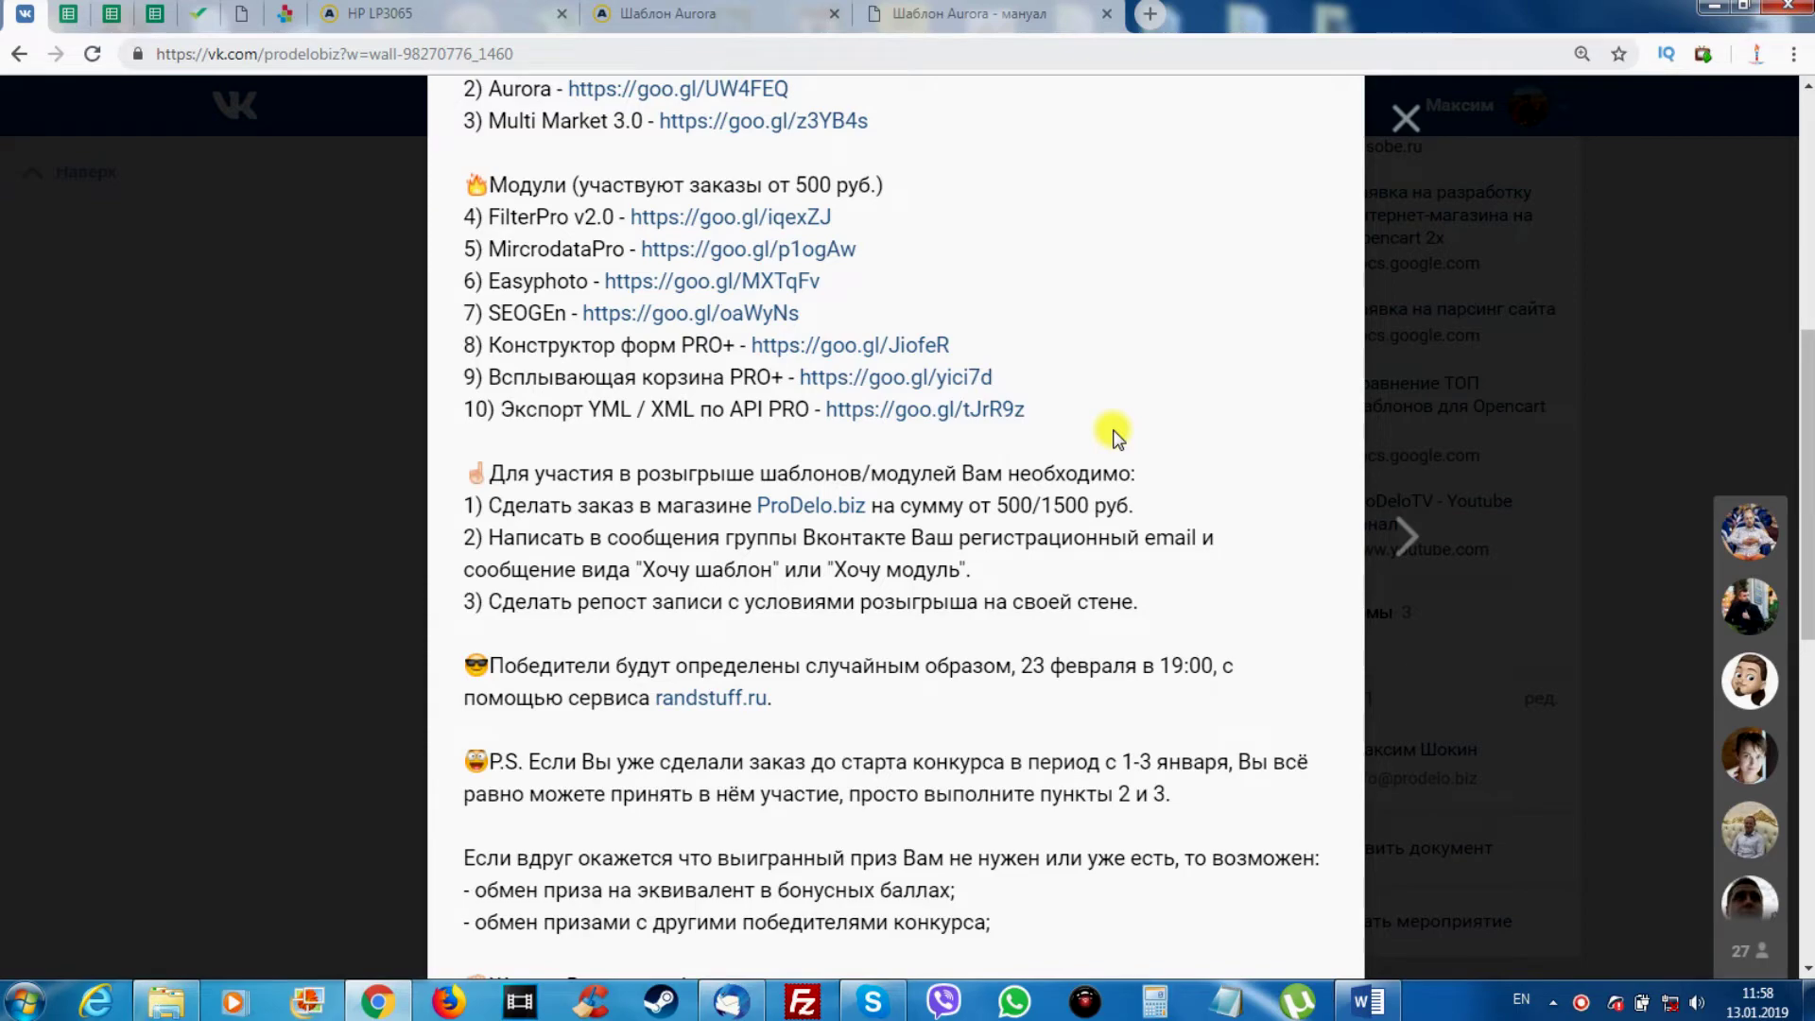
Read the giveaway post, then open the module poll post and check the votes for "Менеджер изображений"
{"action": "scroll", "coordinate": [1116, 435], "scroll_direction": "down", "scroll_amount": 2}
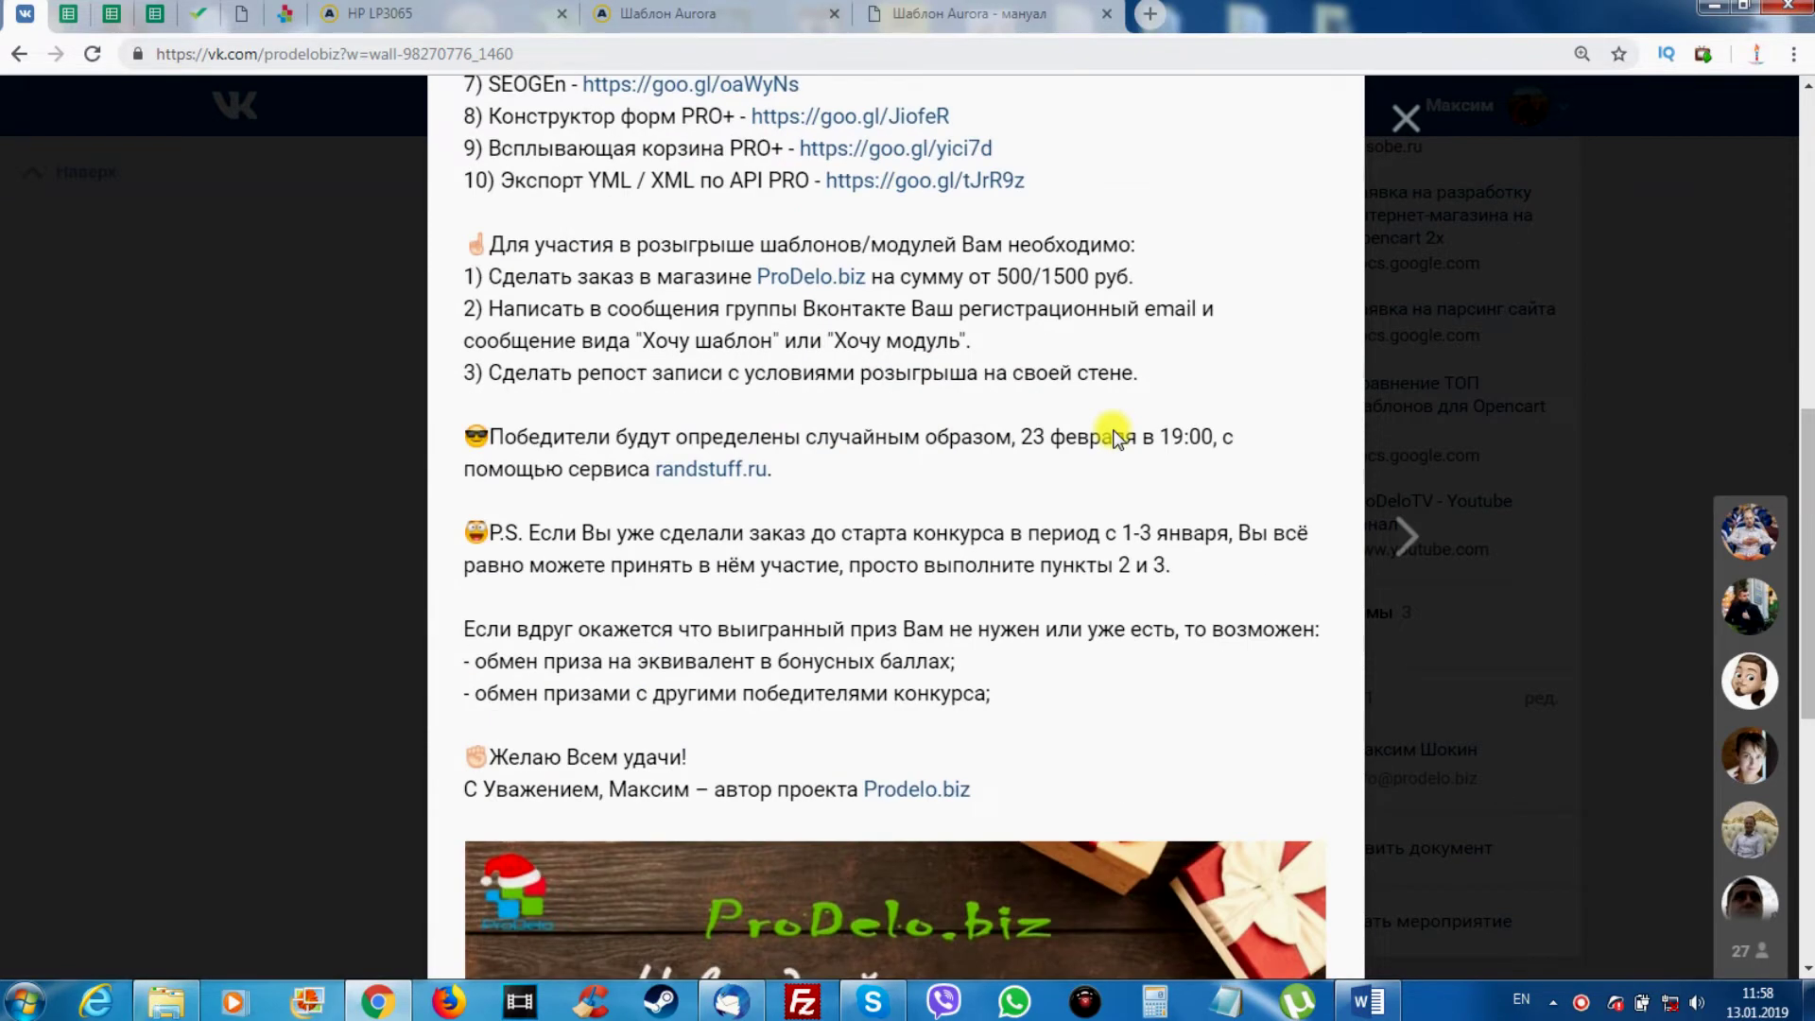
{"action": "scroll", "coordinate": [1116, 435], "scroll_direction": "down", "scroll_amount": 1}
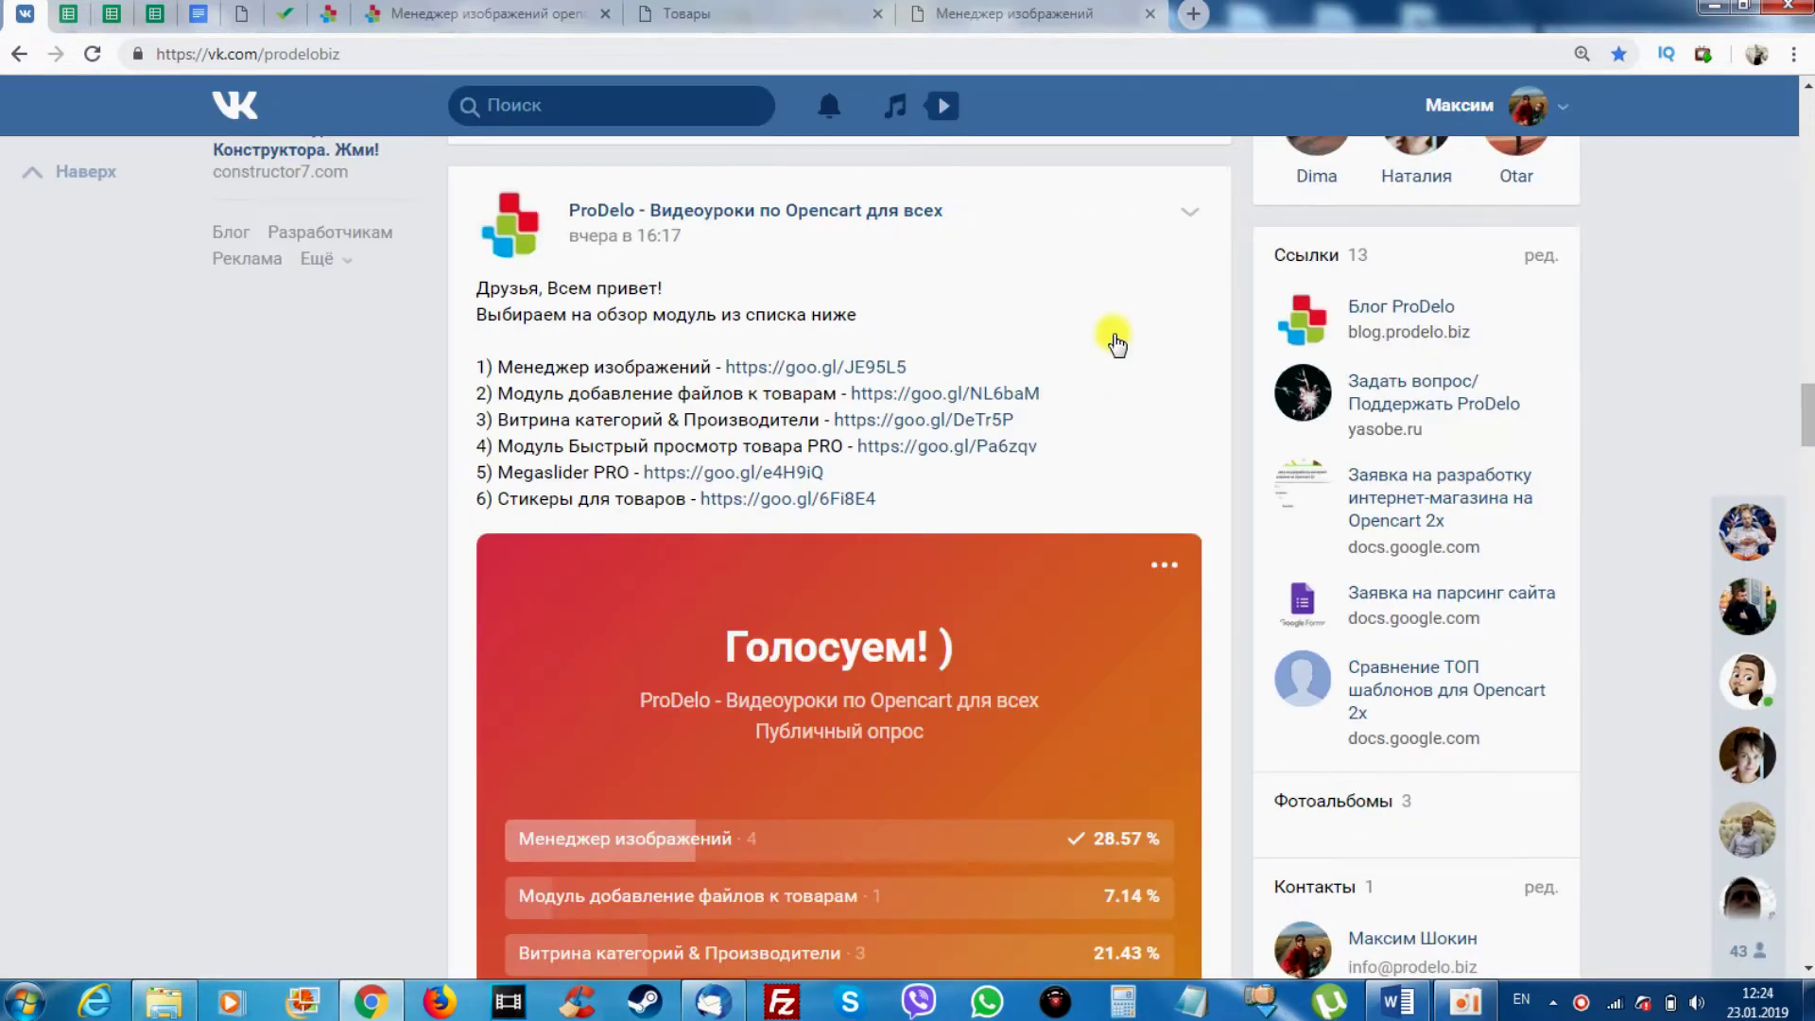
{"action": "left_click", "coordinate": [1115, 343]}
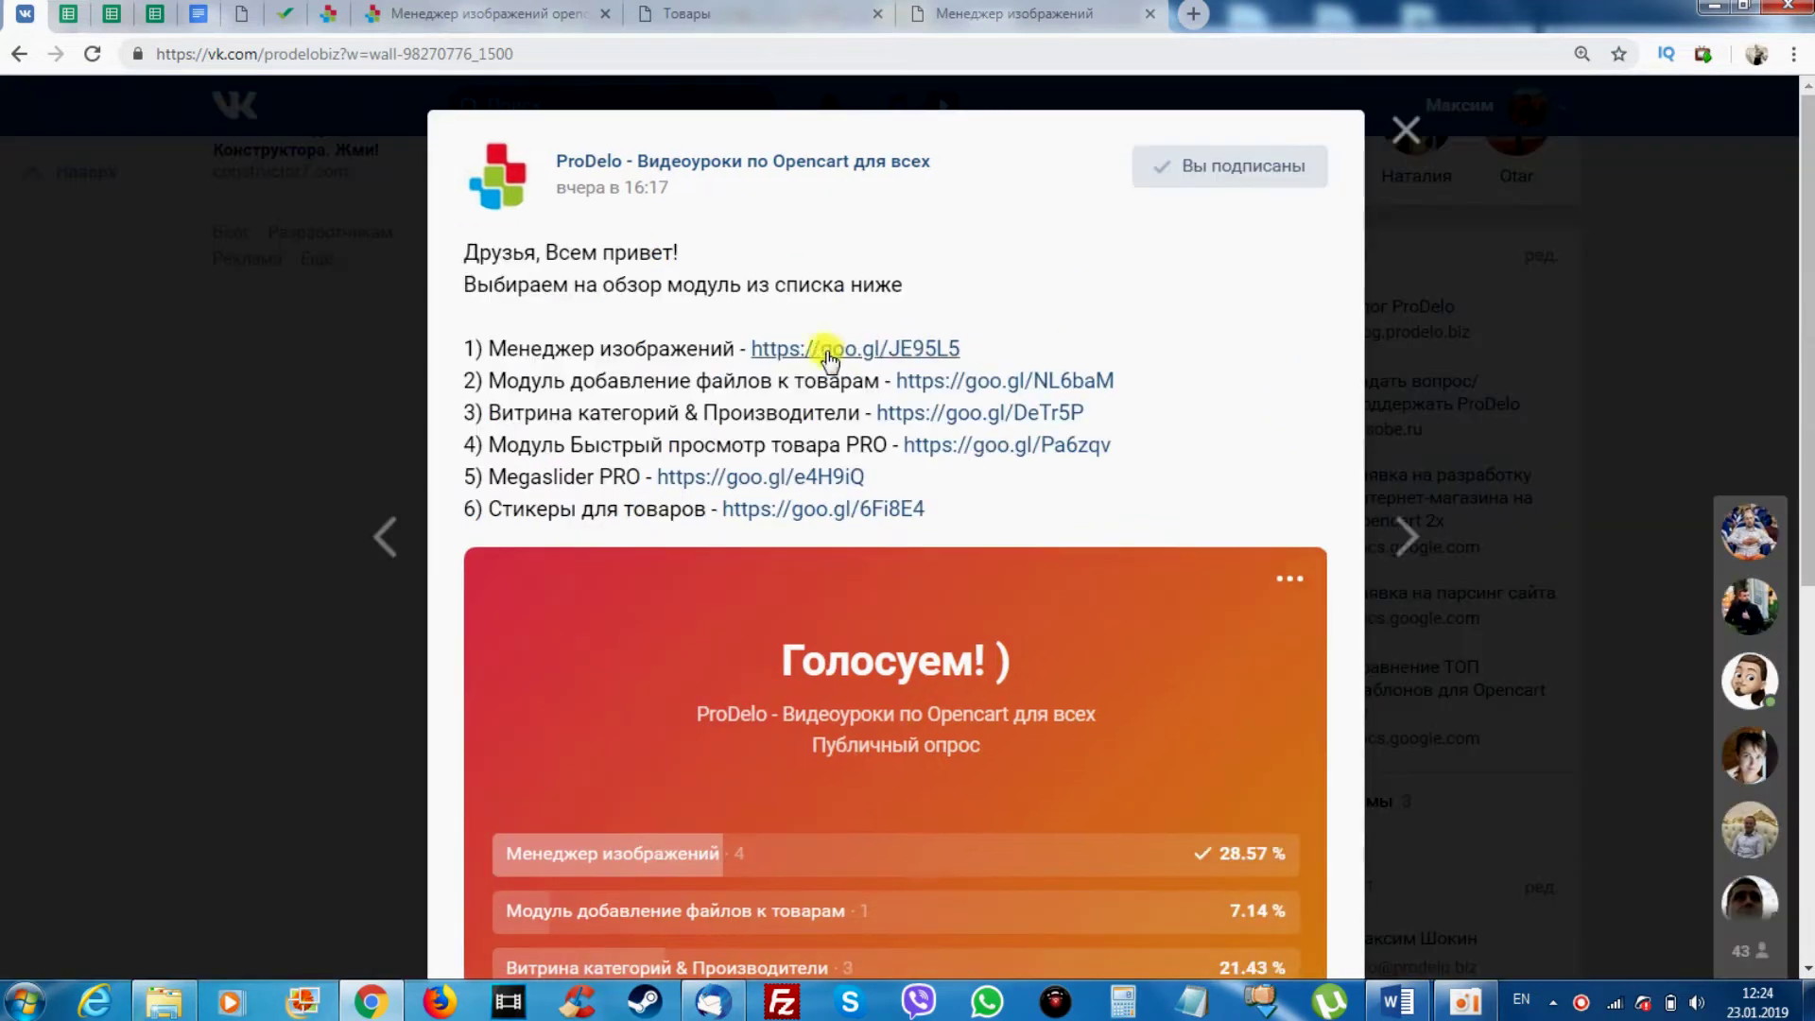
{"action": "scroll", "coordinate": [662, 511], "scroll_direction": "down", "scroll_amount": 4}
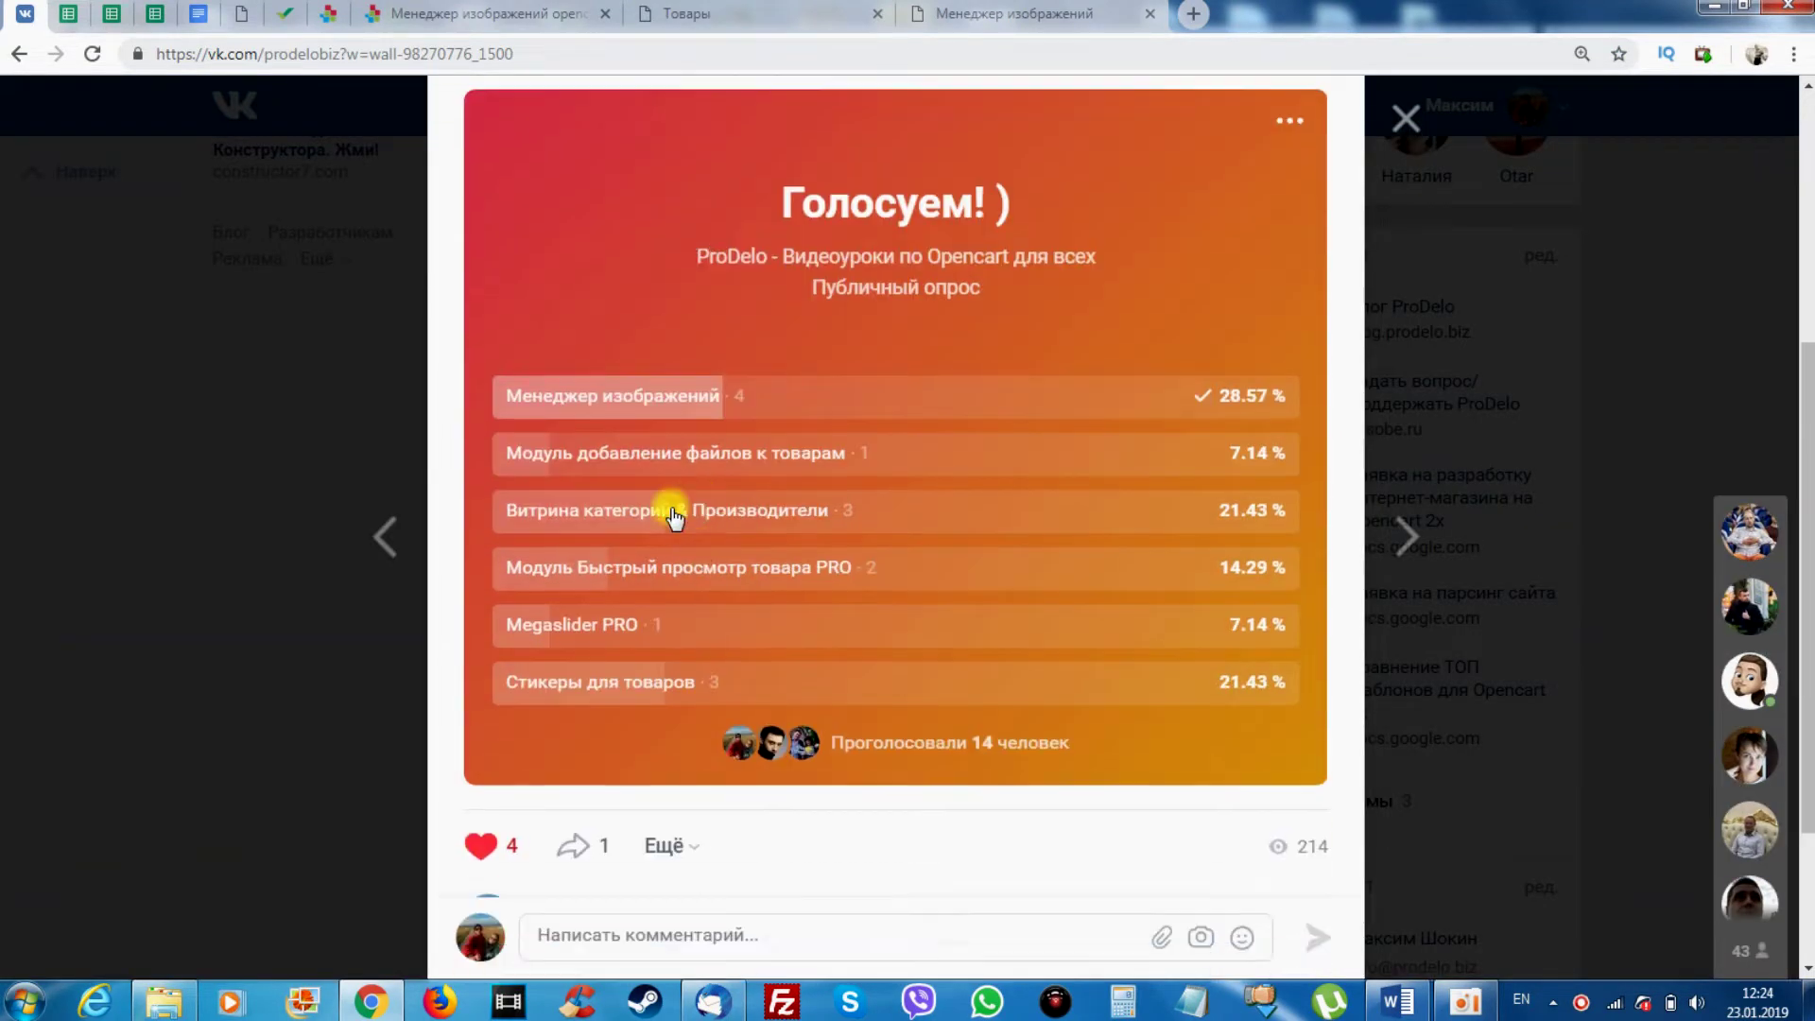
{"action": "mouse_move", "coordinate": [598, 403]}
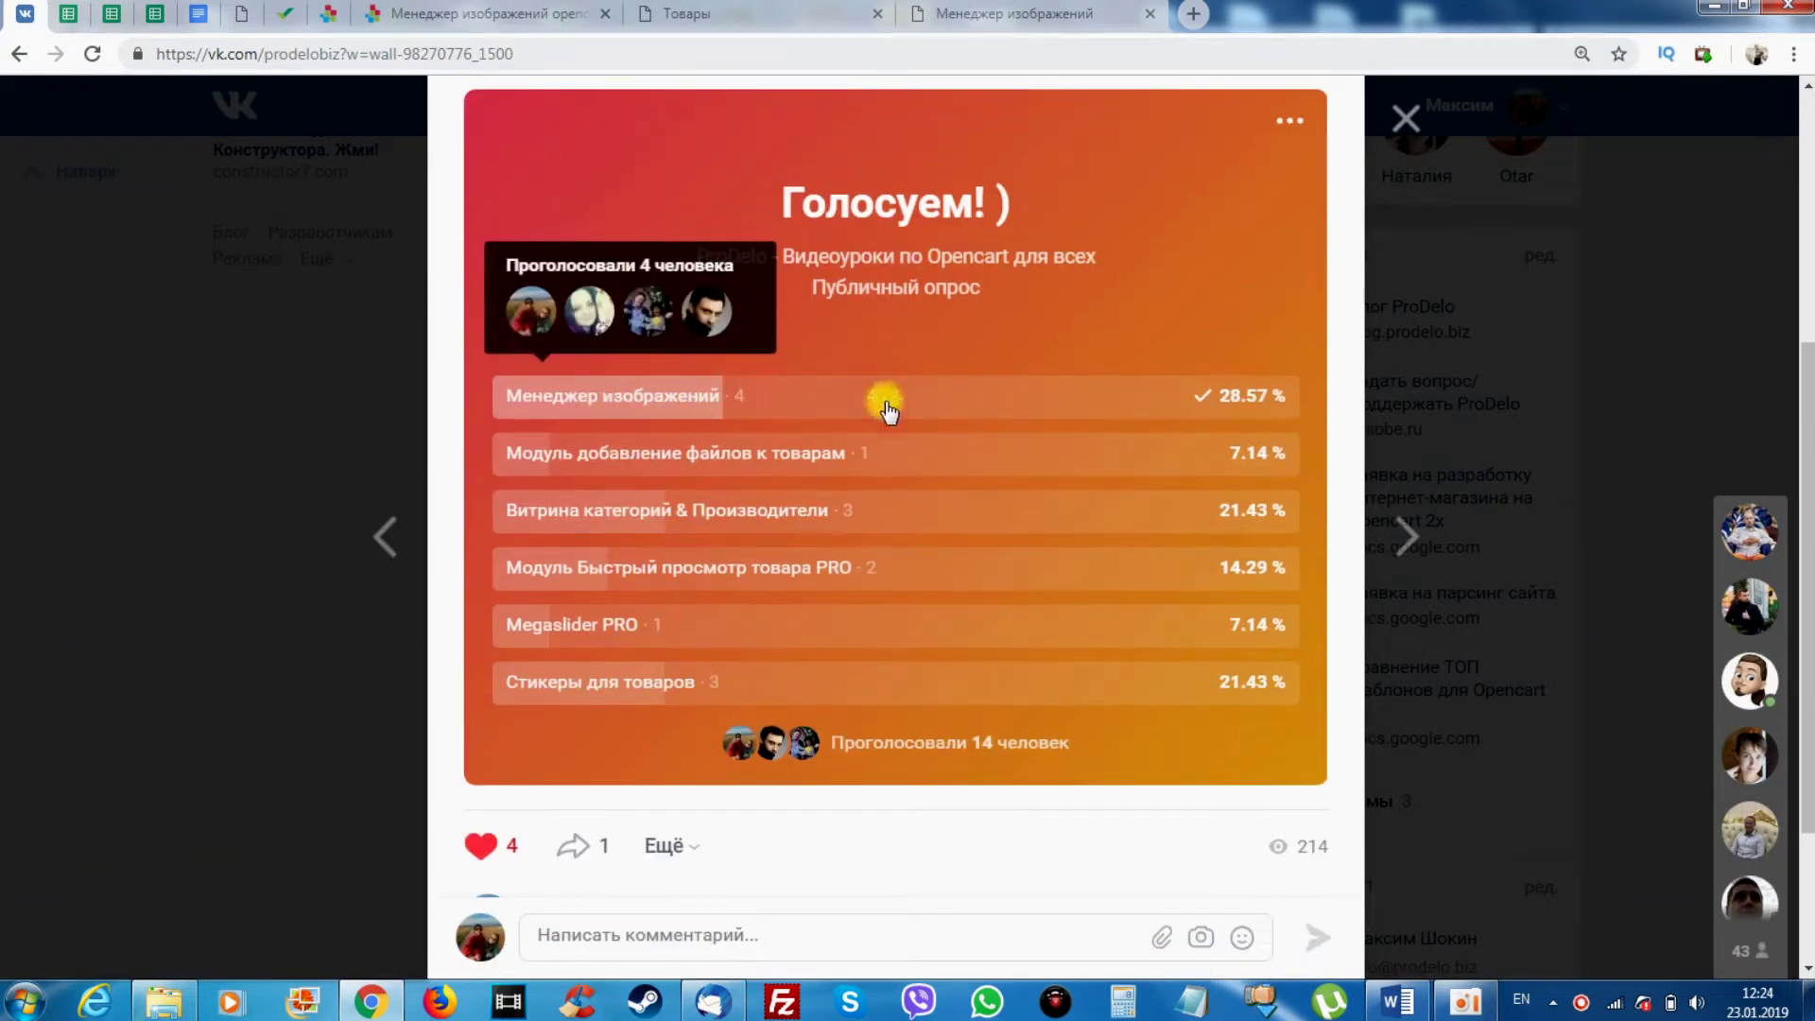
Switch to the "Менеджер изображений opencart 2.3" product page and examine the Совместимость row in its description
{"action": "key", "text": "ctrl+Tab"}
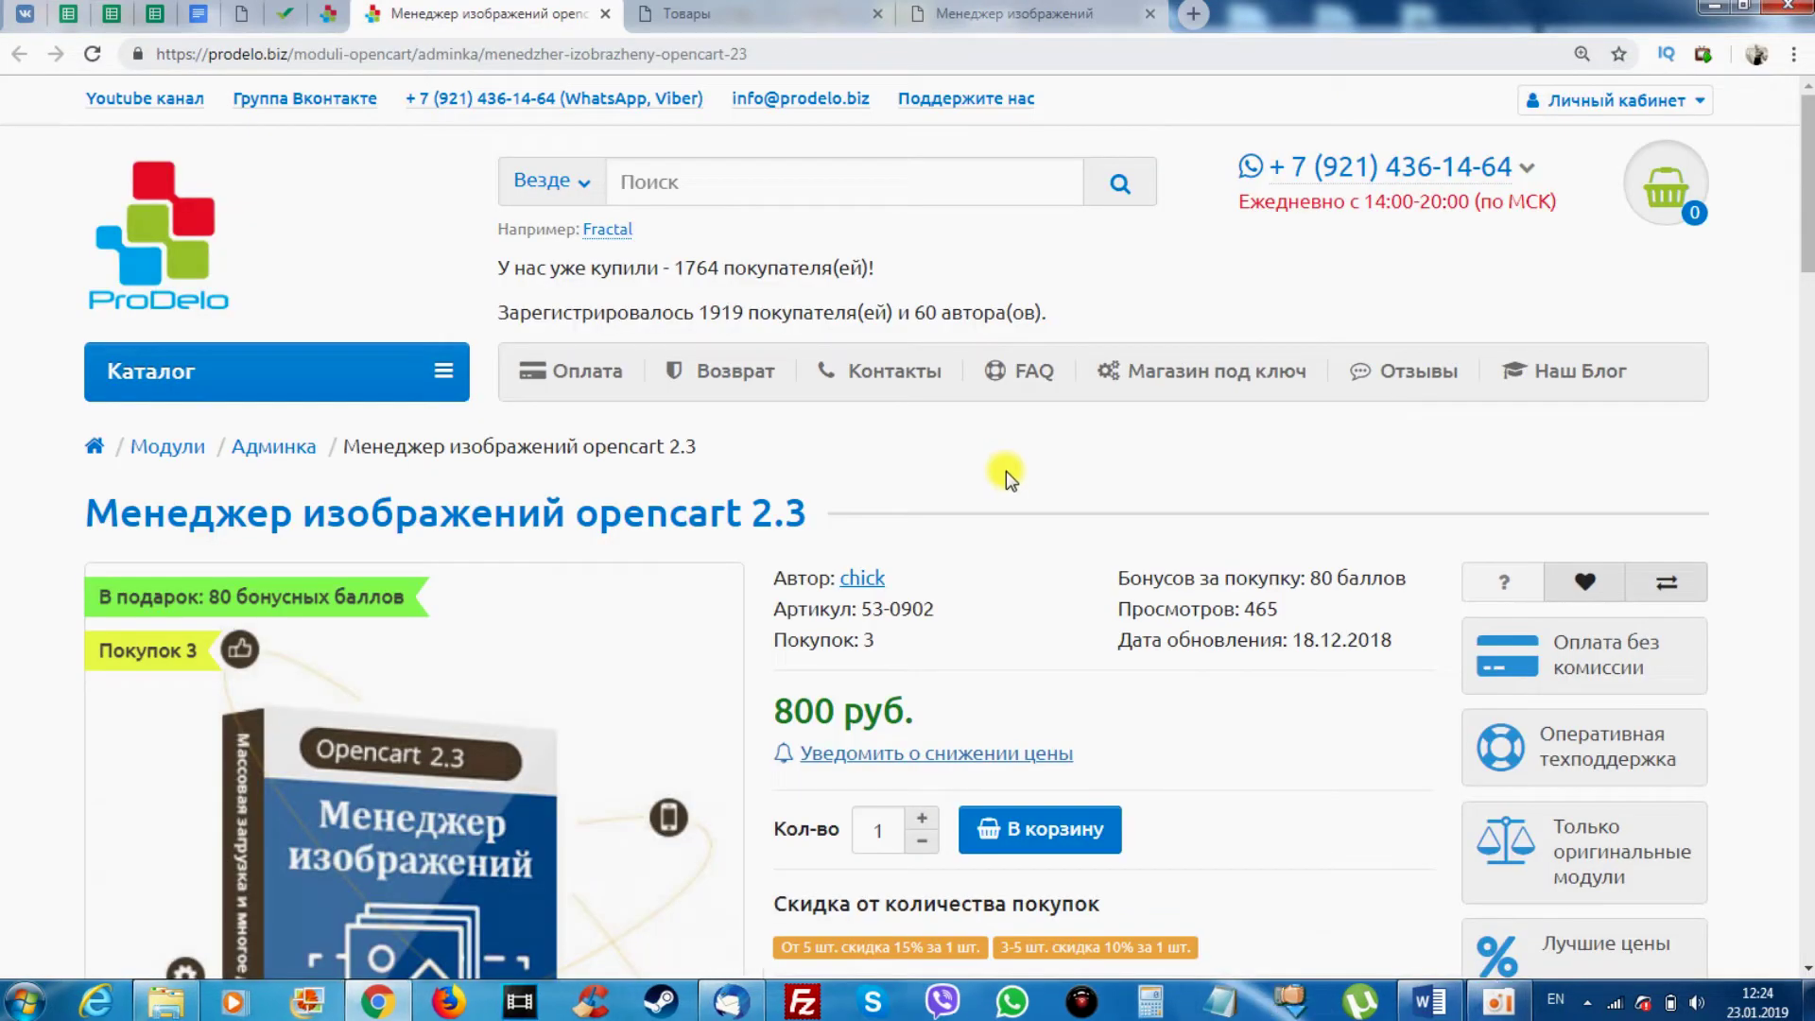
{"action": "scroll", "coordinate": [1215, 737], "scroll_direction": "down", "scroll_amount": 4}
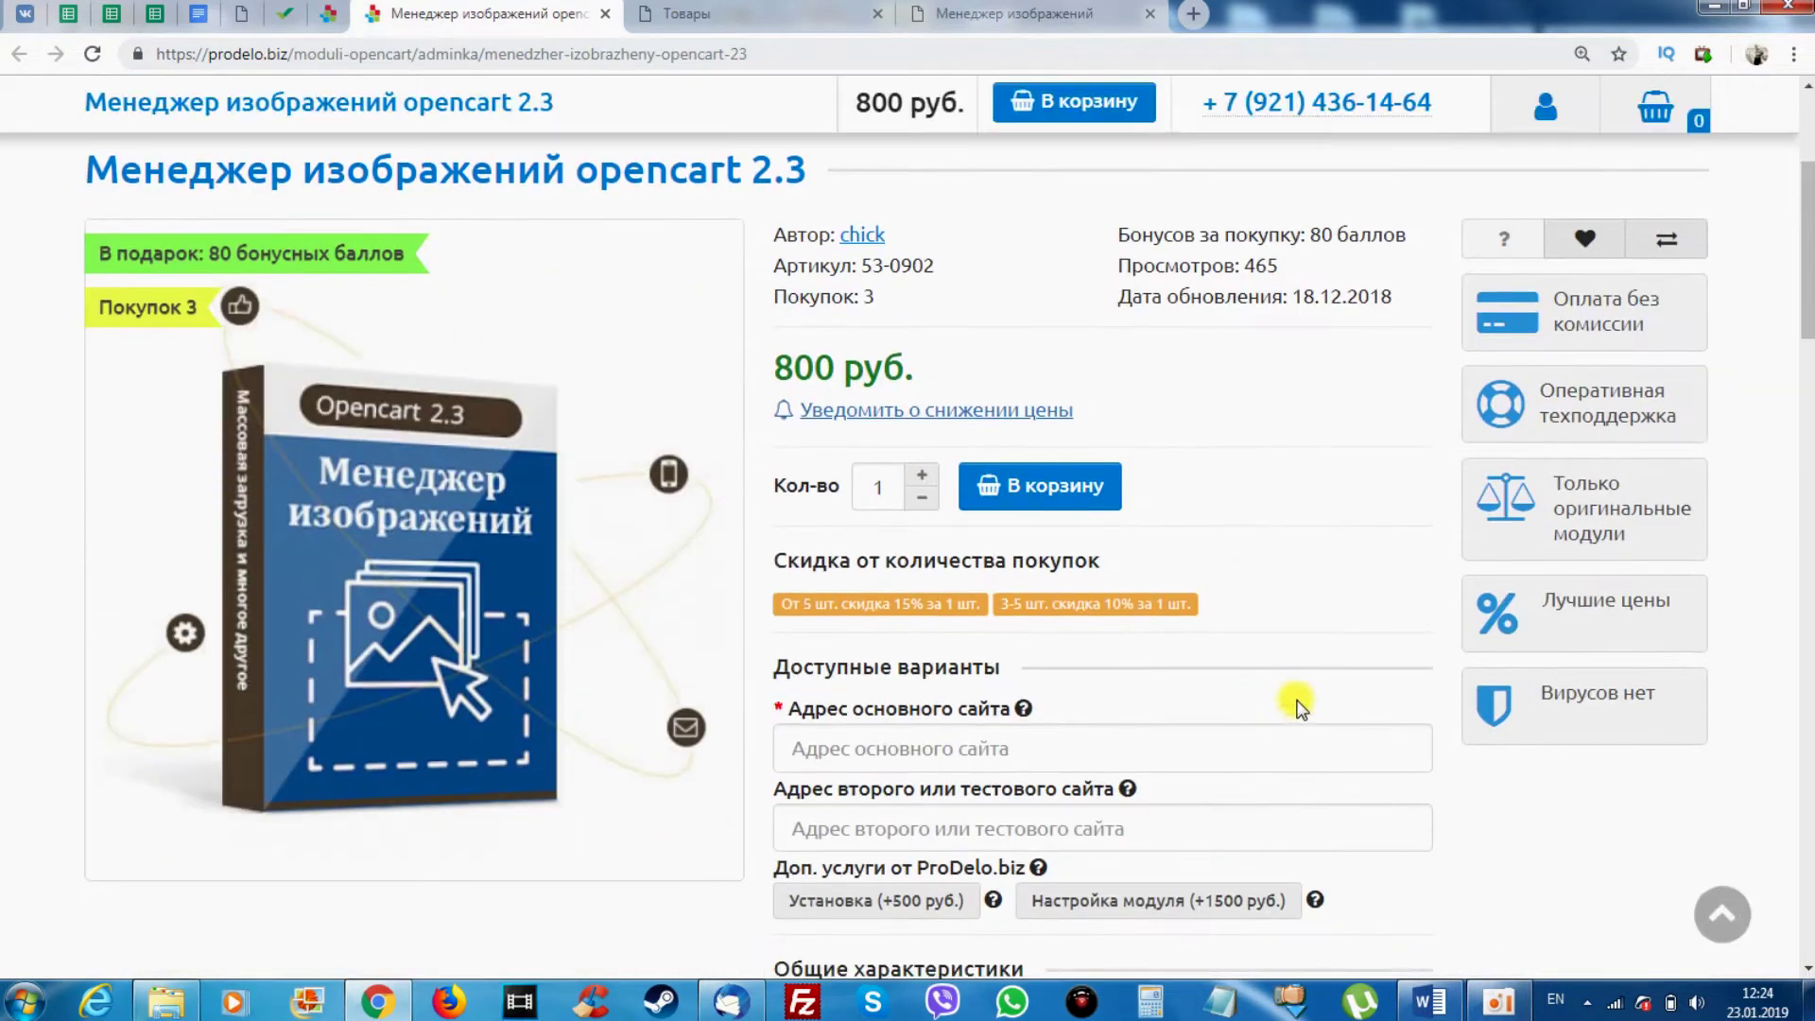
{"action": "scroll", "coordinate": [1297, 700], "scroll_direction": "down", "scroll_amount": 13}
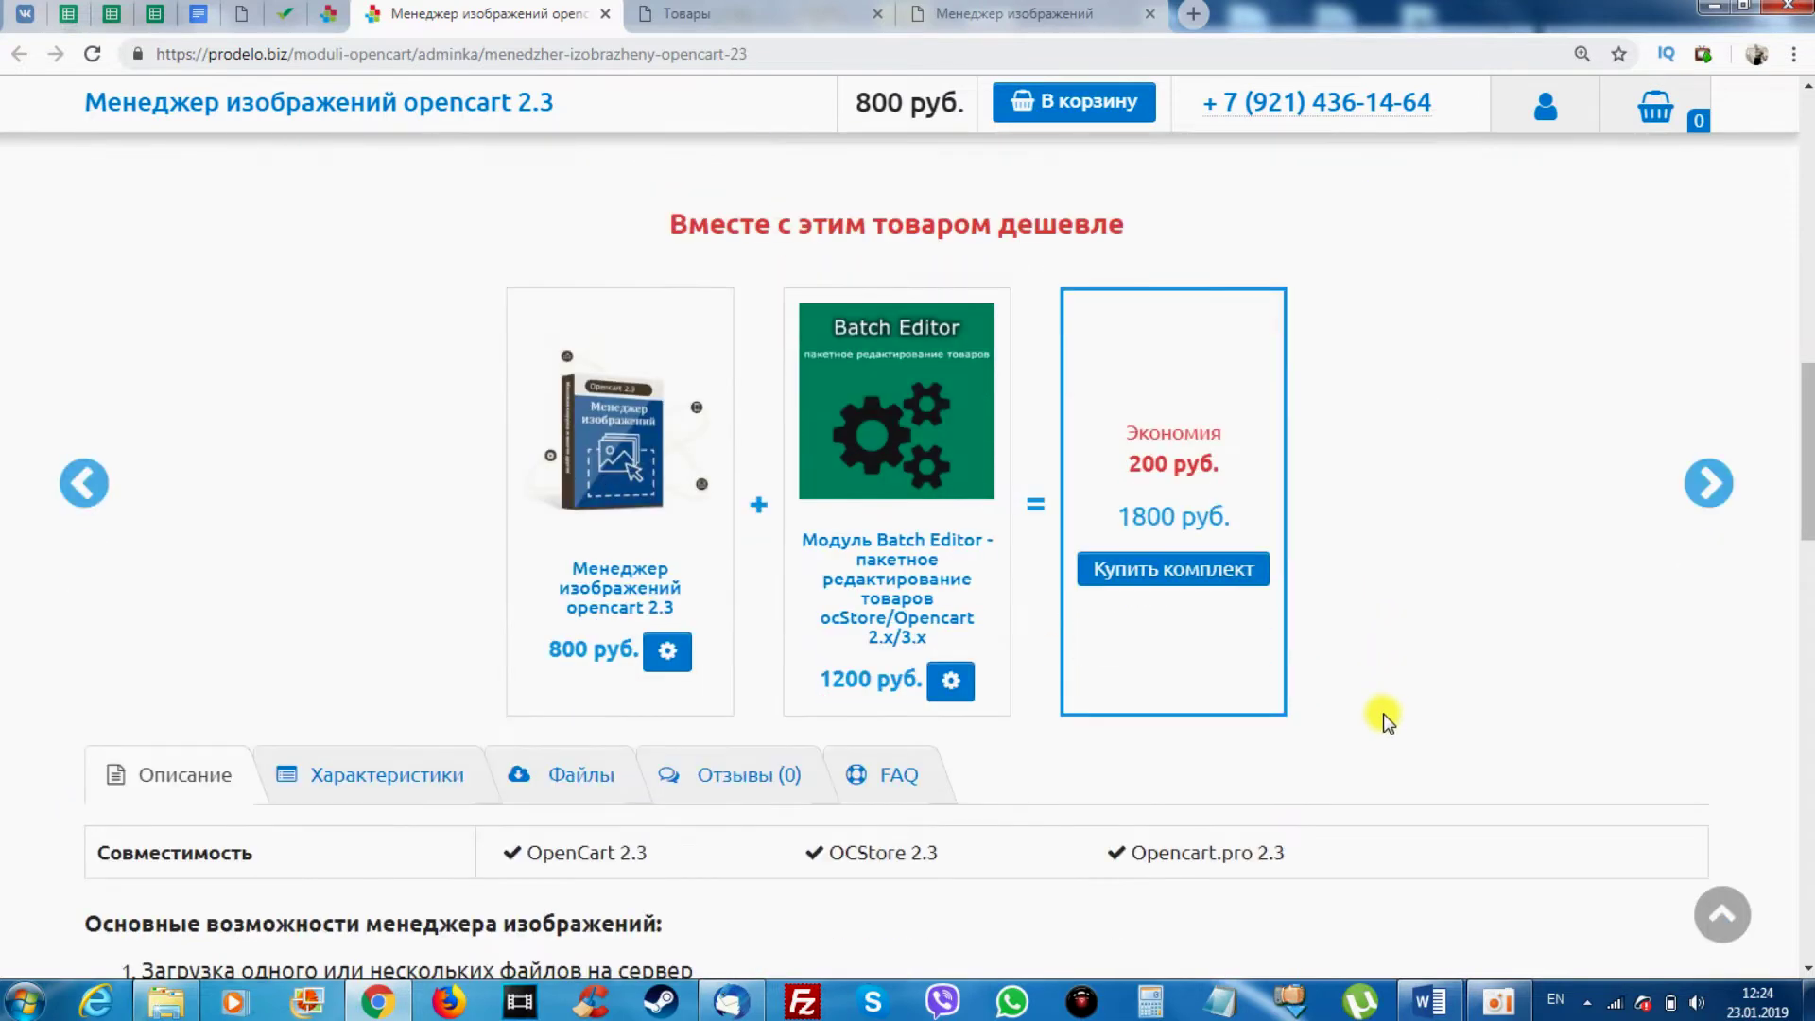
{"action": "scroll", "coordinate": [1385, 721], "scroll_direction": "down", "scroll_amount": 4}
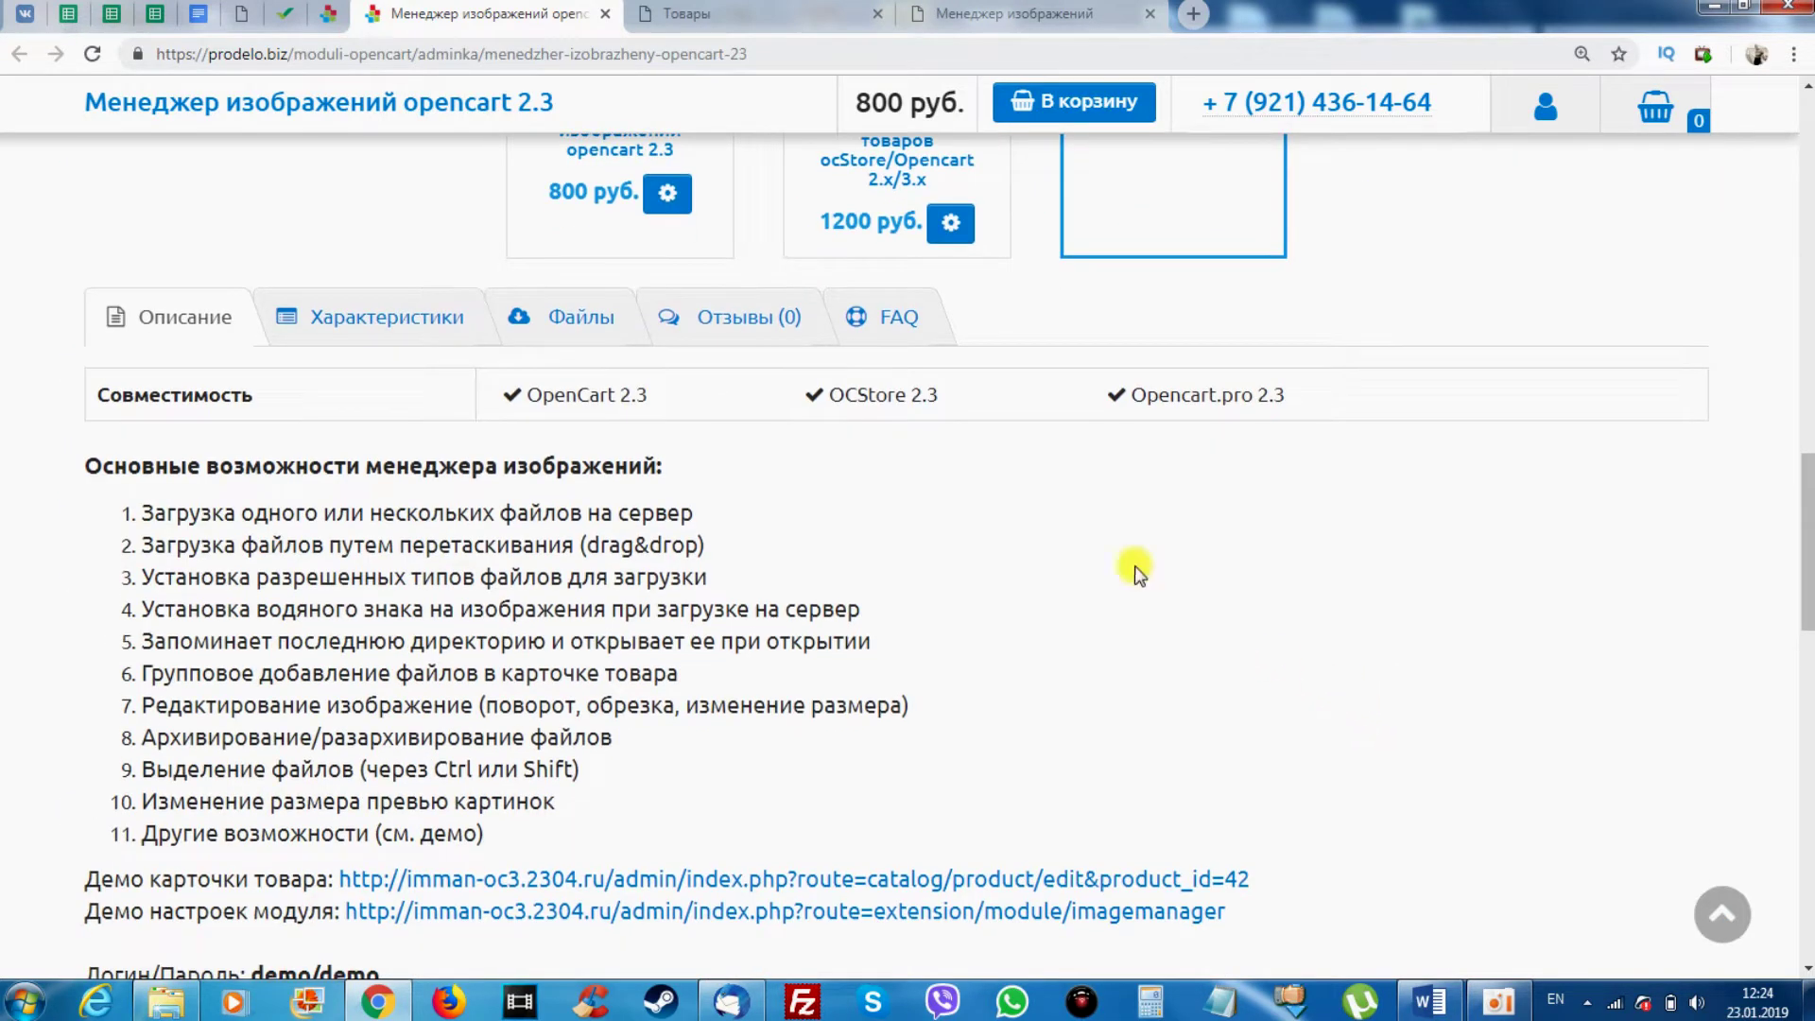
{"action": "left_click_drag", "start_coordinate": [1287, 396], "coordinate": [544, 394]}
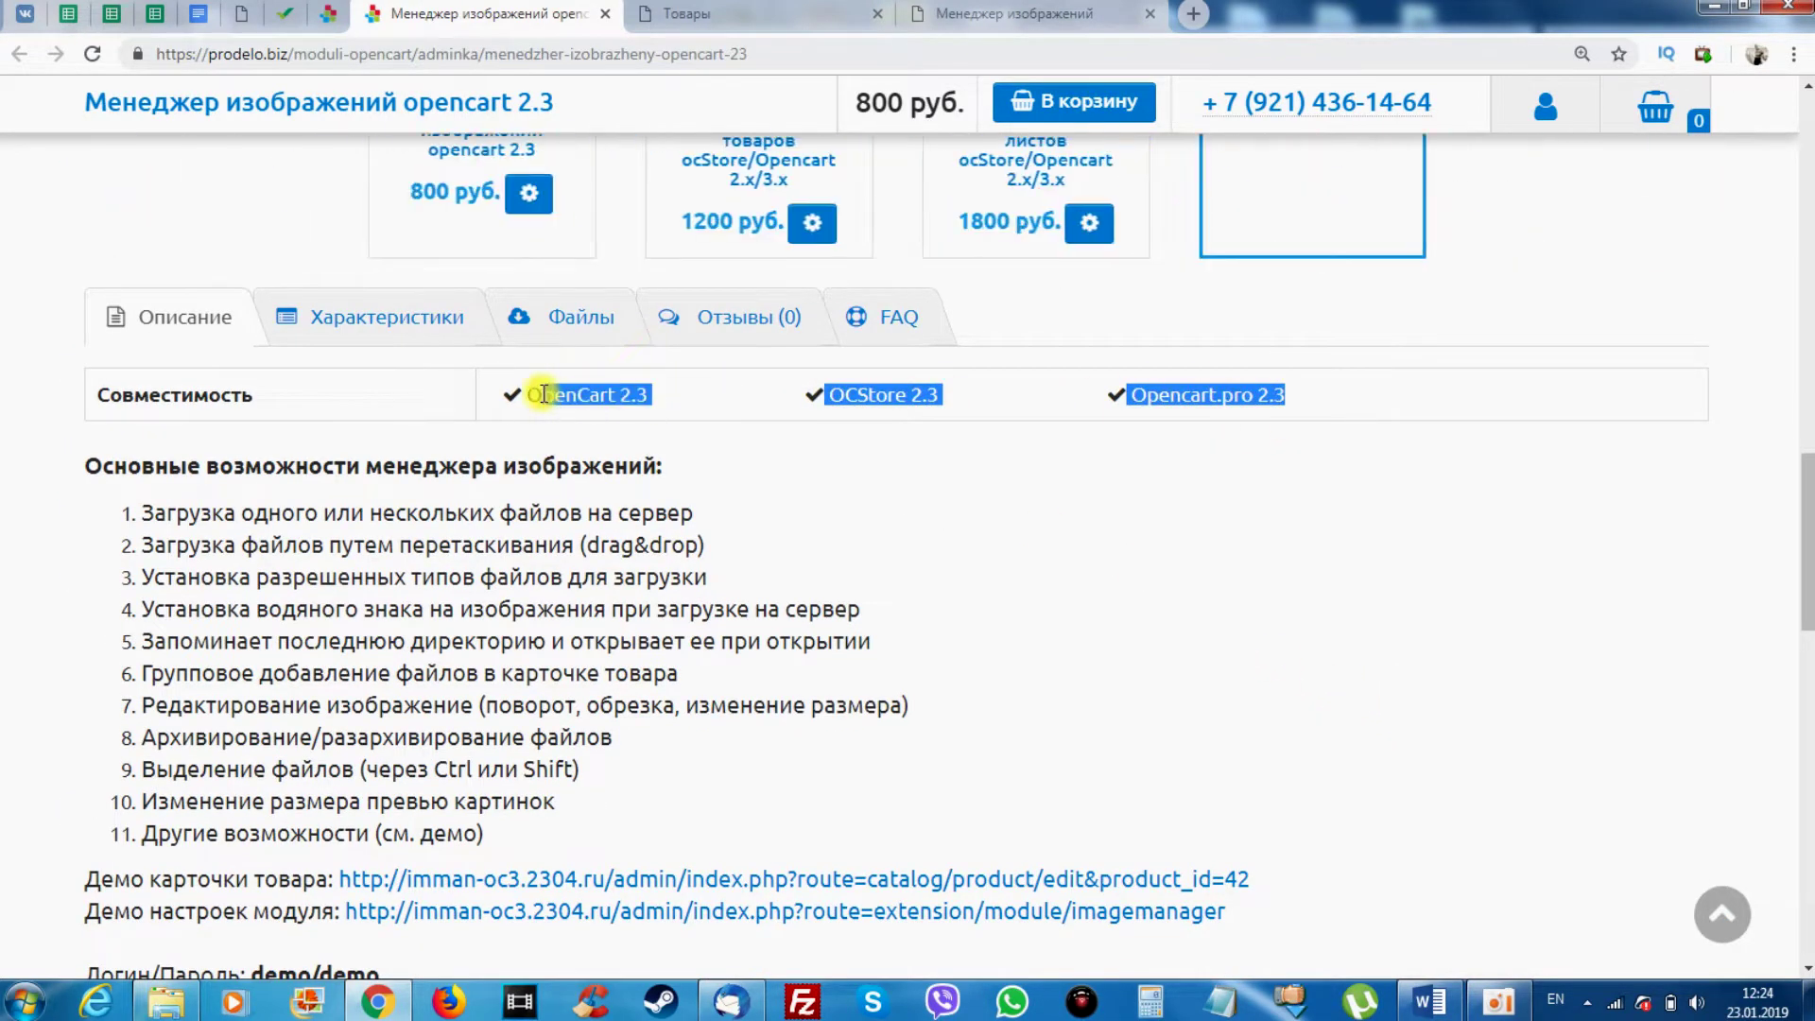
{"action": "left_click", "coordinate": [572, 394]}
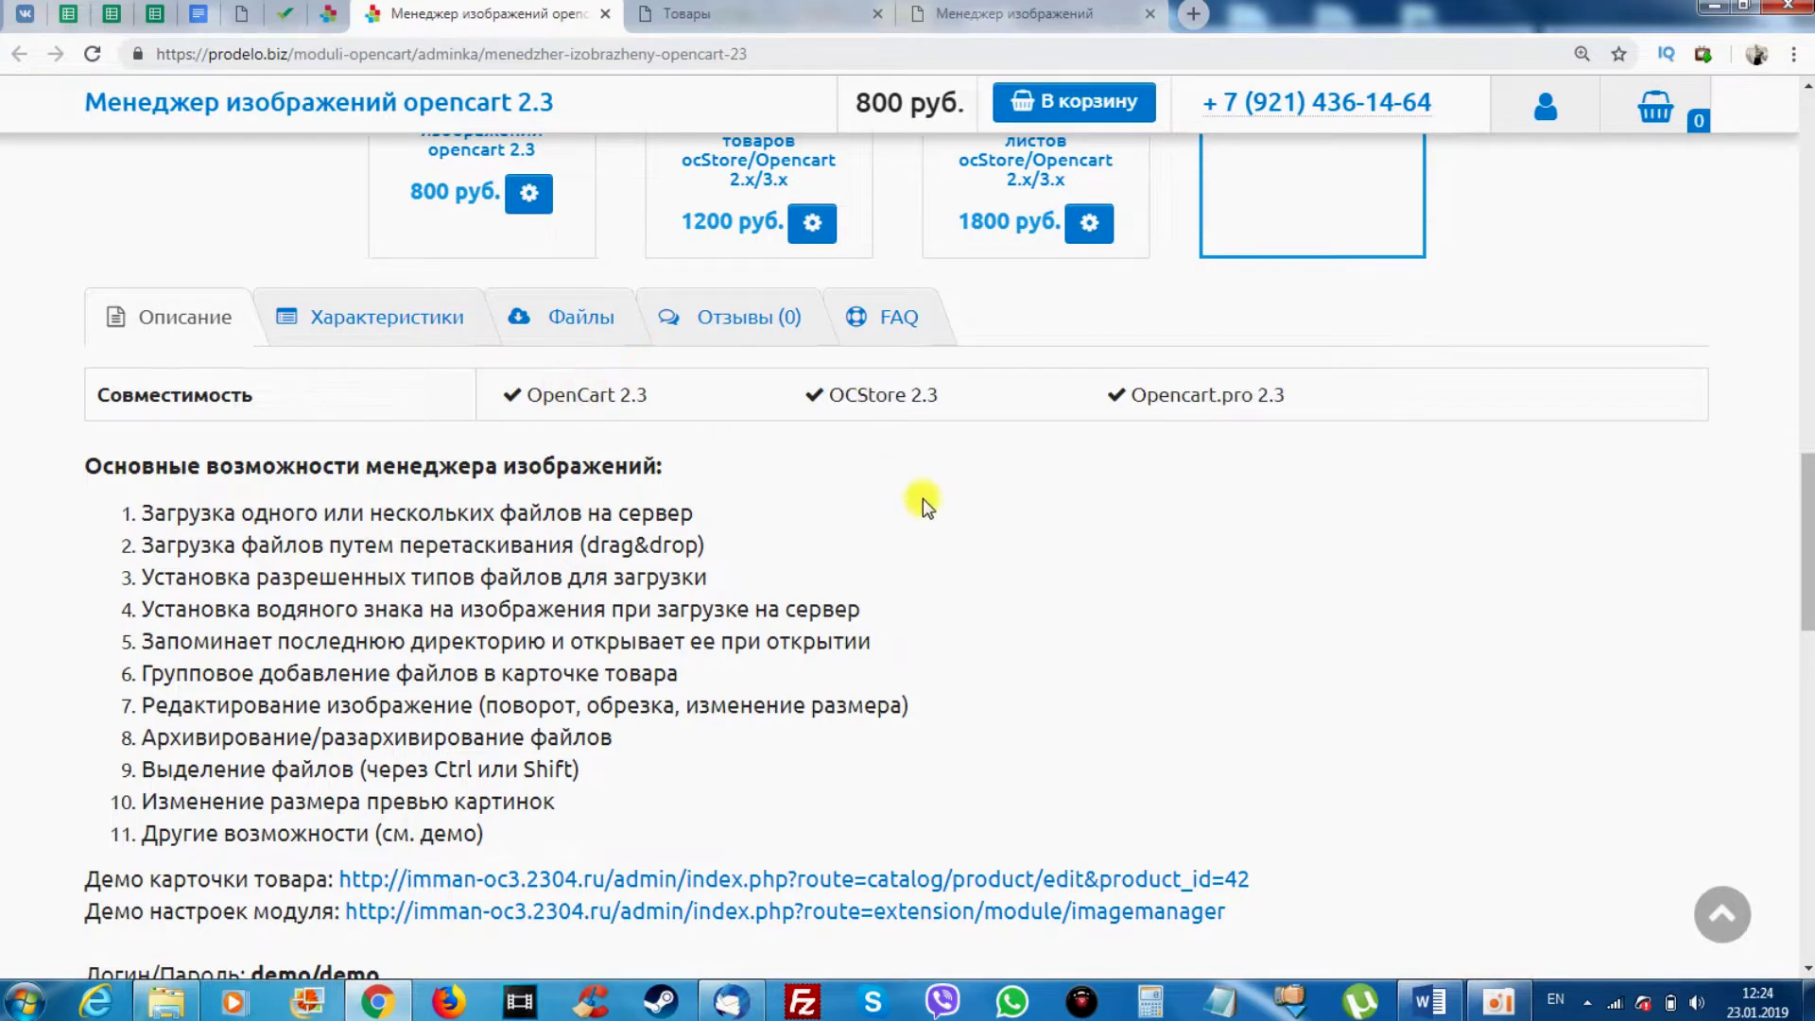
Read the image manager's list of main features and its installation instructions for opencart 2.3
{"action": "scroll", "coordinate": [923, 499], "scroll_direction": "down", "scroll_amount": 2}
{"action": "left_click_drag", "start_coordinate": [80, 232], "coordinate": [782, 583]}
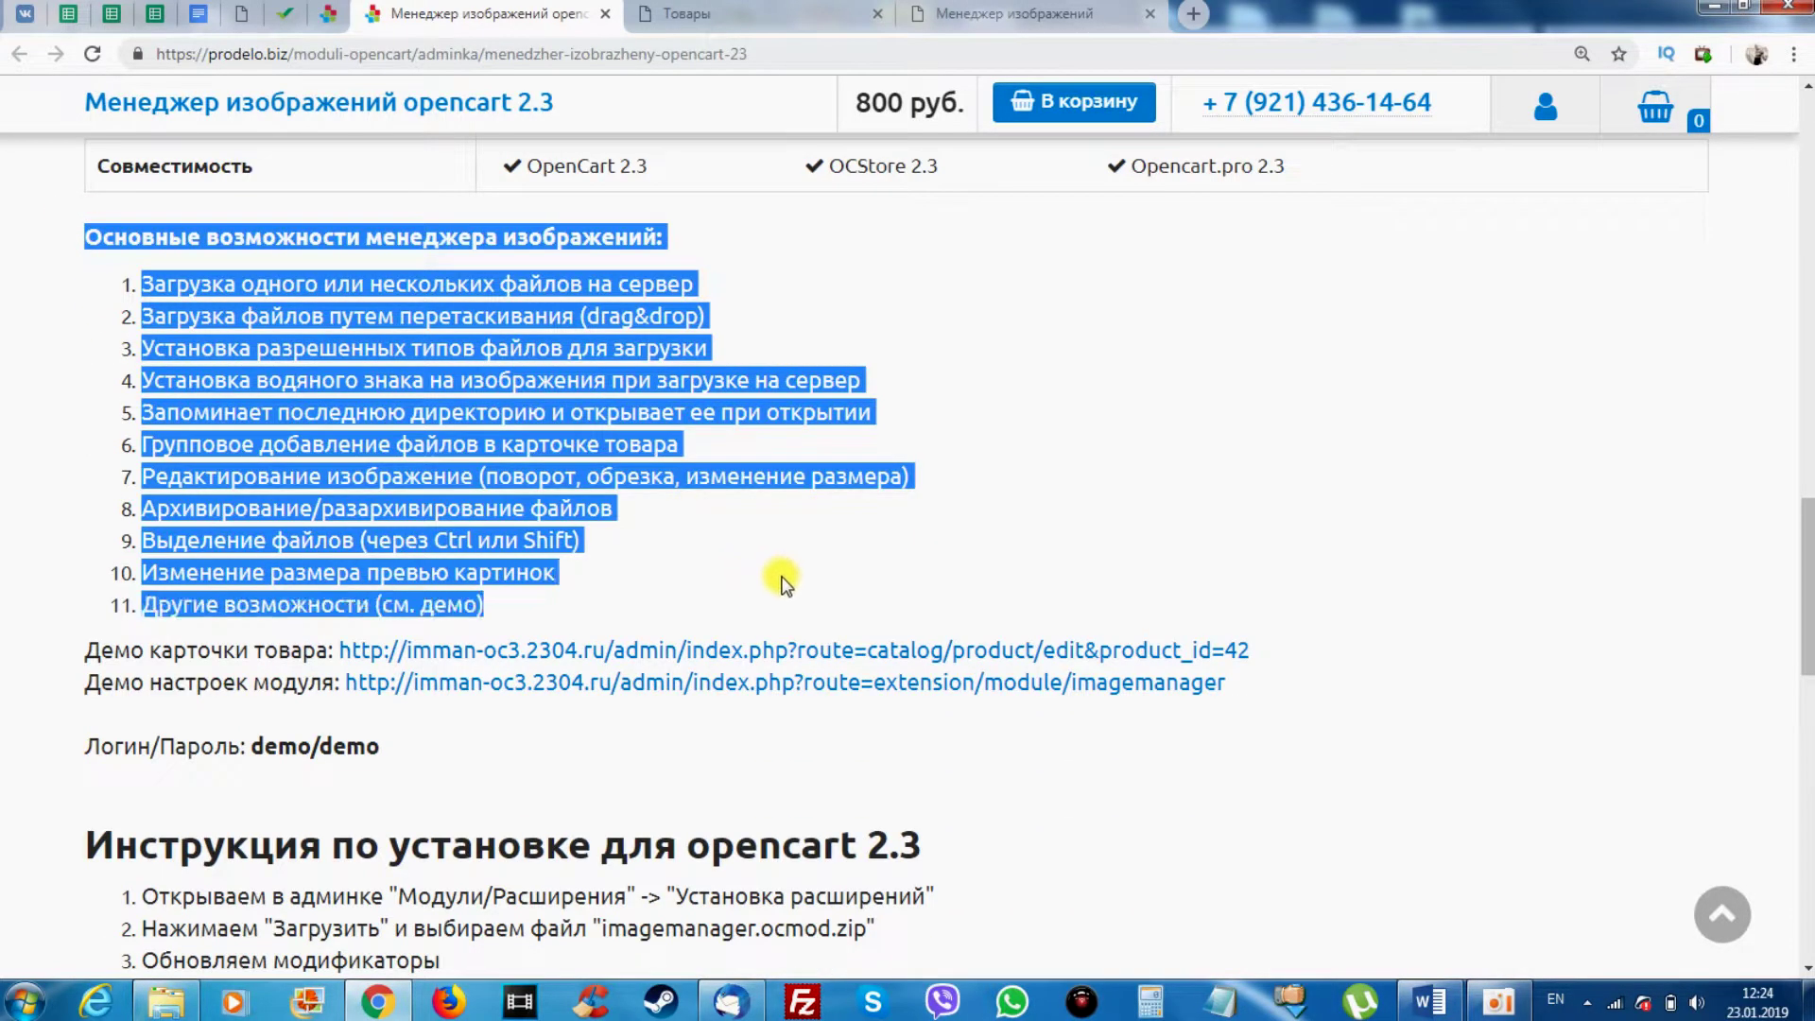
{"action": "left_click", "coordinate": [782, 582]}
{"action": "scroll", "coordinate": [1221, 518], "scroll_direction": "down", "scroll_amount": 5}
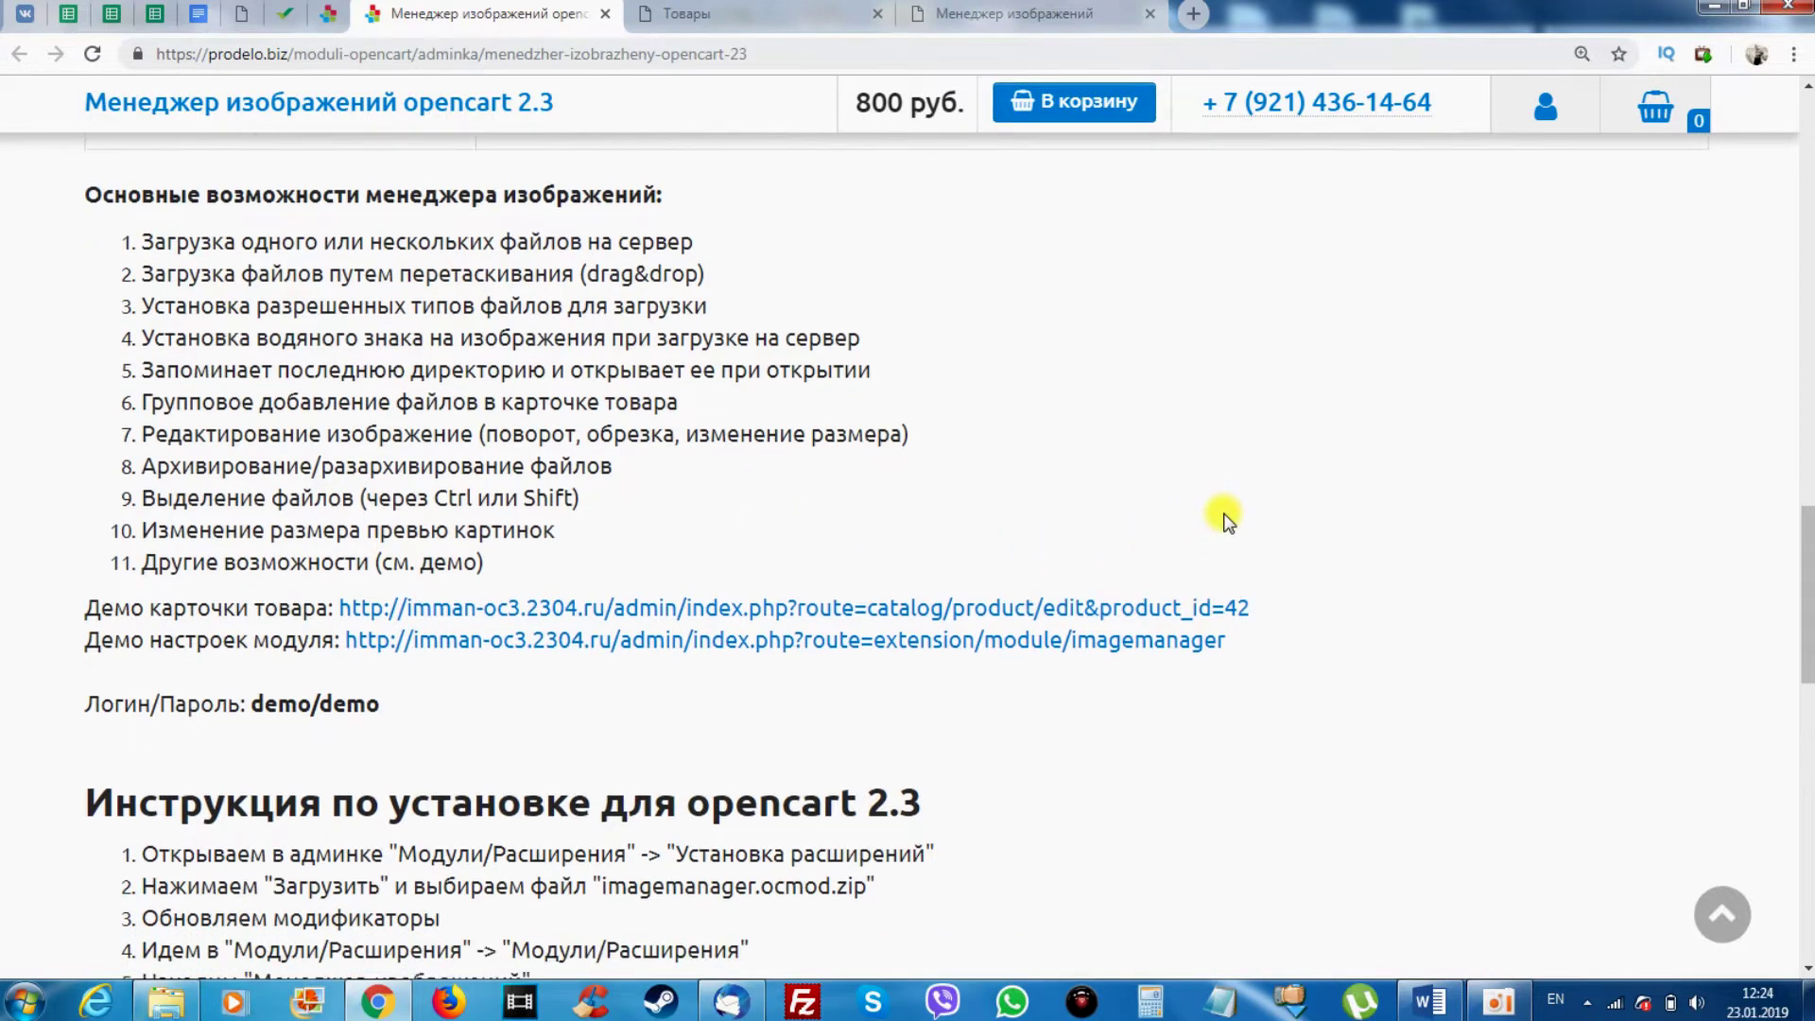
{"action": "left_click_drag", "start_coordinate": [68, 364], "coordinate": [605, 667]}
{"action": "left_click", "coordinate": [802, 636]}
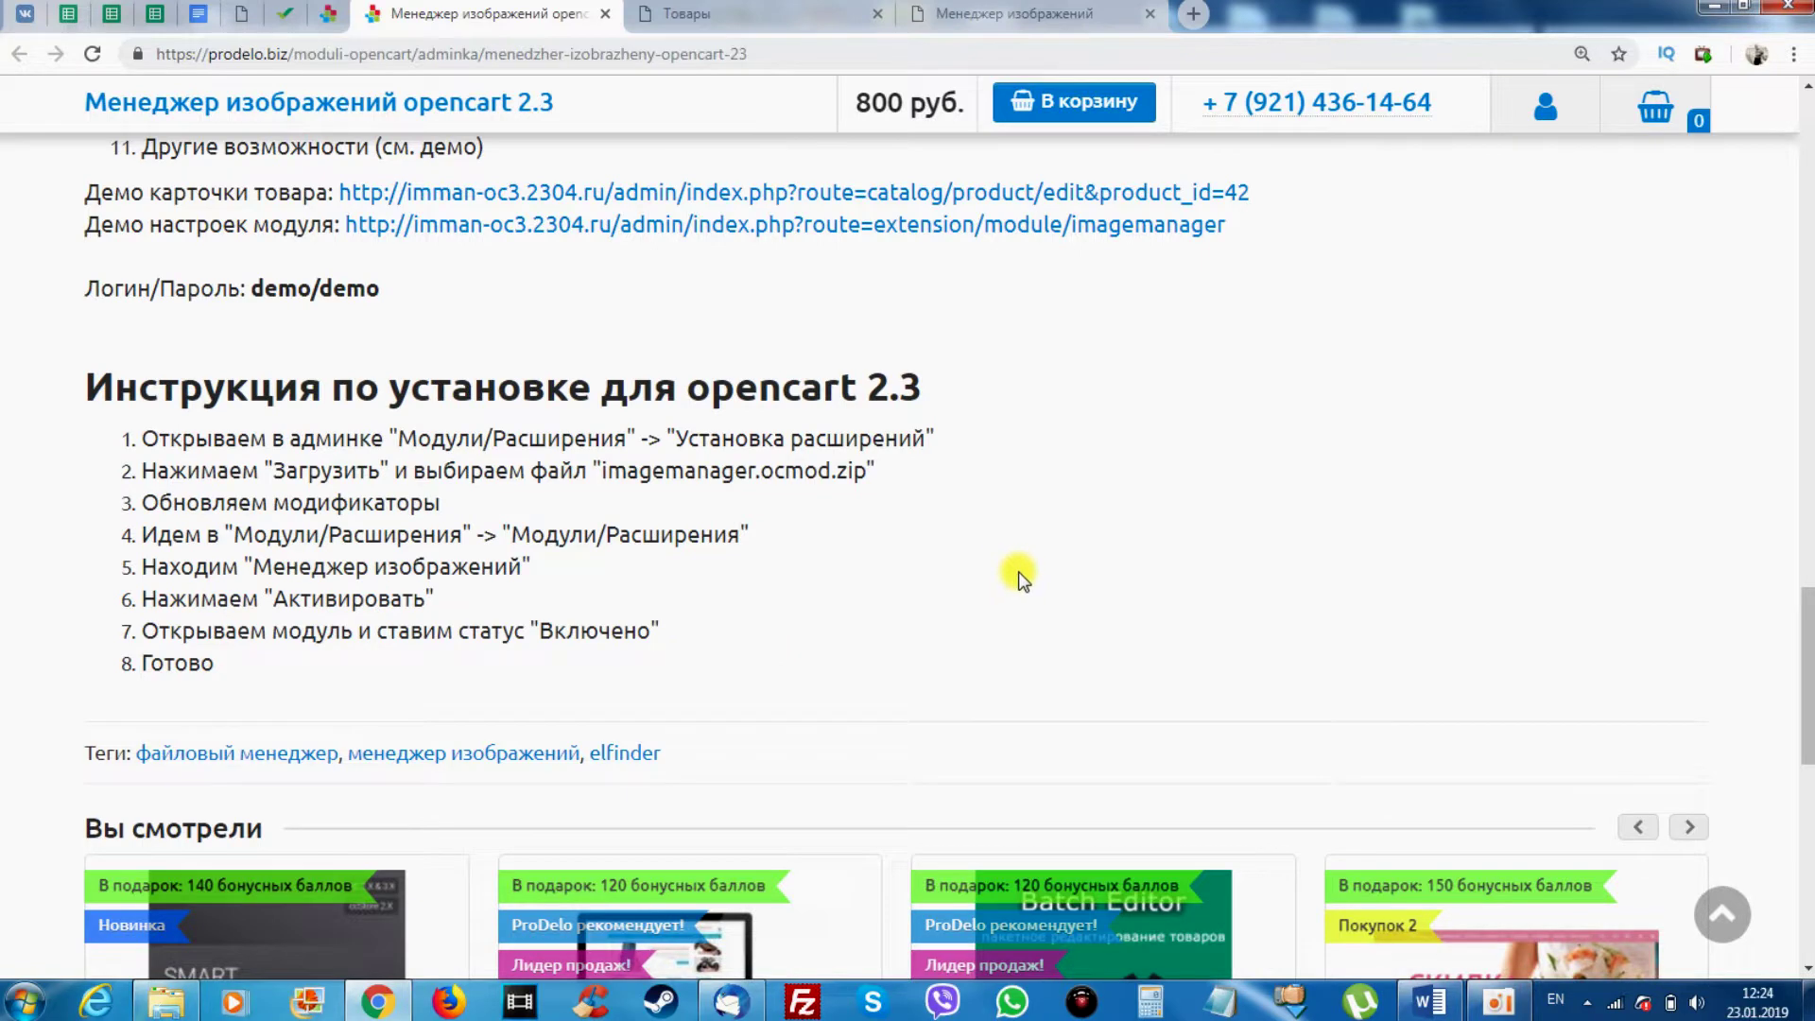
Open the product card demo from the module description and log in with the prefilled demo credentials
{"action": "scroll", "coordinate": [1046, 598], "scroll_direction": "up", "scroll_amount": 4}
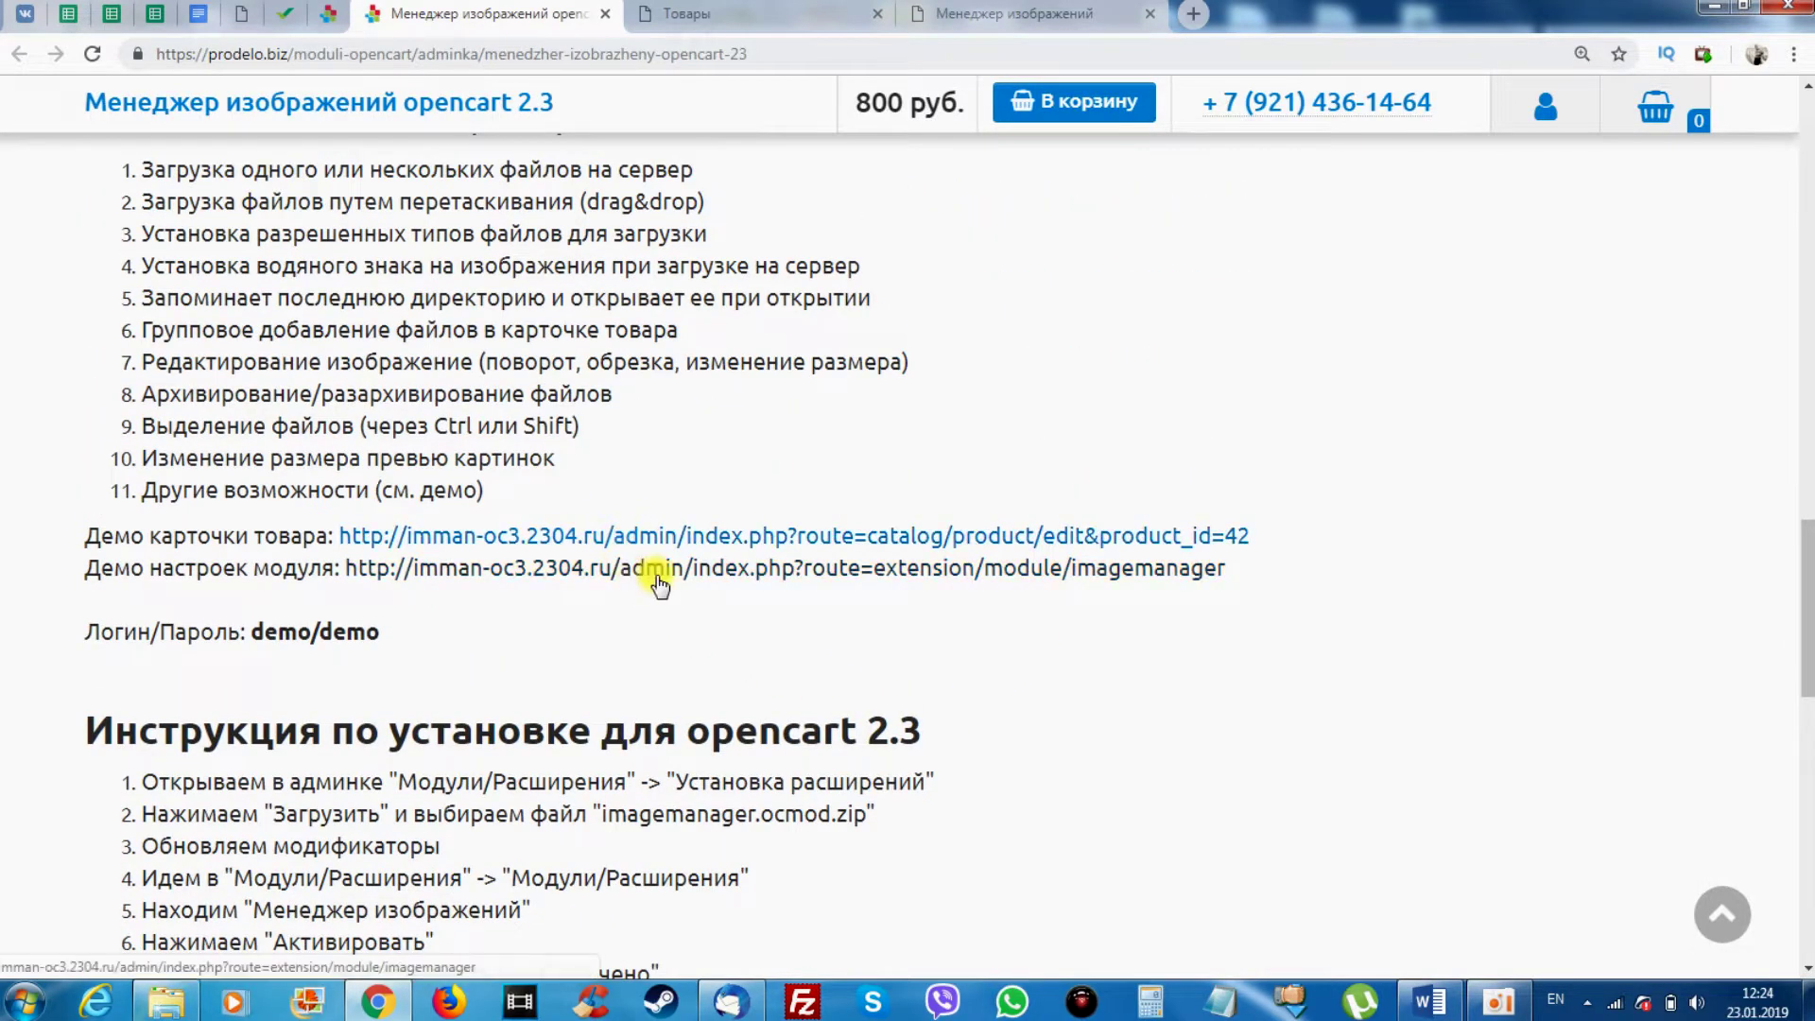
{"action": "left_click", "coordinate": [700, 540]}
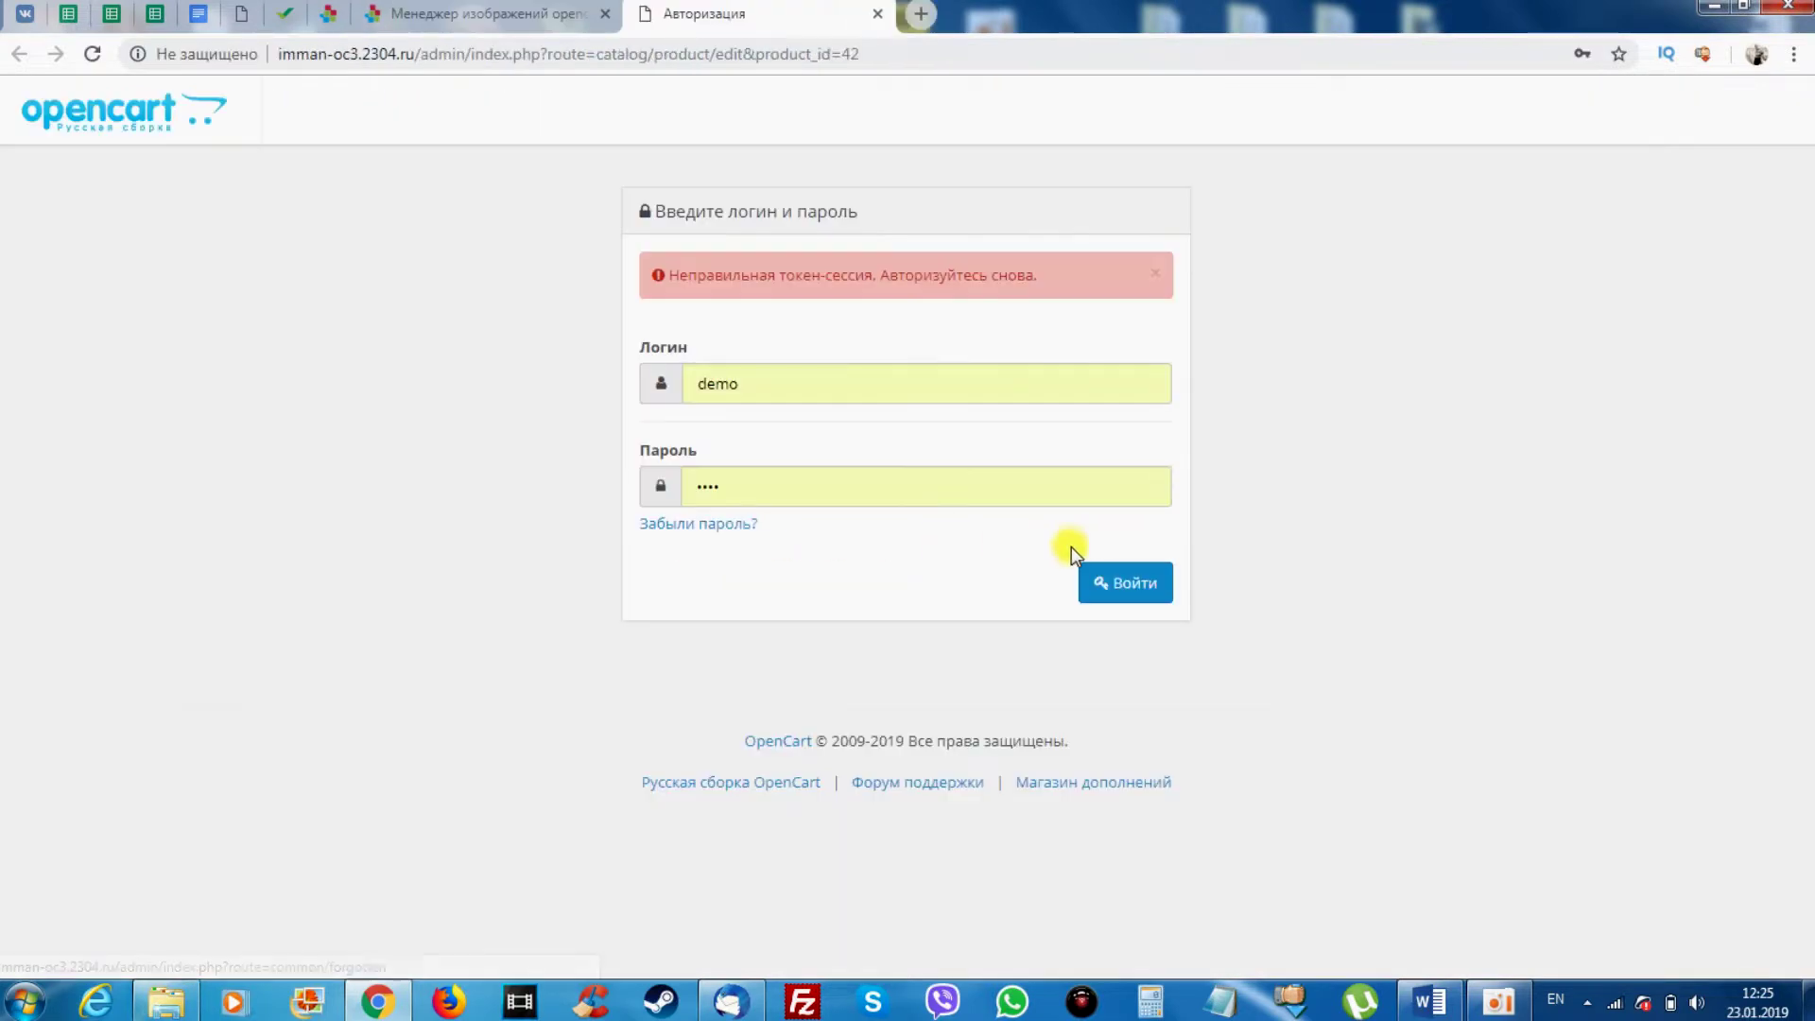
{"action": "left_click", "coordinate": [1125, 584]}
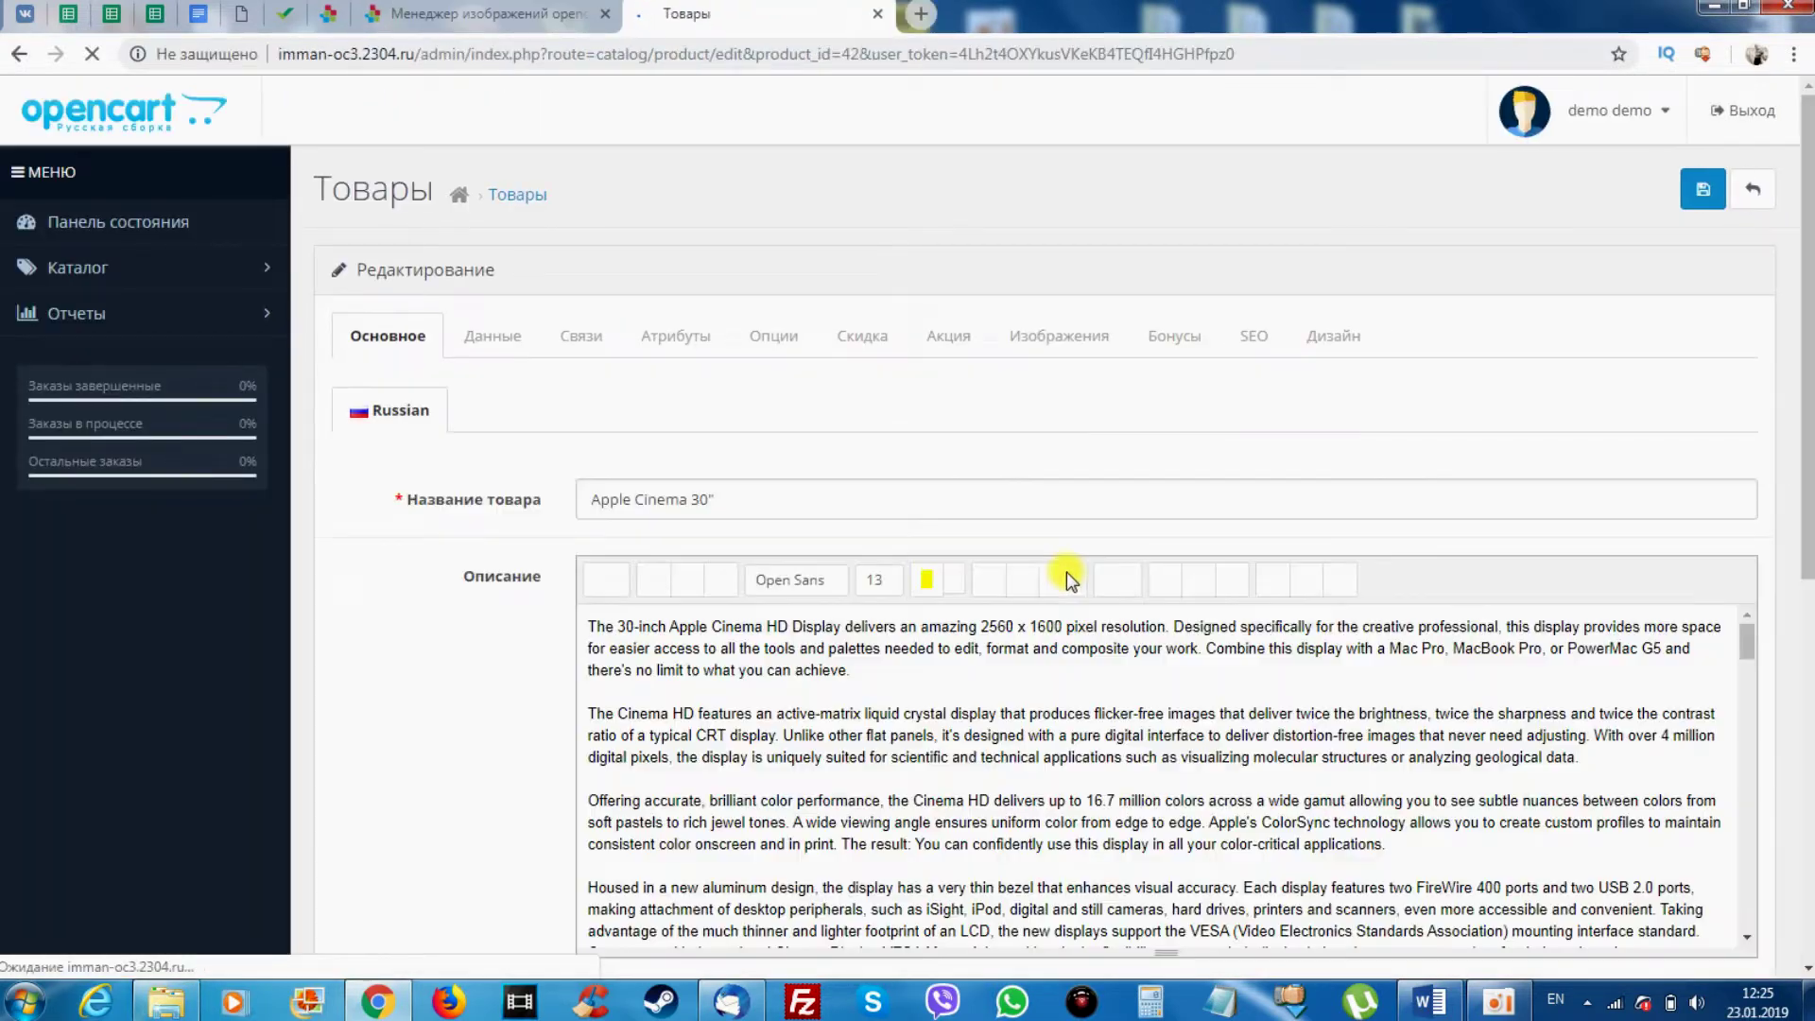
Return to the module description, open the module settings demo and log in with the prefilled demo credentials
{"action": "left_click", "coordinate": [486, 13]}
{"action": "left_click", "coordinate": [519, 581]}
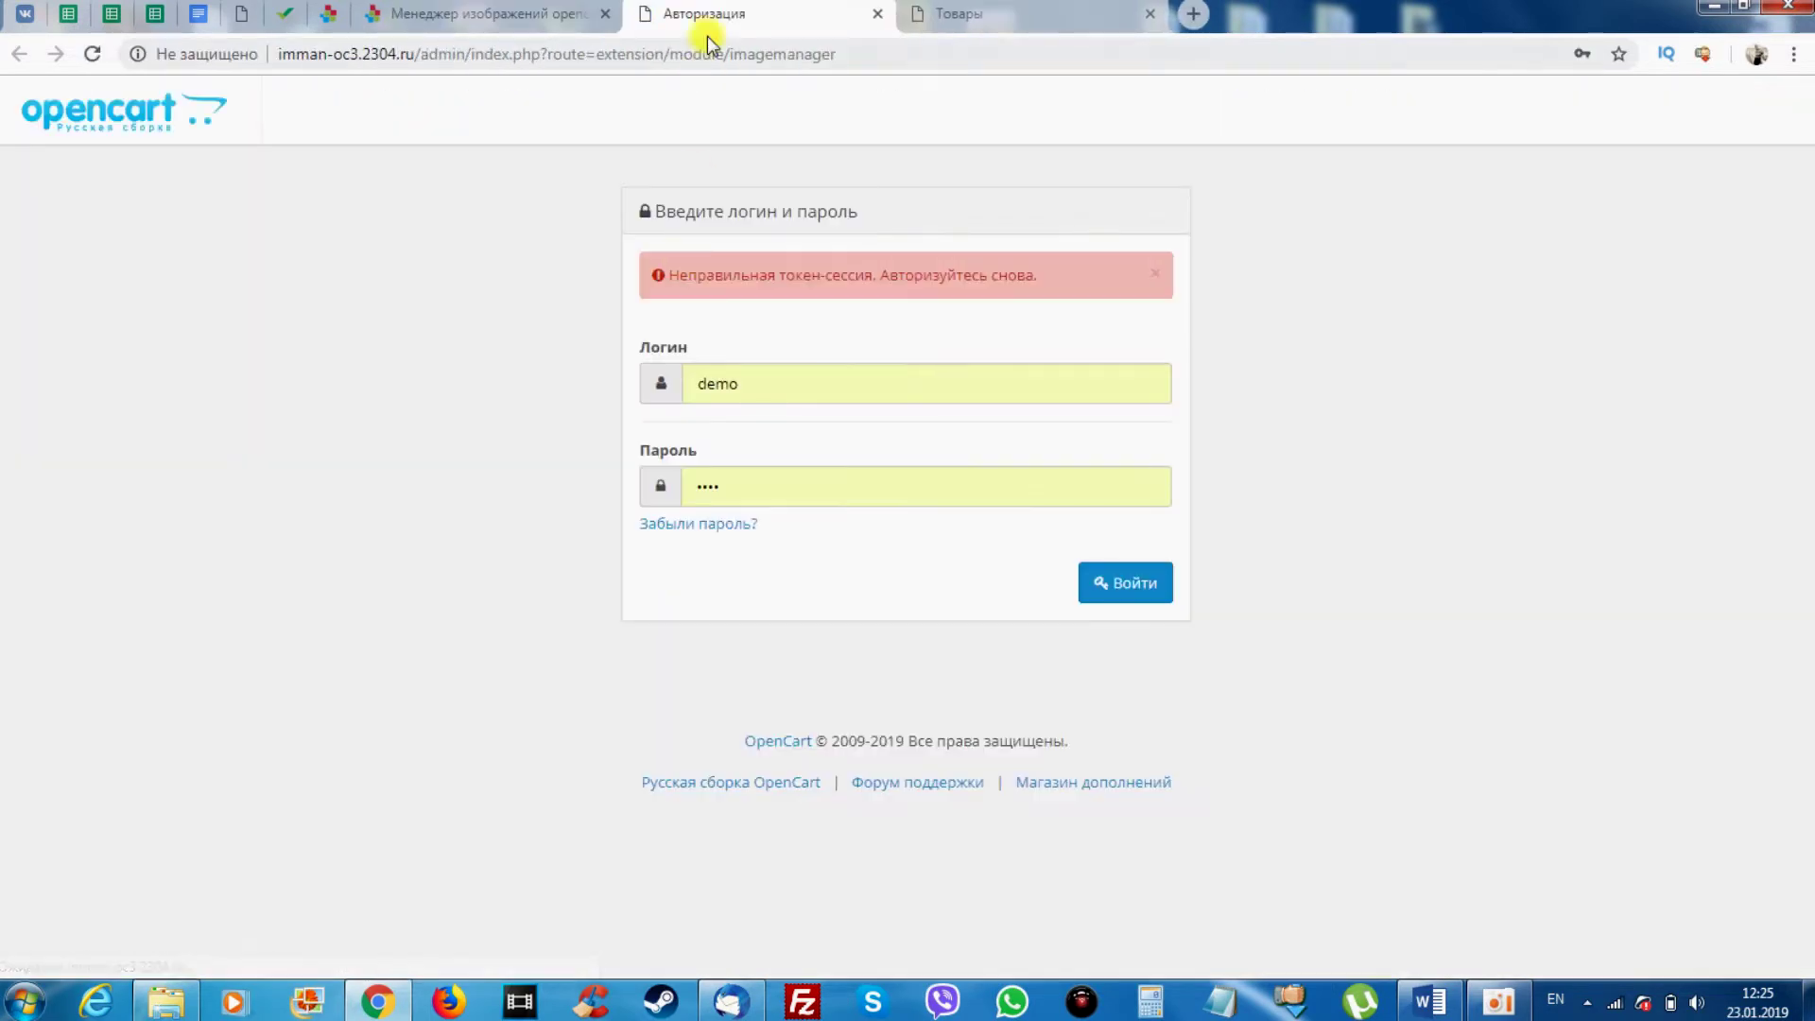
{"action": "left_click", "coordinate": [1098, 582]}
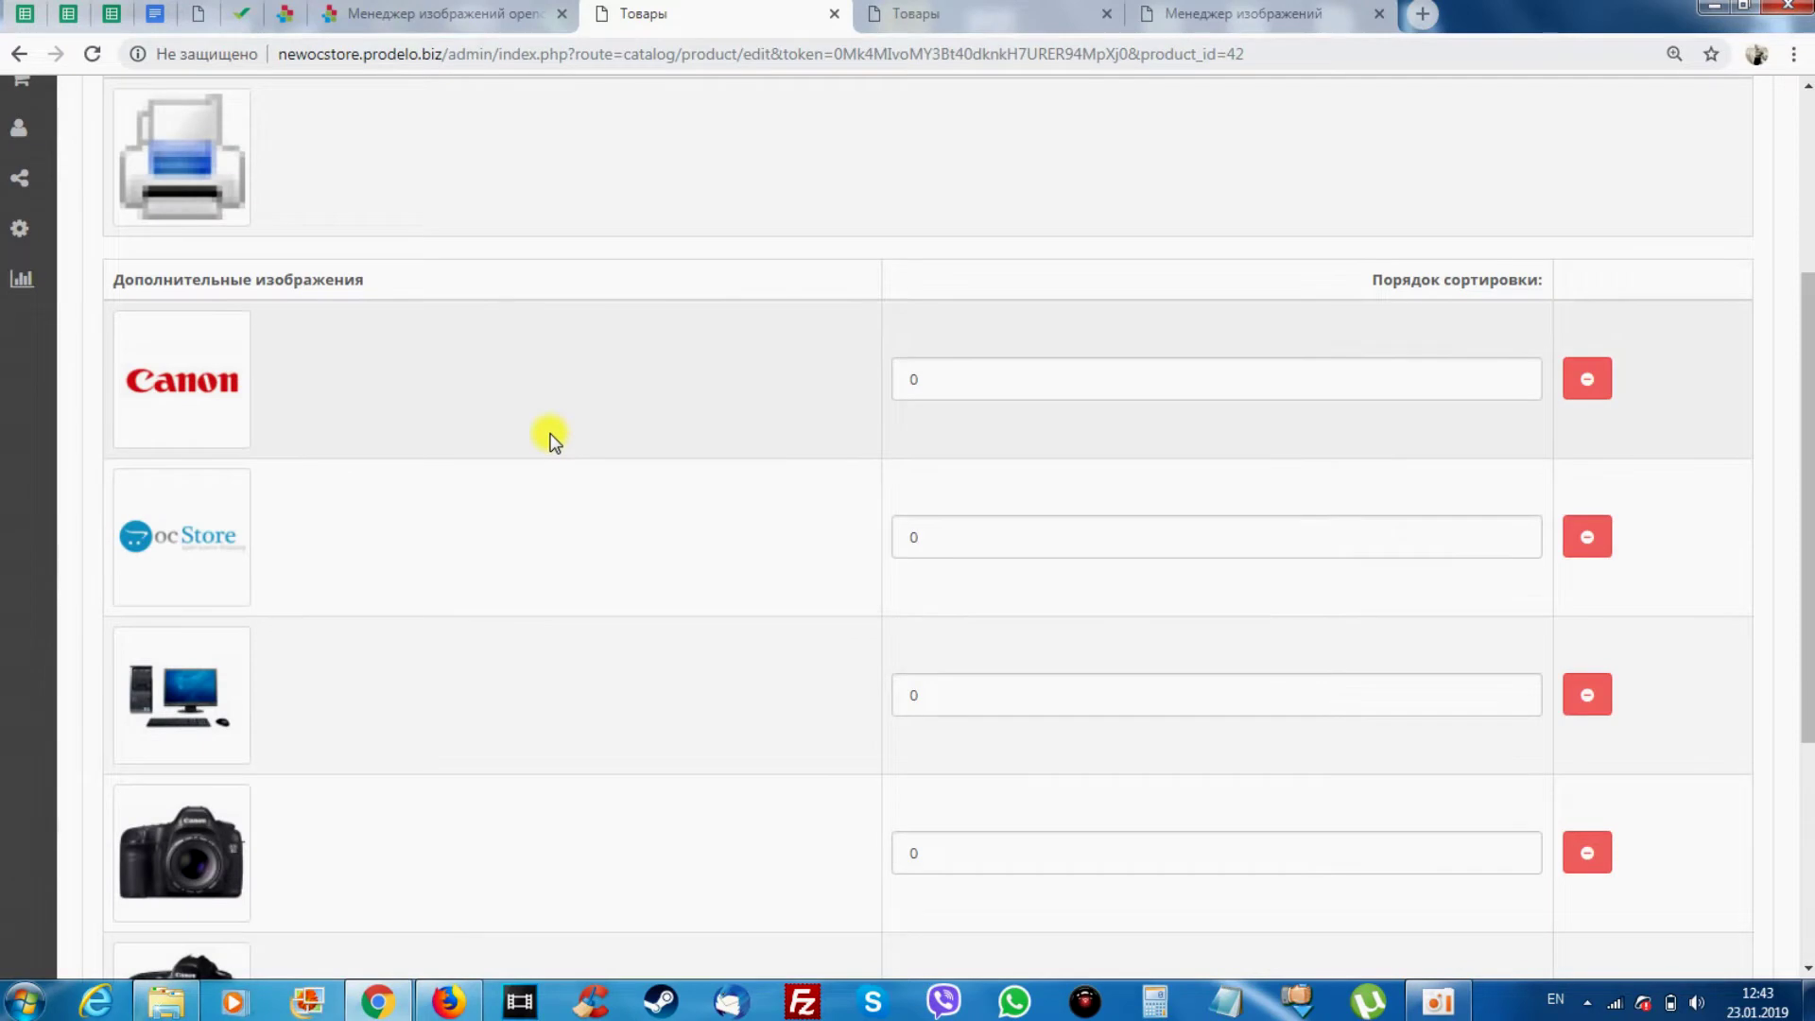
Examine the ocStore product's main and additional images and the store version at the foot of the page
{"action": "scroll", "coordinate": [548, 435], "scroll_direction": "down", "scroll_amount": 4}
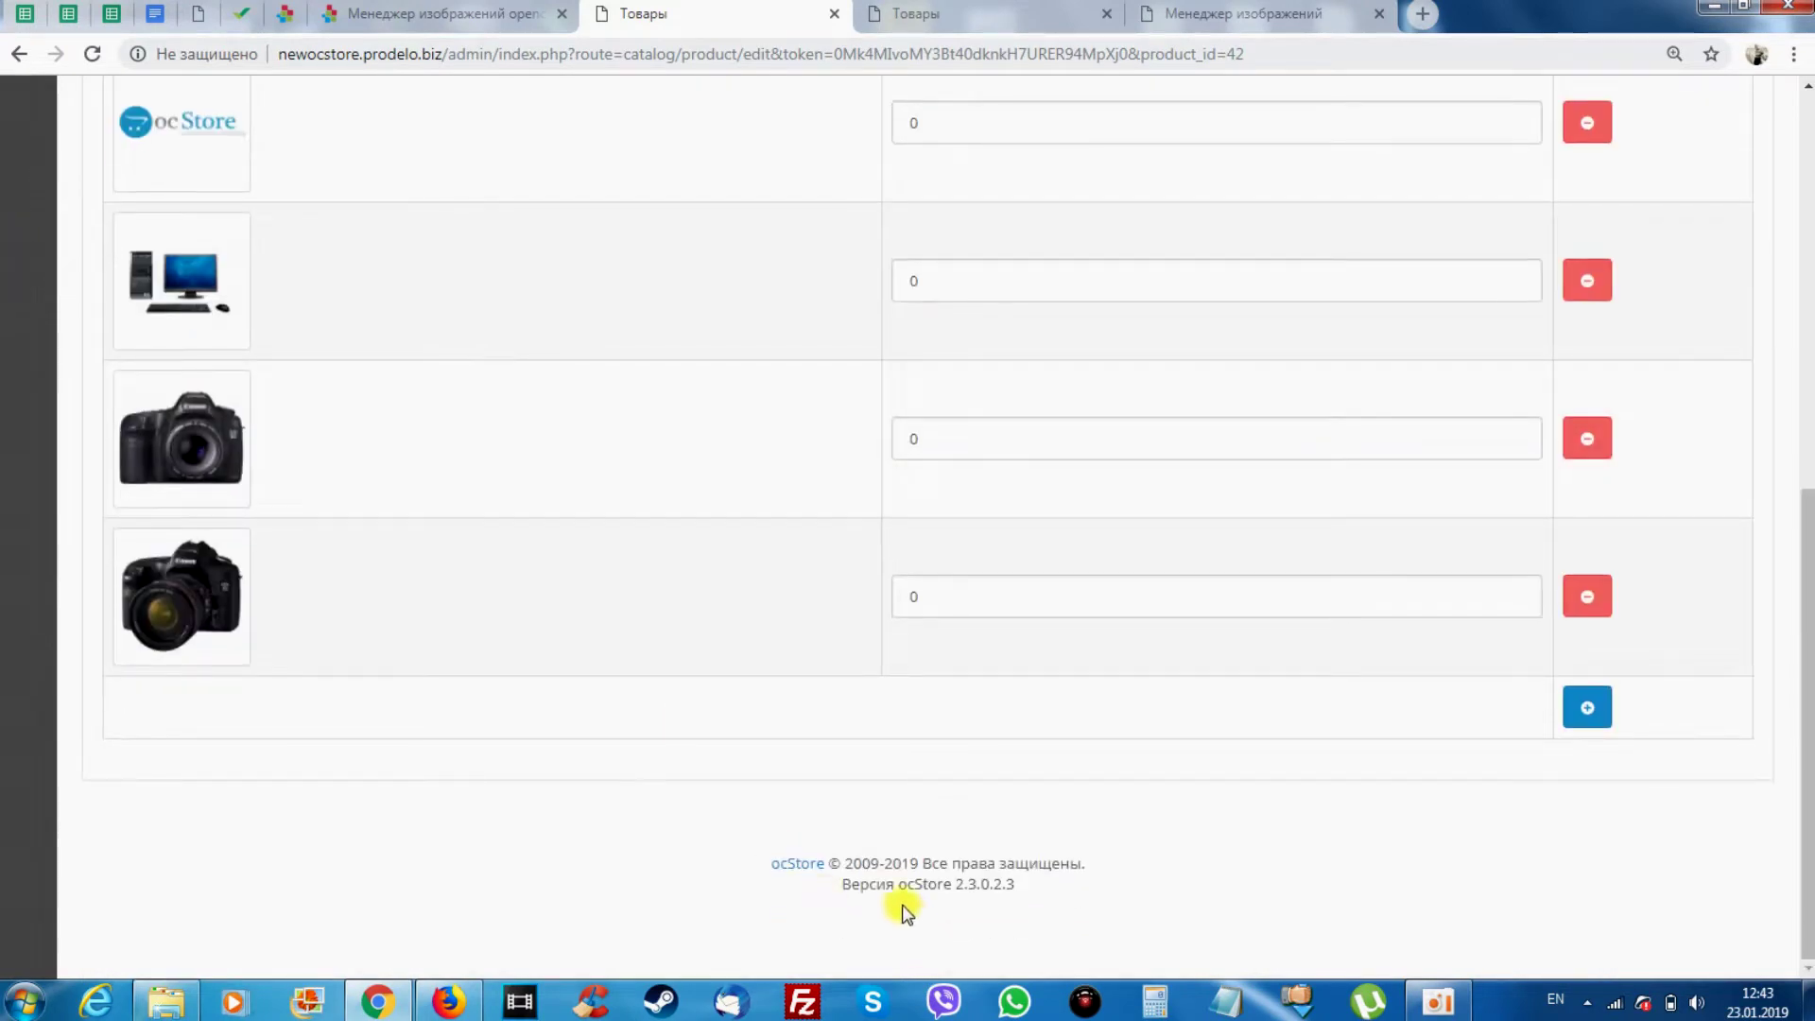
{"action": "scroll", "coordinate": [466, 535], "scroll_direction": "up", "scroll_amount": 7}
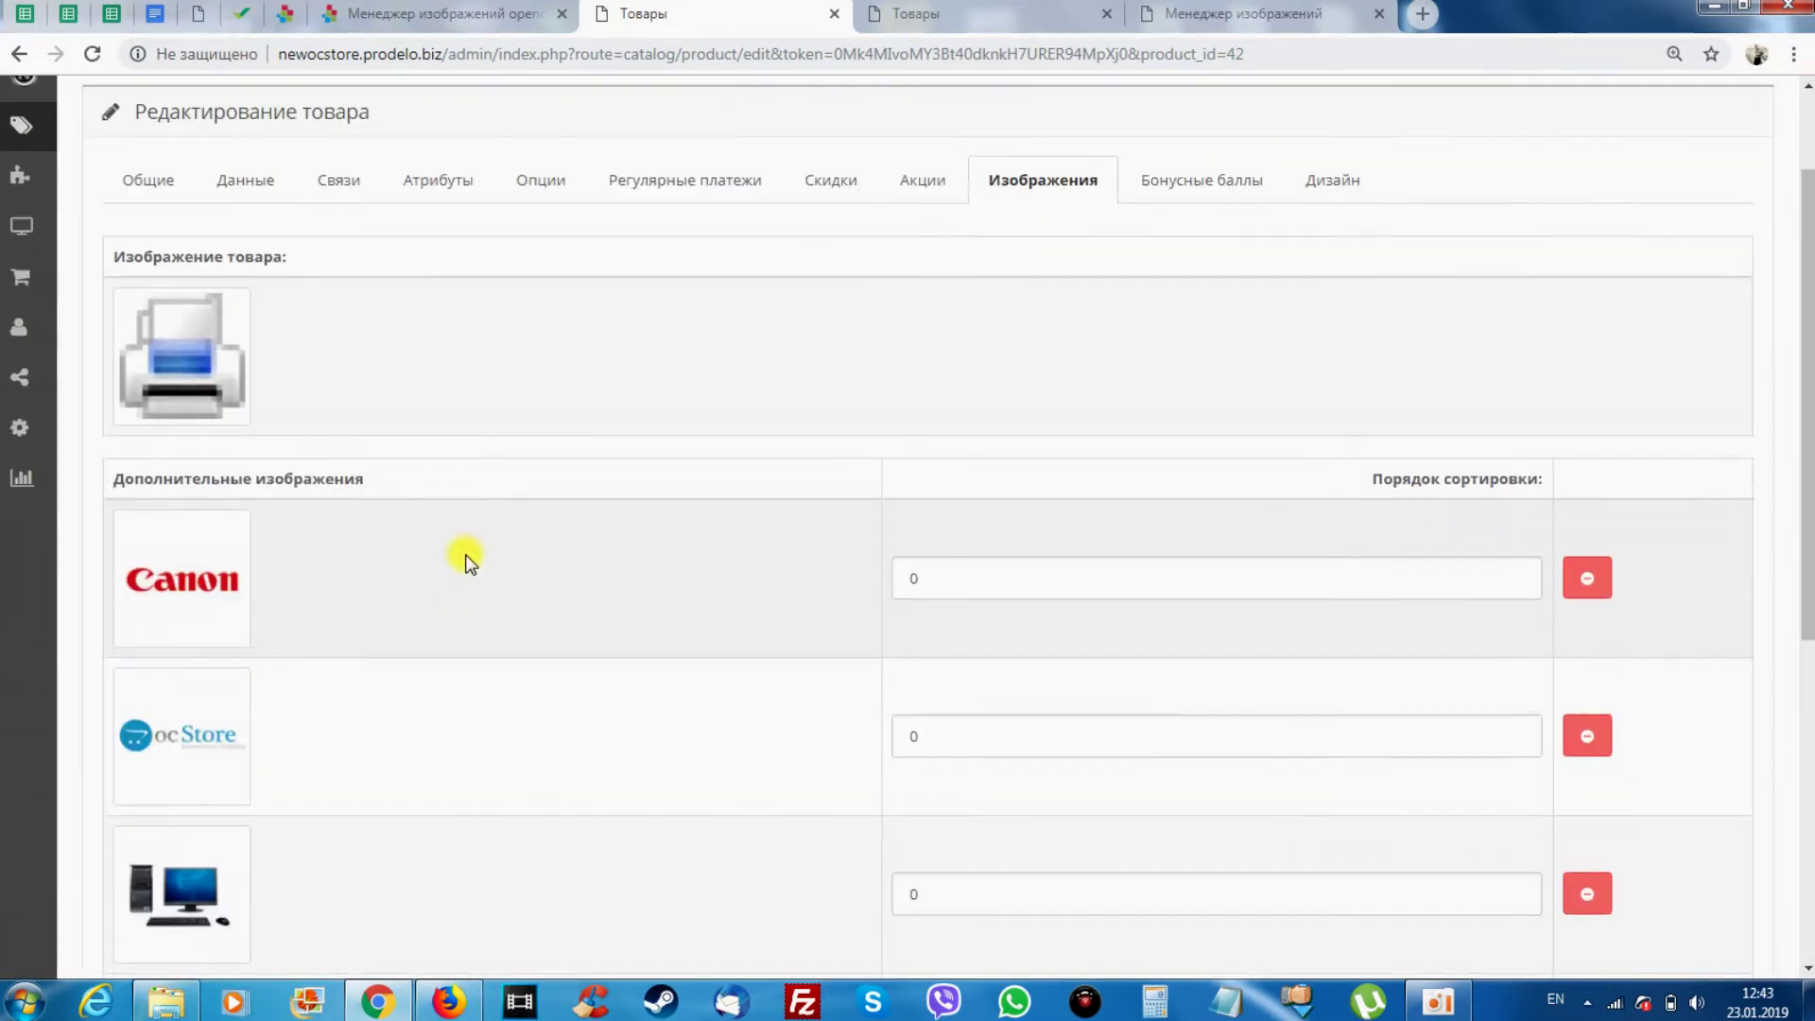
{"action": "scroll", "coordinate": [463, 553], "scroll_direction": "down", "scroll_amount": 4}
{"action": "scroll", "coordinate": [458, 572], "scroll_direction": "down", "scroll_amount": 3}
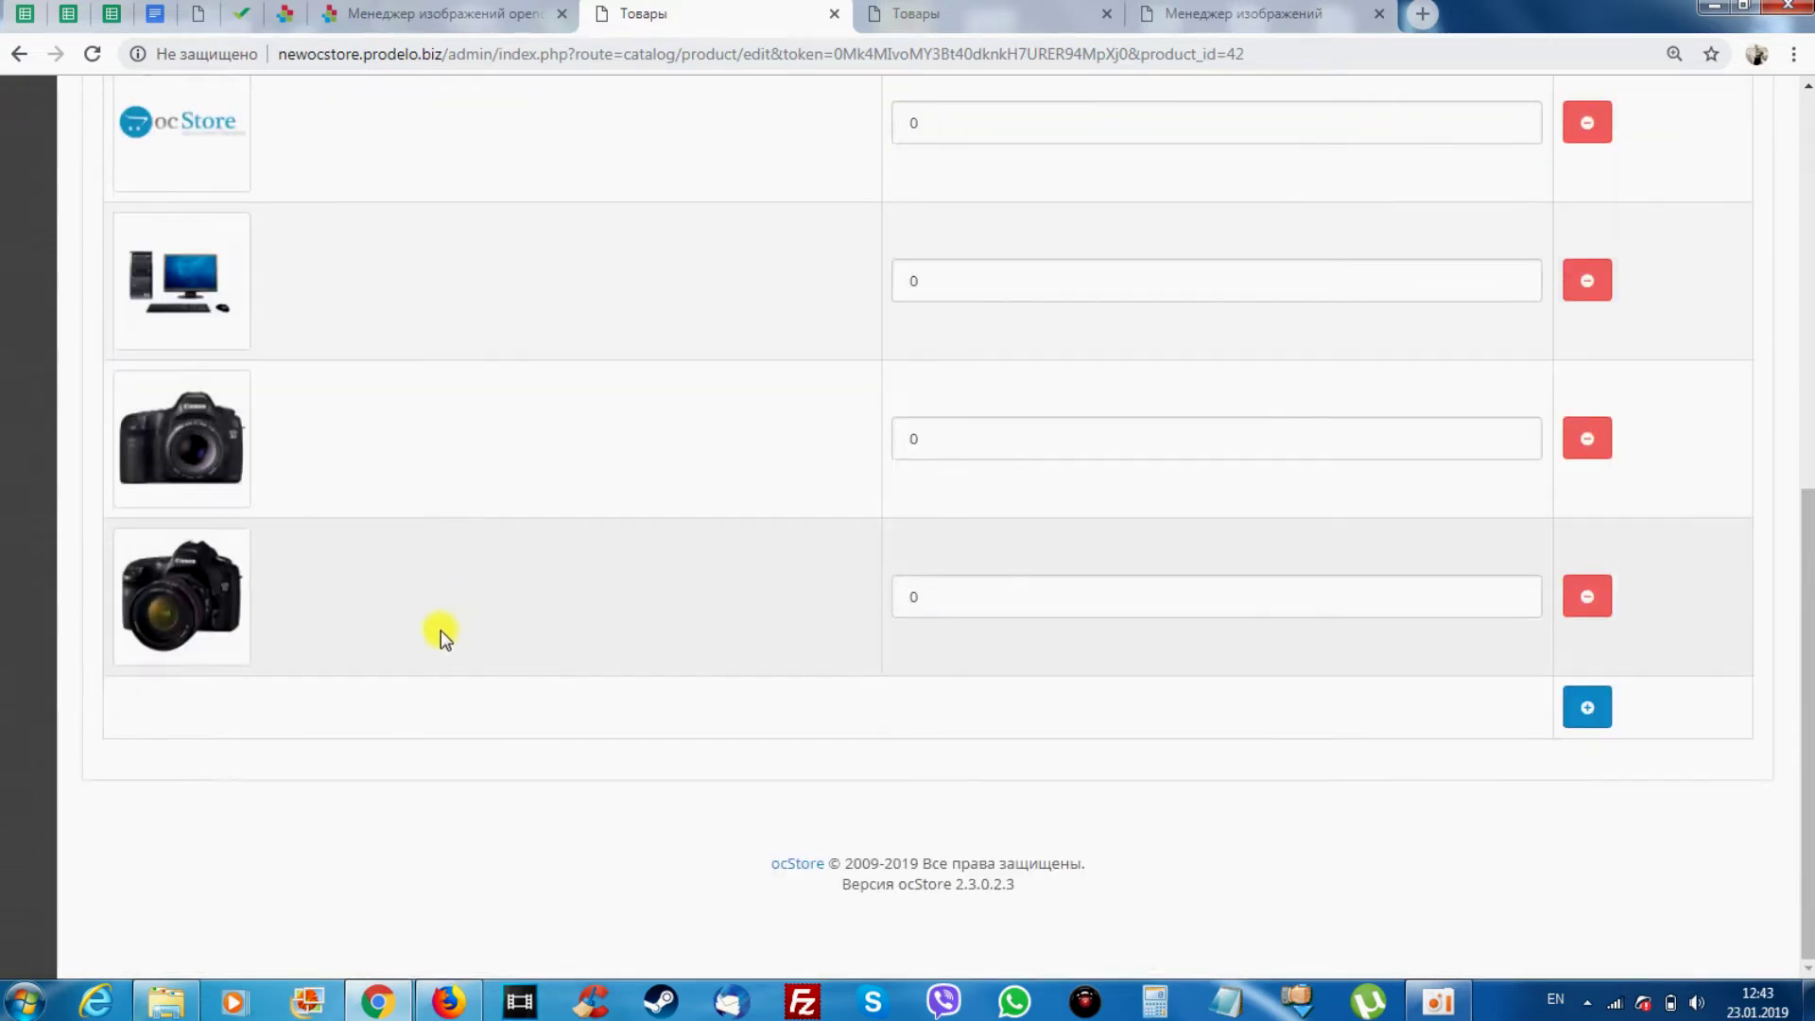
{"action": "scroll", "coordinate": [437, 631], "scroll_direction": "up", "scroll_amount": 3}
{"action": "scroll", "coordinate": [284, 414], "scroll_direction": "up", "scroll_amount": 4}
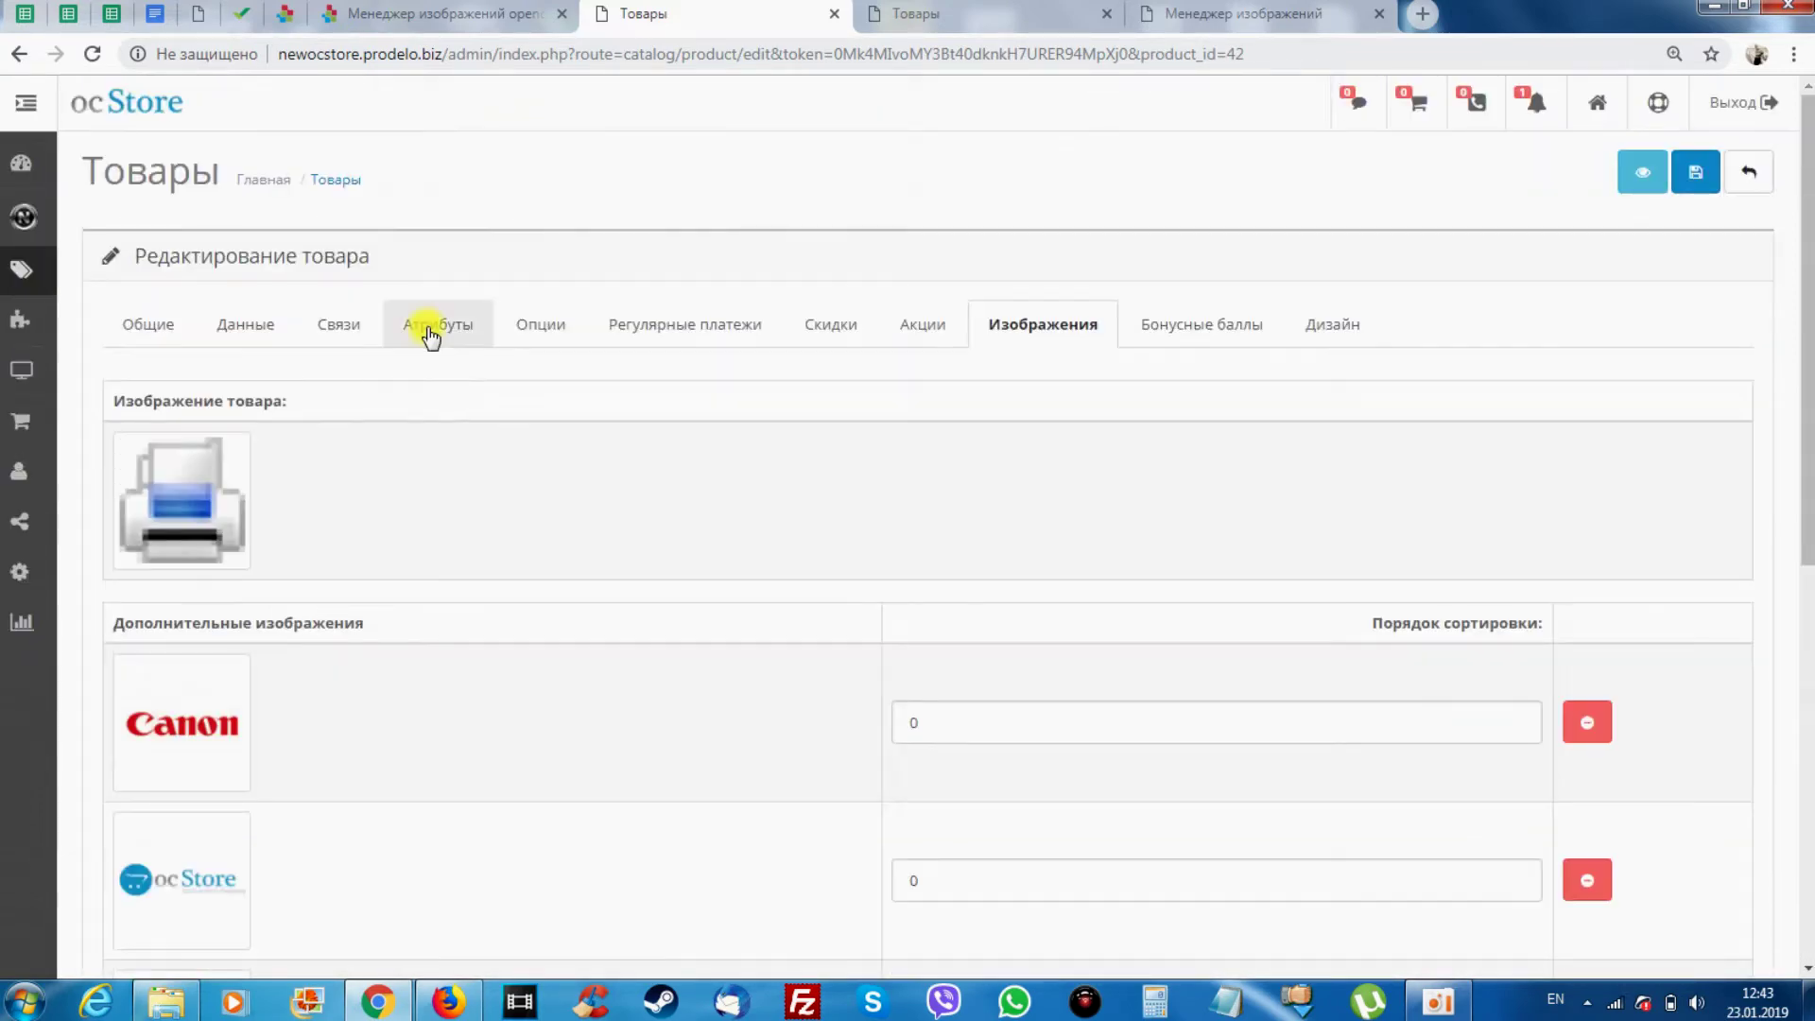
{"action": "scroll", "coordinate": [361, 460], "scroll_direction": "down", "scroll_amount": 2}
{"action": "scroll", "coordinate": [1094, 246], "scroll_direction": "up", "scroll_amount": 3}
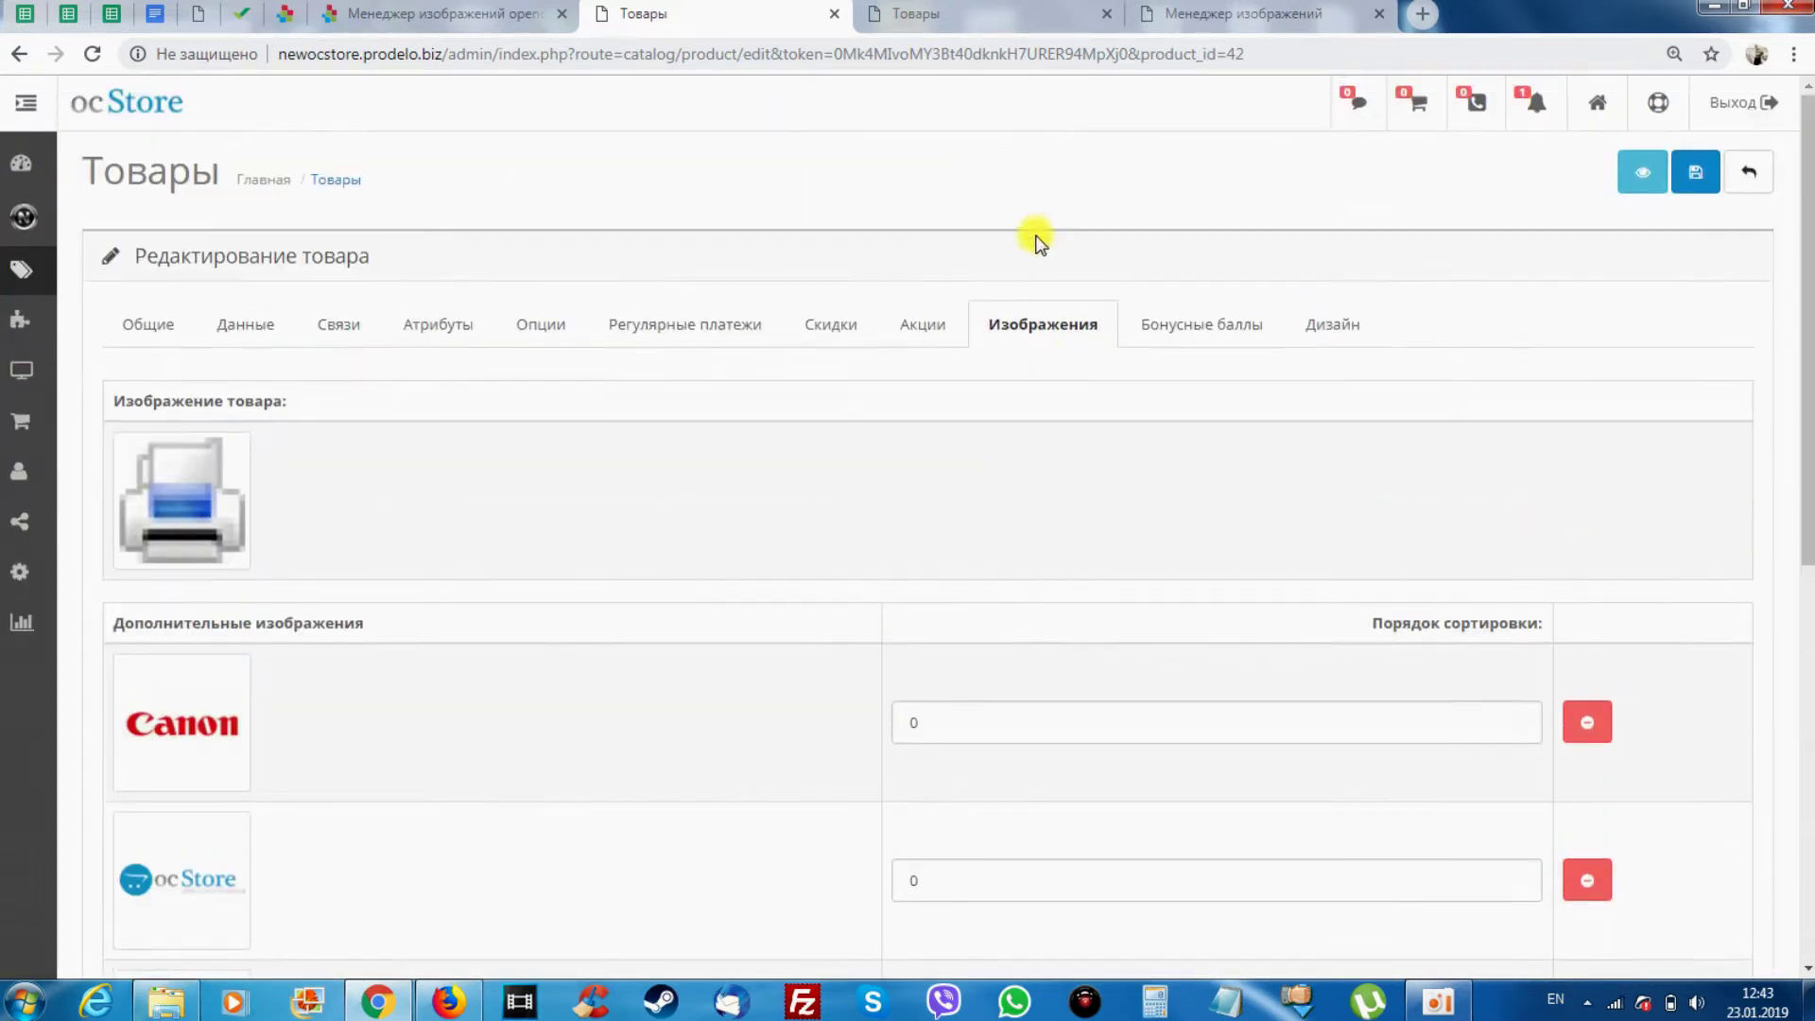
{"action": "scroll", "coordinate": [651, 525], "scroll_direction": "down", "scroll_amount": 2}
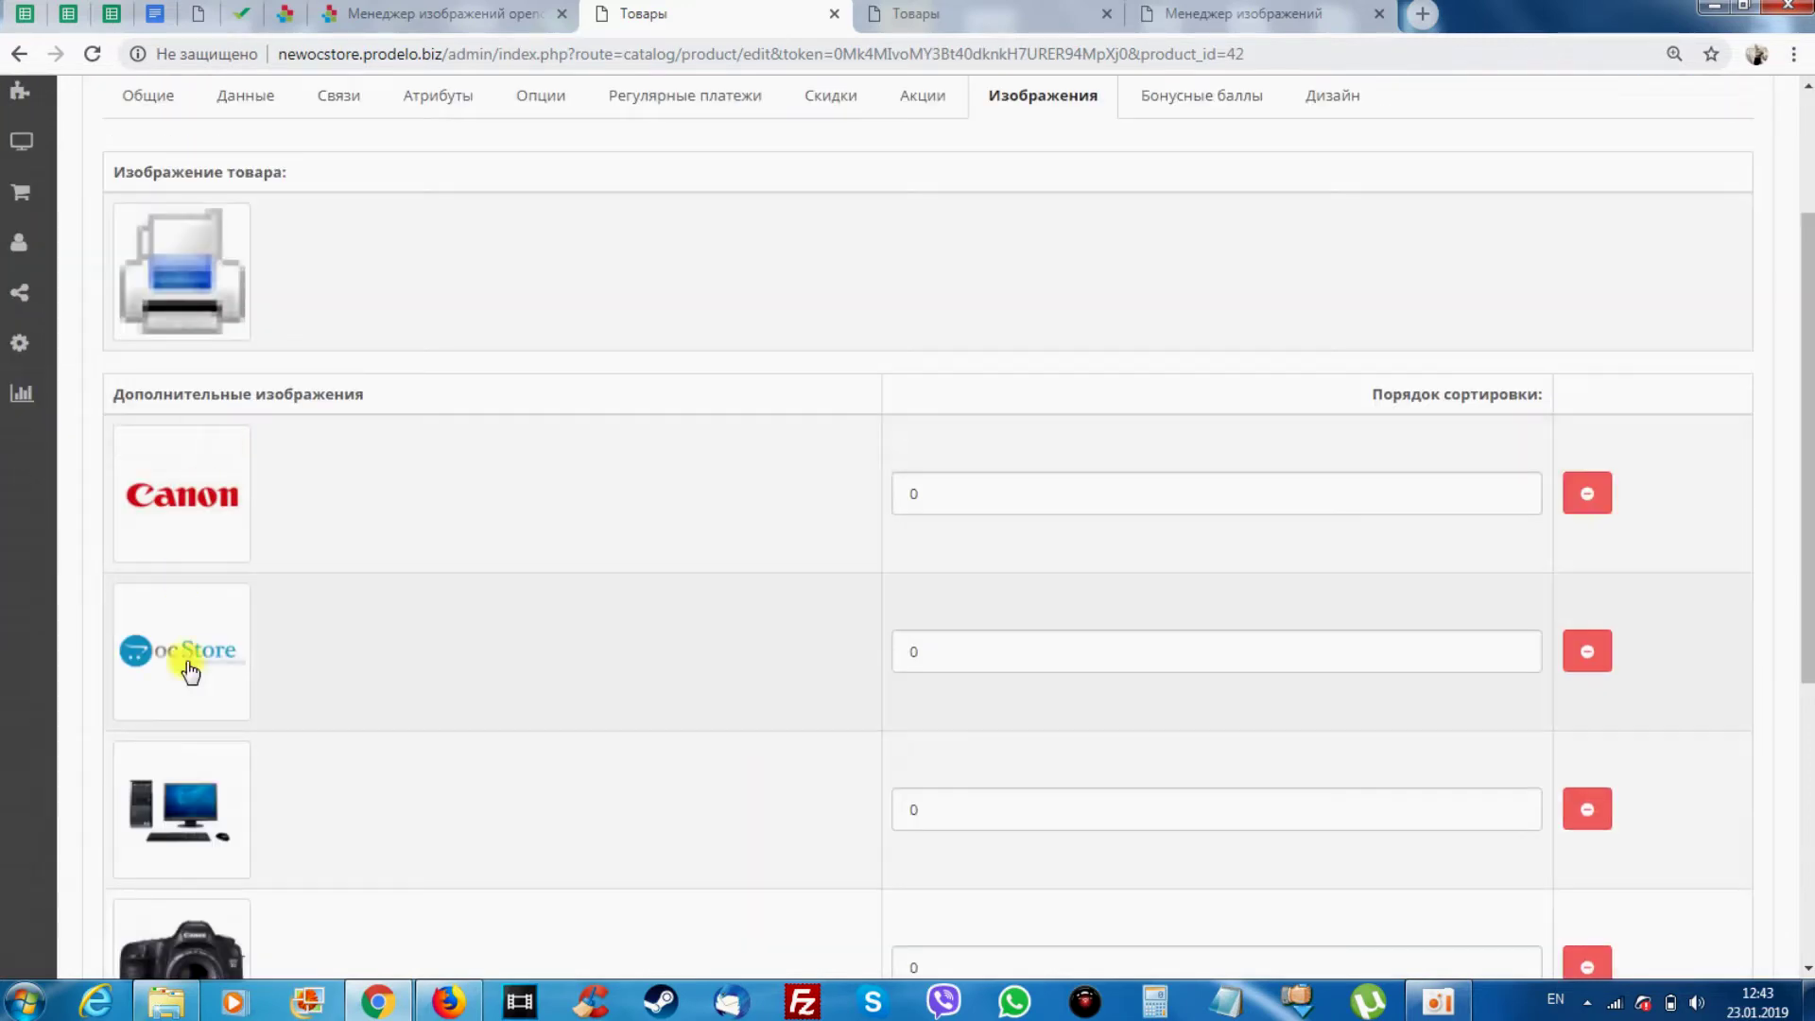
Open the standard image manager from the Canon additional image and check the context menu options for cart.png
{"action": "left_click", "coordinate": [195, 516]}
{"action": "left_click", "coordinate": [301, 489]}
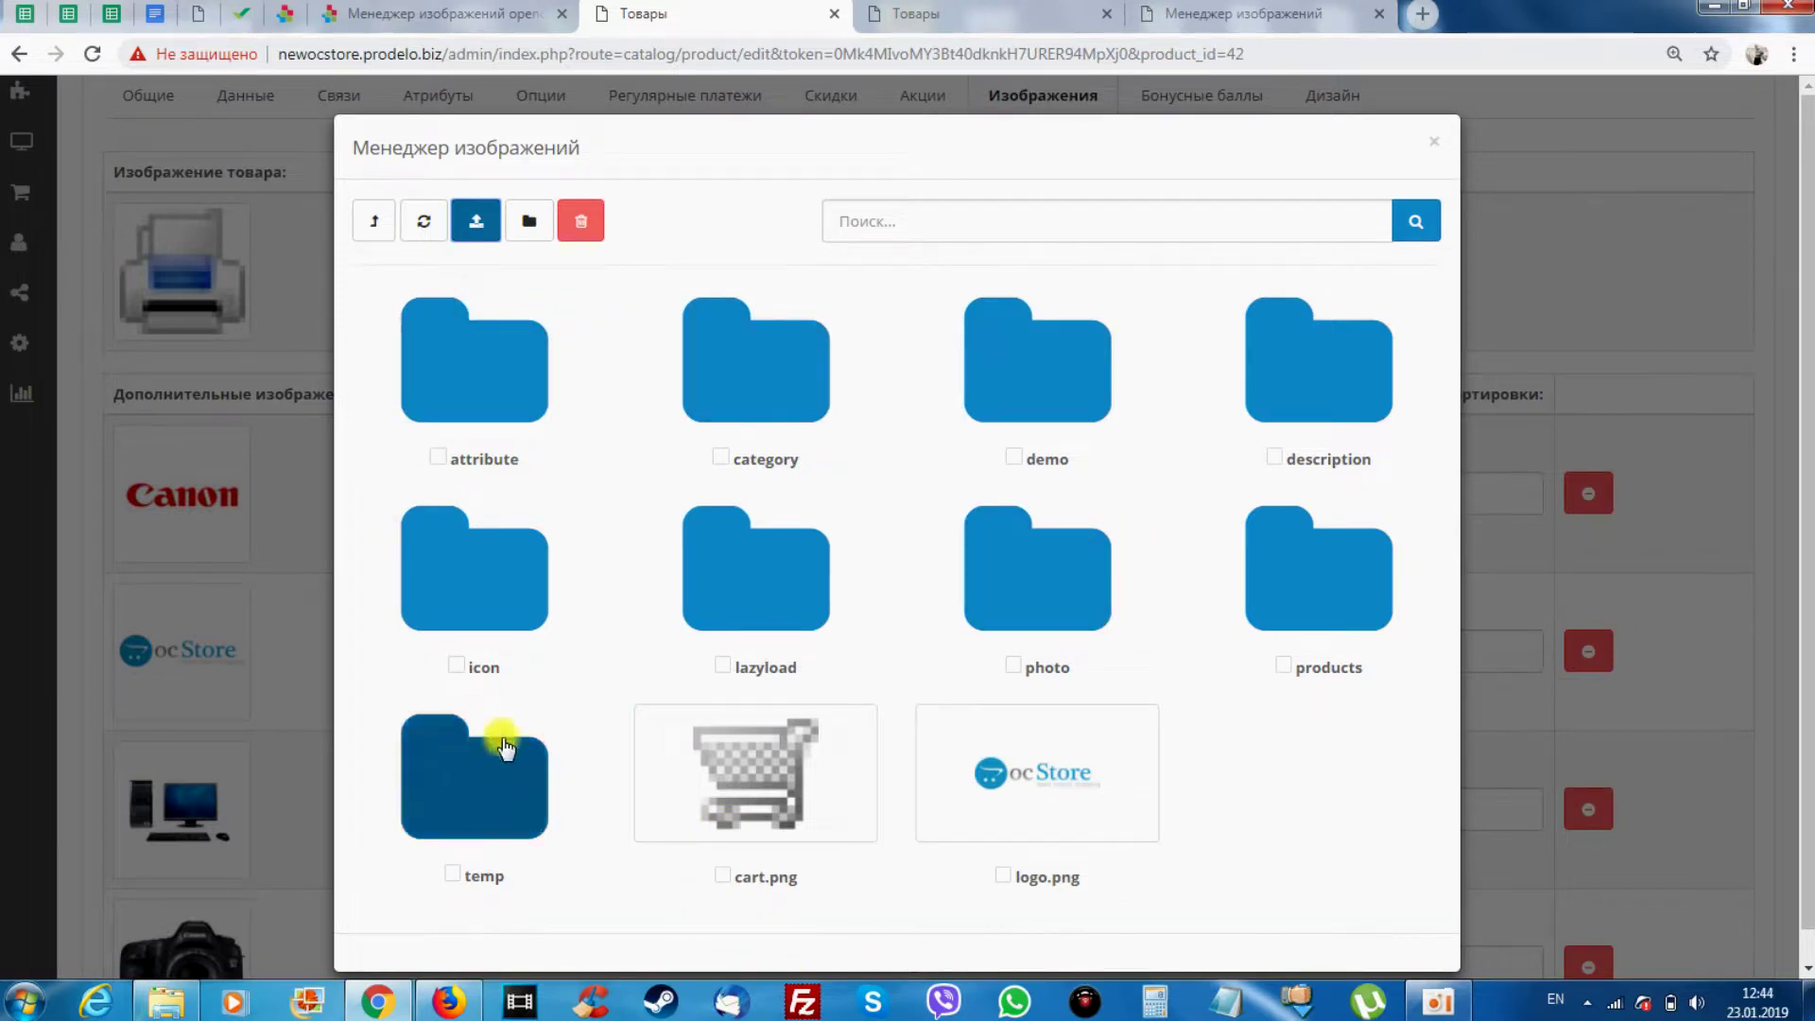
{"action": "right_click", "coordinate": [762, 758]}
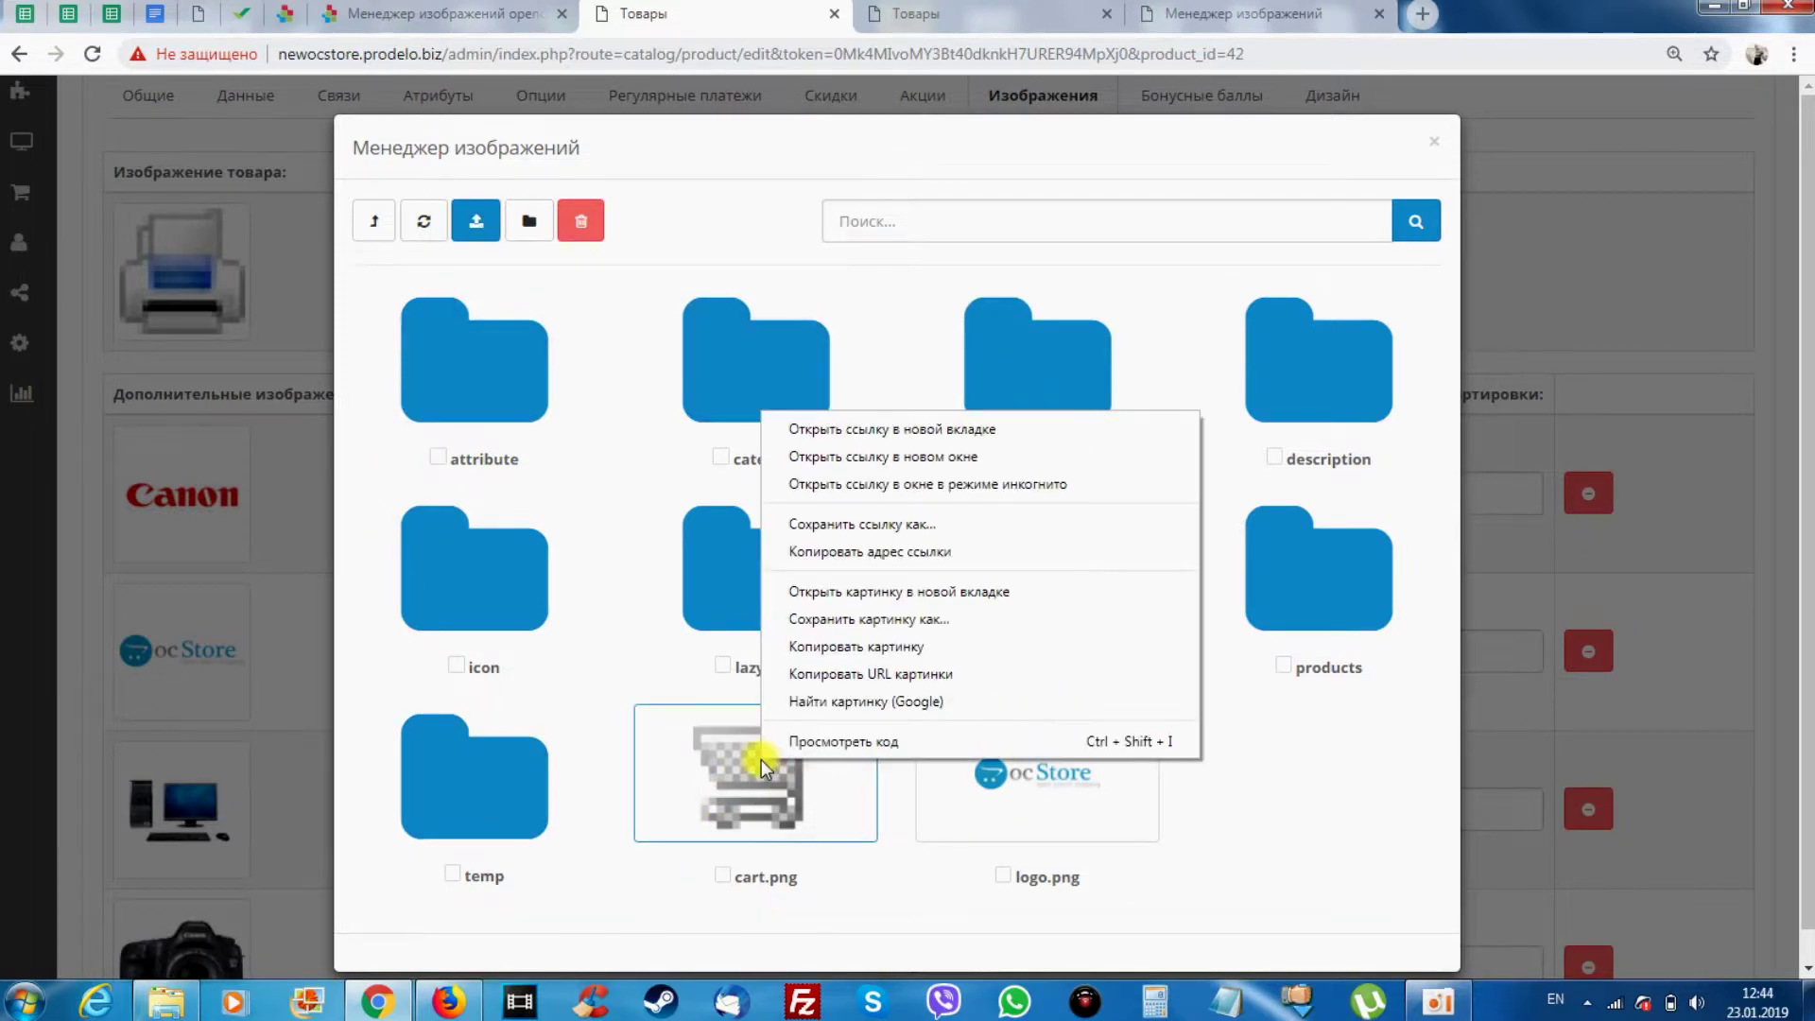
{"action": "left_click", "coordinate": [1329, 811]}
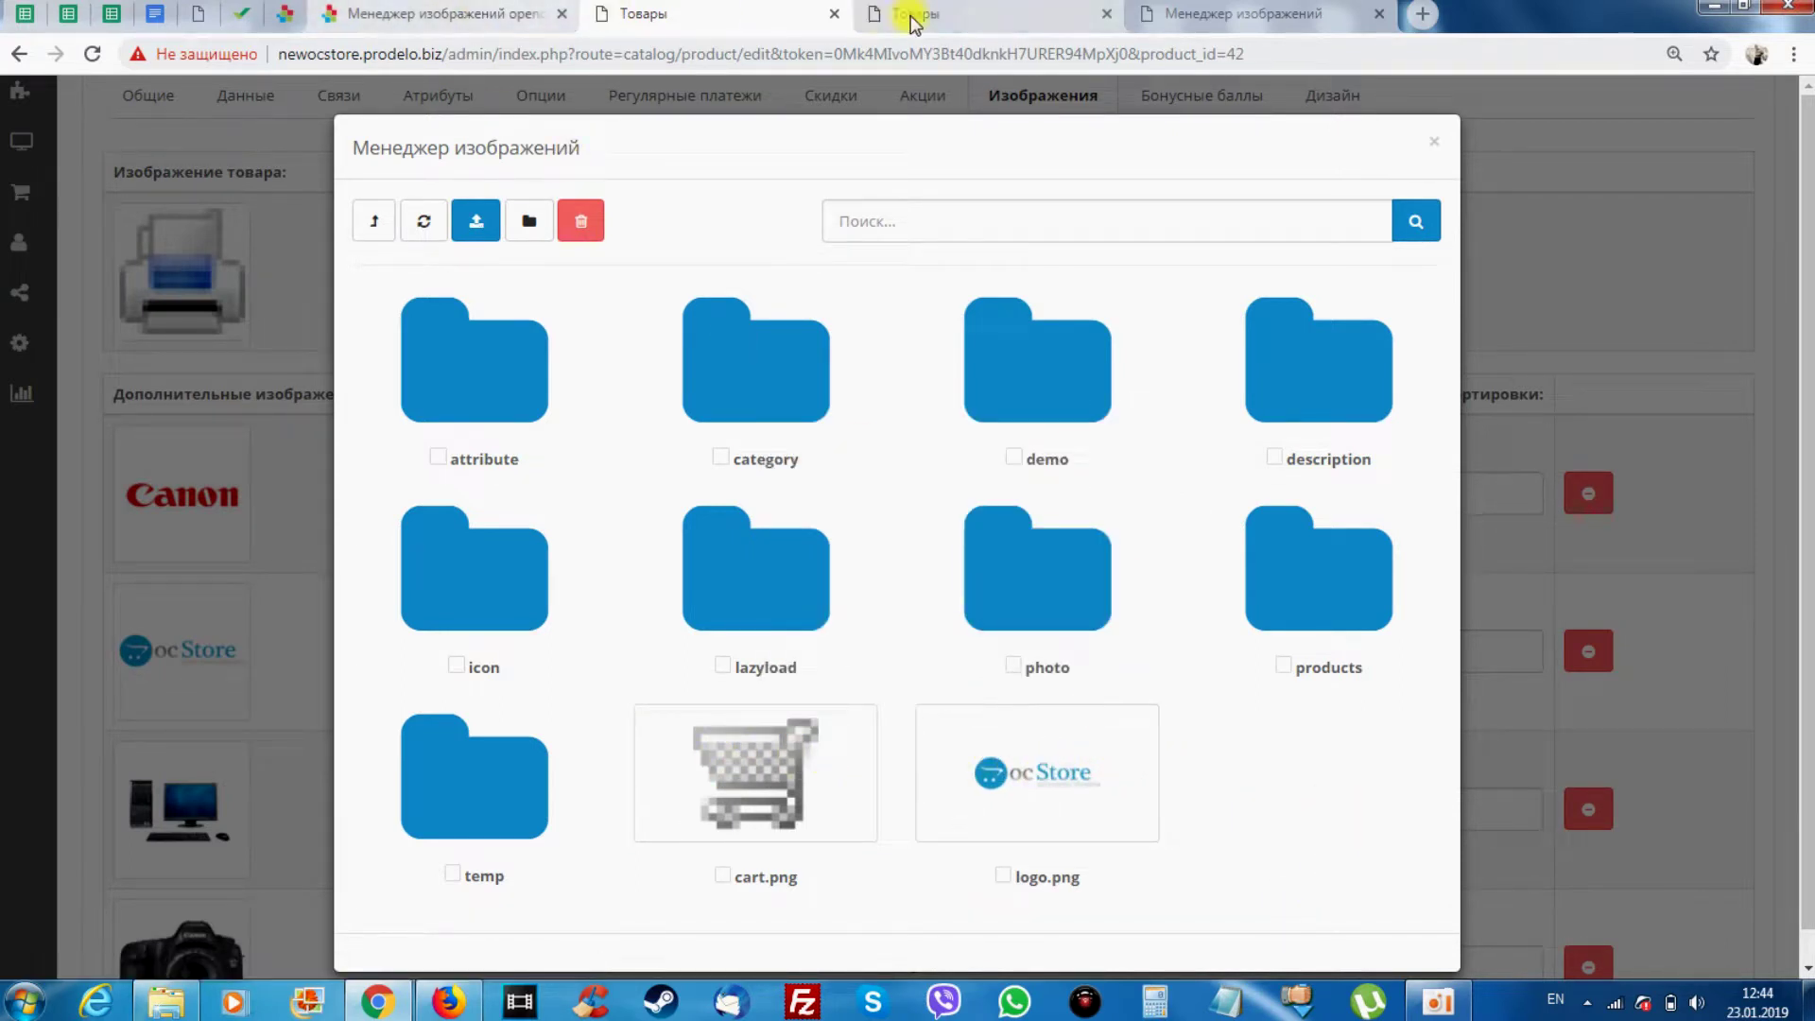
Switch to the demo store's product, open the image manager from its additional images and expand it to full screen
{"action": "left_click", "coordinate": [946, 14]}
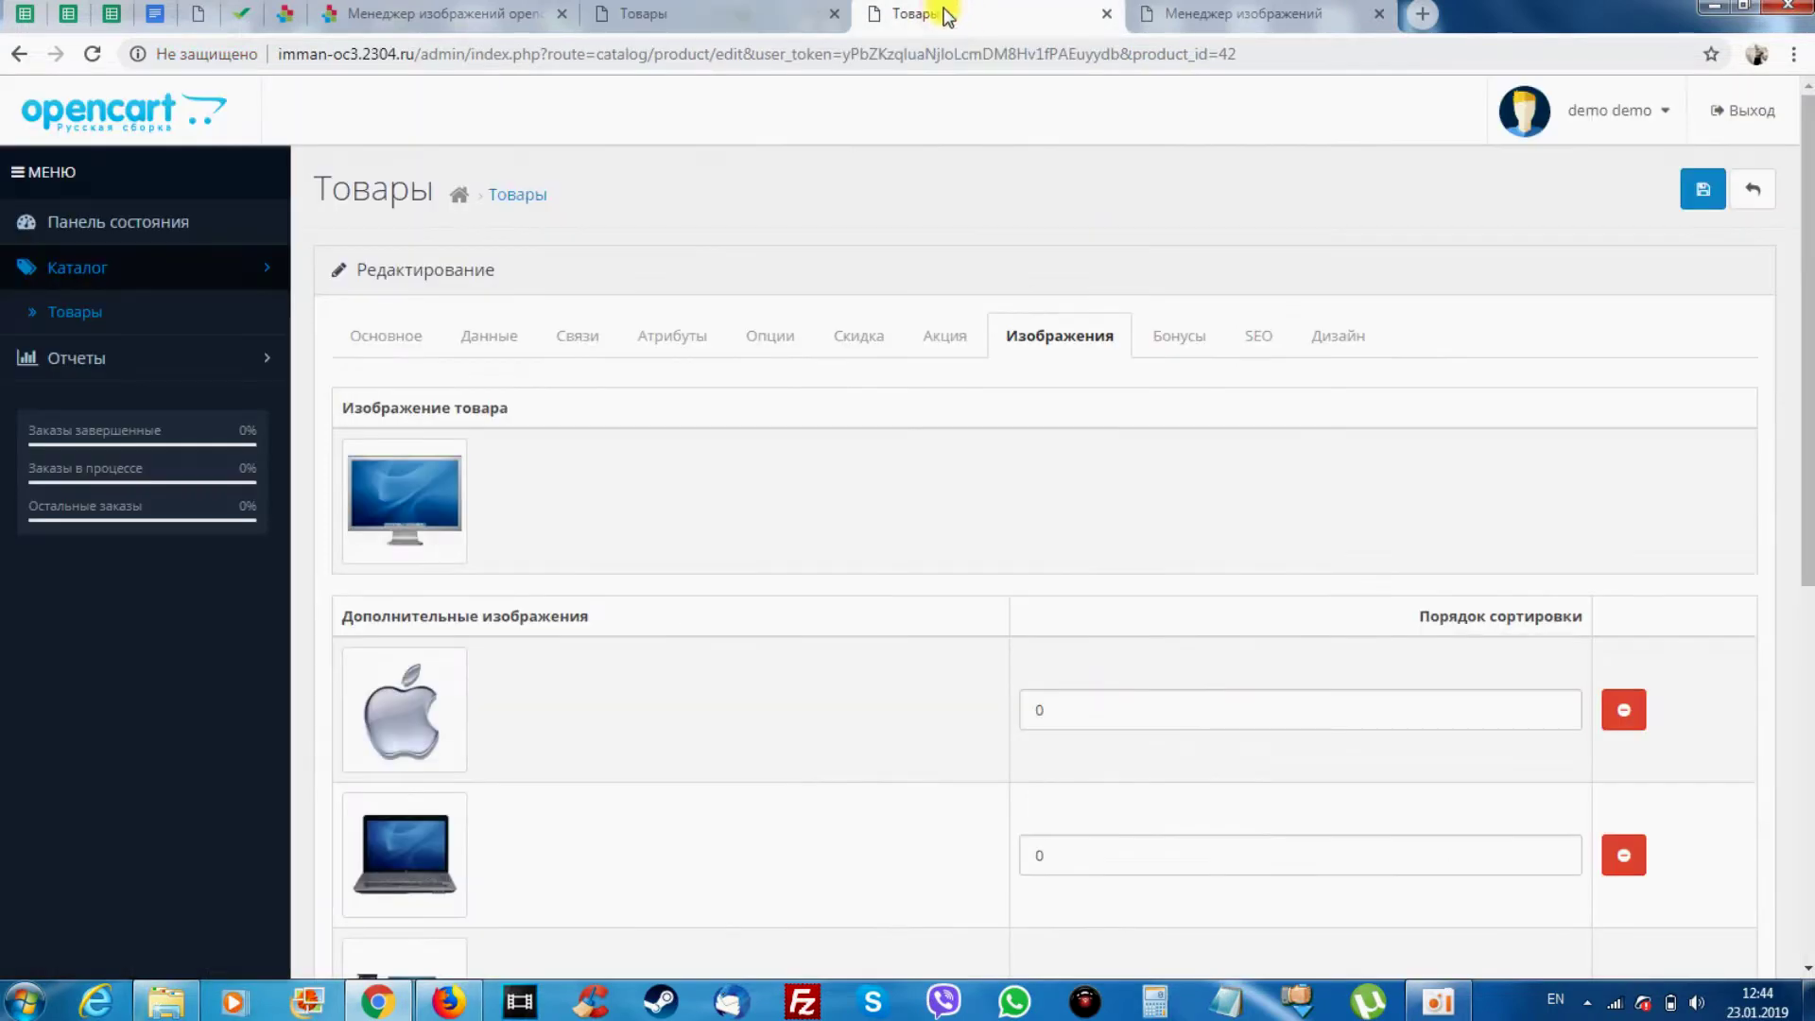
{"action": "left_click", "coordinate": [407, 723]}
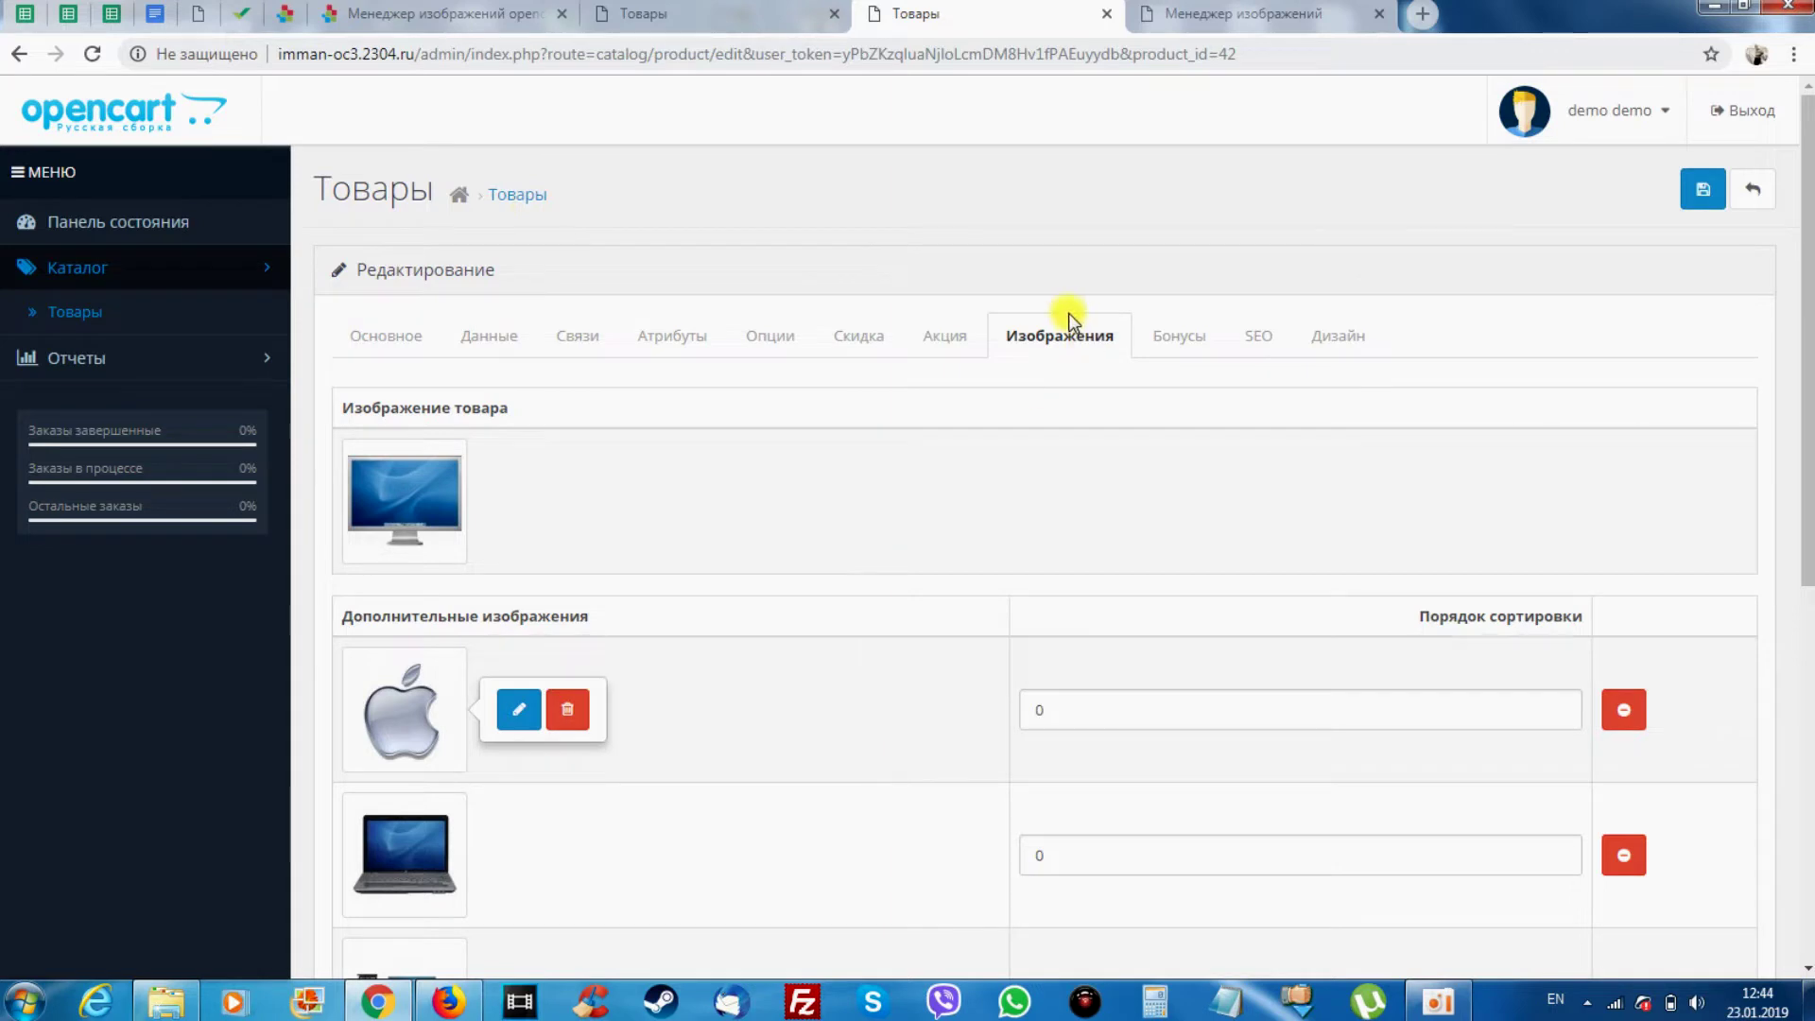
{"action": "left_click", "coordinate": [519, 709]}
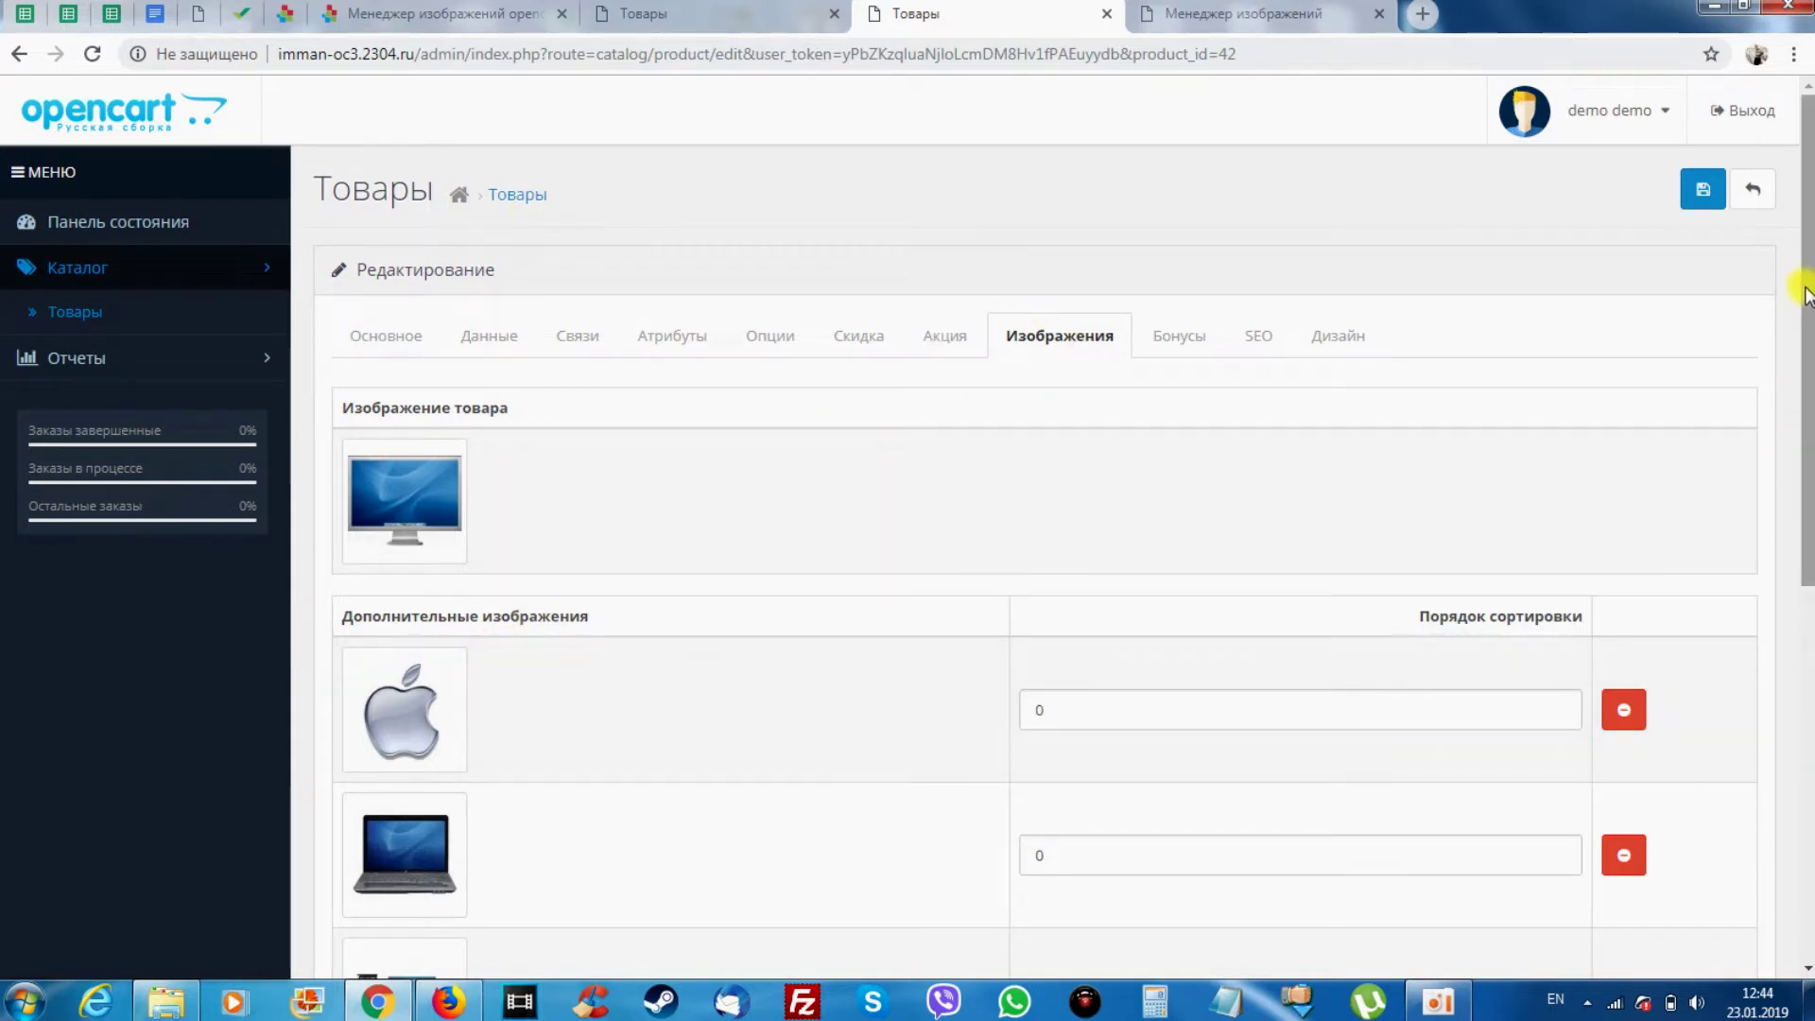
{"action": "left_click_drag", "start_coordinate": [1801, 283], "coordinate": [1720, 728]}
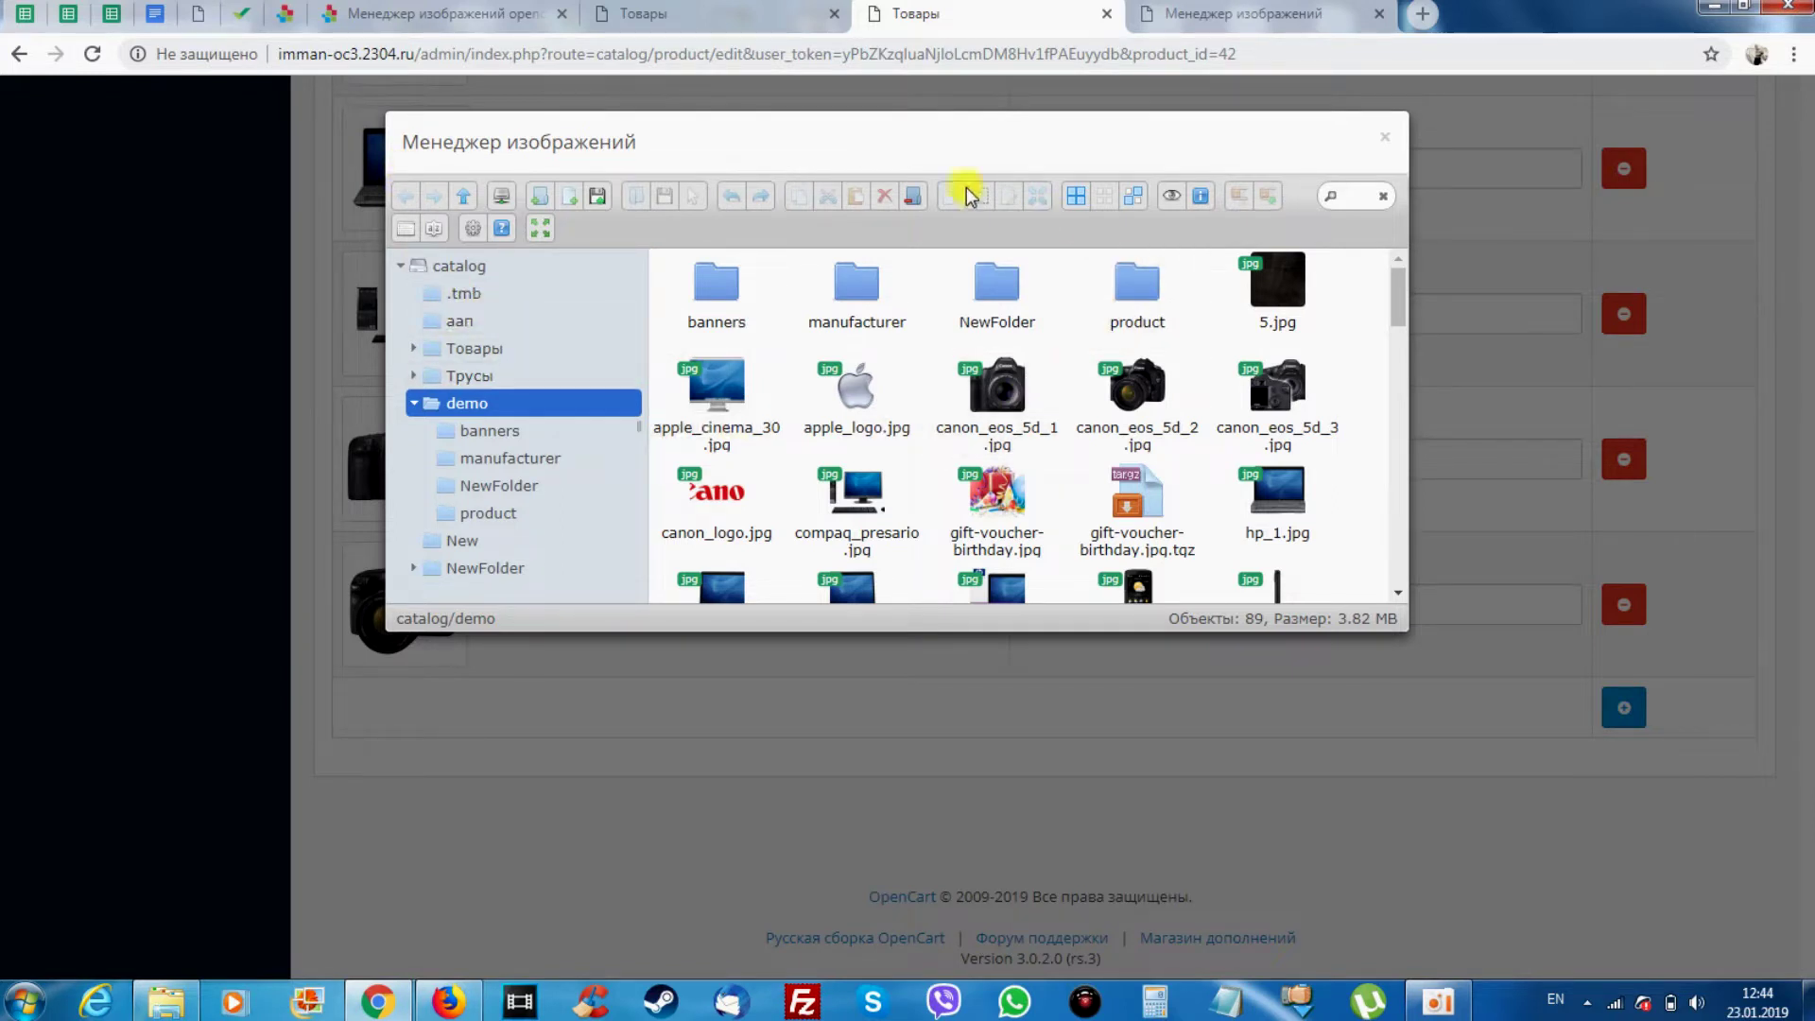
{"action": "left_click", "coordinate": [540, 229]}
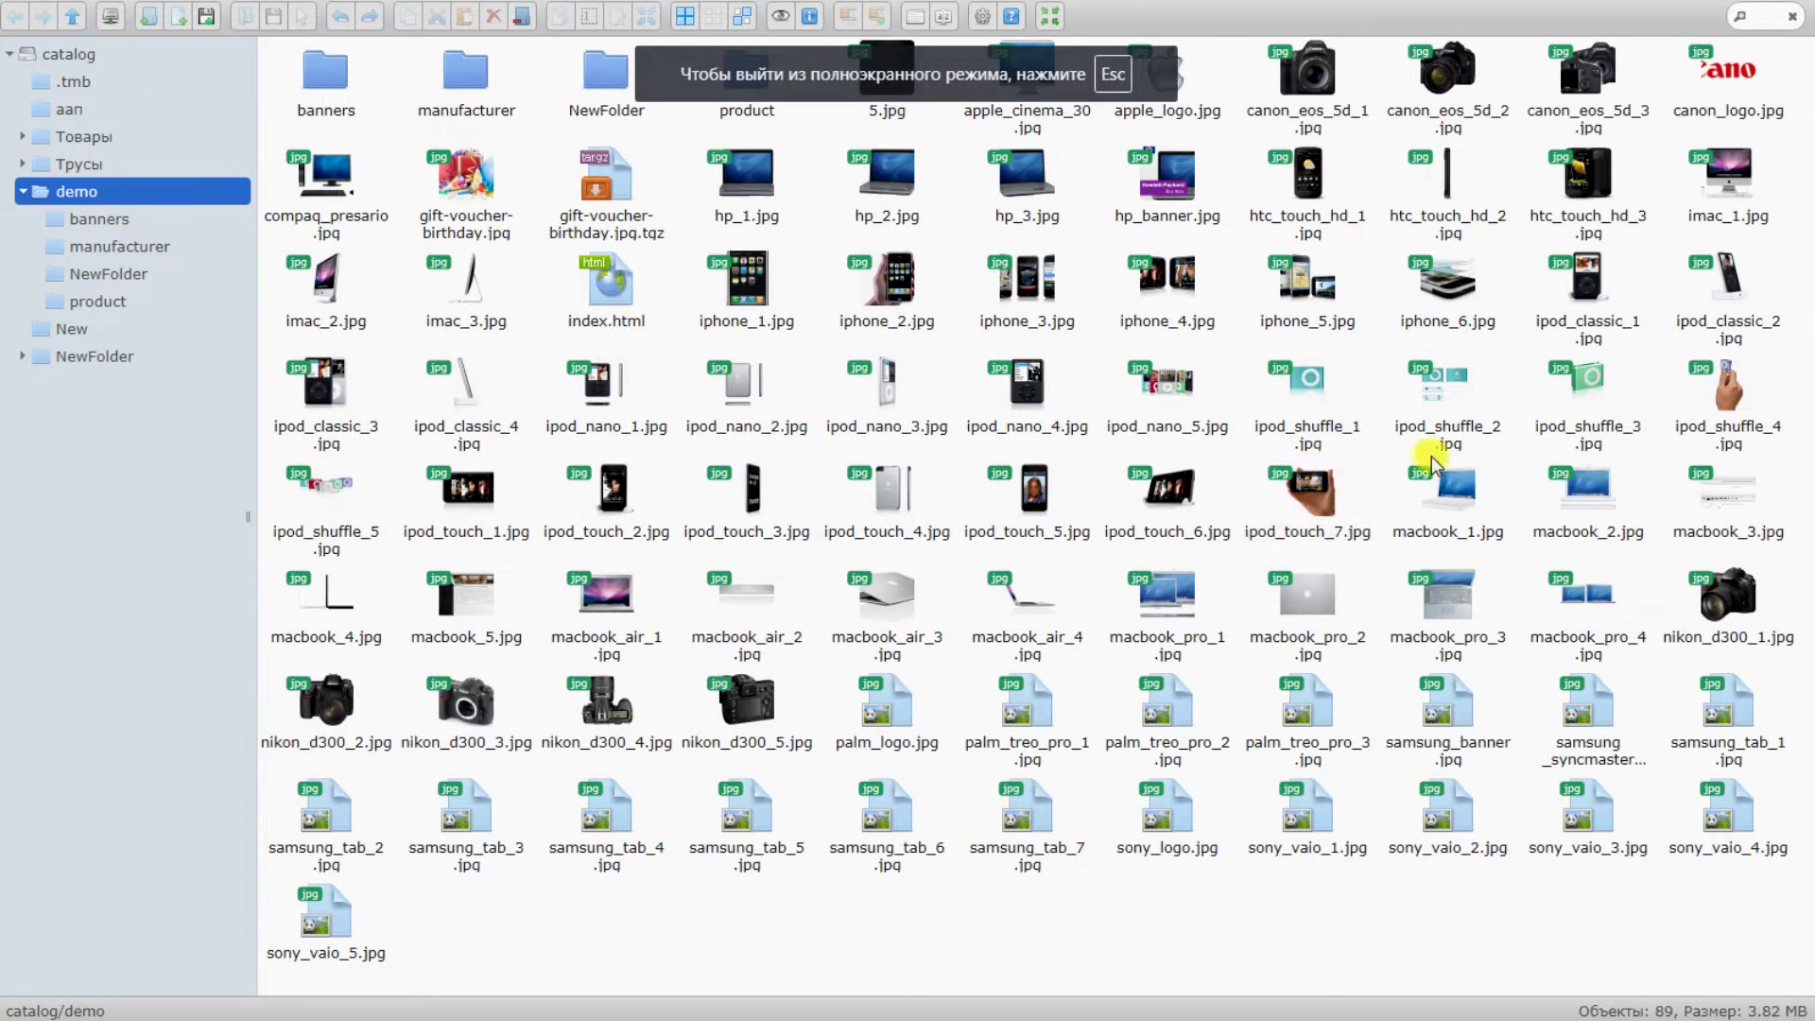
Examine the image manager's preferences, including the available interface languages, and close them without changing anything
{"action": "left_click", "coordinate": [979, 21]}
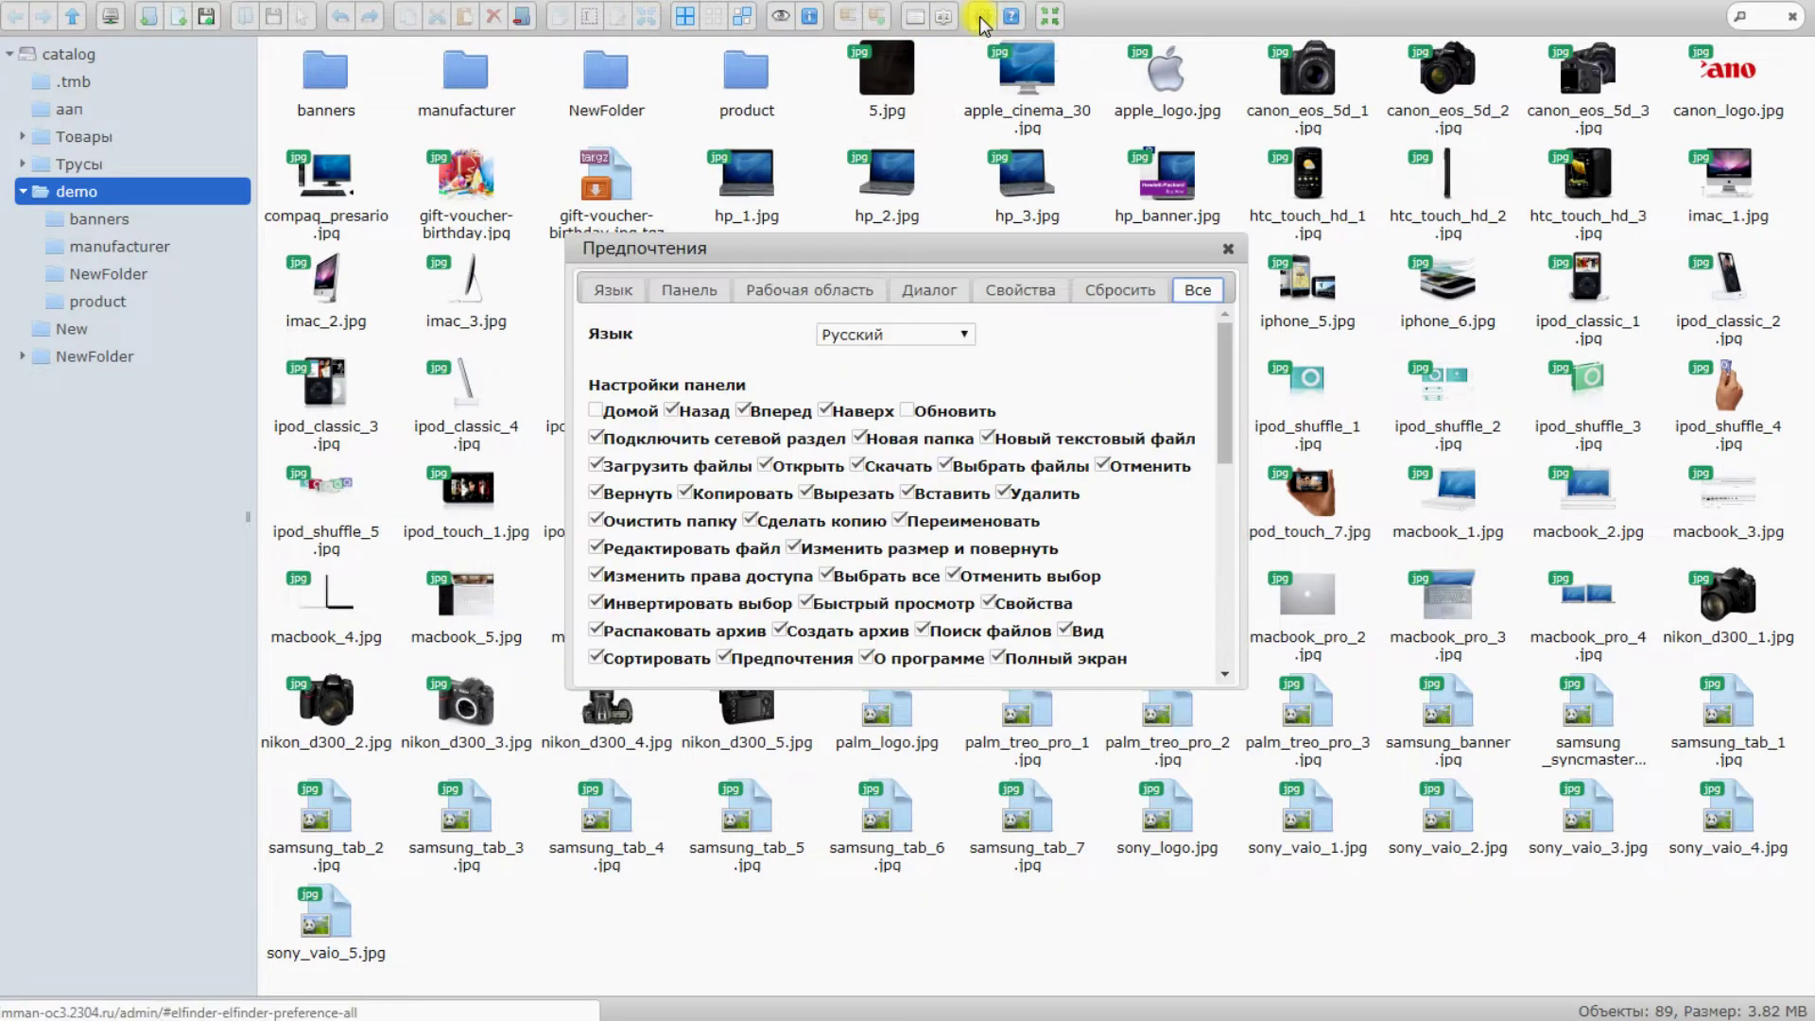
{"action": "left_click", "coordinate": [609, 290]}
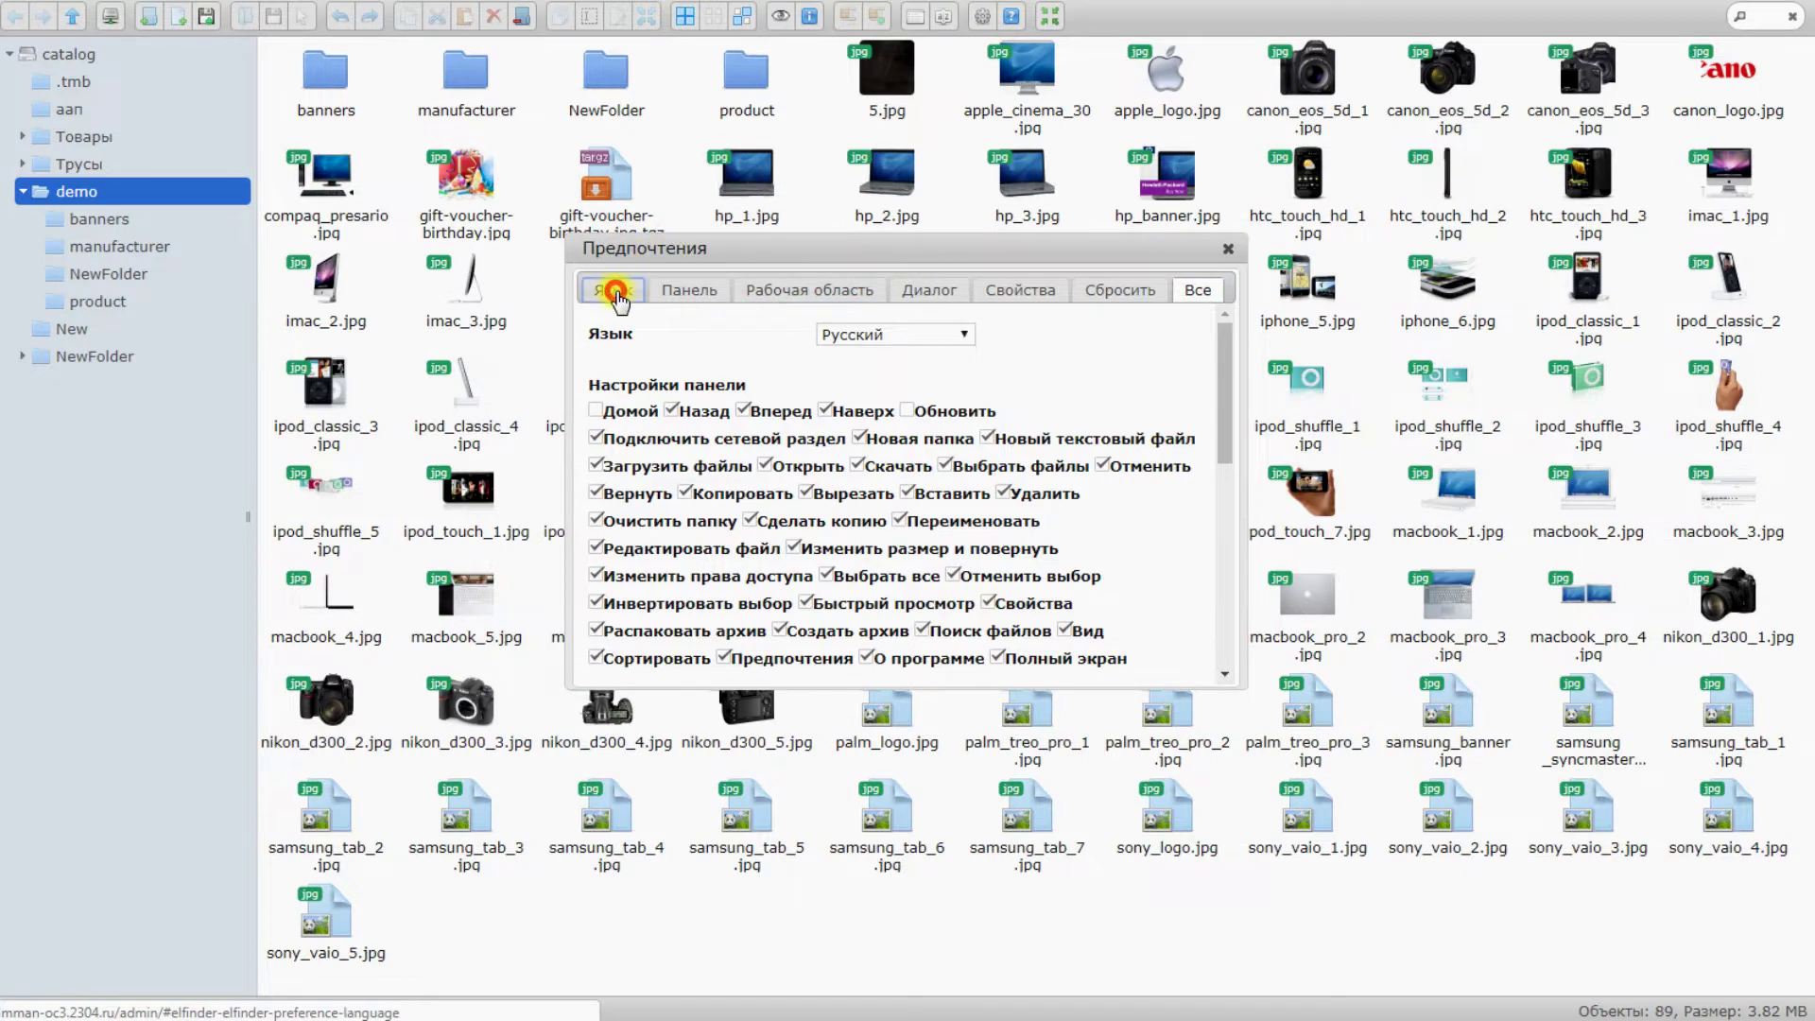
{"action": "left_click", "coordinate": [893, 335]}
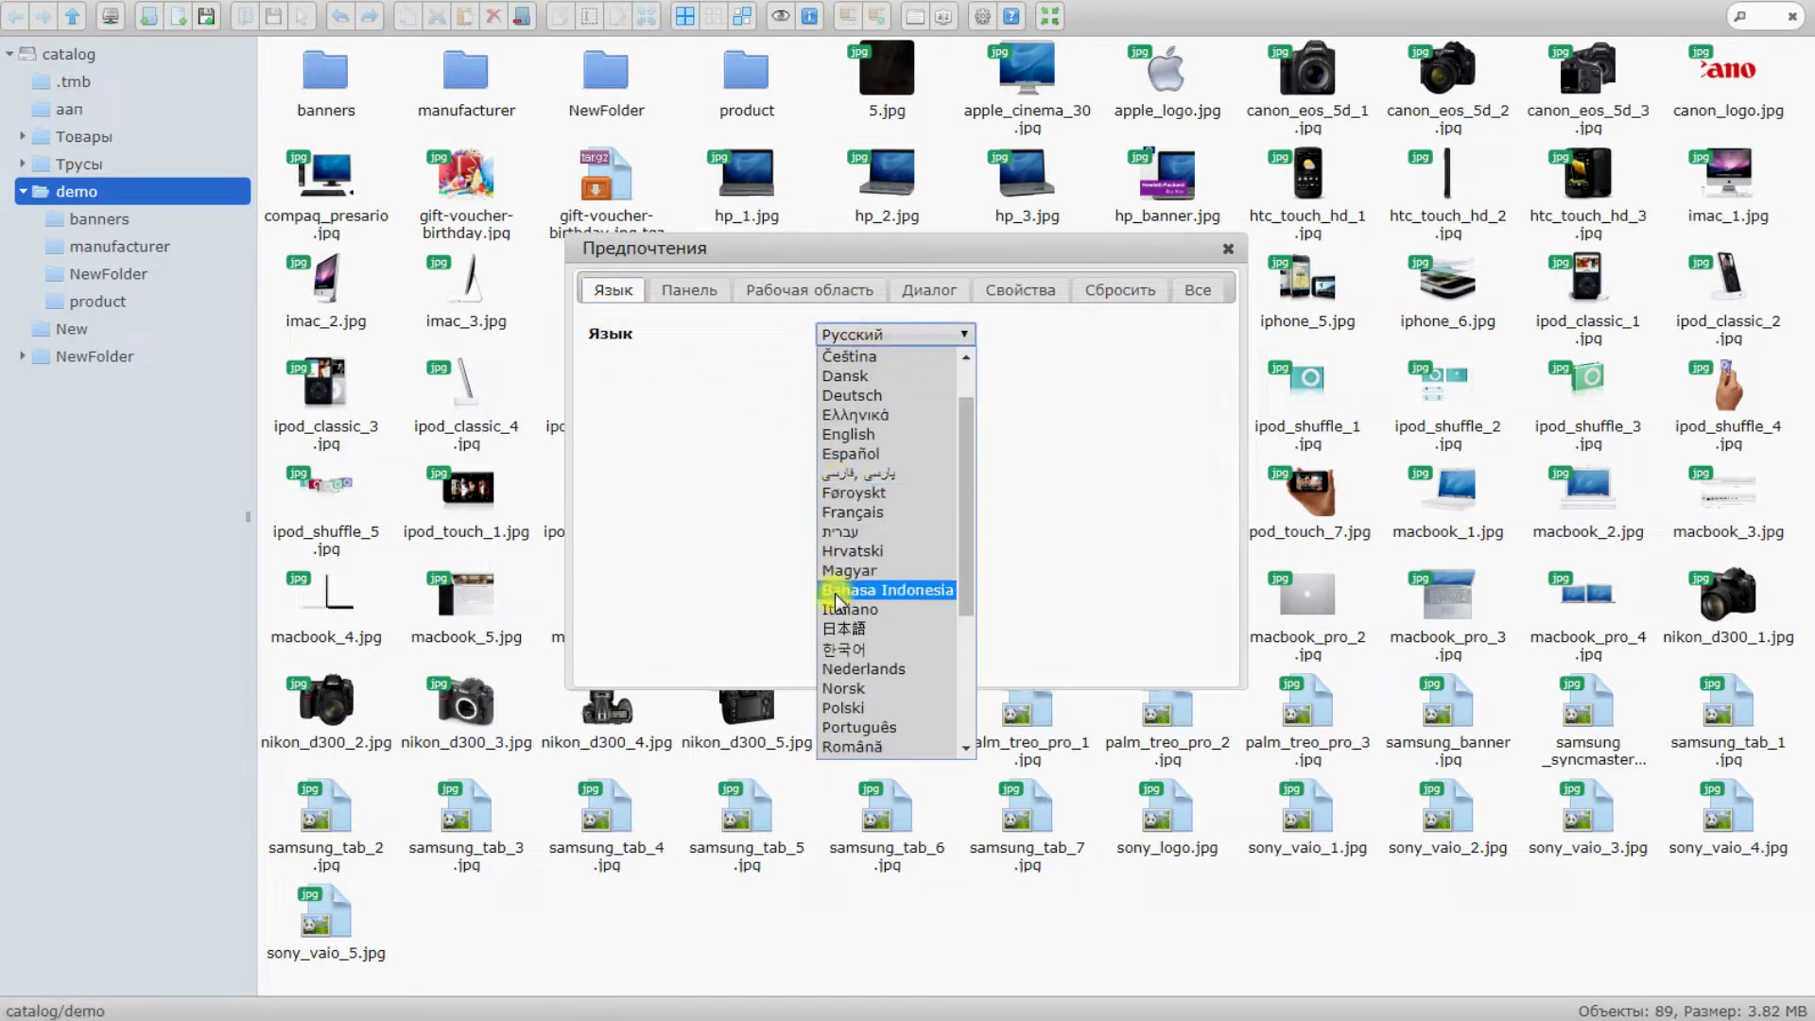
{"action": "left_click", "coordinate": [681, 422]}
{"action": "left_click", "coordinate": [893, 334]}
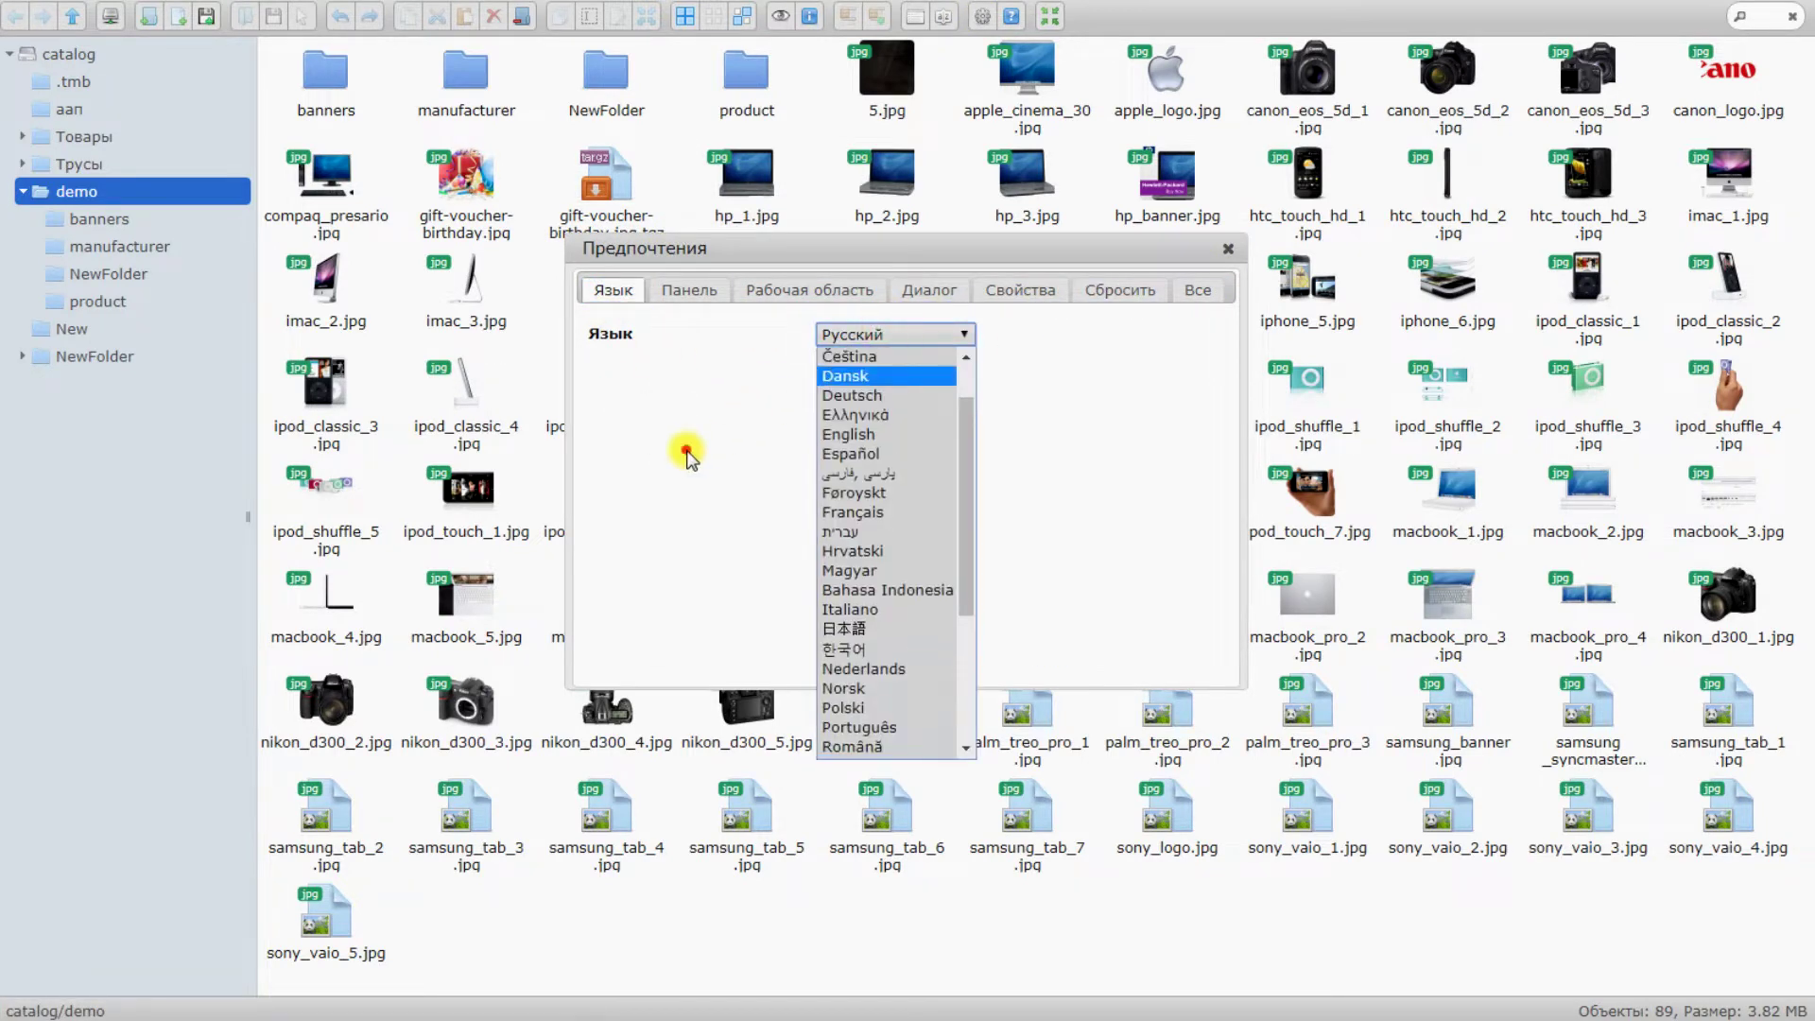
{"action": "left_click", "coordinate": [688, 452]}
{"action": "left_click", "coordinate": [1229, 253]}
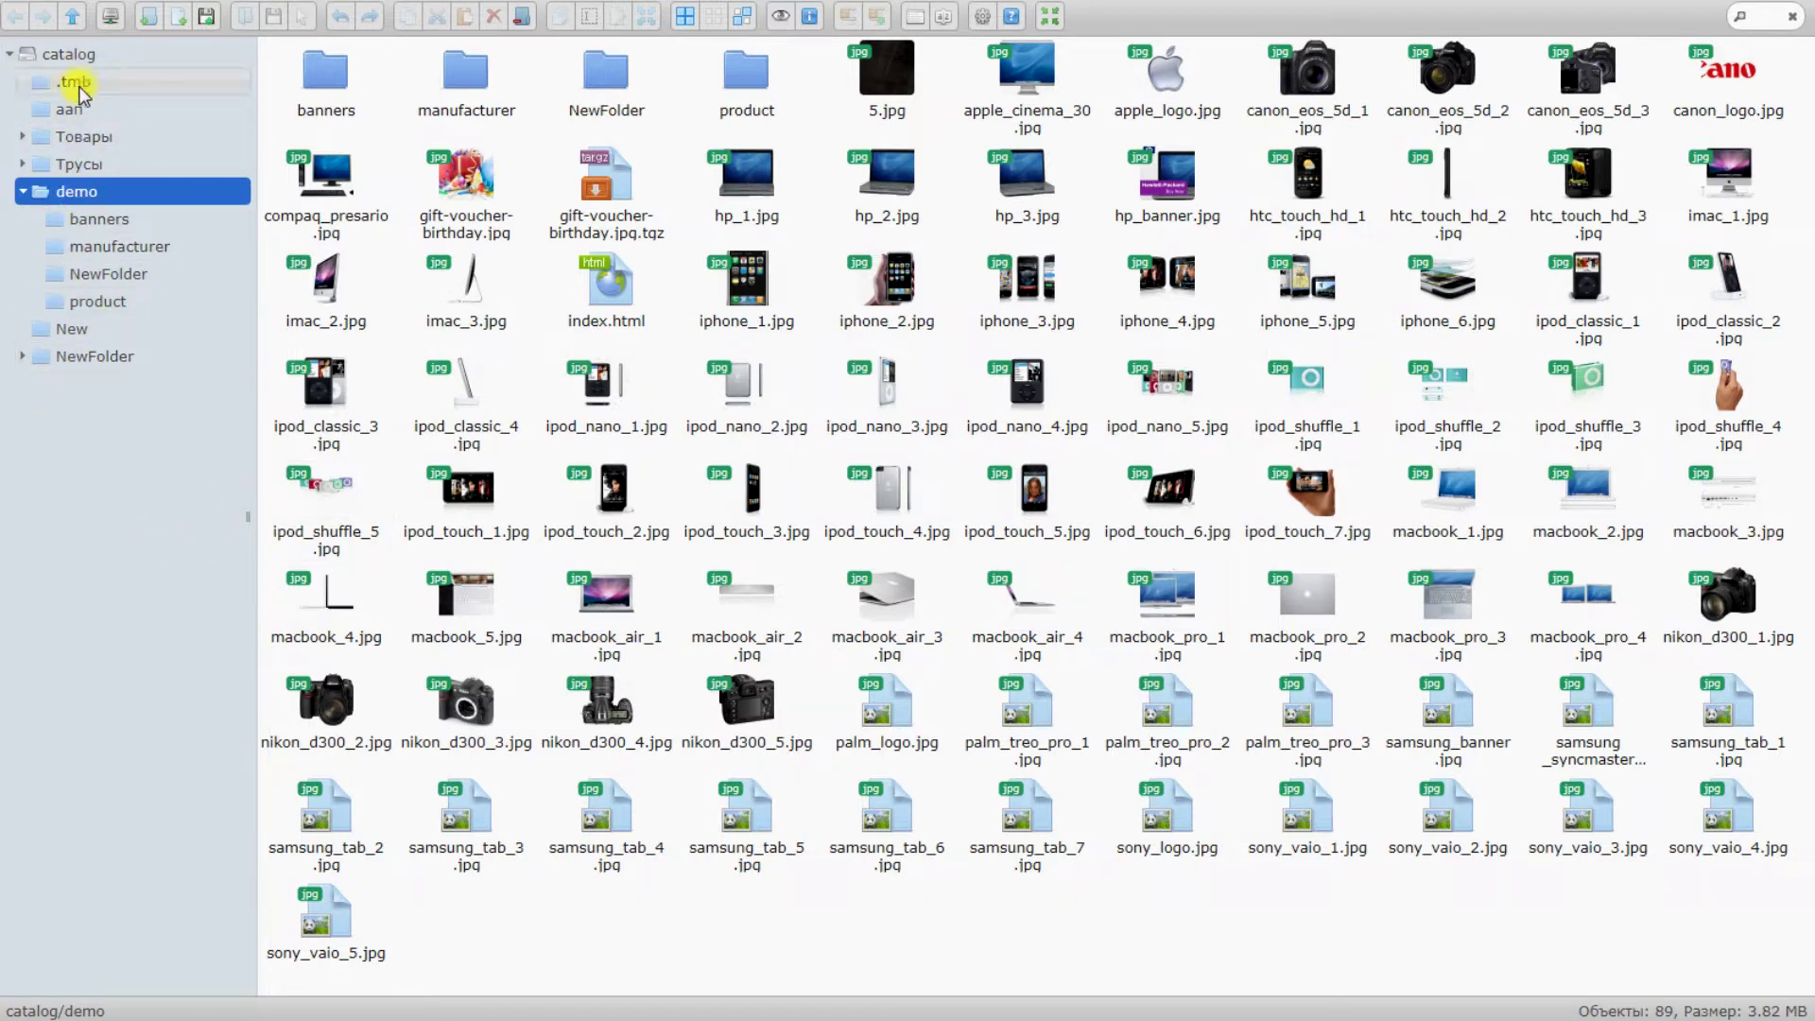
Browse the catalog folders, including product, NewFolder, manufacturer, banners, Трусы, Товары and аап, finishing in the banners folder
{"action": "left_click", "coordinate": [77, 298]}
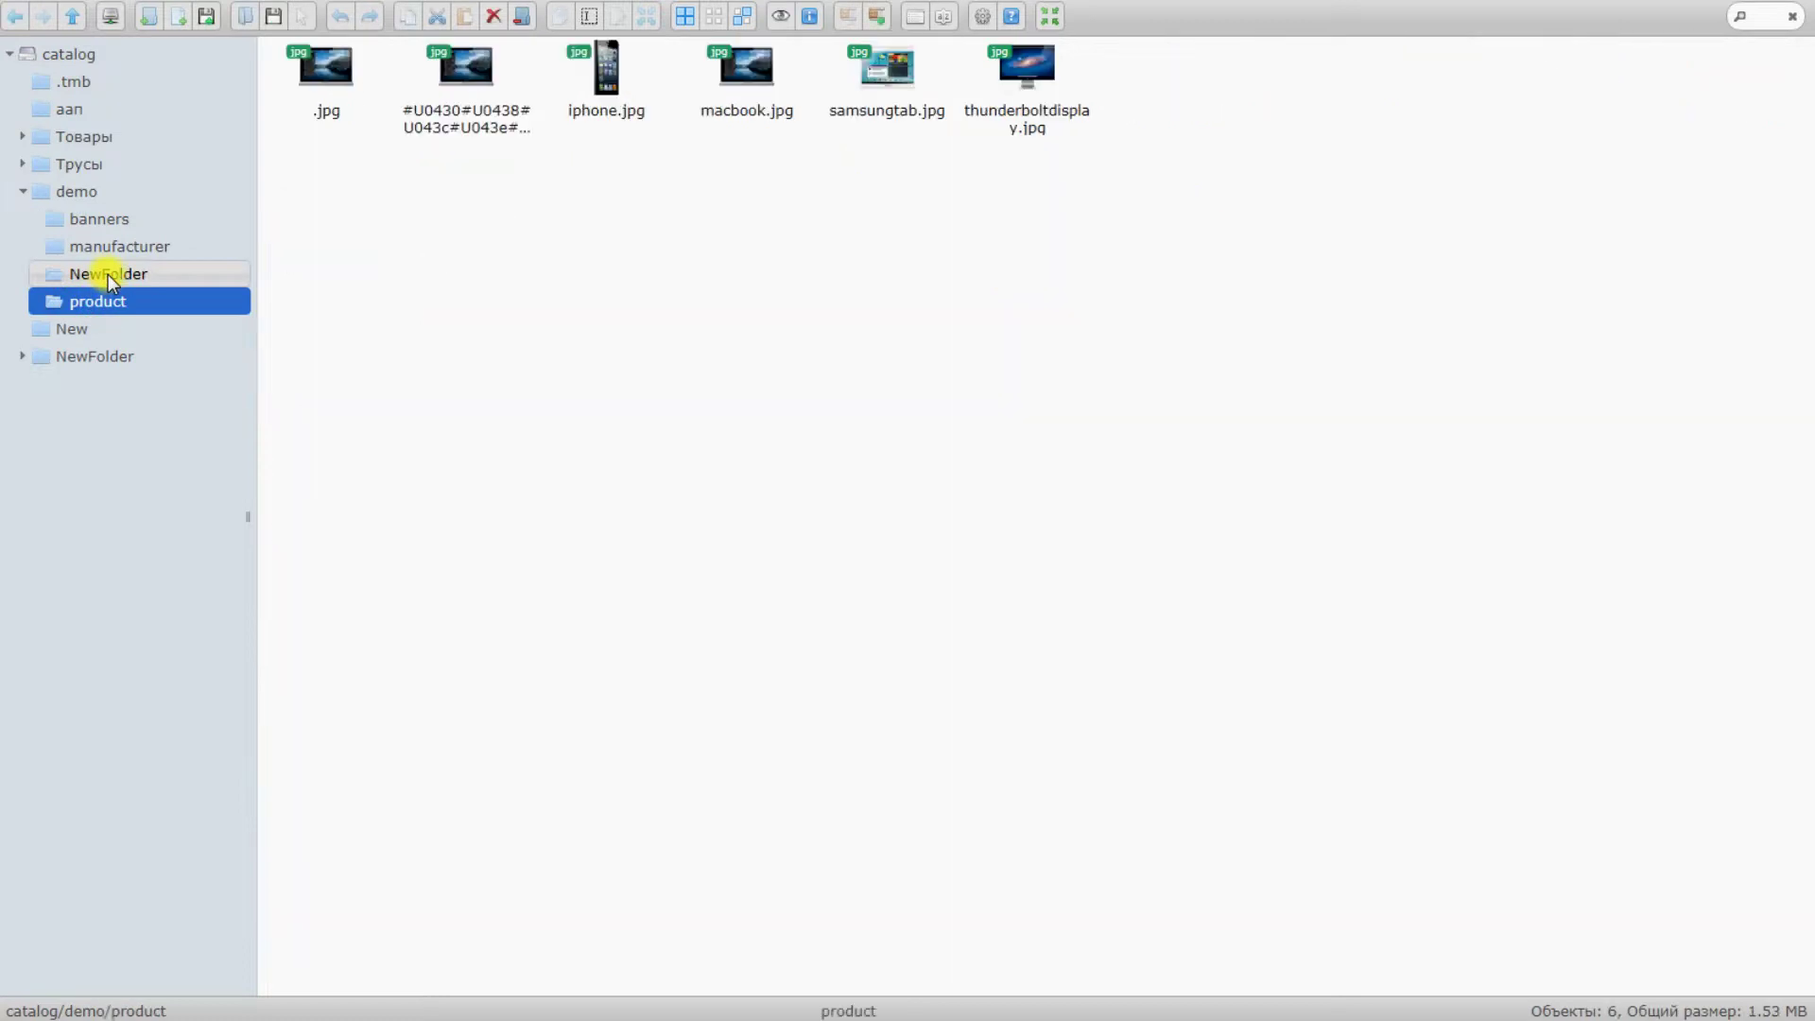
{"action": "left_click", "coordinate": [108, 274]}
{"action": "left_click", "coordinate": [102, 247]}
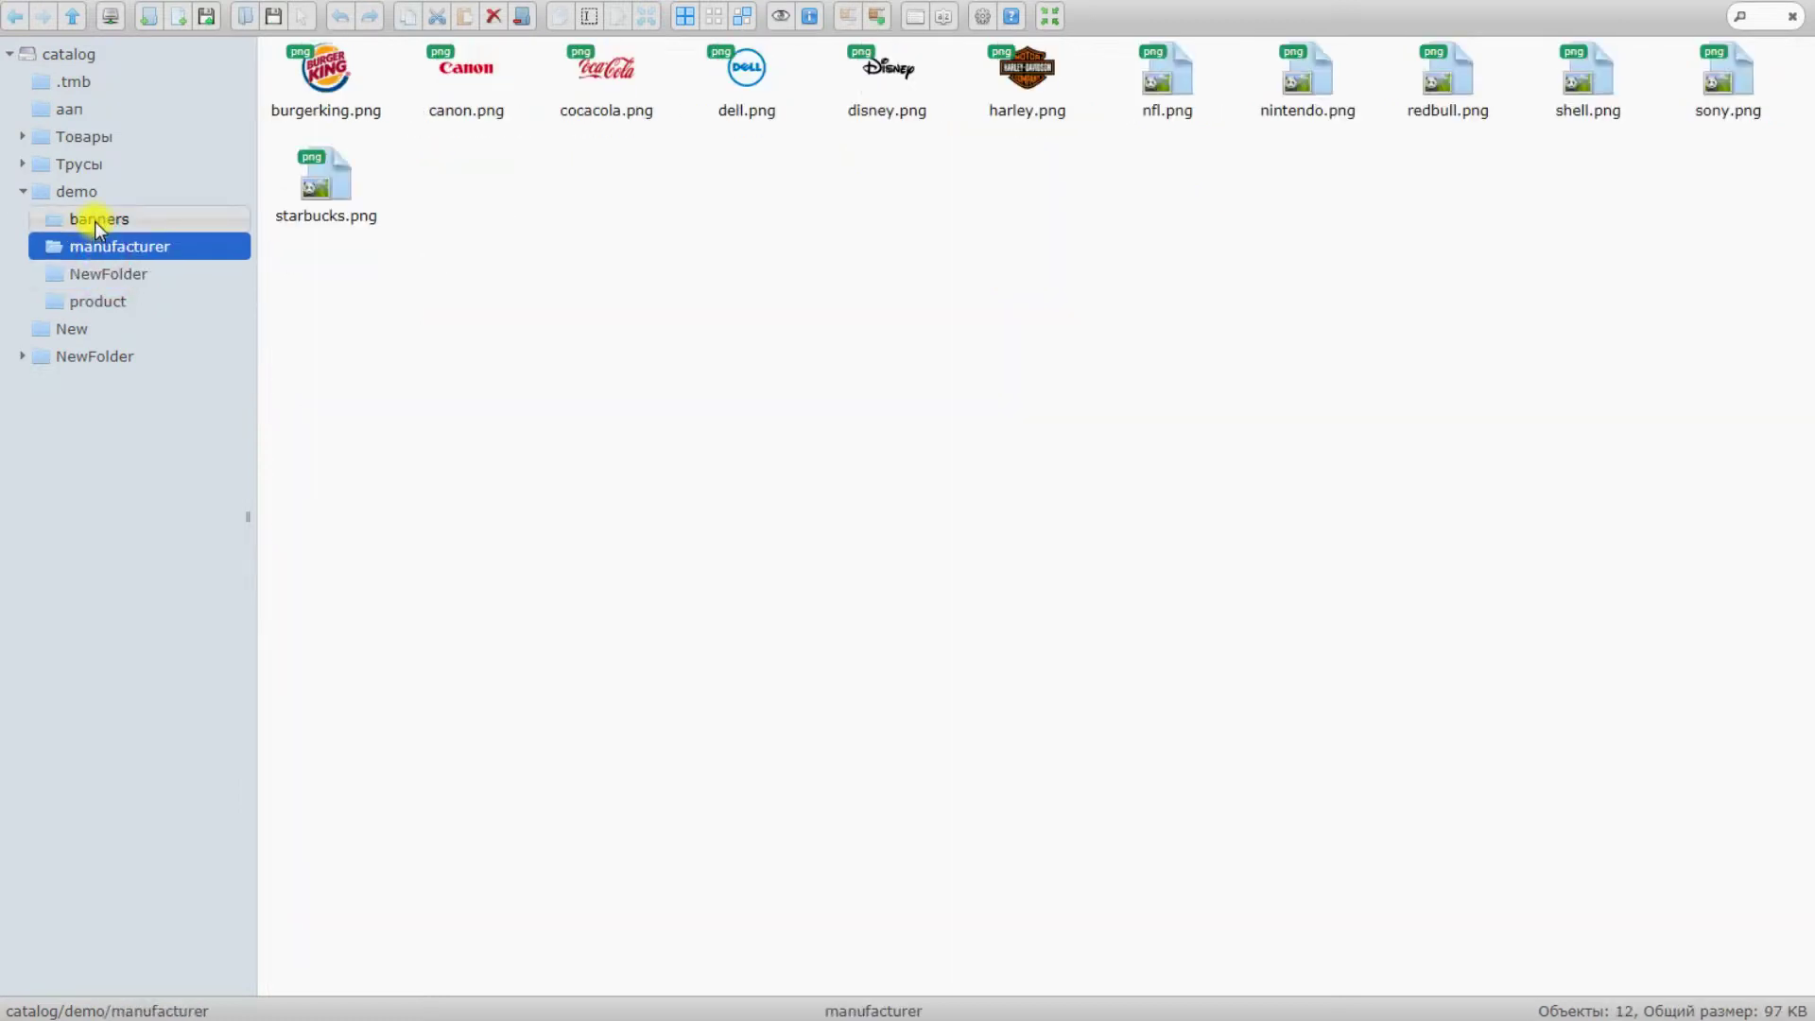
{"action": "left_click", "coordinate": [95, 222]}
{"action": "left_click", "coordinate": [74, 191]}
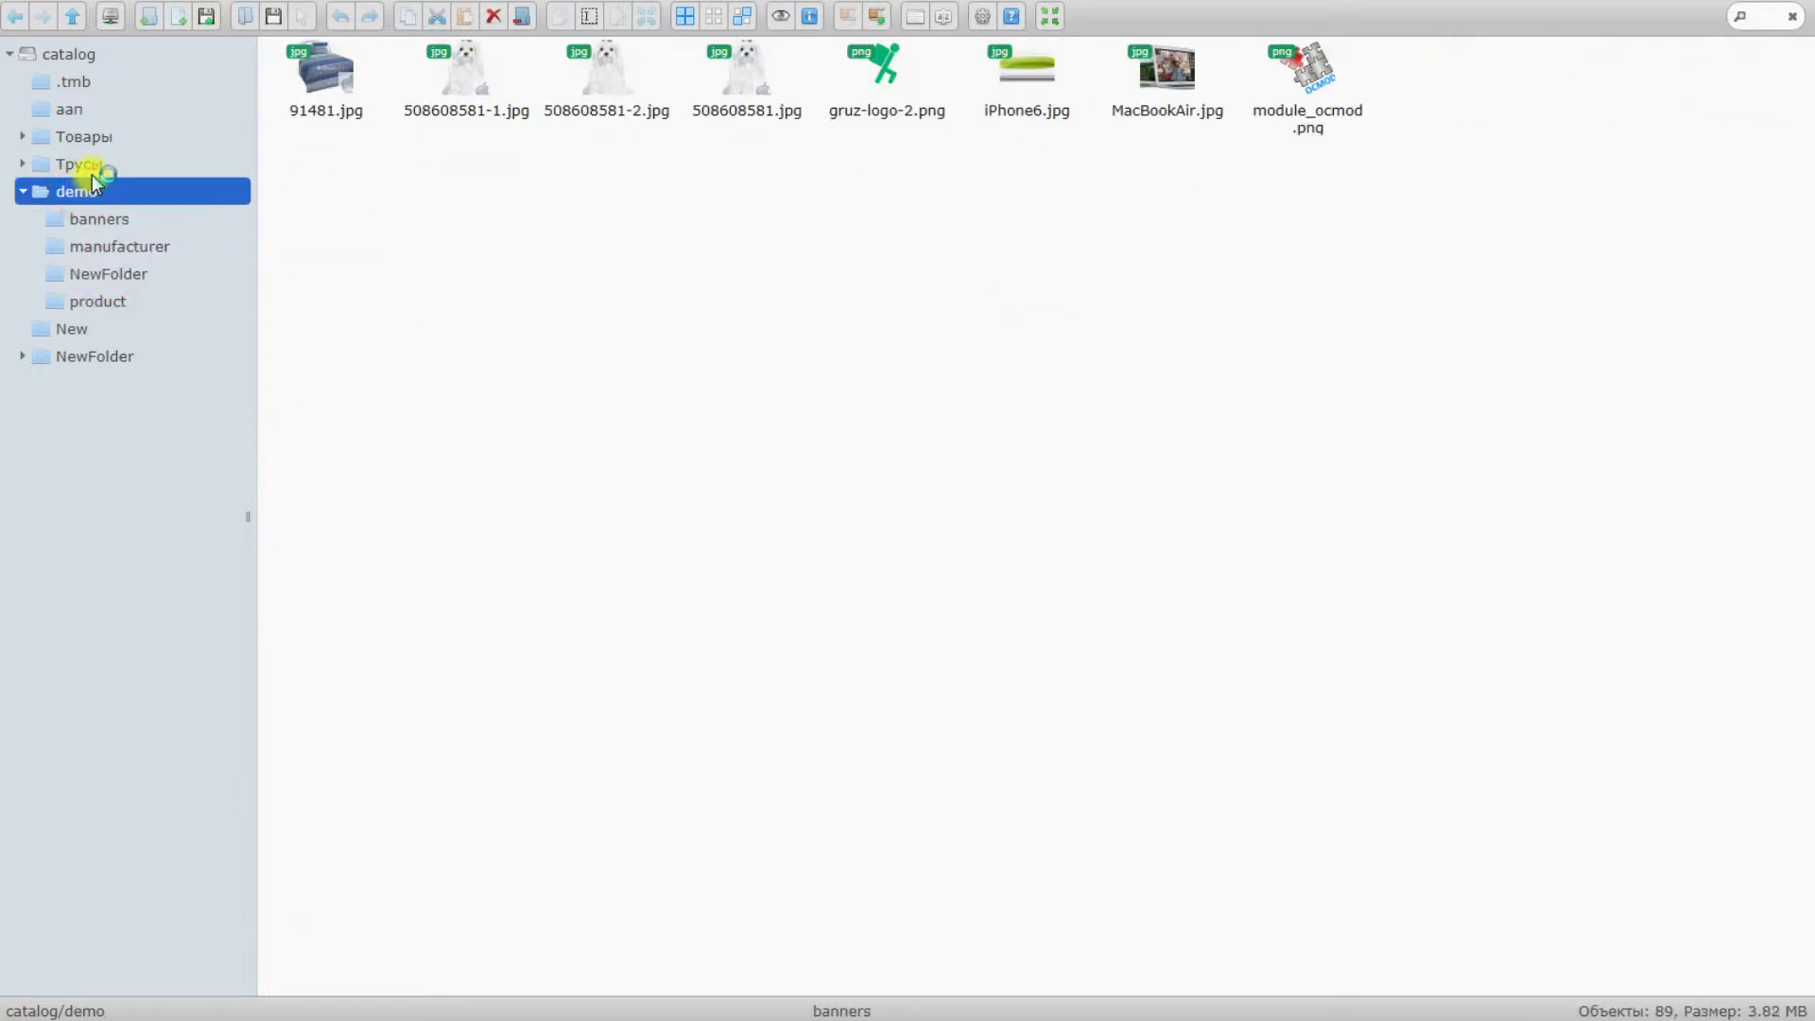
{"action": "left_click", "coordinate": [85, 167]}
{"action": "left_click", "coordinate": [93, 134]}
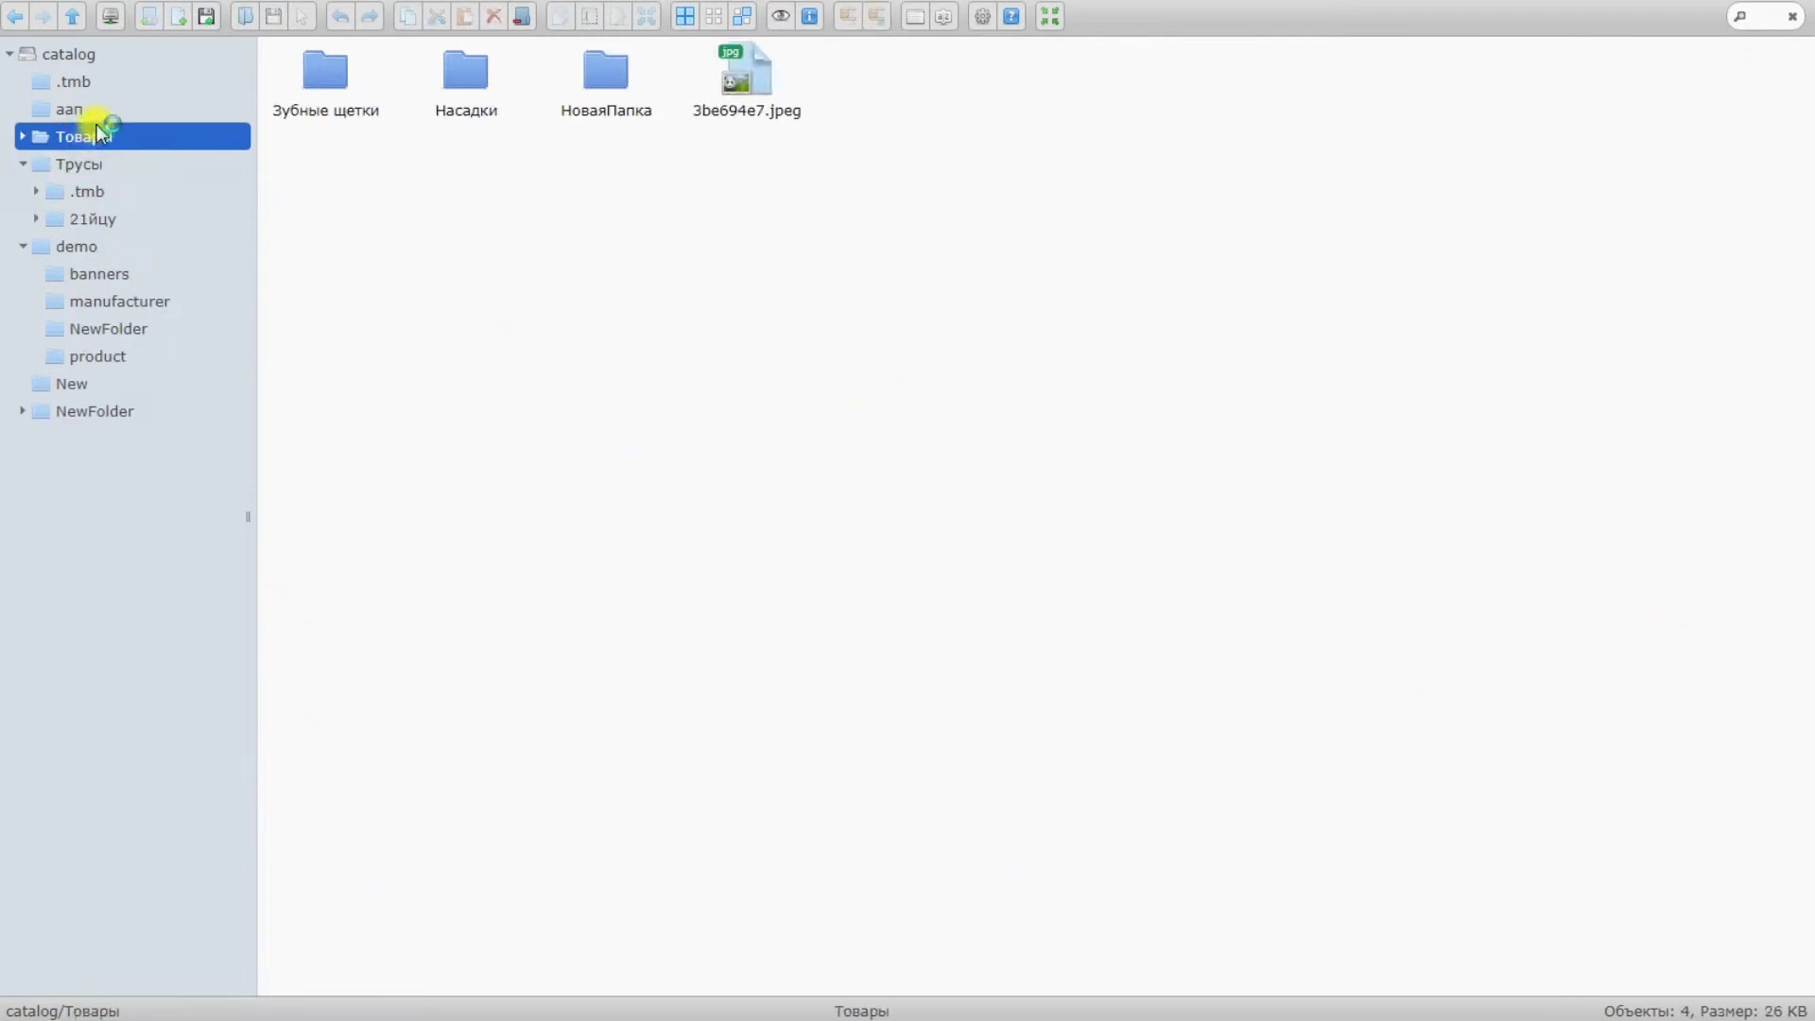
{"action": "left_click", "coordinate": [89, 112]}
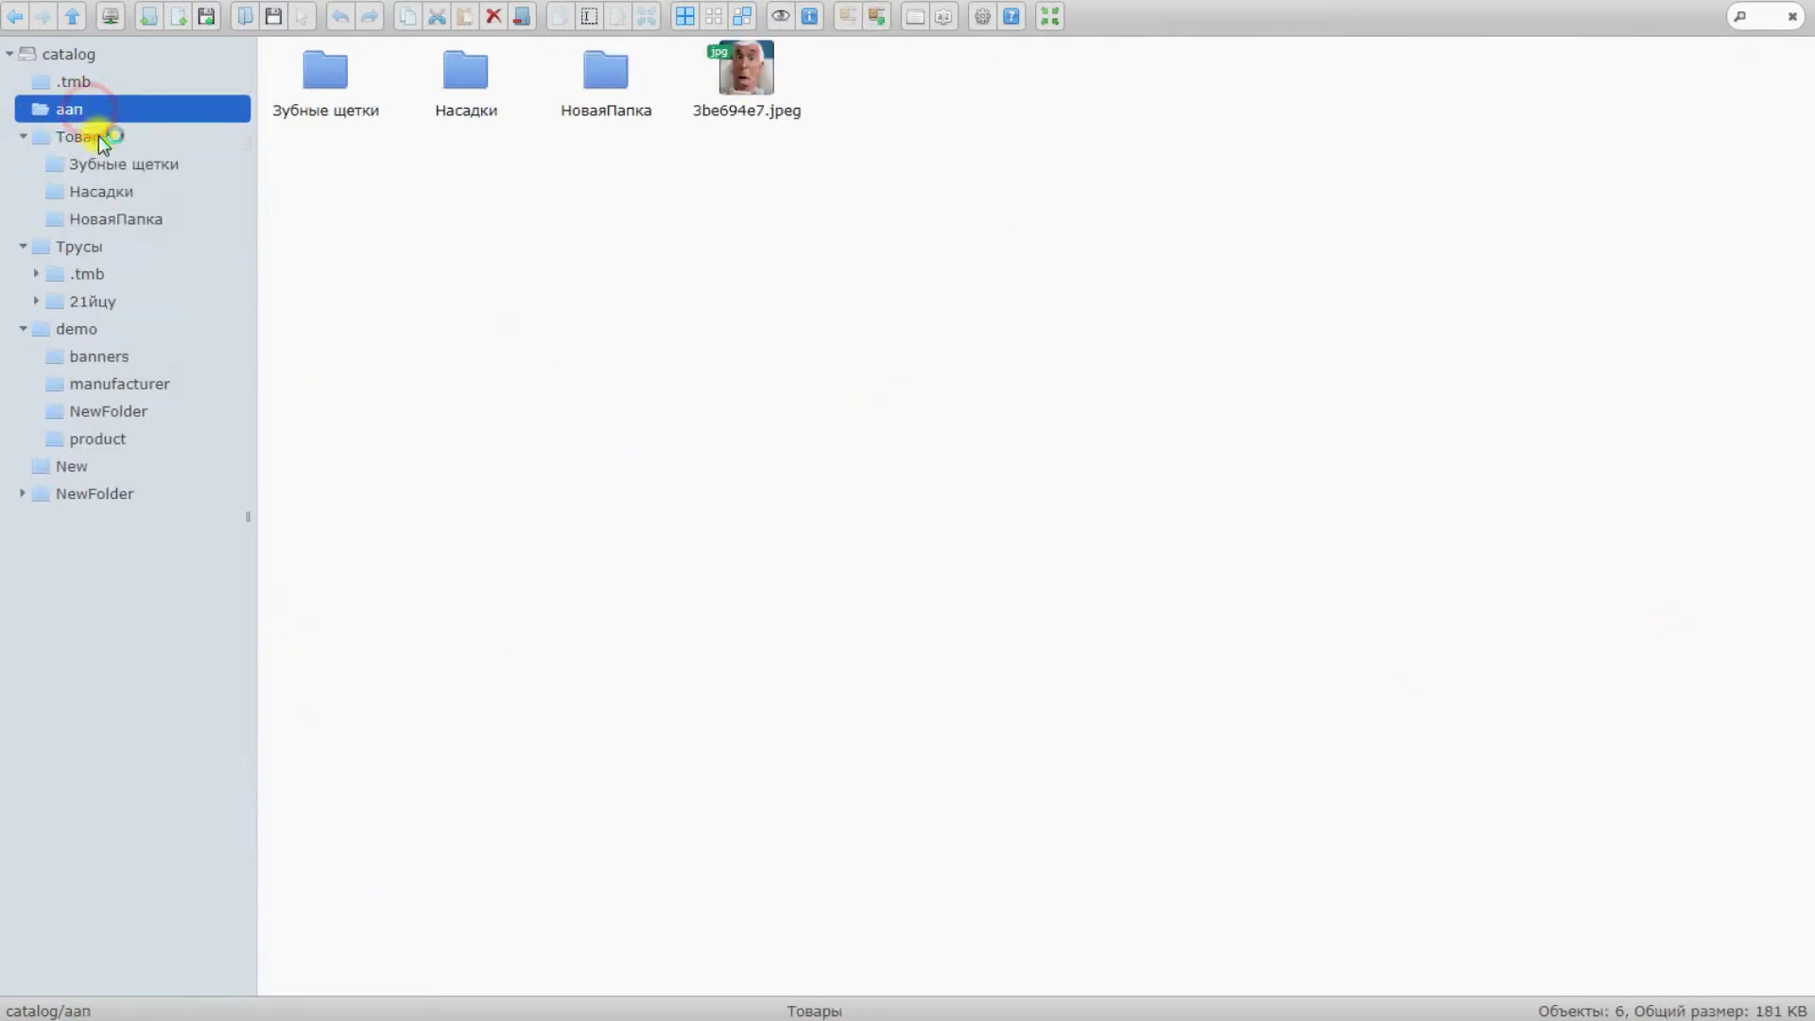
{"action": "left_click", "coordinate": [104, 357]}
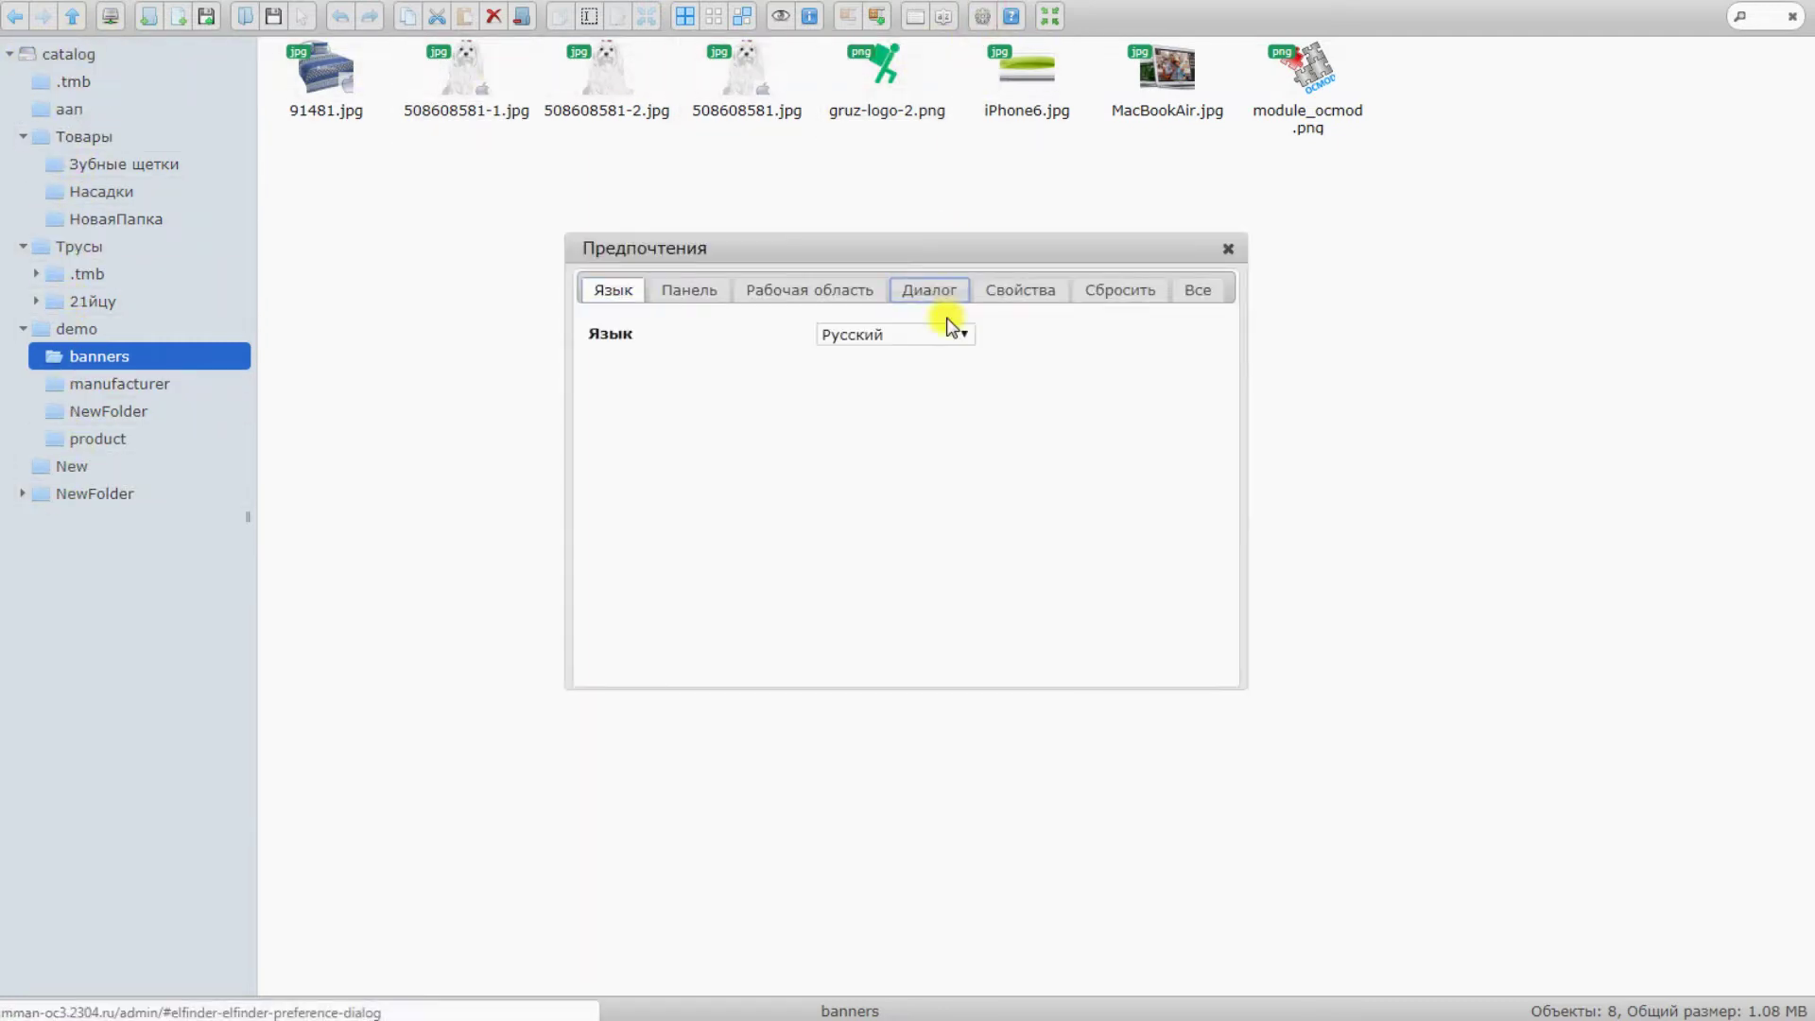
Close the preferences, open the Товары folder and take the image manager out of full screen
{"action": "left_click", "coordinate": [1228, 250]}
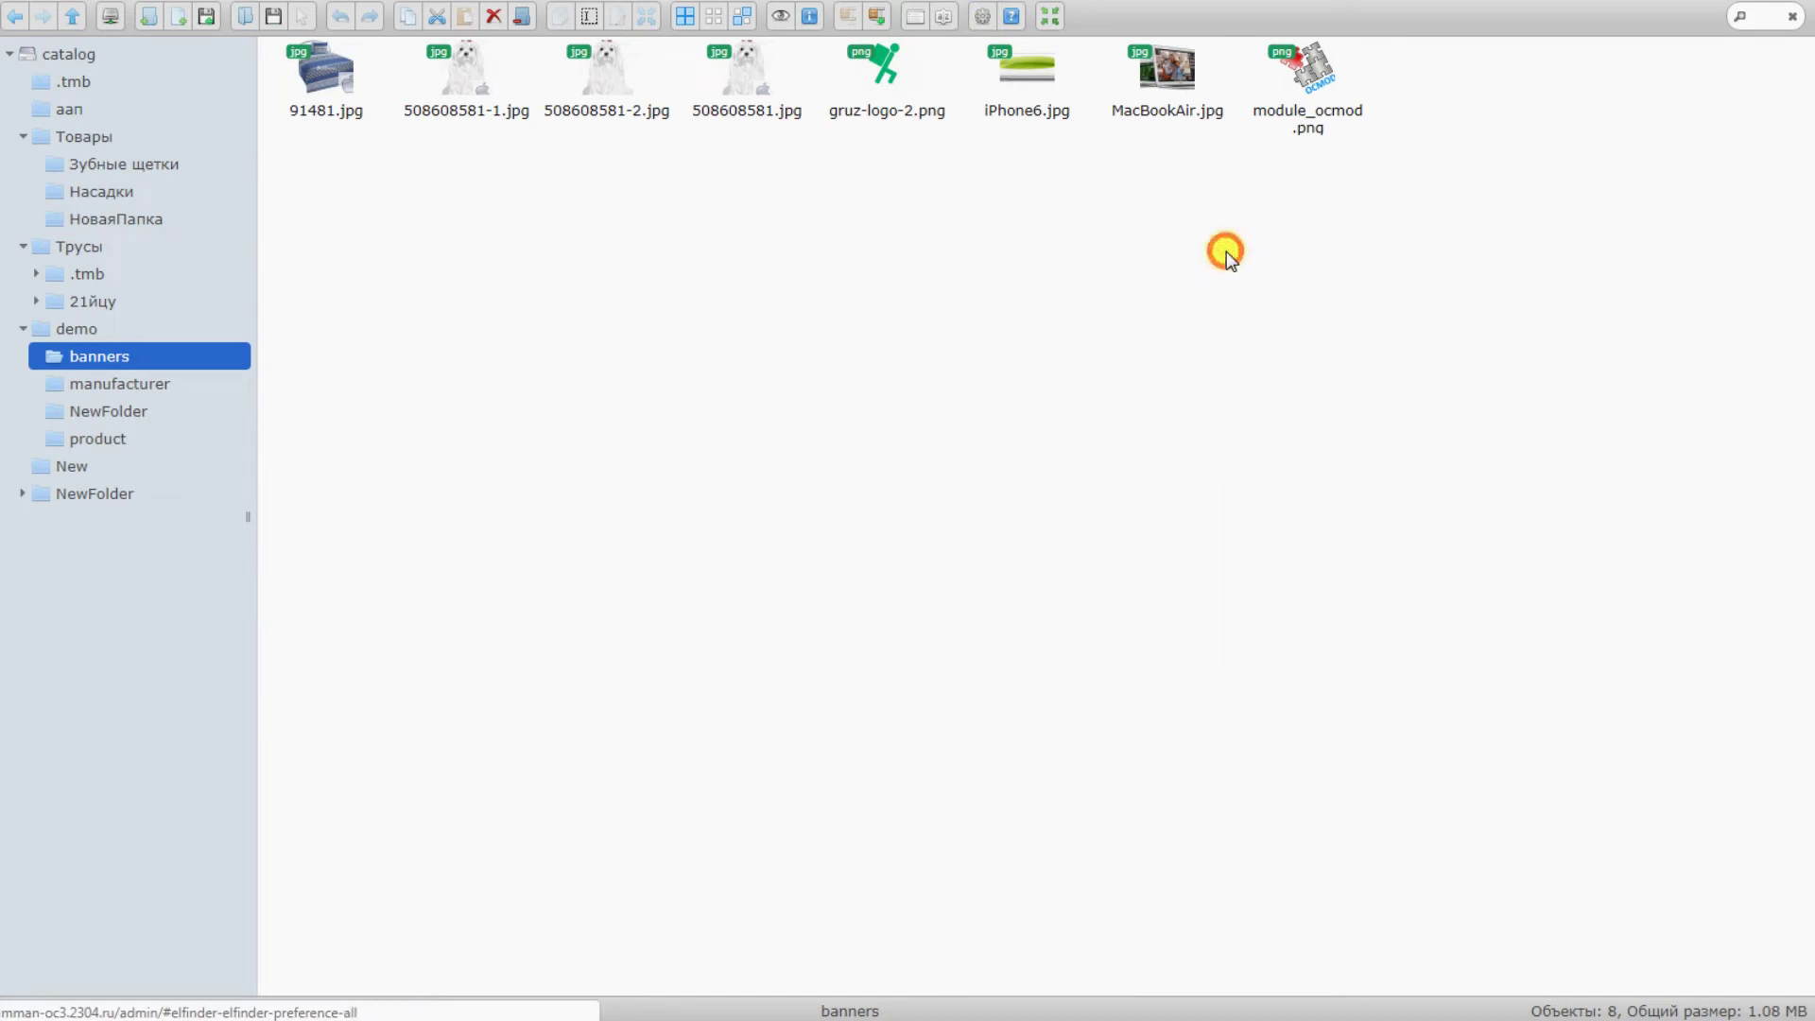
{"action": "left_click", "coordinate": [90, 135]}
{"action": "left_click", "coordinate": [1049, 17]}
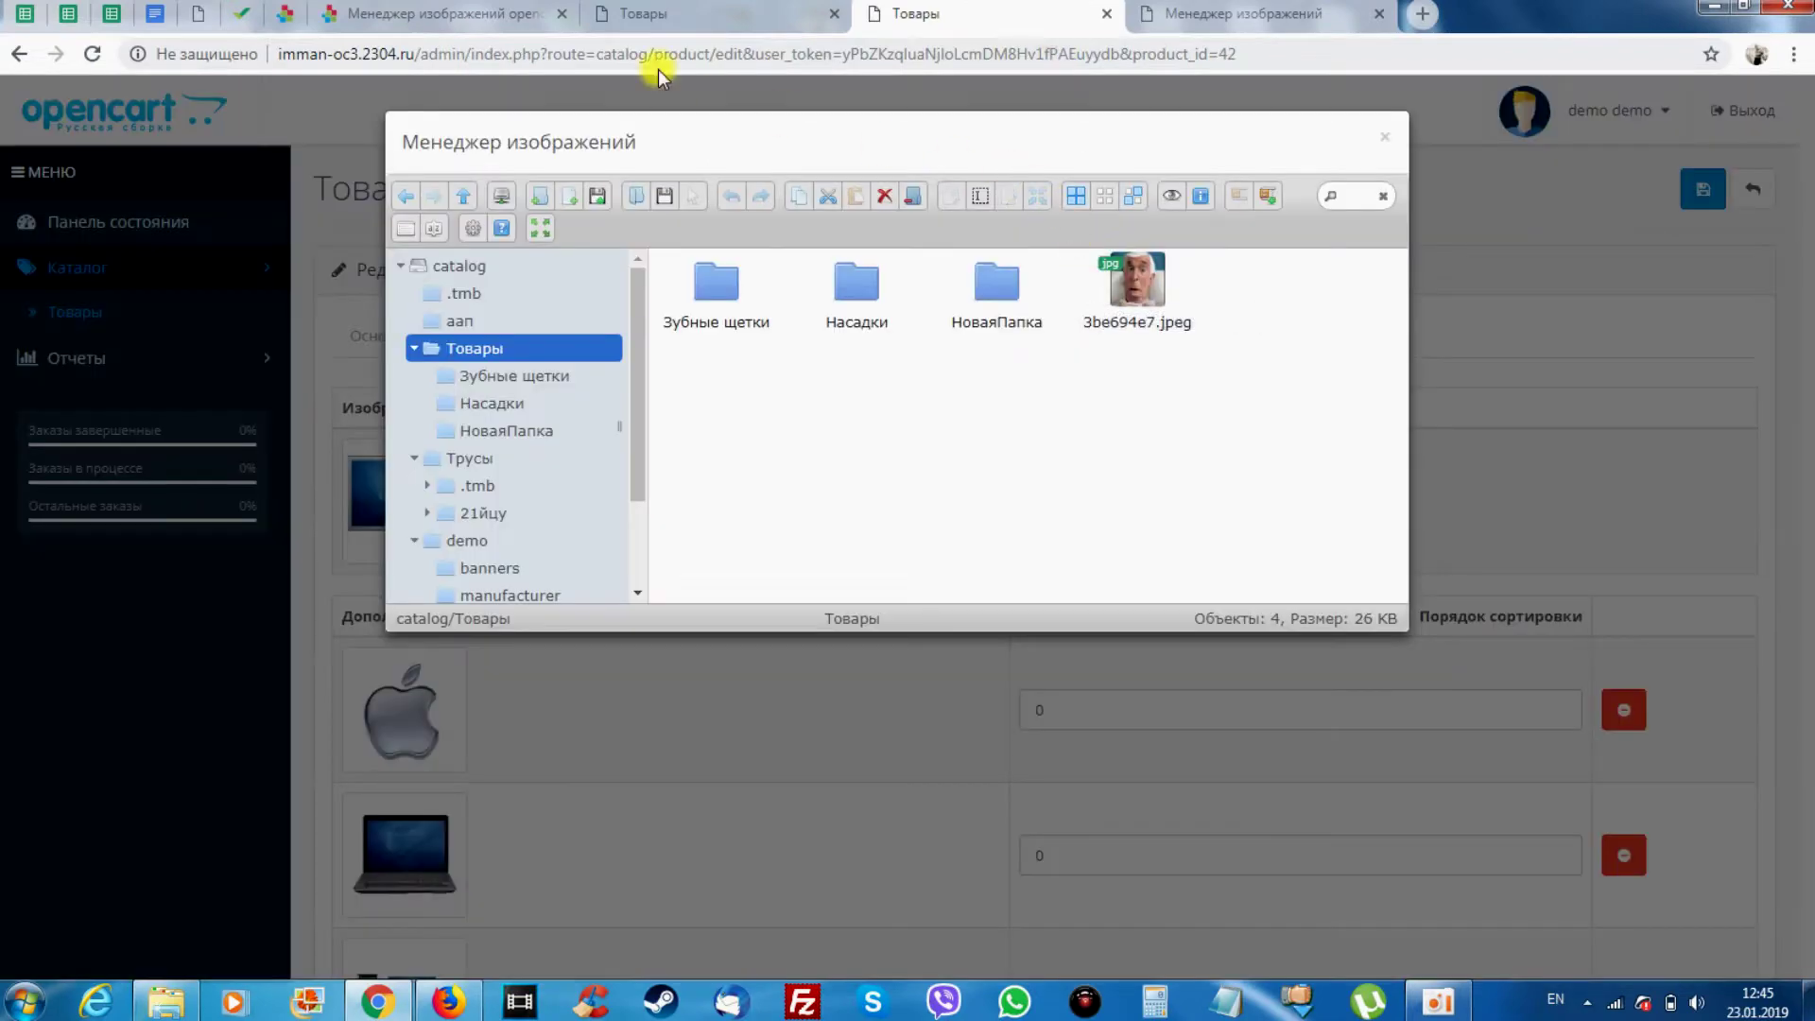
Return to the module description and read the first listed feature, uploading one or several files to the server
{"action": "left_click", "coordinate": [456, 17]}
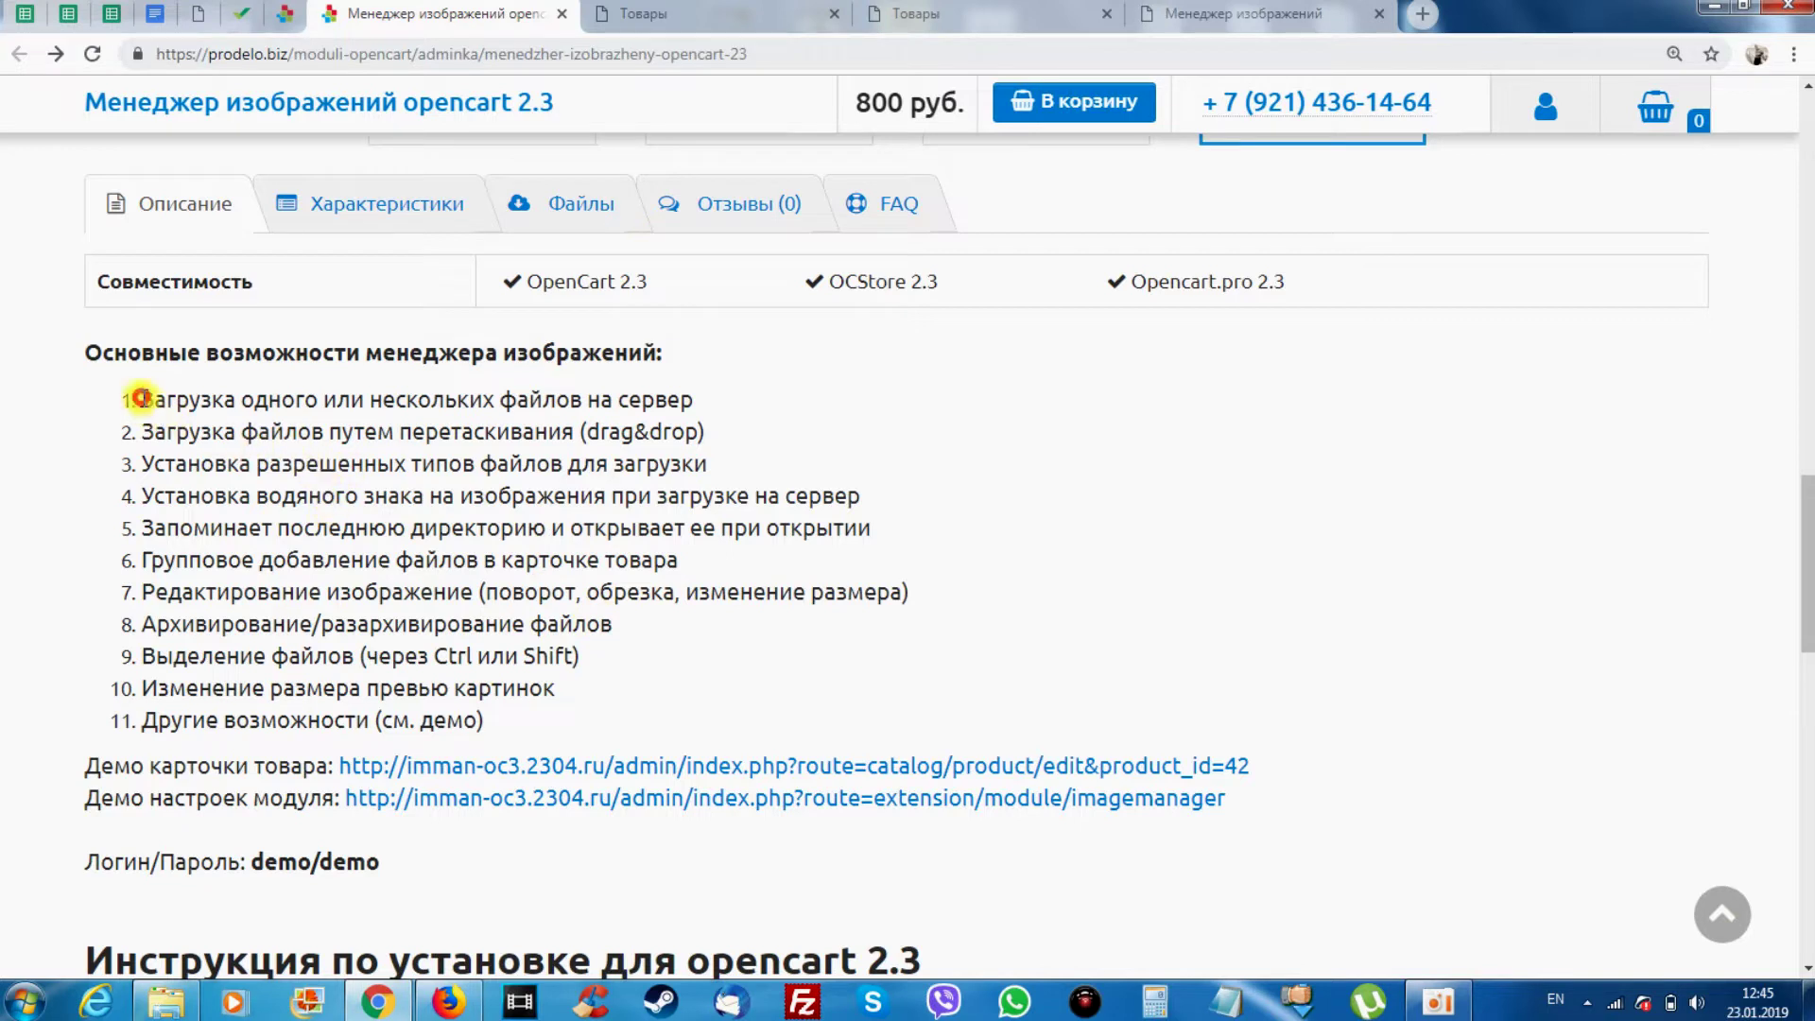
{"action": "left_click_drag", "start_coordinate": [141, 398], "coordinate": [398, 416]}
{"action": "left_click", "coordinate": [572, 416]}
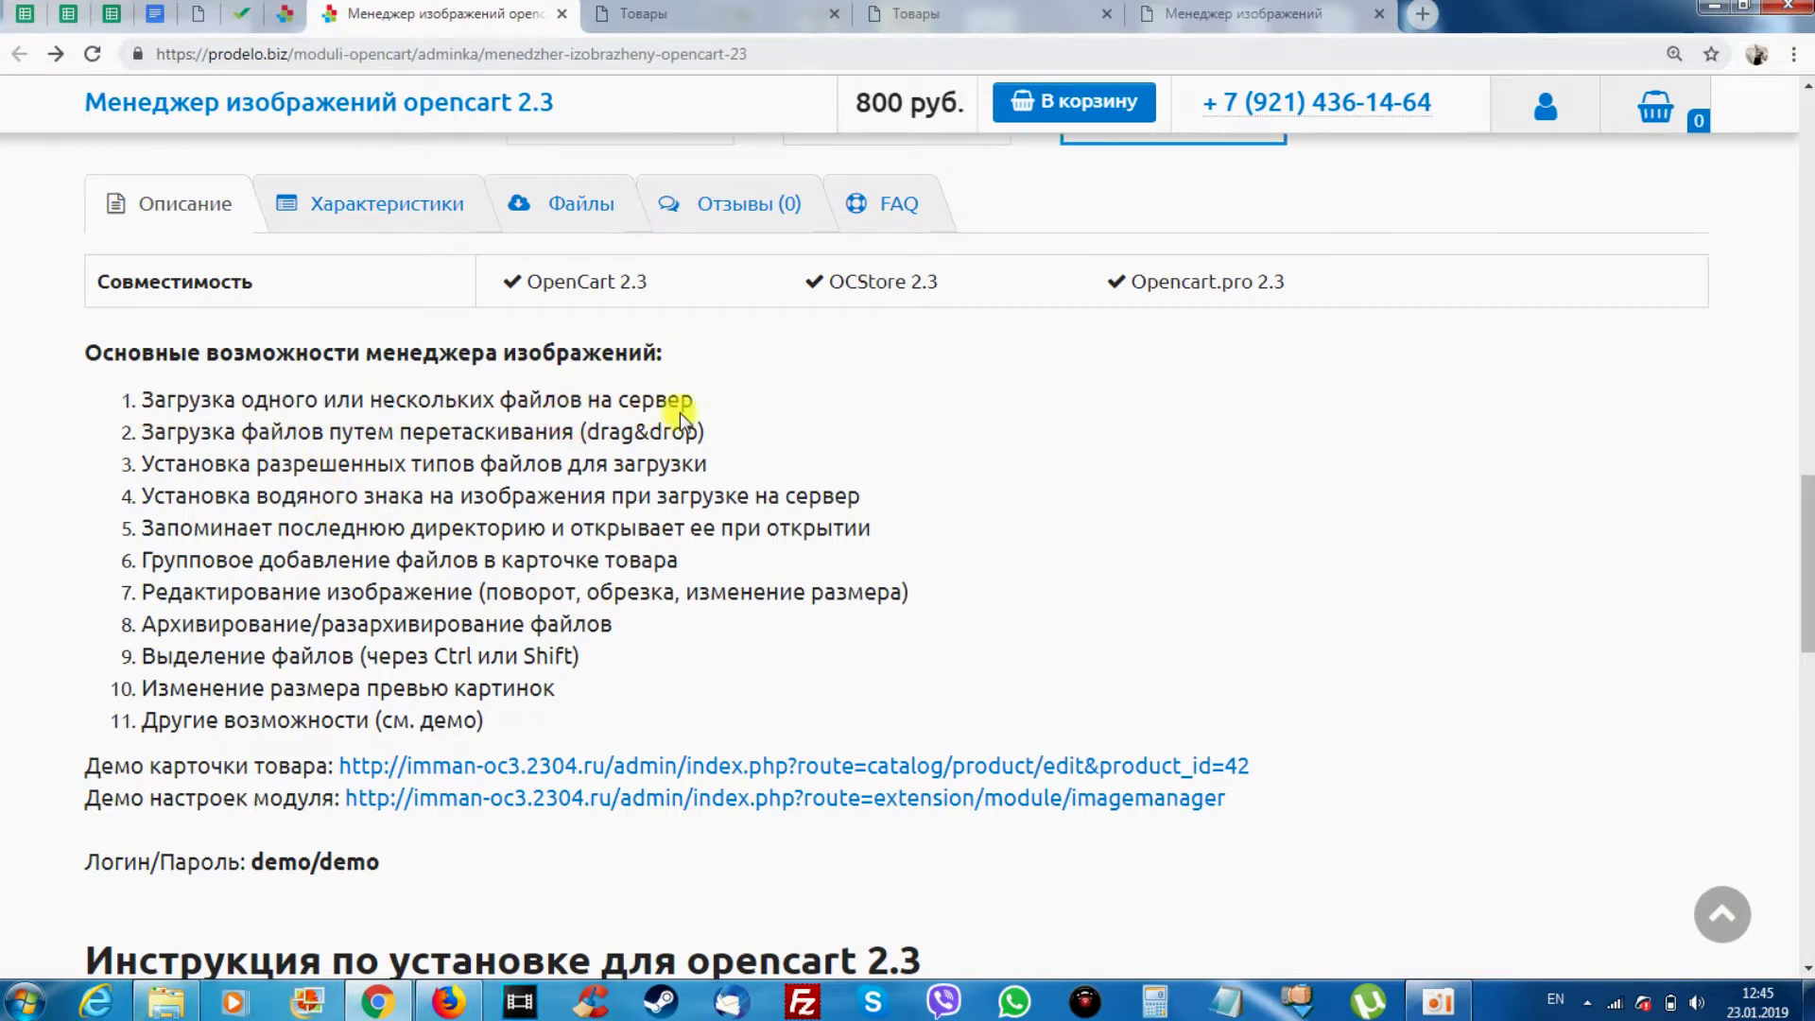
In the demo store's image manager, upload caribonix-homepage-store-300x300.png, images.png and modules-375x300.png together into the Товары folder
{"action": "left_click", "coordinate": [974, 10]}
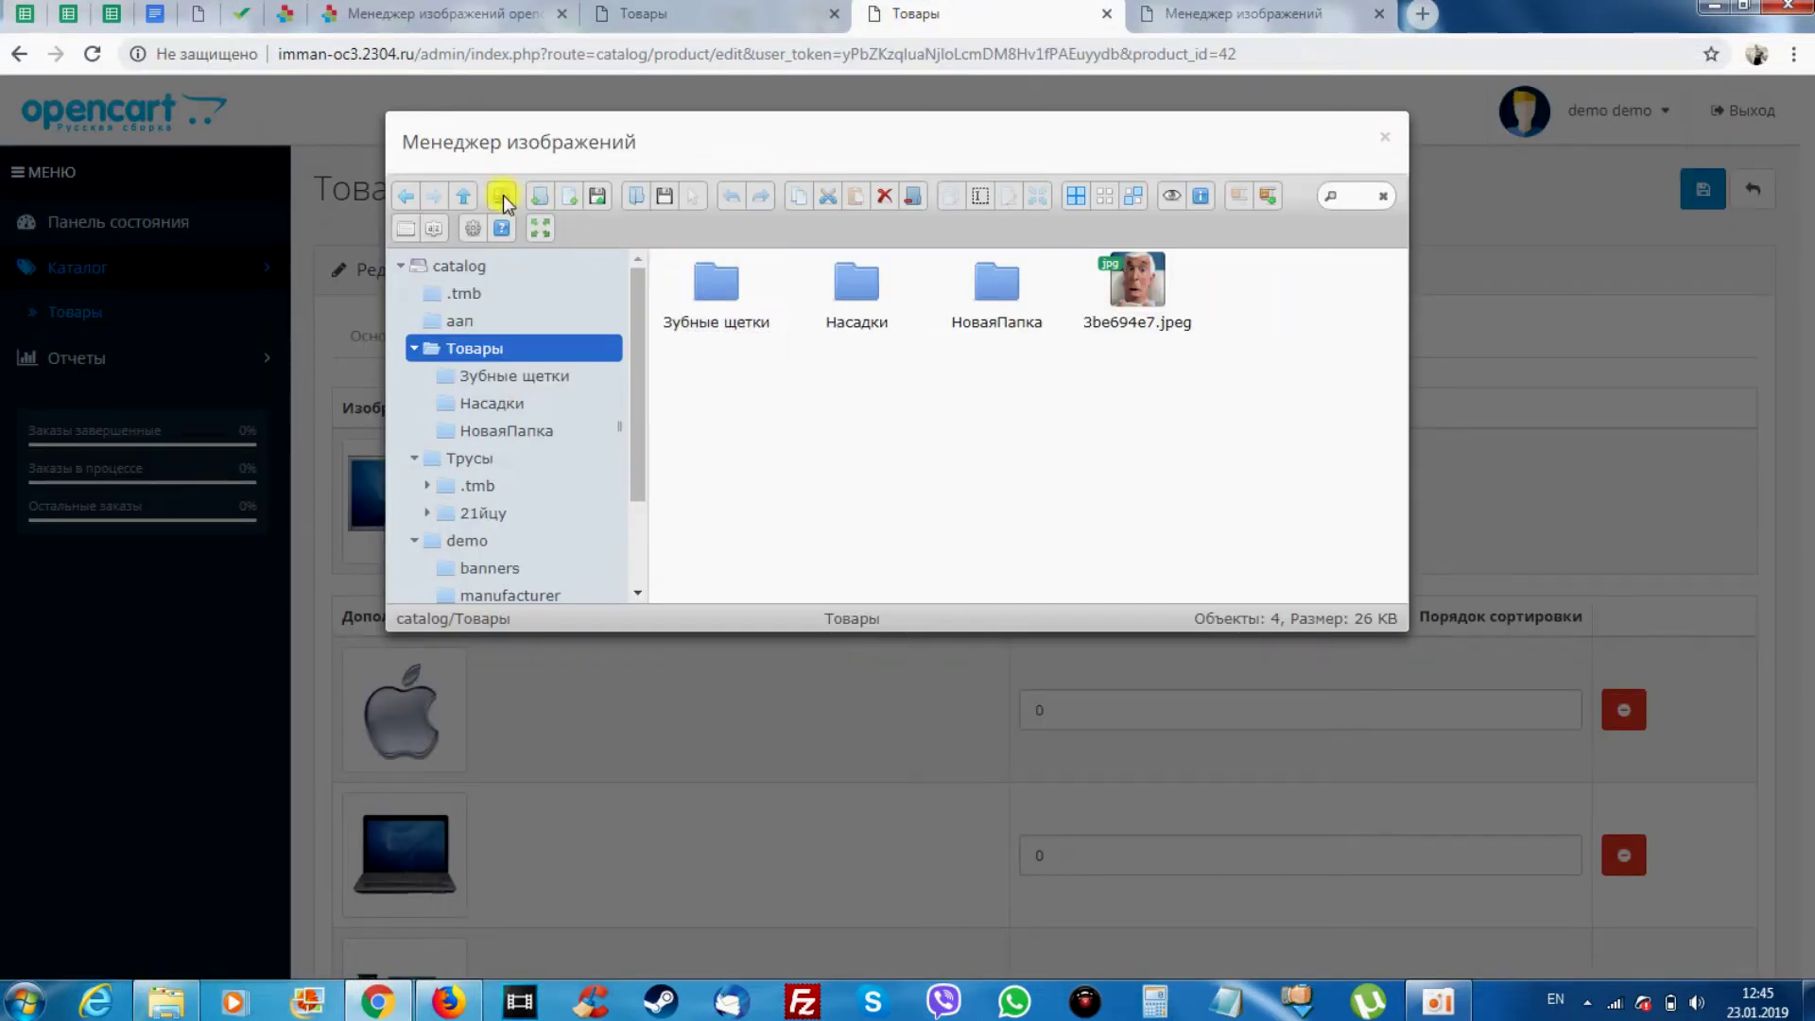
{"action": "left_click", "coordinate": [596, 196]}
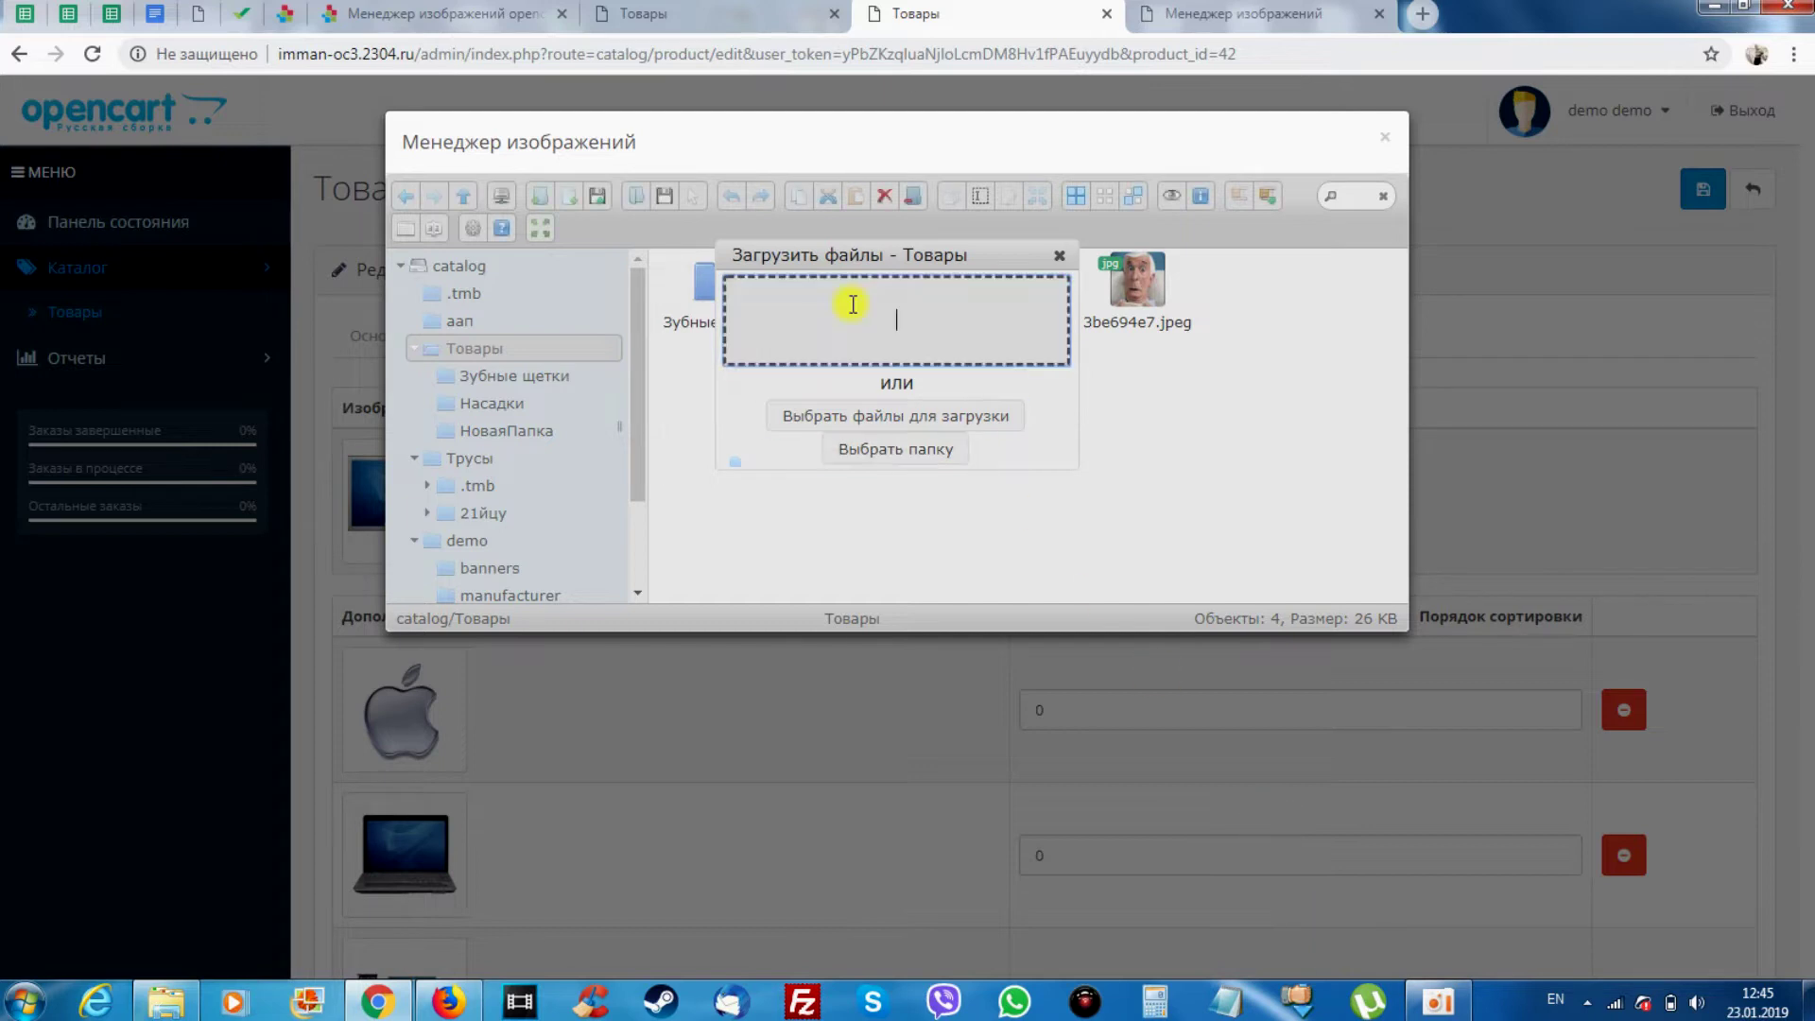
{"action": "left_click", "coordinate": [995, 412]}
{"action": "left_click", "coordinate": [931, 462]}
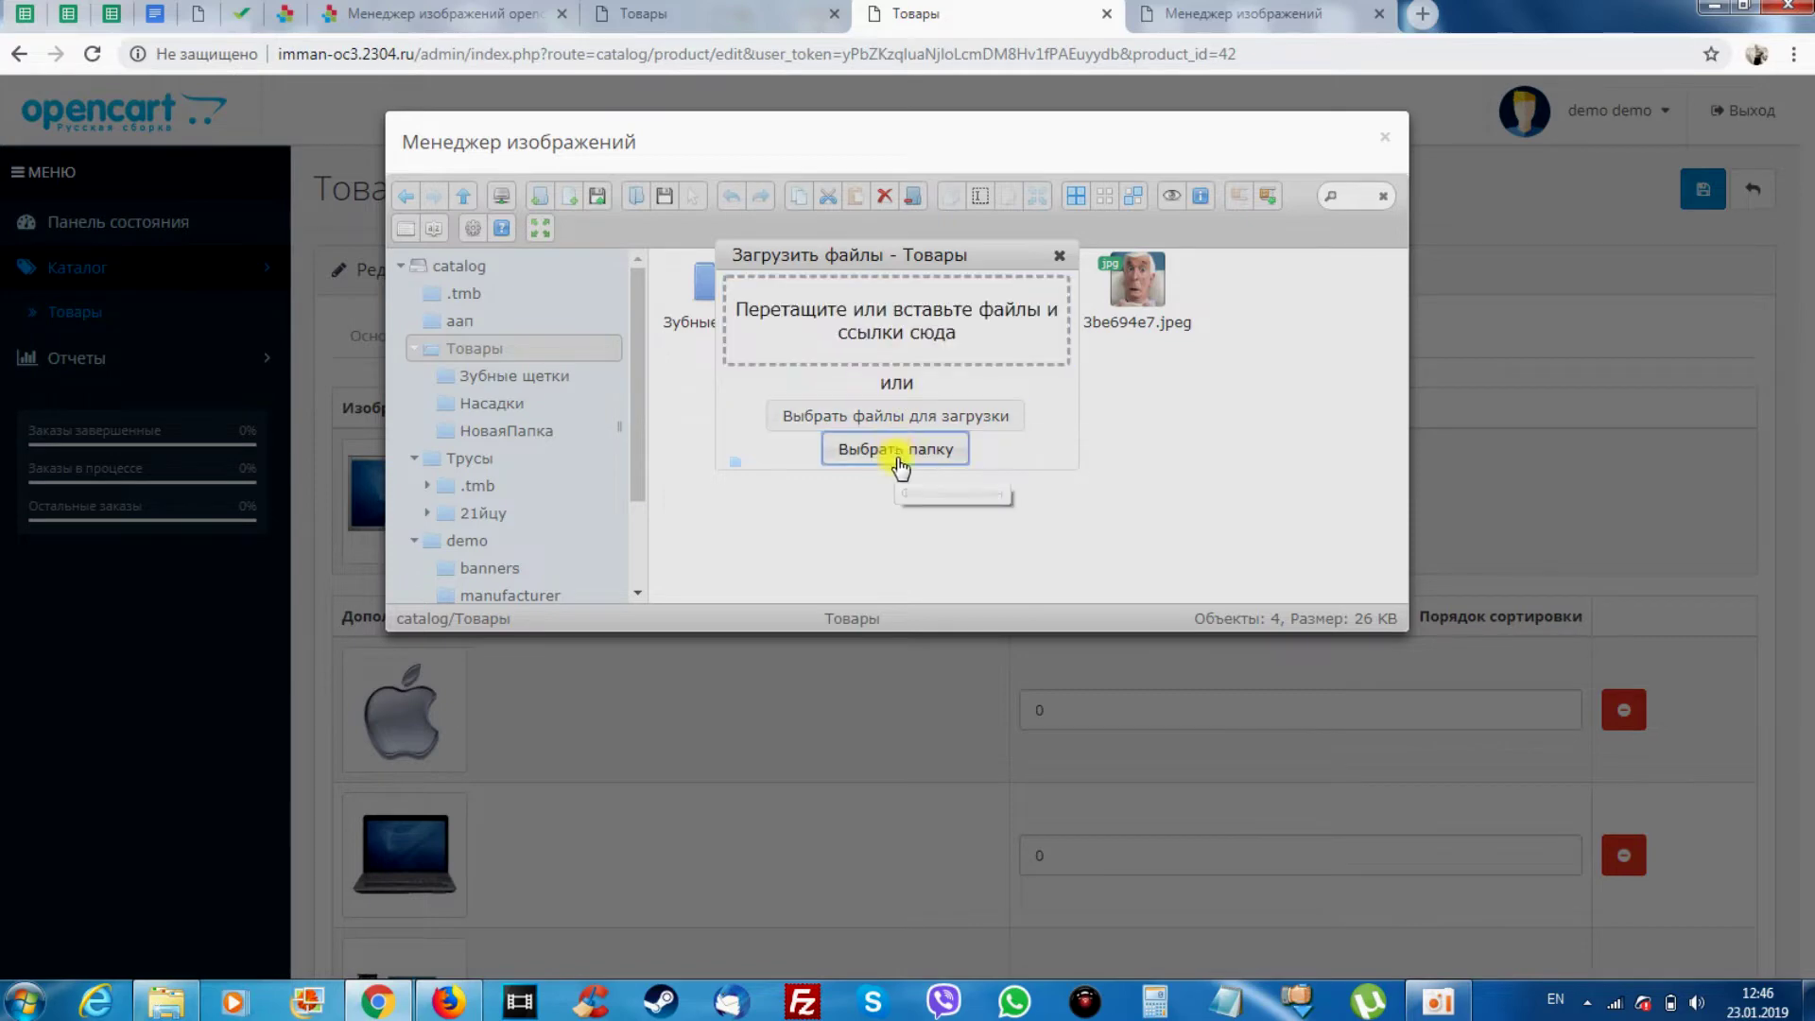
{"action": "left_click", "coordinate": [870, 414]}
{"action": "left_click", "coordinate": [903, 417]}
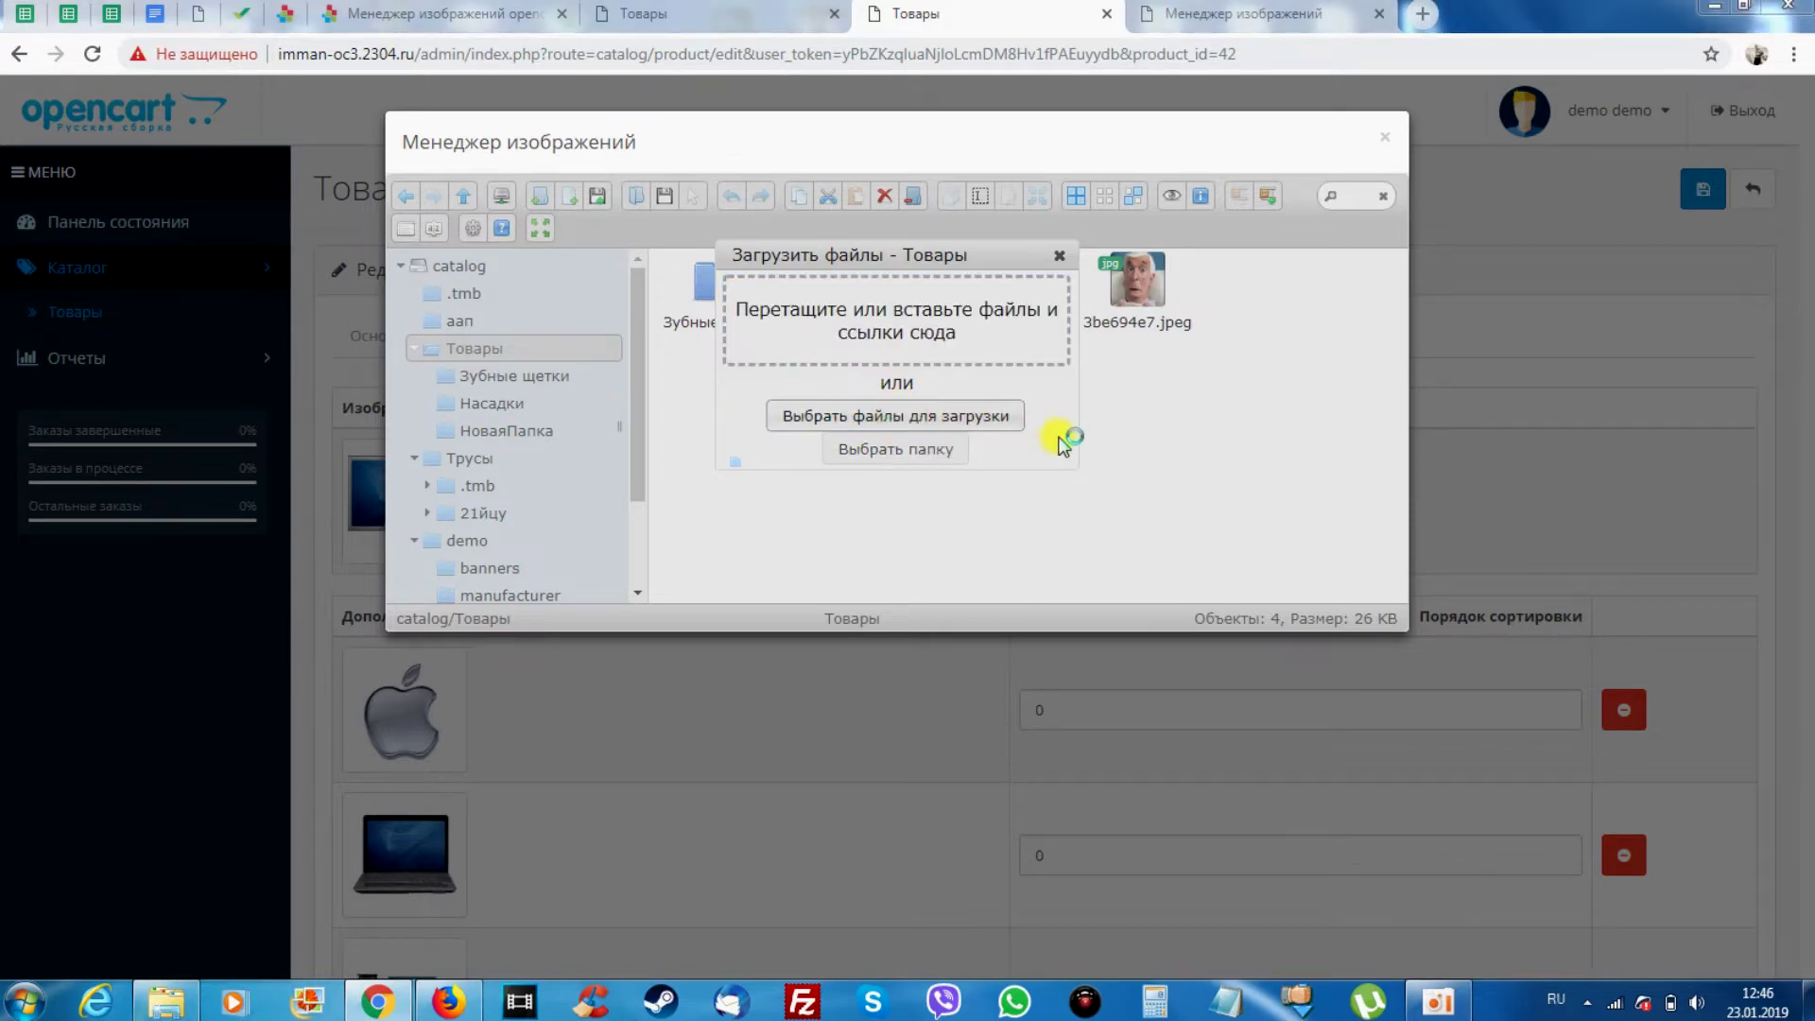
{"action": "left_click", "coordinate": [287, 327]}
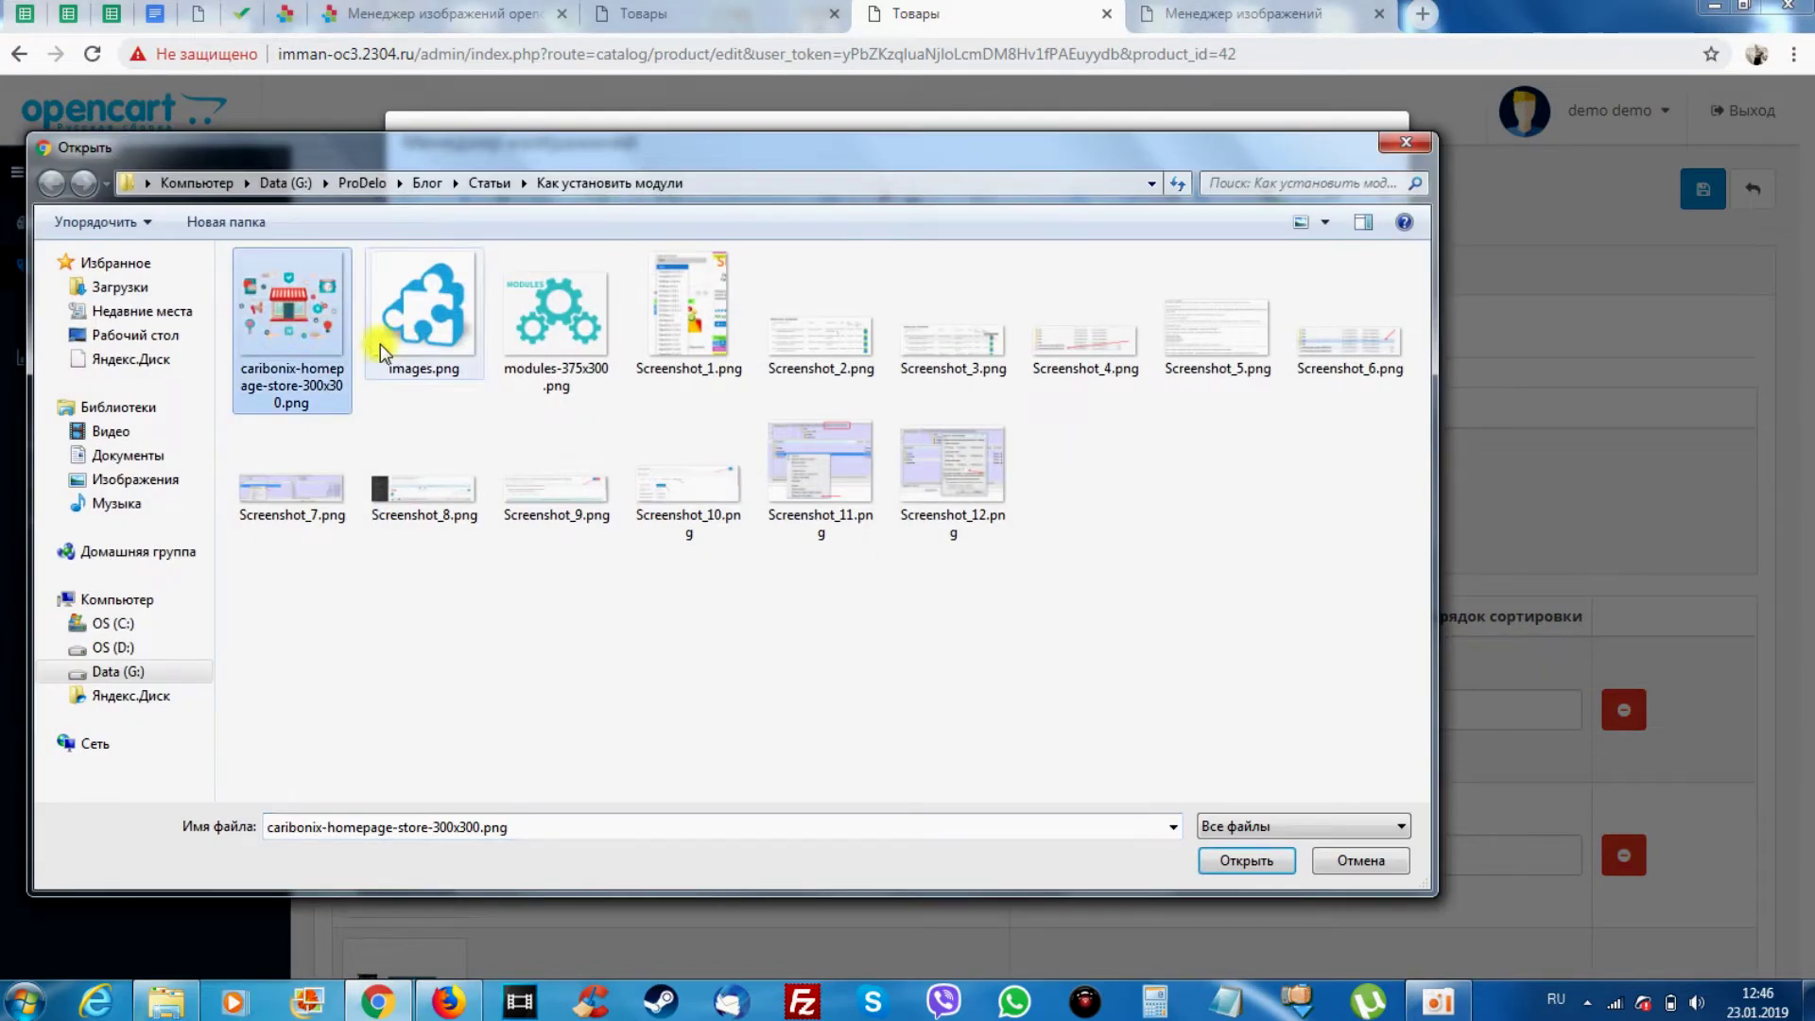
{"action": "left_click", "coordinate": [558, 317], "text": "shift"}
{"action": "left_click", "coordinate": [1250, 863]}
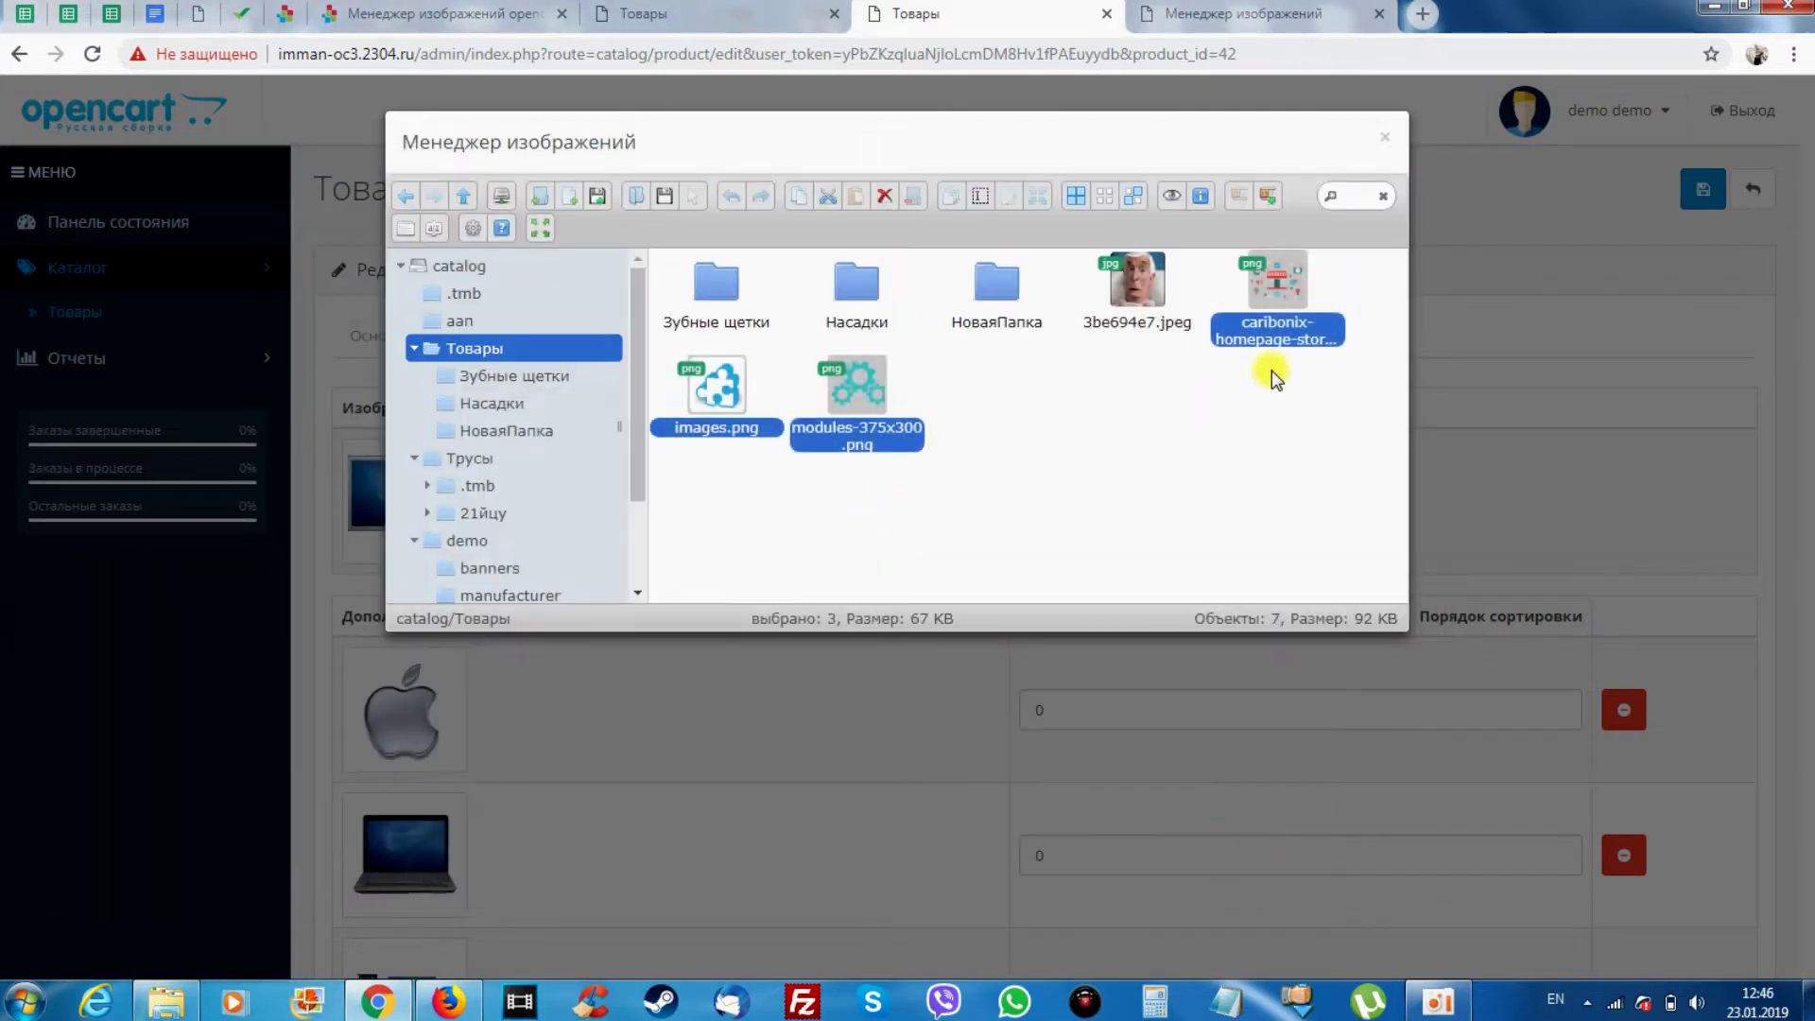
{"action": "left_click", "coordinate": [1059, 491]}
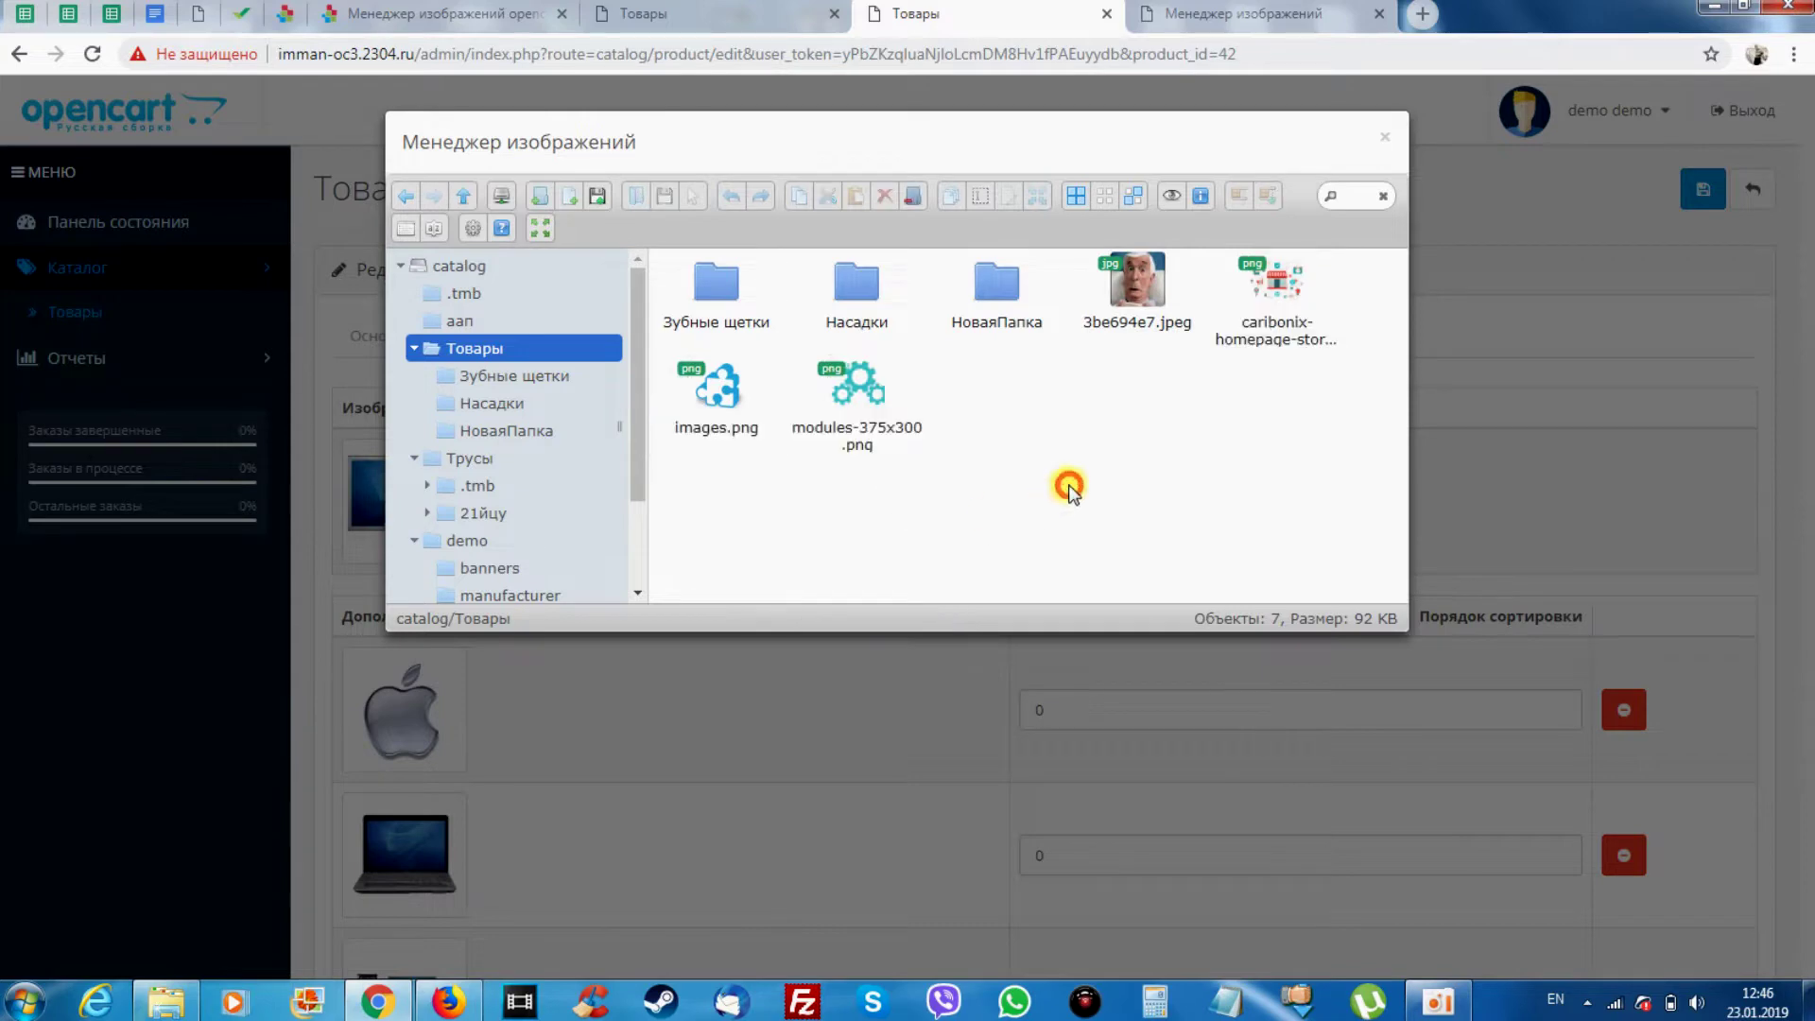
Return to the module description and read the features on drag-and-drop upload and on setting the allowed file types
{"action": "left_click", "coordinate": [445, 14]}
{"action": "left_click_drag", "start_coordinate": [132, 431], "coordinate": [705, 433]}
{"action": "left_click", "coordinate": [698, 433]}
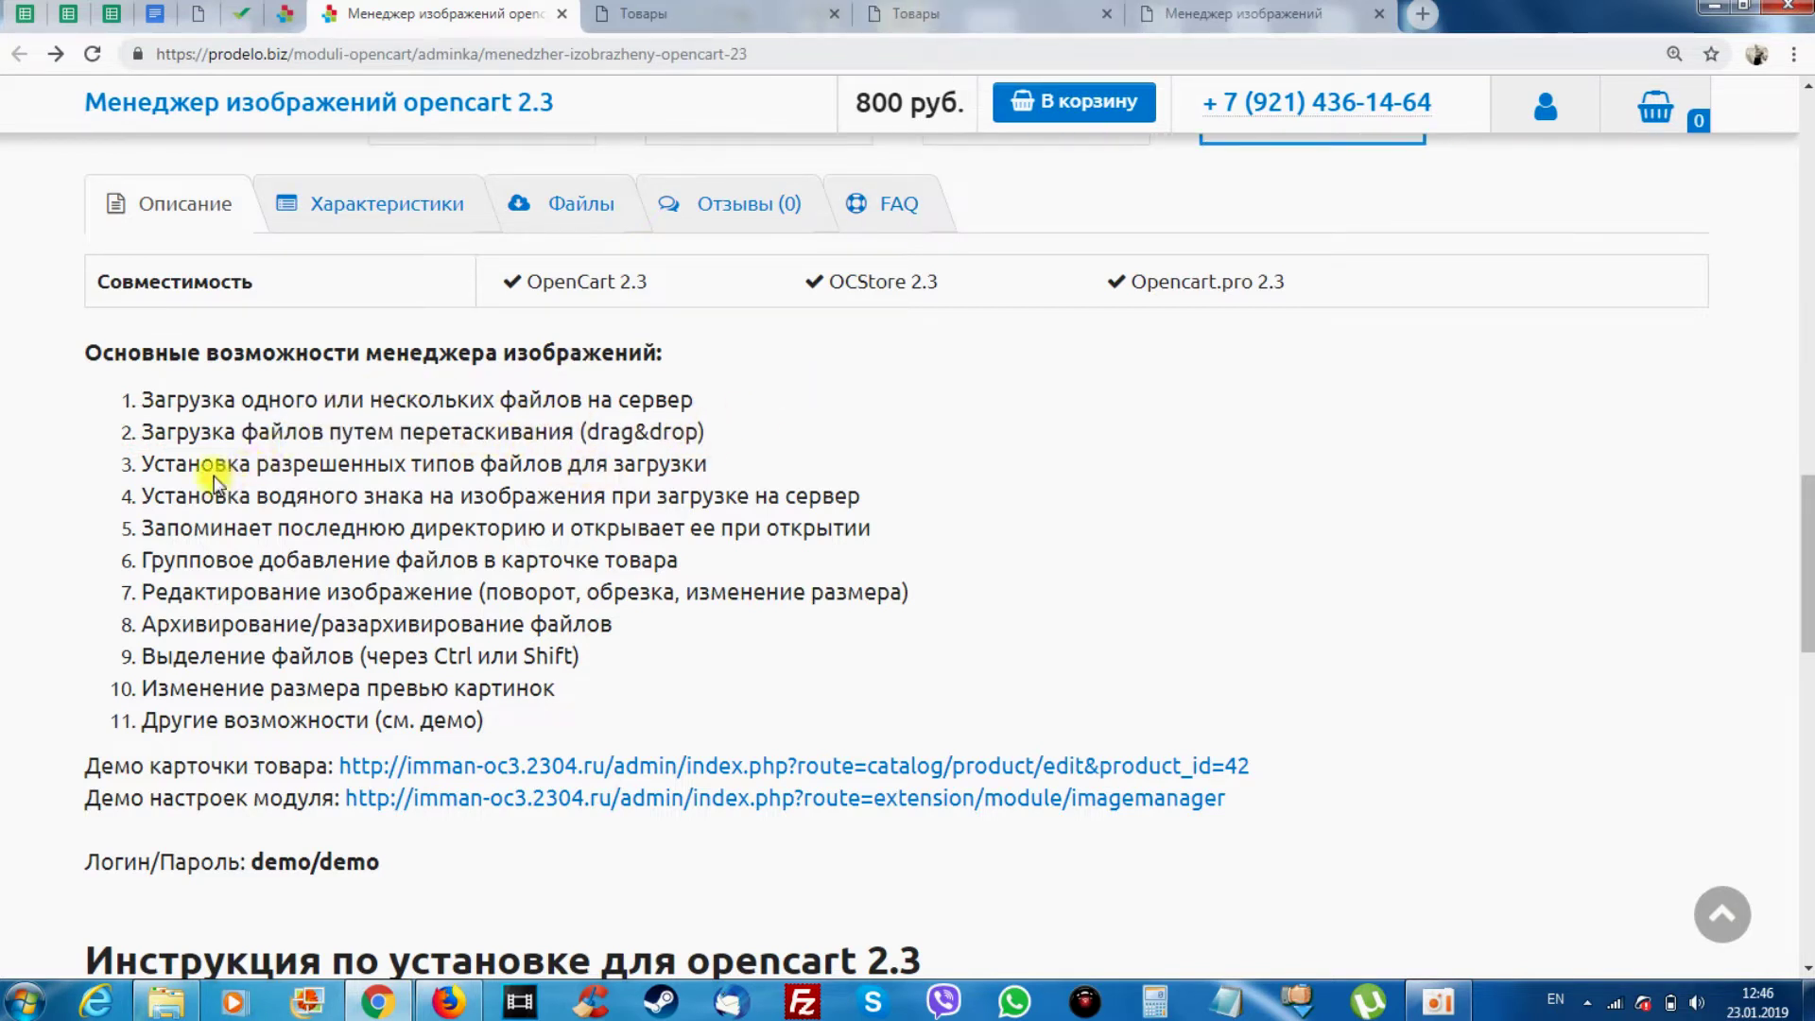
{"action": "left_click_drag", "start_coordinate": [141, 464], "coordinate": [719, 463]}
{"action": "left_click", "coordinate": [797, 464]}
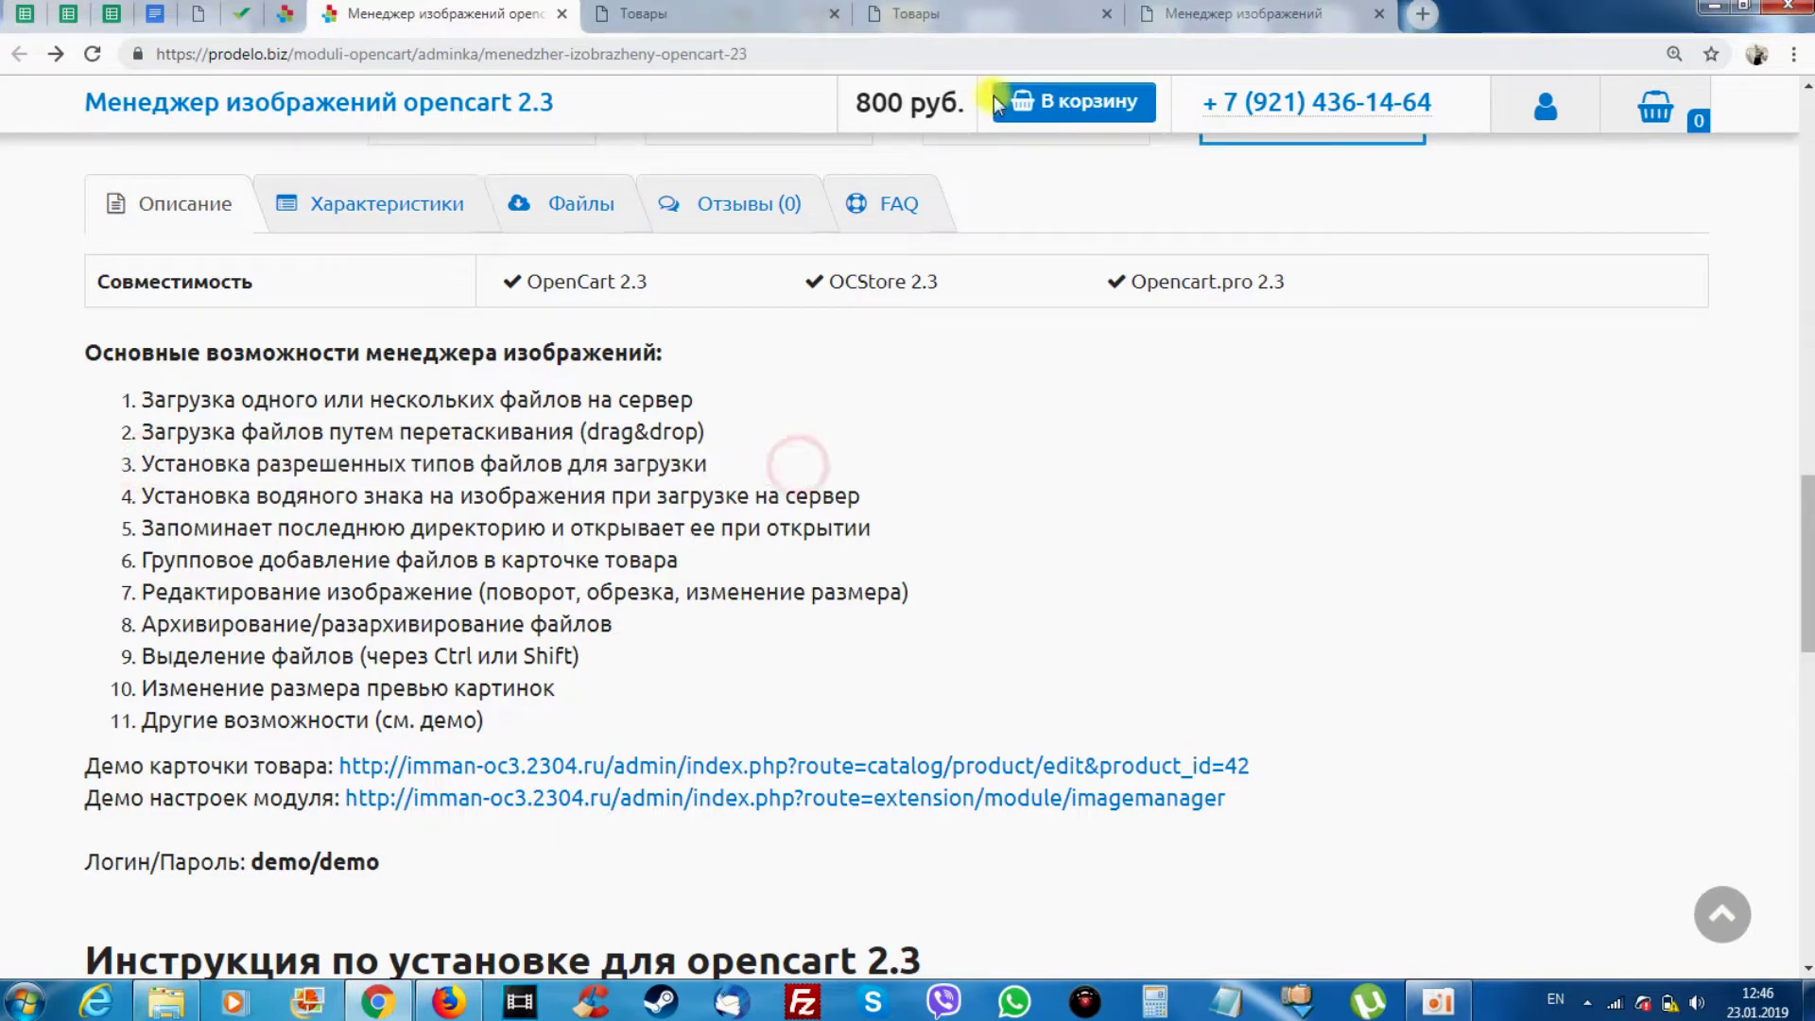
Switch to the demo module settings and show the main settings section
{"action": "left_click", "coordinate": [1040, 14]}
{"action": "left_click", "coordinate": [1240, 12]}
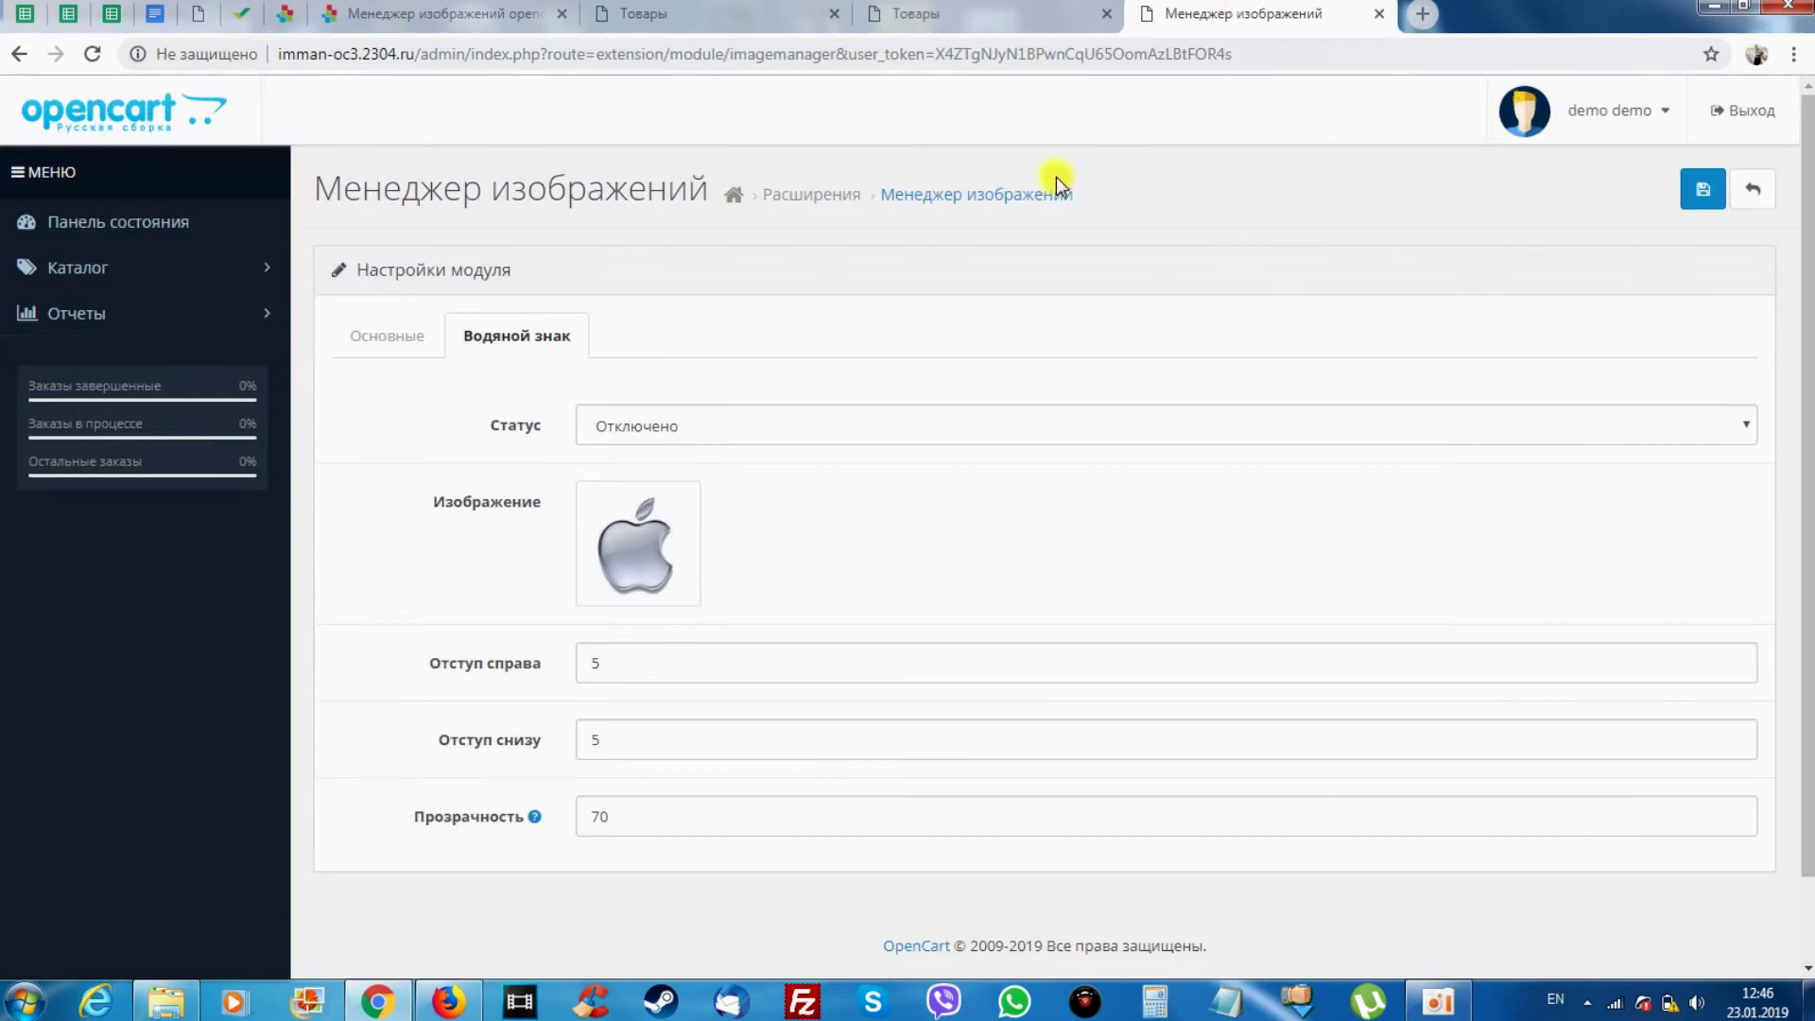
{"action": "left_click", "coordinate": [377, 333]}
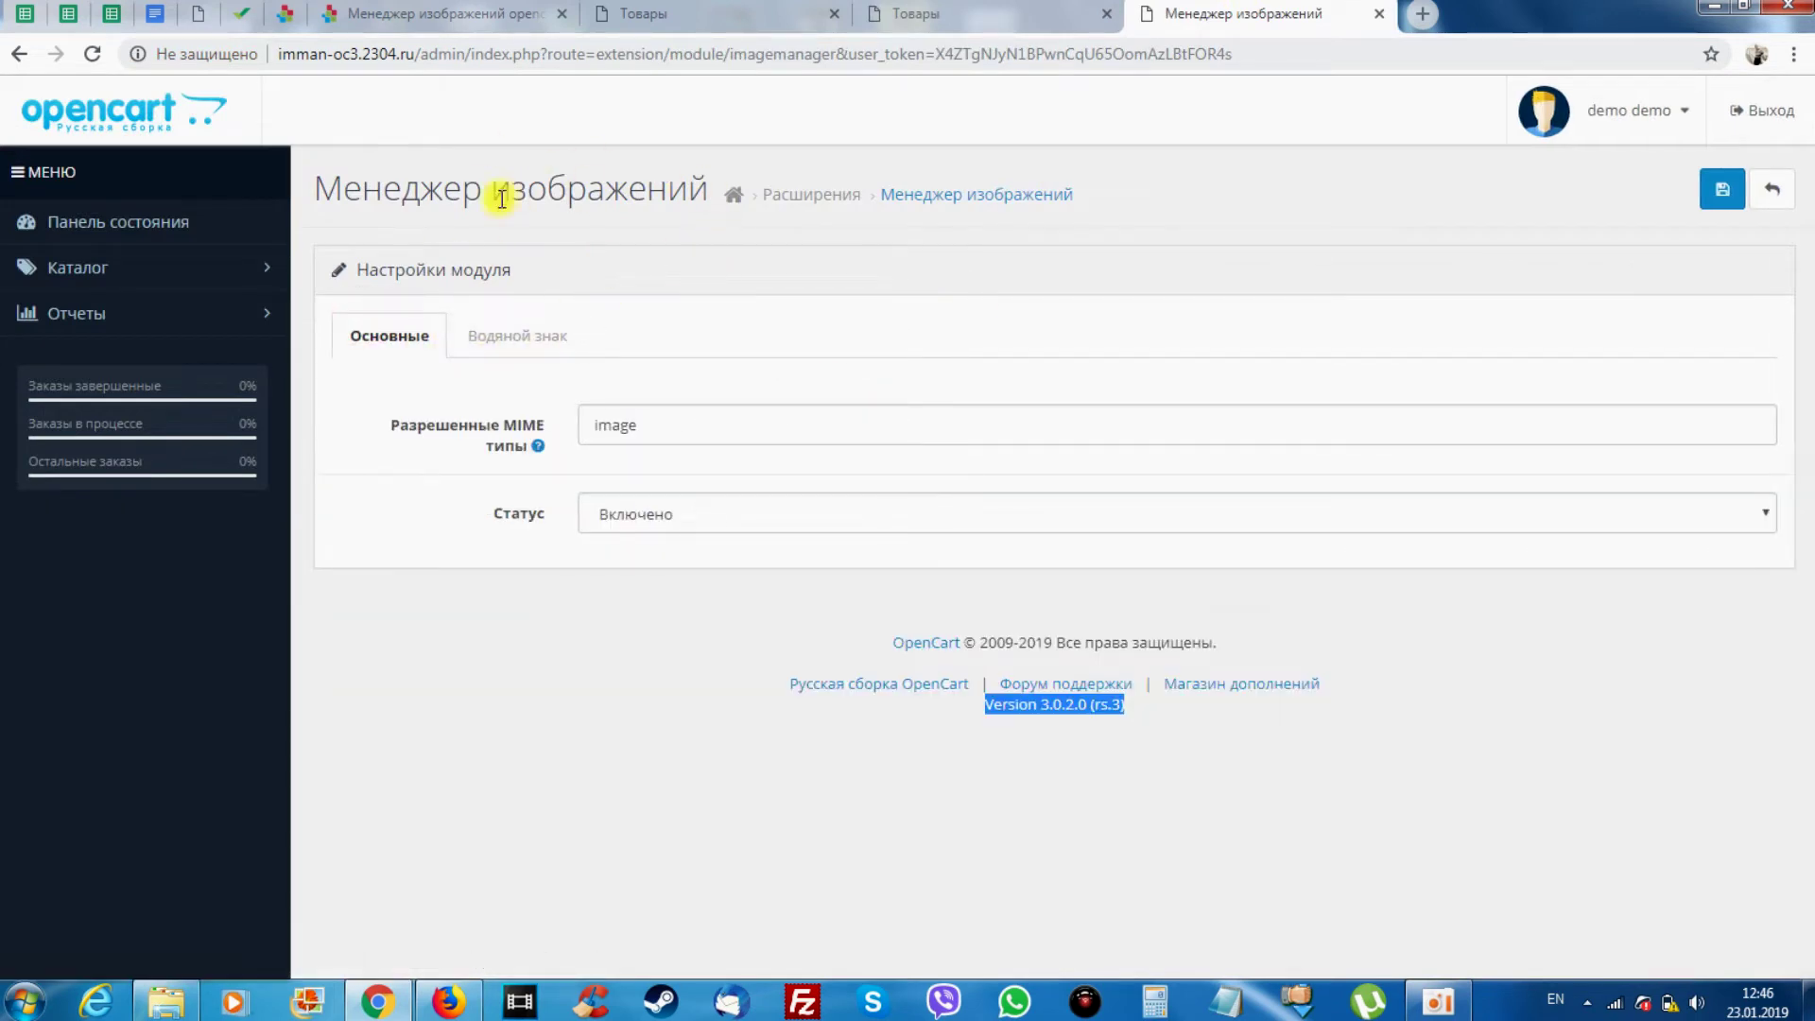
Try to open the store's extensions list with the prefilled demo login, and go back to the image manager module settings
{"action": "left_click", "coordinate": [796, 196]}
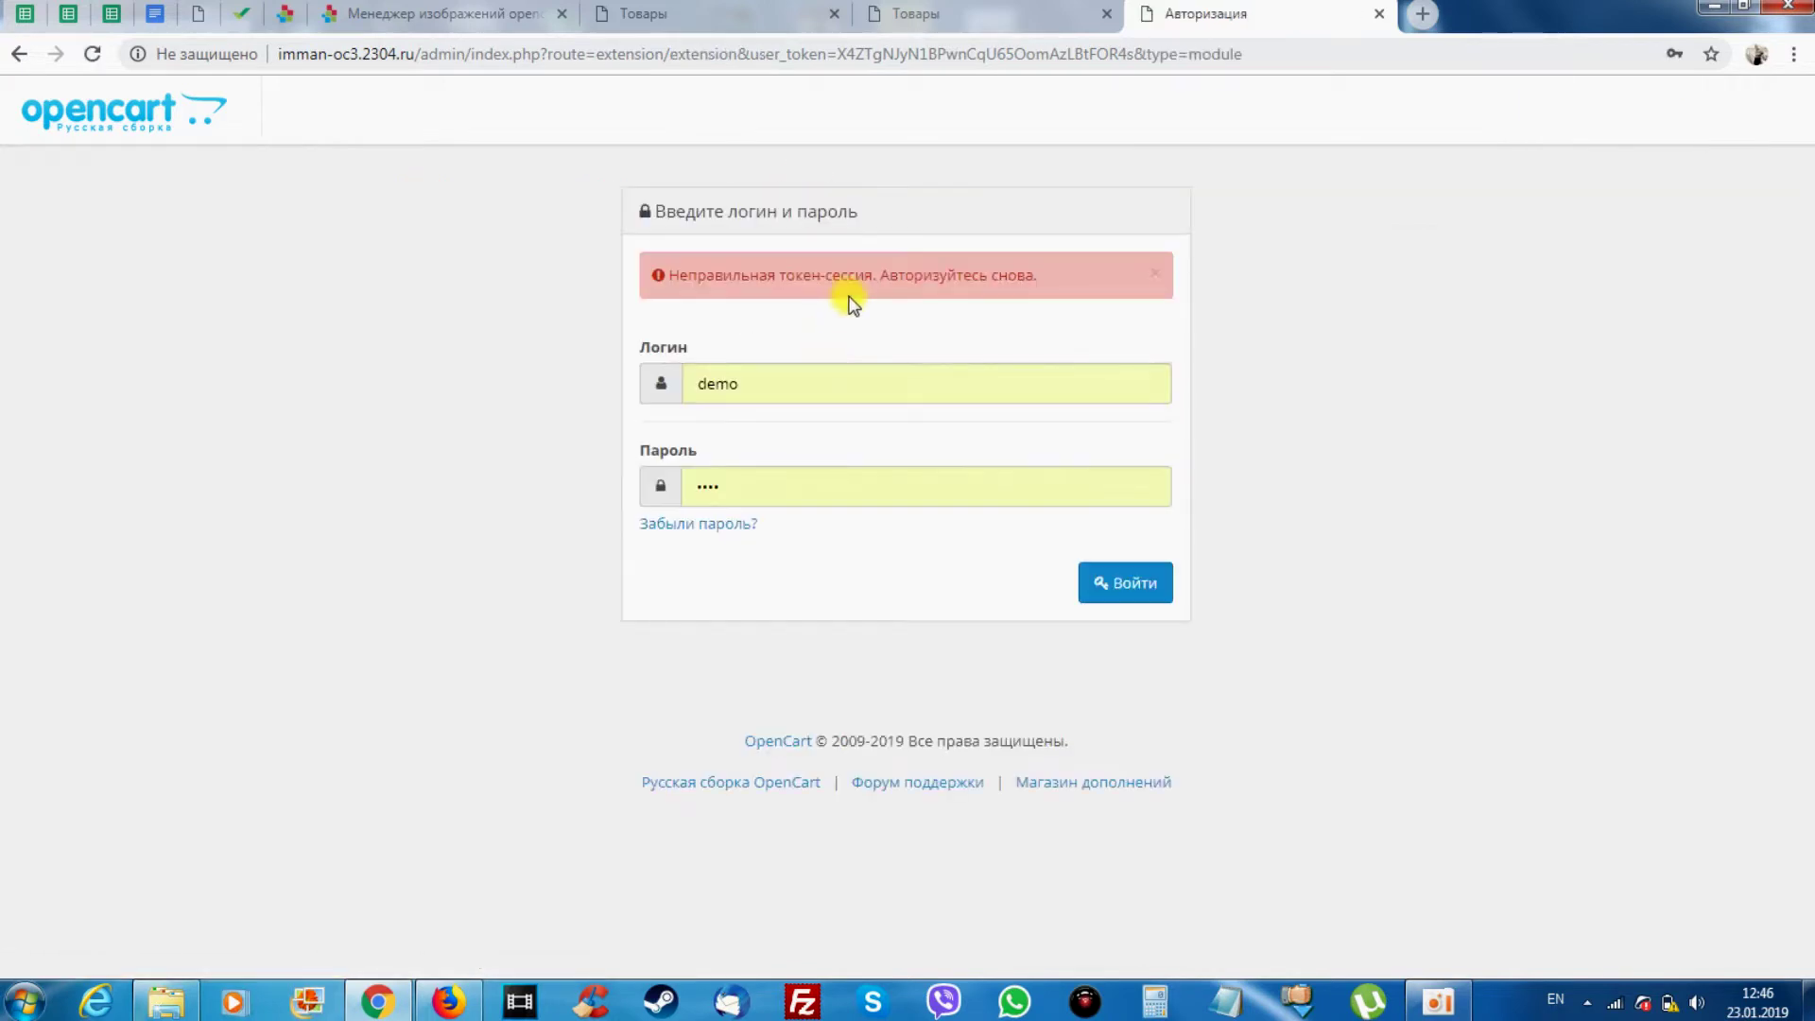
{"action": "left_click", "coordinate": [1097, 579]}
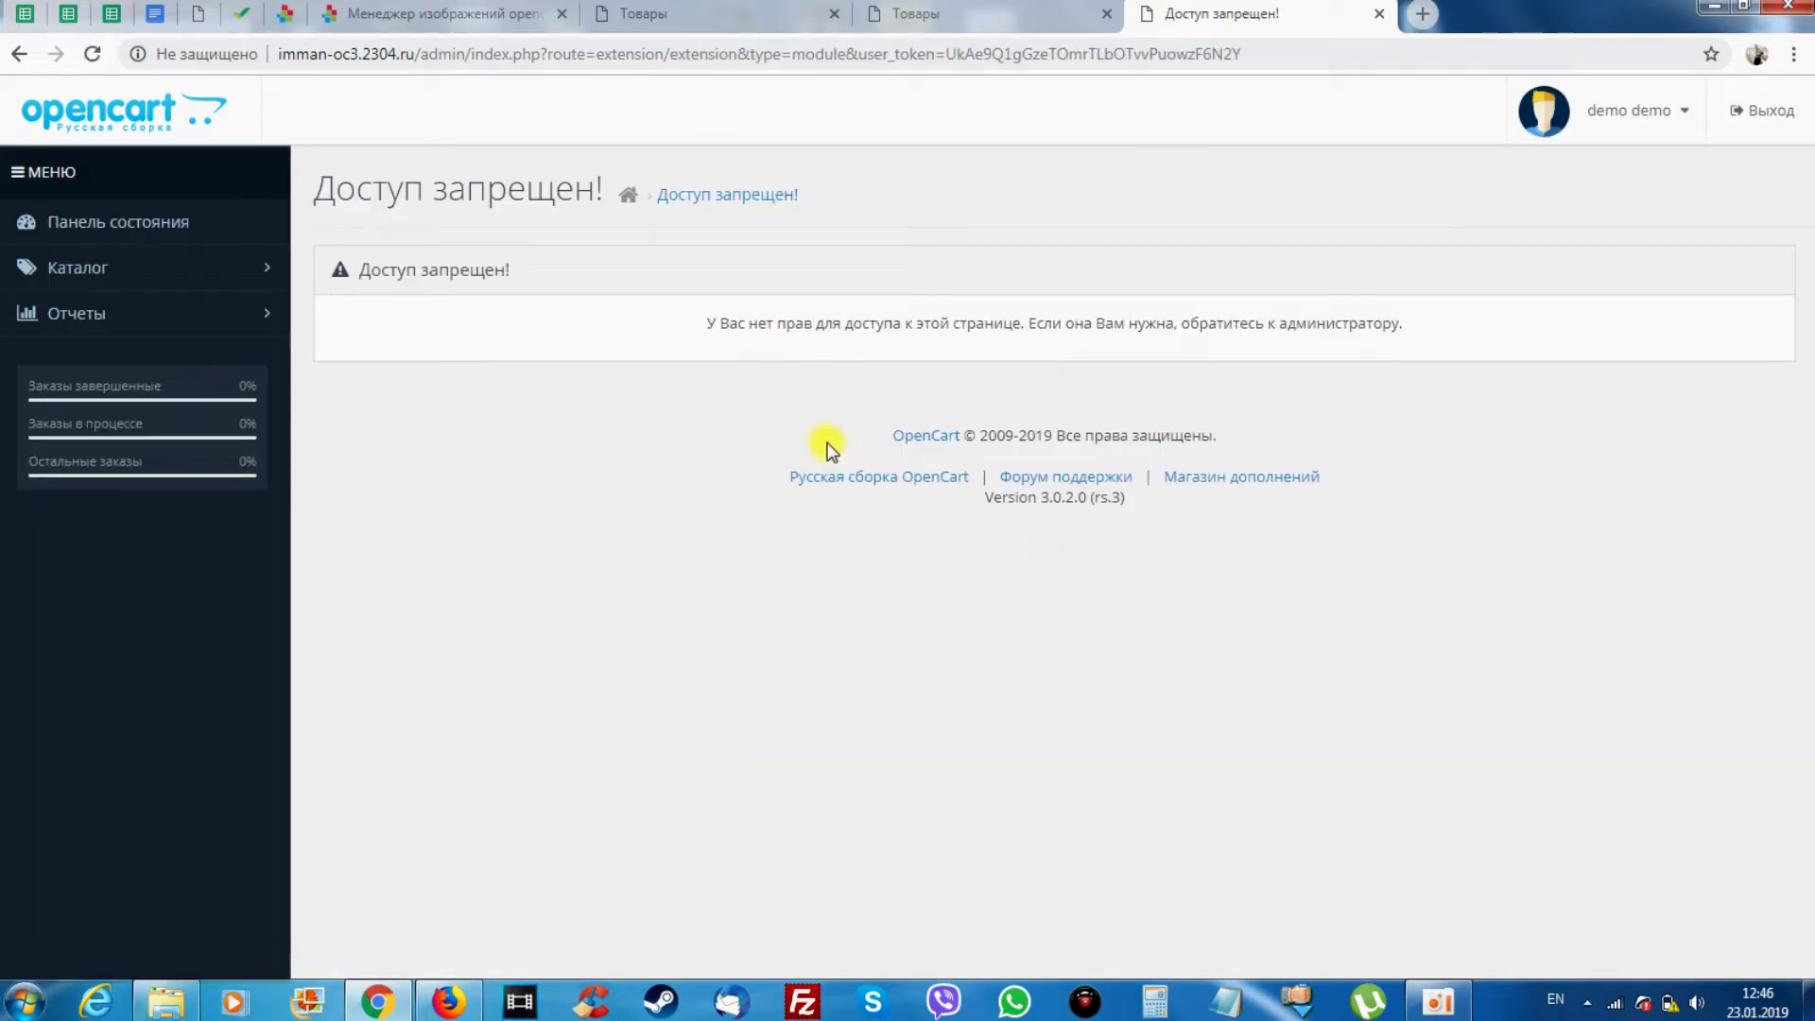
{"action": "left_click", "coordinate": [18, 54]}
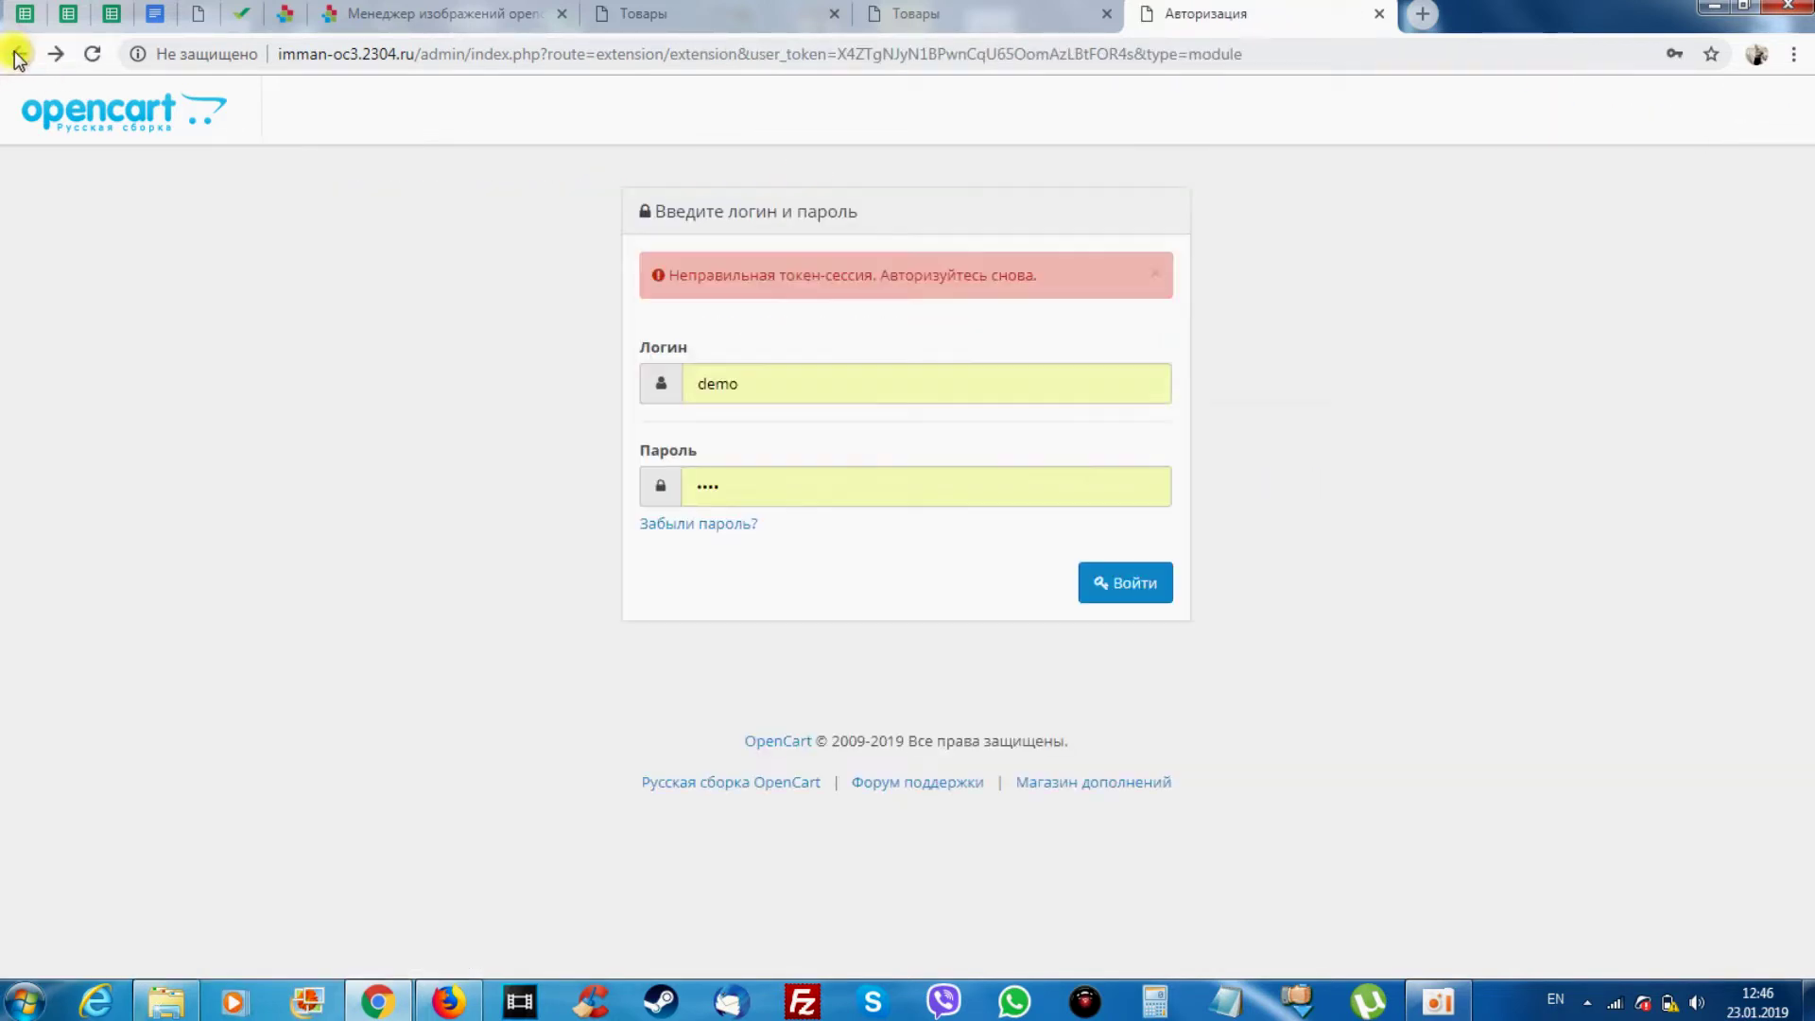
{"action": "left_click", "coordinate": [19, 53]}
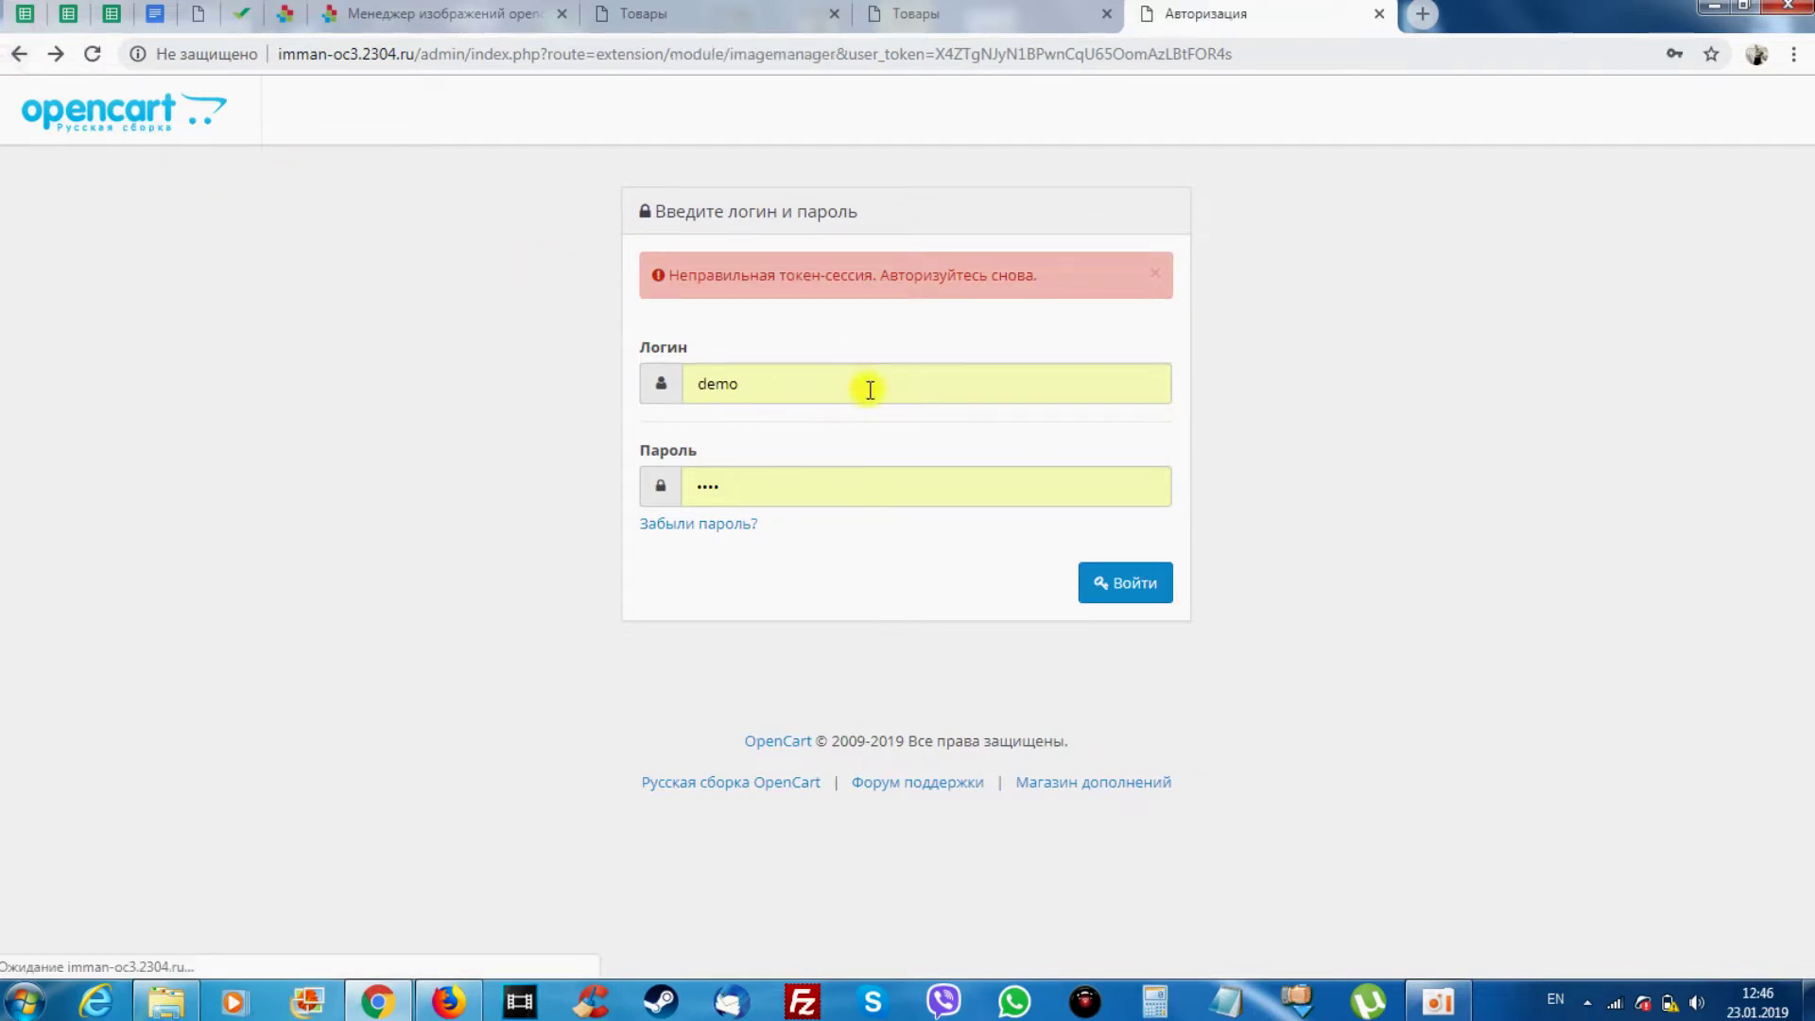
{"action": "left_click", "coordinate": [1099, 573]}
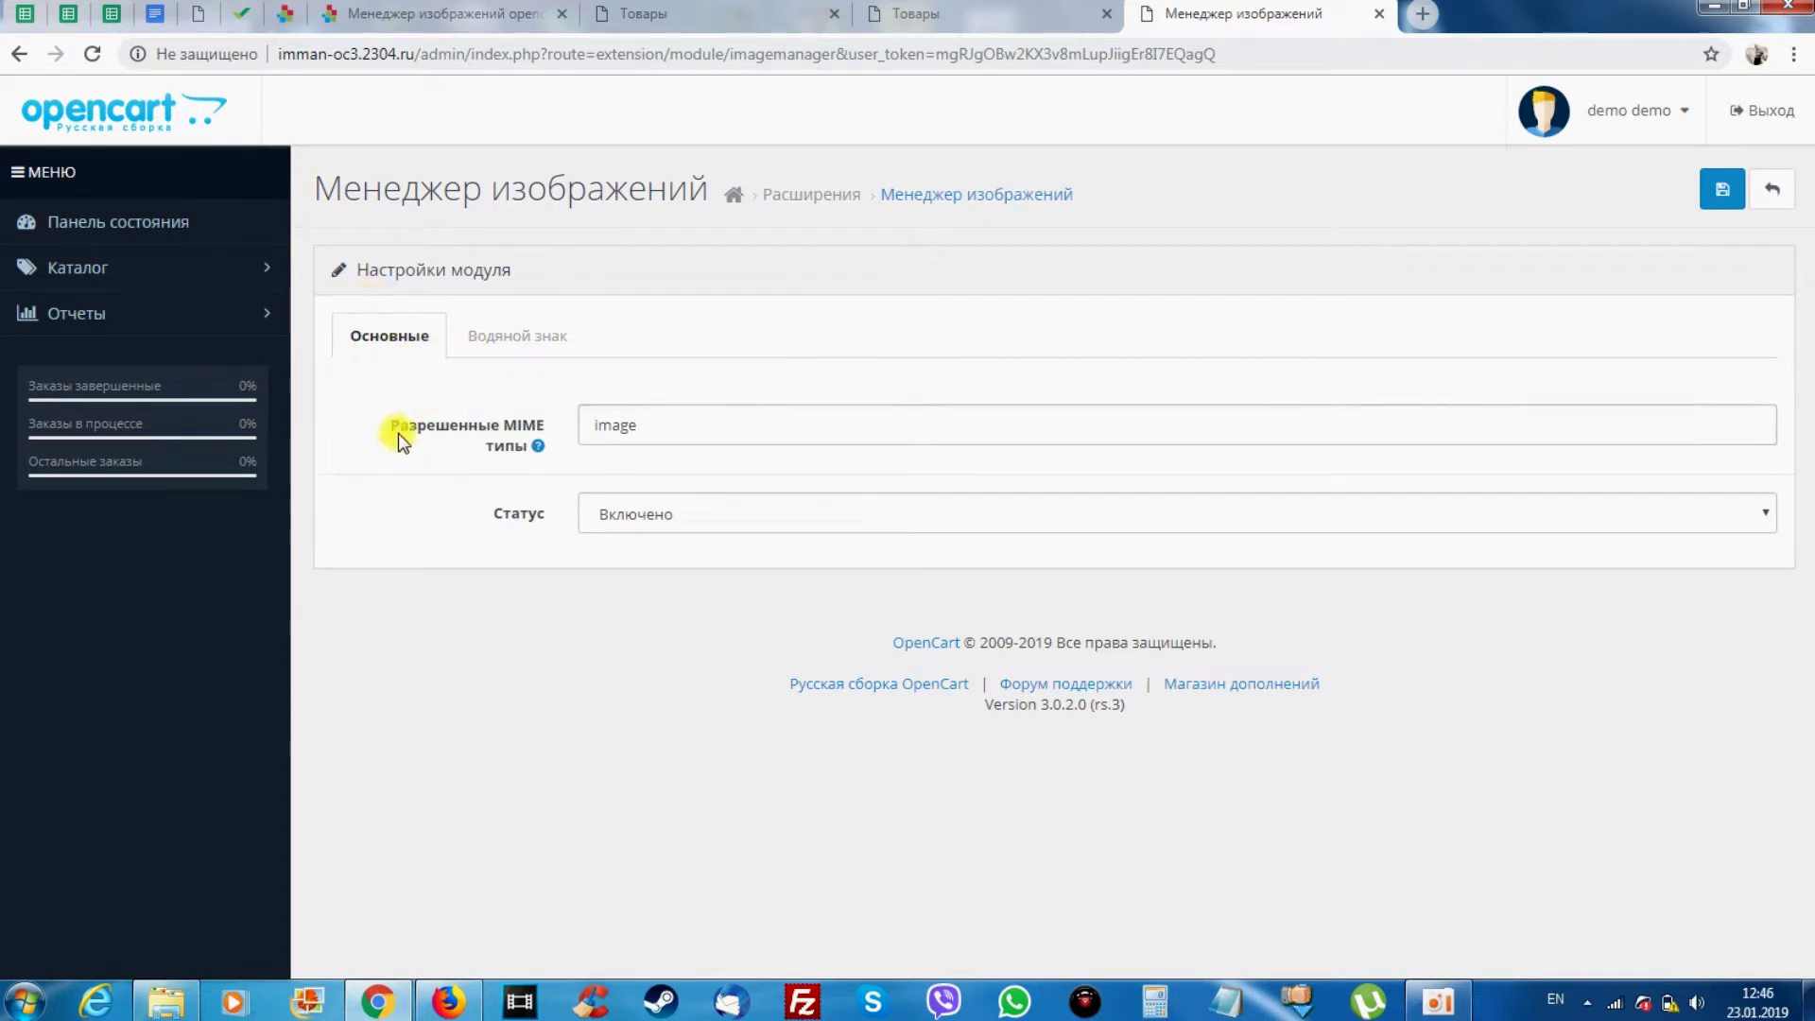
Examine the allowed MIME types setting, its image value and its help hint
{"action": "mouse_move", "coordinate": [402, 432]}
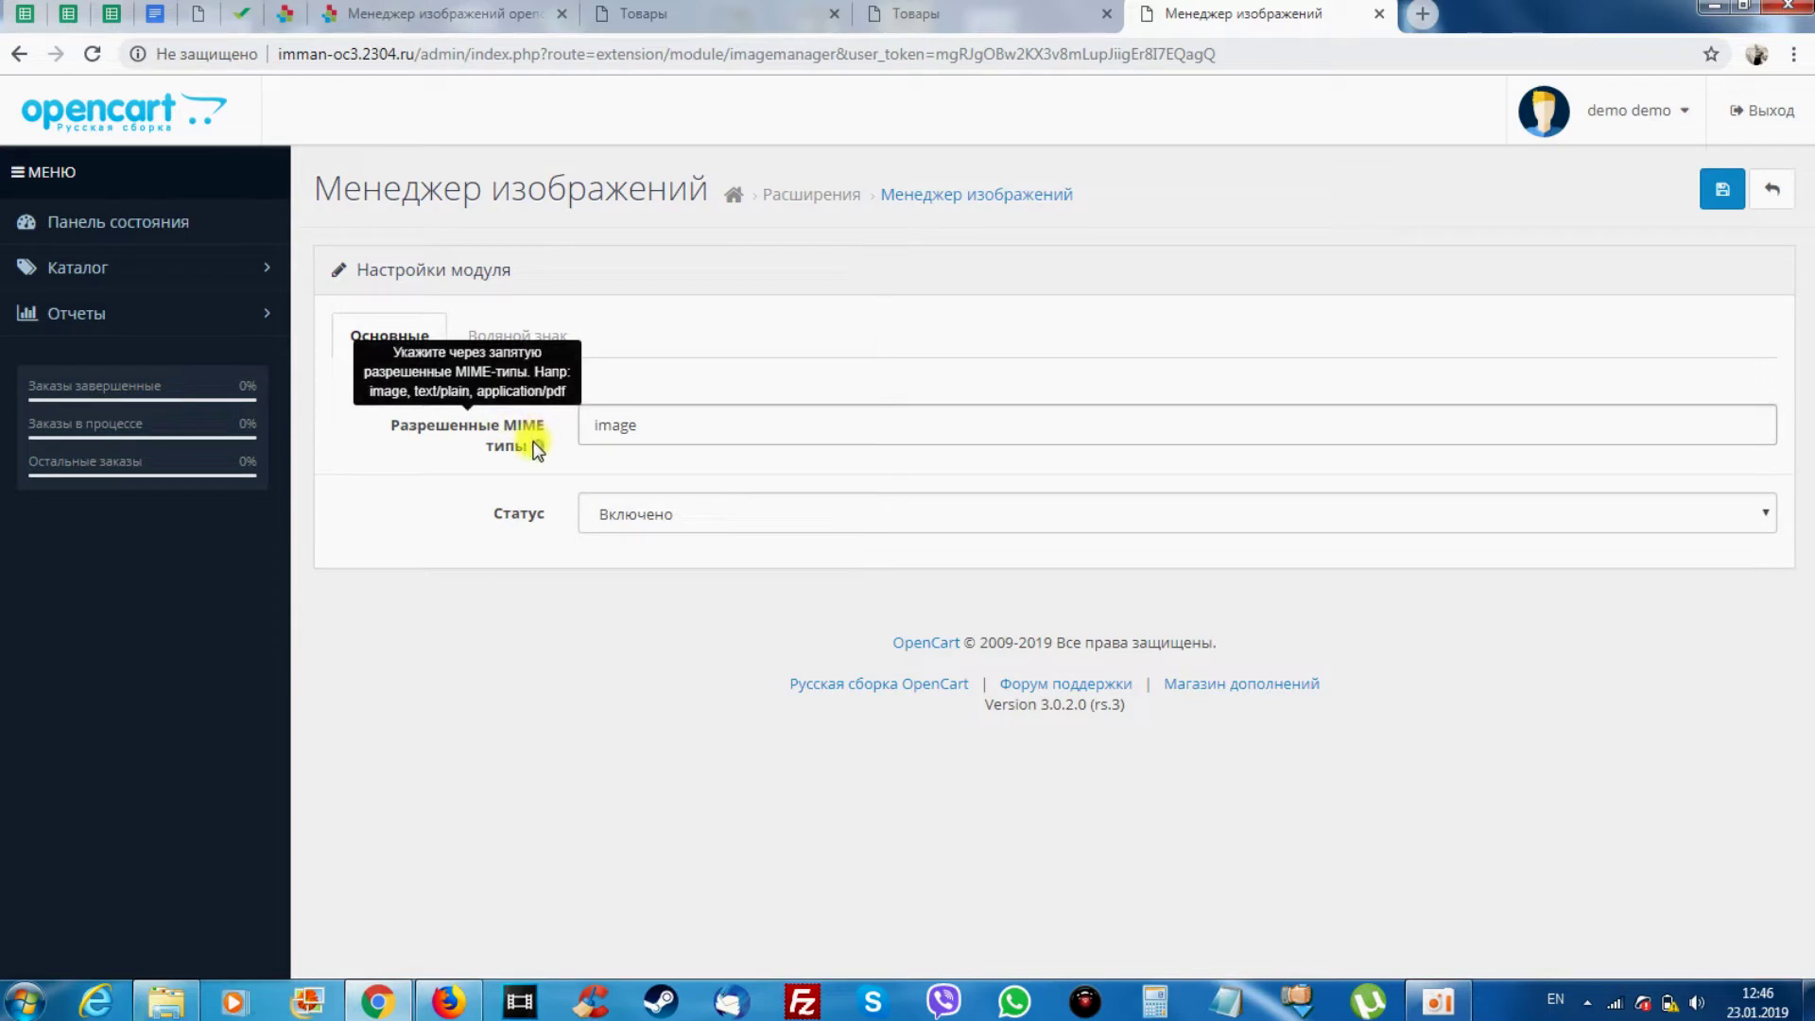
{"action": "left_click_drag", "start_coordinate": [697, 423], "coordinate": [579, 423]}
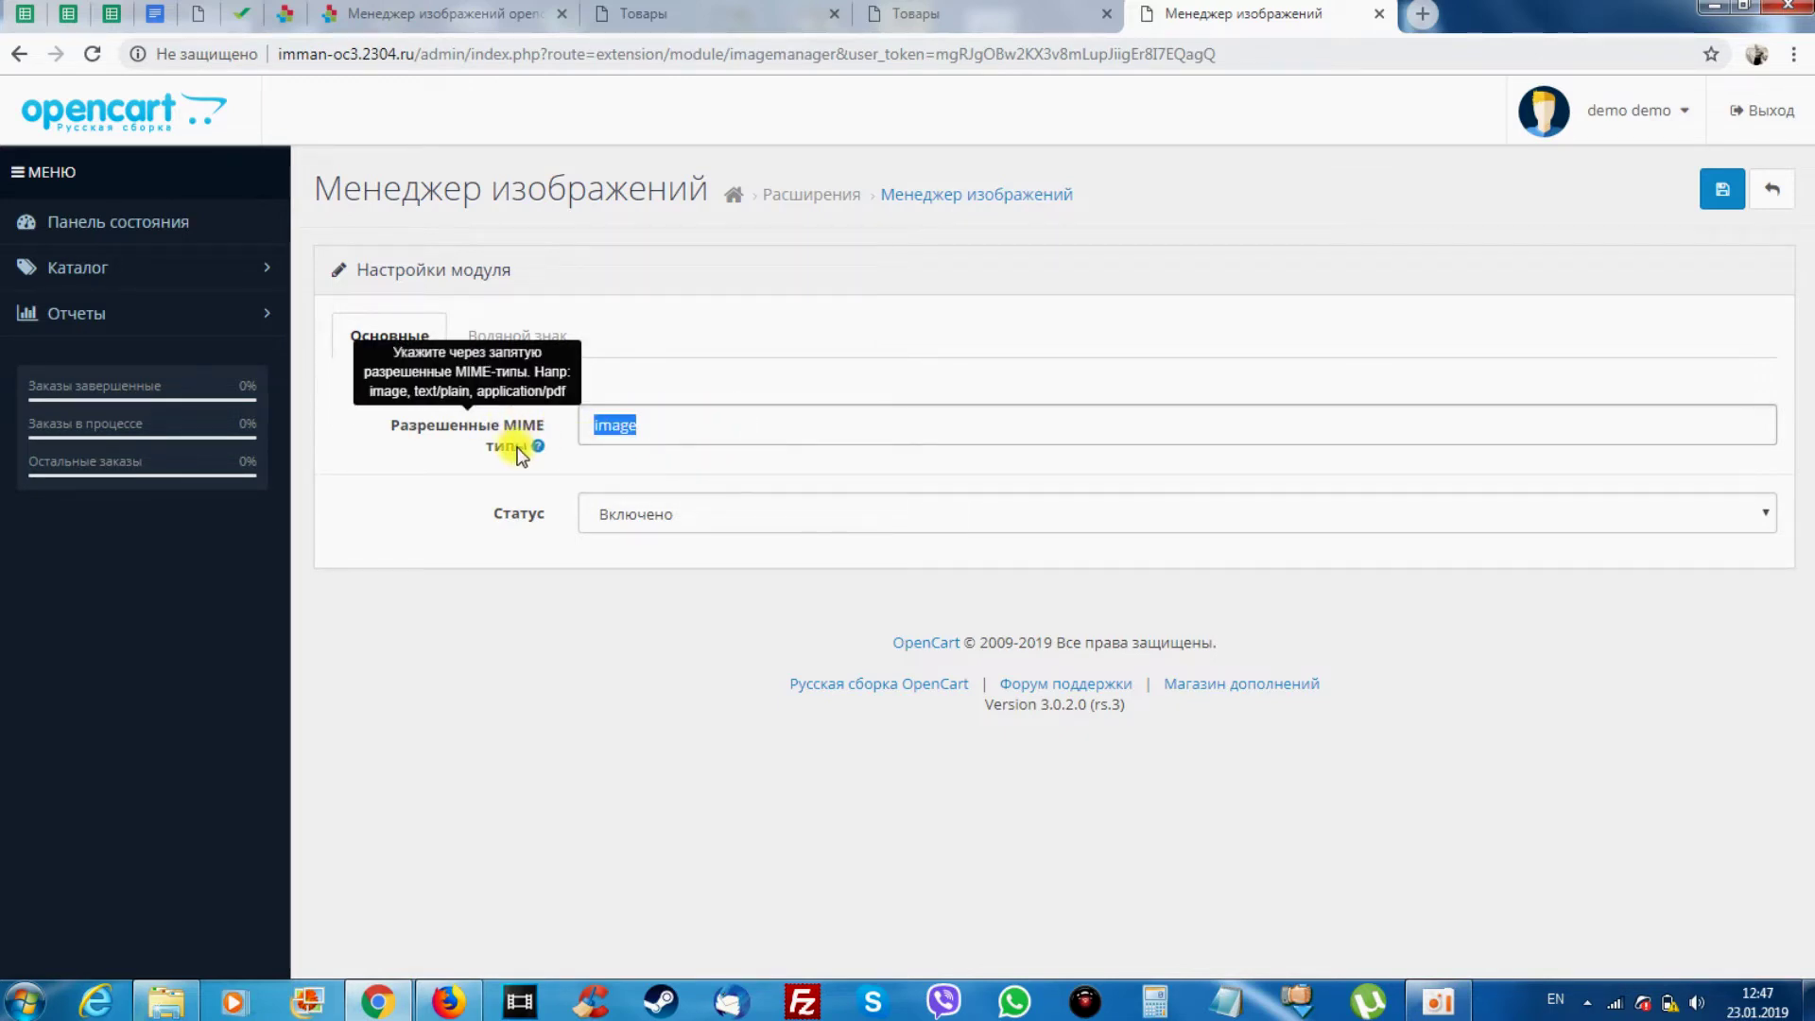
{"action": "mouse_move", "coordinate": [529, 426]}
{"action": "left_click", "coordinate": [671, 429]}
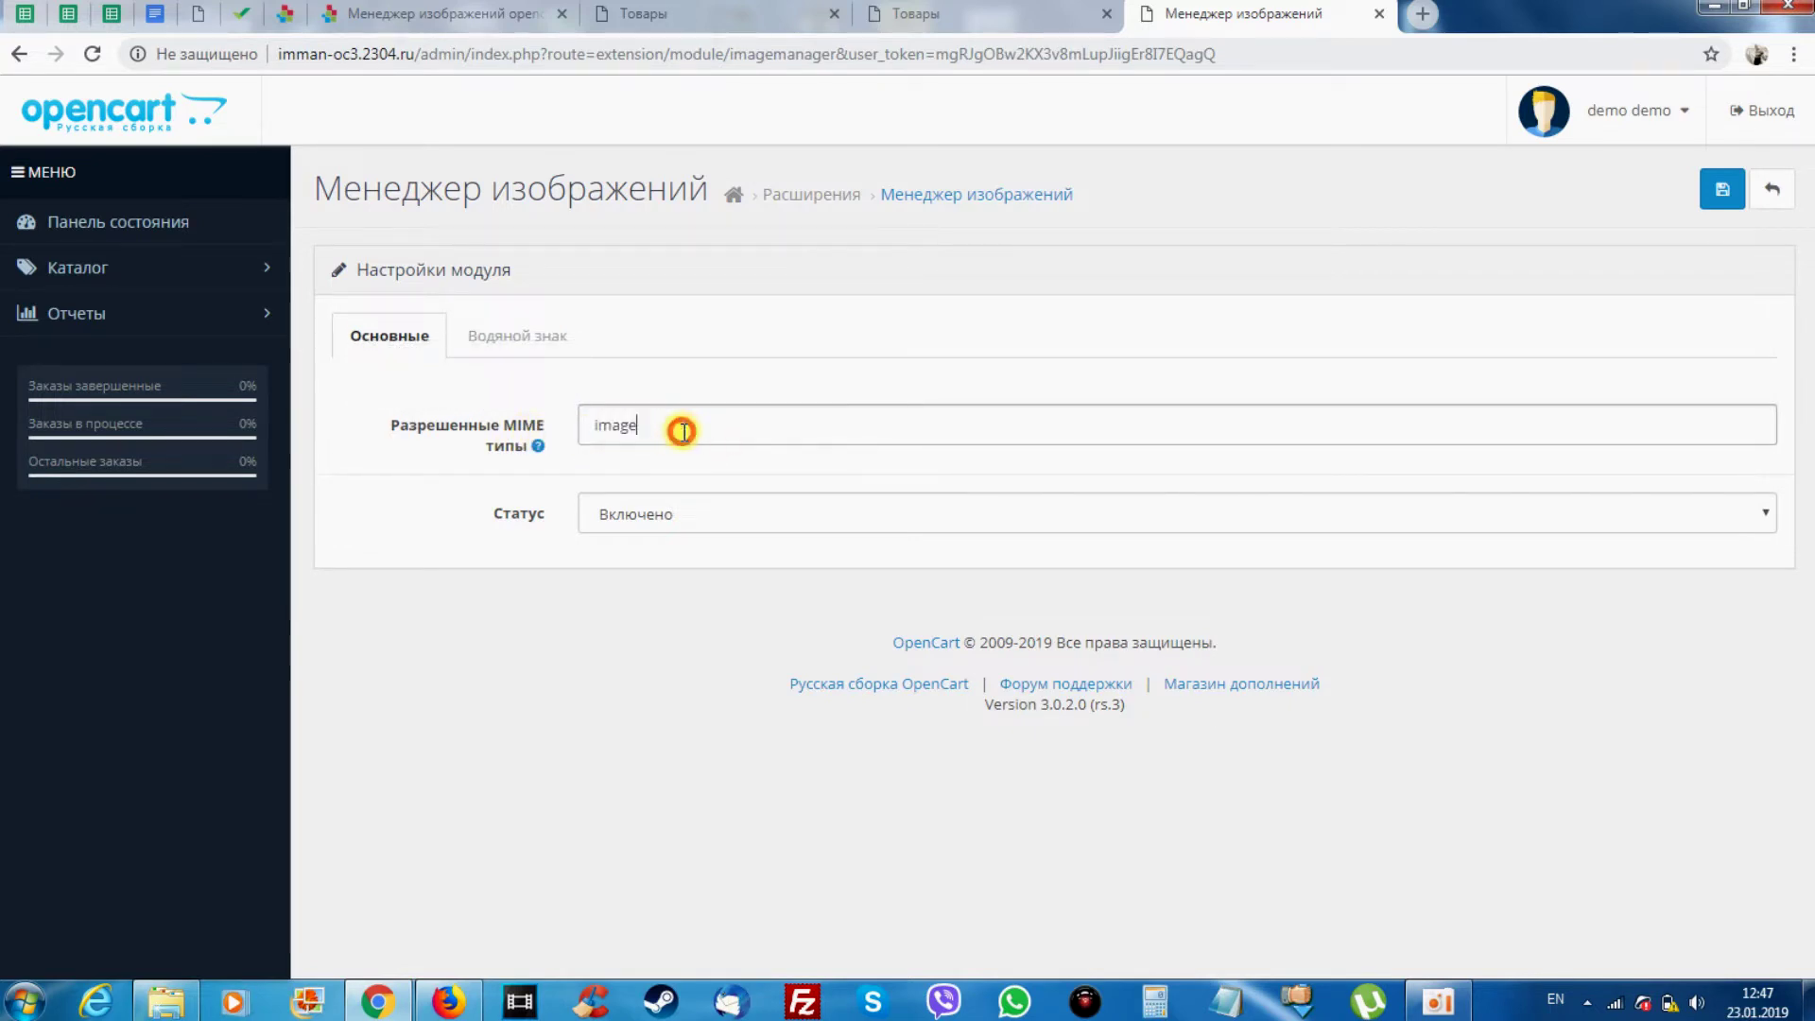
{"action": "left_click", "coordinate": [542, 448]}
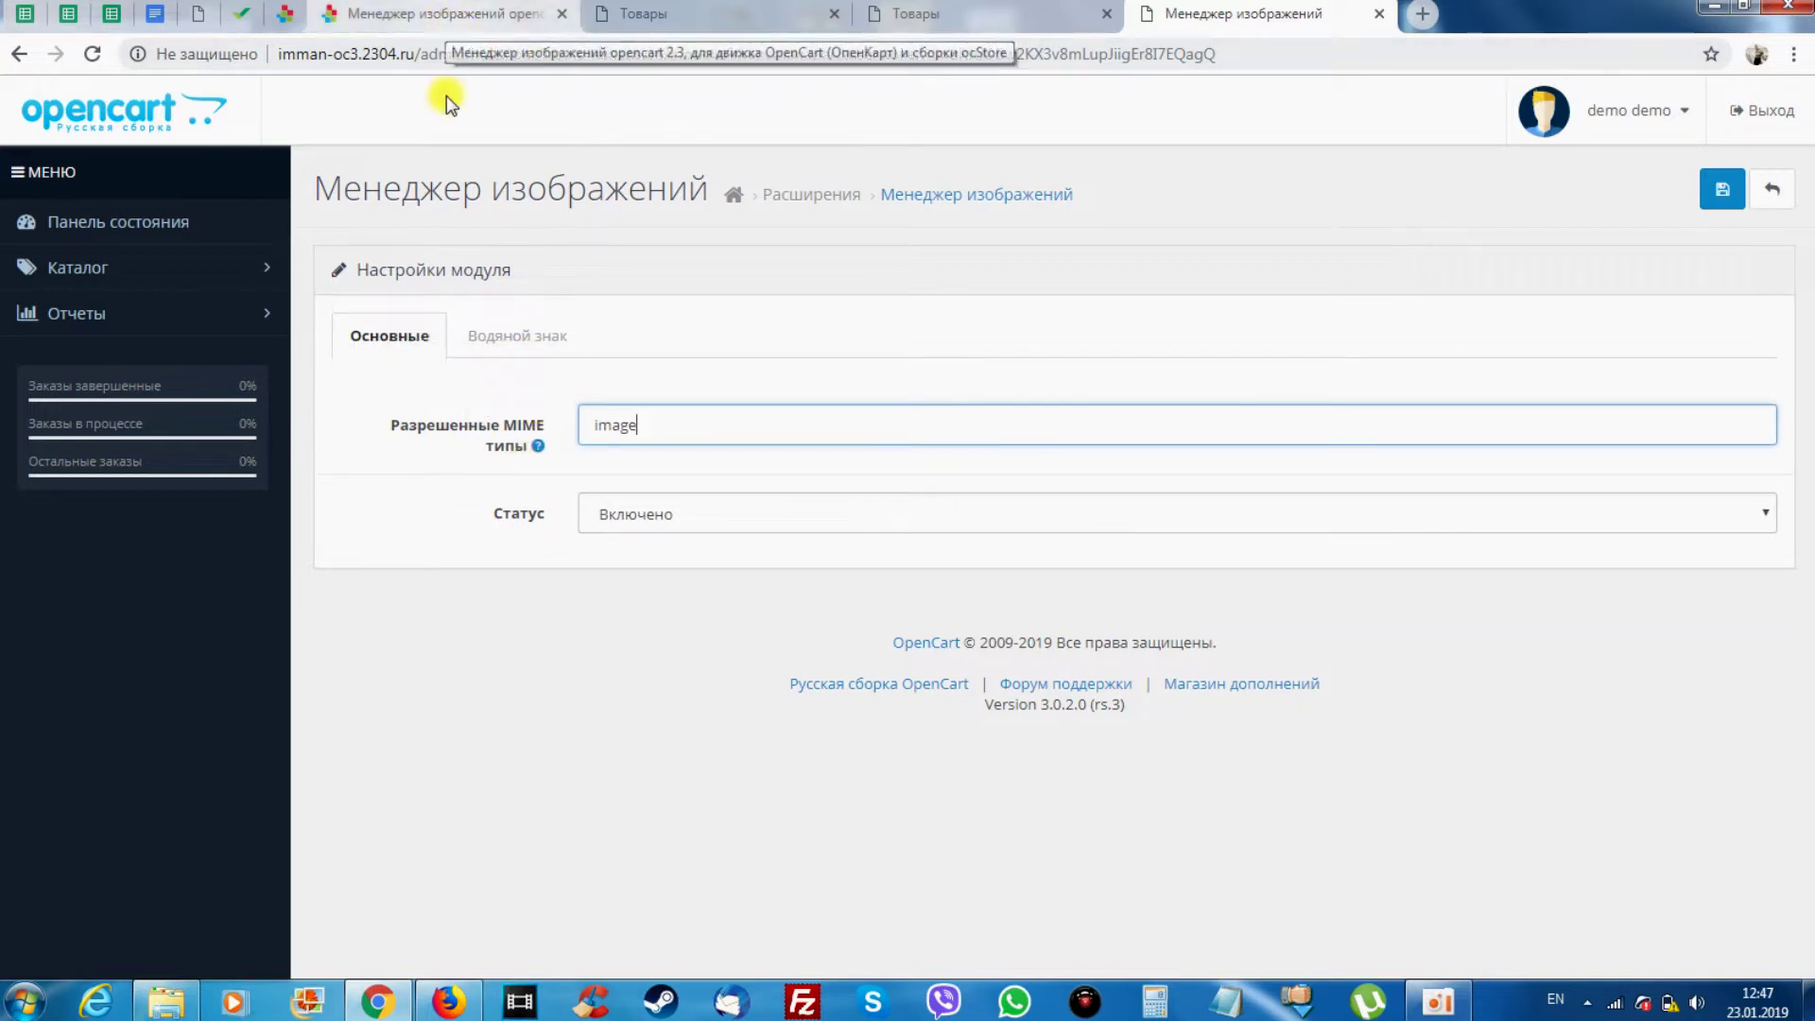
Return to the module description and read the feature on remembering the last directory and reopening it
{"action": "left_click", "coordinate": [441, 15]}
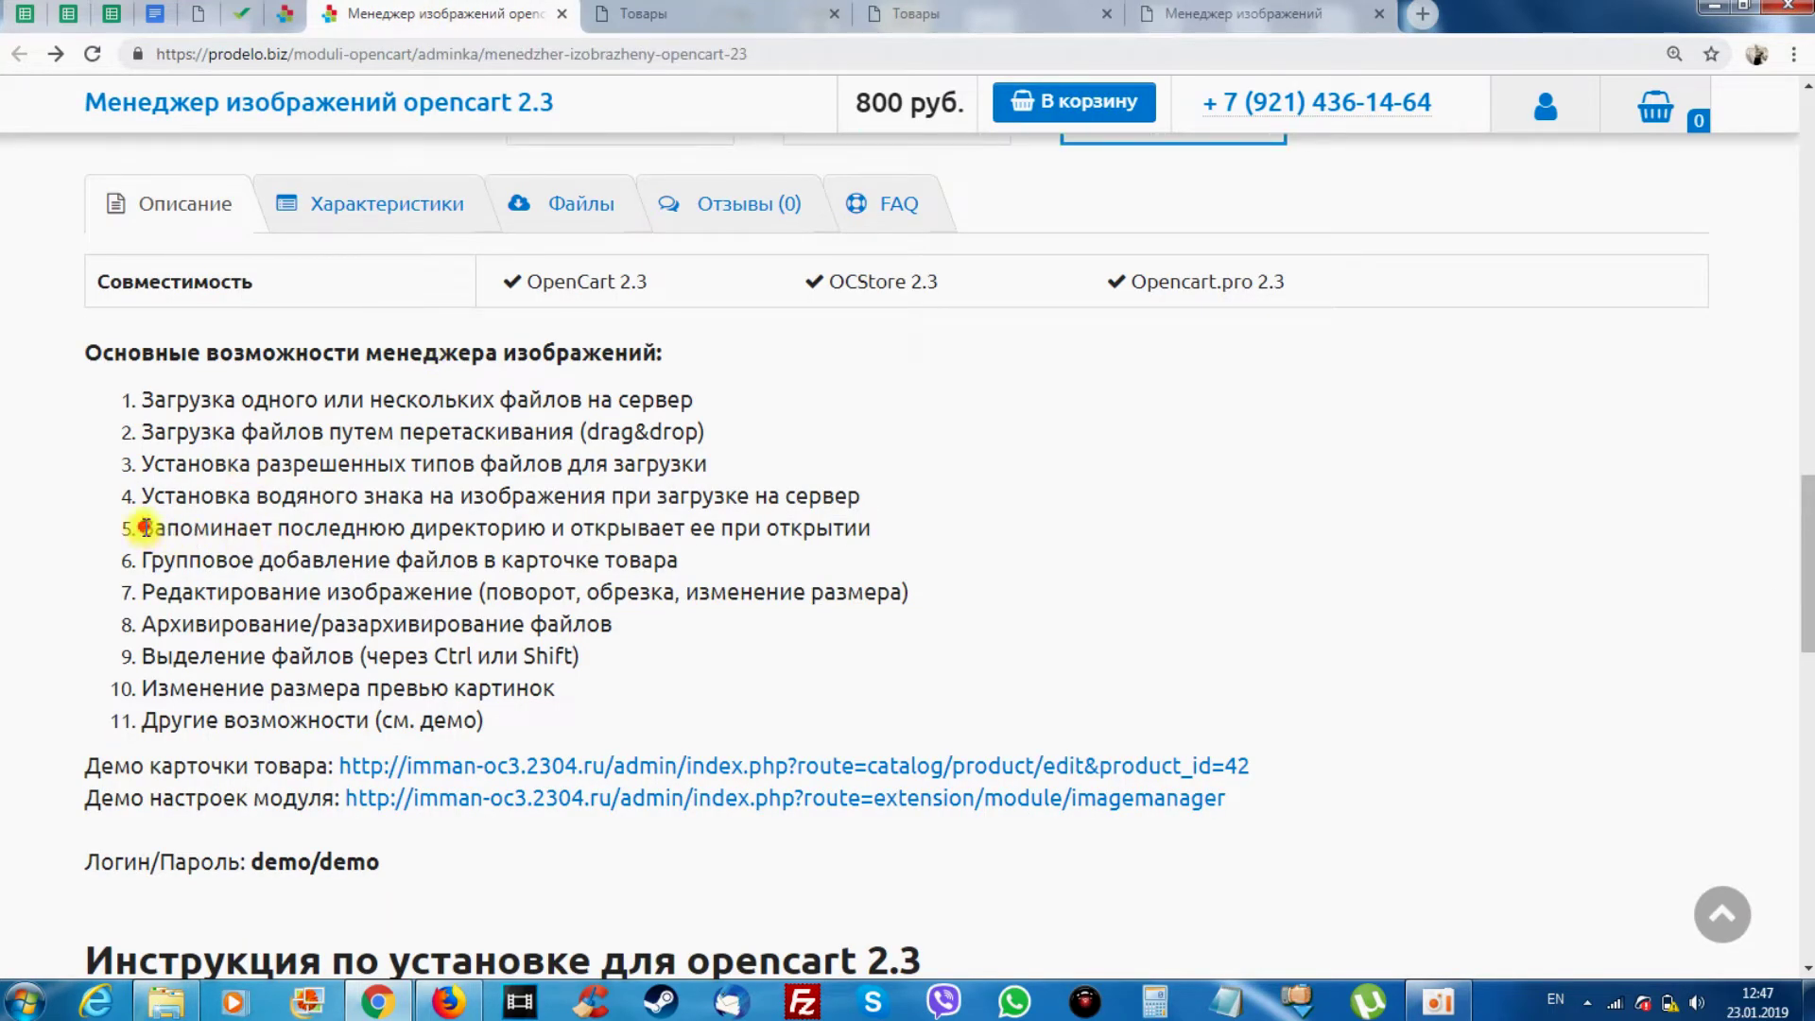
{"action": "left_click_drag", "start_coordinate": [144, 528], "coordinate": [789, 522]}
{"action": "left_click", "coordinate": [1225, 11]}
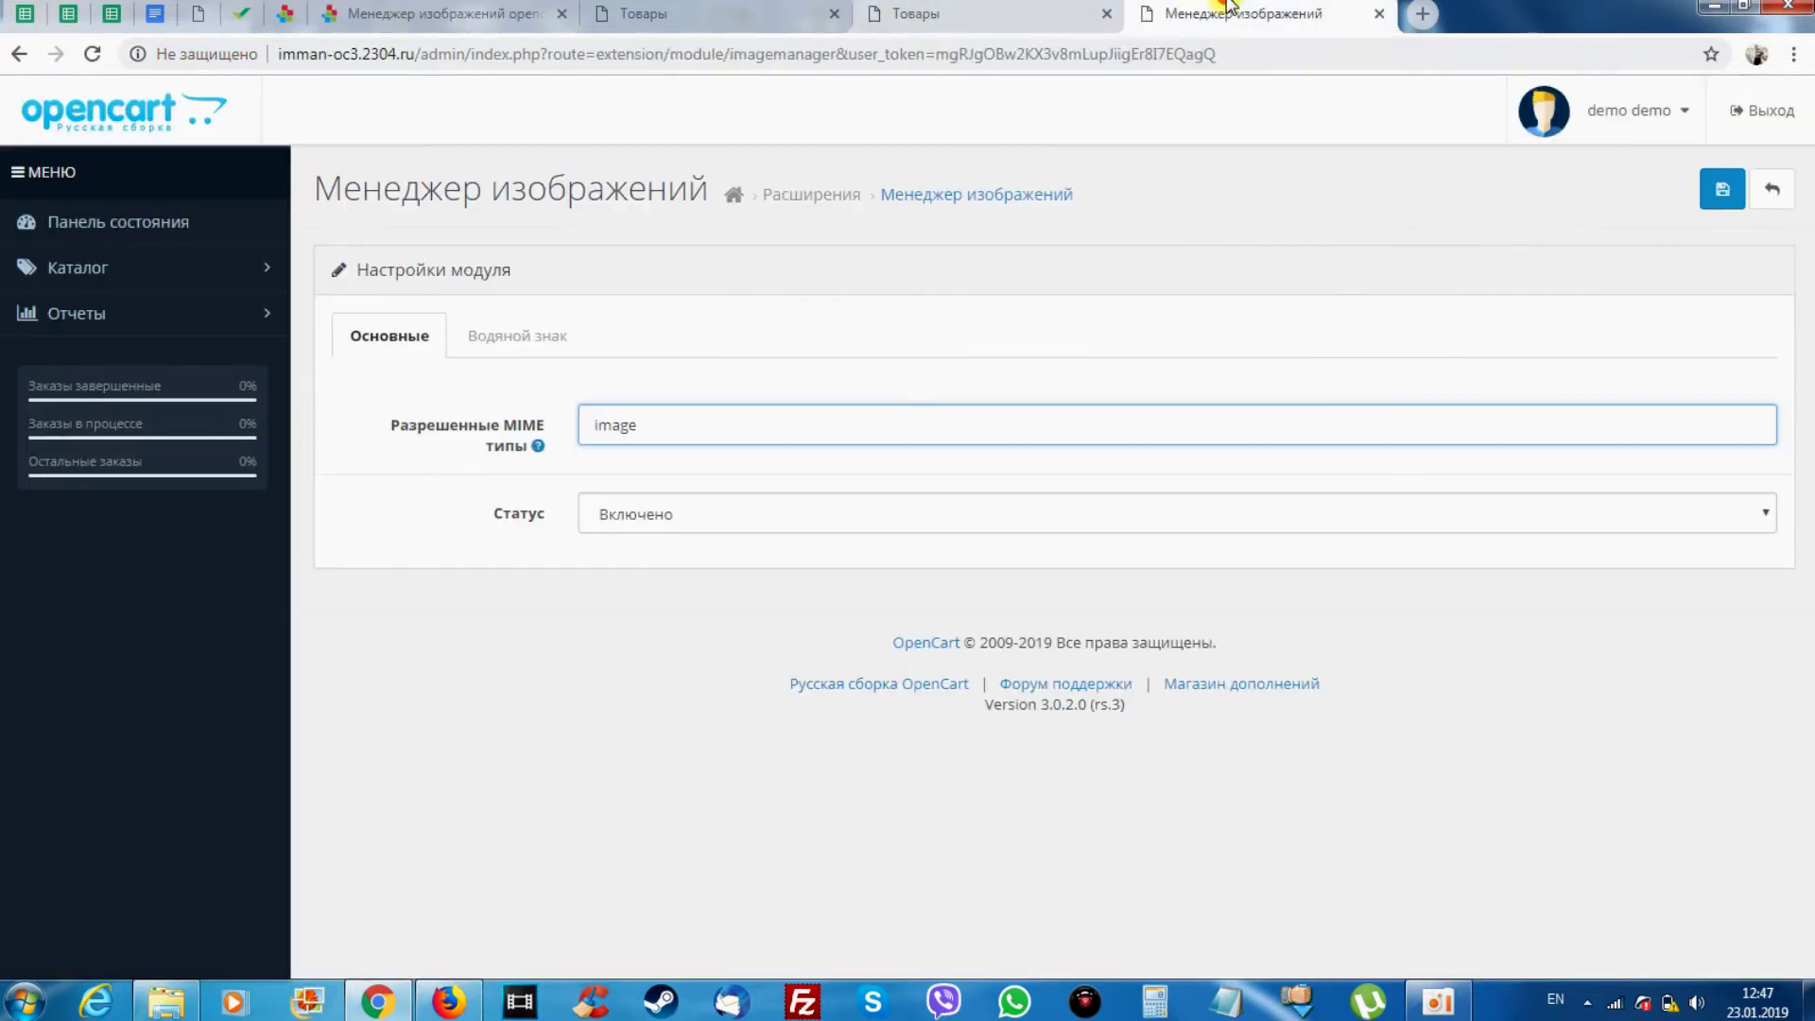
On the demo product page, close the image manager and reopen it from the additional laptop image to demonstrate the remembered directory
{"action": "left_click", "coordinate": [1049, 8]}
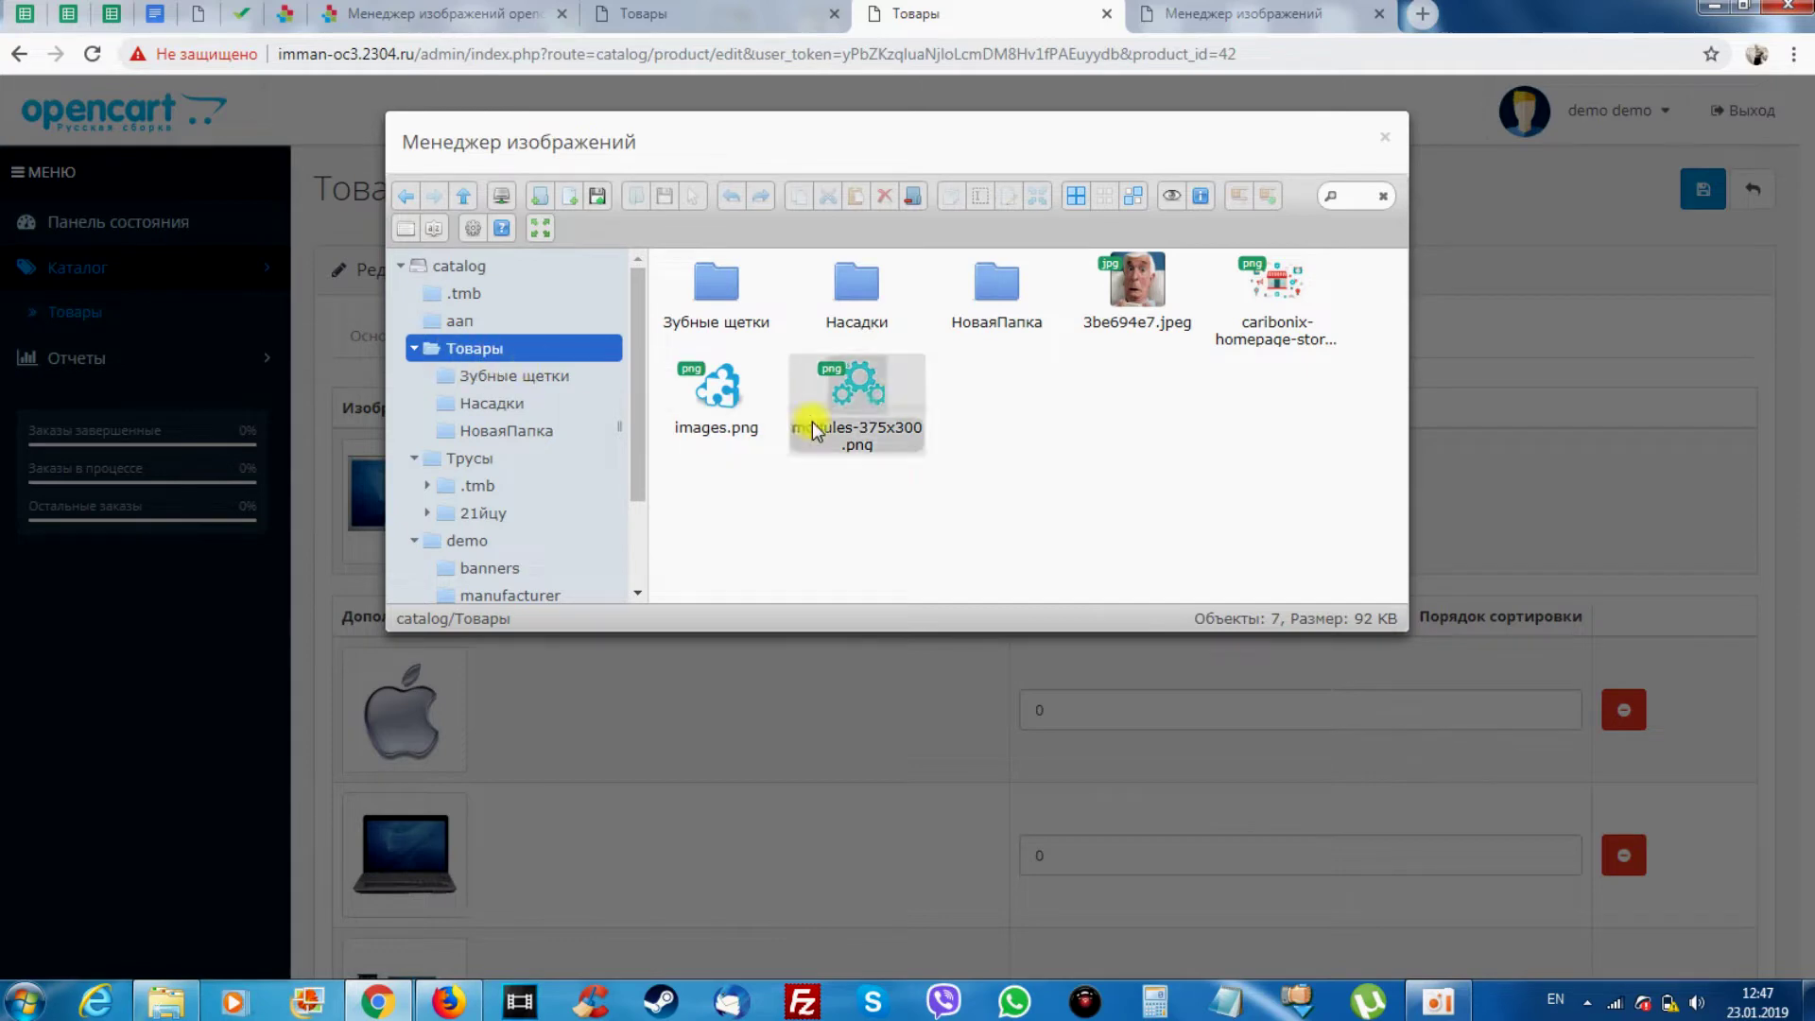
{"action": "left_click", "coordinate": [1389, 140]}
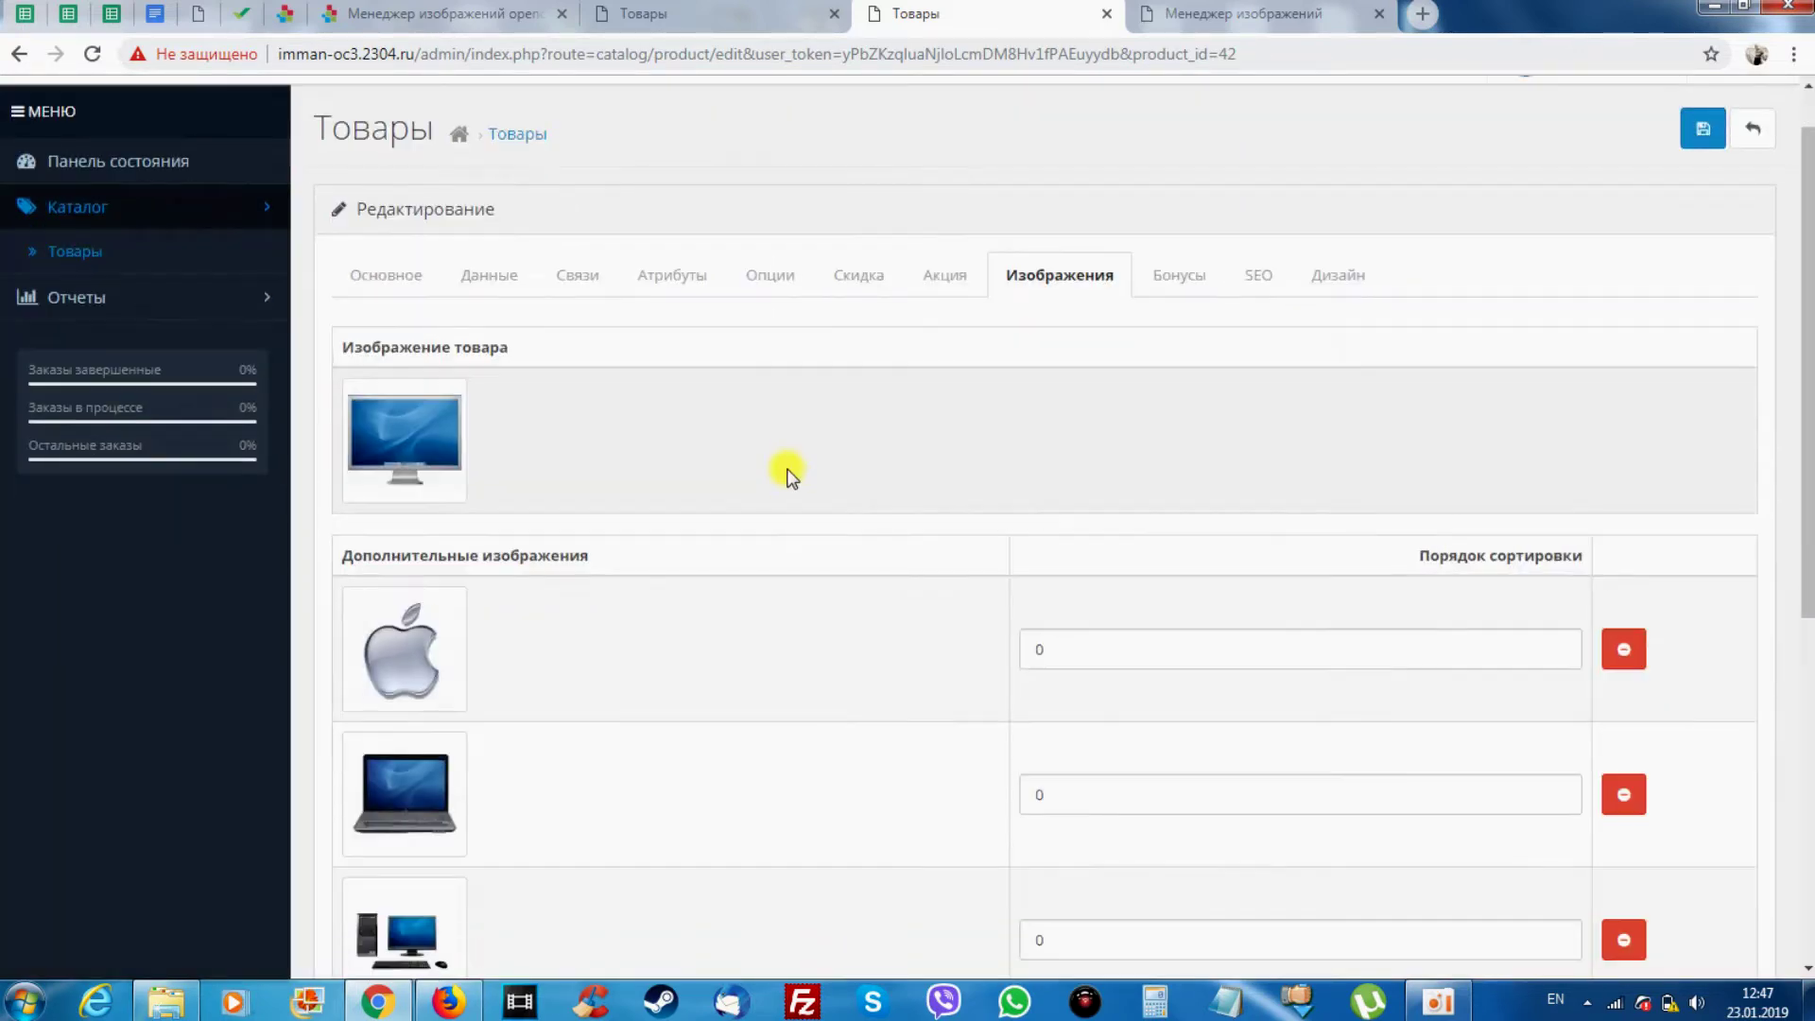
{"action": "scroll", "coordinate": [614, 510], "scroll_direction": "down", "scroll_amount": 3}
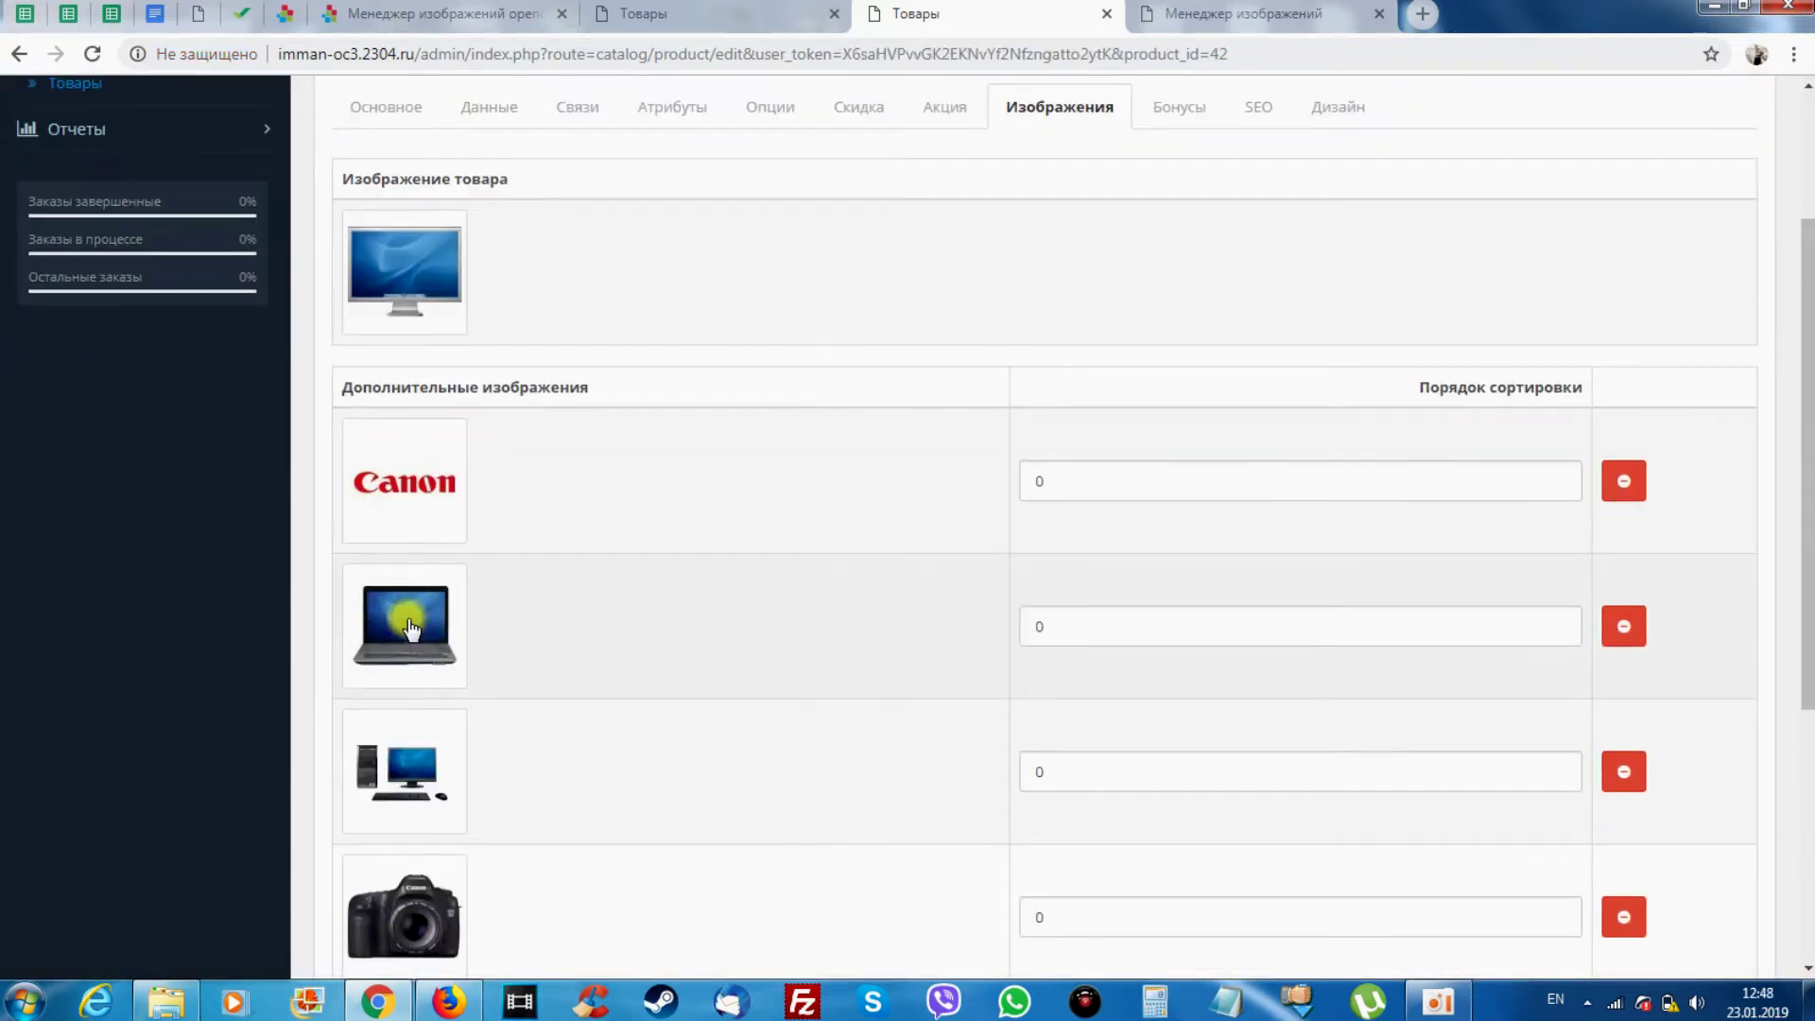
{"action": "left_click", "coordinate": [410, 629]}
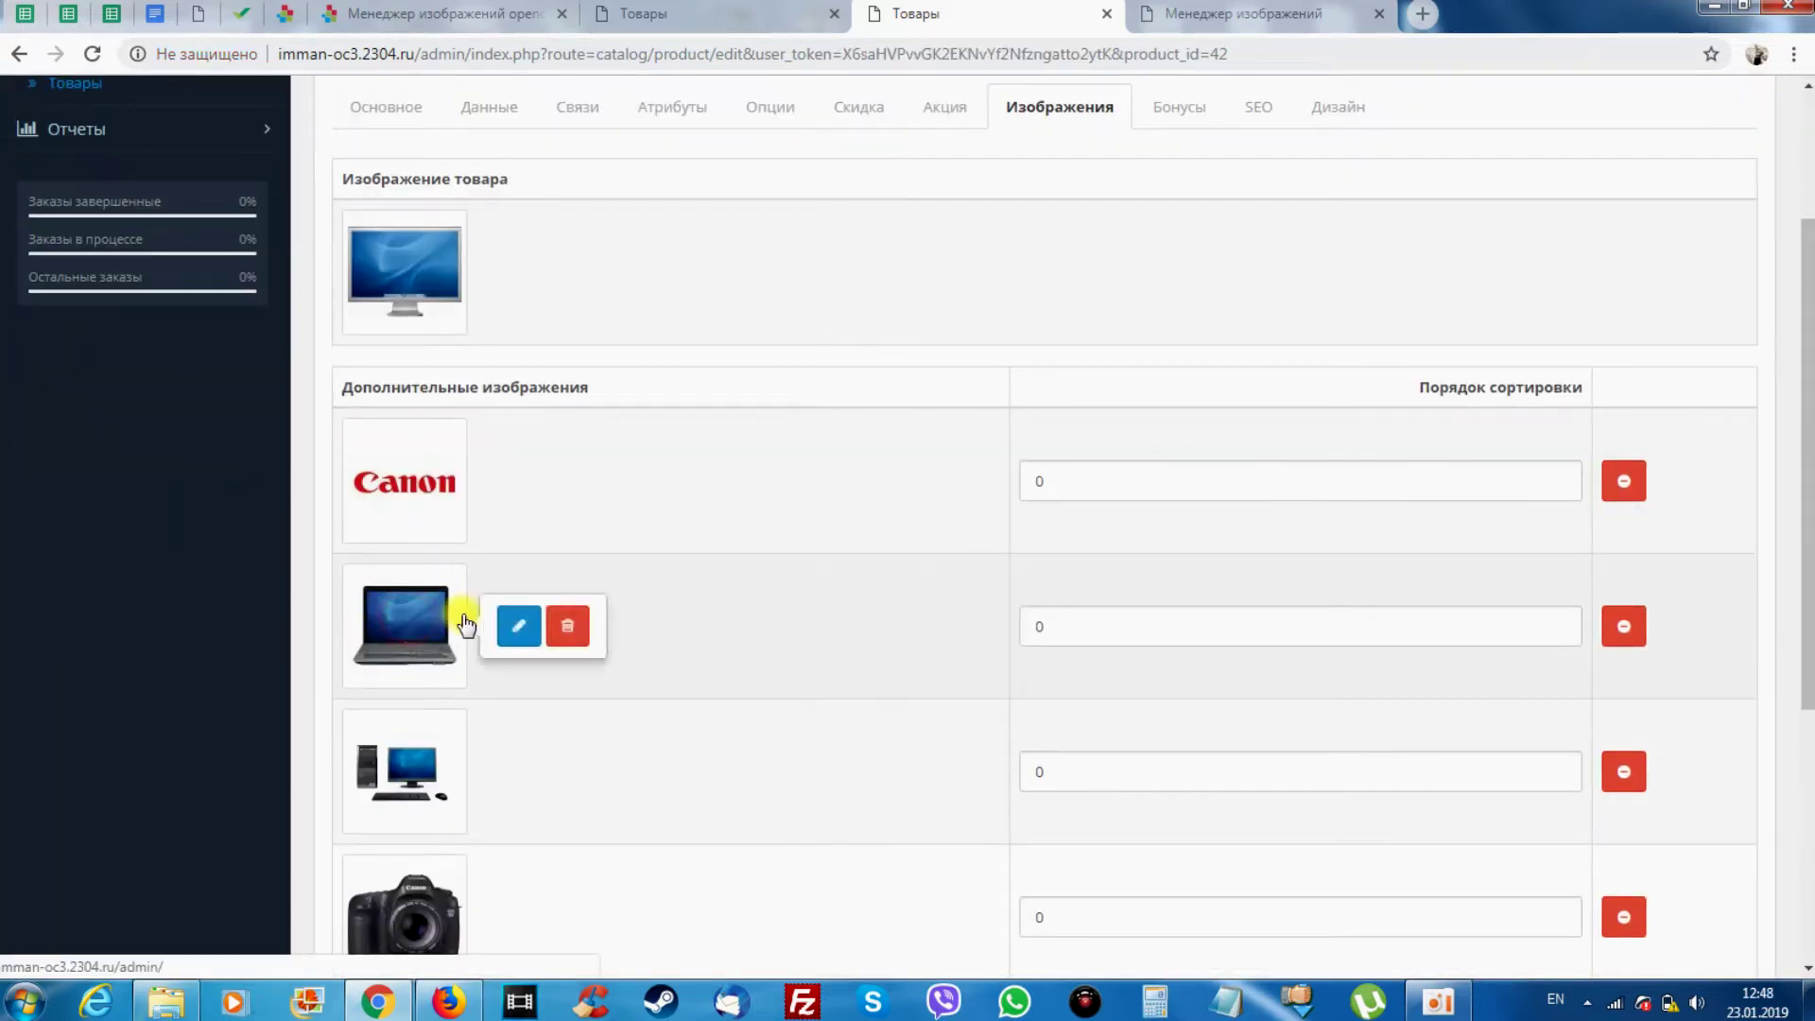
{"action": "left_click", "coordinate": [519, 623]}
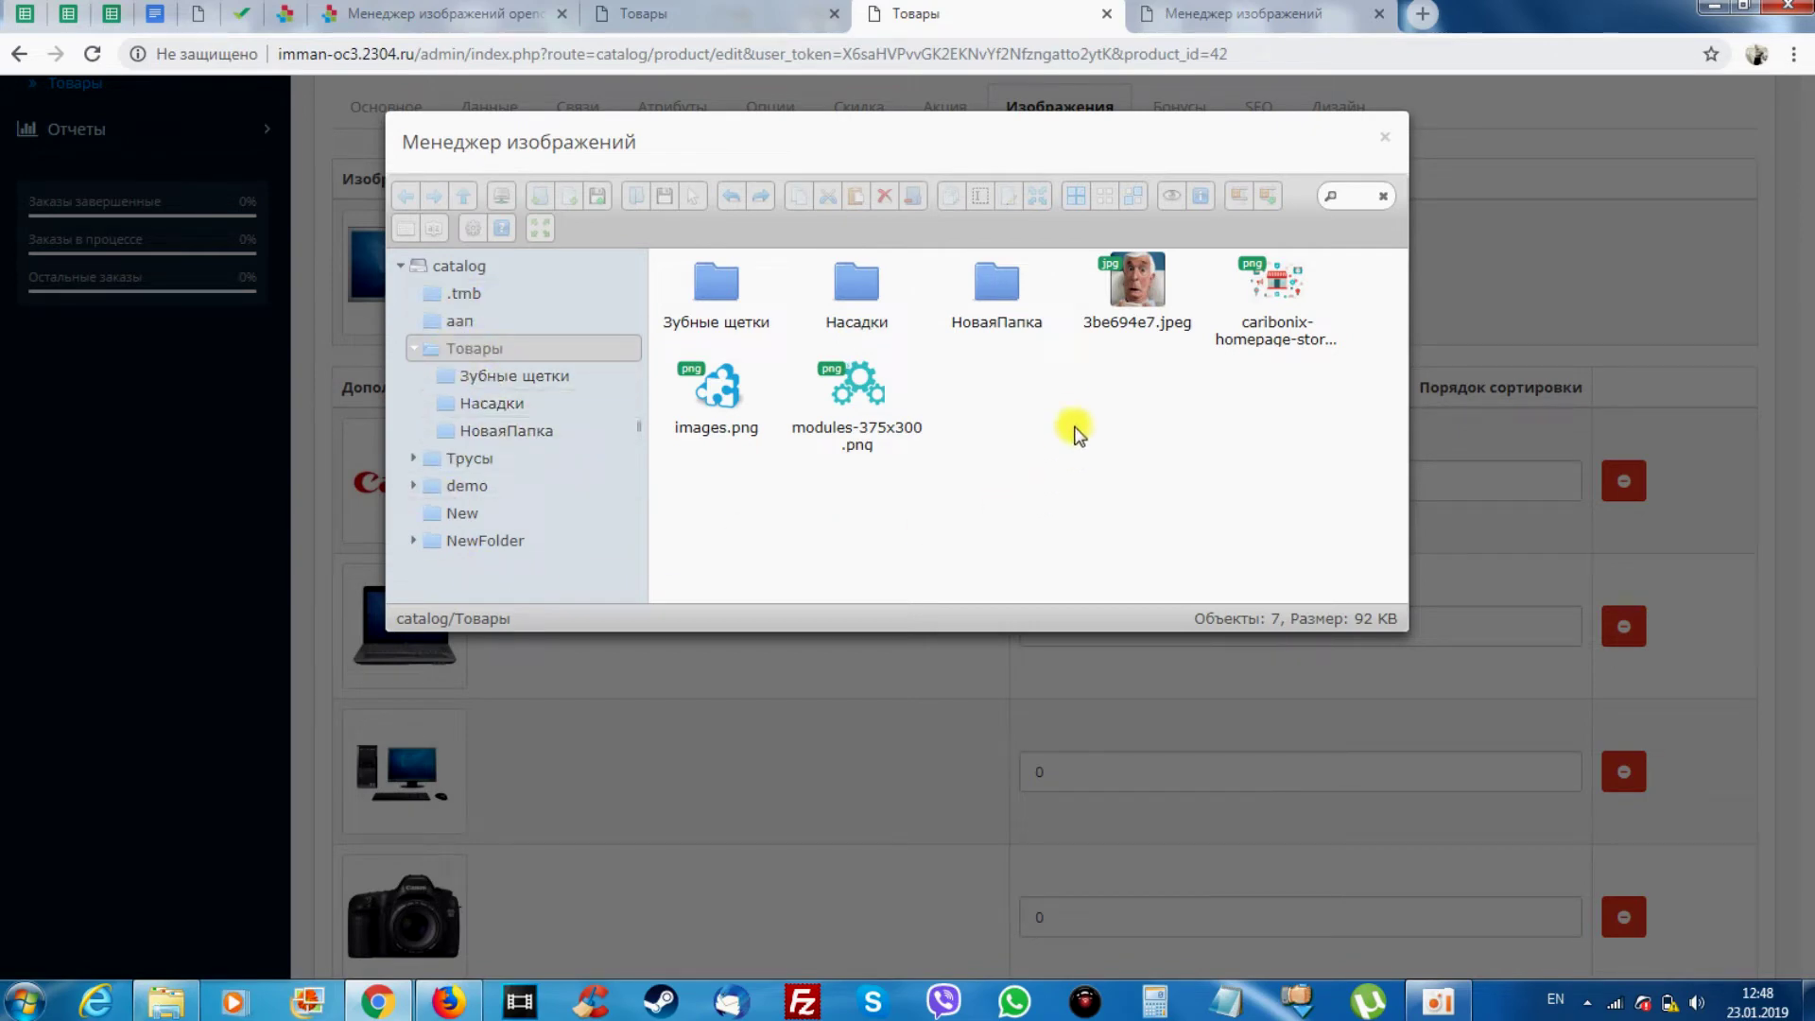
Go back to the module description and read the feature on adding files to the product card in bulk
{"action": "left_click", "coordinate": [434, 15]}
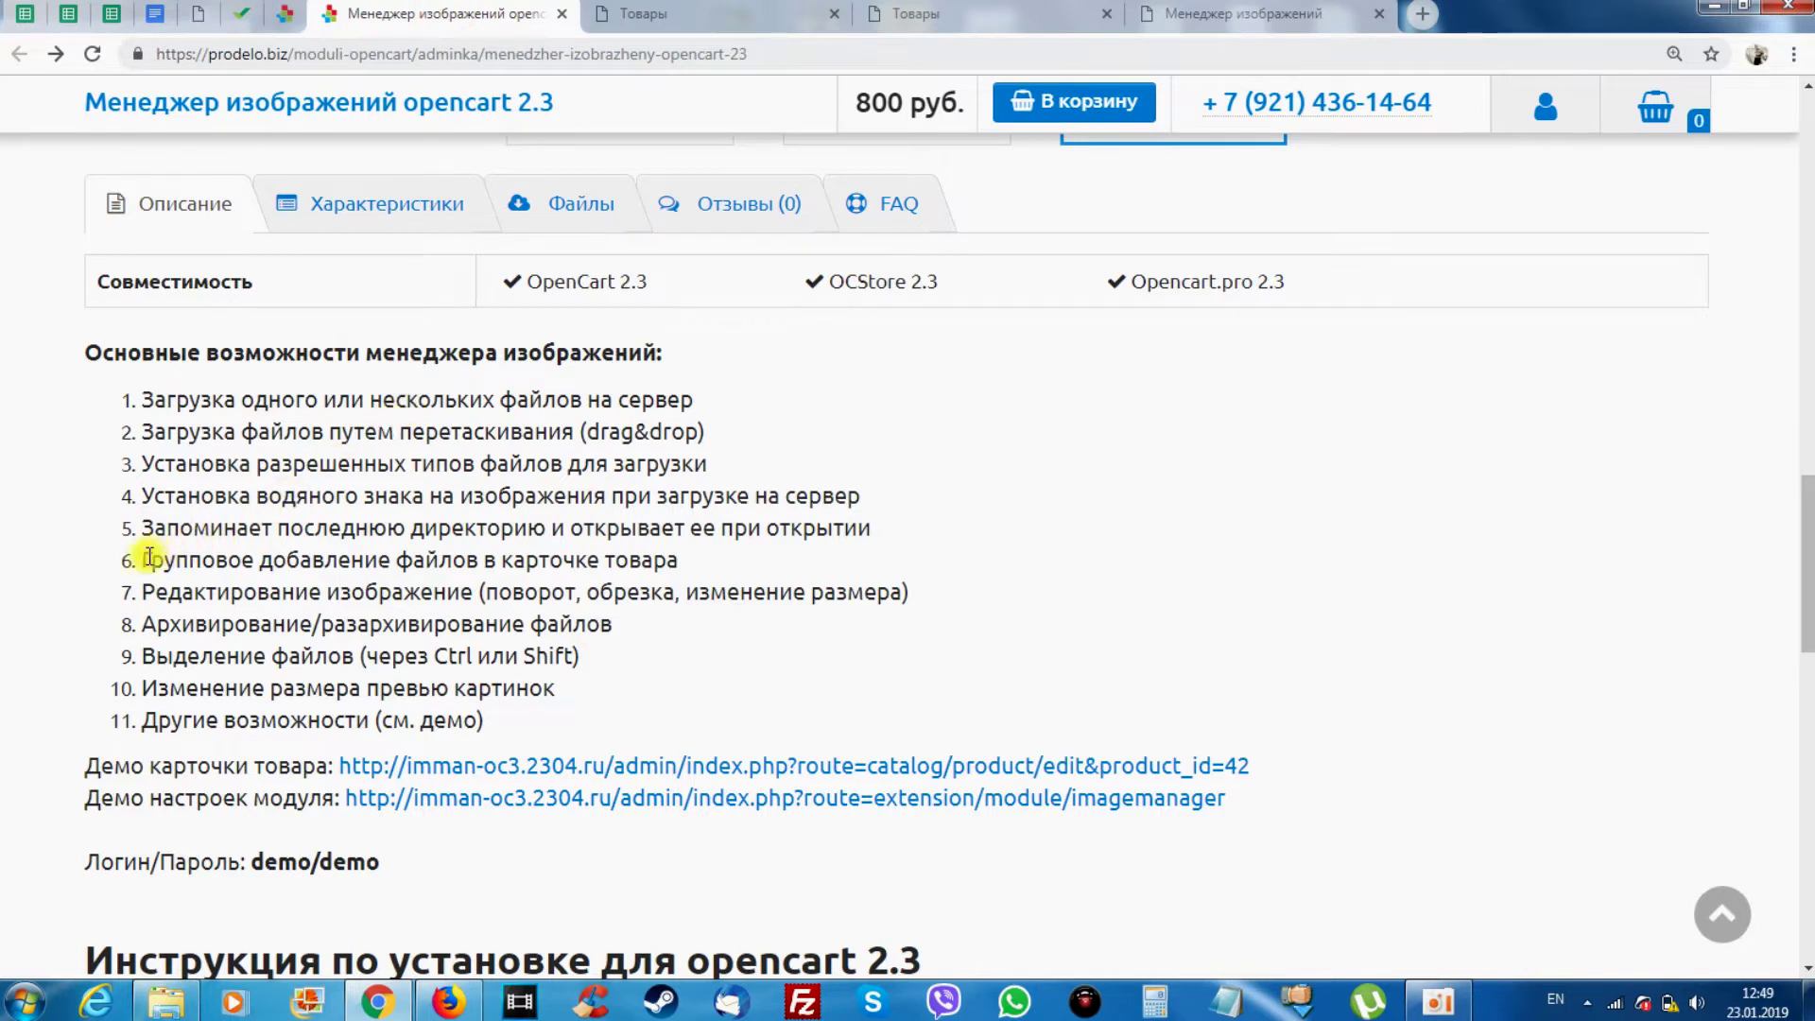
{"action": "left_click_drag", "start_coordinate": [144, 559], "coordinate": [683, 569]}
{"action": "left_click", "coordinate": [702, 563]}
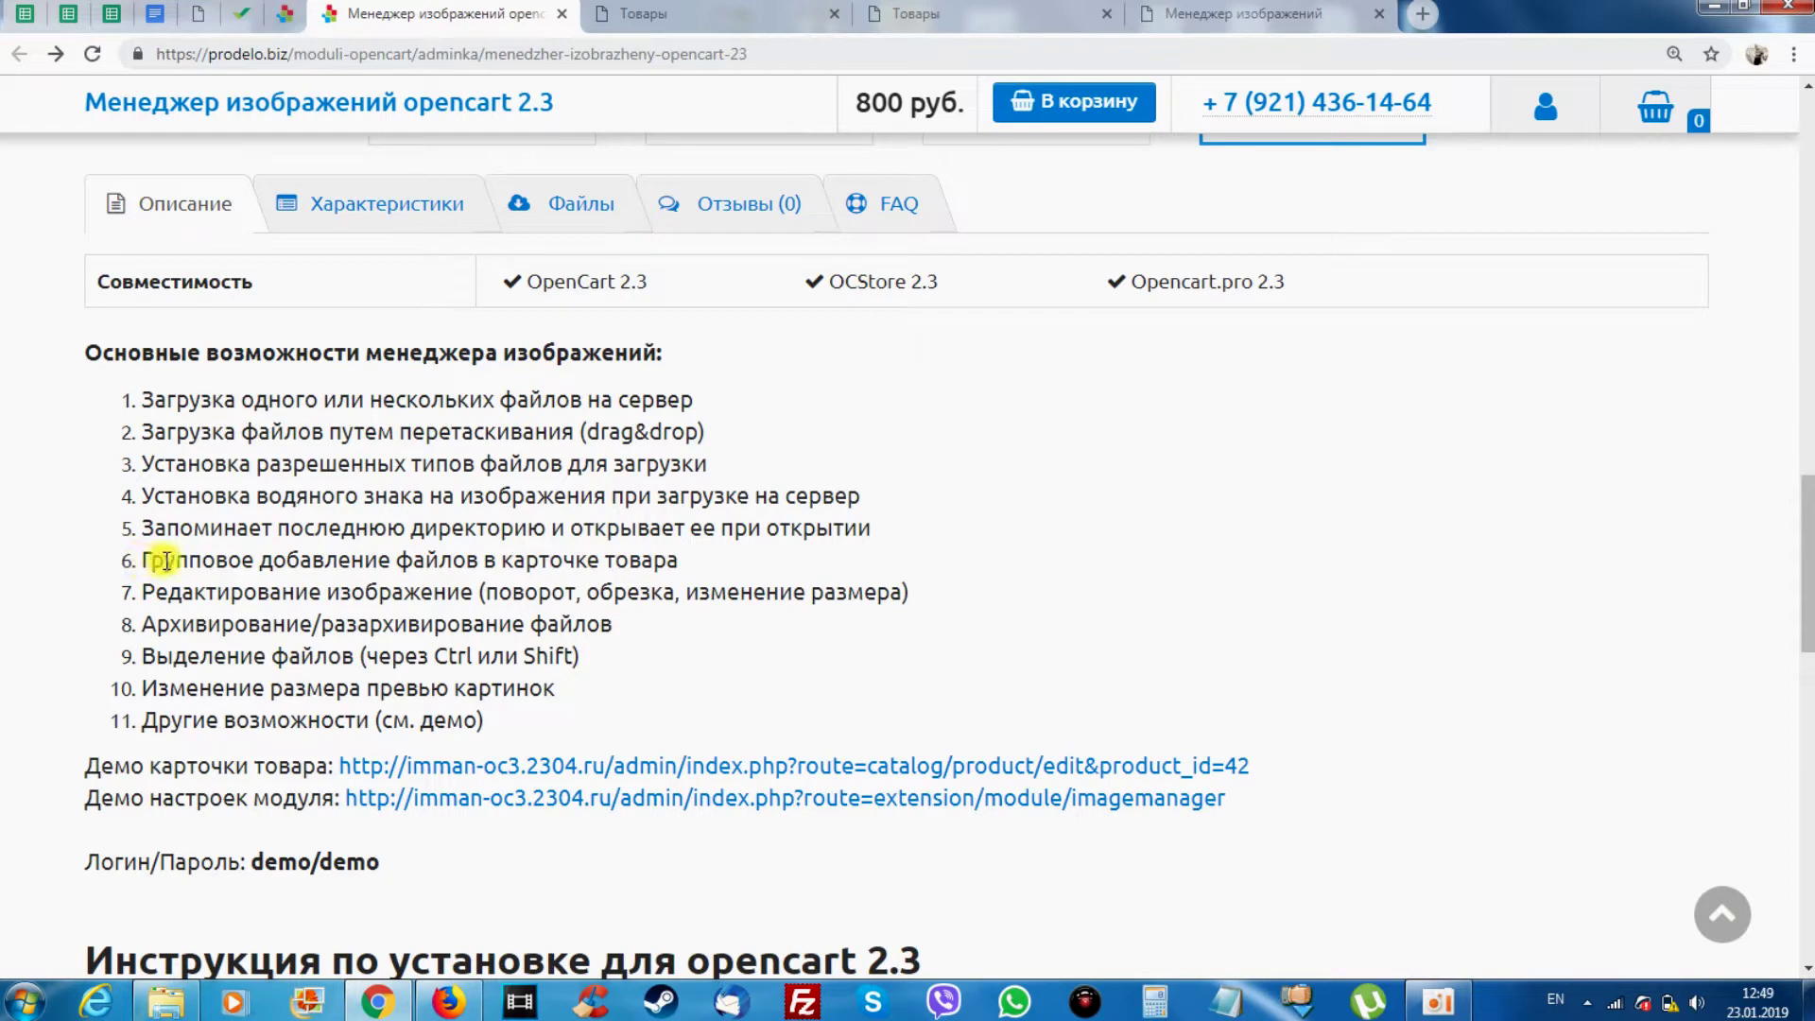
Return to the demo product's images, review the additional images, and open the image manager for adding new ones
{"action": "left_click", "coordinate": [991, 9]}
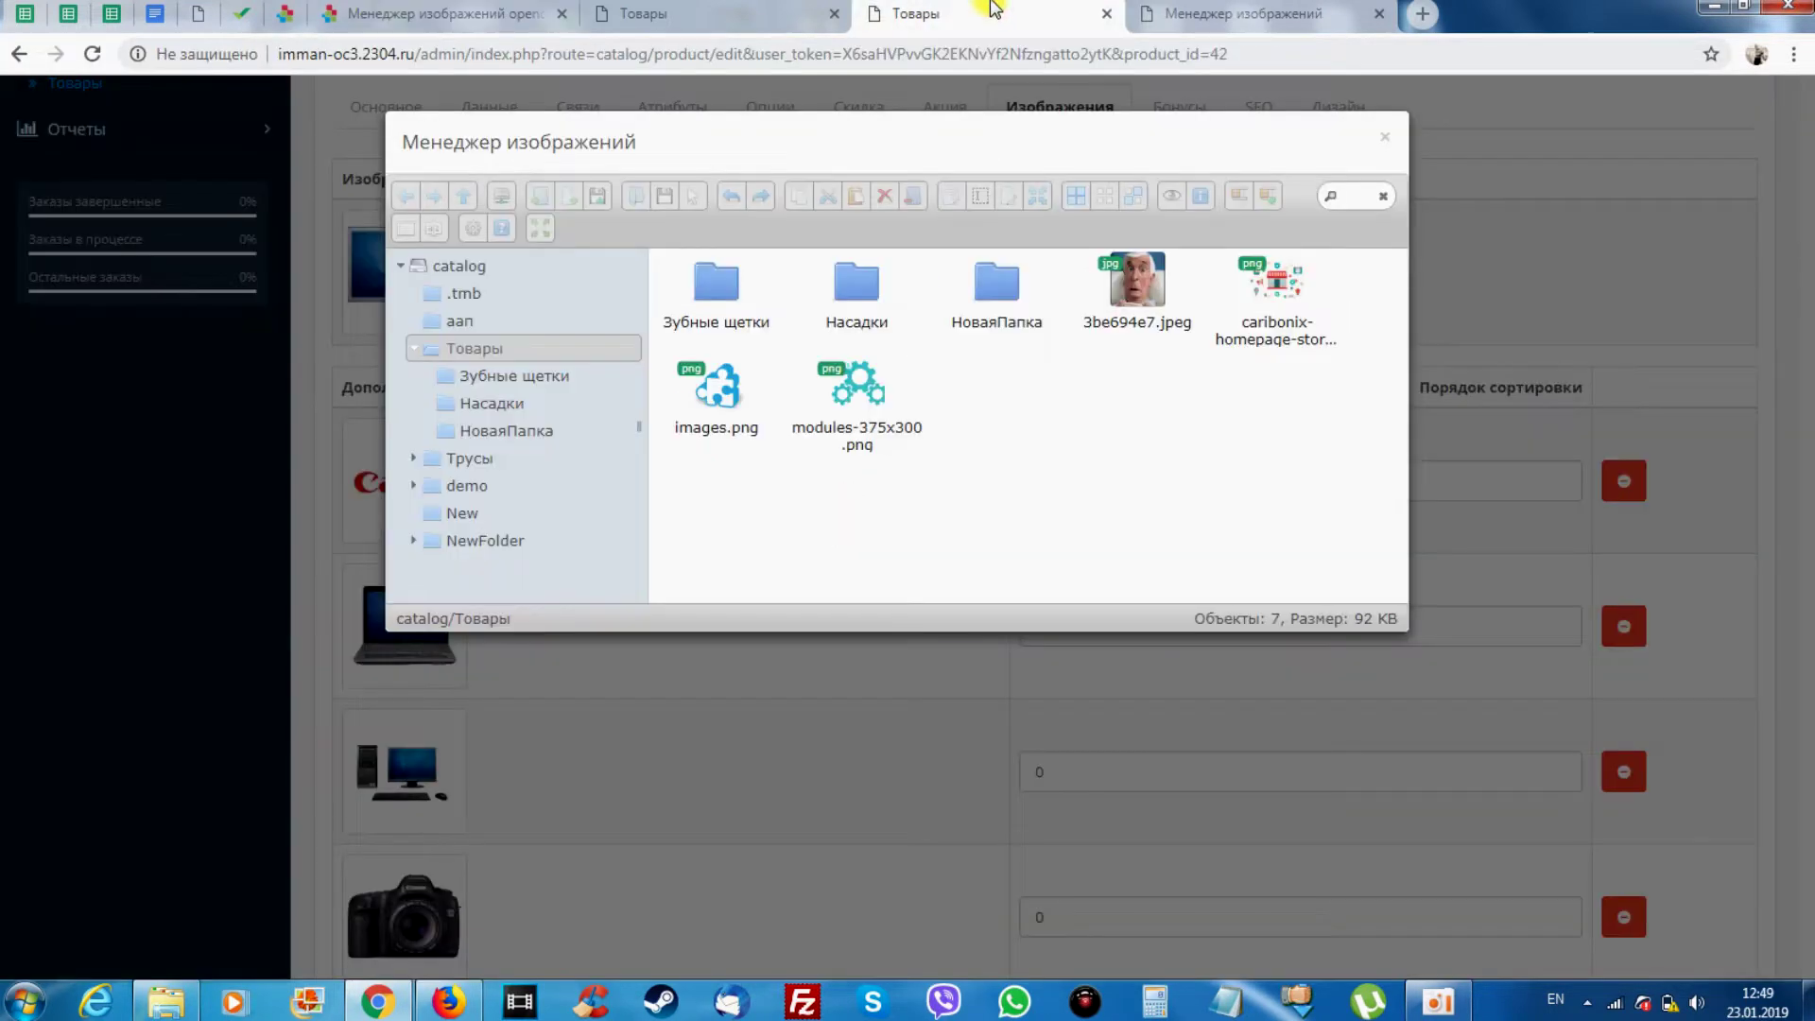
{"action": "left_click", "coordinate": [932, 231]}
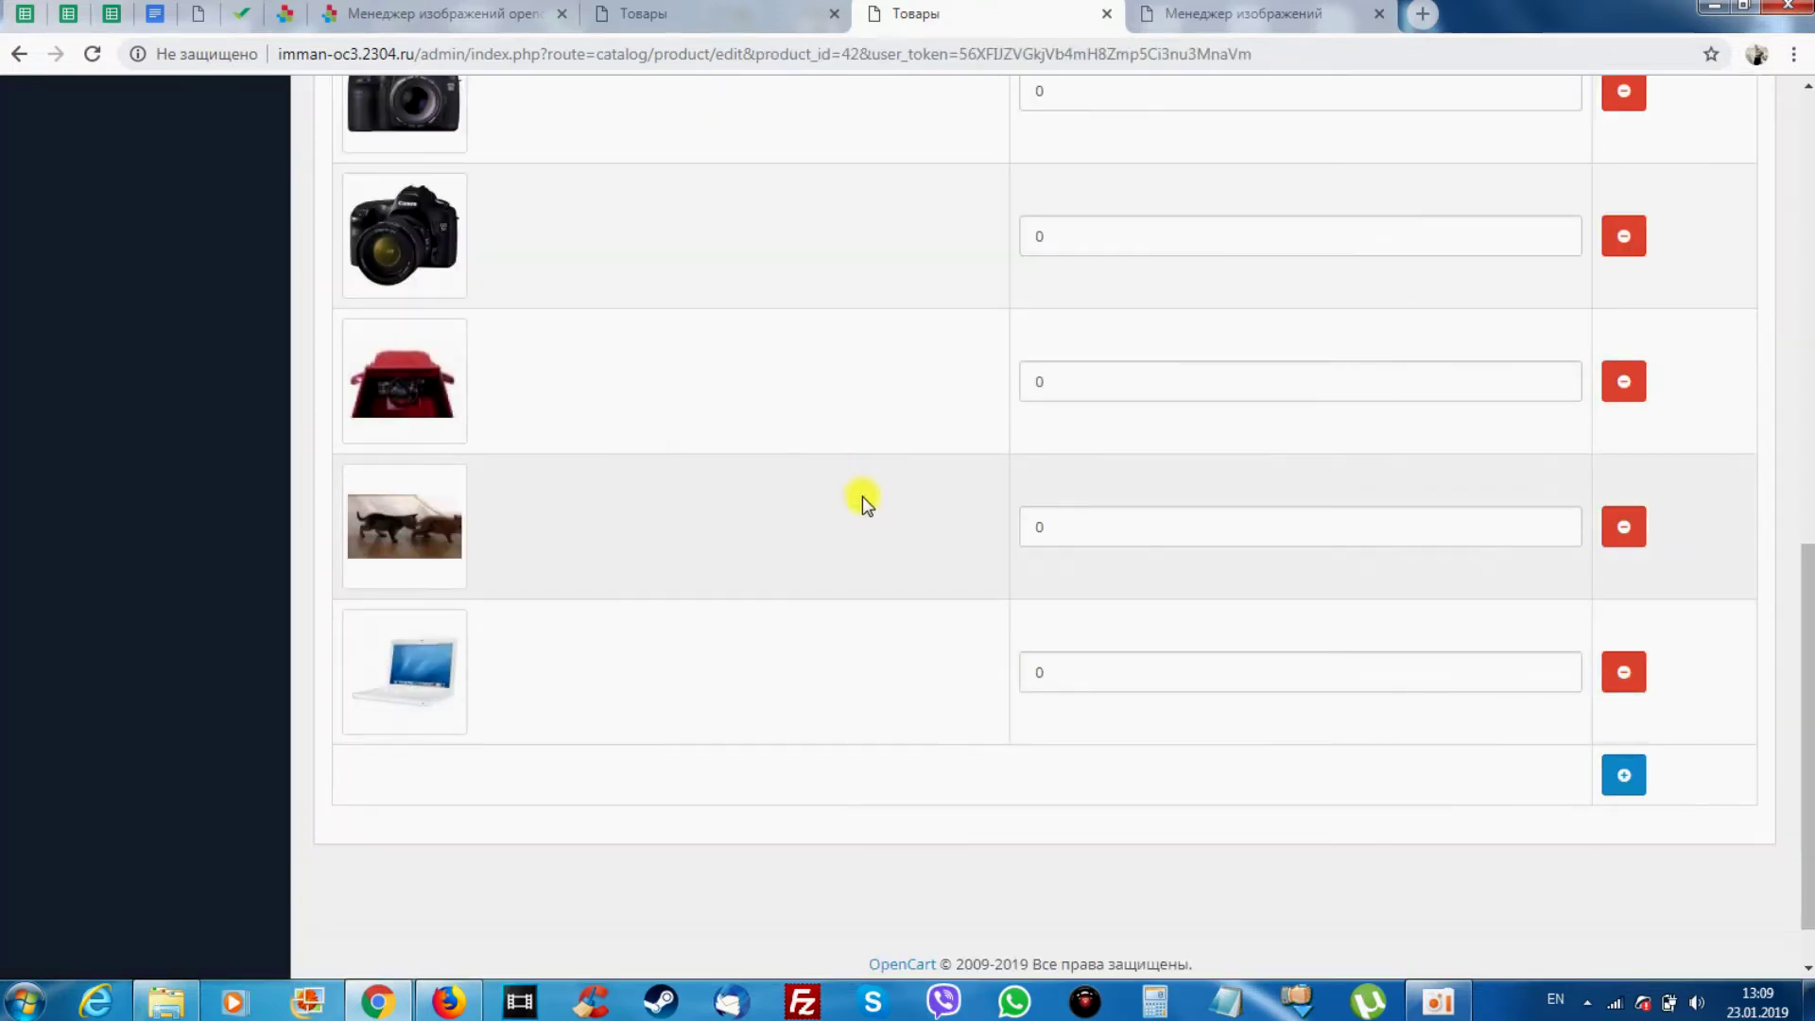
{"action": "scroll", "coordinate": [856, 496], "scroll_direction": "up", "scroll_amount": 8}
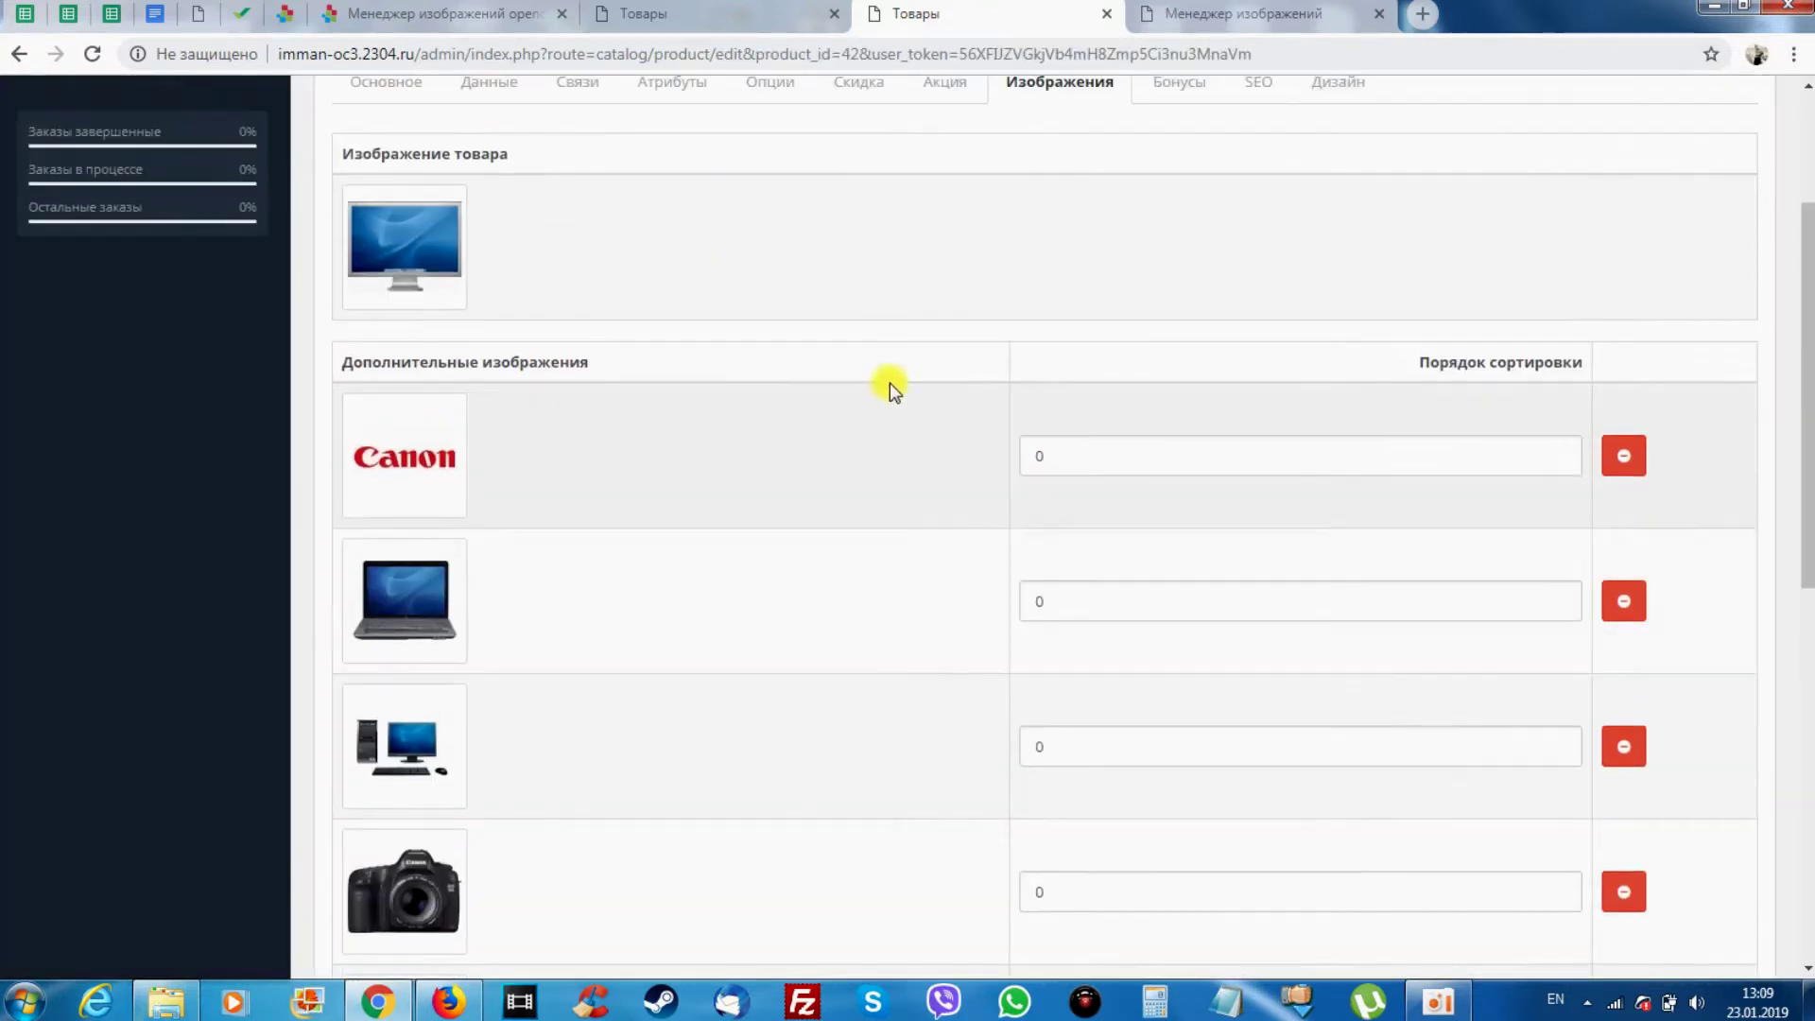
{"action": "scroll", "coordinate": [779, 696], "scroll_direction": "down", "scroll_amount": 8}
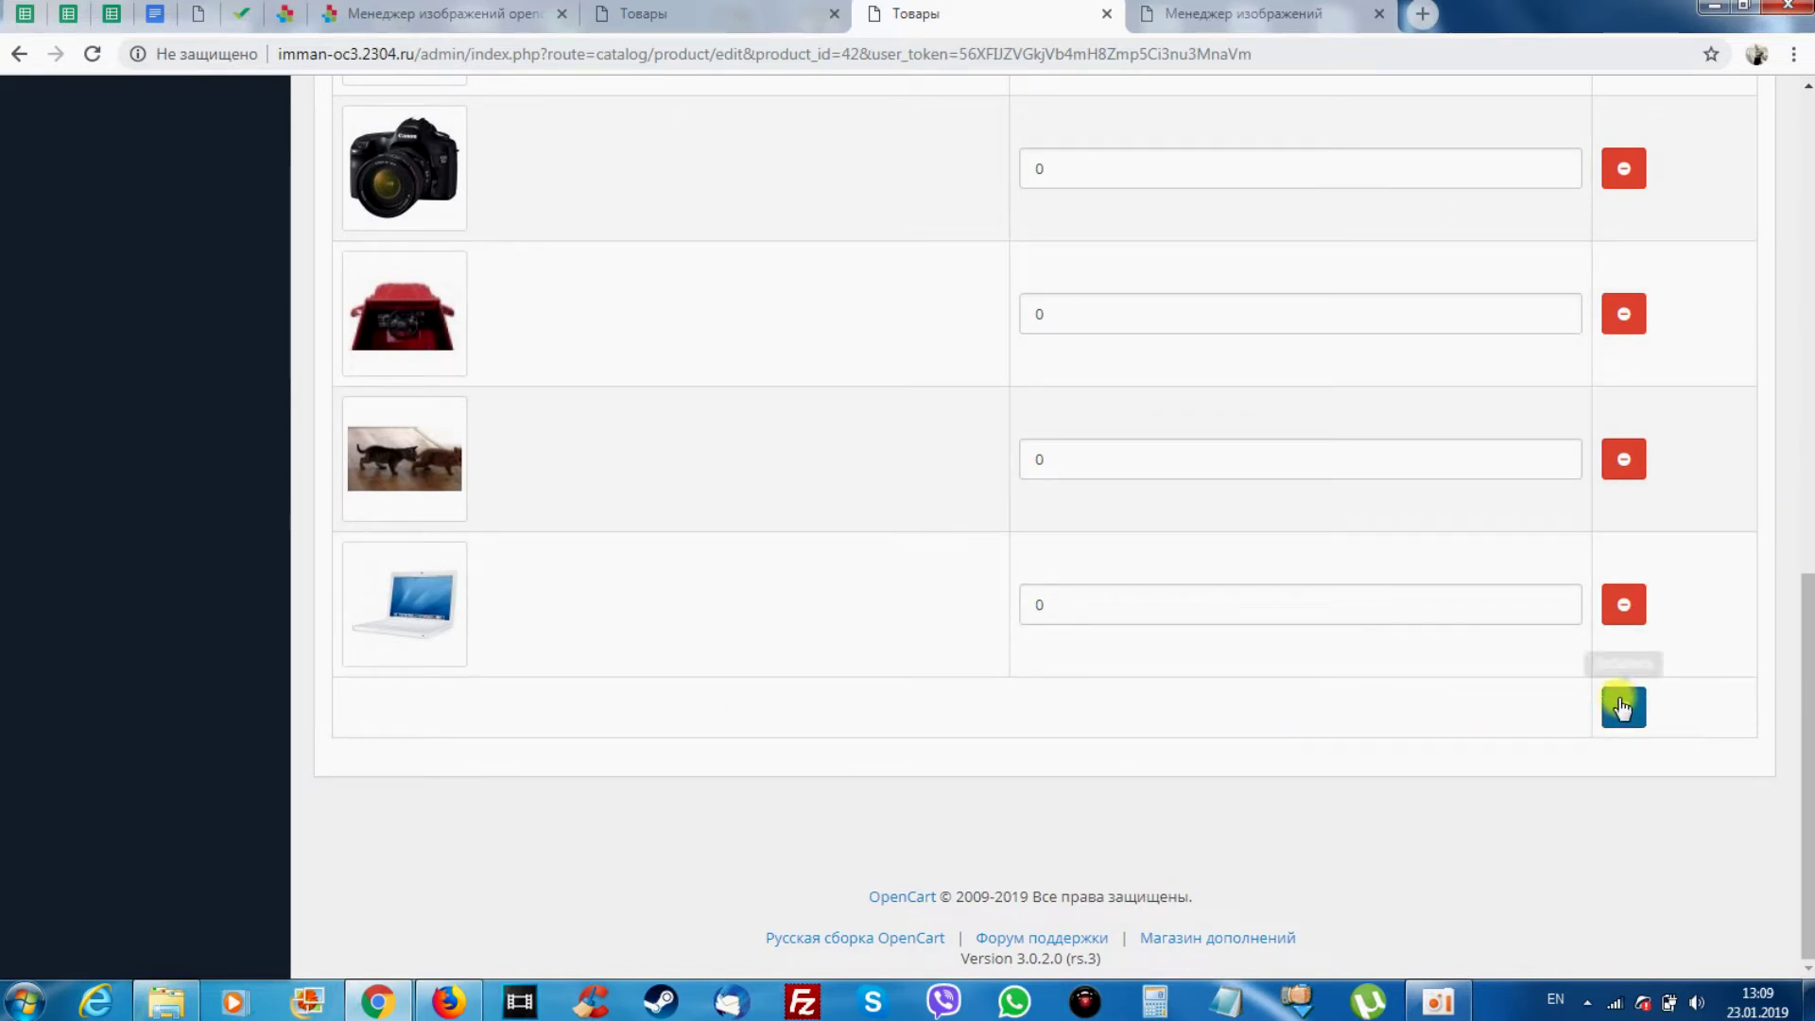
{"action": "left_click", "coordinate": [1622, 707]}
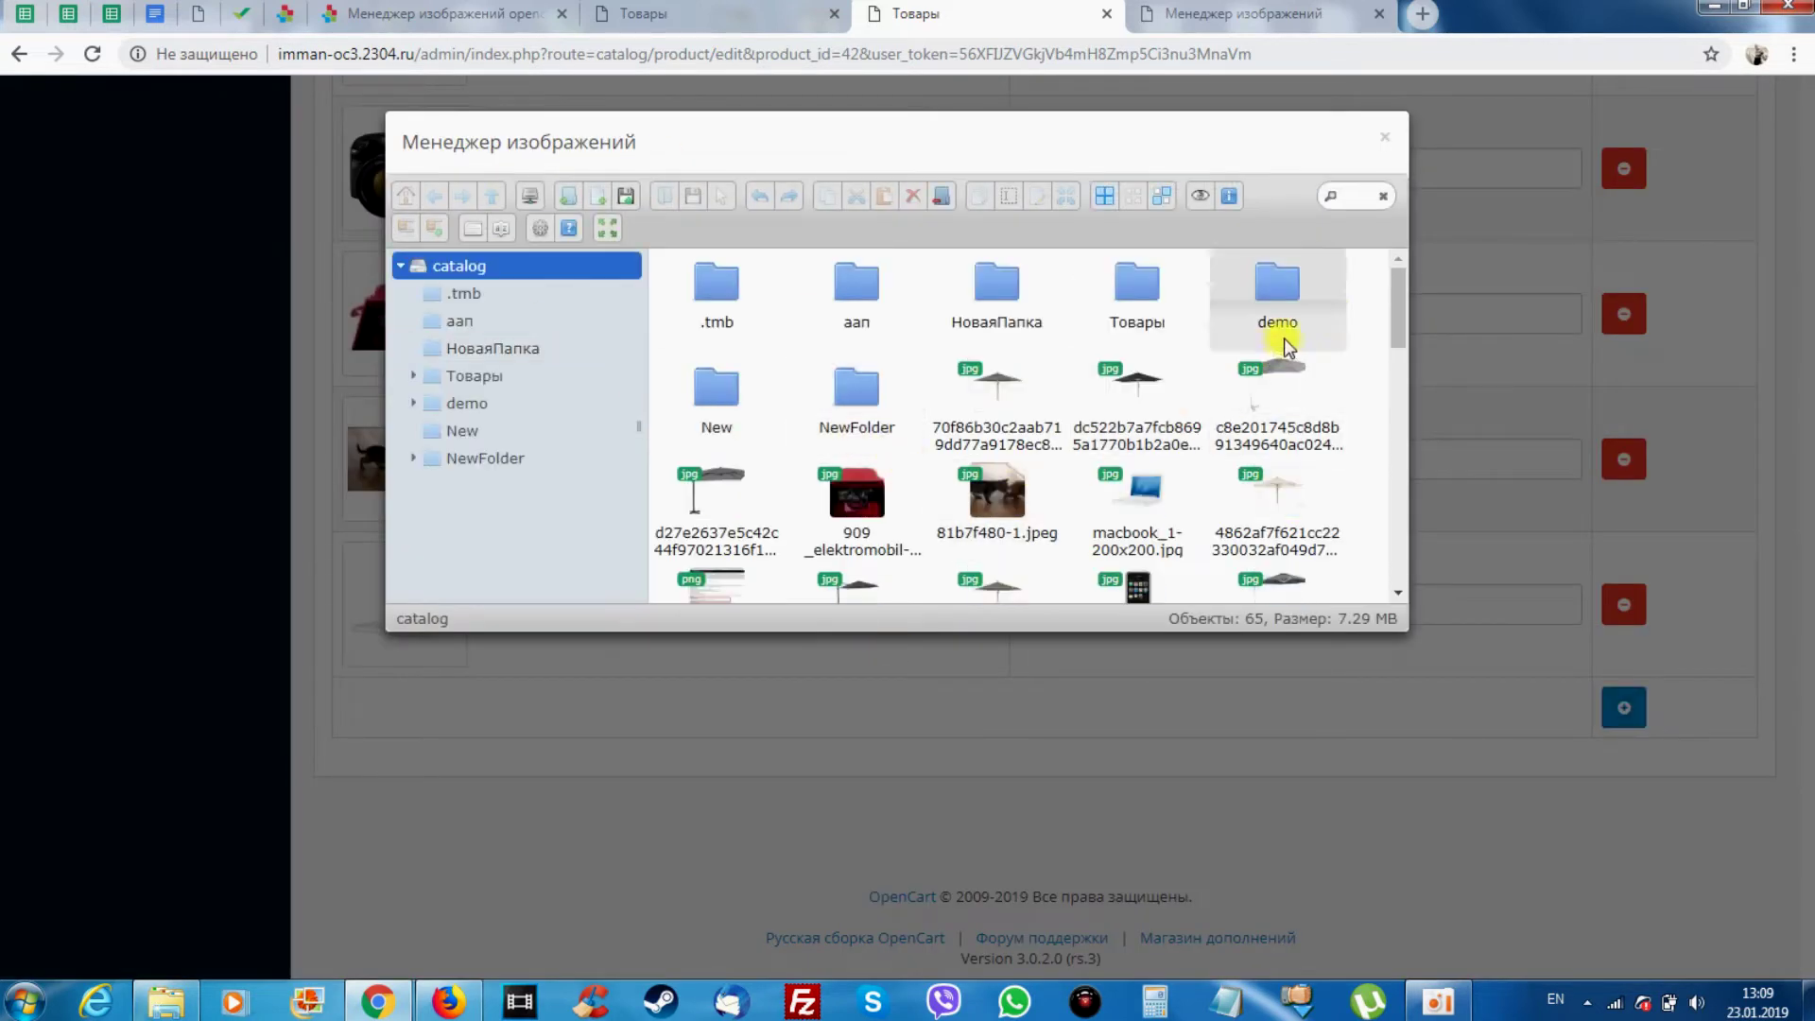
Select the three adjacent catalog images from 81b7f480-1.jpeg through the one after macbook_1-200x200.jpg, and add them together as additional product images
{"action": "left_click_drag", "start_coordinate": [1405, 325], "coordinate": [1403, 317]}
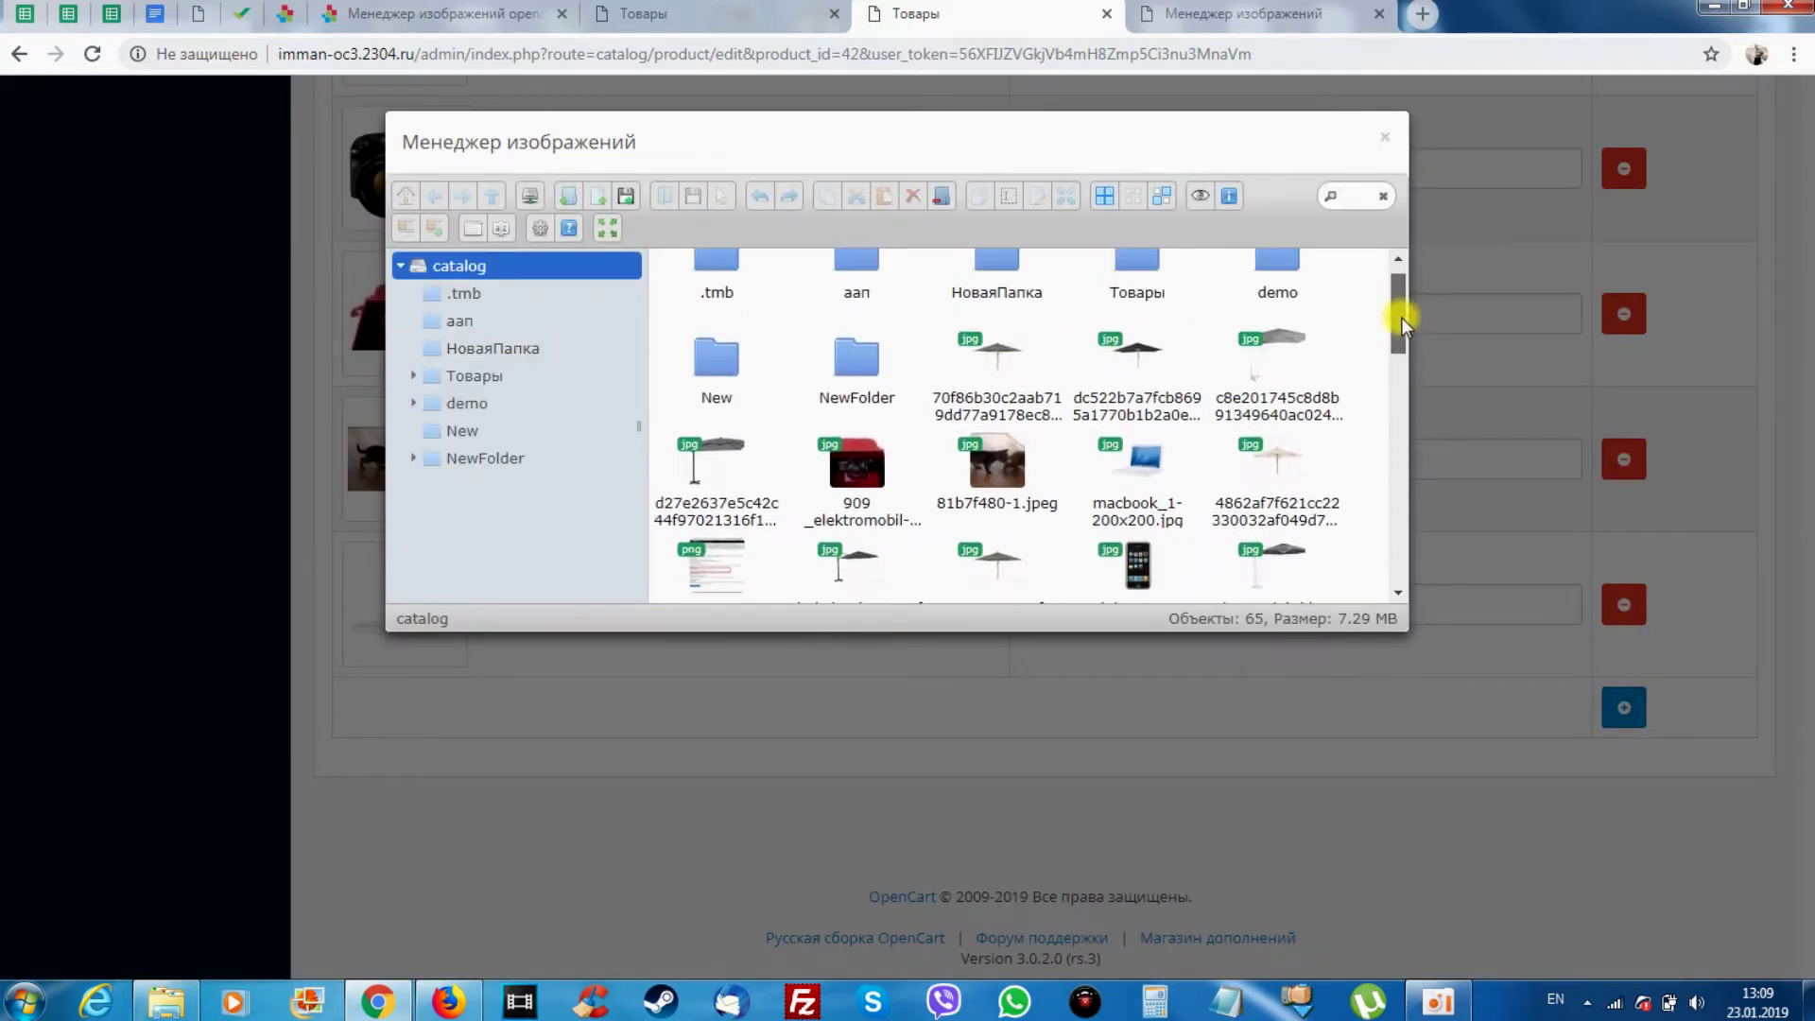
{"action": "left_click", "coordinate": [986, 469]}
{"action": "left_click", "coordinate": [1234, 459], "text": "shift"}
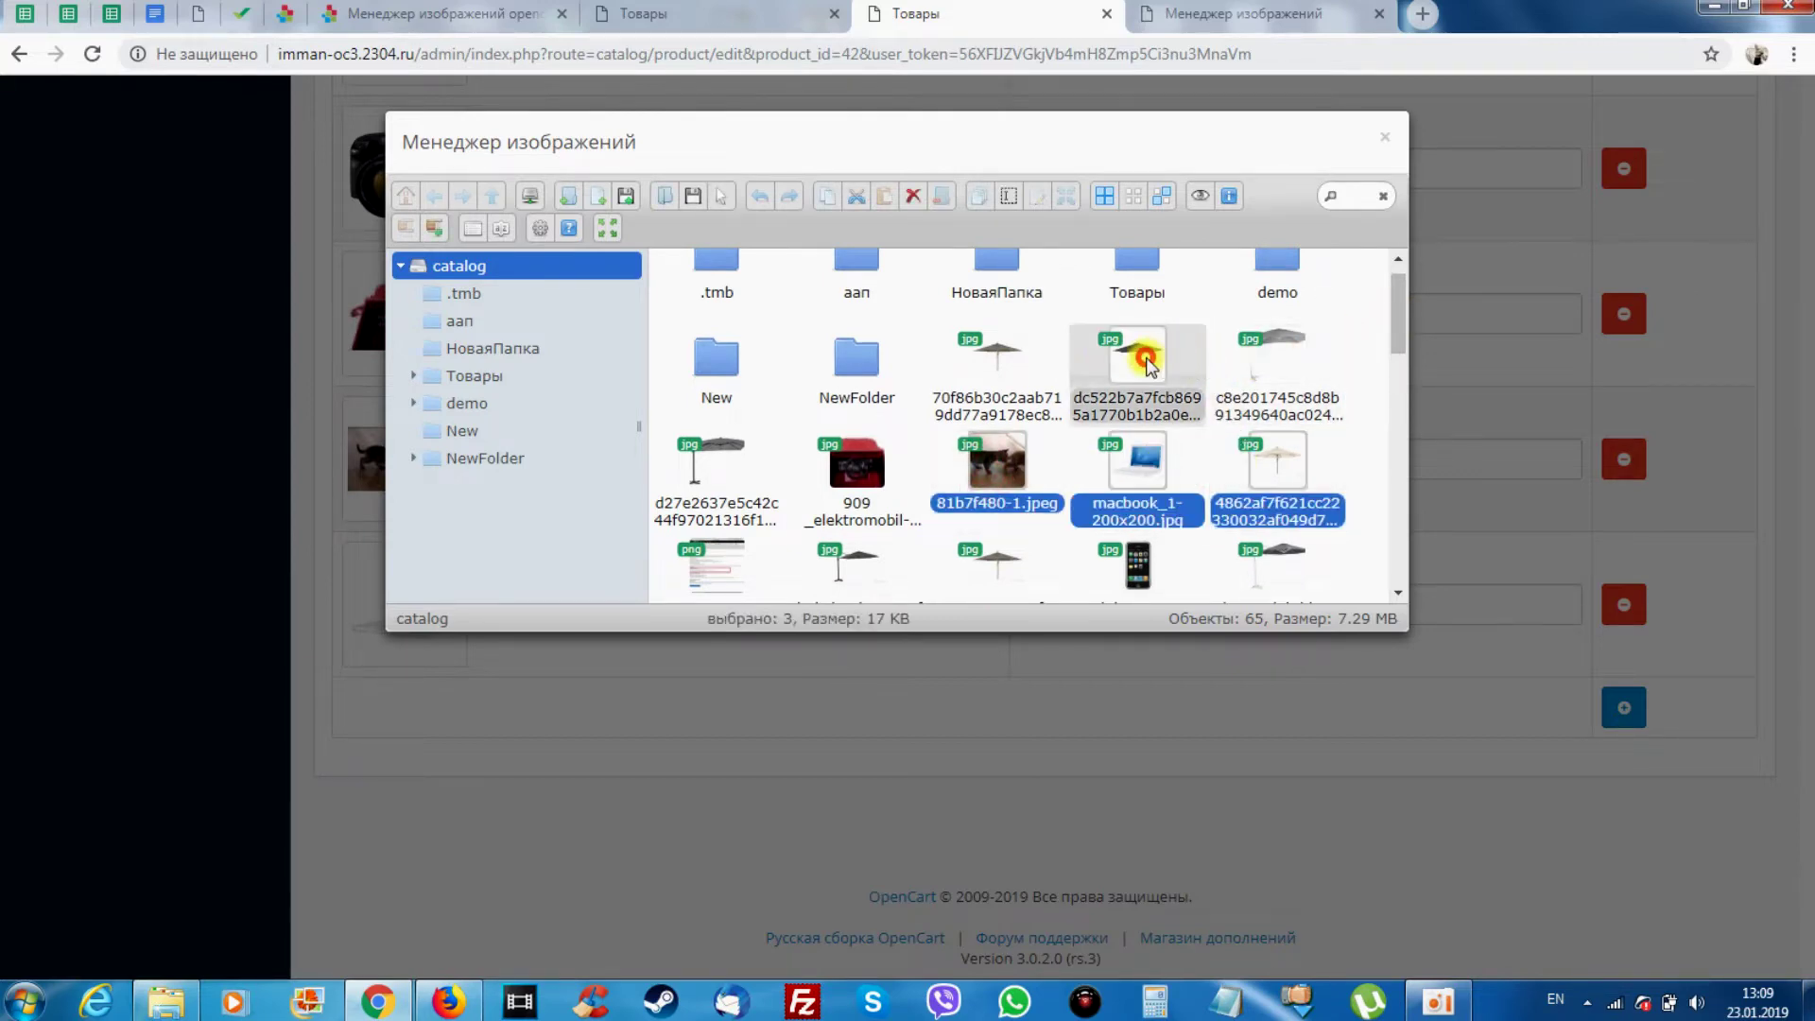
{"action": "left_click", "coordinate": [1150, 366], "text": "shift"}
{"action": "left_click", "coordinate": [1041, 451]}
{"action": "left_click", "coordinate": [1248, 464], "text": "shift"}
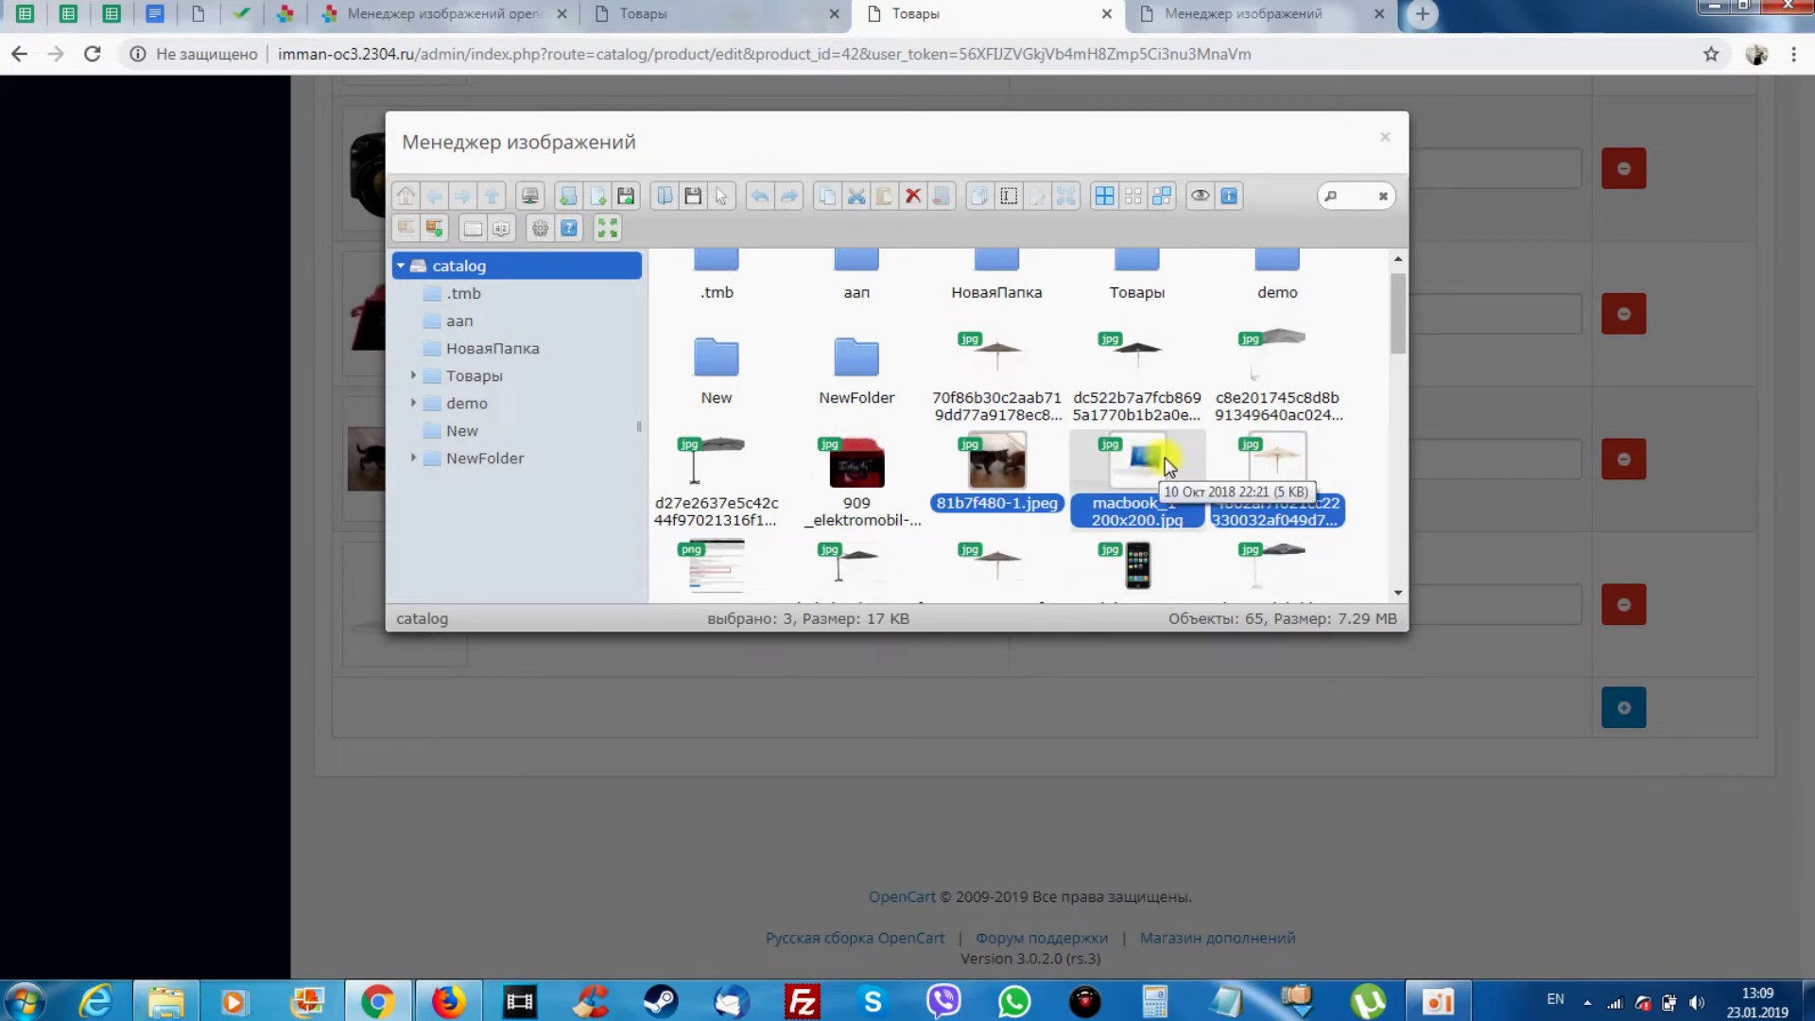
{"action": "right_click", "coordinate": [1137, 460]}
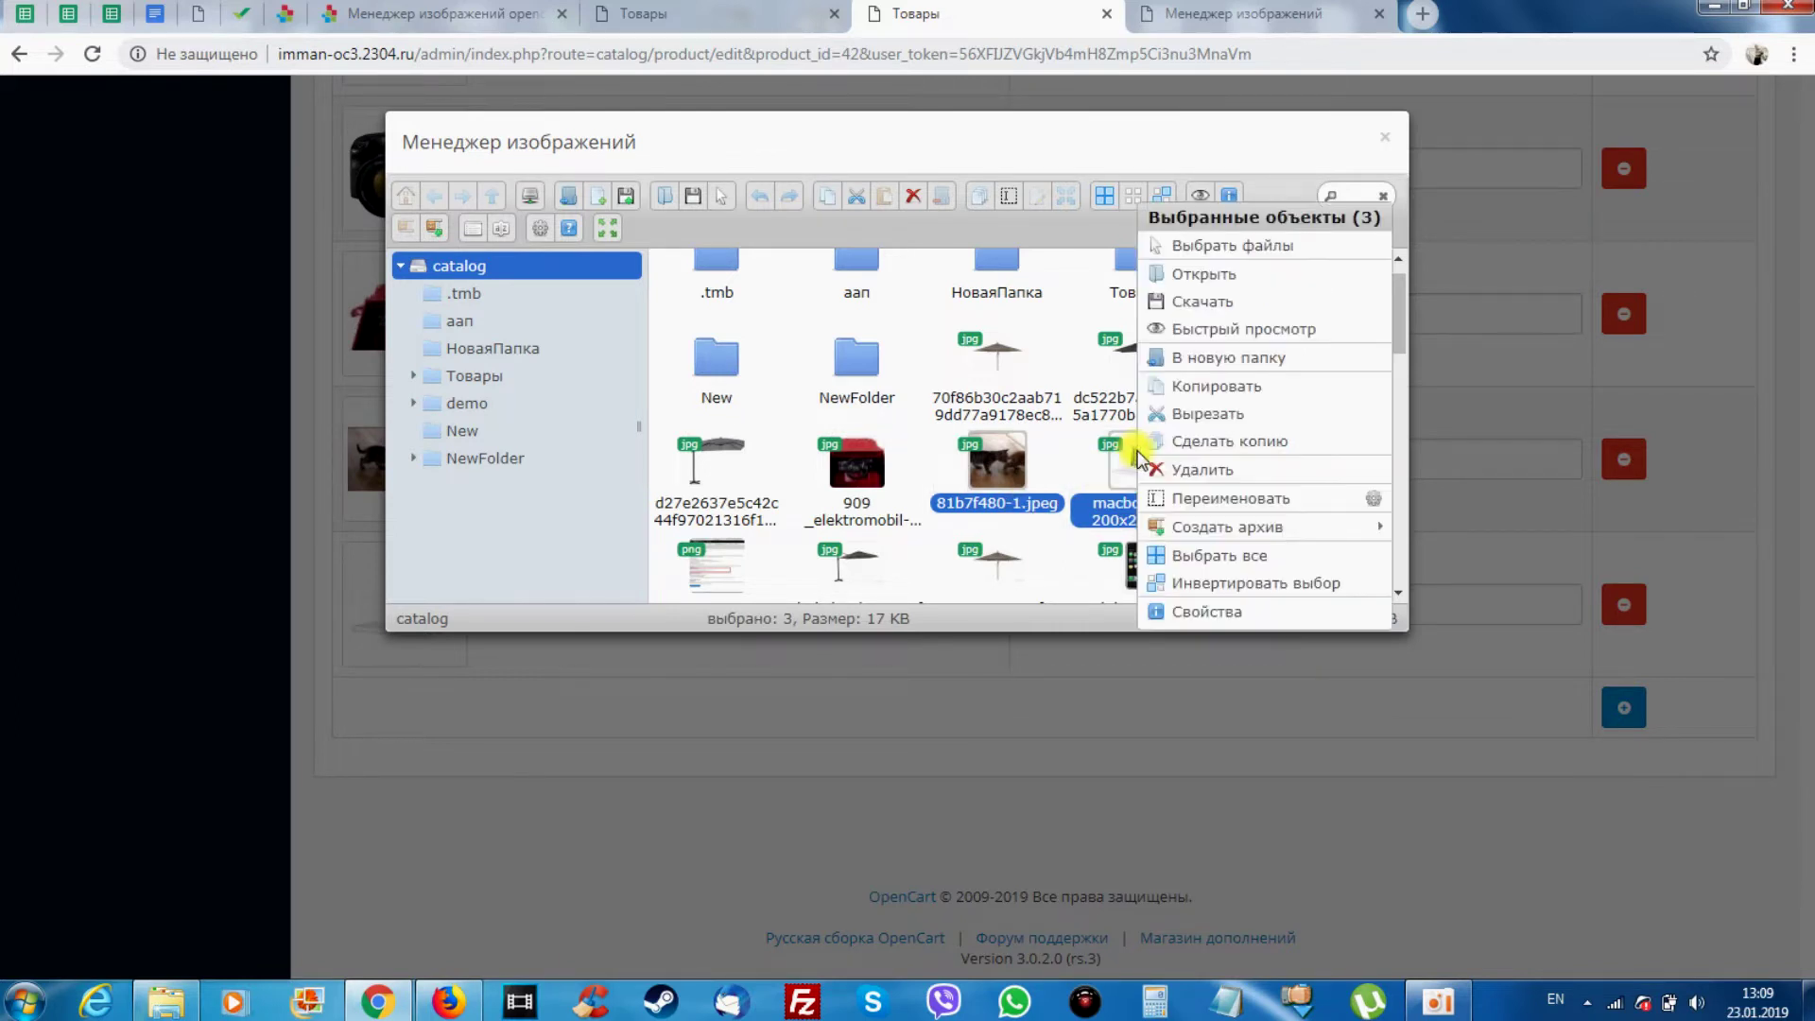
{"action": "left_click", "coordinate": [1206, 246]}
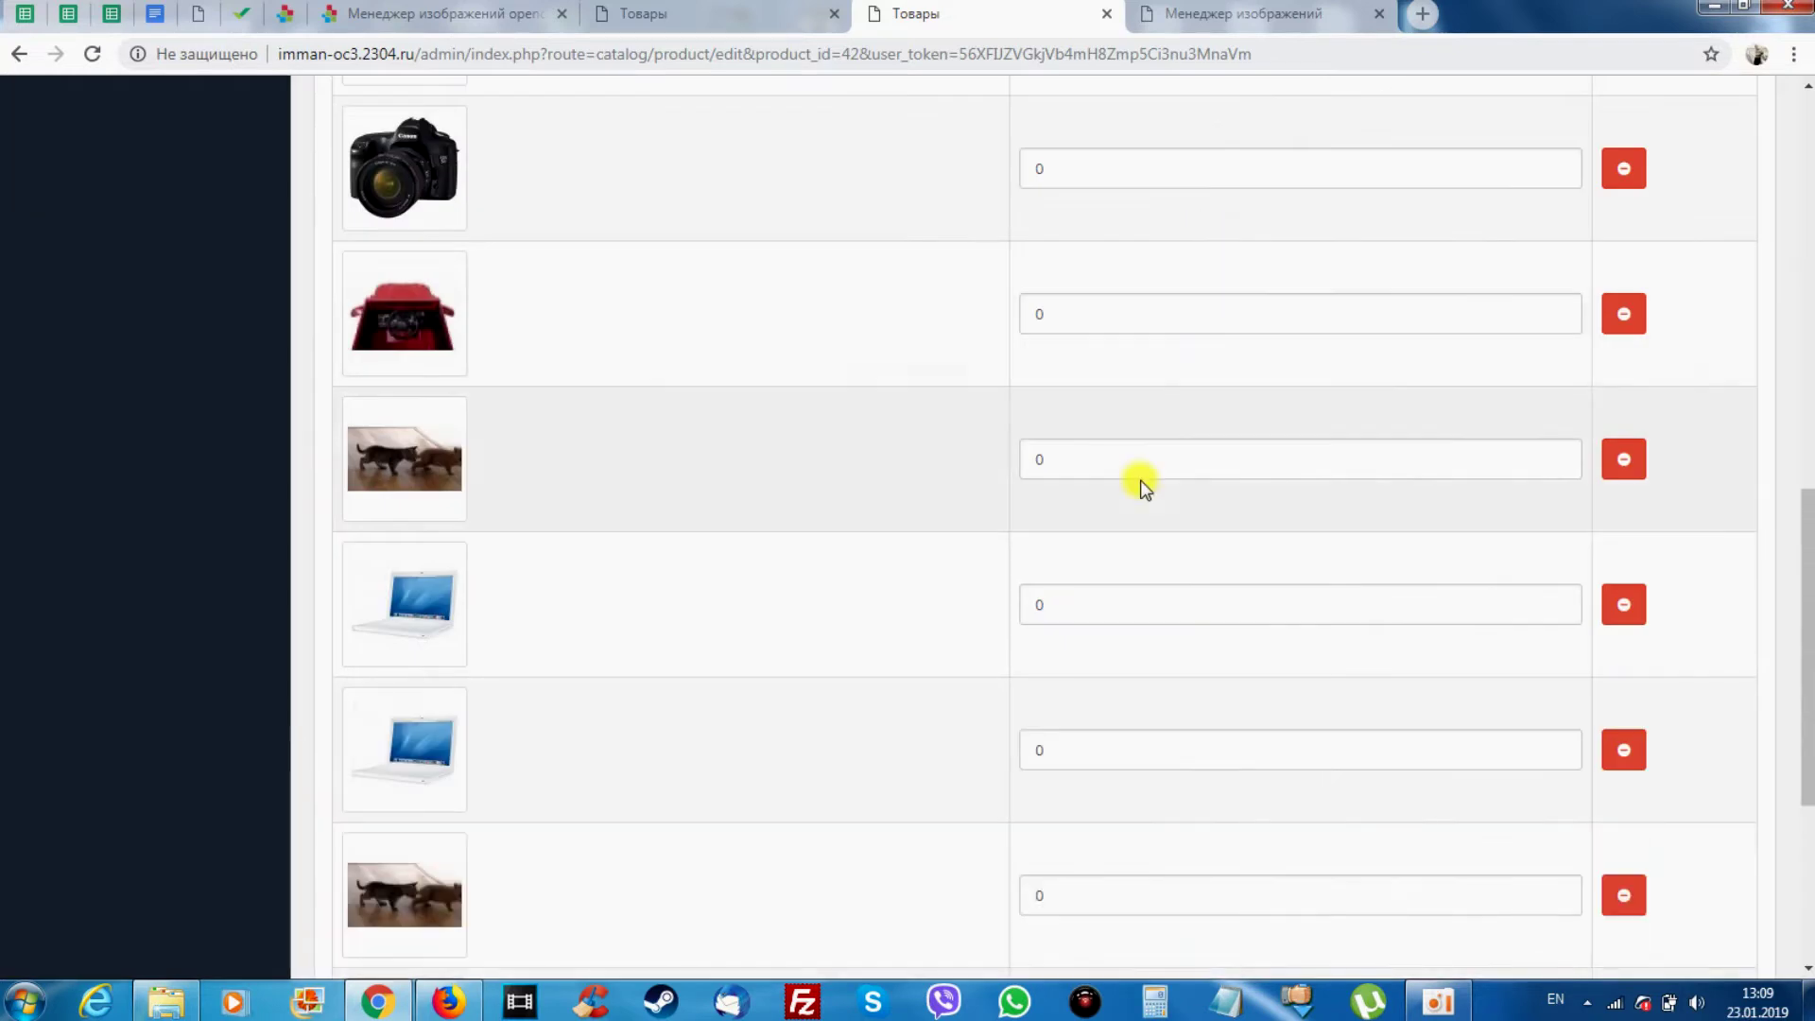
{"action": "scroll", "coordinate": [962, 471], "scroll_direction": "down", "scroll_amount": 4}
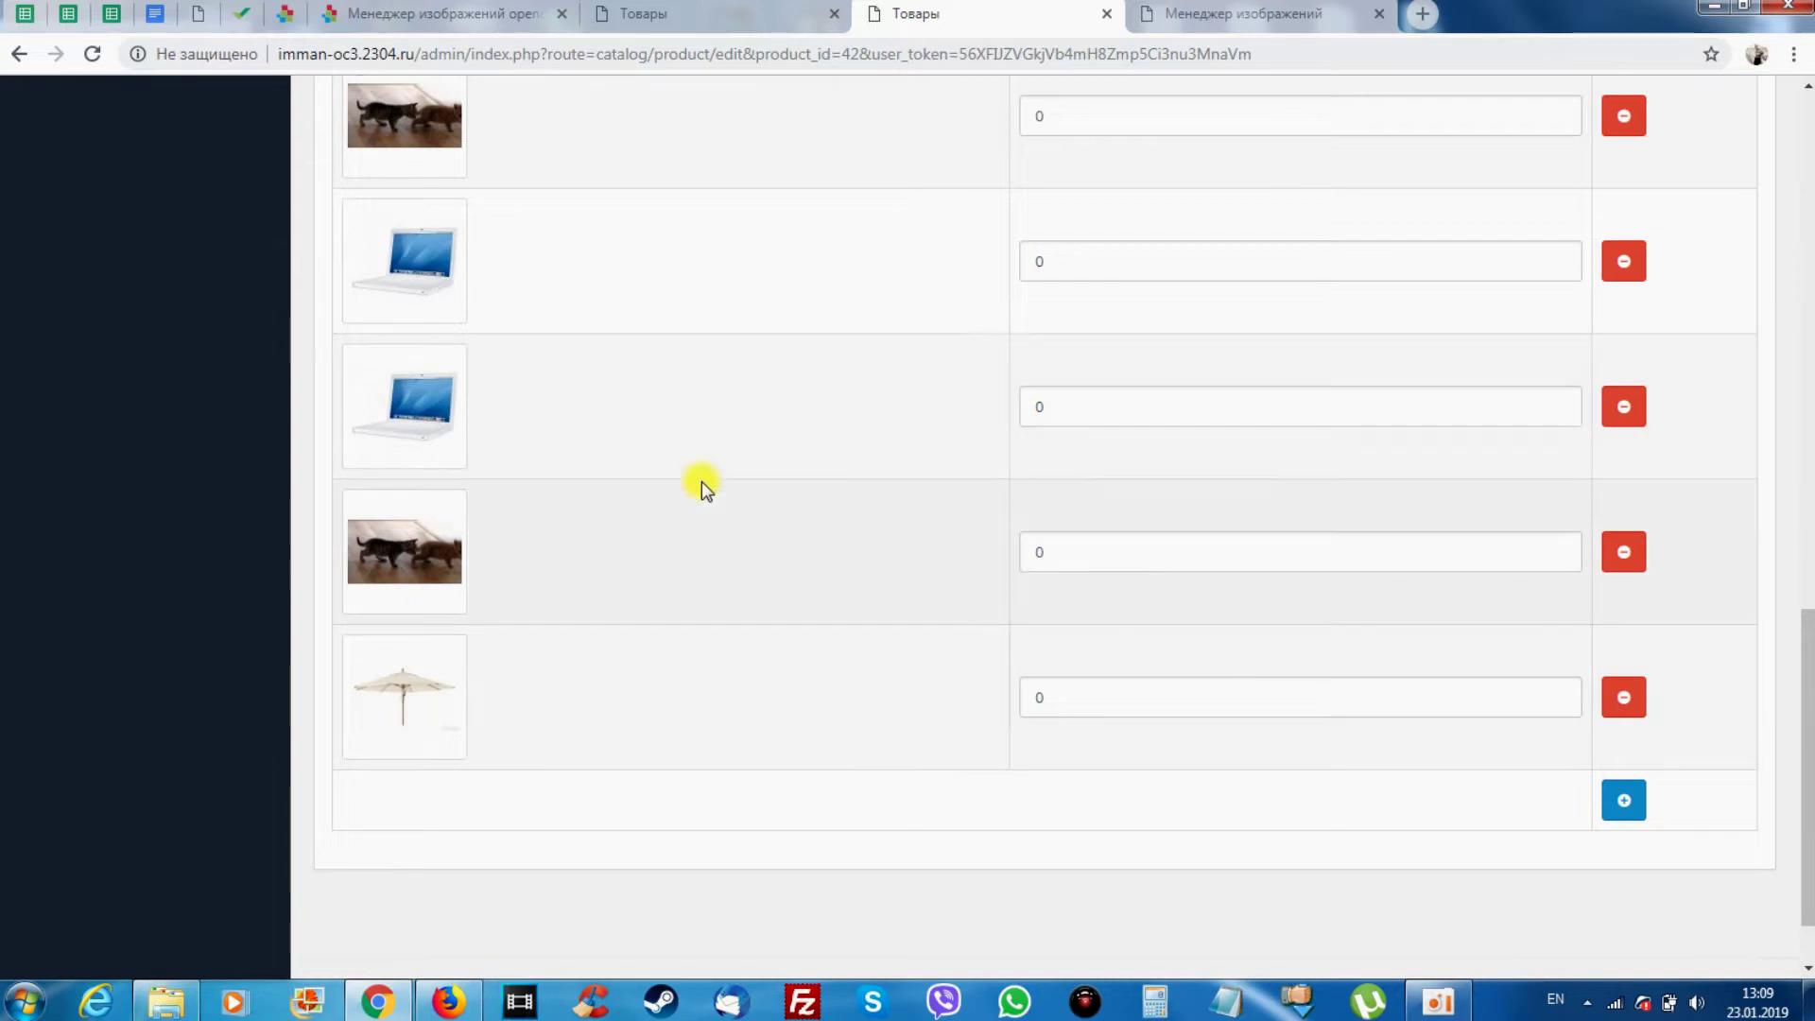
{"action": "scroll", "coordinate": [1796, 697], "scroll_direction": "up", "scroll_amount": 15}
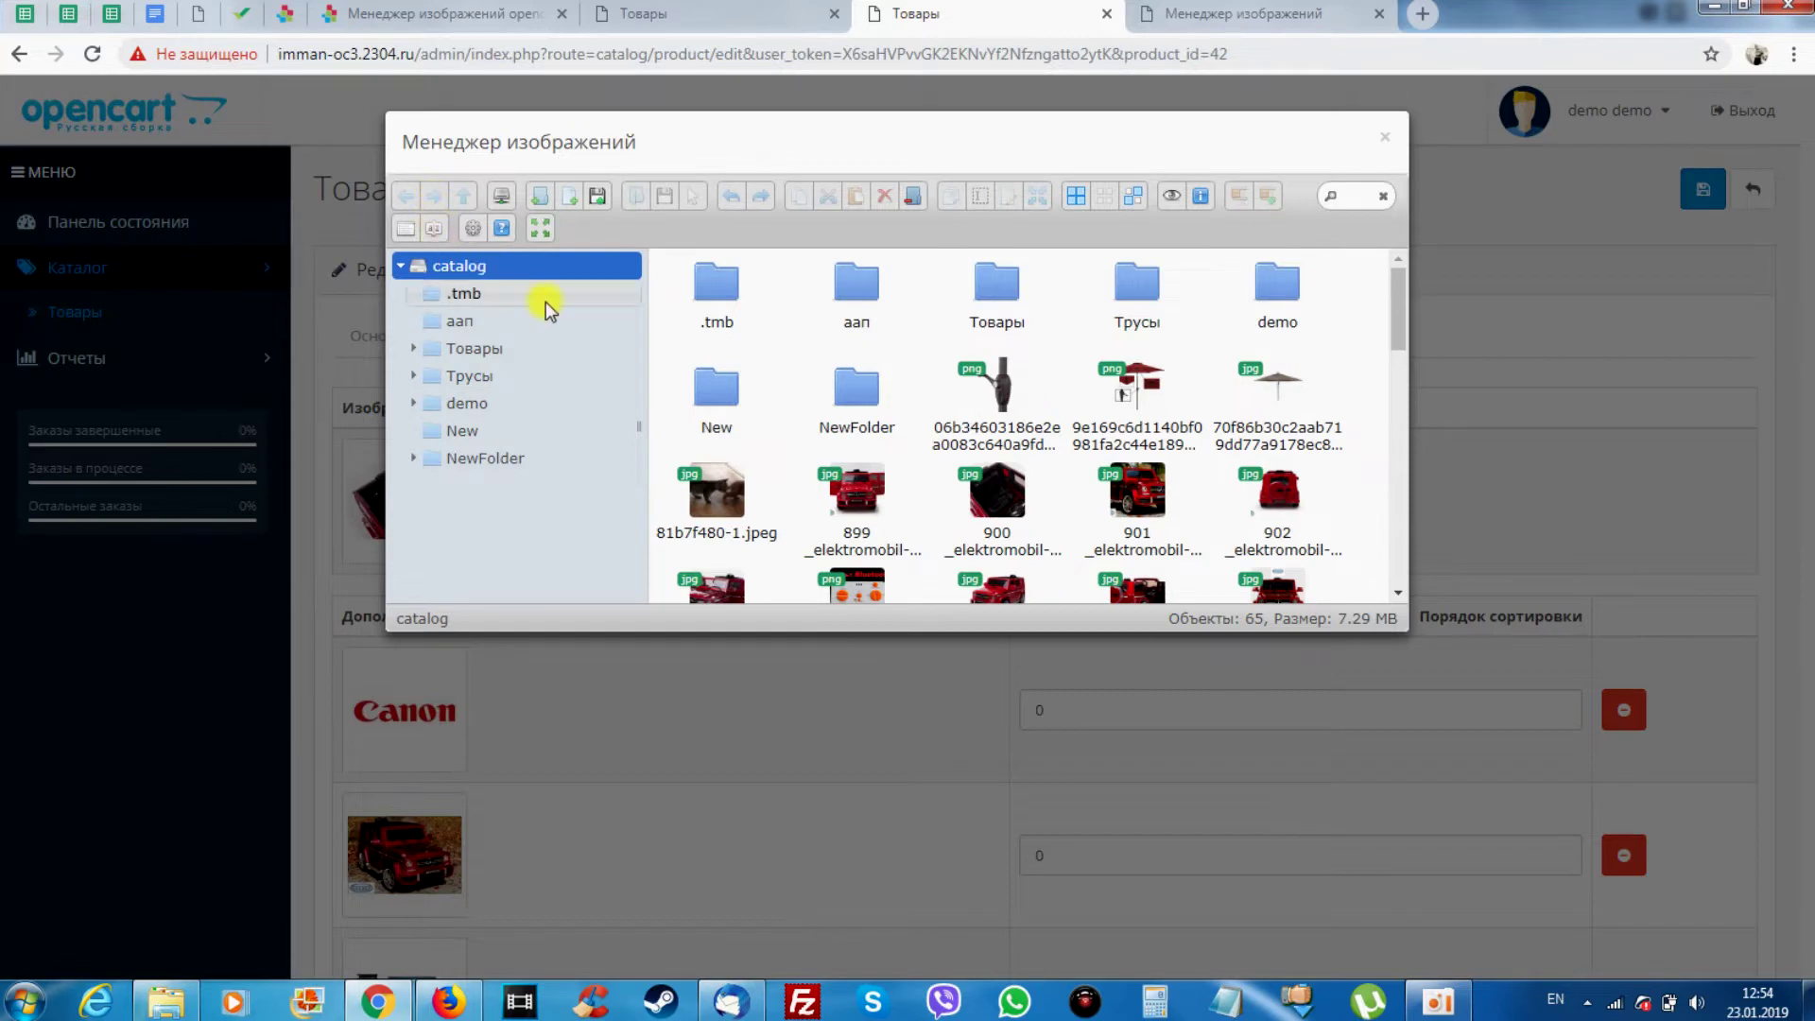
Select the image 81b7f480-1.jpeg in the image manager's catalog folder
{"action": "left_click", "coordinate": [720, 487]}
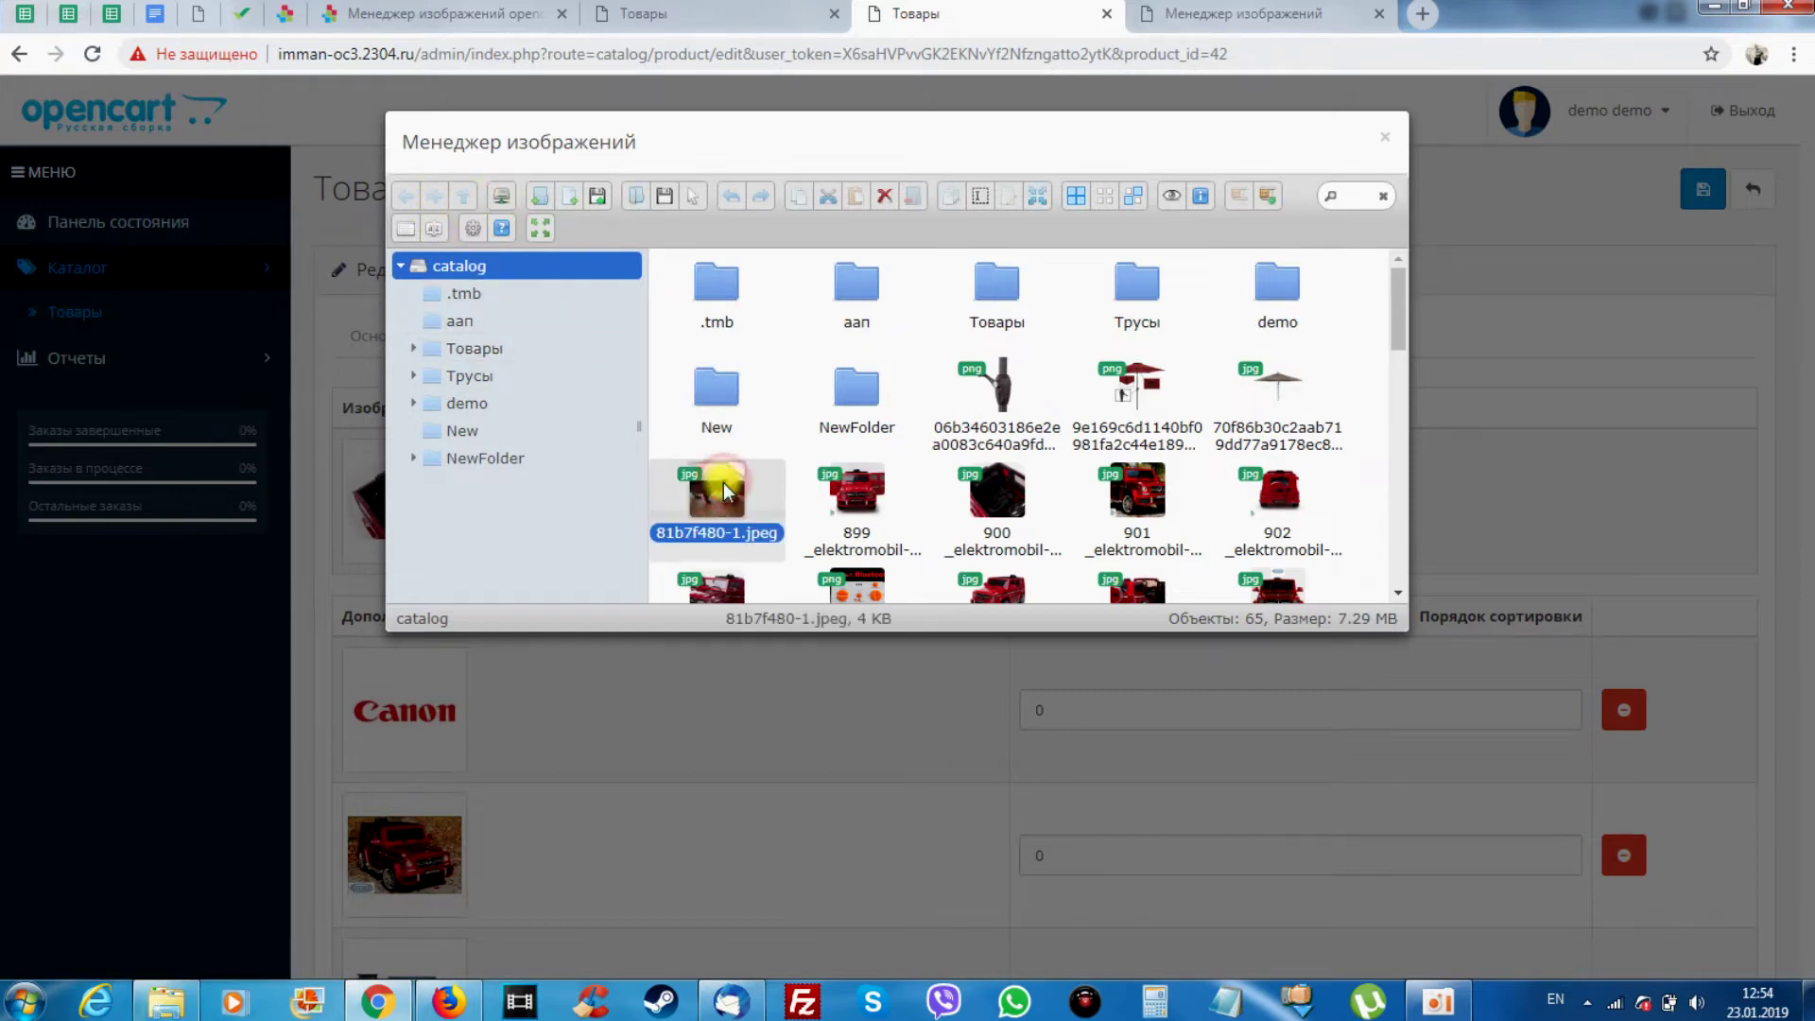
{"action": "left_click", "coordinate": [837, 496]}
{"action": "left_click", "coordinate": [717, 492]}
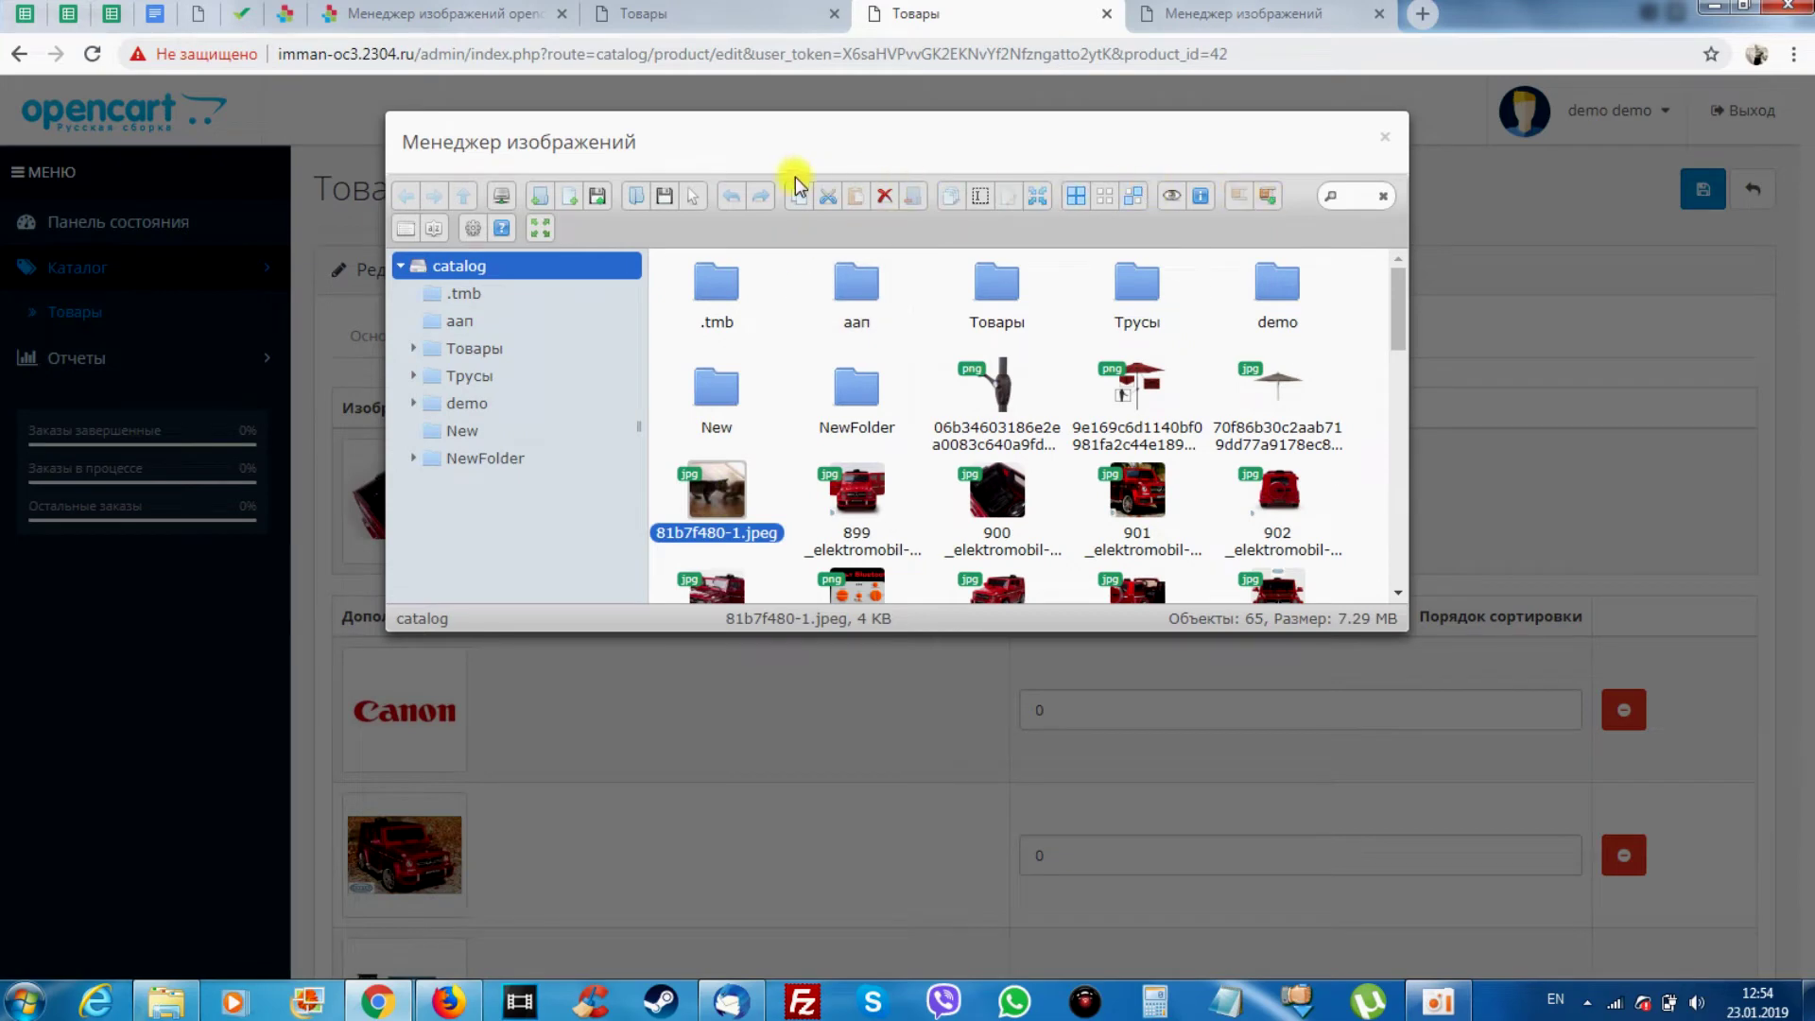
Open the network drive connection form, examine its FTP protocol, port, path, password, encoding and locale fields, and close it
{"action": "left_click", "coordinate": [503, 196]}
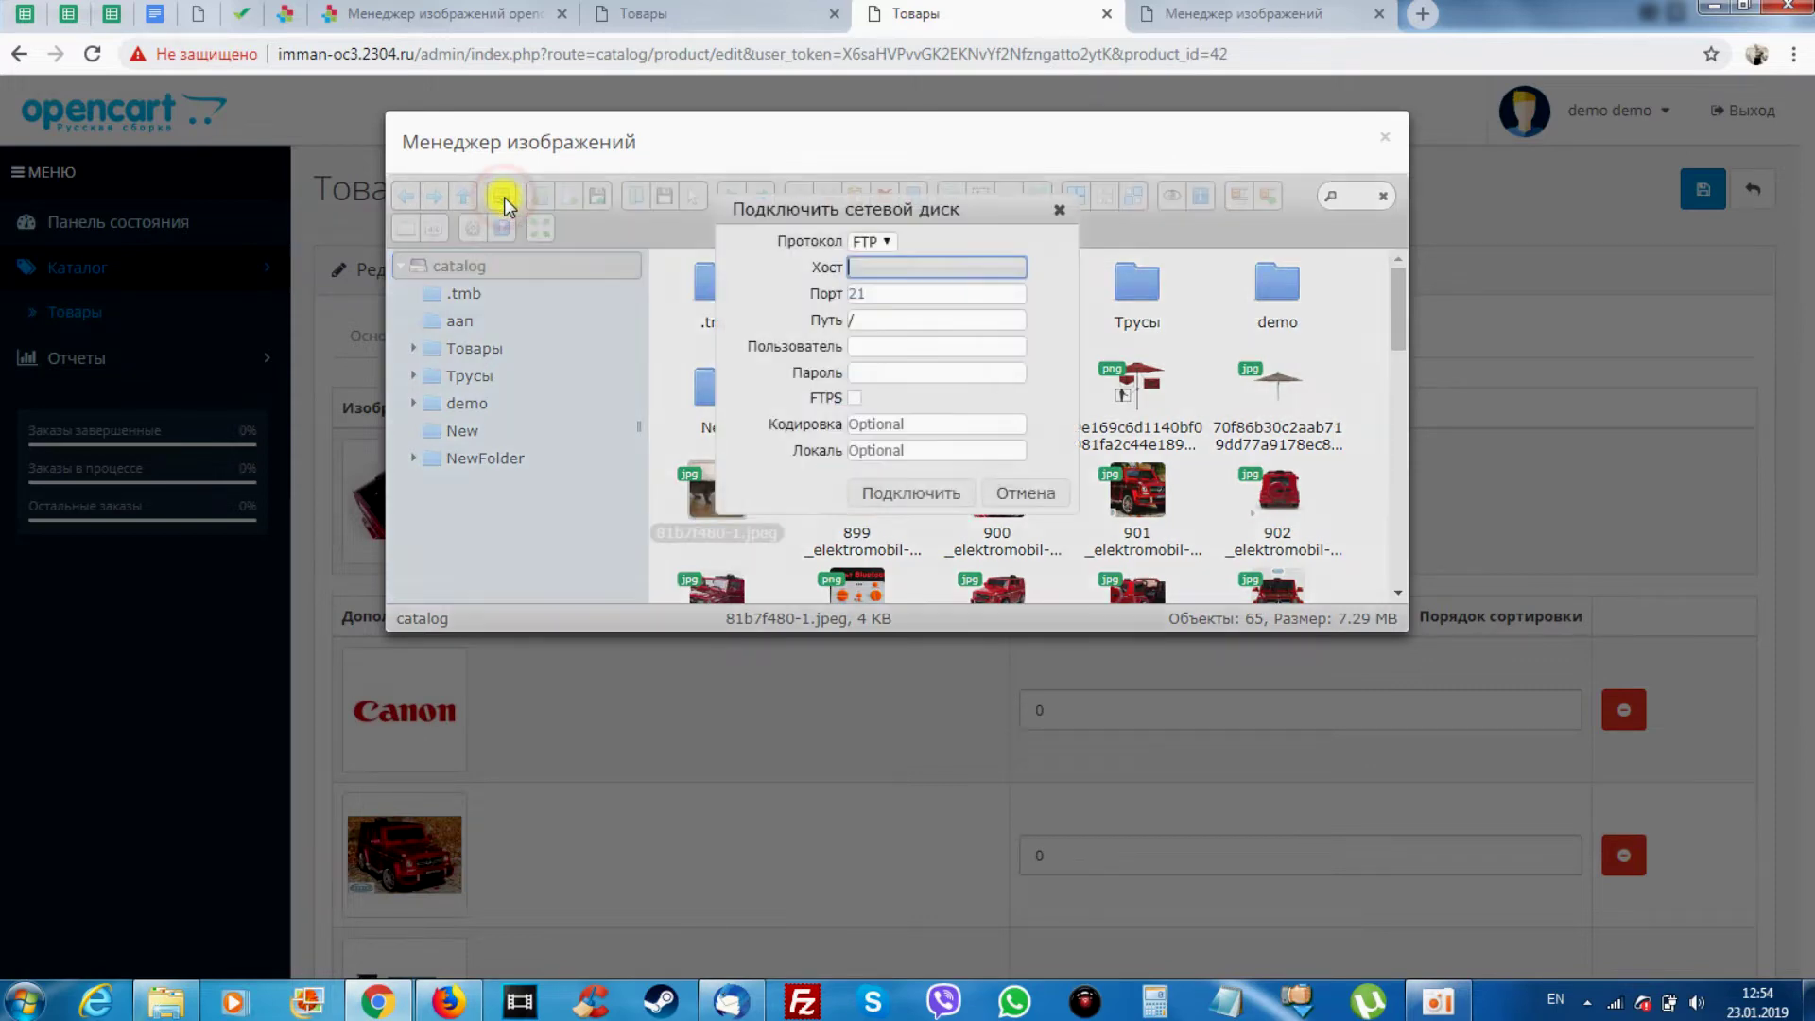
{"action": "left_click", "coordinate": [885, 242]}
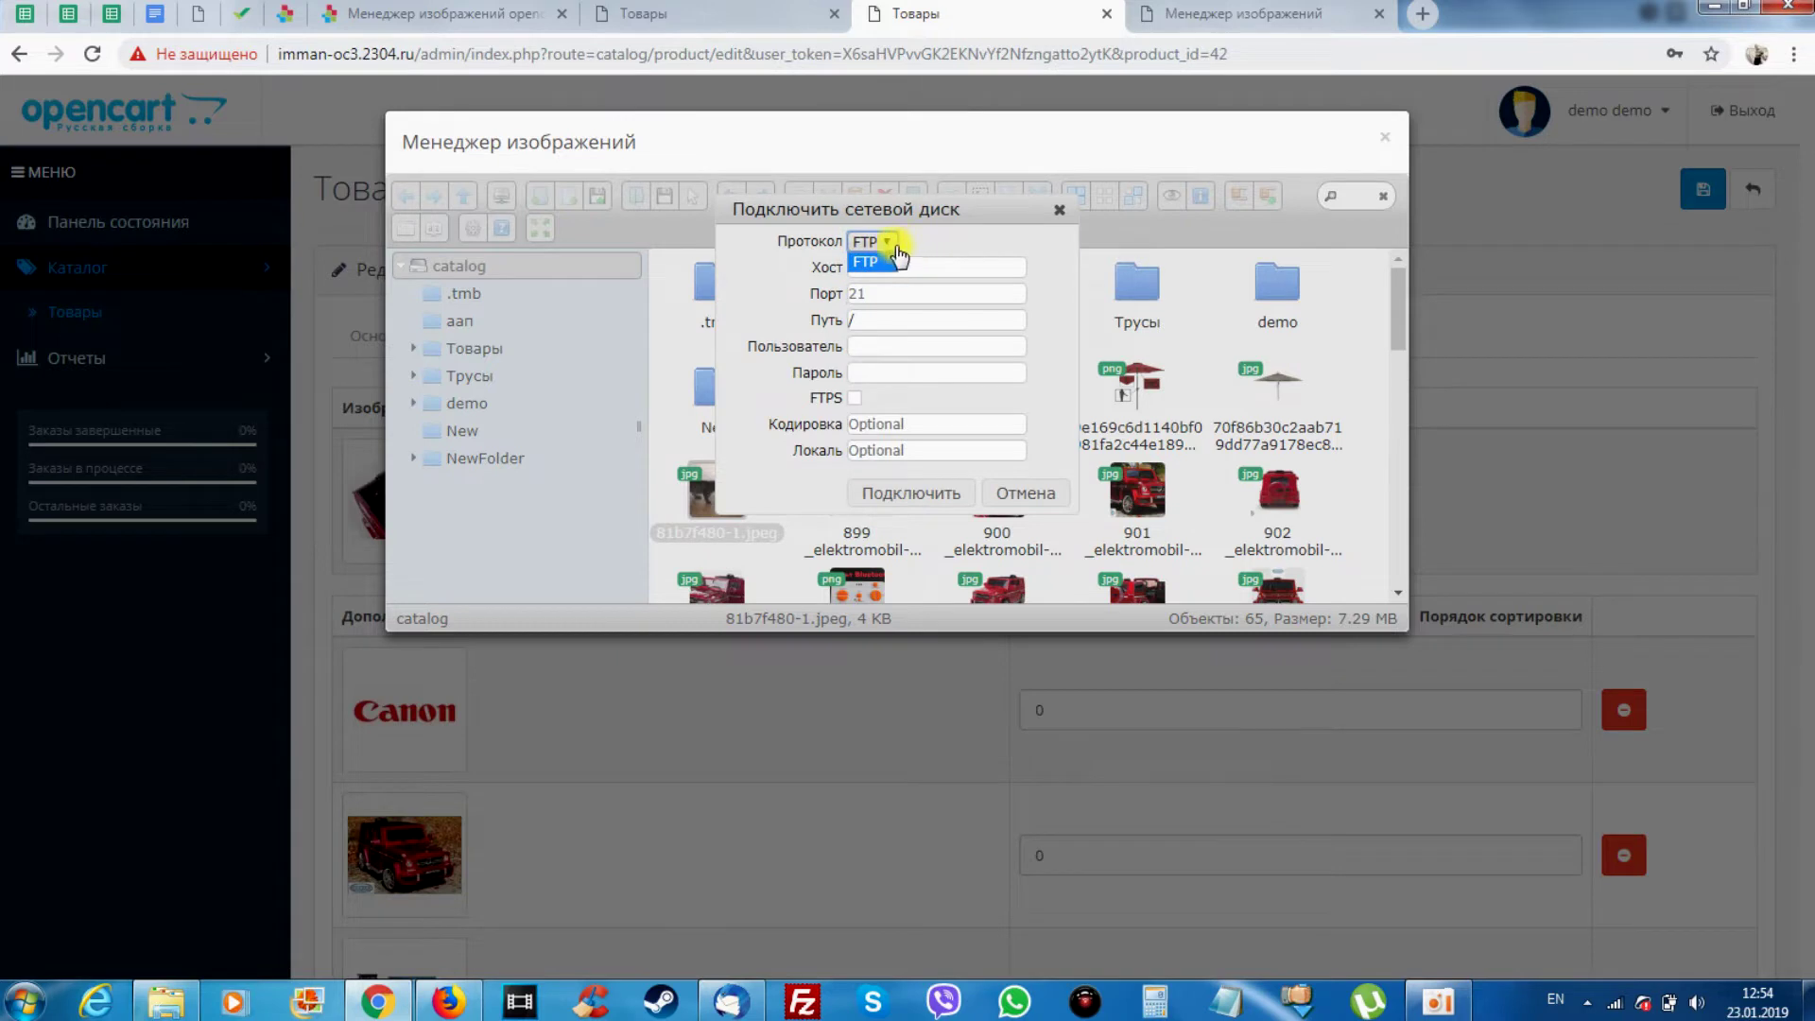
{"action": "left_click", "coordinate": [888, 261]}
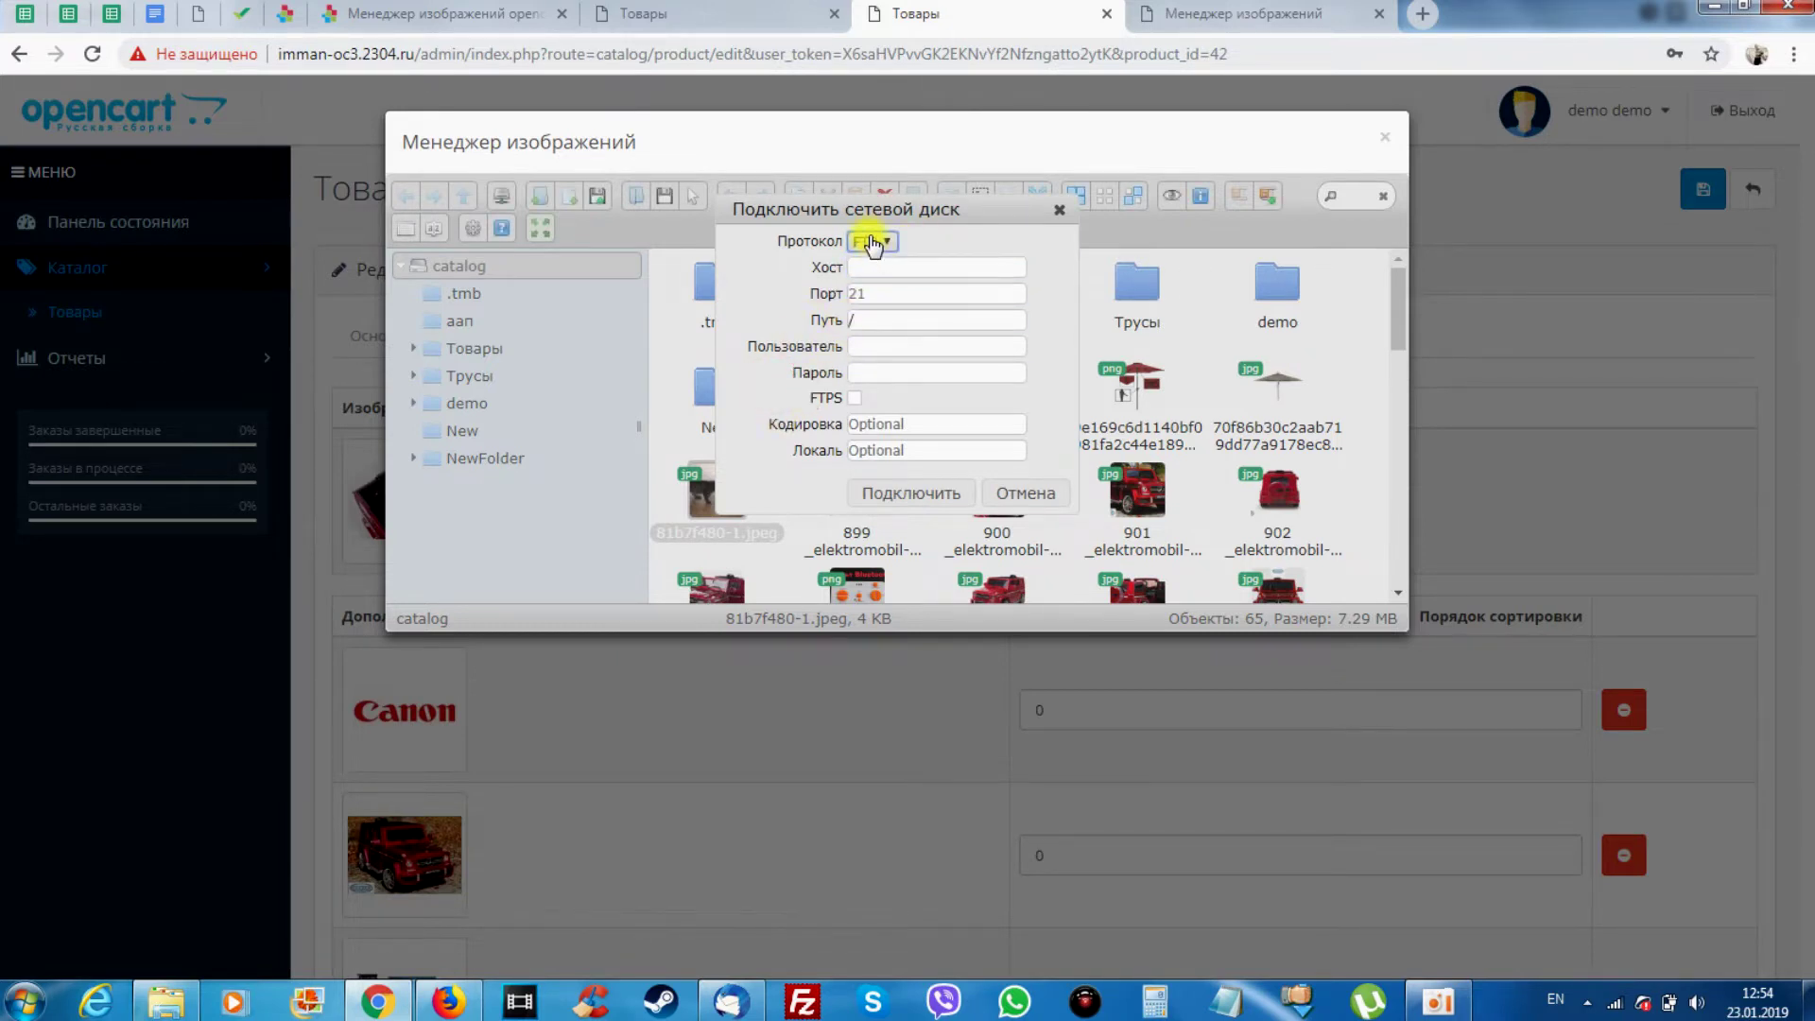
{"action": "left_click", "coordinate": [865, 286]}
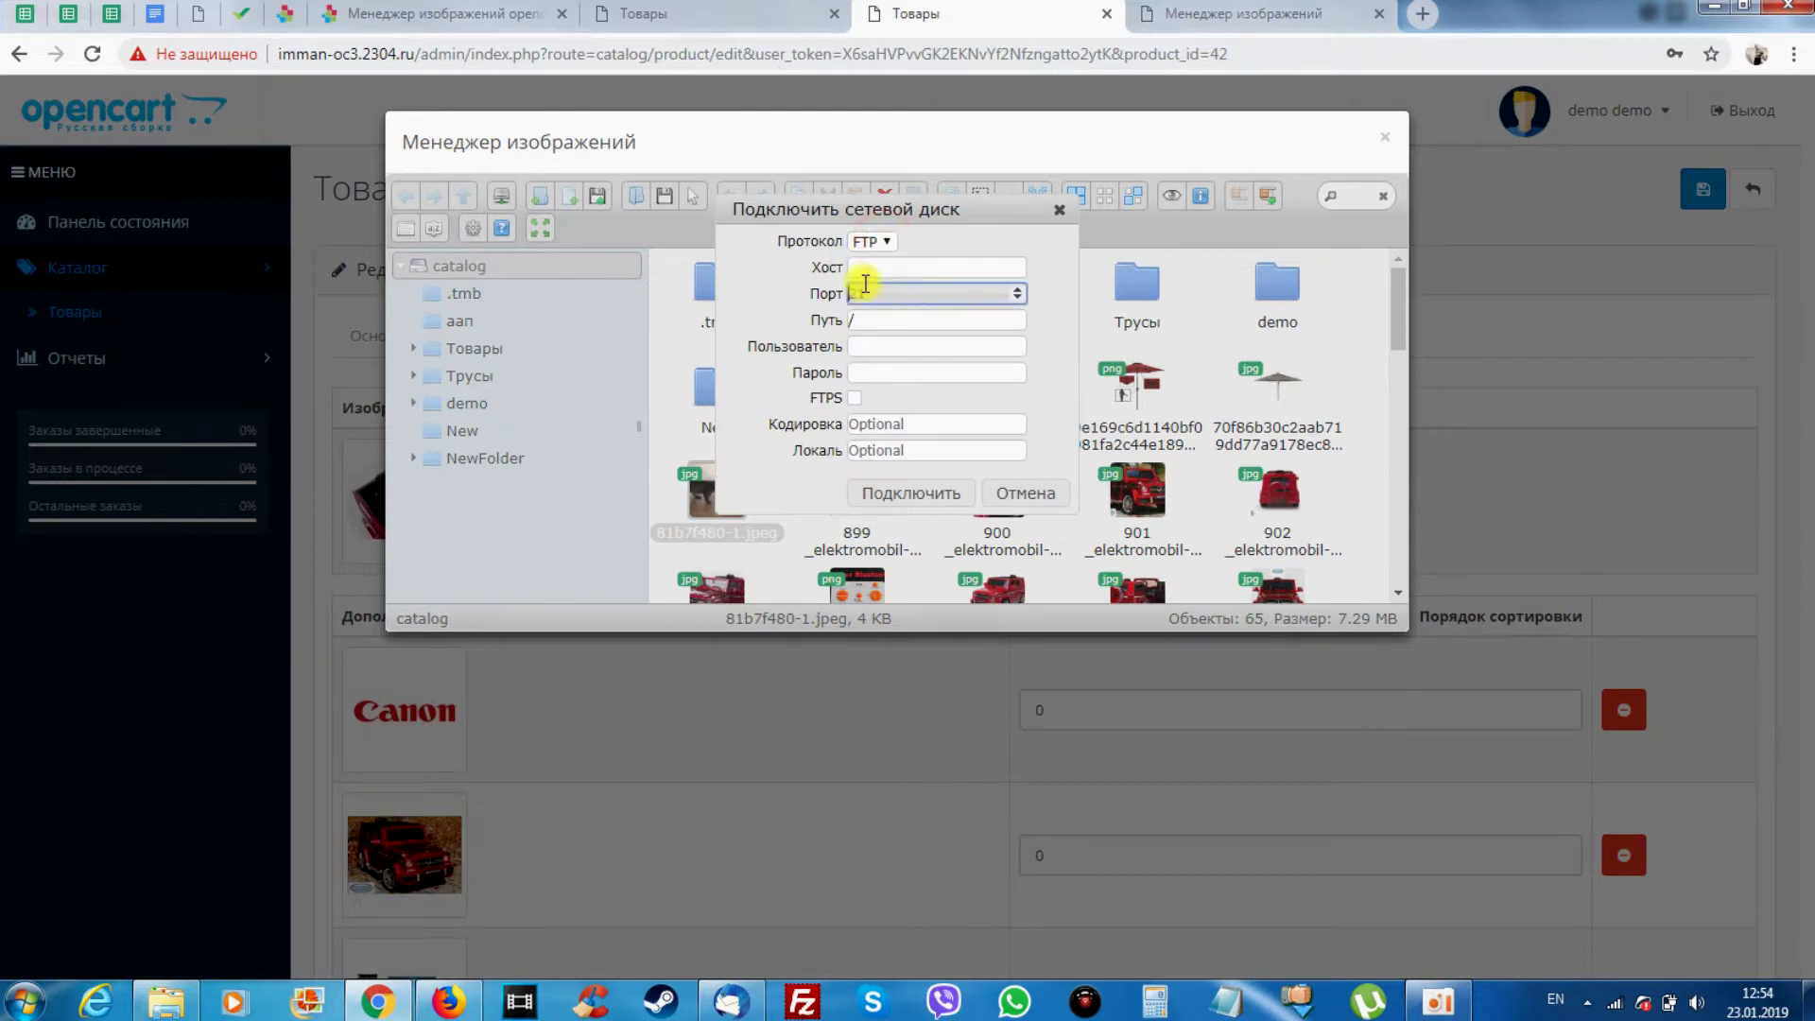
{"action": "left_click", "coordinate": [894, 324]}
{"action": "left_click", "coordinate": [877, 371]}
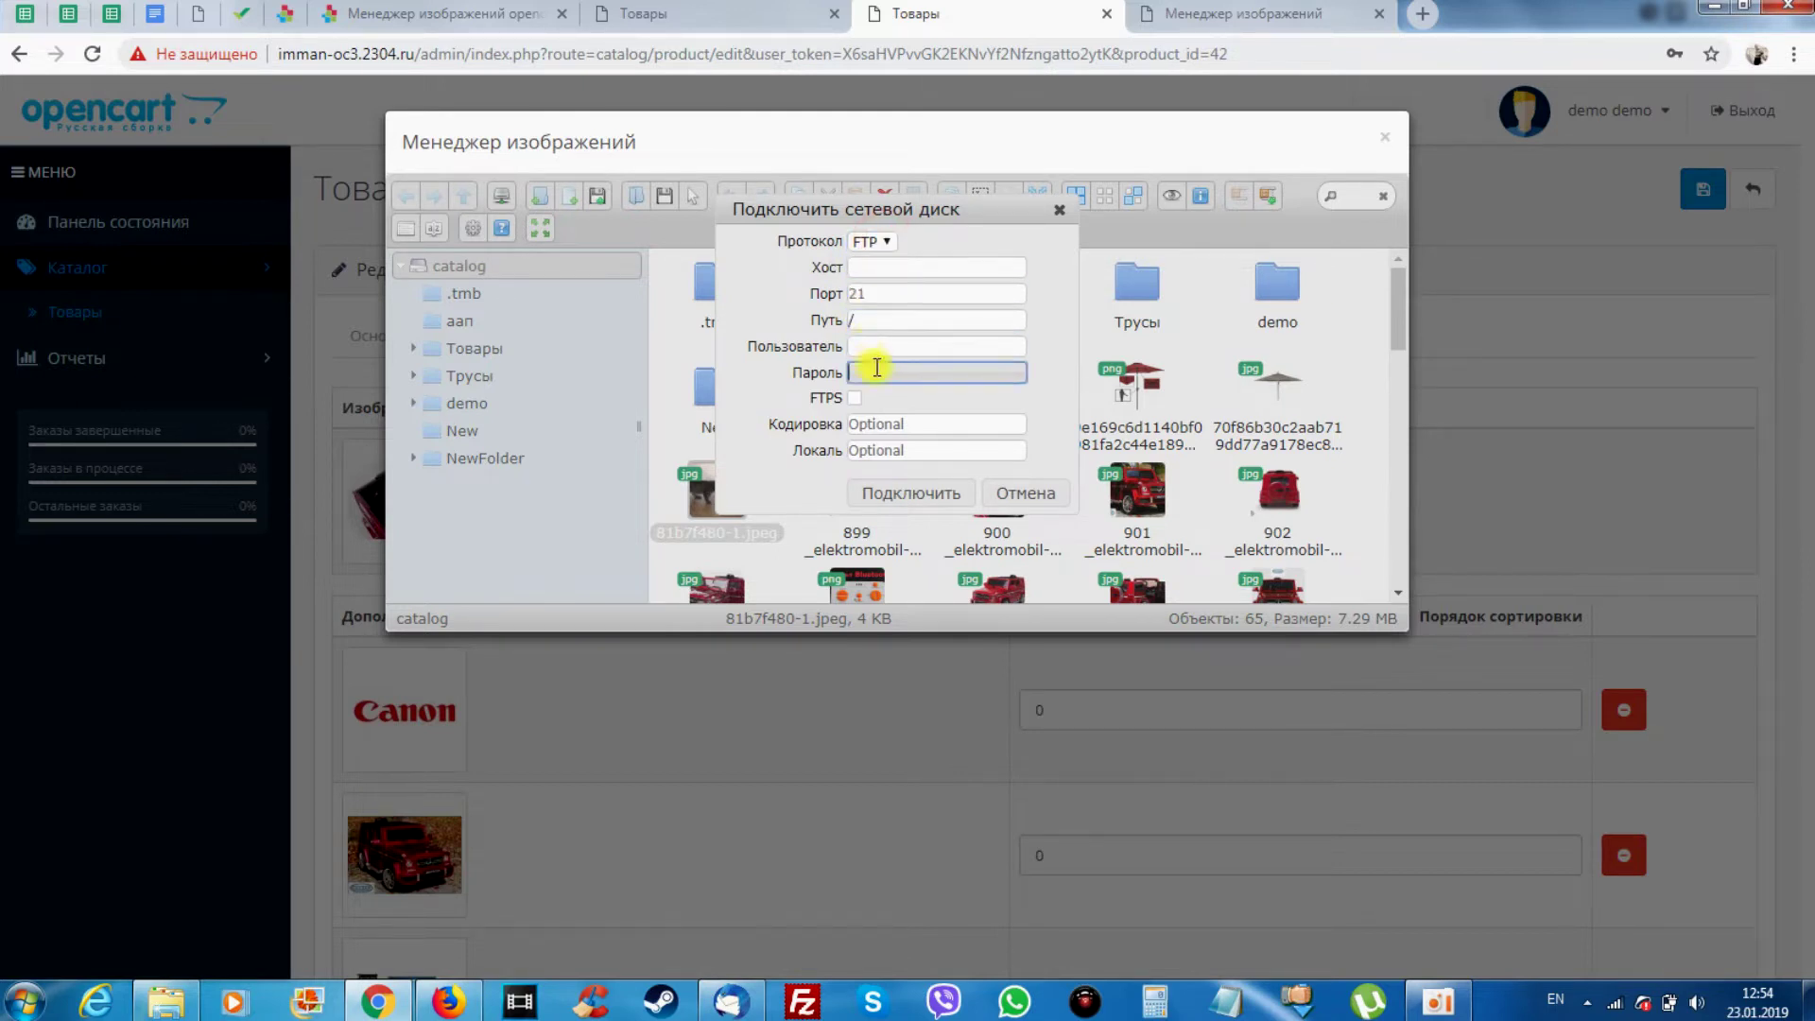
{"action": "left_click", "coordinate": [854, 422]}
{"action": "left_click", "coordinate": [895, 452]}
{"action": "left_click", "coordinate": [893, 492]}
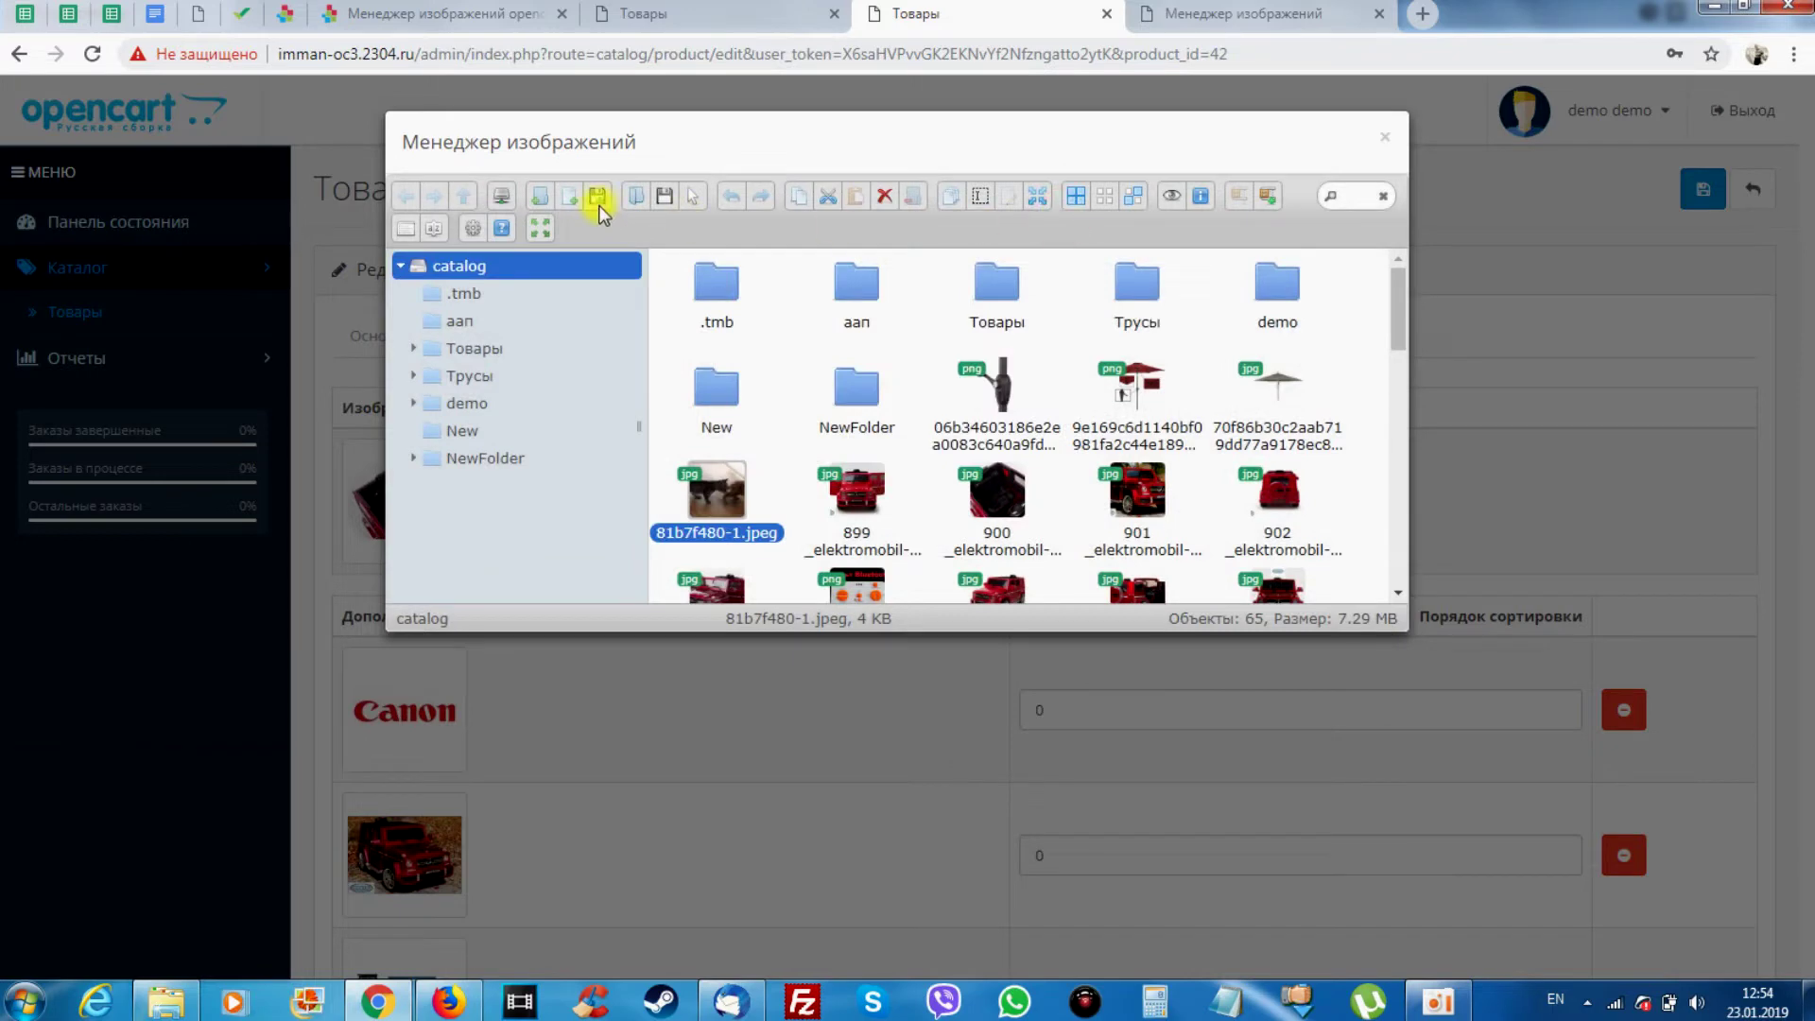
Create a new folder in the catalog folder, keeping the suggested name НоваяПапка
{"action": "left_click", "coordinate": [540, 201]}
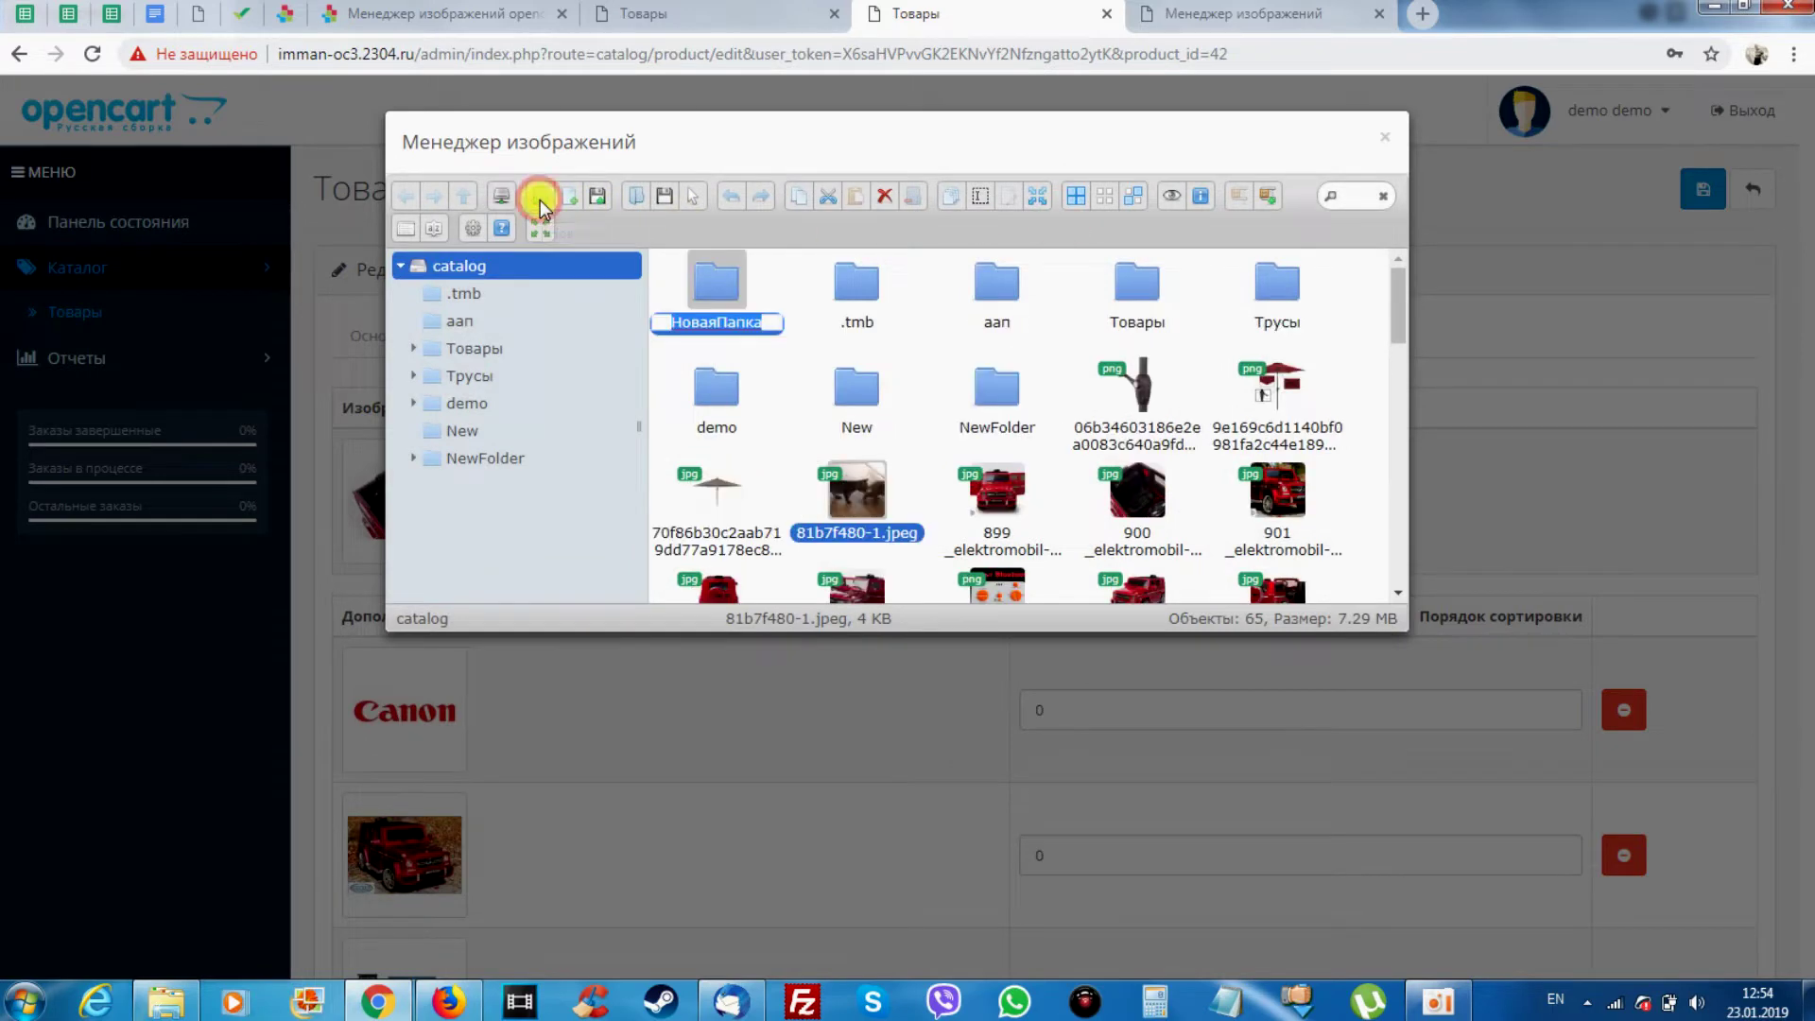
{"action": "key", "text": "Return"}
{"action": "left_click", "coordinate": [728, 323]}
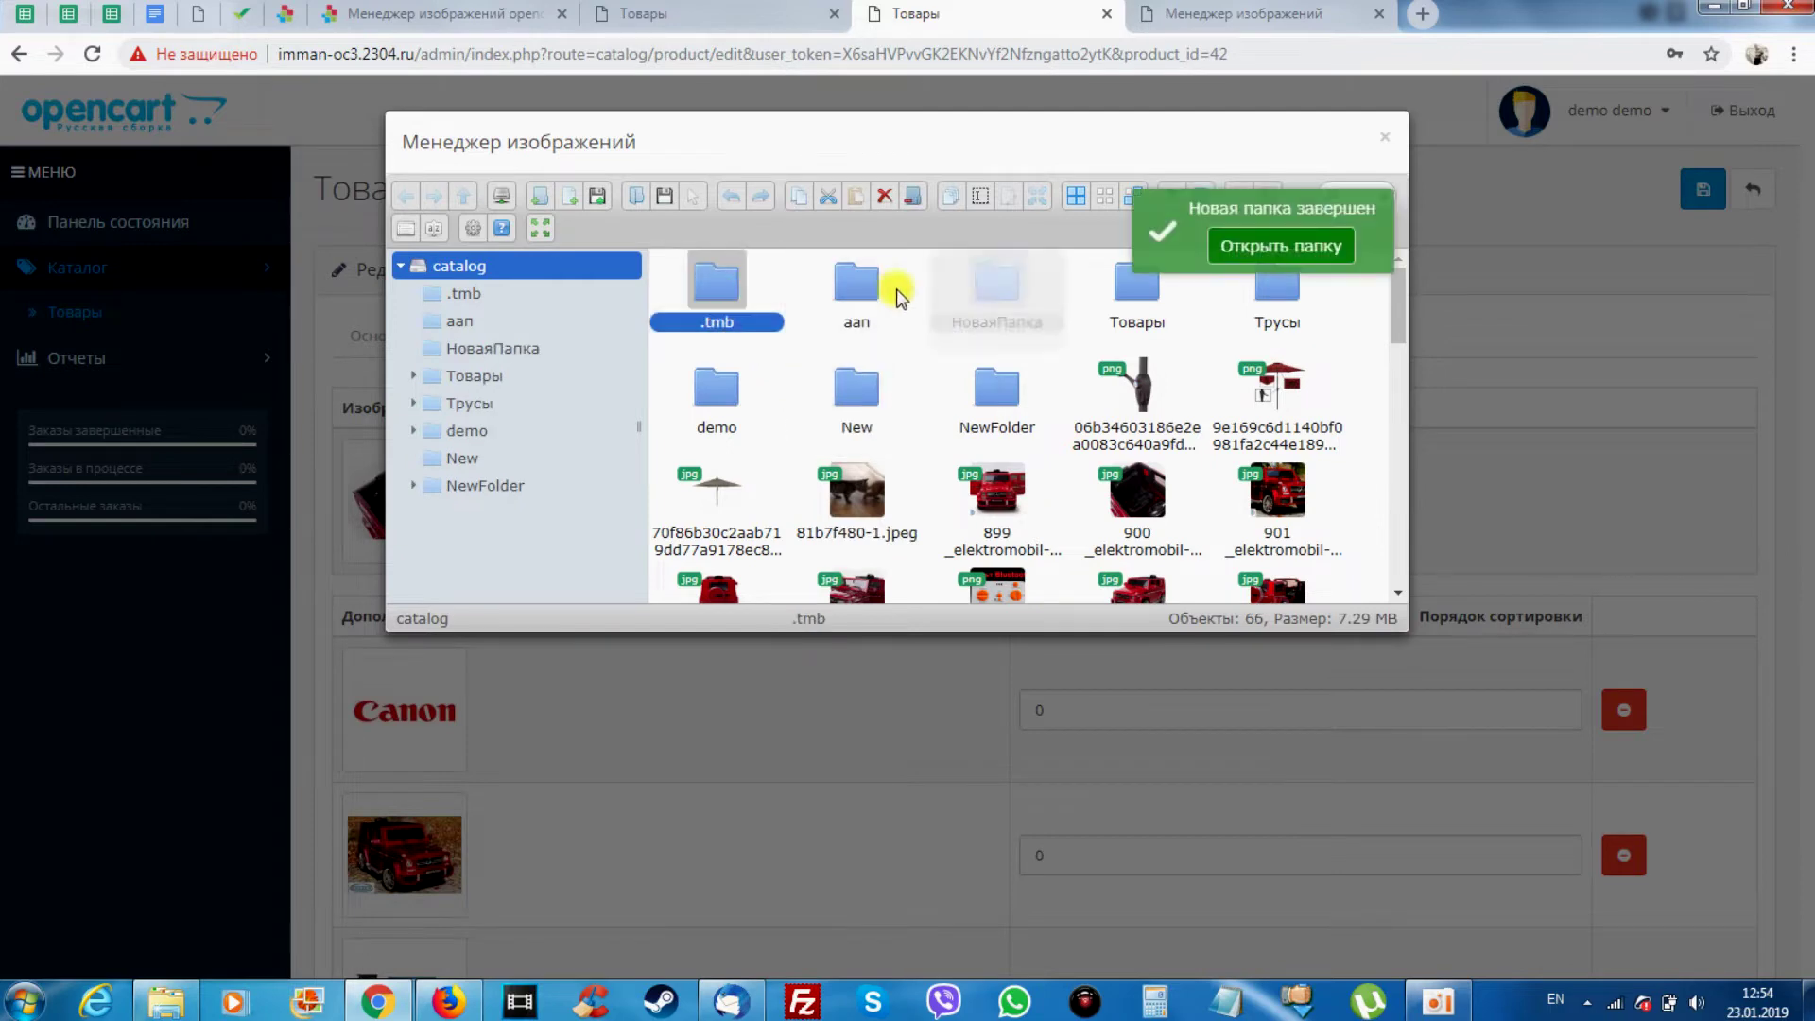
{"action": "left_click", "coordinate": [570, 196]}
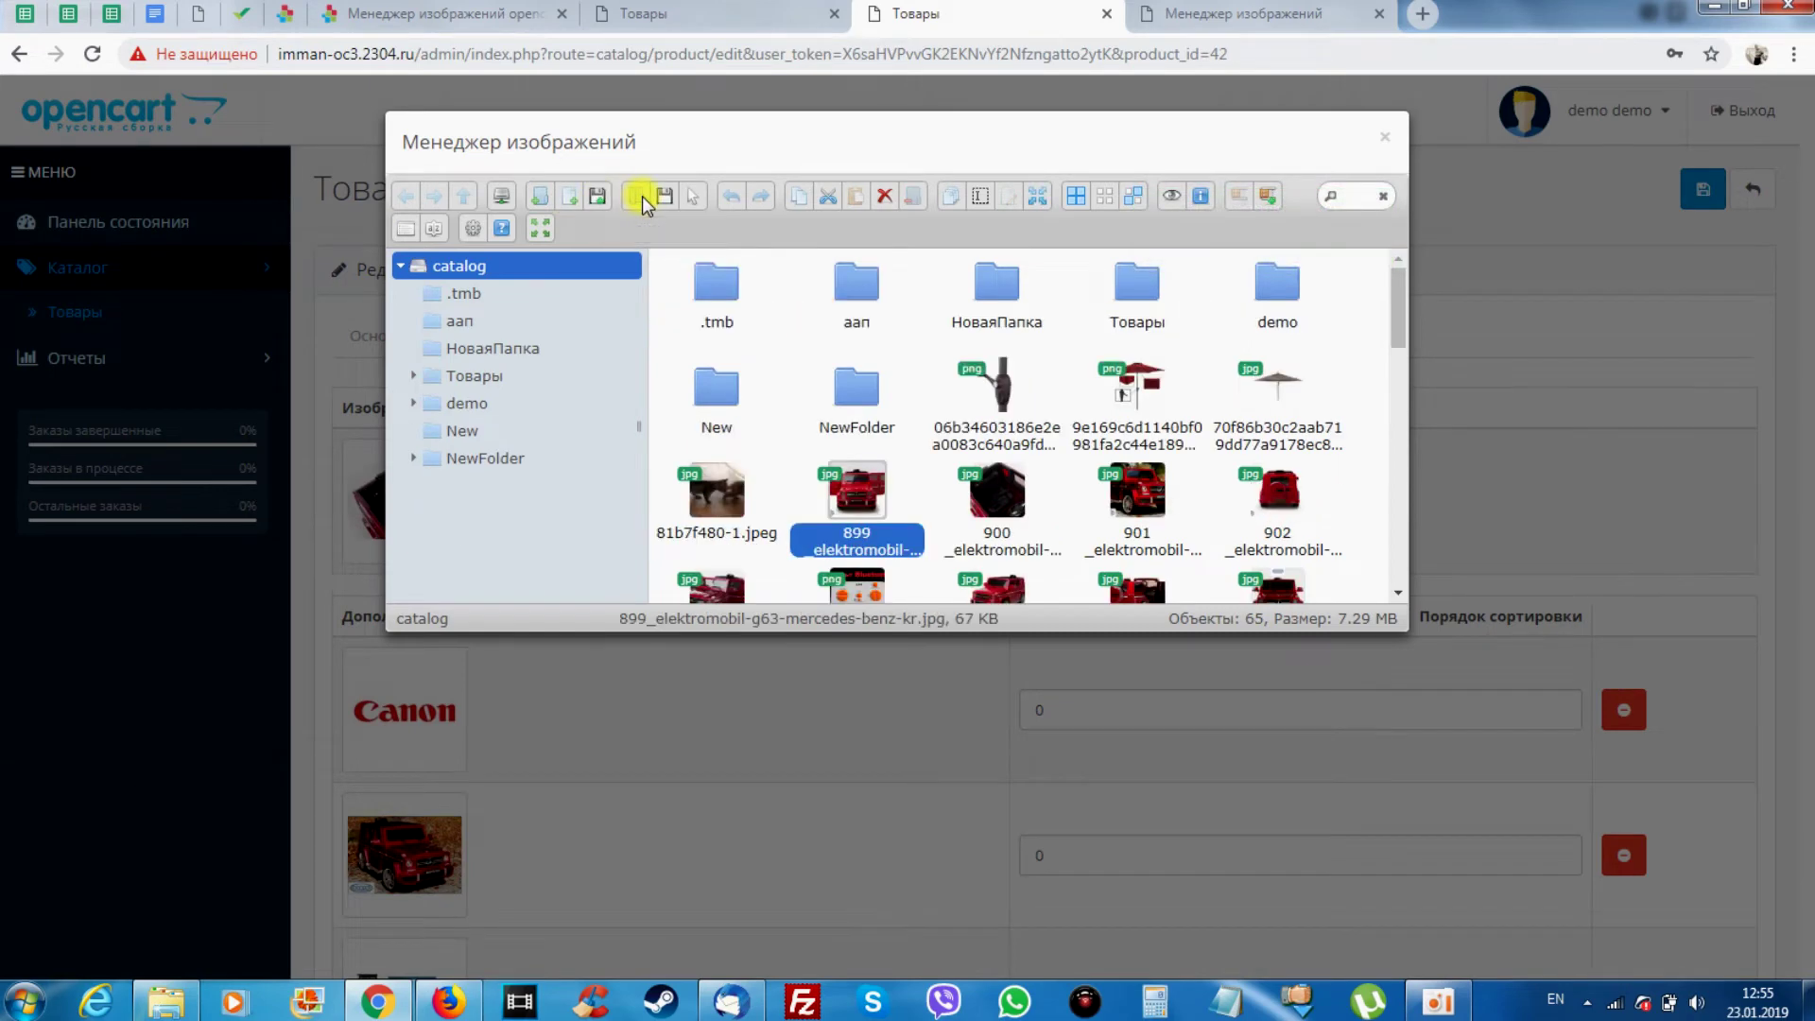
View the image 899_elektromobil-g63-mercedes-benz-kr.jpg at full size, and open its download dialog without saving the file
{"action": "left_click", "coordinate": [636, 196]}
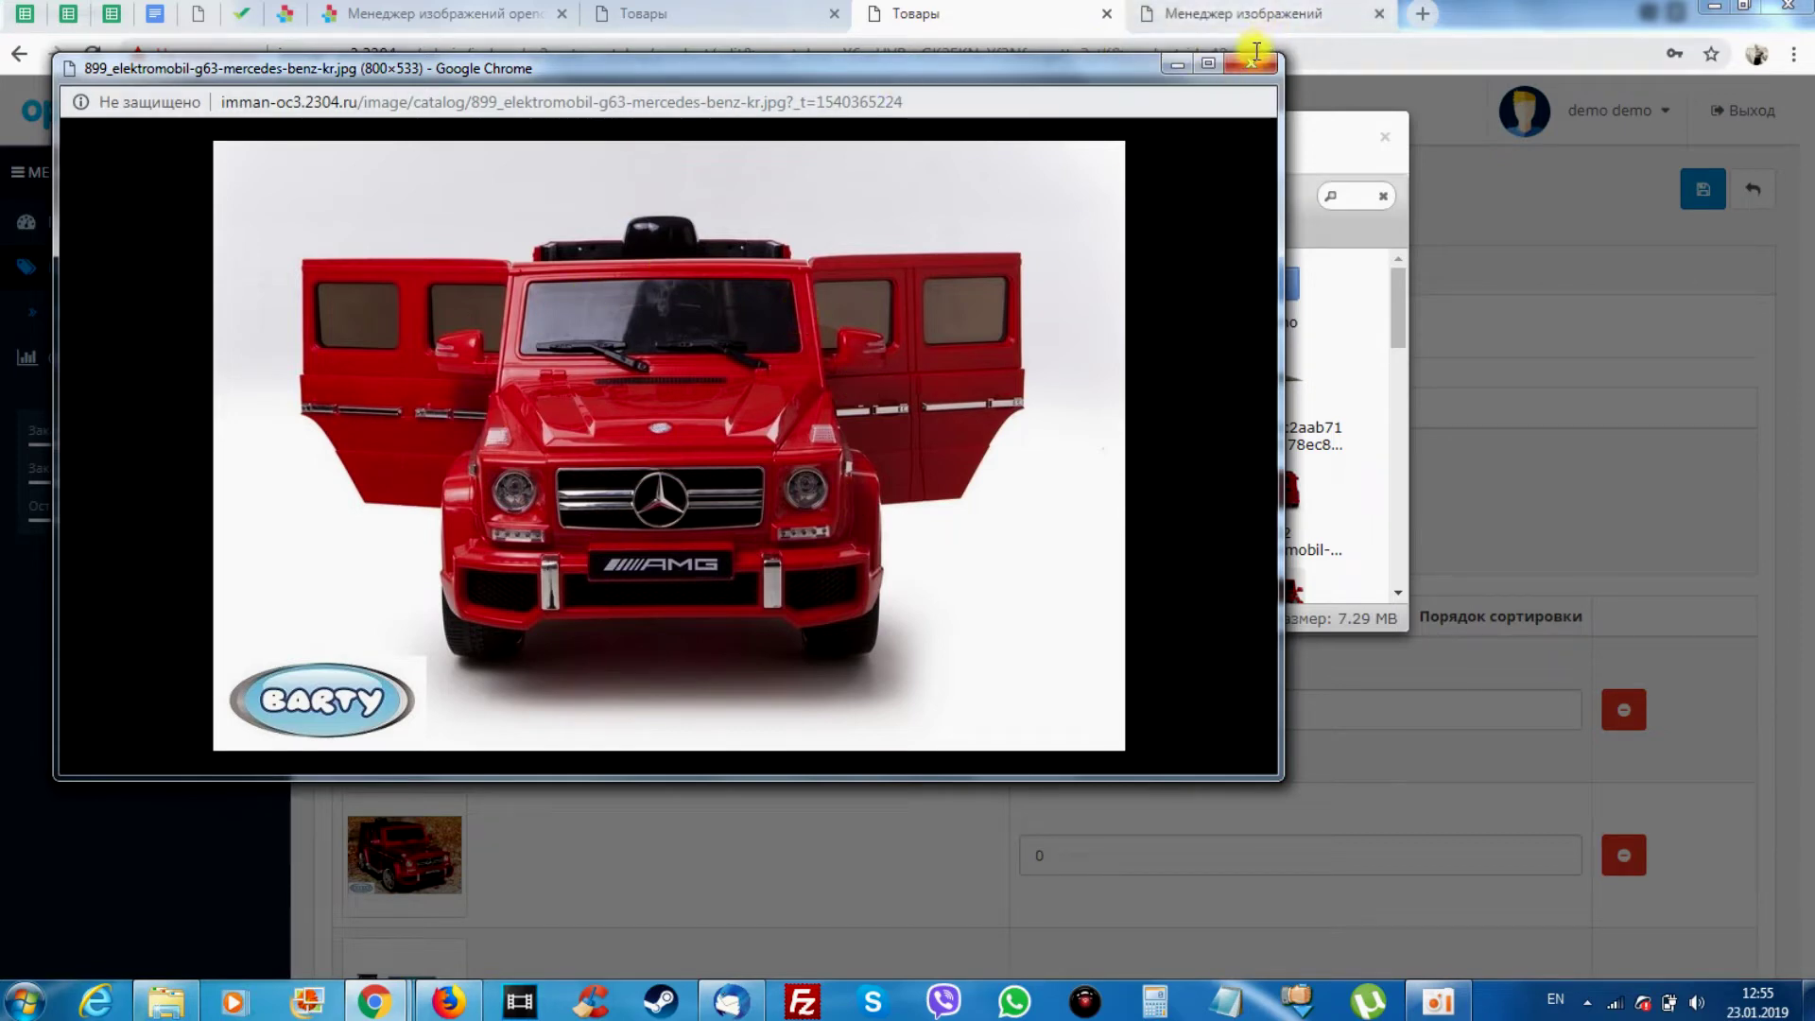
{"action": "left_click", "coordinate": [1251, 63]}
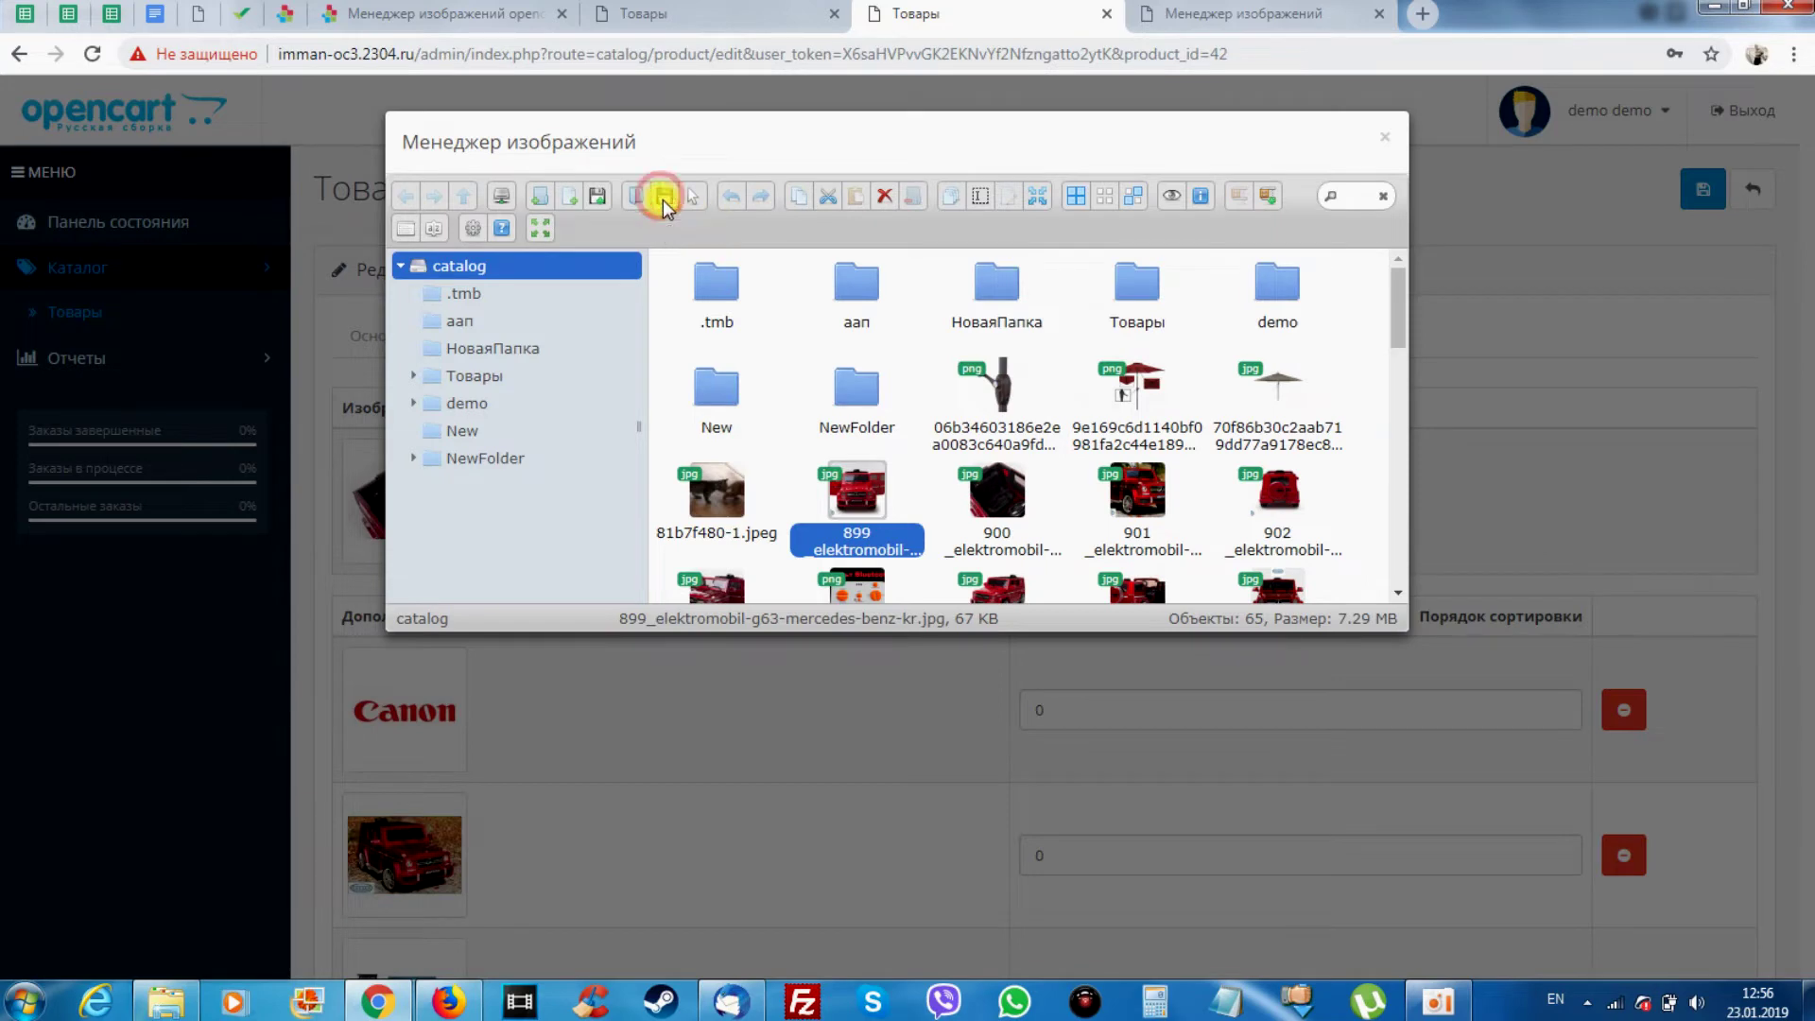
{"action": "left_click", "coordinate": [664, 196]}
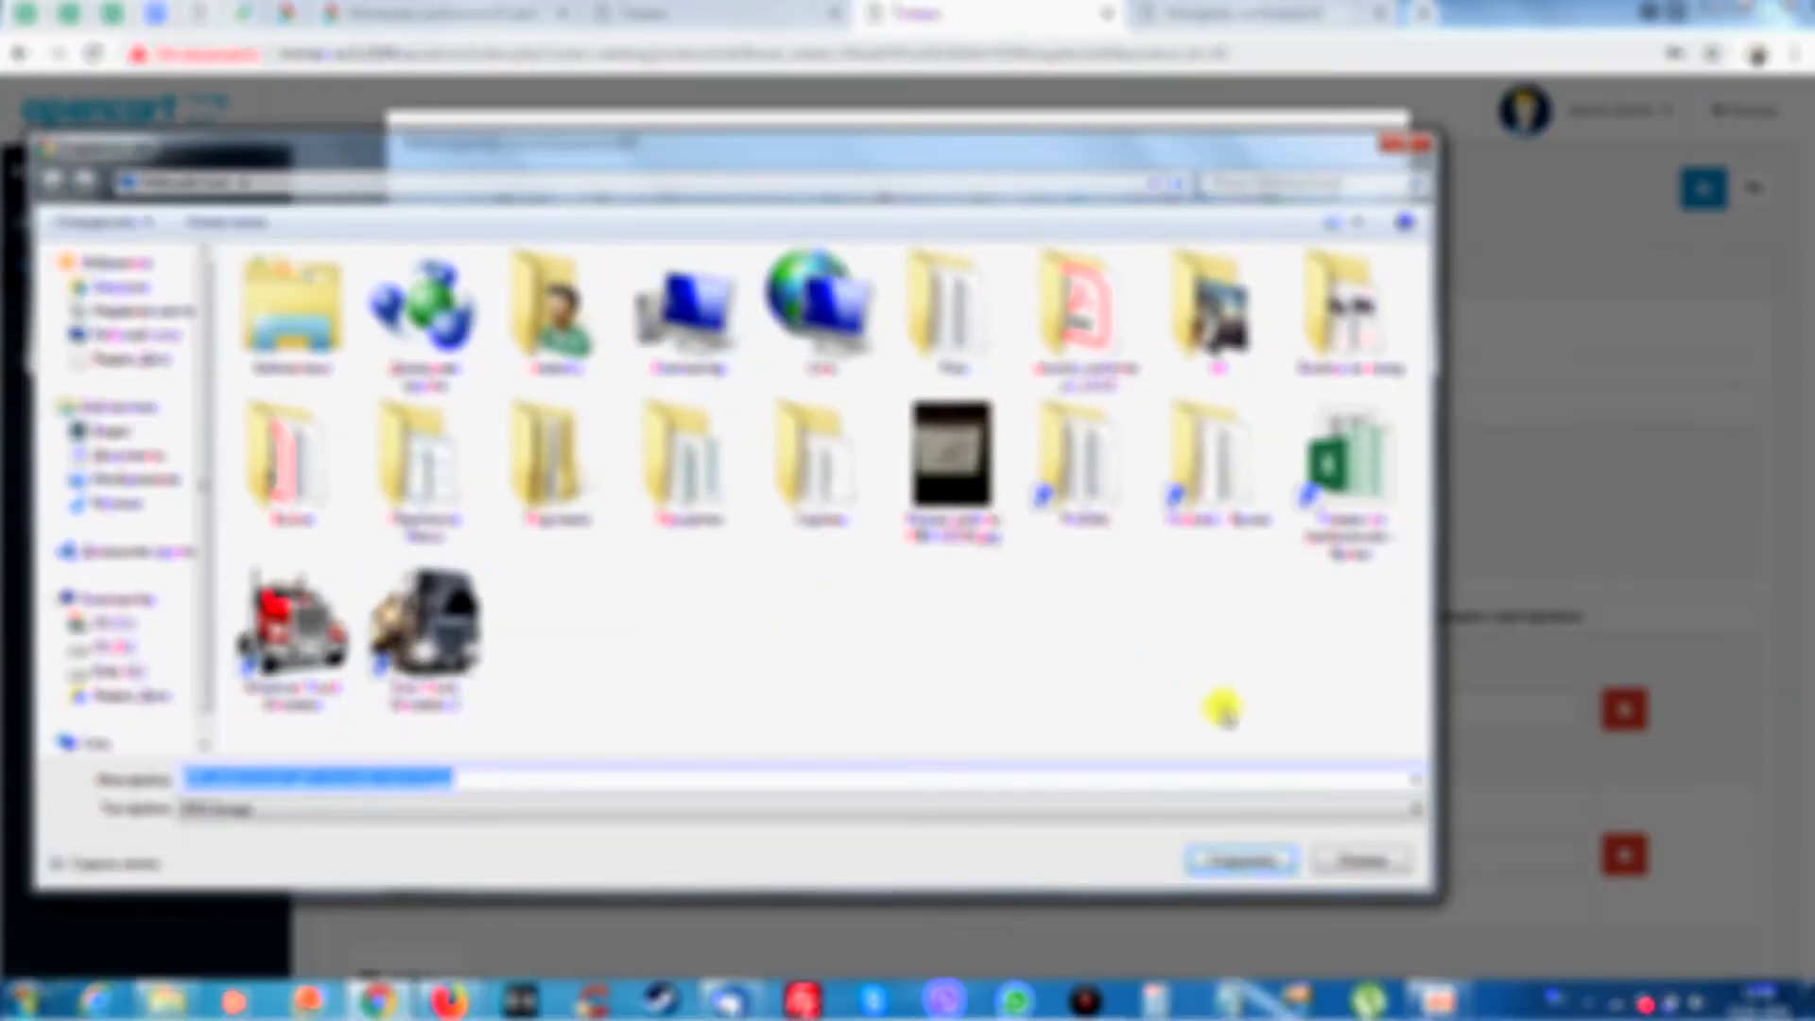
{"action": "left_click", "coordinate": [1359, 858]}
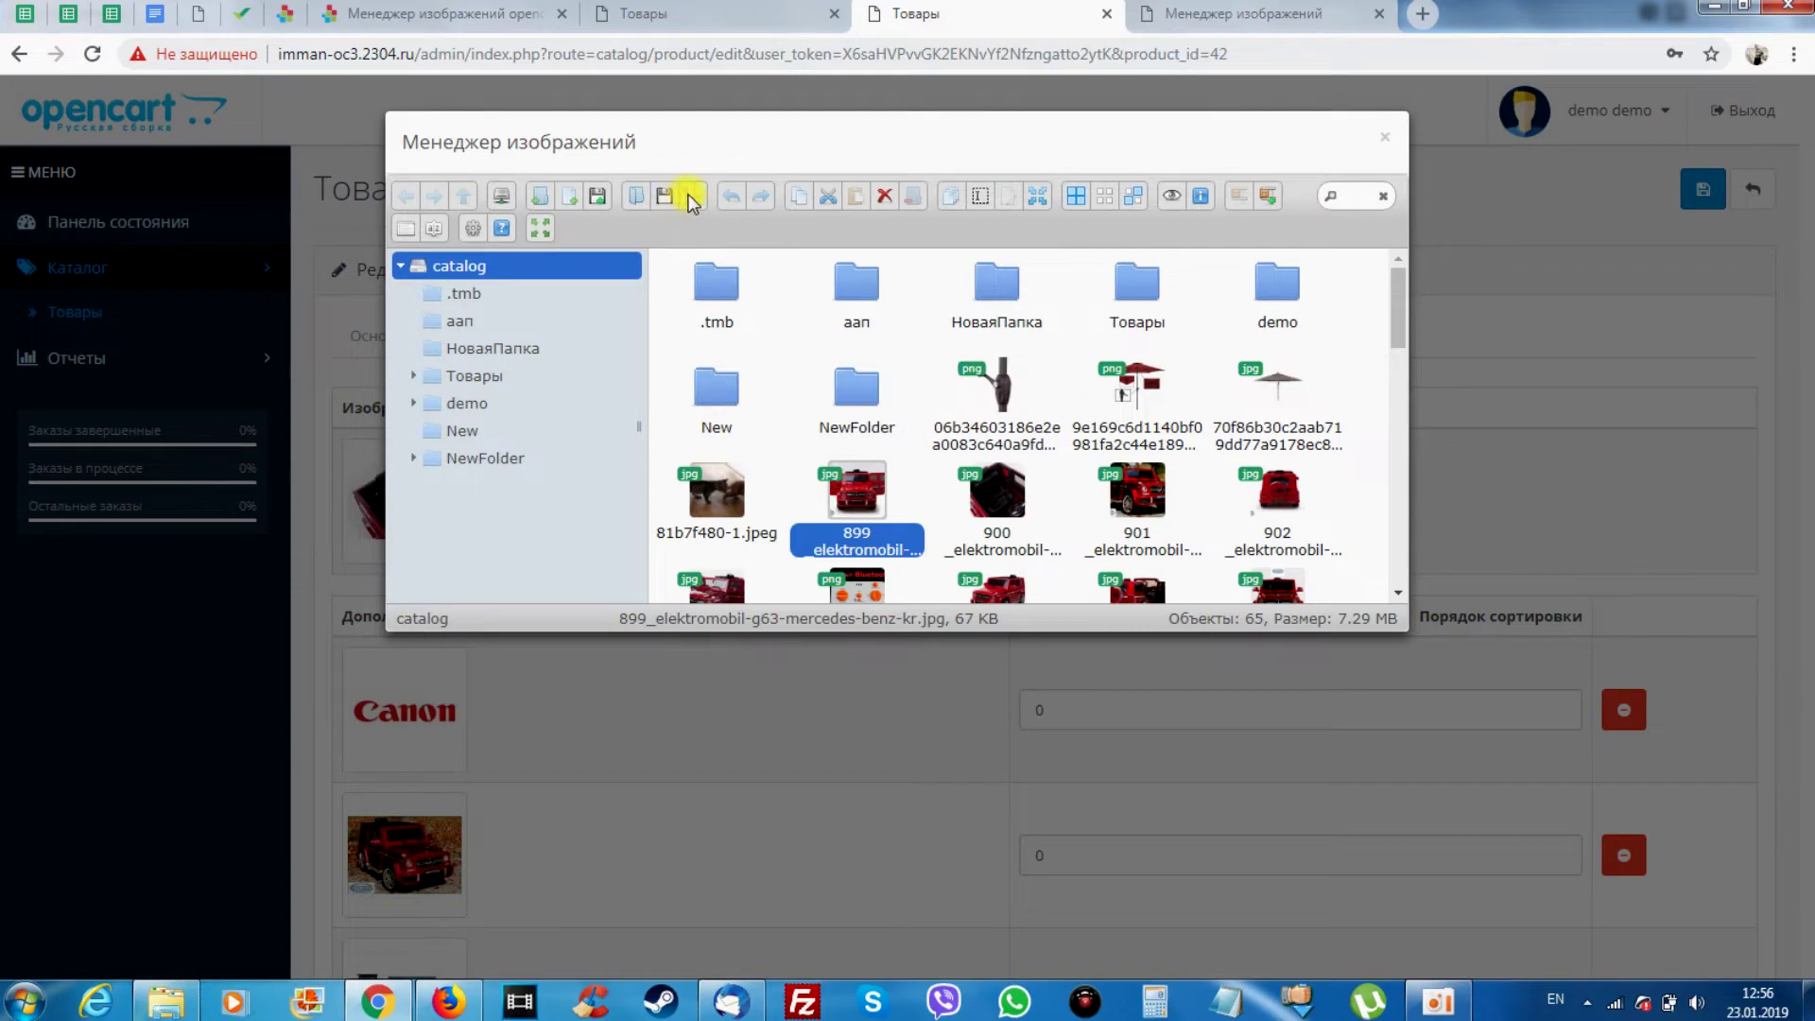
Select the three adjacent catalog images starting with 899, 900 and 901, and replace that selection with 81b7f480-1.jpeg
{"action": "scroll", "coordinate": [695, 203], "scroll_direction": "down", "scroll_amount": 2}
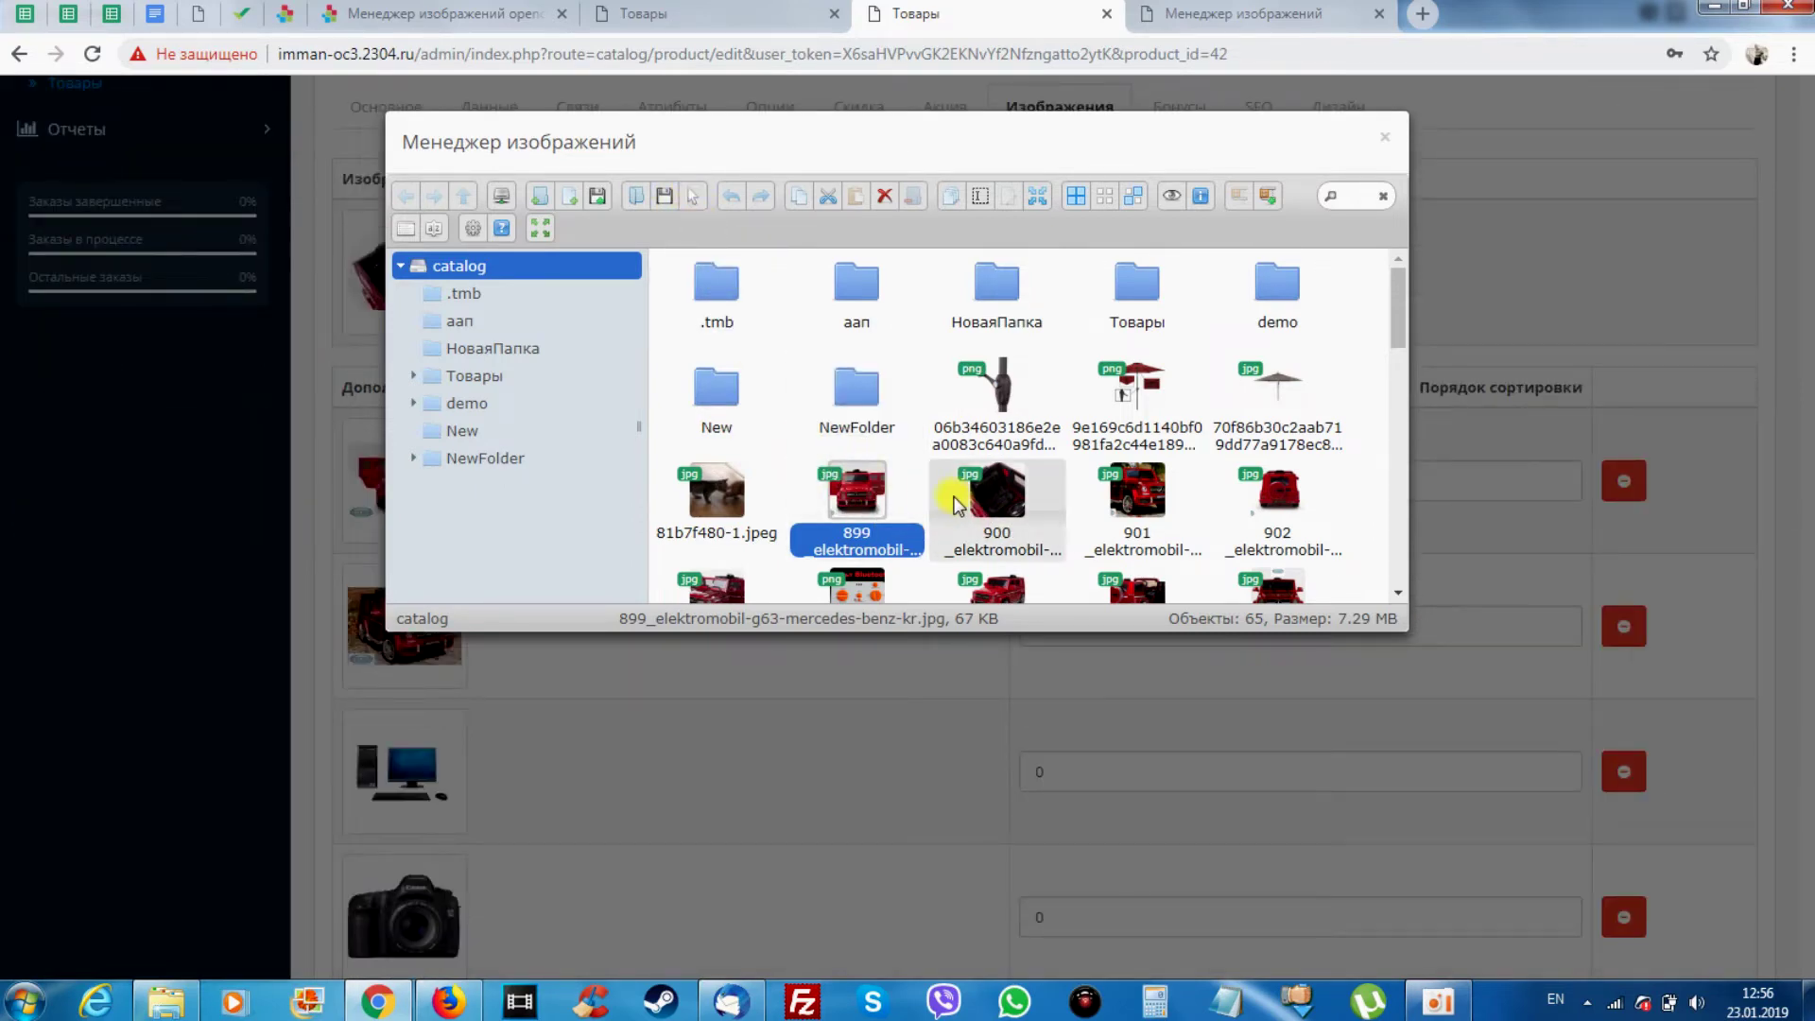
{"action": "left_click", "coordinate": [1112, 518], "text": "shift"}
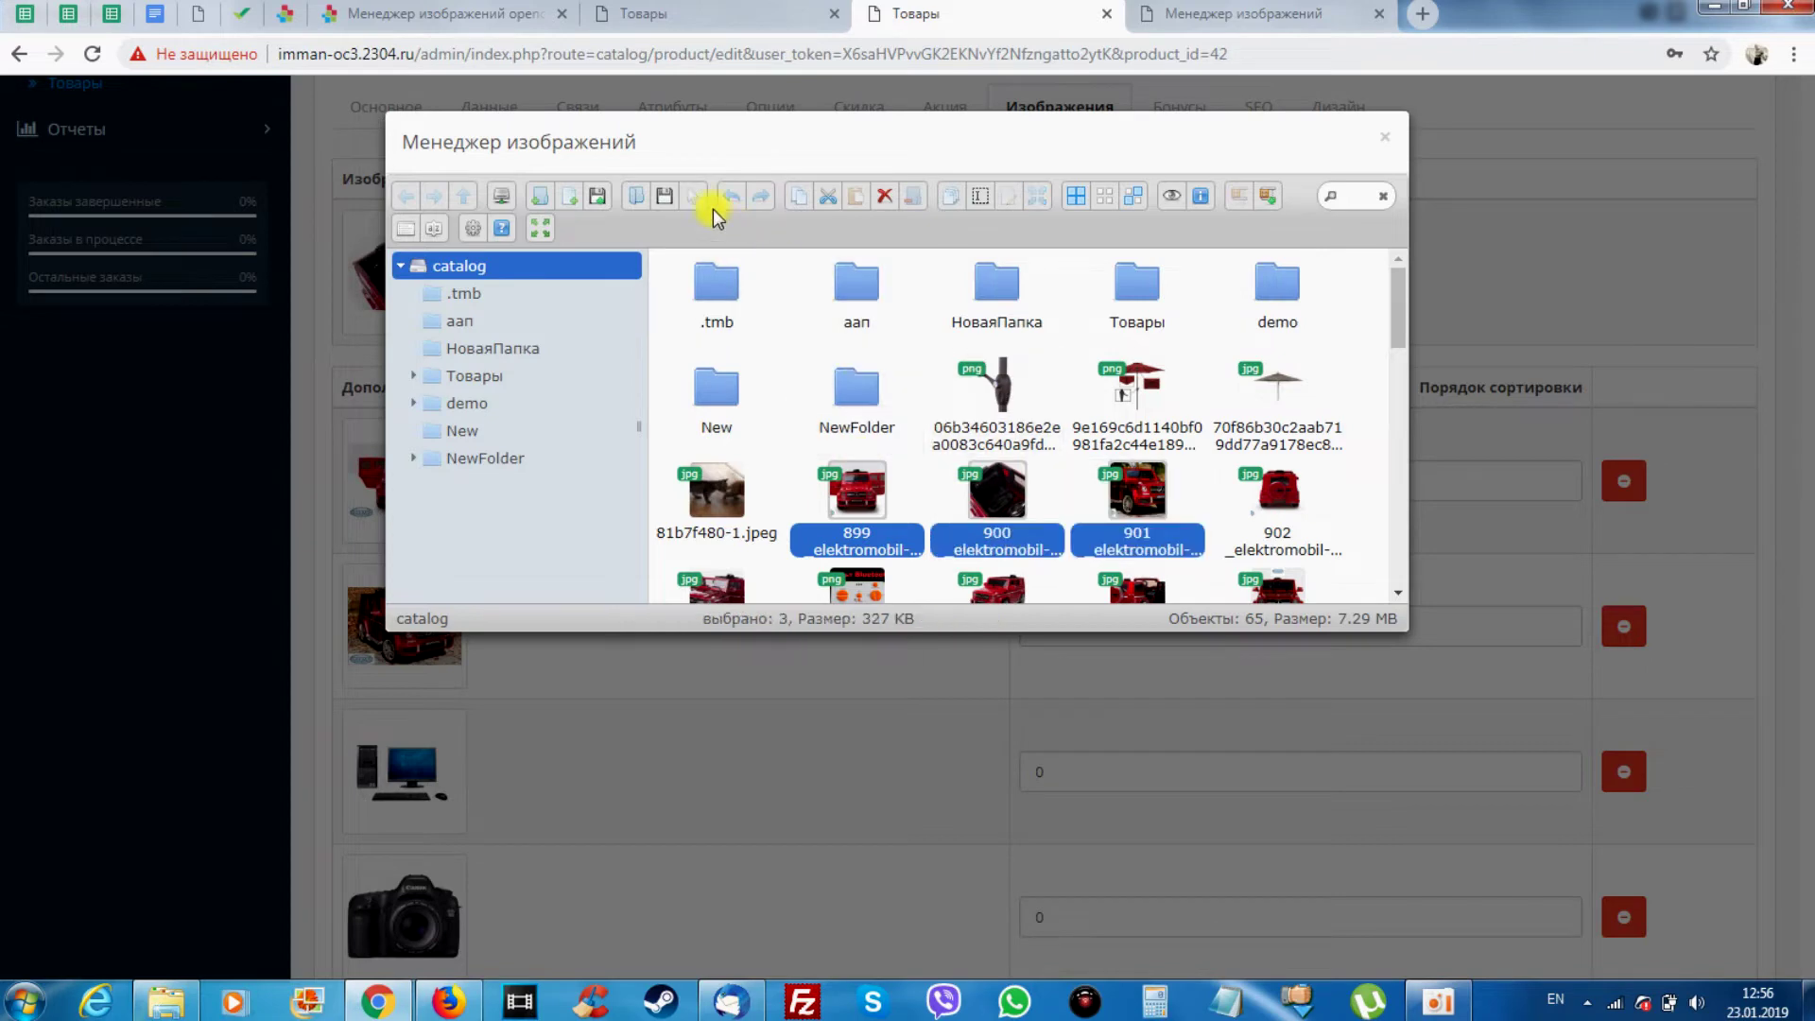
{"action": "key", "text": "Left"}
{"action": "key", "text": "Left"}
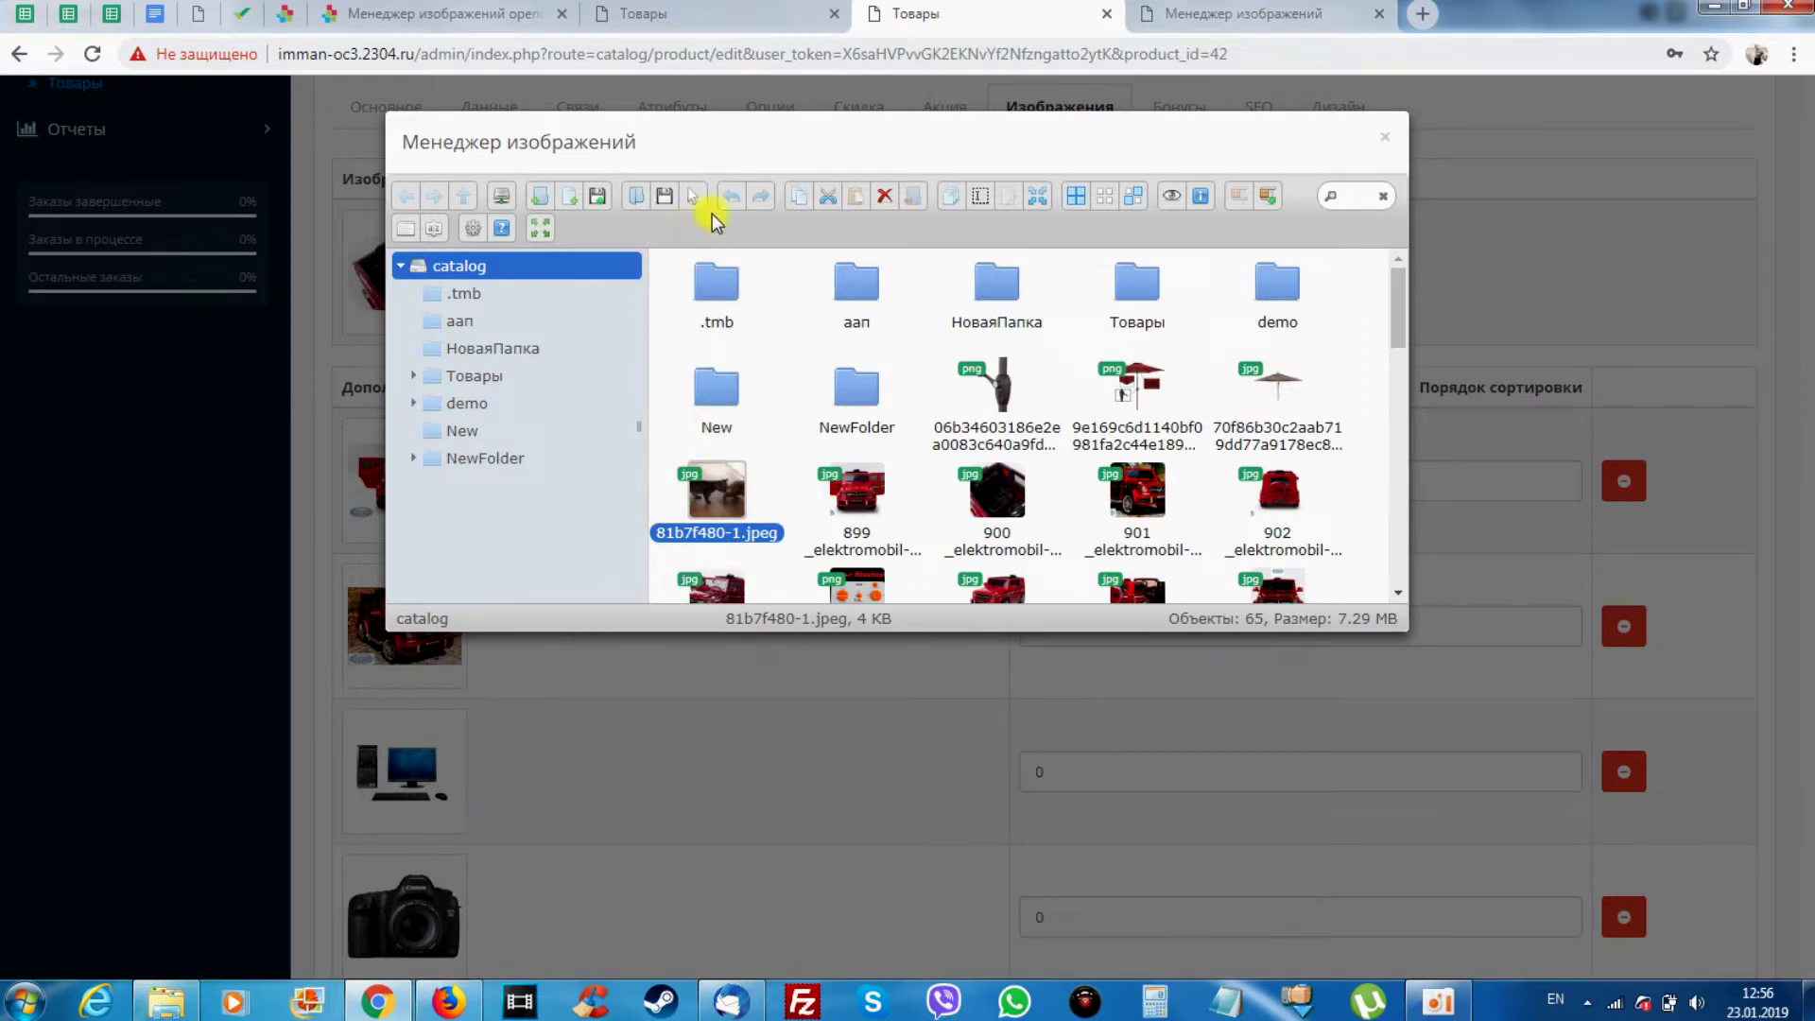
Visit the НоваяПапка folder, return to the catalog folder and select NewFolder there
{"action": "left_click", "coordinate": [520, 348]}
{"action": "left_click", "coordinate": [462, 277]}
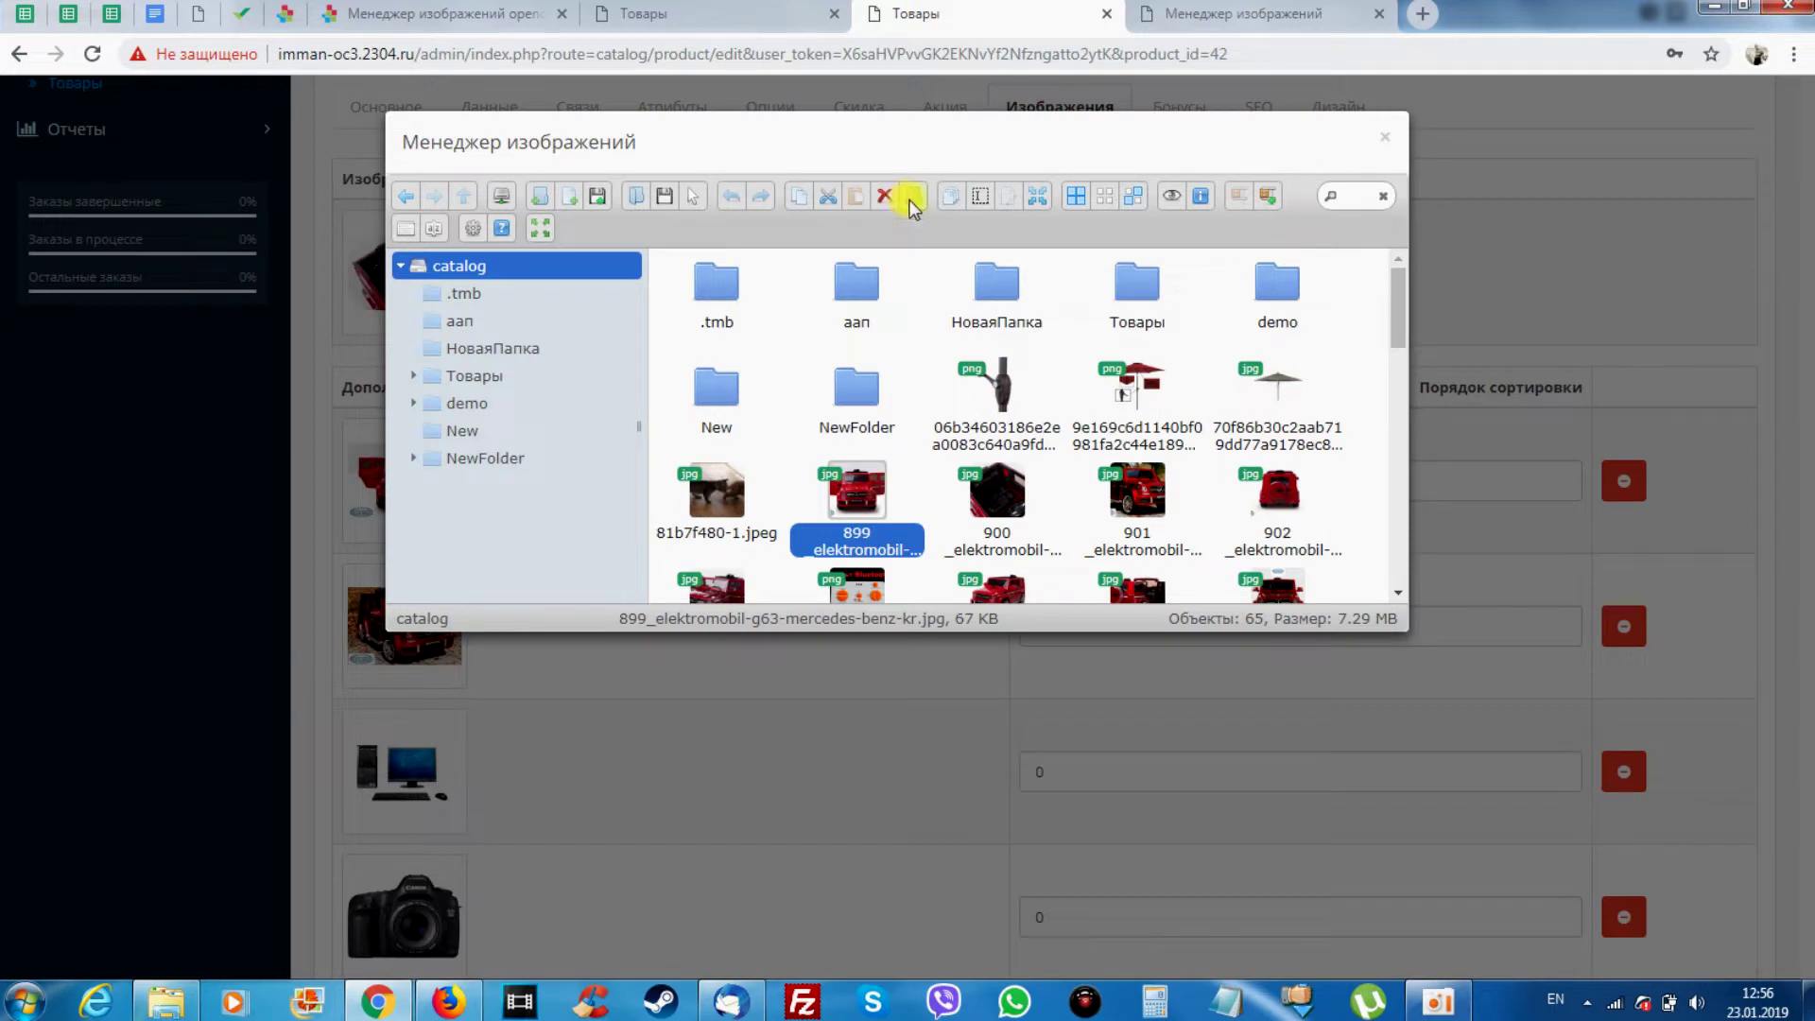
{"action": "left_click_drag", "start_coordinate": [983, 505], "coordinate": [884, 395]}
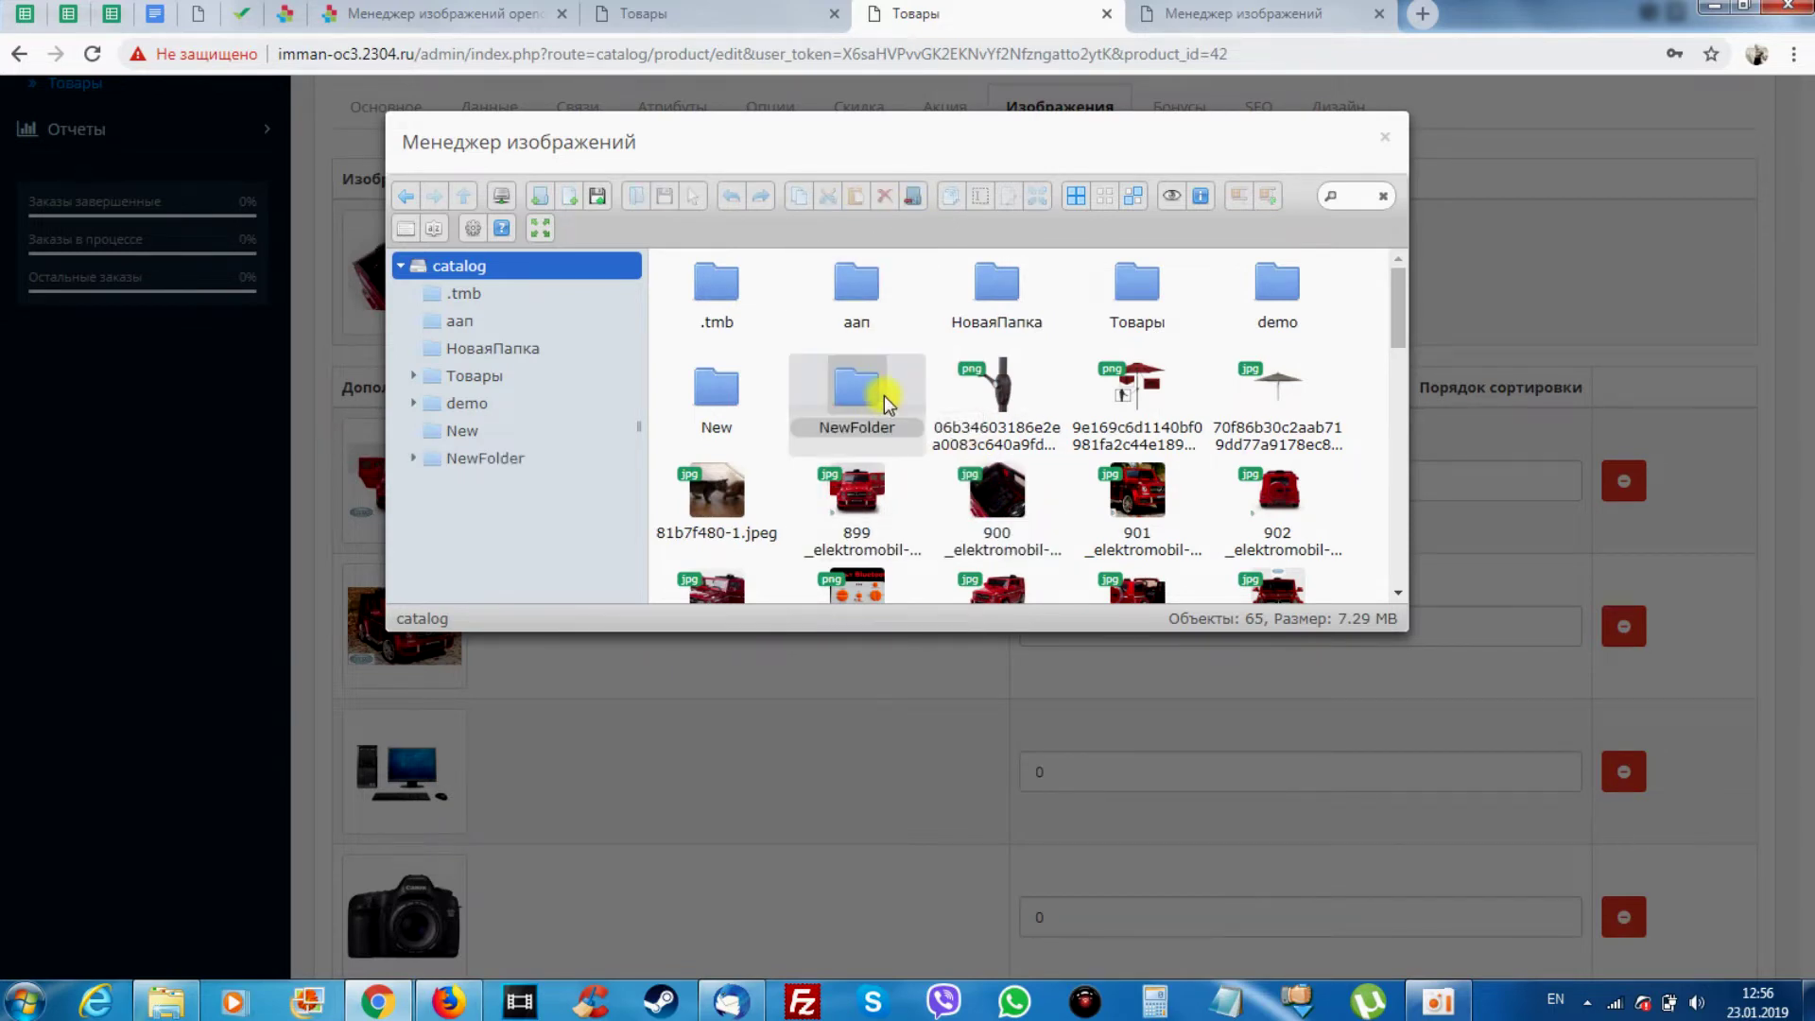
{"action": "left_click", "coordinate": [862, 389]}
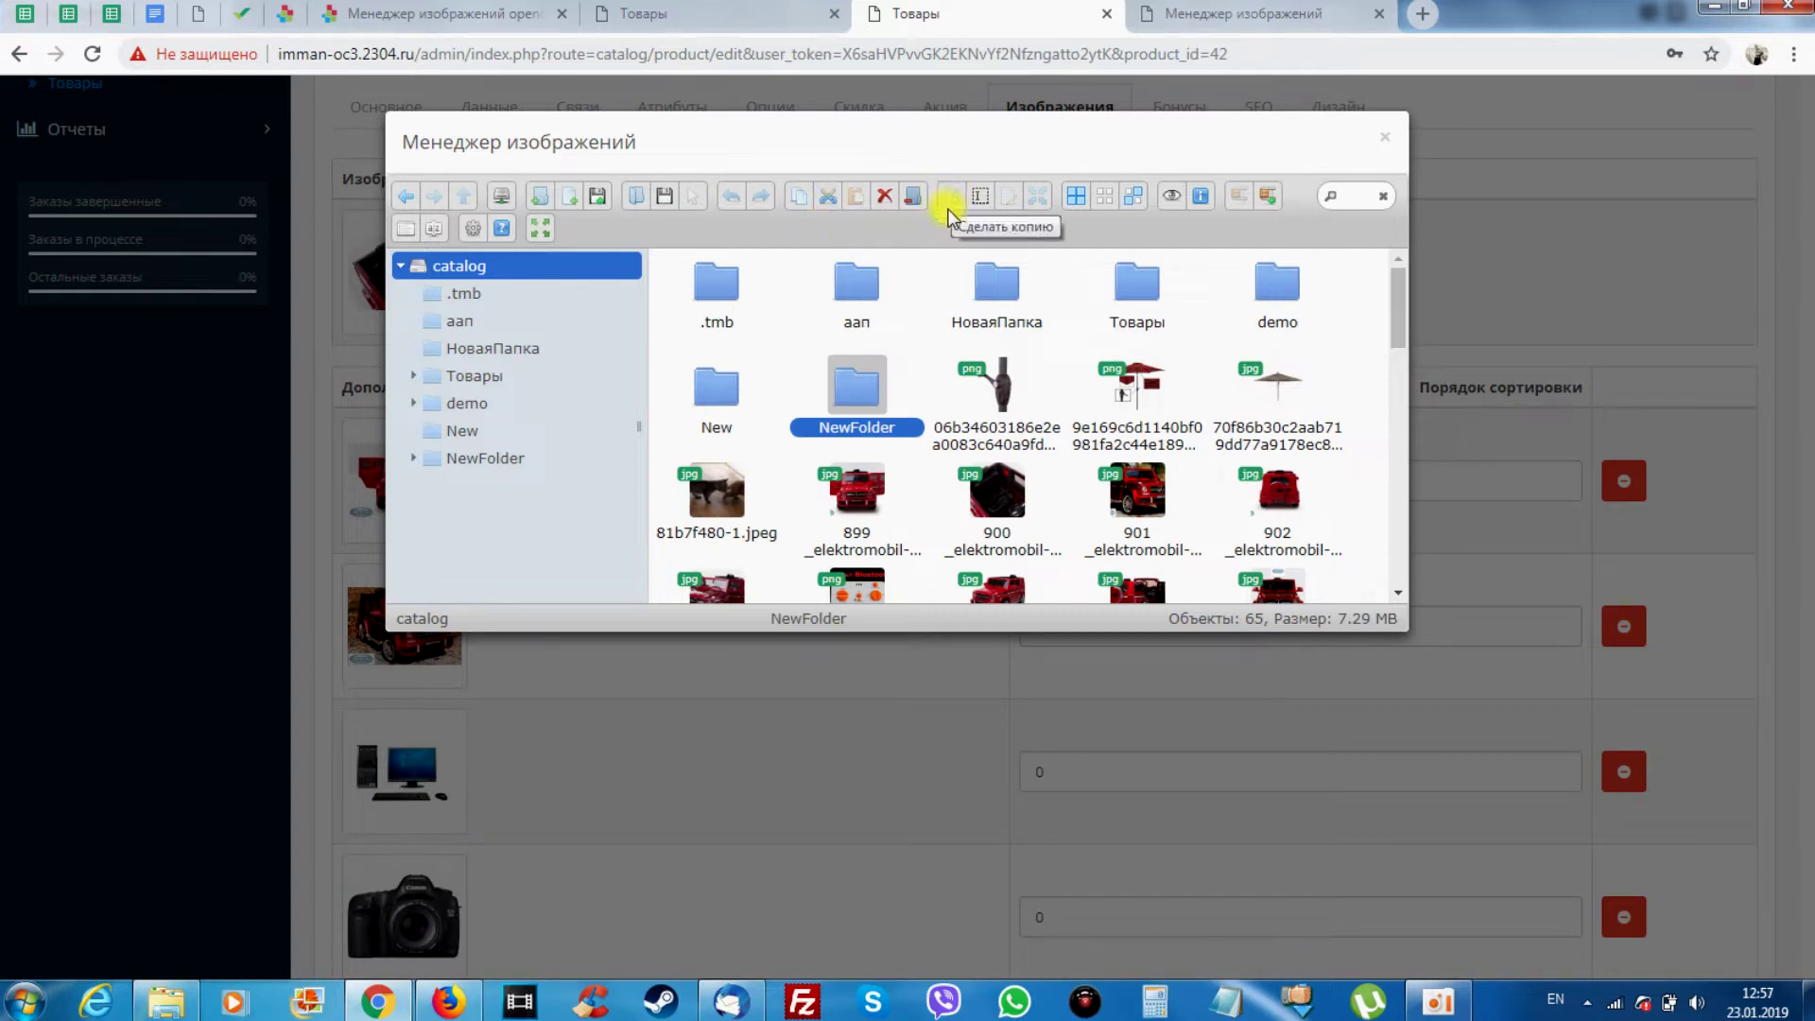
Start renaming the image 900_elektromobil-g63-mercedes-benz-kr.jpg and leave the name editing without entering a new name
{"action": "left_click", "coordinate": [980, 473]}
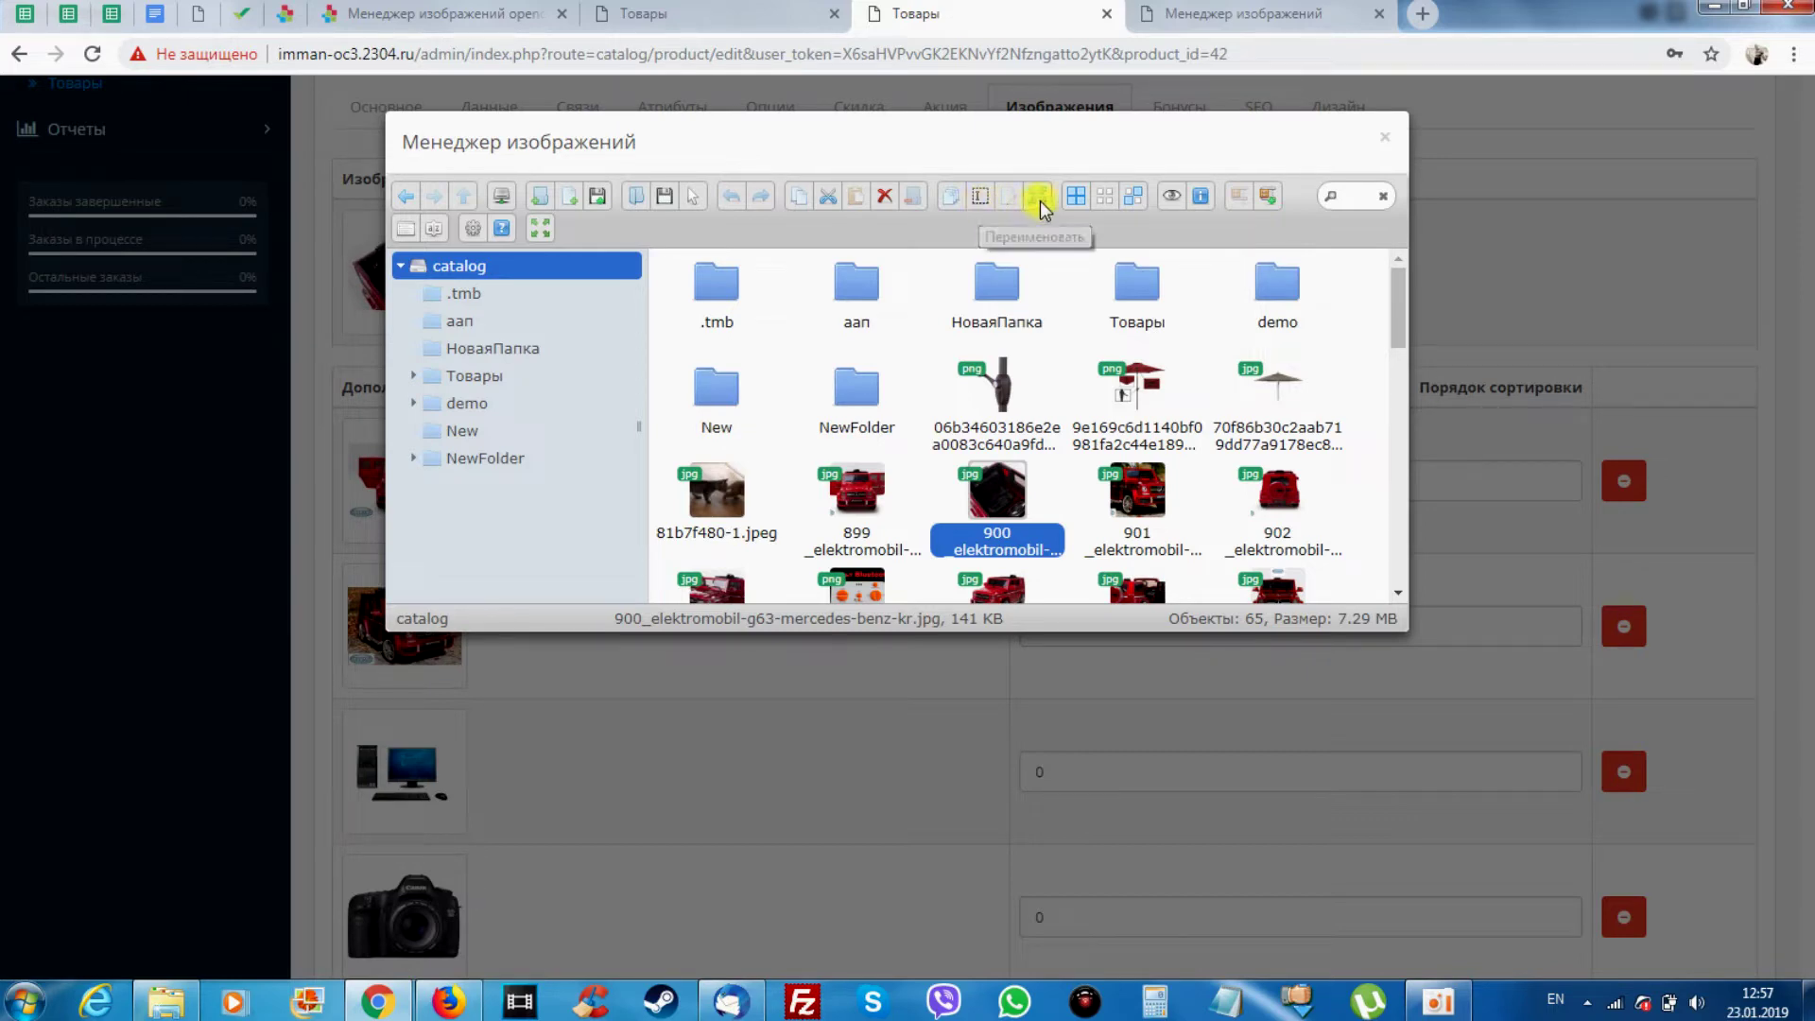
{"action": "left_click", "coordinate": [978, 195]}
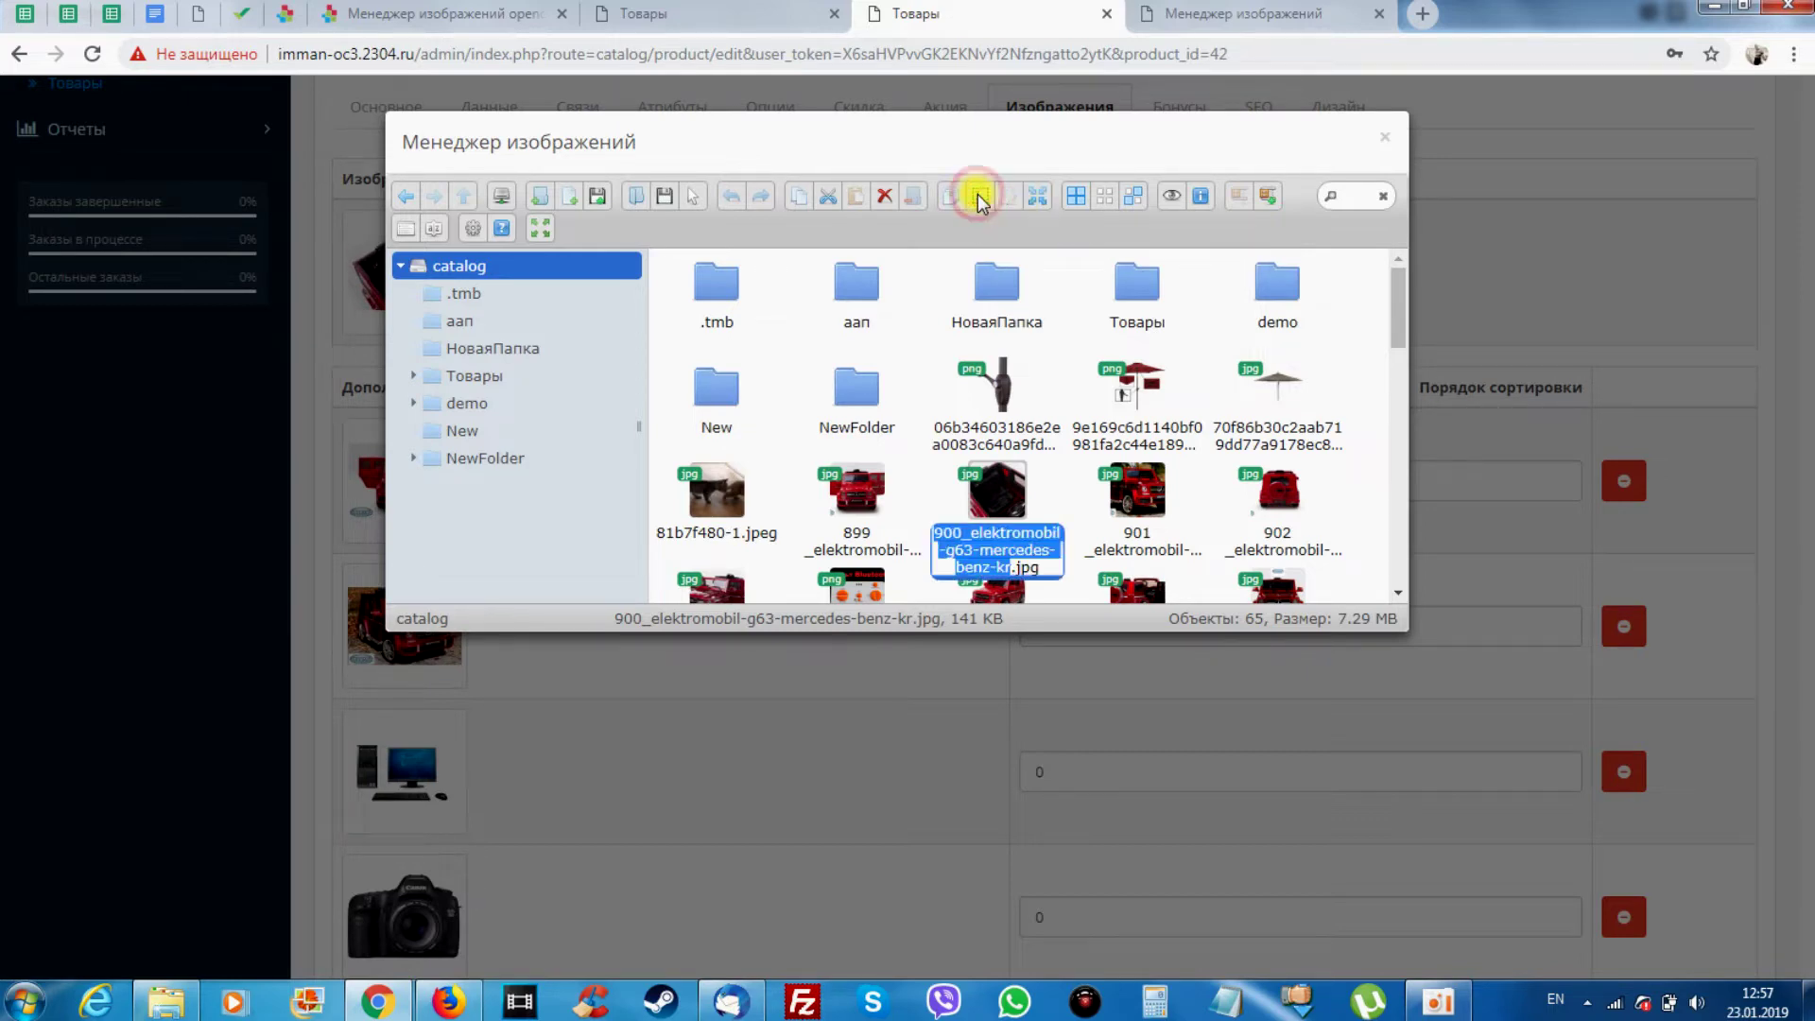
{"action": "left_click", "coordinate": [898, 496]}
{"action": "left_click", "coordinate": [994, 492]}
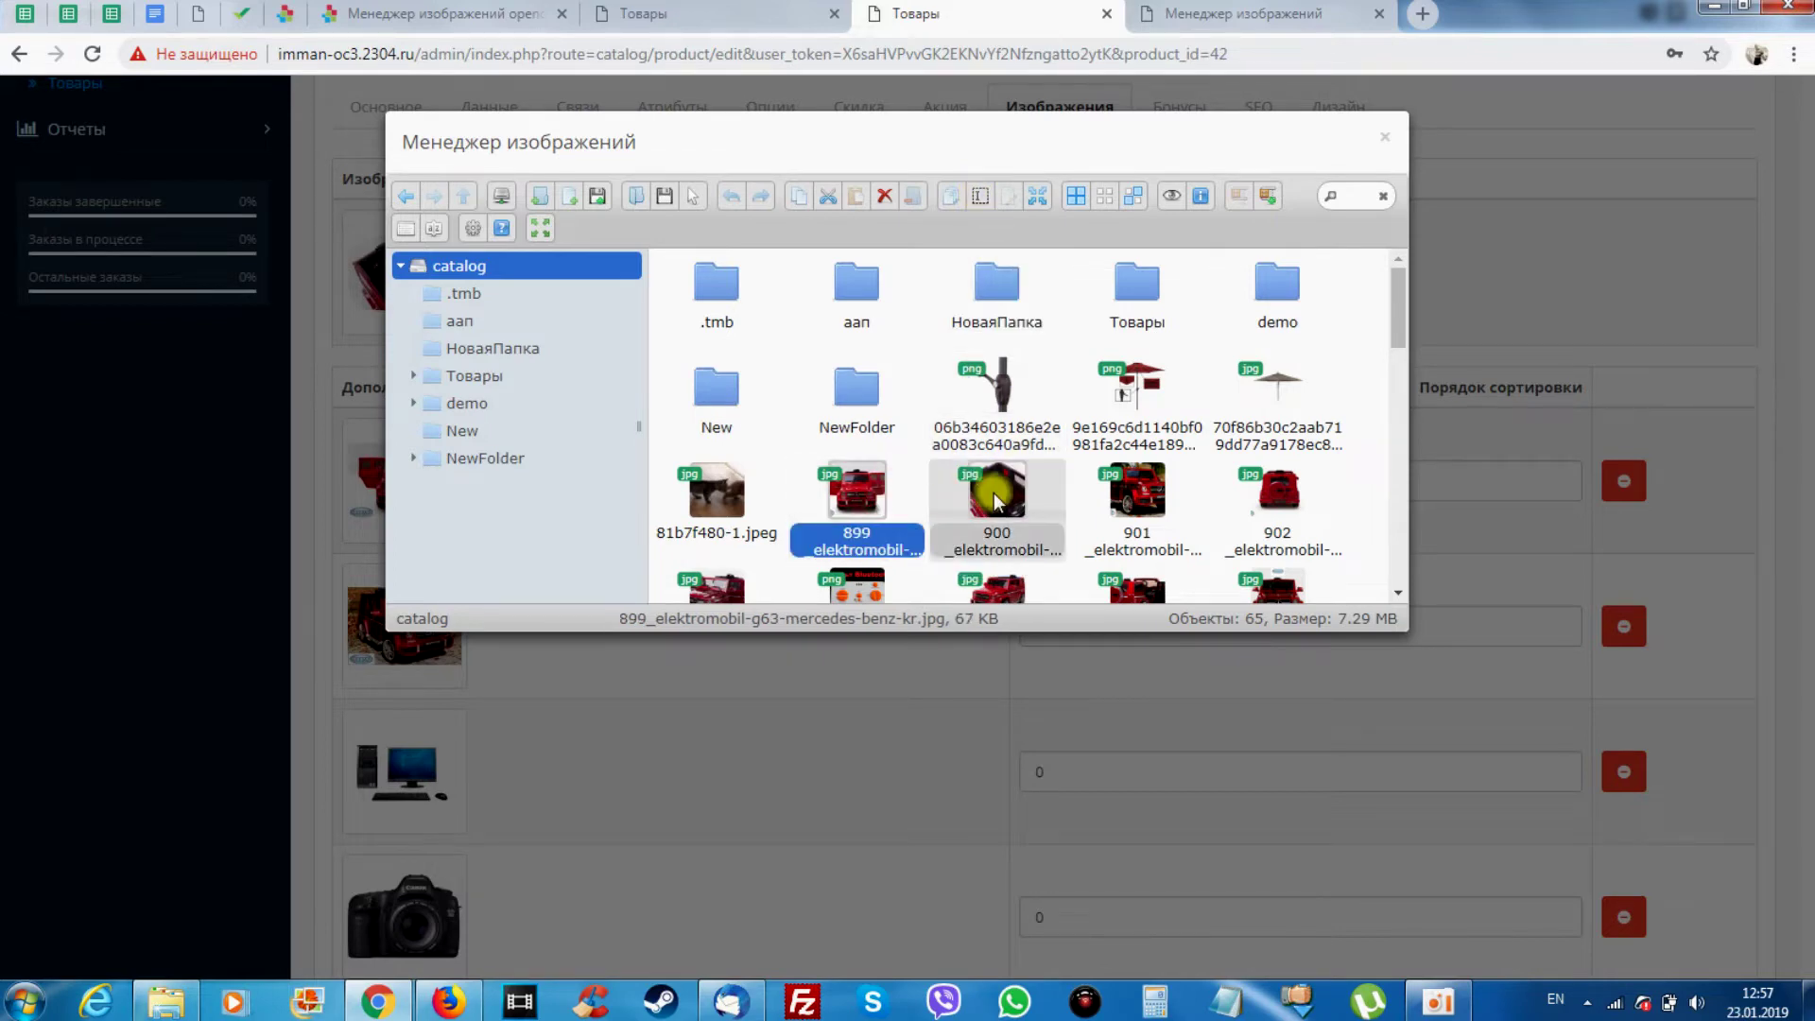
Open the resize and rotate editor for the image 900_elektromobil-g63-mercedes-benz-kr.jpg
{"action": "right_click", "coordinate": [994, 491]}
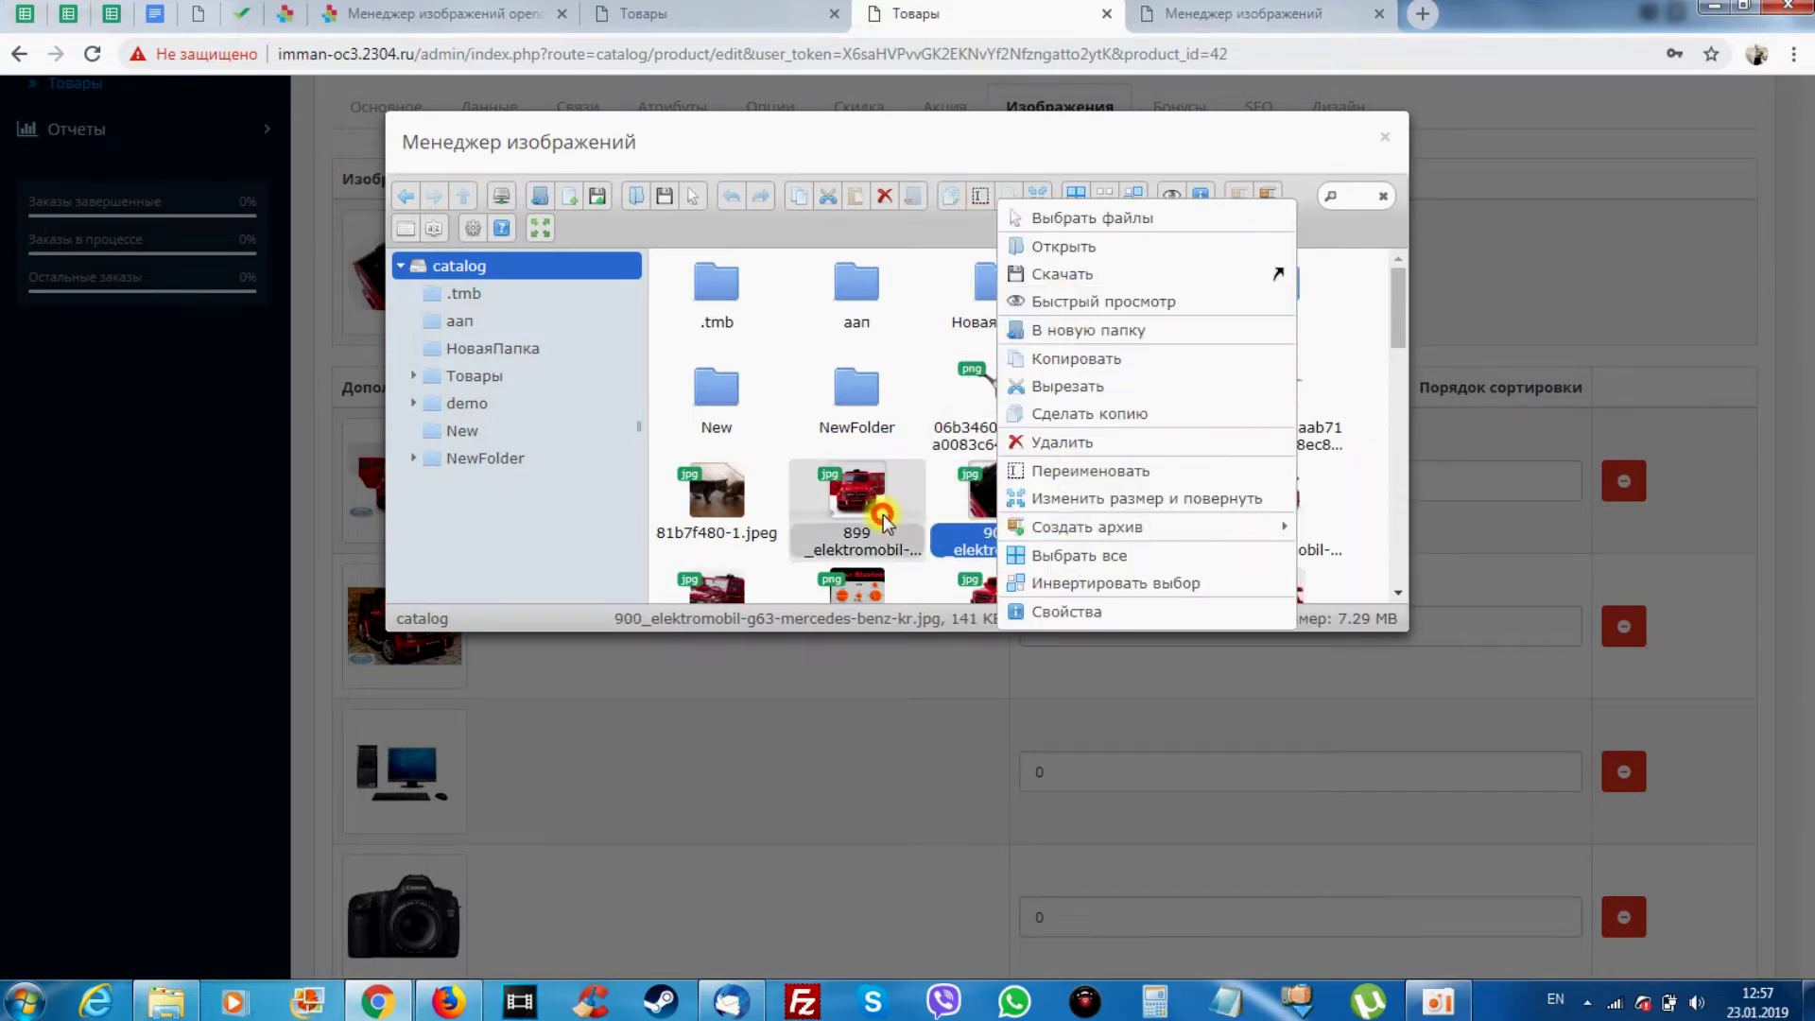
{"action": "key", "text": "Escape"}
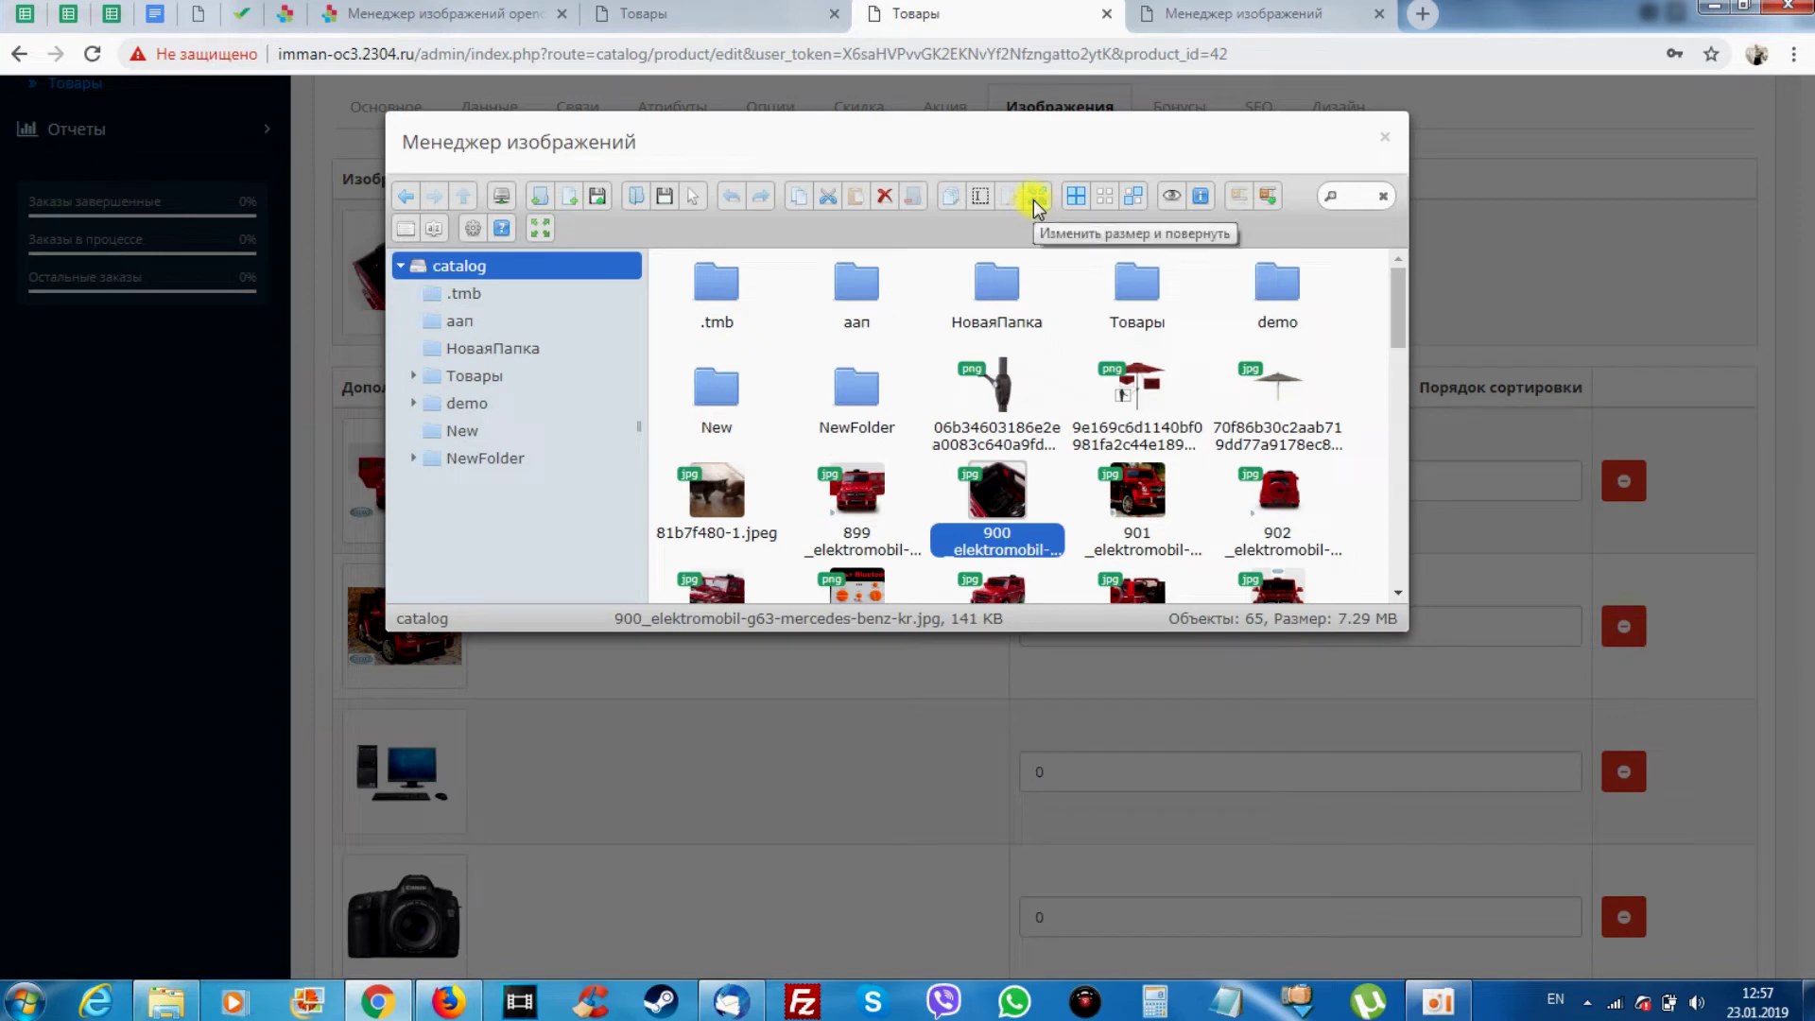
{"action": "right_click", "coordinate": [995, 497]}
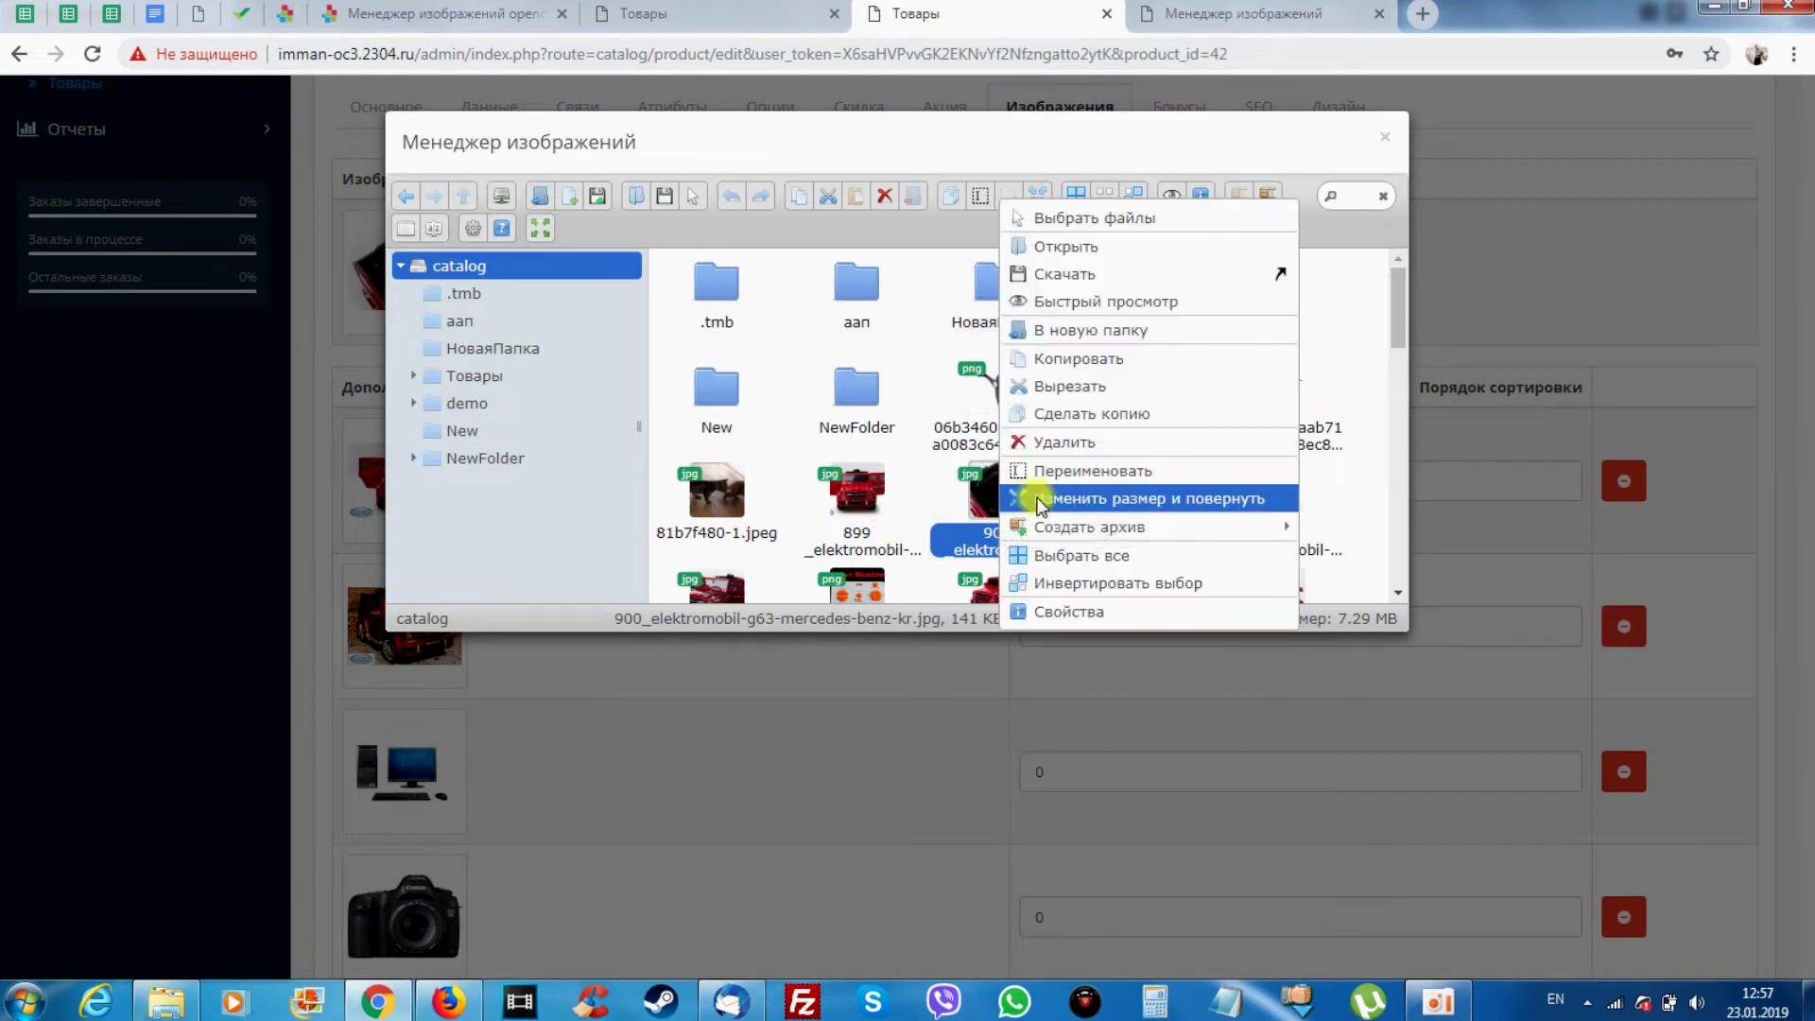
{"action": "left_click", "coordinate": [1128, 501]}
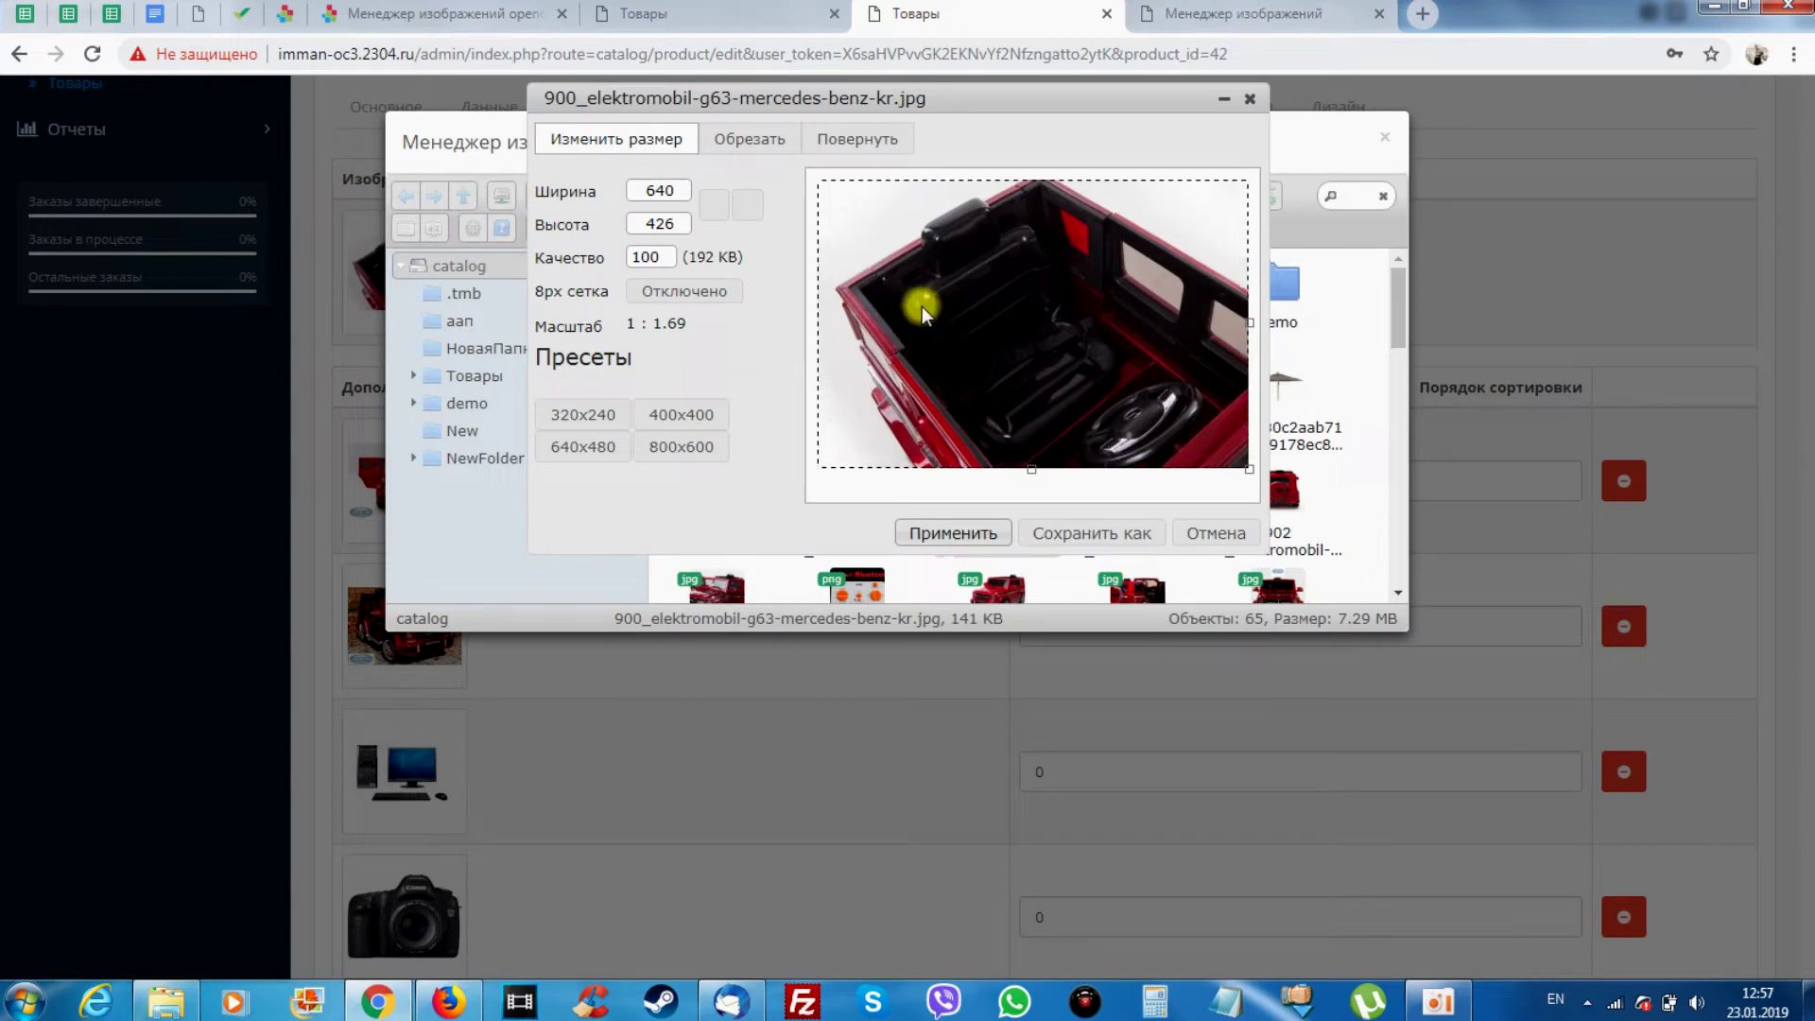
Examine the editor's resize settings for width, height, quality and the 8px grid
{"action": "left_click", "coordinate": [648, 190]}
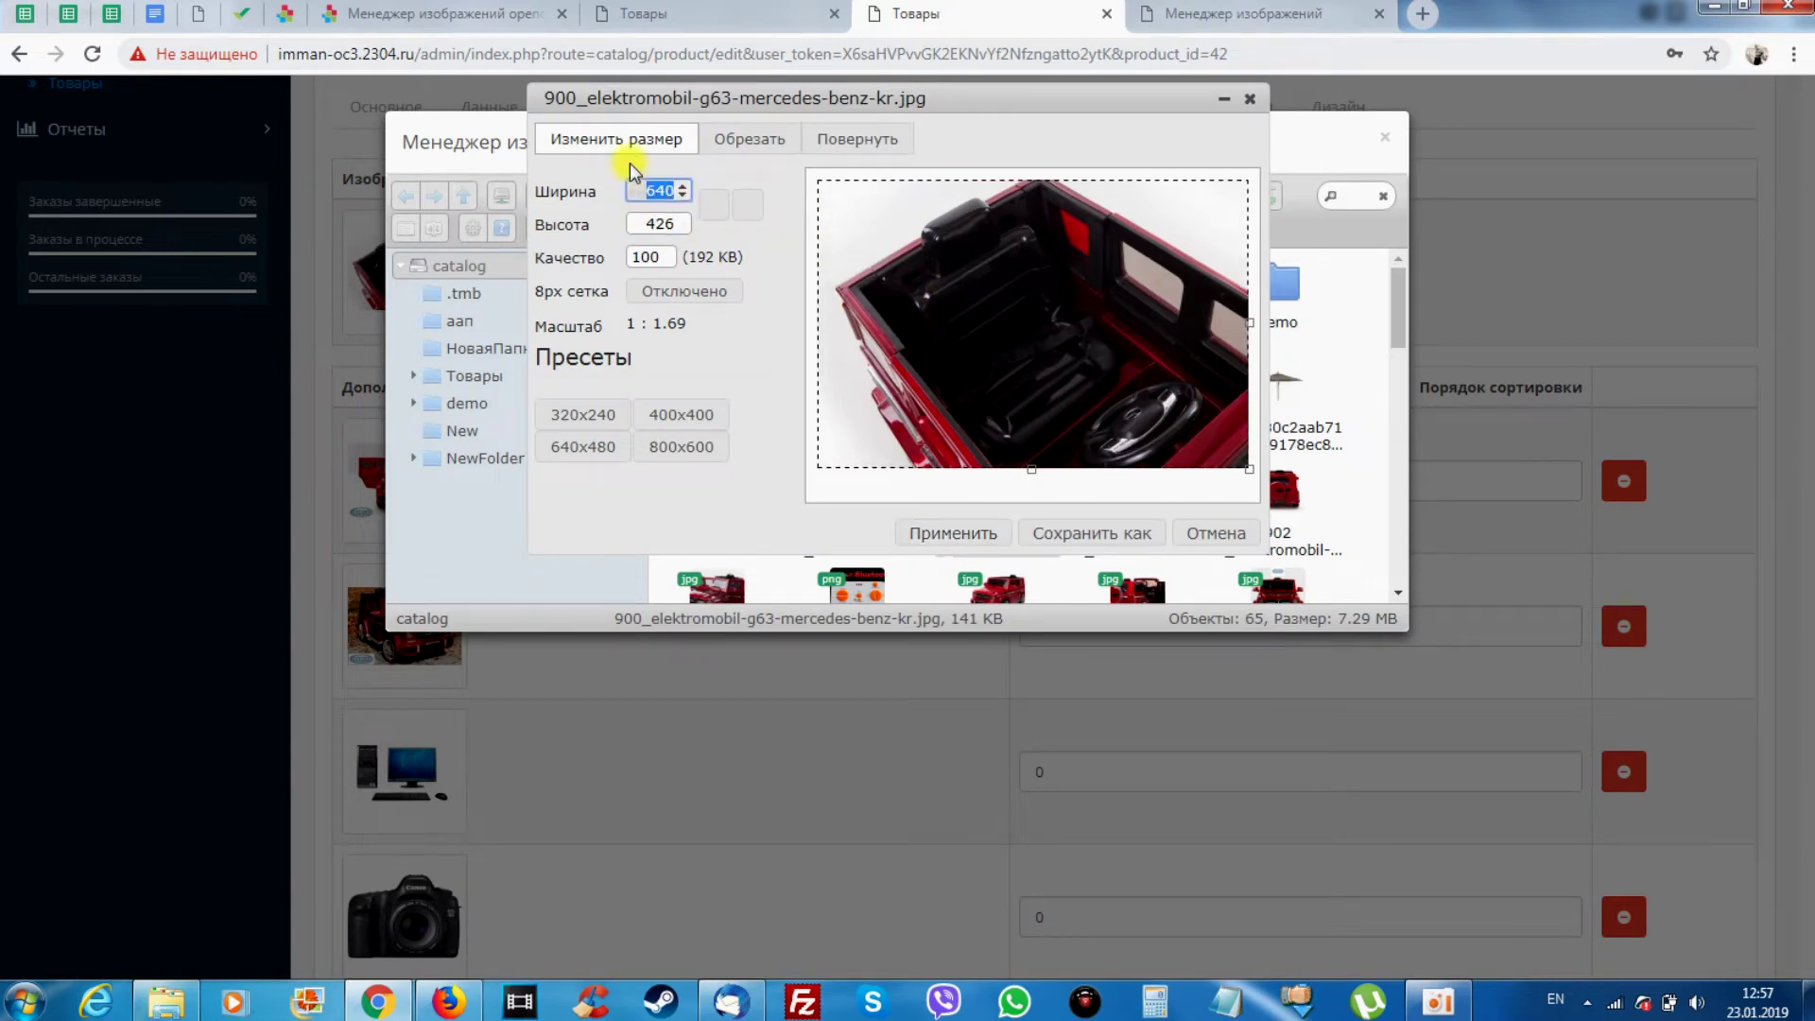
{"action": "double_click", "coordinate": [662, 224]}
{"action": "left_click", "coordinate": [662, 190]}
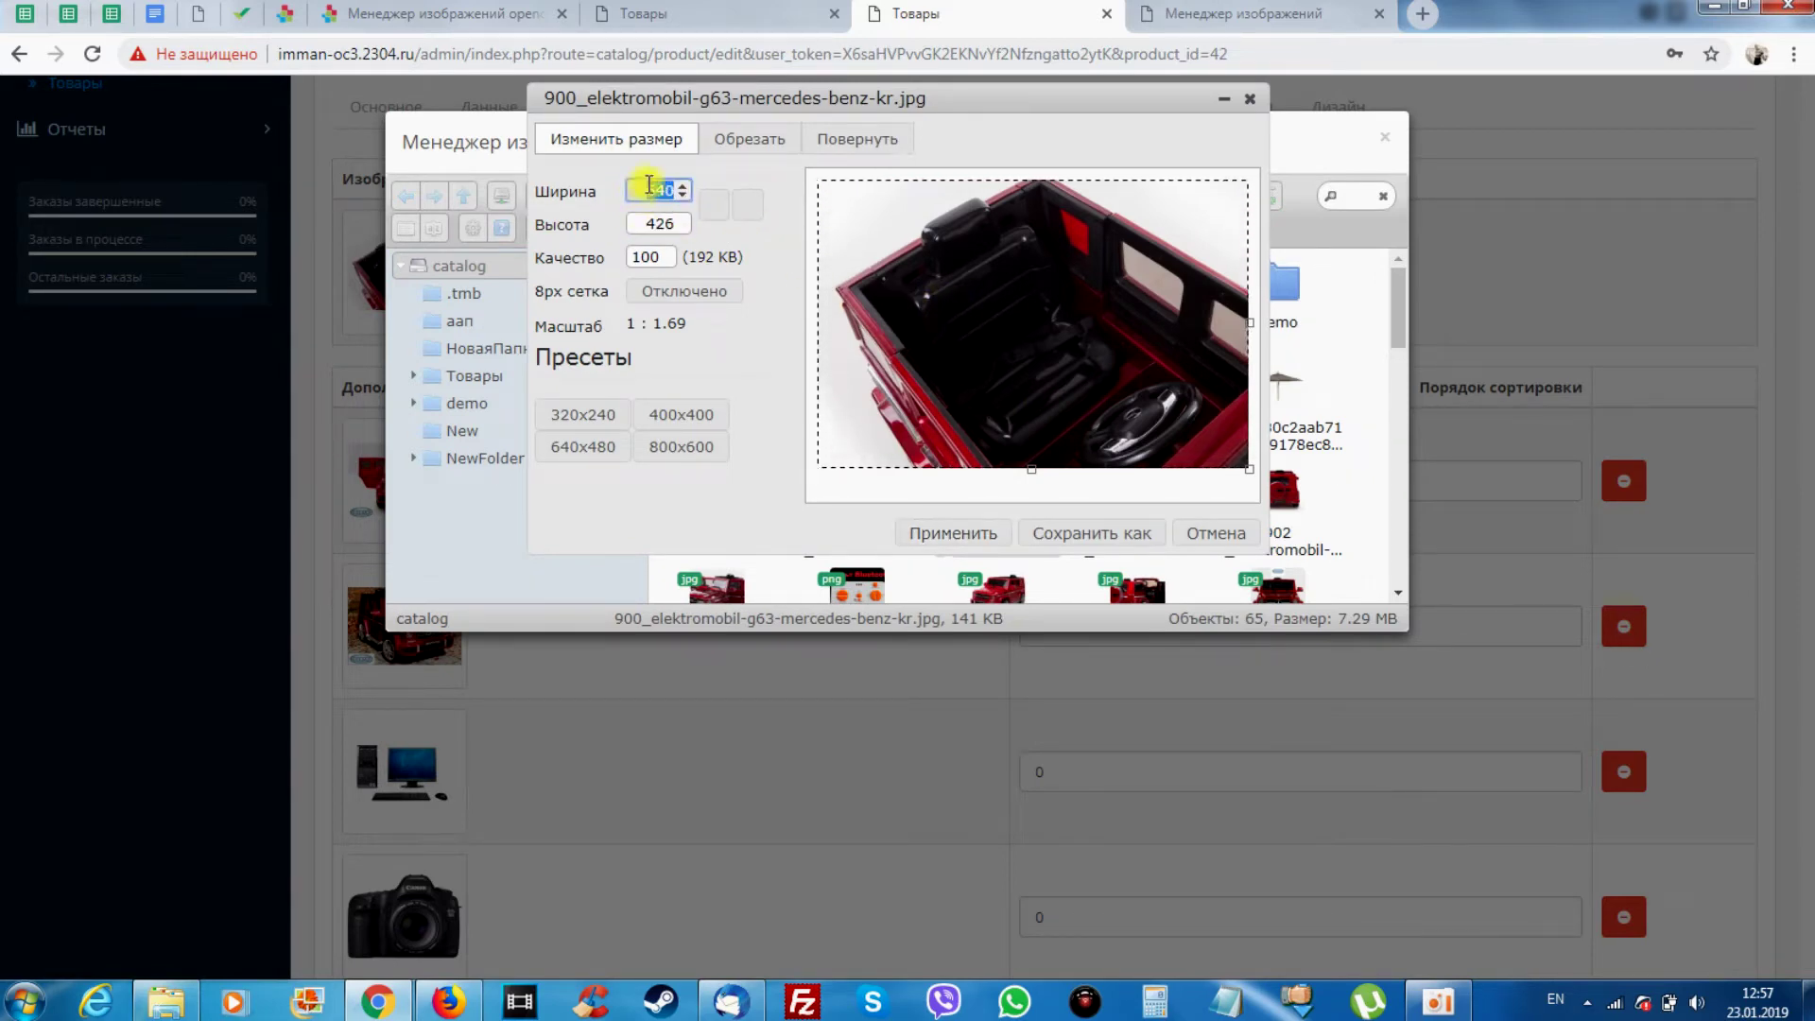
{"action": "left_click", "coordinate": [666, 223]}
{"action": "left_click", "coordinate": [652, 190]}
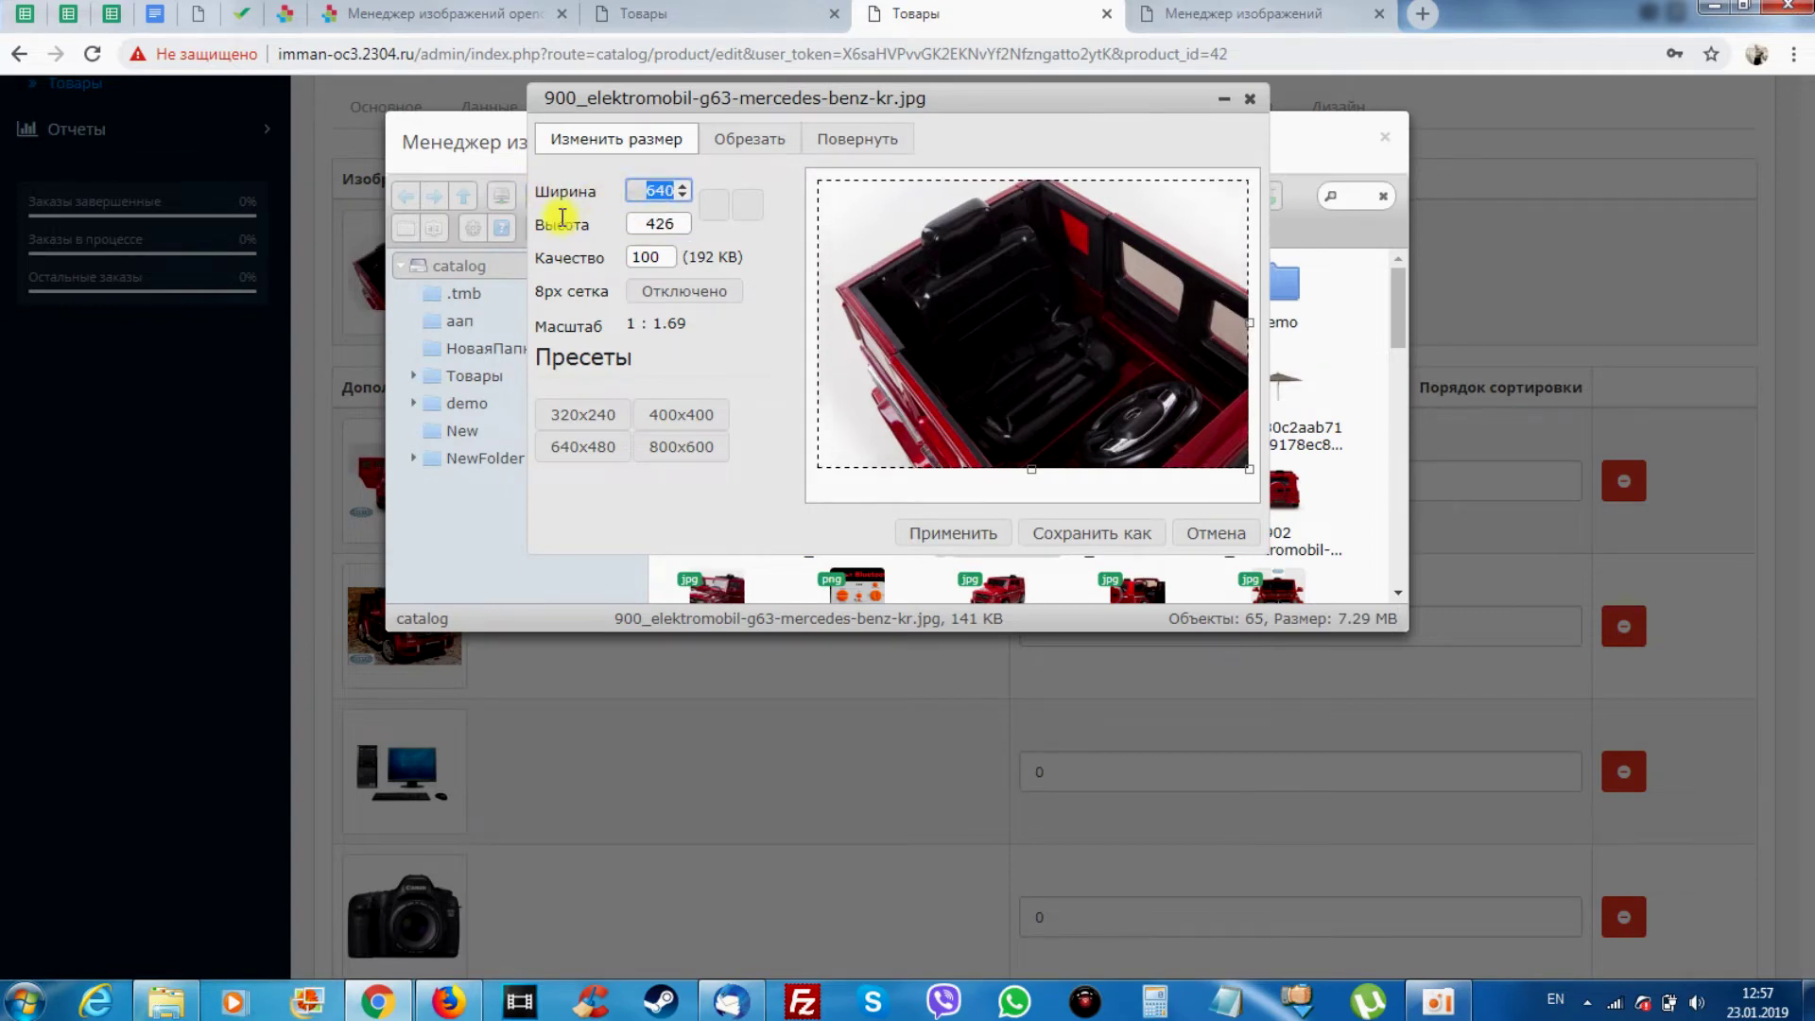
{"action": "left_click", "coordinate": [654, 255]}
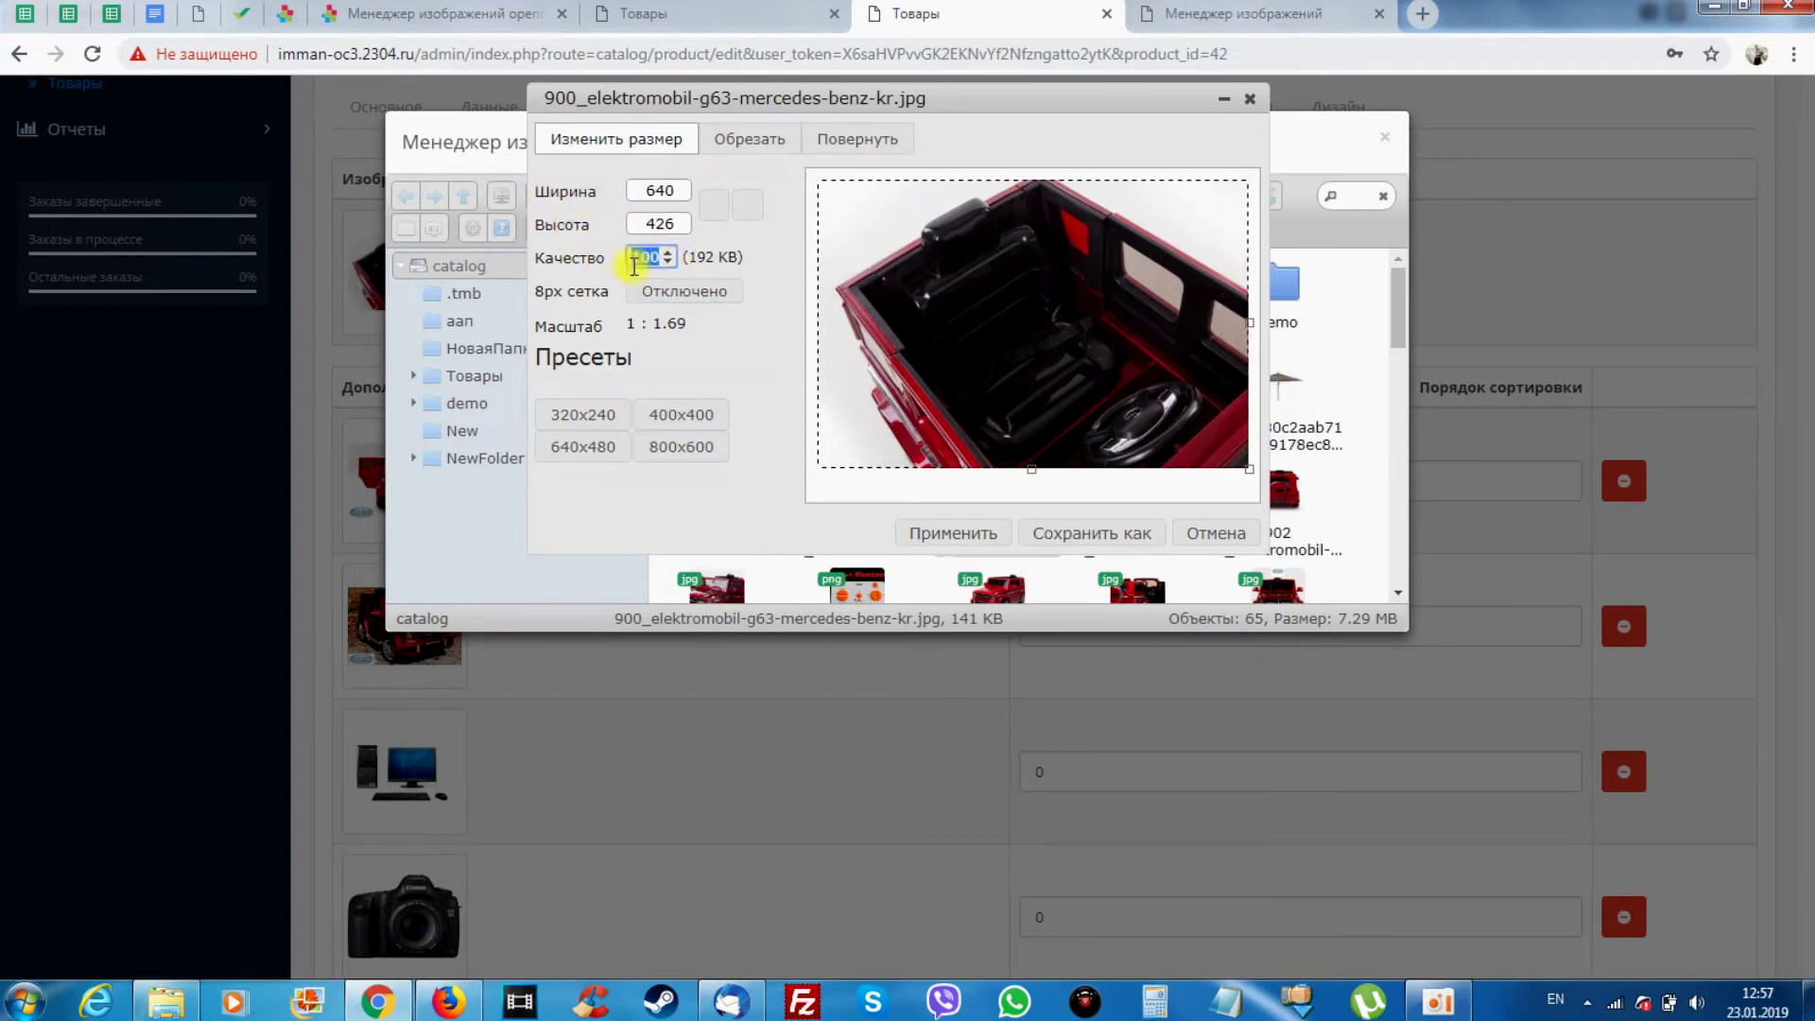
{"action": "left_click", "coordinate": [661, 223]}
{"action": "left_click", "coordinate": [645, 253]}
{"action": "key", "text": "Tab"}
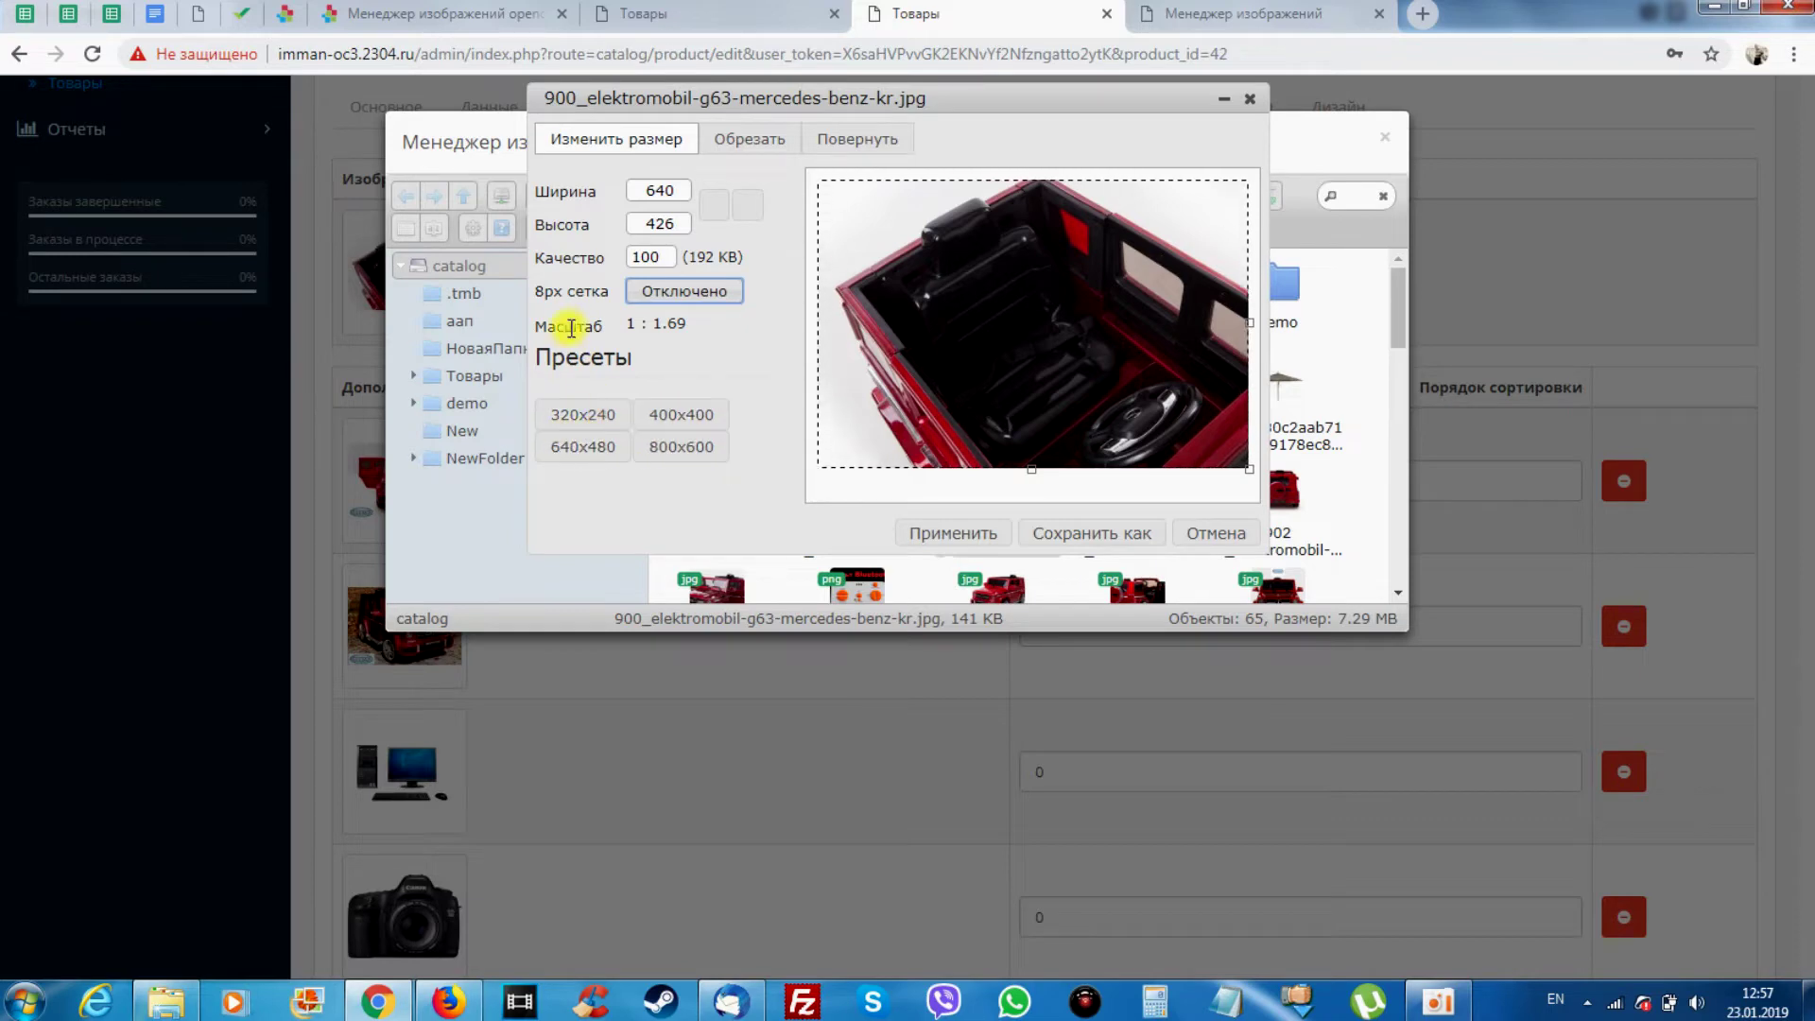
Examine the aspect ratio option for the width and height, and reset the resize values
{"action": "left_click", "coordinate": [638, 189]}
{"action": "left_click", "coordinate": [714, 208]}
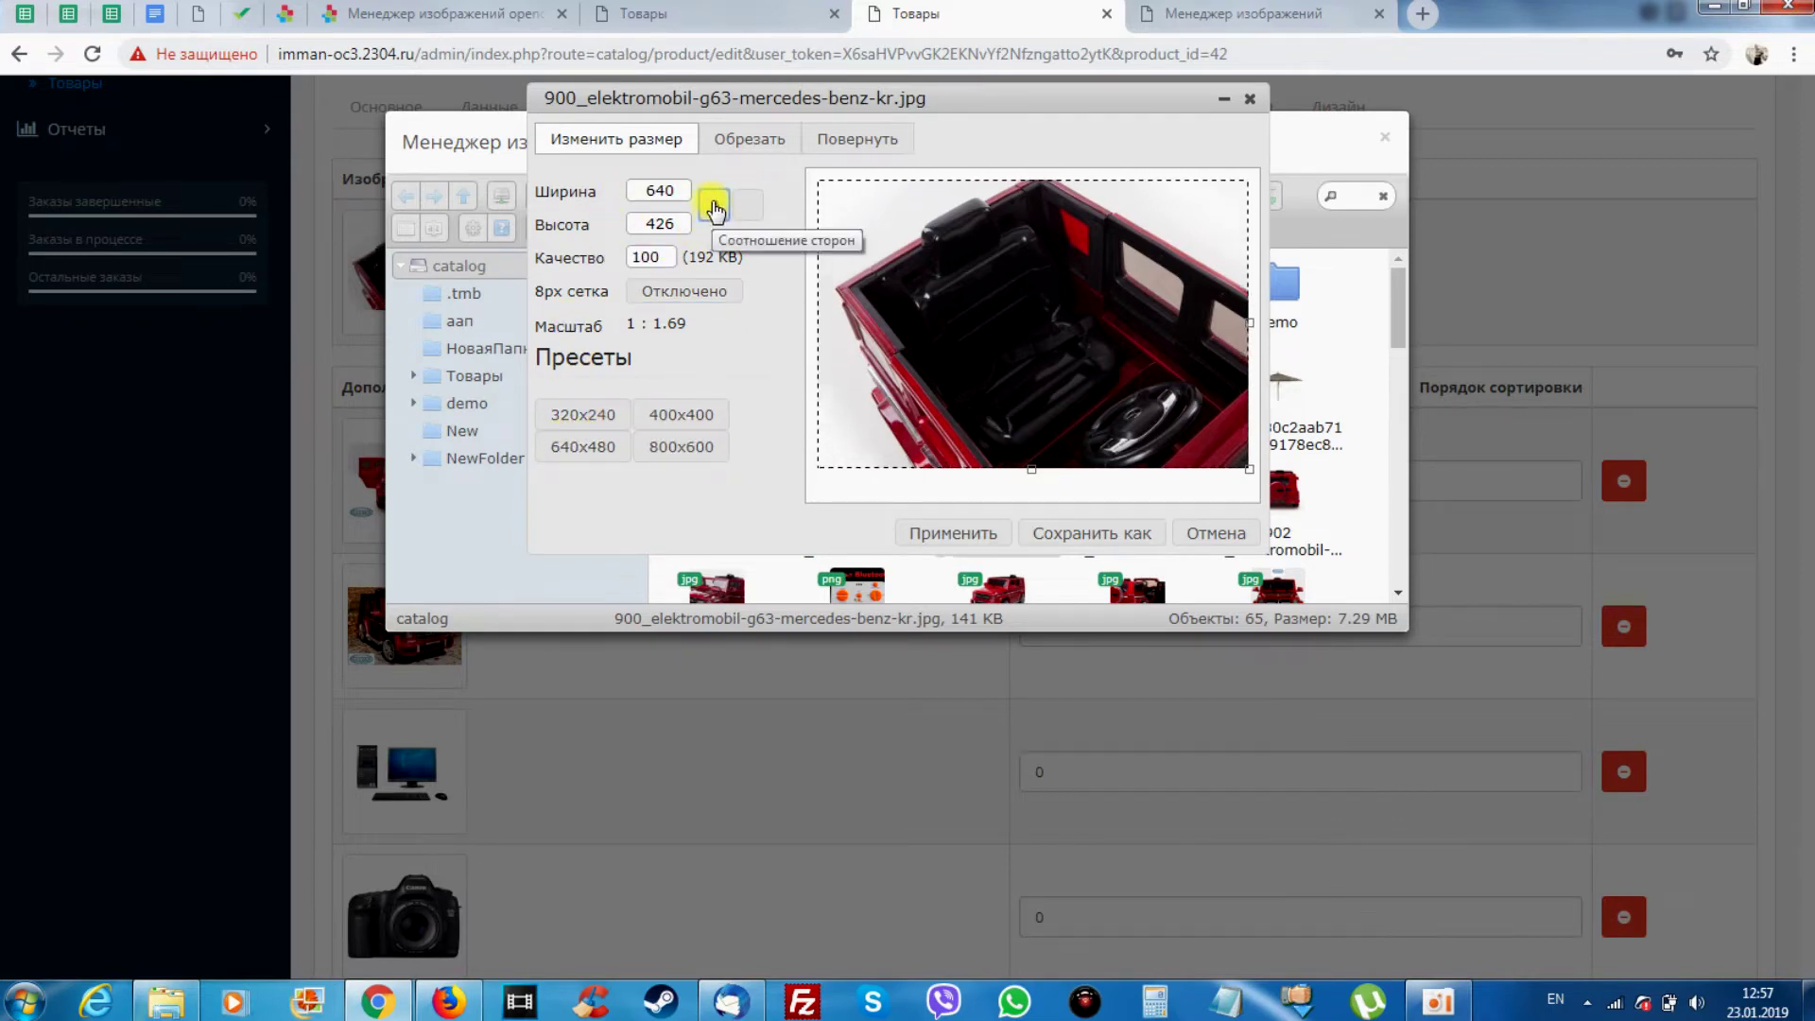
{"action": "left_click", "coordinate": [652, 189]}
{"action": "left_click", "coordinate": [676, 222]}
{"action": "left_click", "coordinate": [673, 189]}
{"action": "left_click", "coordinate": [662, 222]}
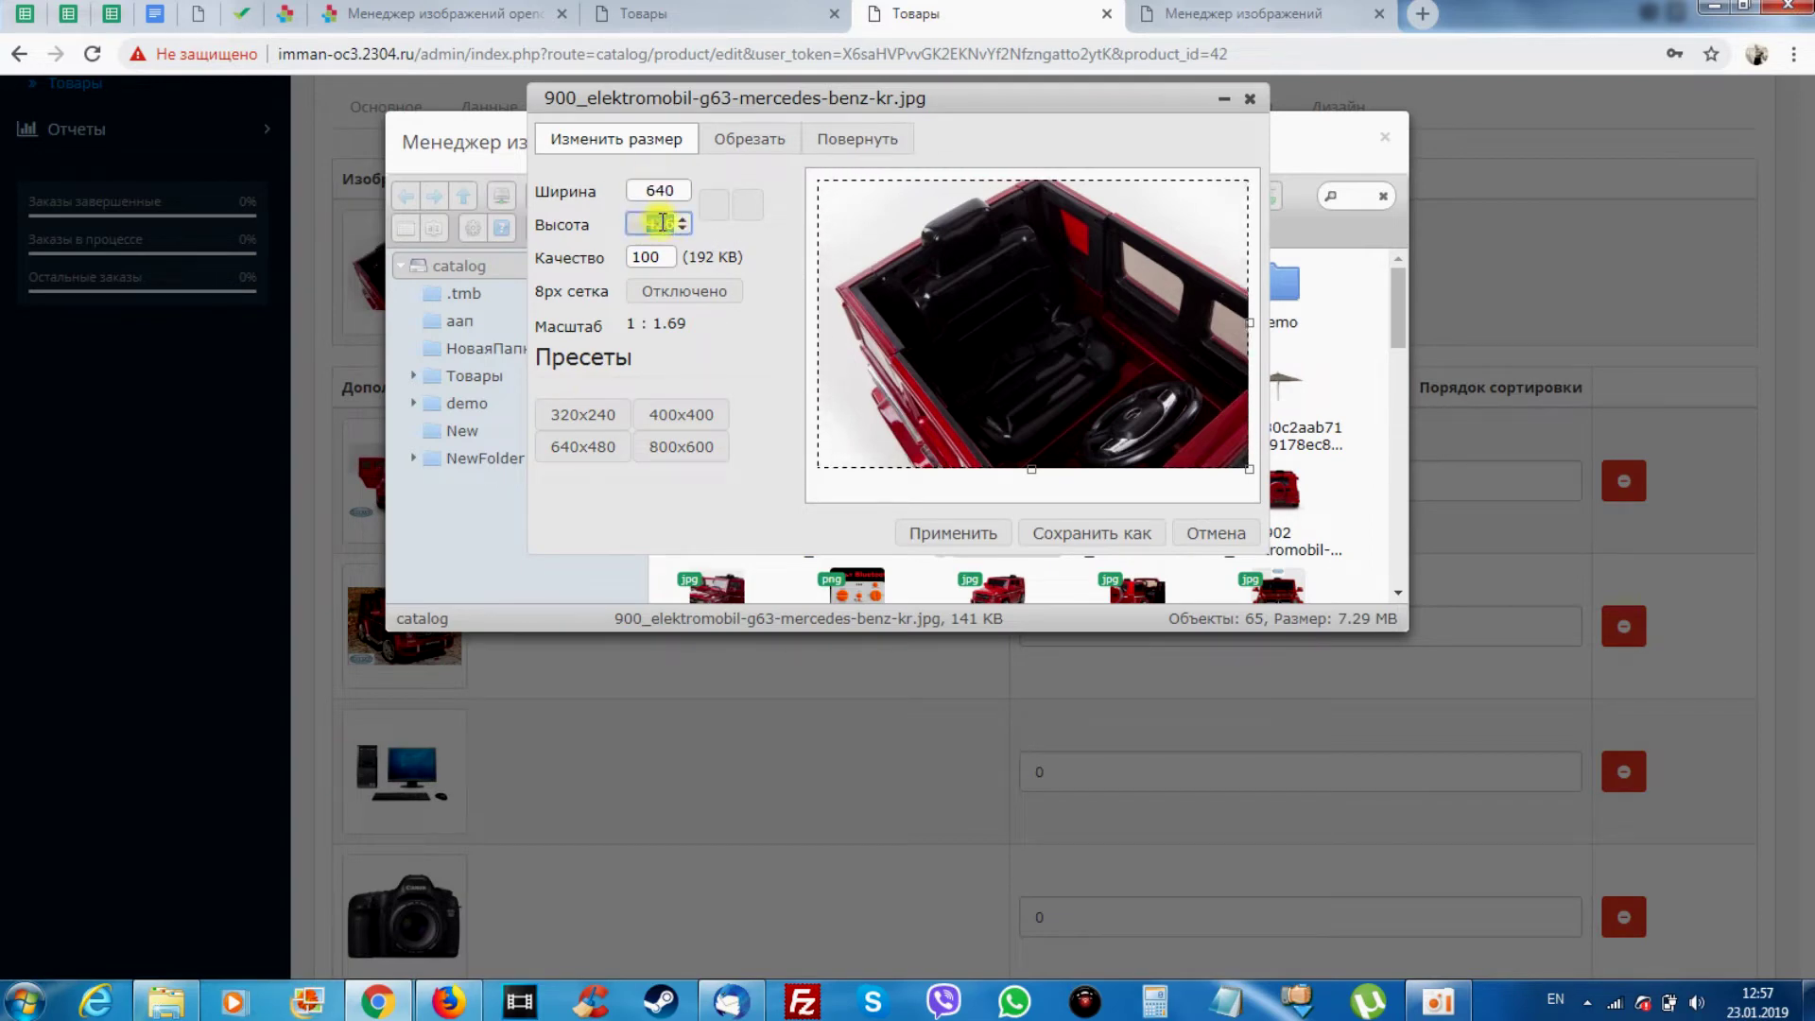
{"action": "left_click", "coordinate": [745, 204]}
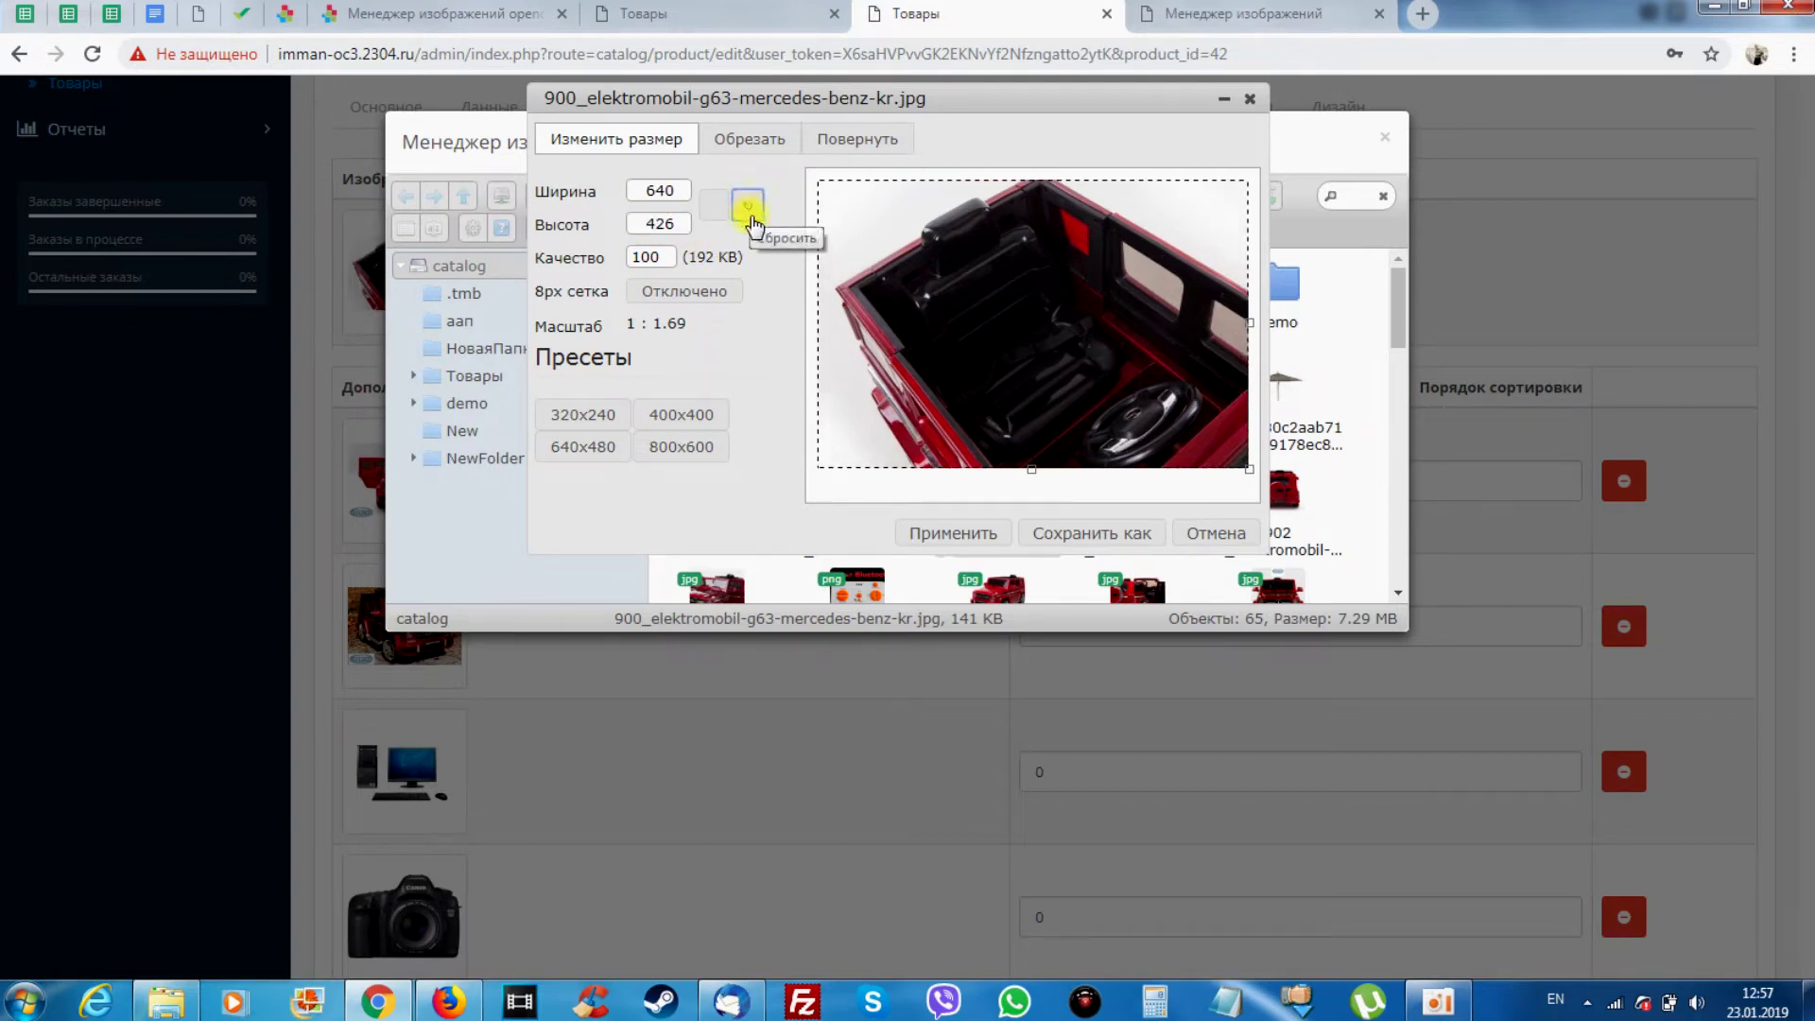
Switch the editor to cropping, reset the crop values, and pull the crop area's upper-left corner inward
{"action": "left_click", "coordinate": [750, 141]}
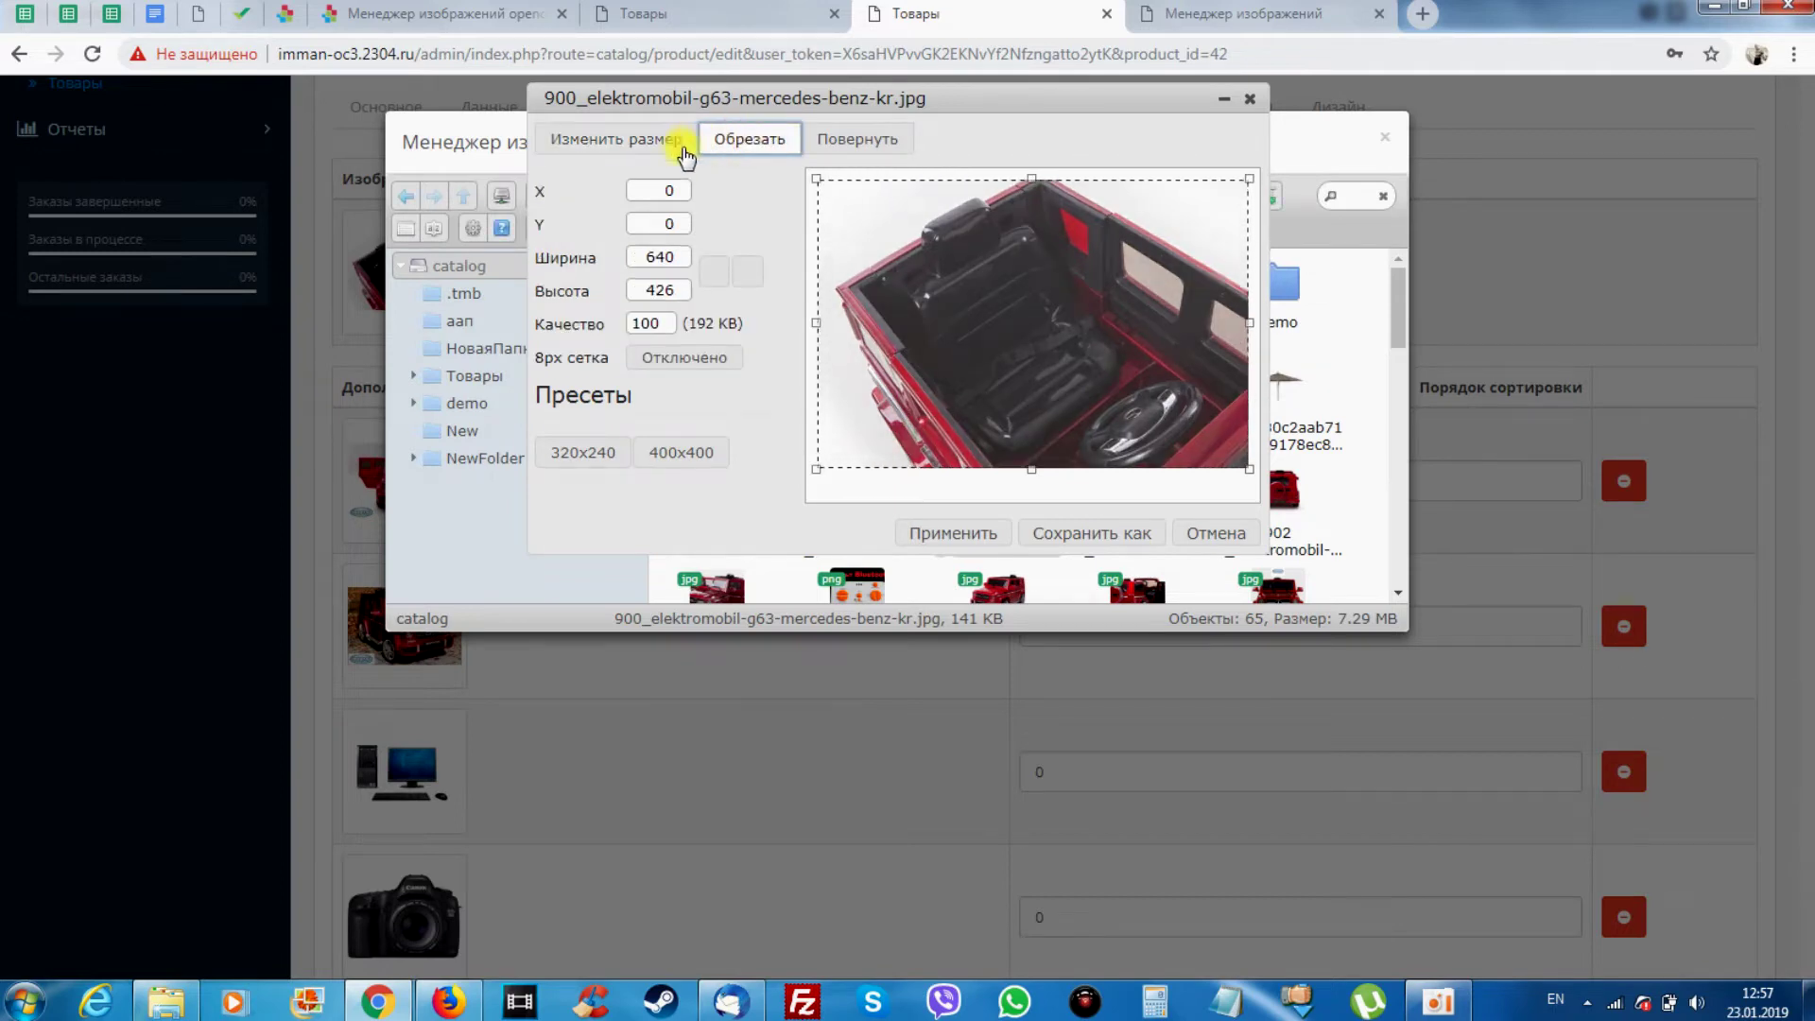
{"action": "left_click", "coordinate": [714, 271]}
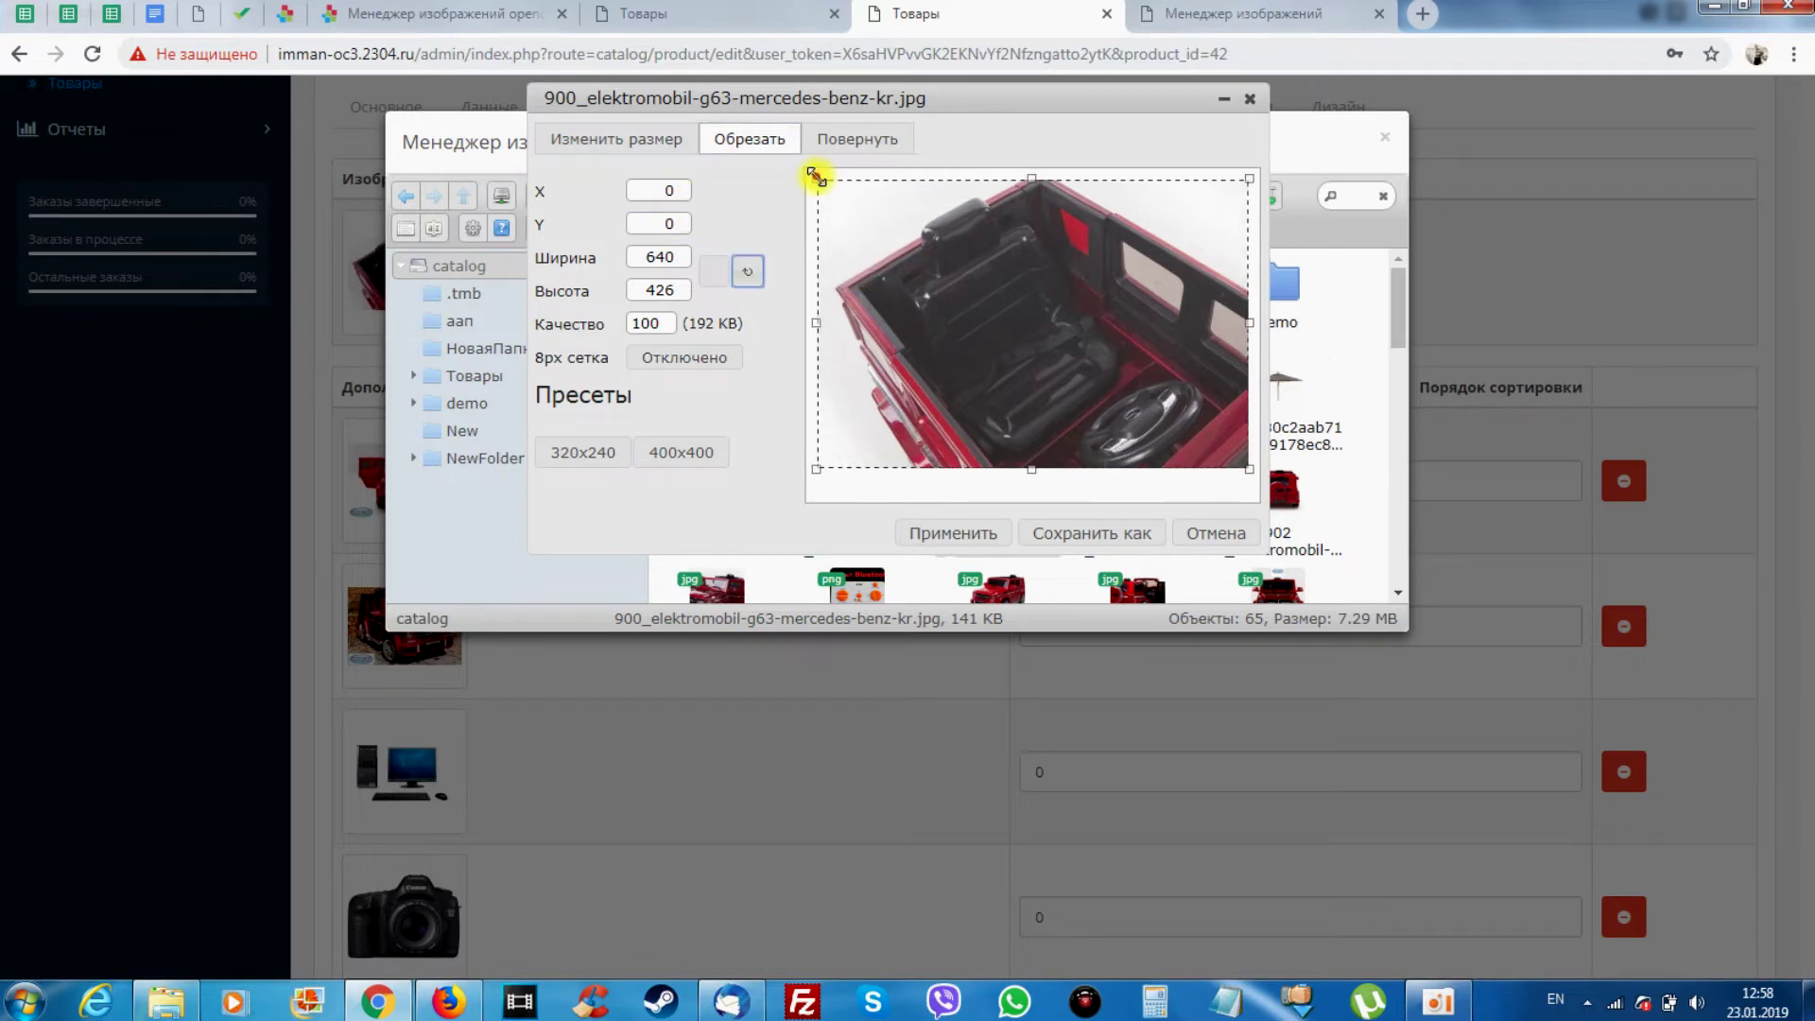
{"action": "left_click_drag", "start_coordinate": [814, 170], "coordinate": [959, 308]}
Try rotating the image by 90 degrees and return the rotation to 0
{"action": "left_click", "coordinate": [856, 135]}
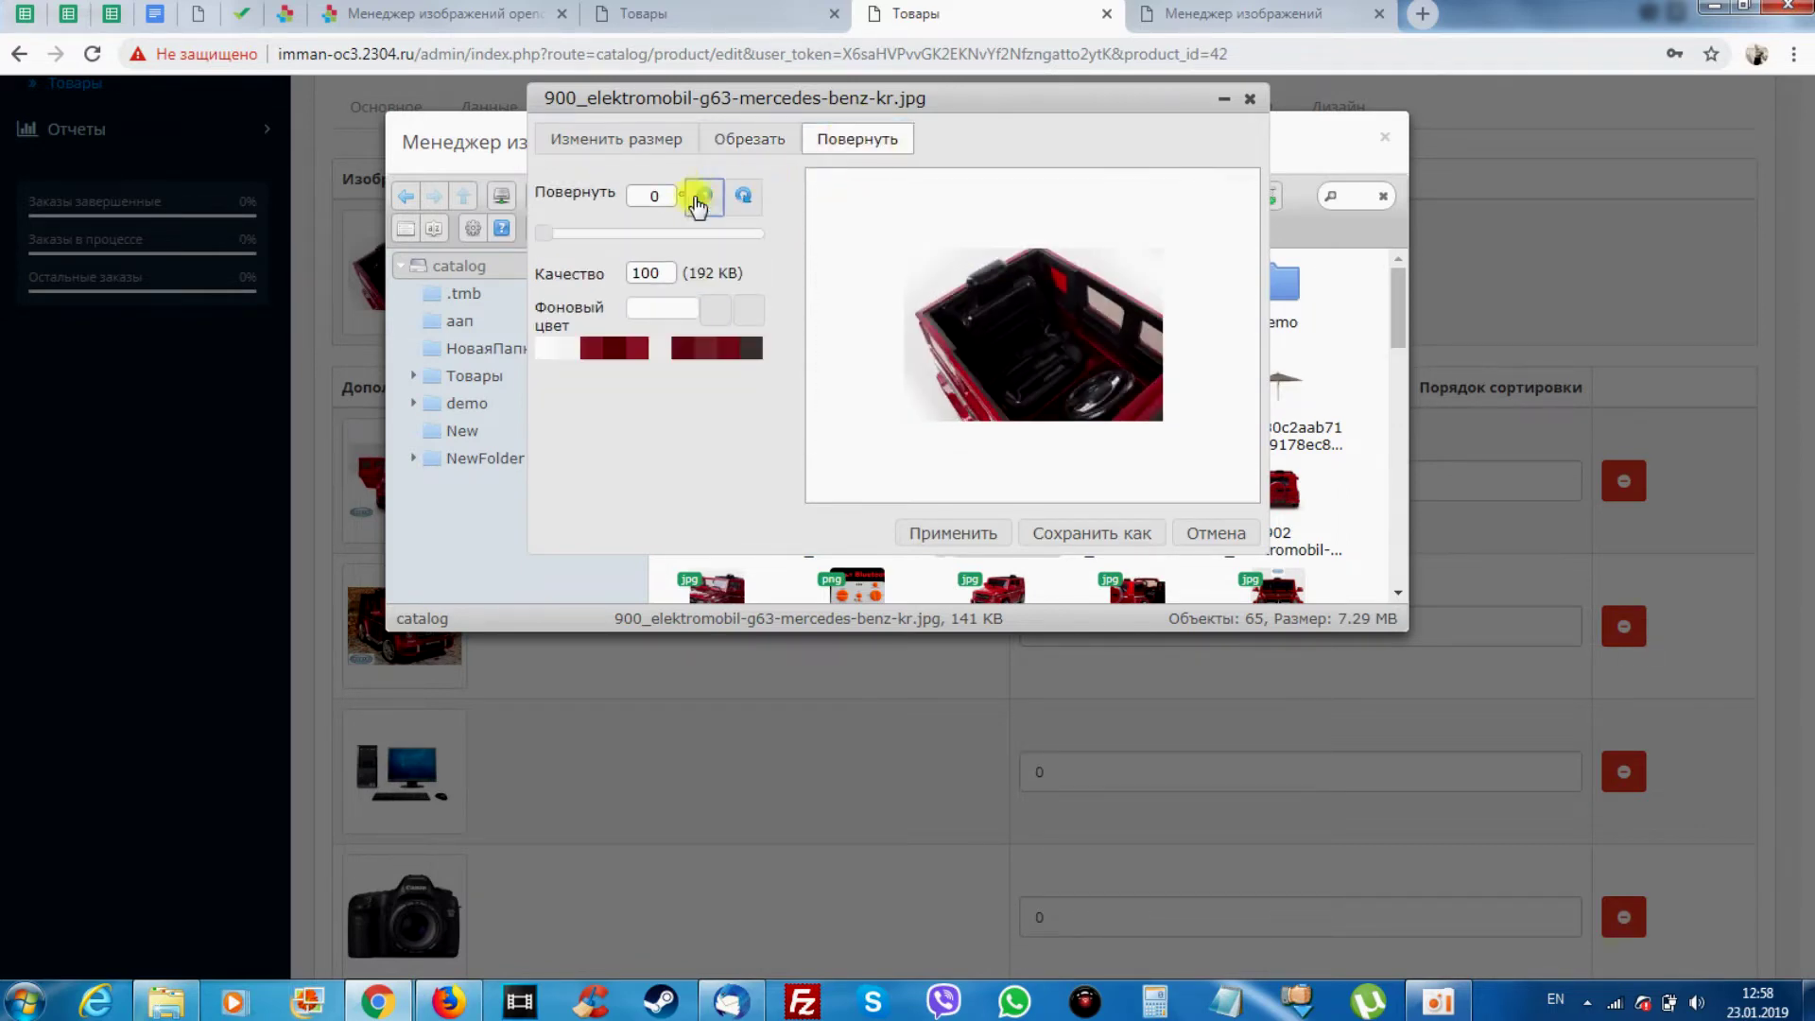
{"action": "left_click", "coordinate": [665, 197]}
{"action": "type", "text": "90"}
{"action": "left_click", "coordinate": [724, 246]}
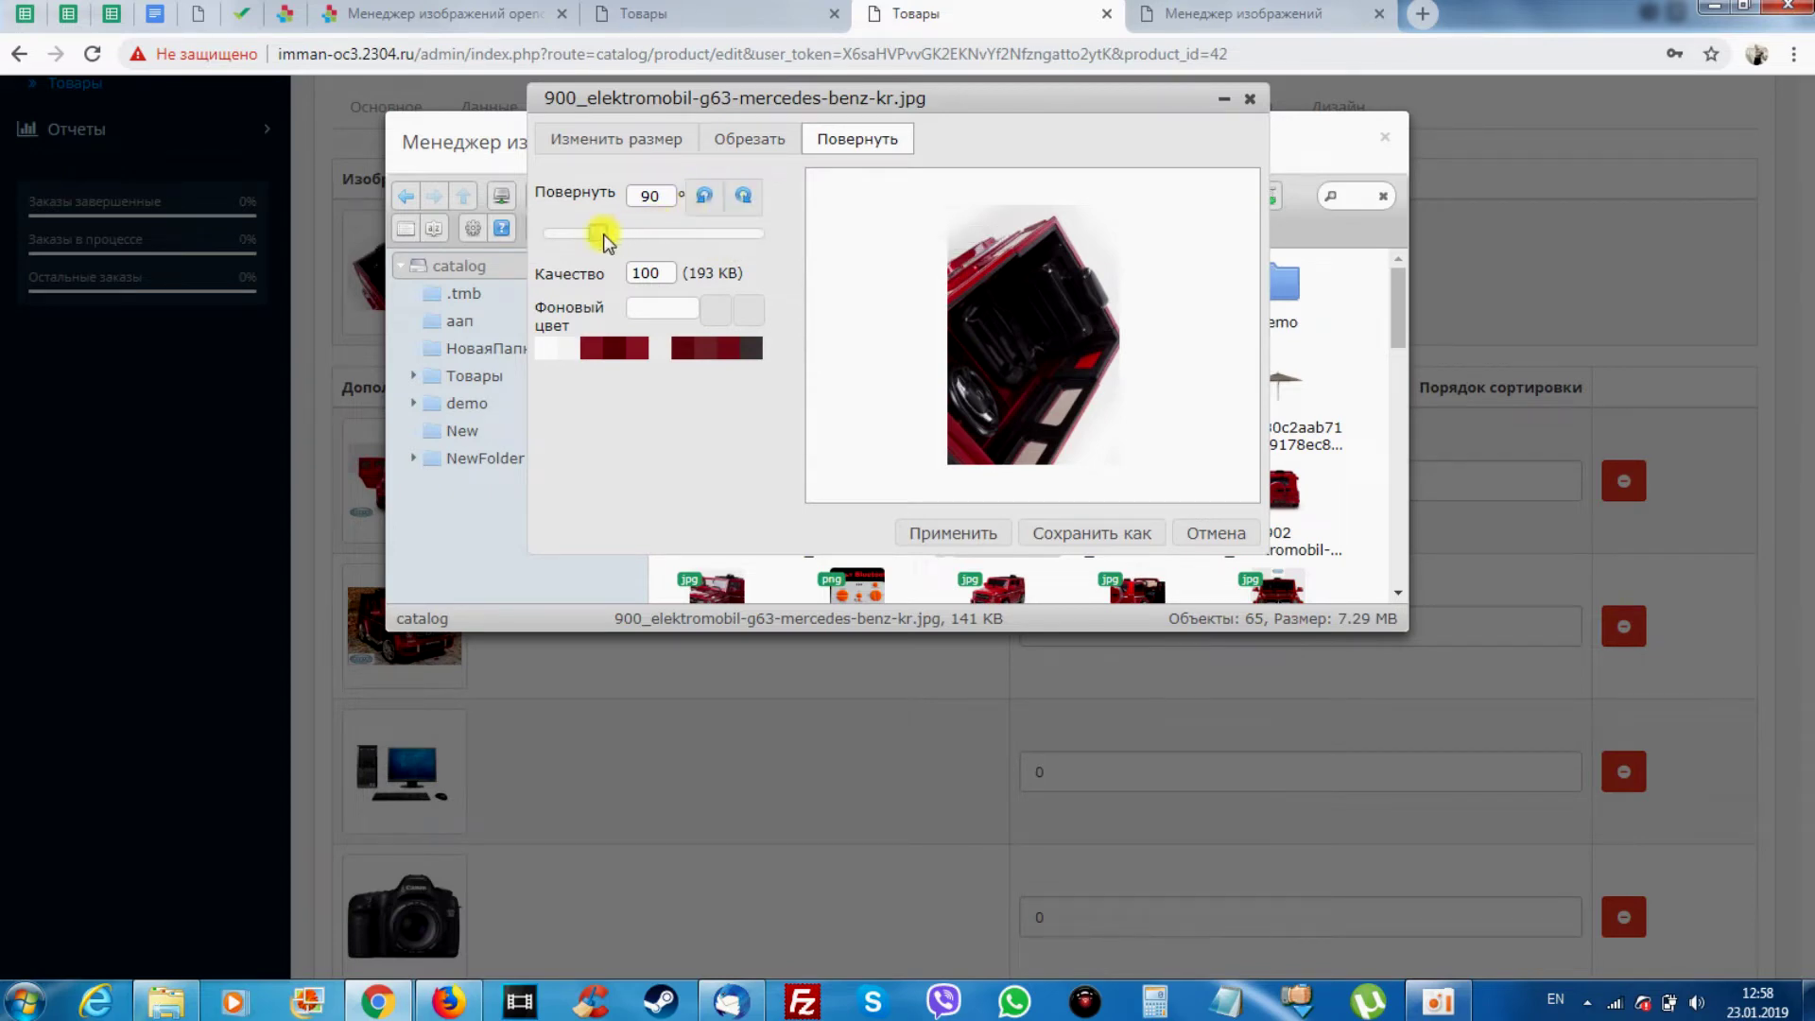
{"action": "left_click_drag", "start_coordinate": [595, 237], "coordinate": [530, 234]}
Try several background colours from the suggested swatches, finishing with #f8f8f8, and close the image editor without applying anything
{"action": "left_click", "coordinate": [668, 320]}
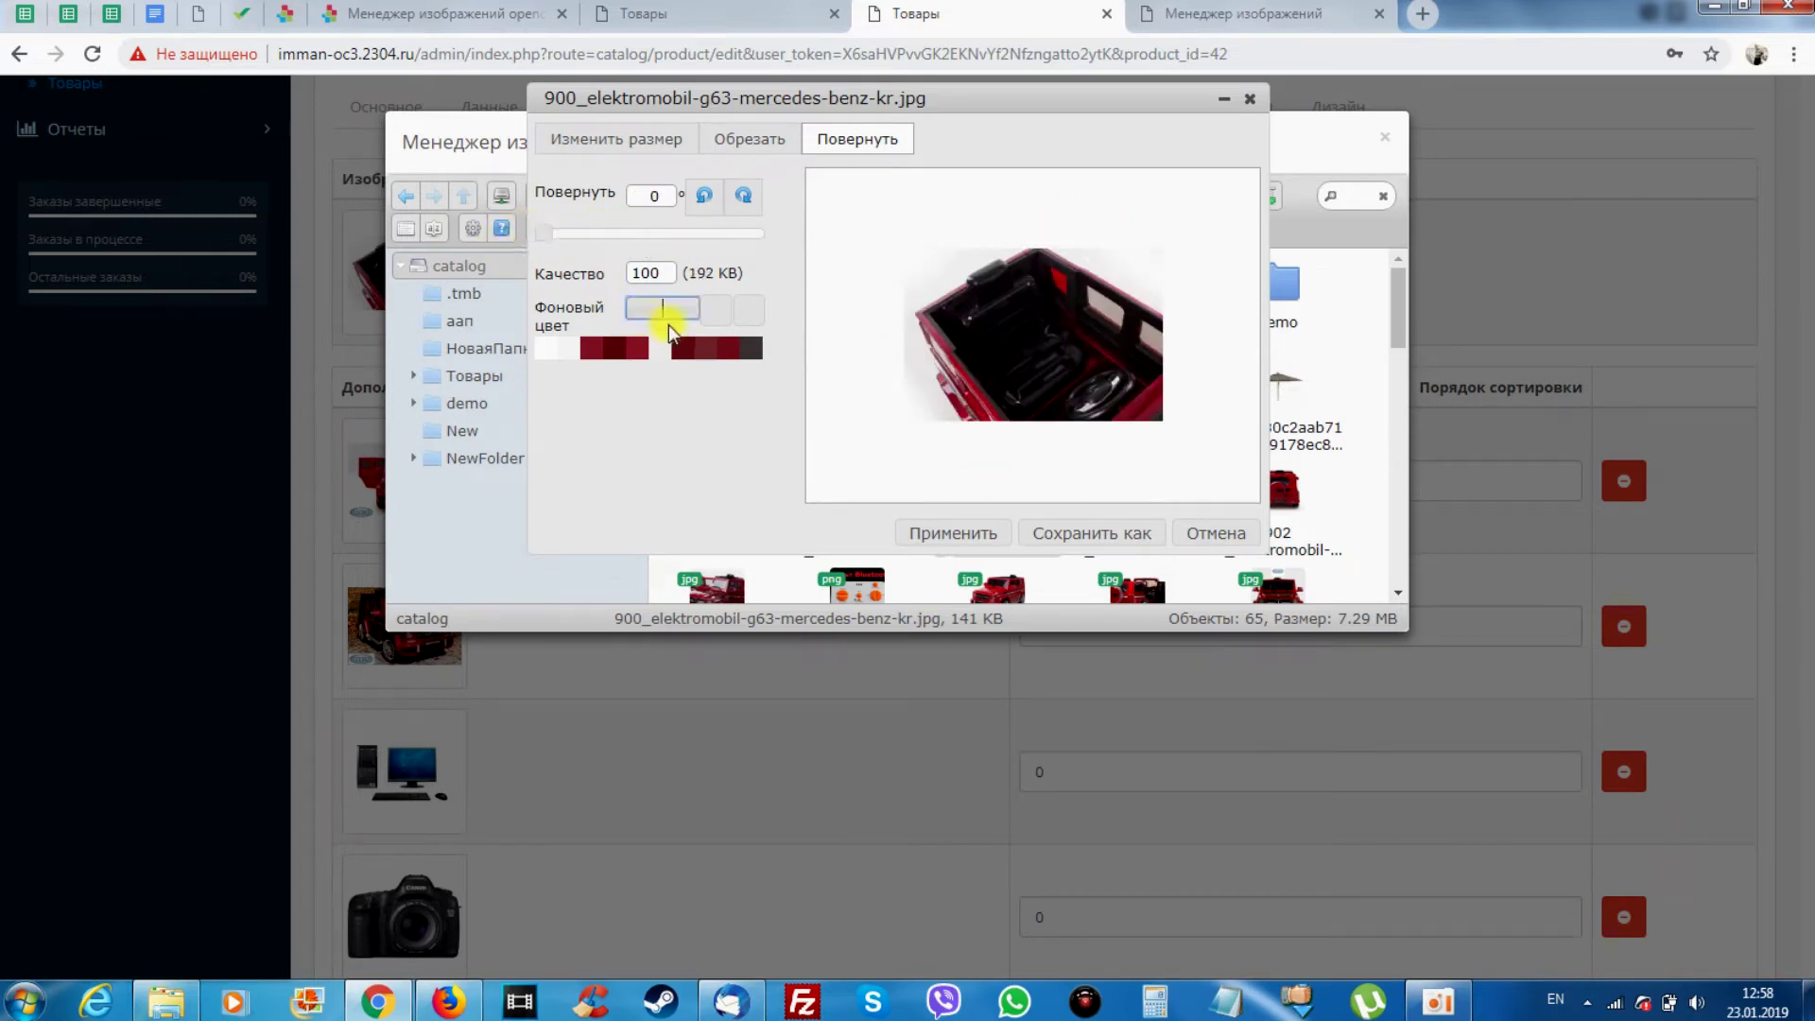
{"action": "left_click", "coordinate": [626, 348]}
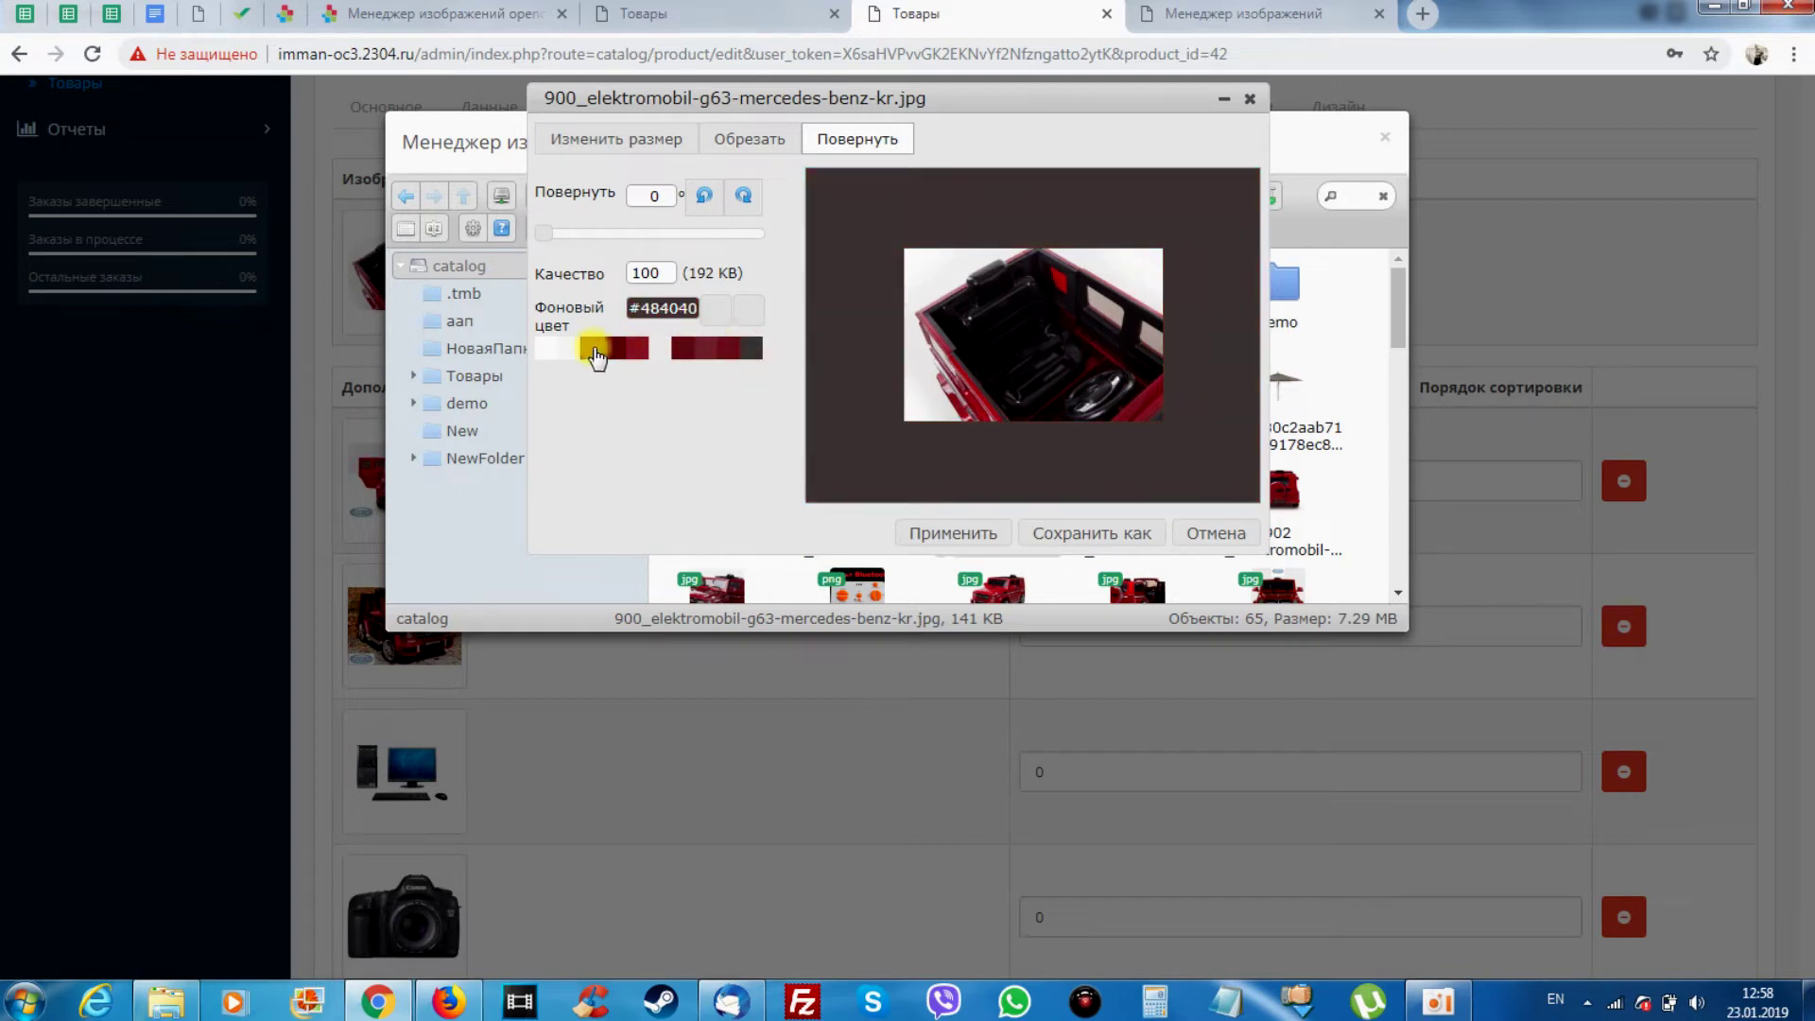
{"action": "left_click", "coordinate": [553, 352]}
{"action": "left_click", "coordinate": [610, 352]}
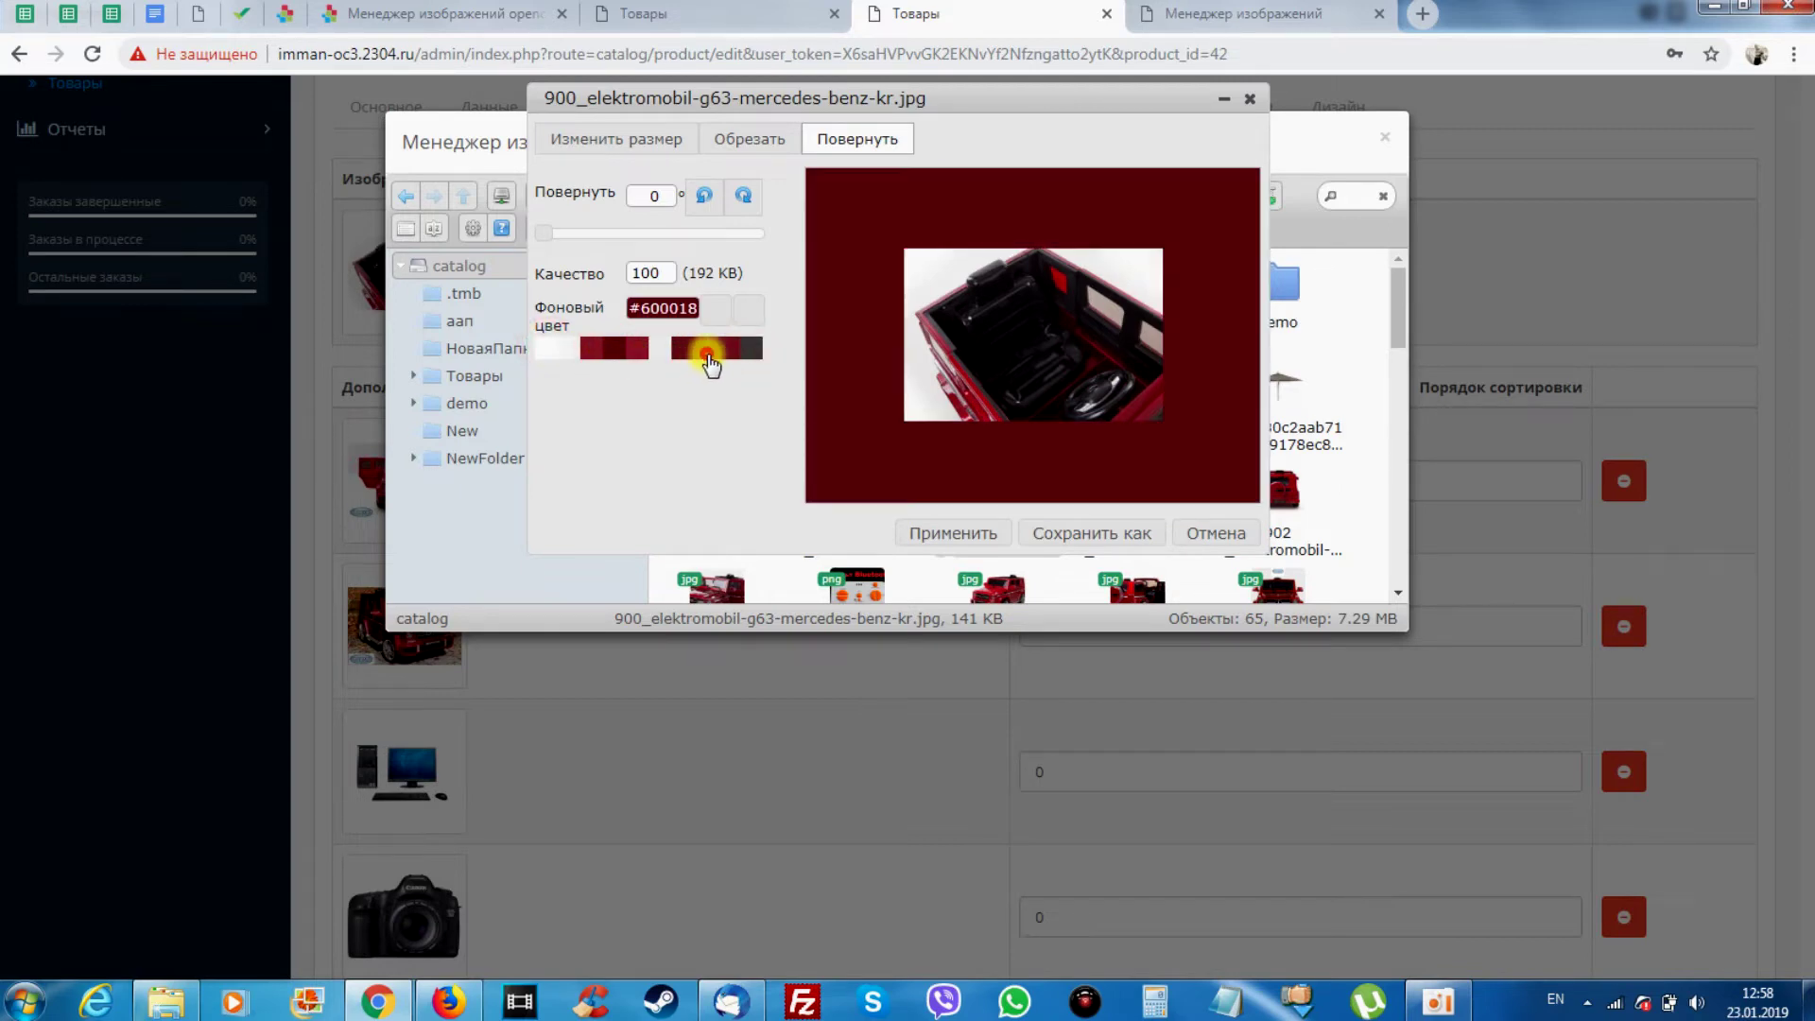
{"action": "left_click", "coordinate": [748, 354]}
{"action": "left_click", "coordinate": [561, 352]}
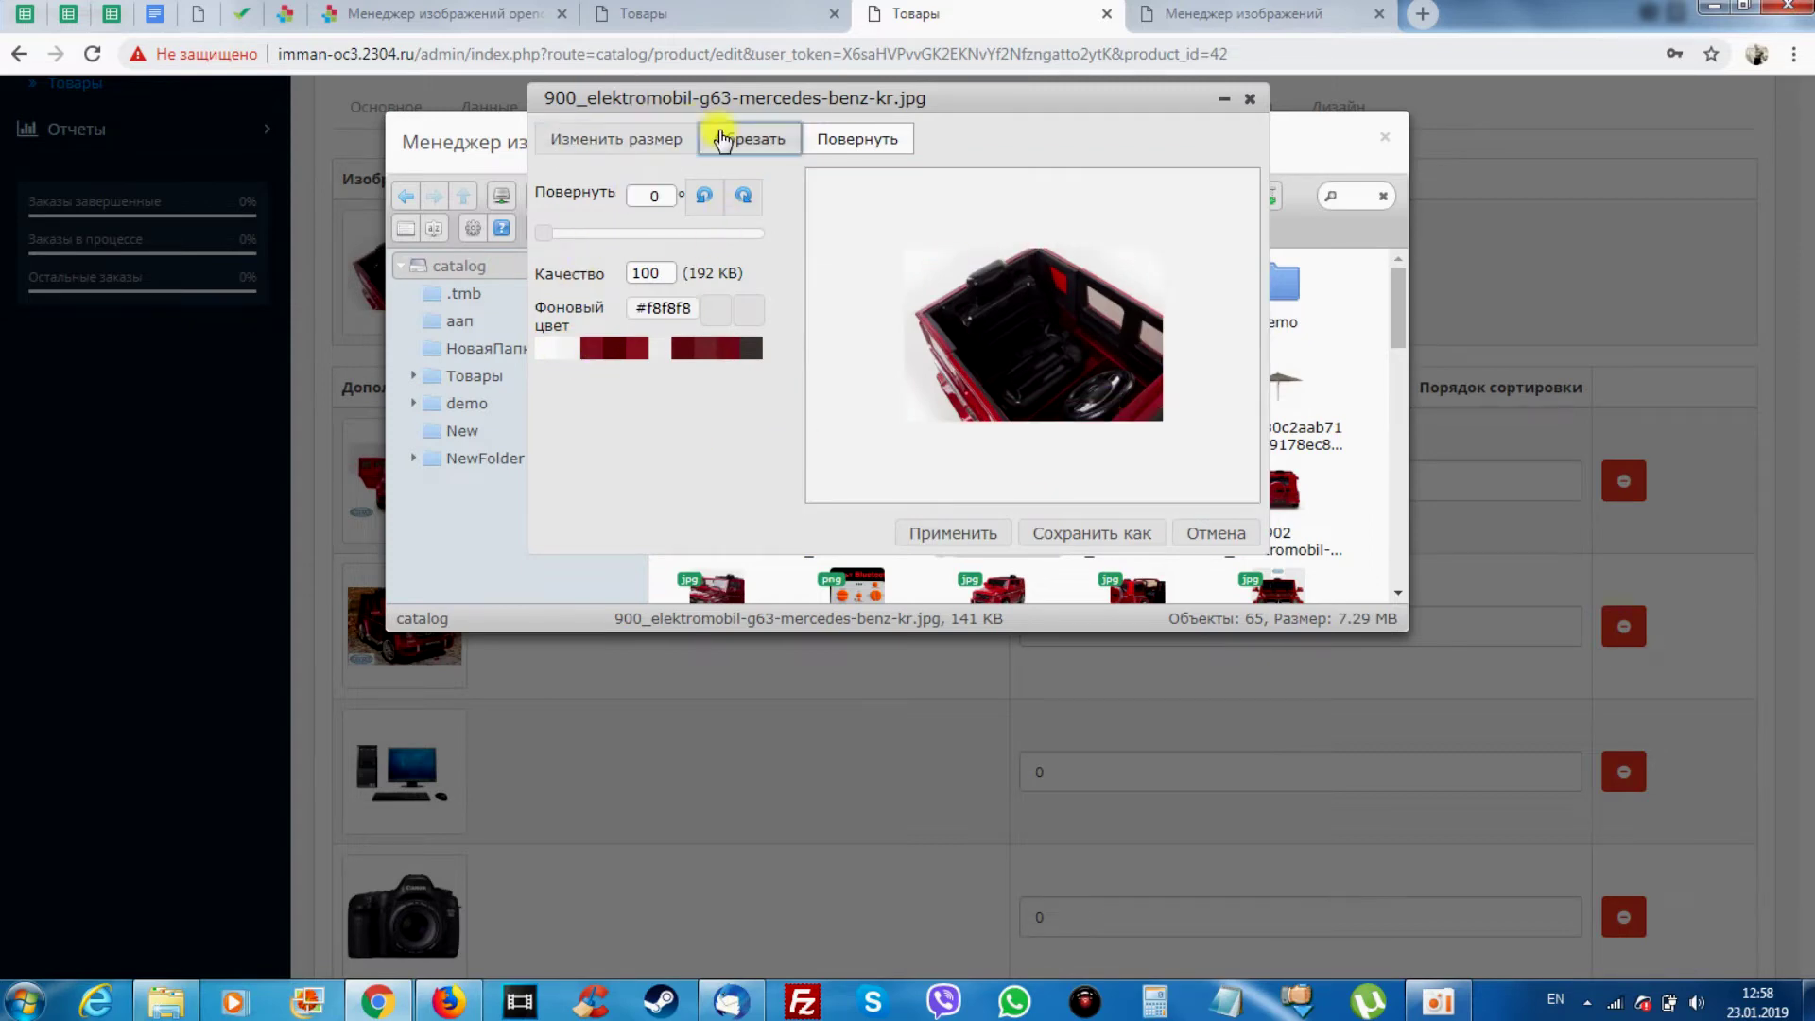
{"action": "left_click", "coordinate": [857, 139]}
{"action": "left_click", "coordinate": [1248, 100]}
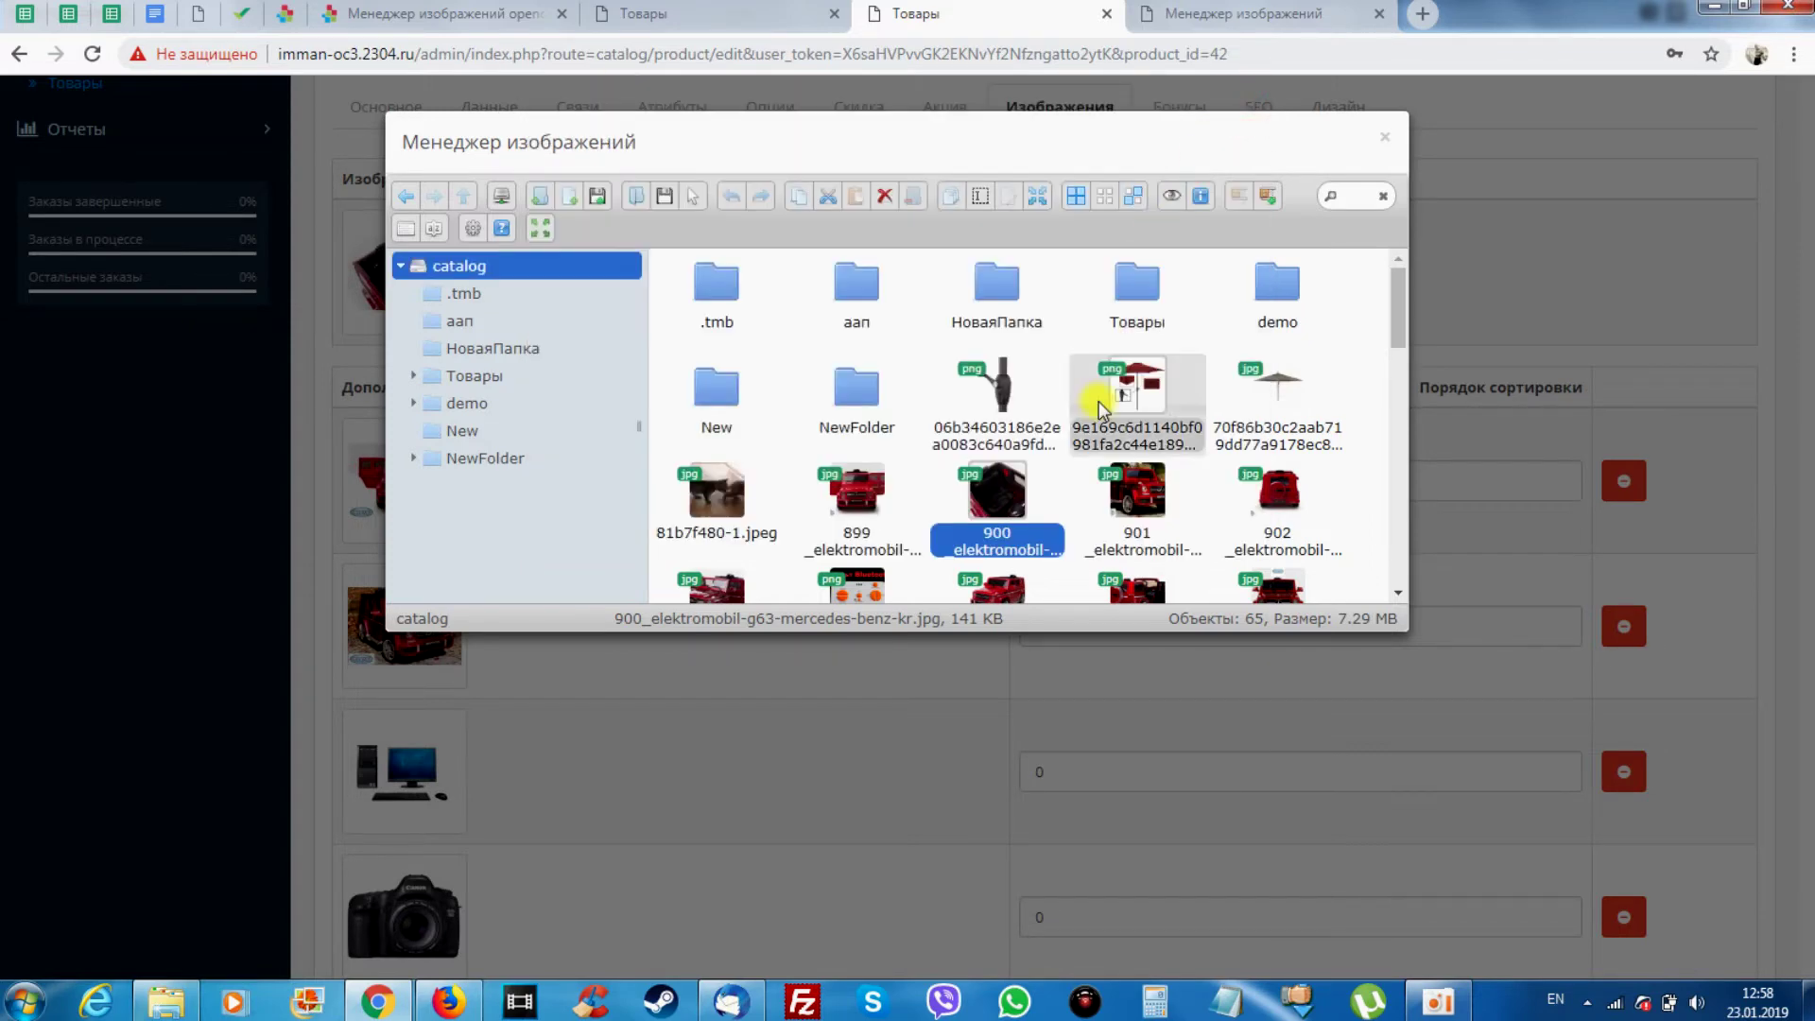
Try selecting all items in the catalog folder and clearing the whole selection
{"action": "left_click", "coordinate": [1076, 195]}
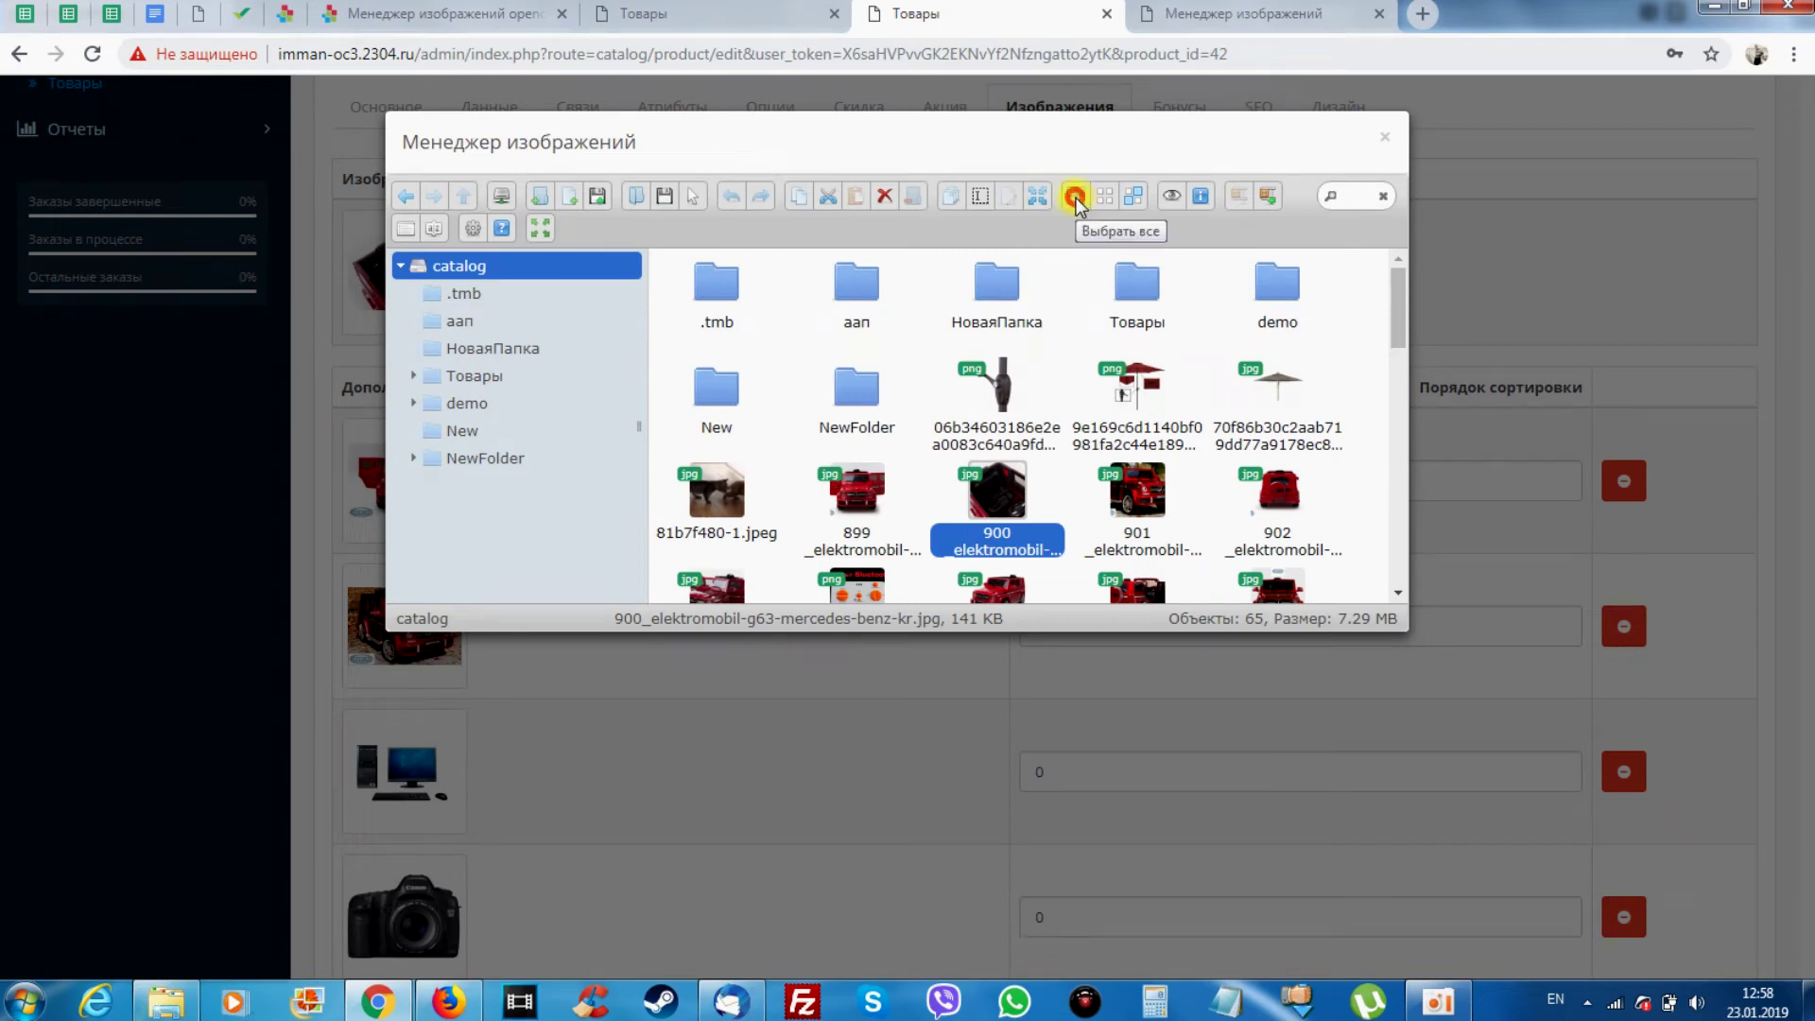
{"action": "left_click", "coordinate": [1013, 397]}
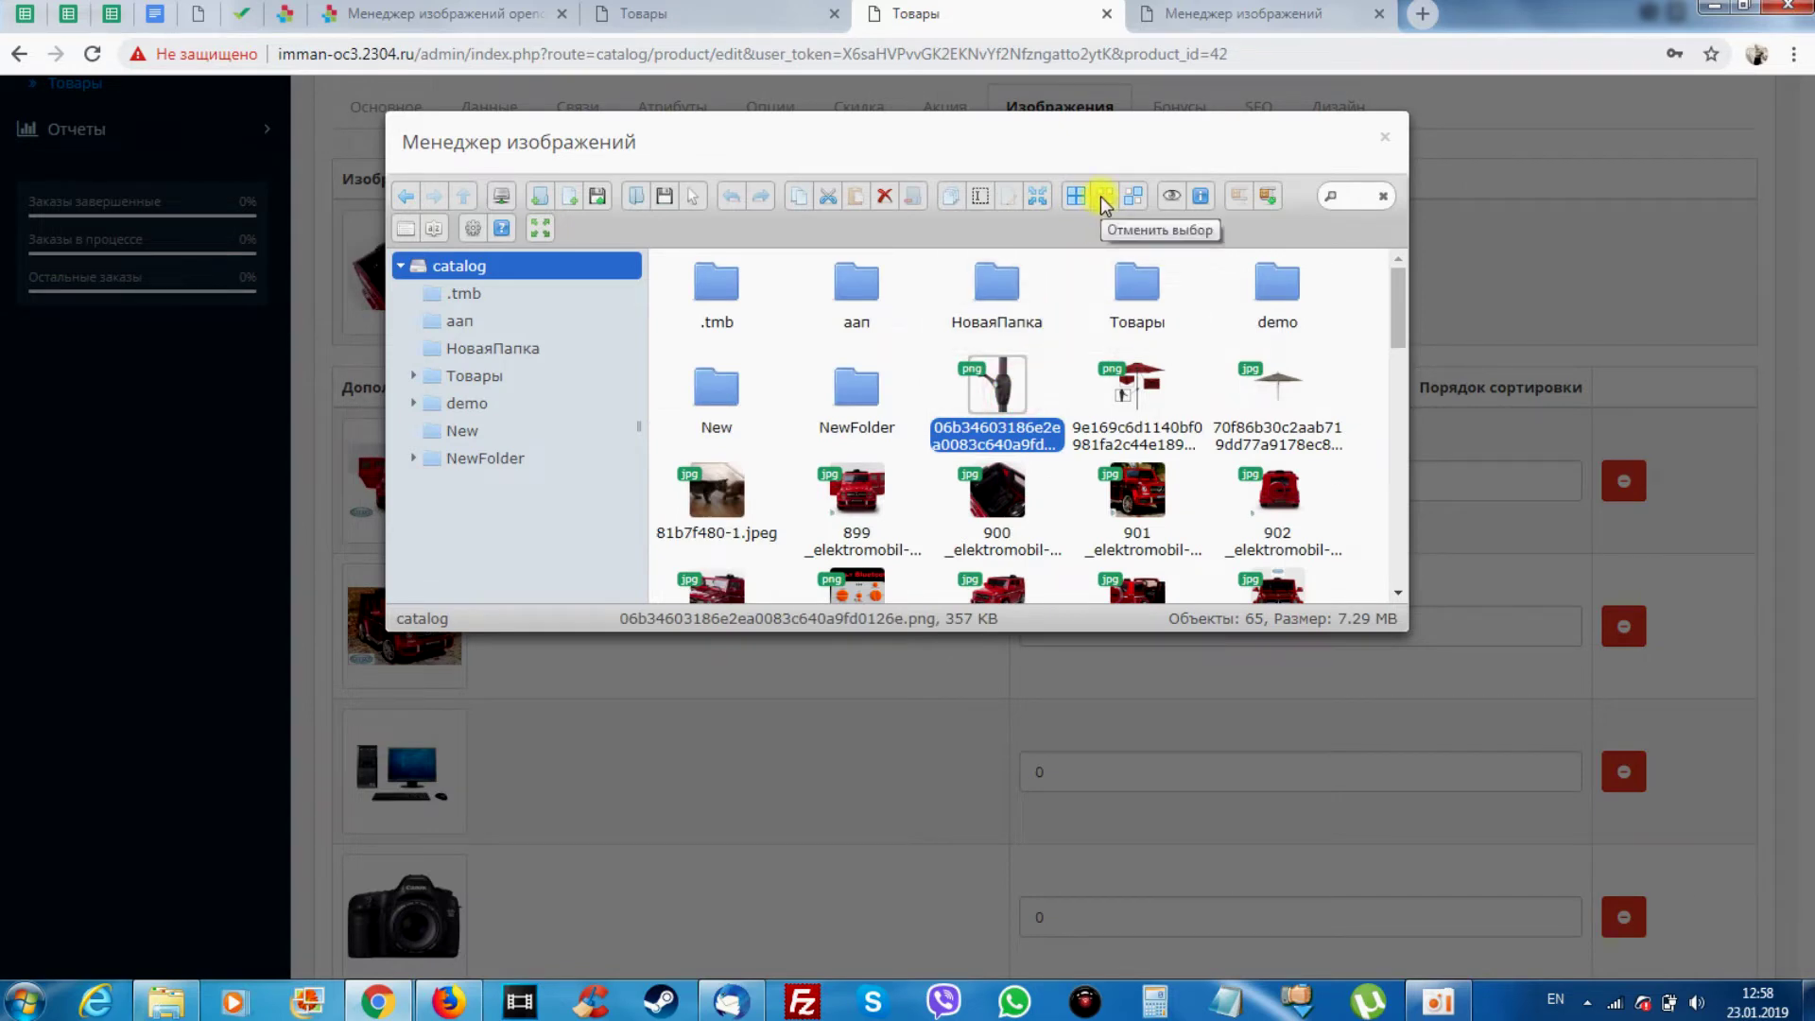
{"action": "left_click", "coordinate": [1074, 196]}
{"action": "left_click", "coordinate": [1104, 195]}
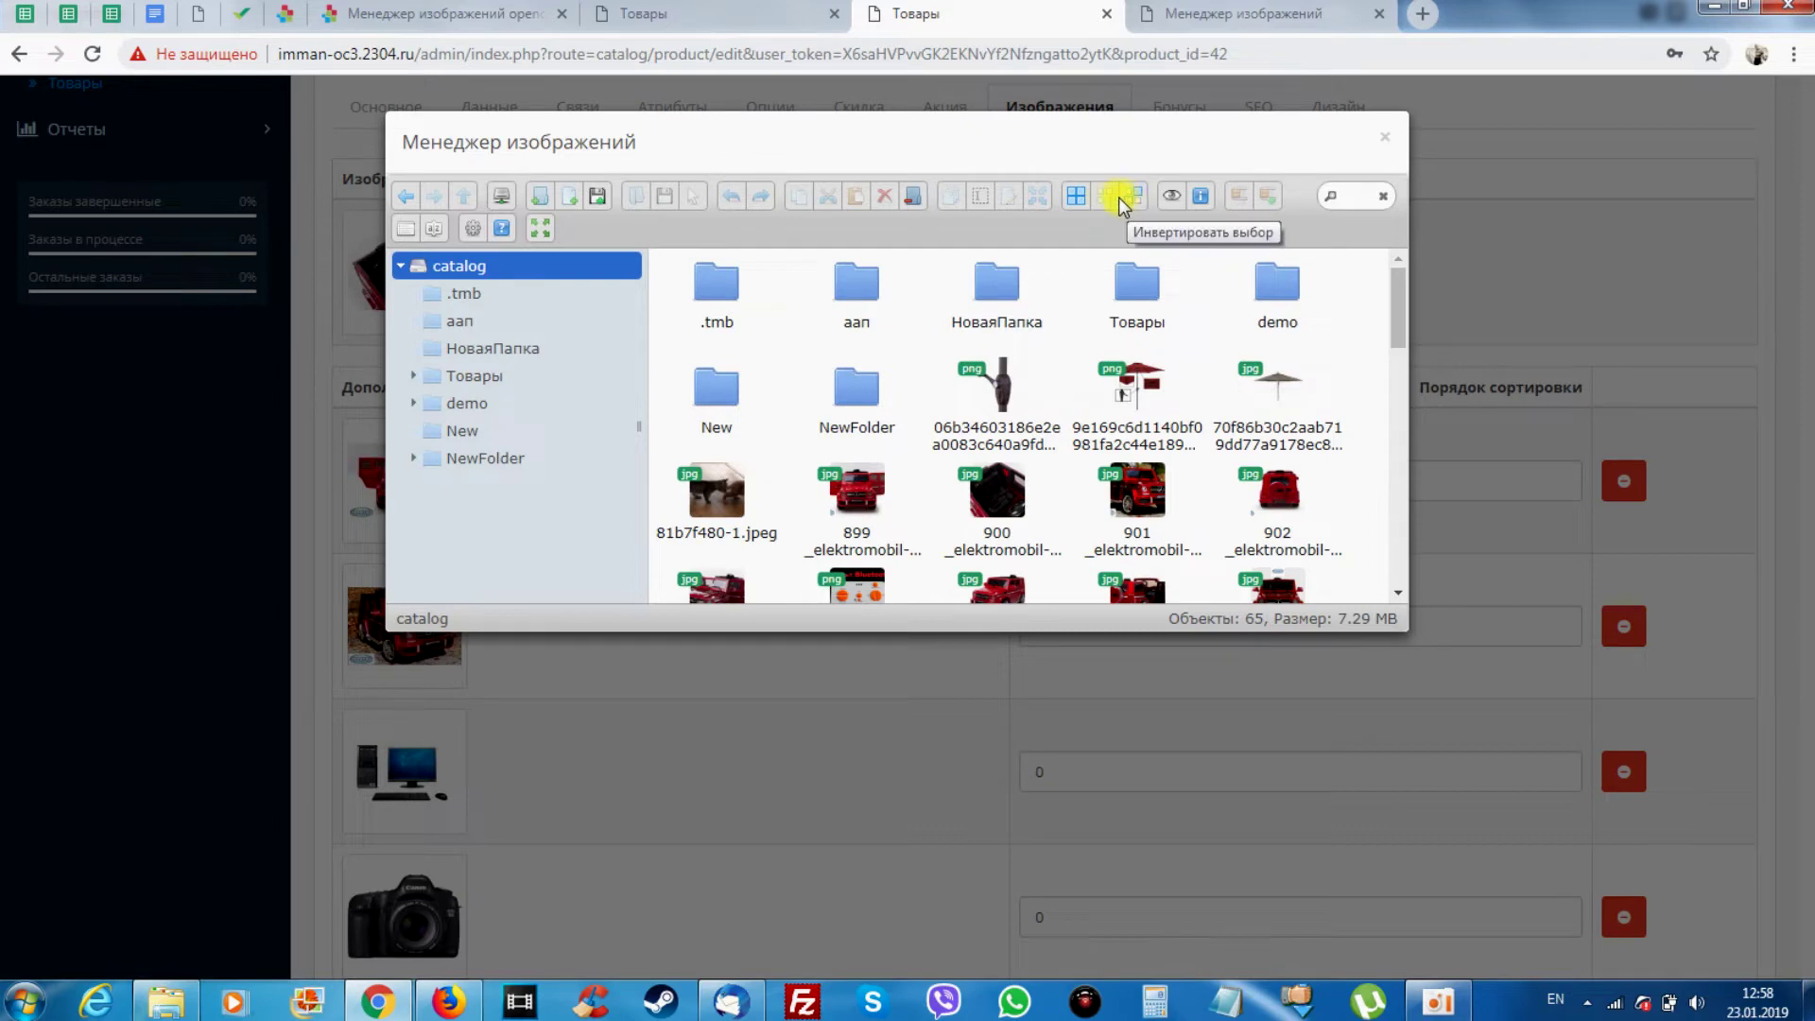
Select the red umbrella collage PNG and invert the selection in the catalog folder
{"action": "left_click", "coordinate": [1102, 427]}
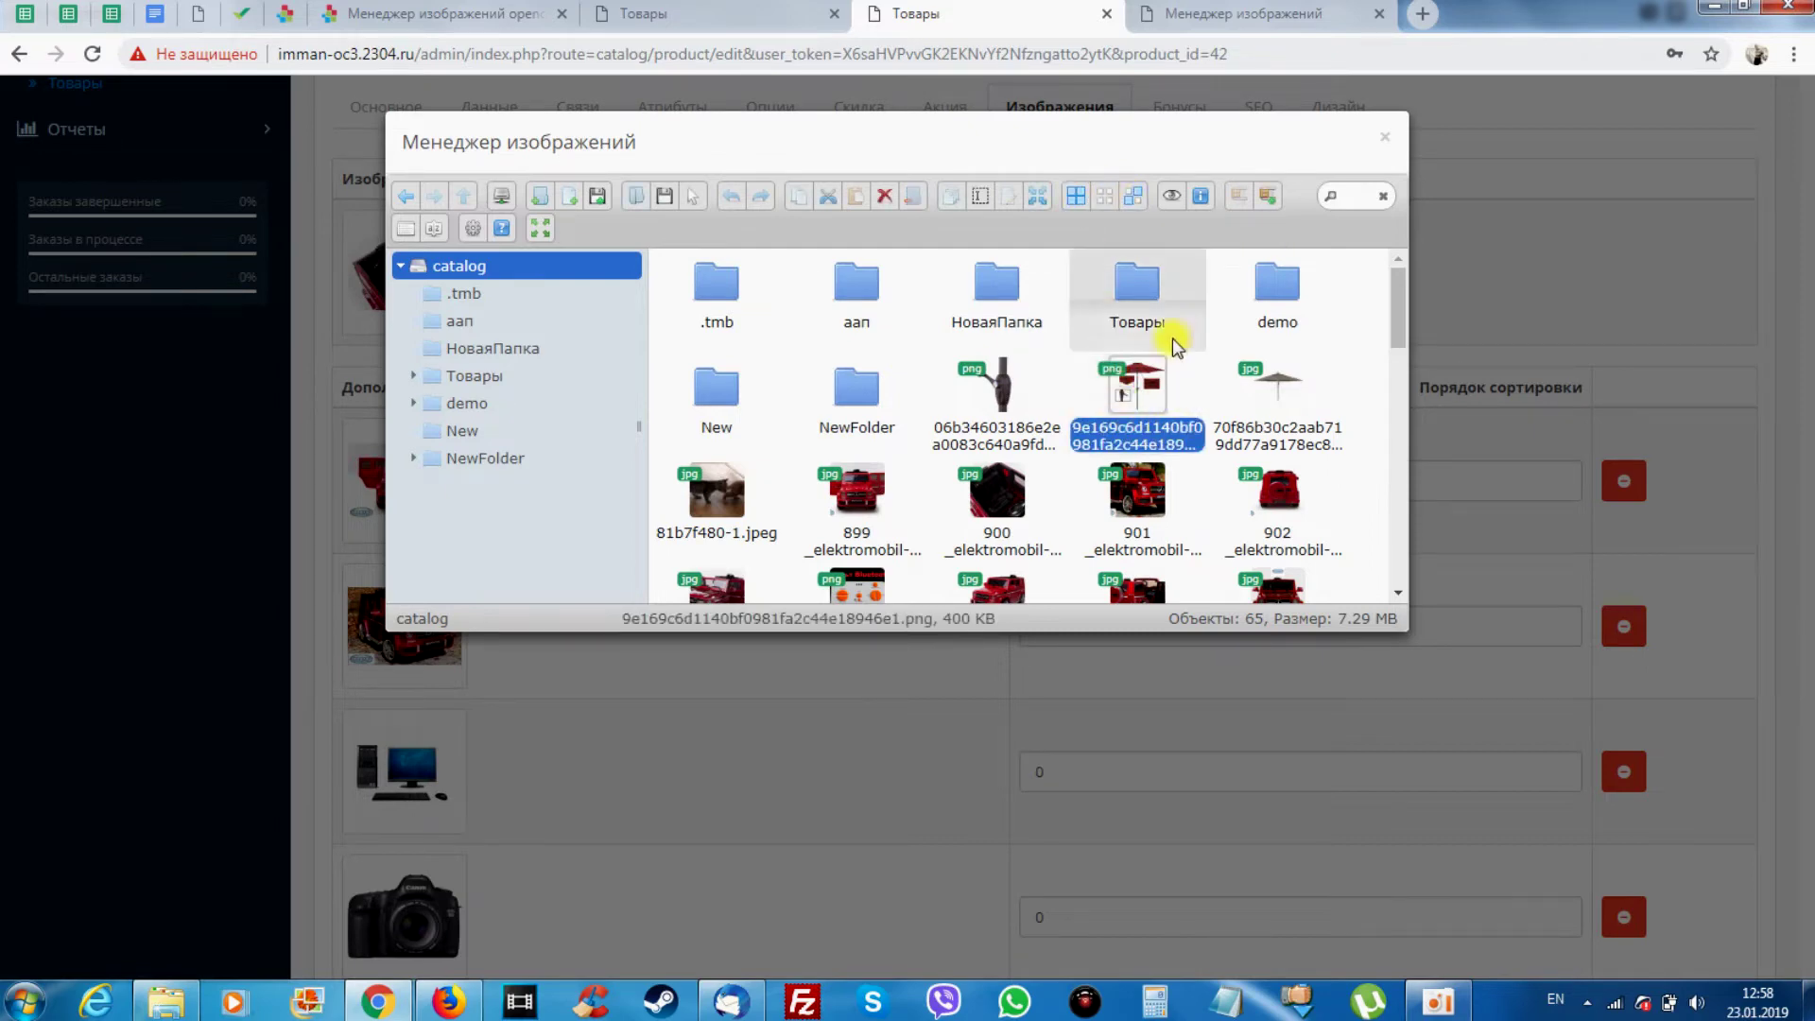
{"action": "left_click", "coordinate": [1135, 198]}
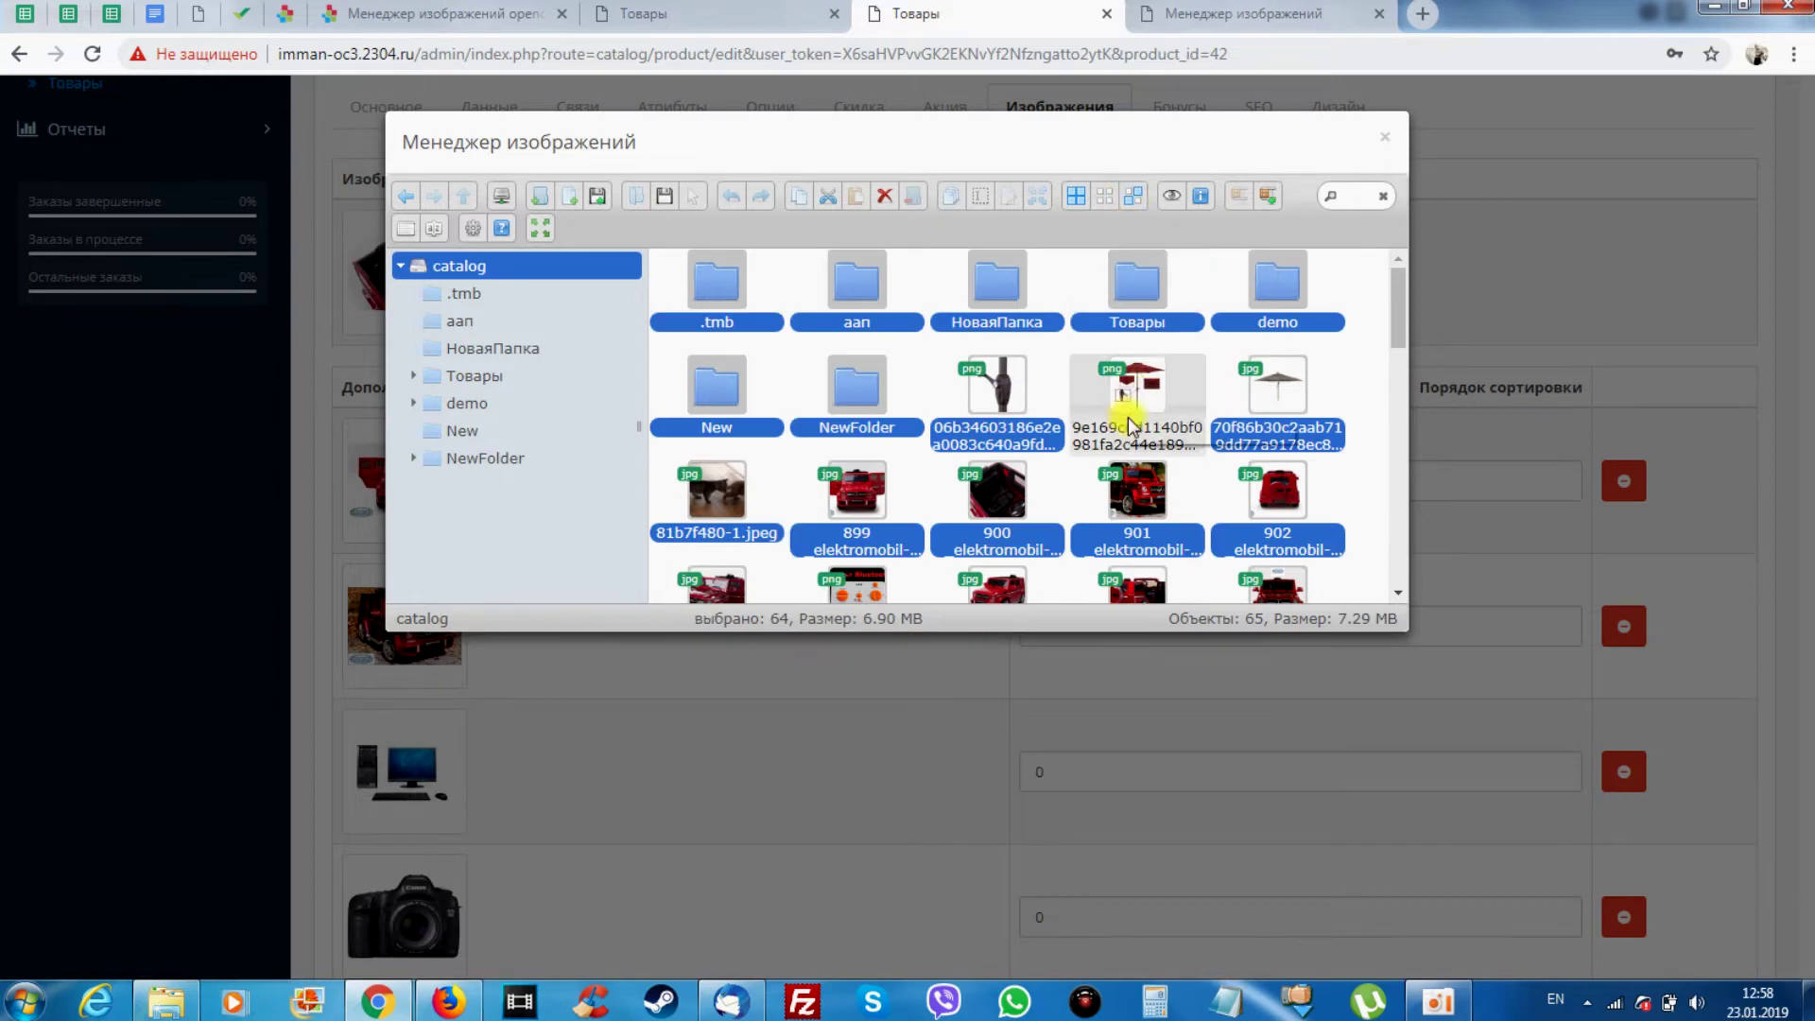
Quick-preview the image 06b34603186e2ea0083c640a9fd0126e.png, move the preview window, and browse forward to 901_elektromobil-g63-mercedes-benz-kr.jpg
{"action": "left_click", "coordinate": [998, 401]}
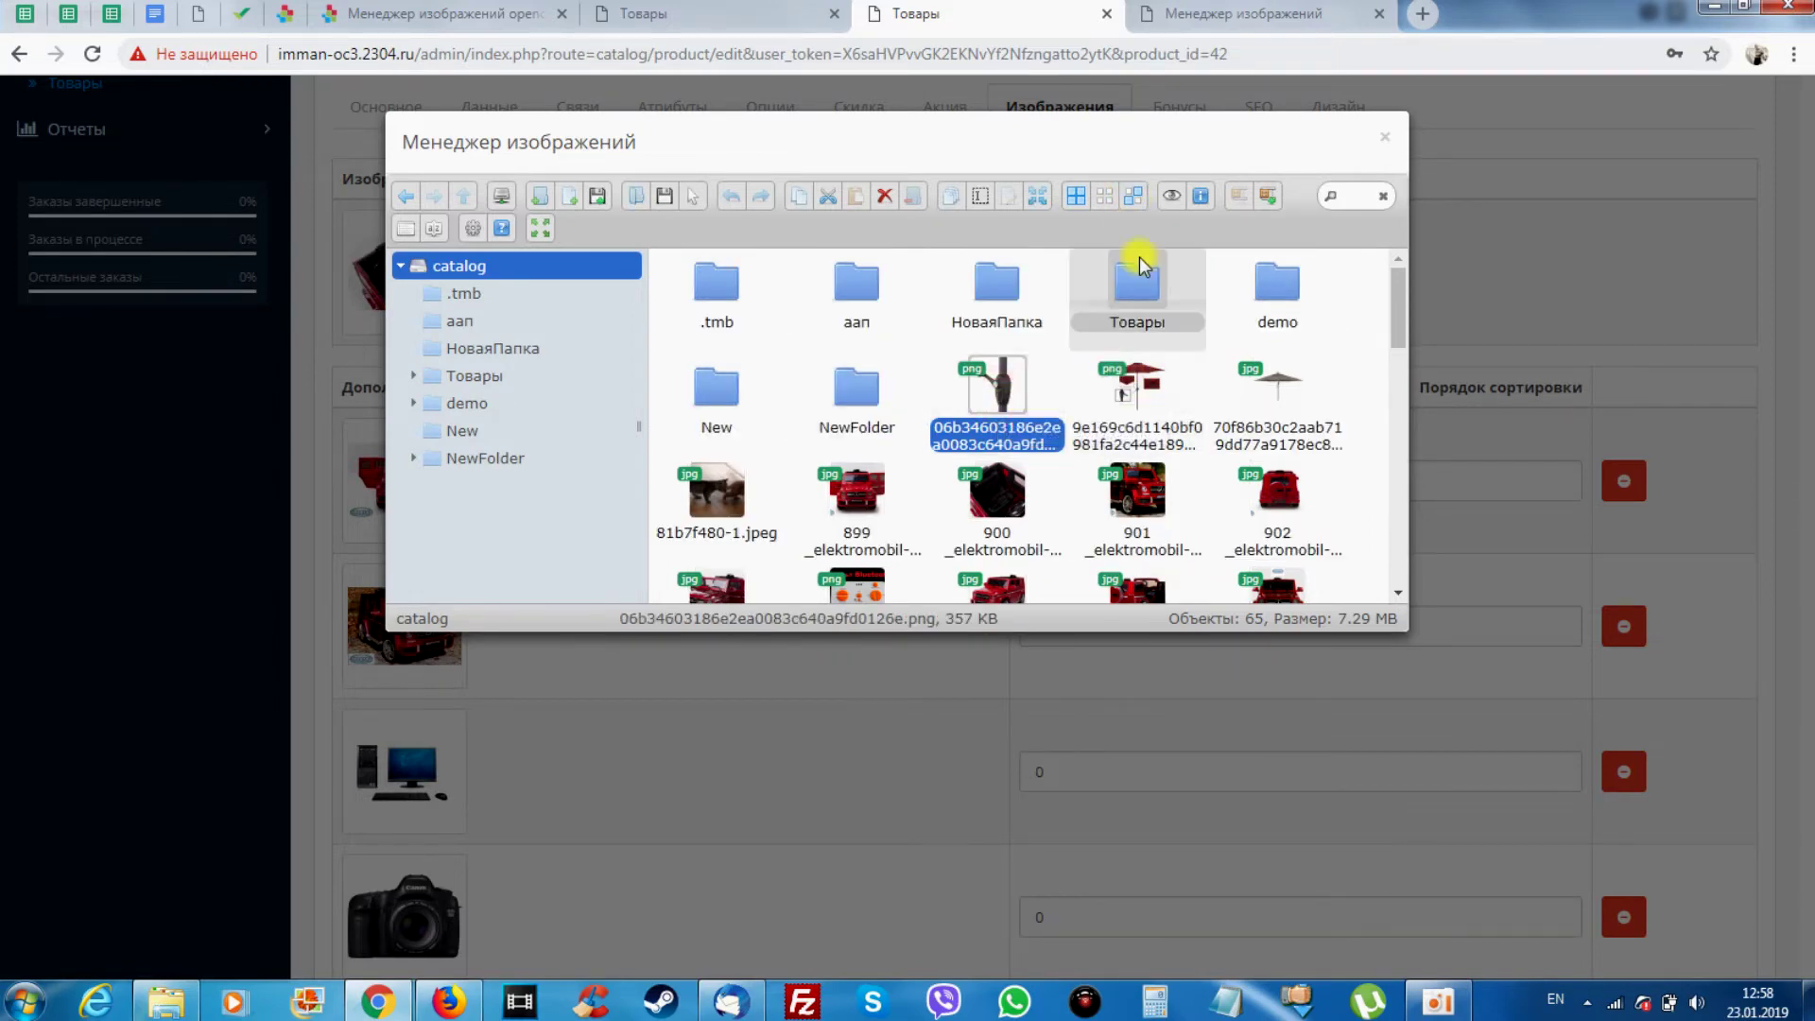
{"action": "left_click", "coordinate": [1170, 197]}
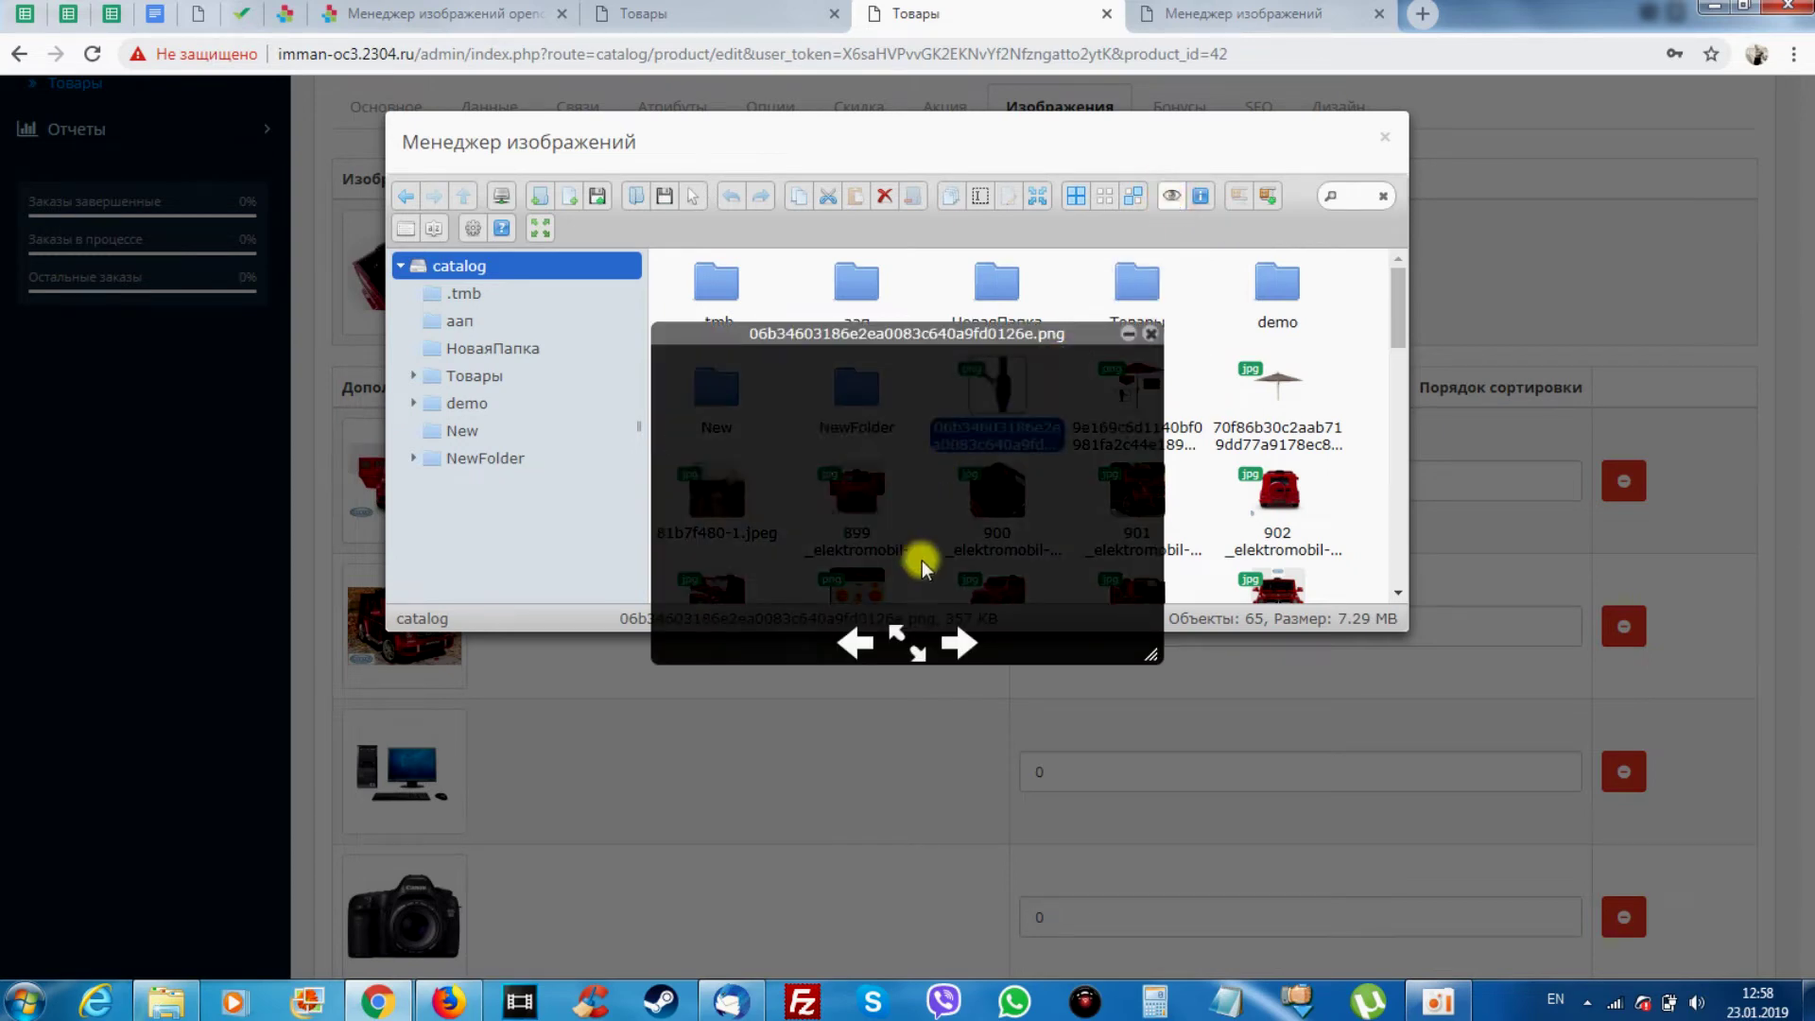
{"action": "left_click_drag", "start_coordinate": [937, 330], "coordinate": [838, 246]}
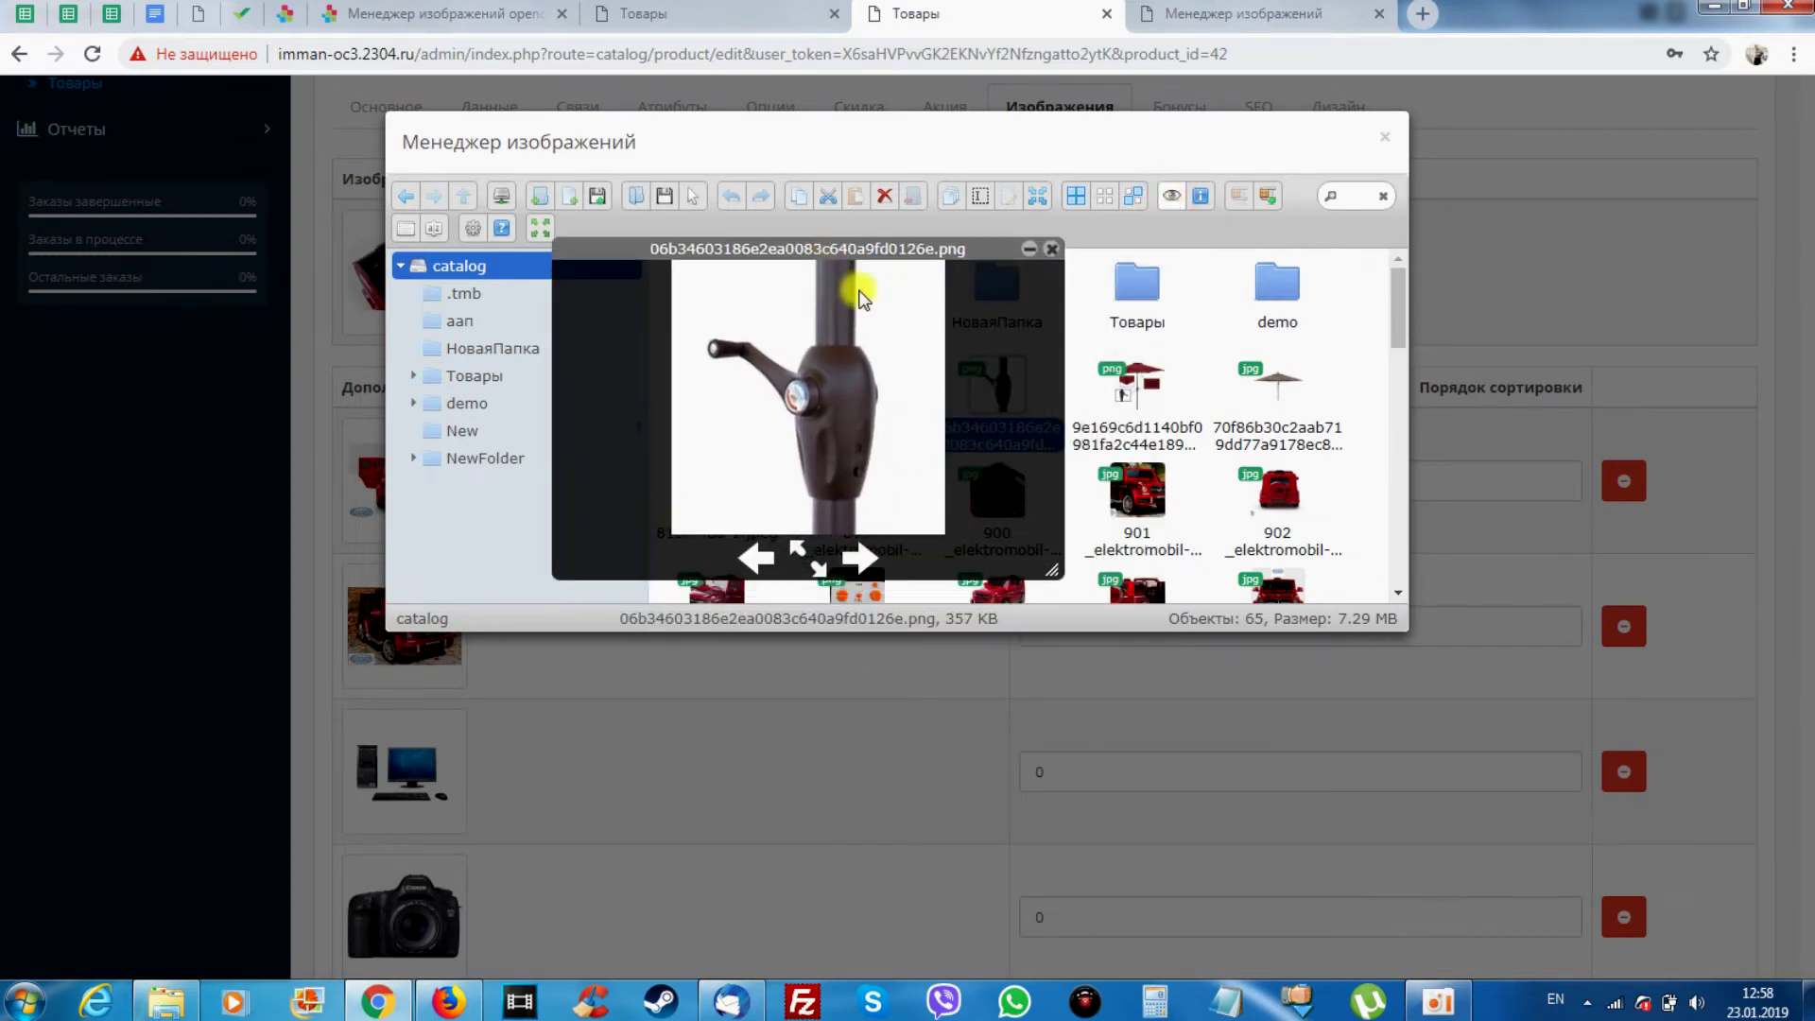
{"action": "left_click", "coordinate": [869, 557]}
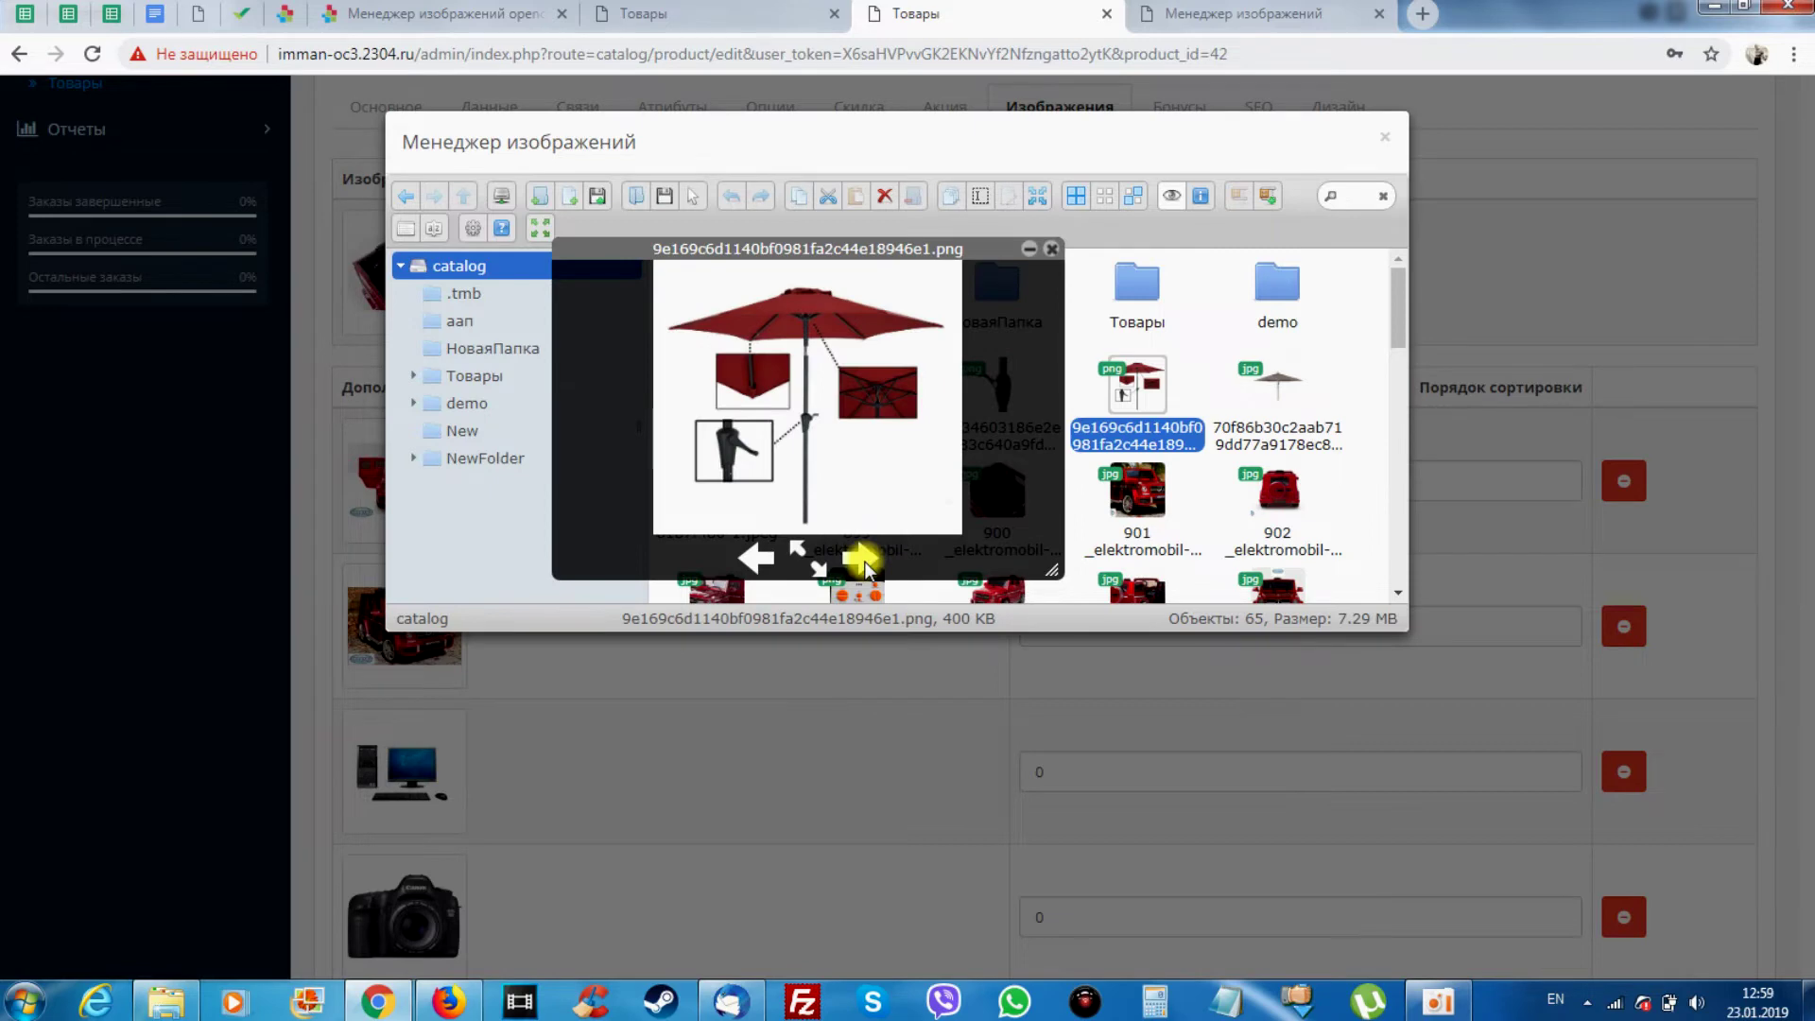
{"action": "left_click", "coordinate": [865, 561]}
{"action": "left_click", "coordinate": [865, 561]}
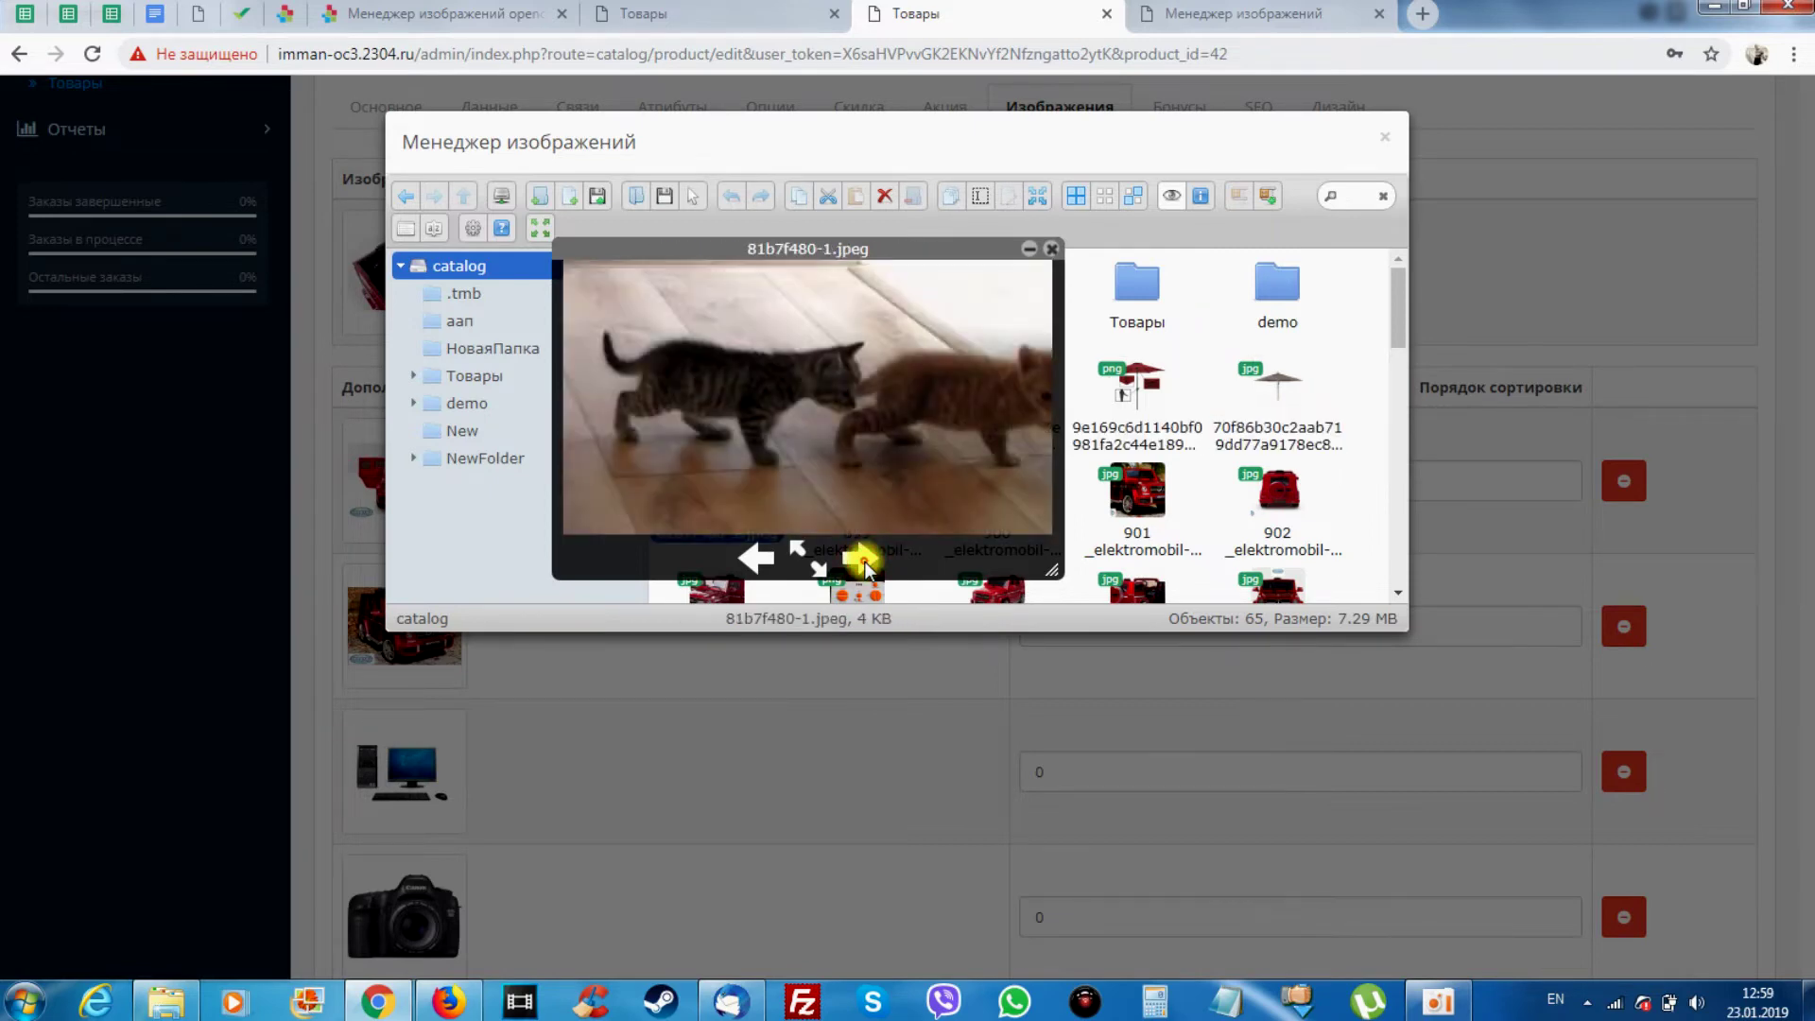
{"action": "left_click", "coordinate": [865, 561]}
{"action": "left_click", "coordinate": [865, 561]}
{"action": "left_click", "coordinate": [865, 561]}
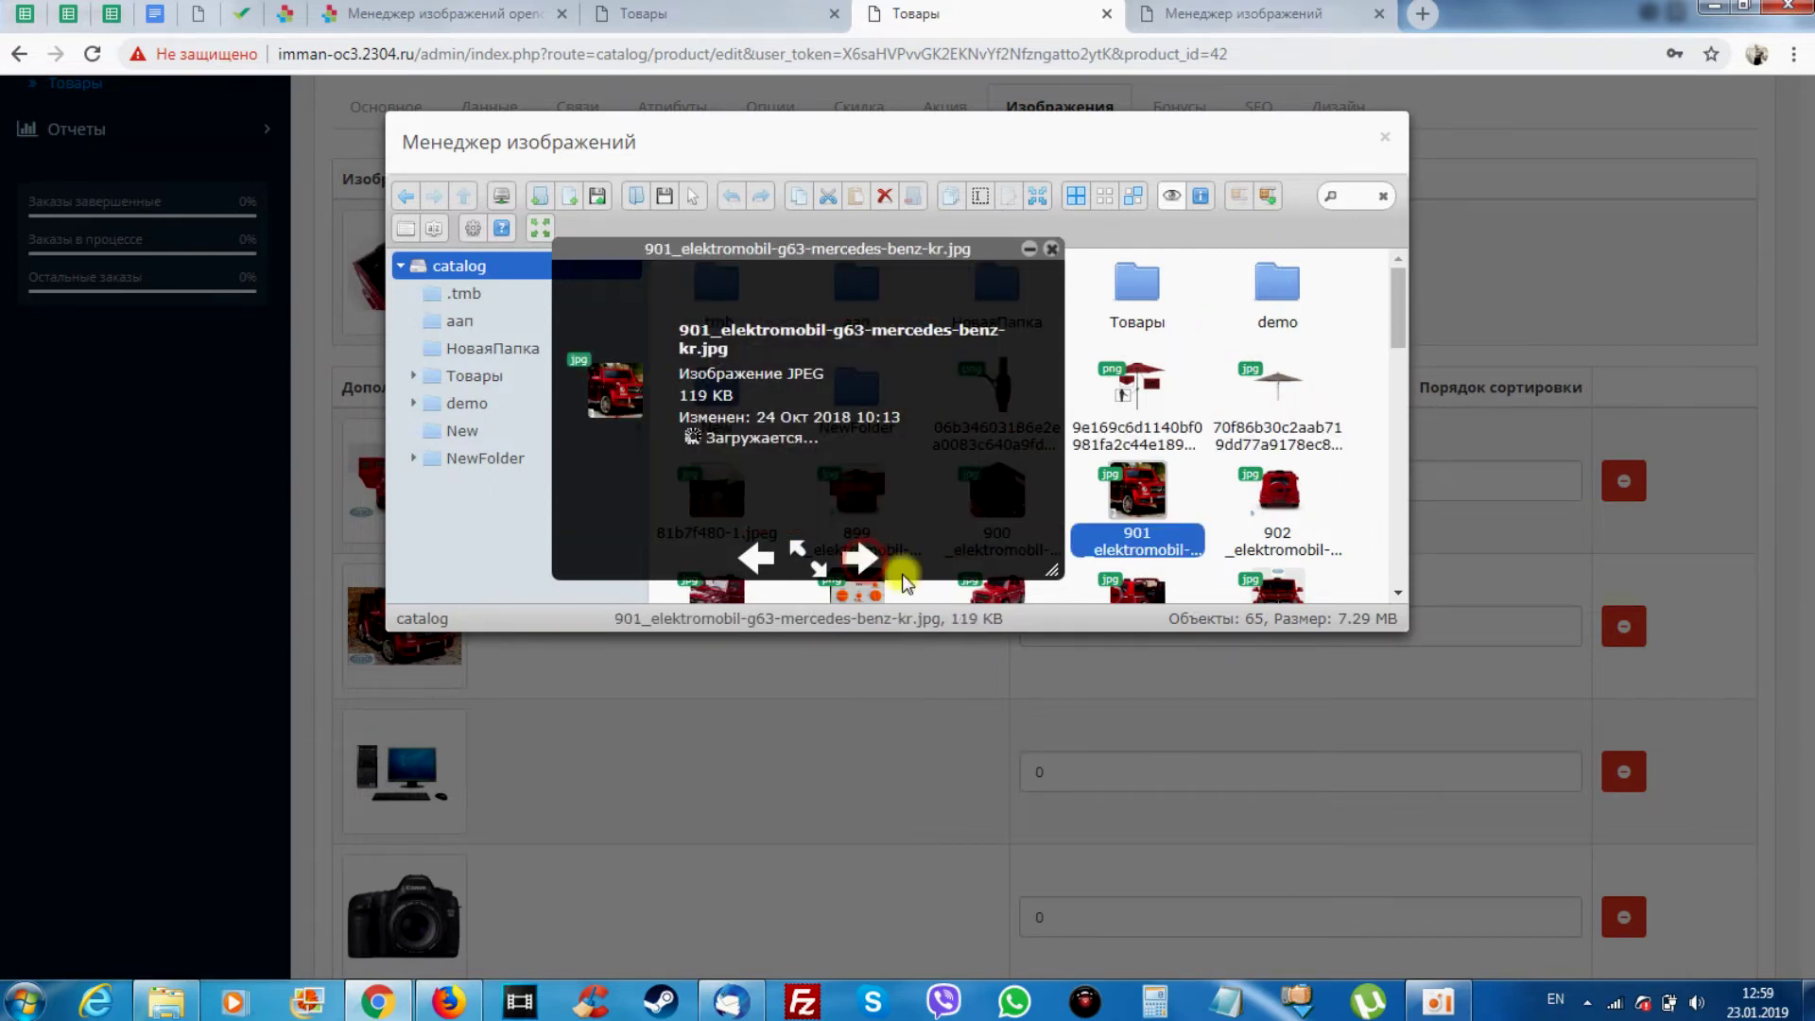
Enlarge the preview window, browse on to 903_elektromobil-g63-mercedes-benz-kr.jpg, and close the preview
{"action": "left_click_drag", "start_coordinate": [1050, 569], "coordinate": [1494, 848]}
{"action": "left_click", "coordinate": [1082, 775]}
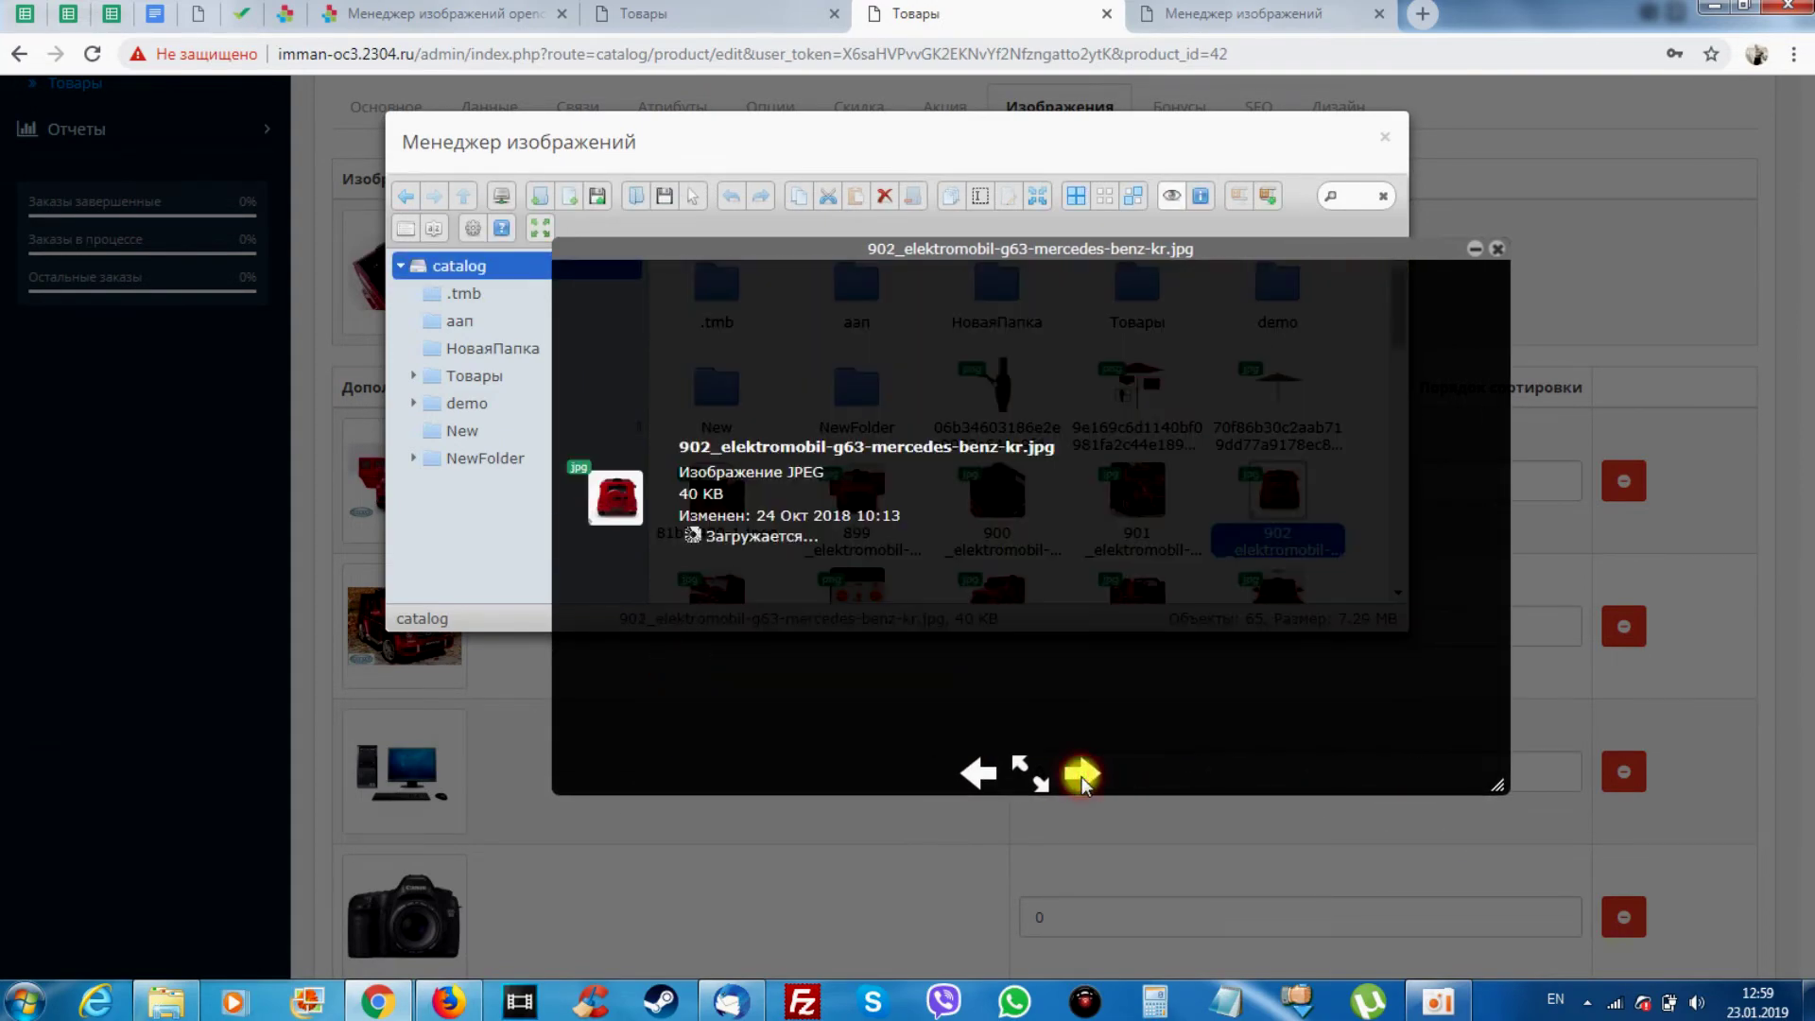
{"action": "left_click", "coordinate": [1081, 775]}
{"action": "left_click", "coordinate": [1172, 194]}
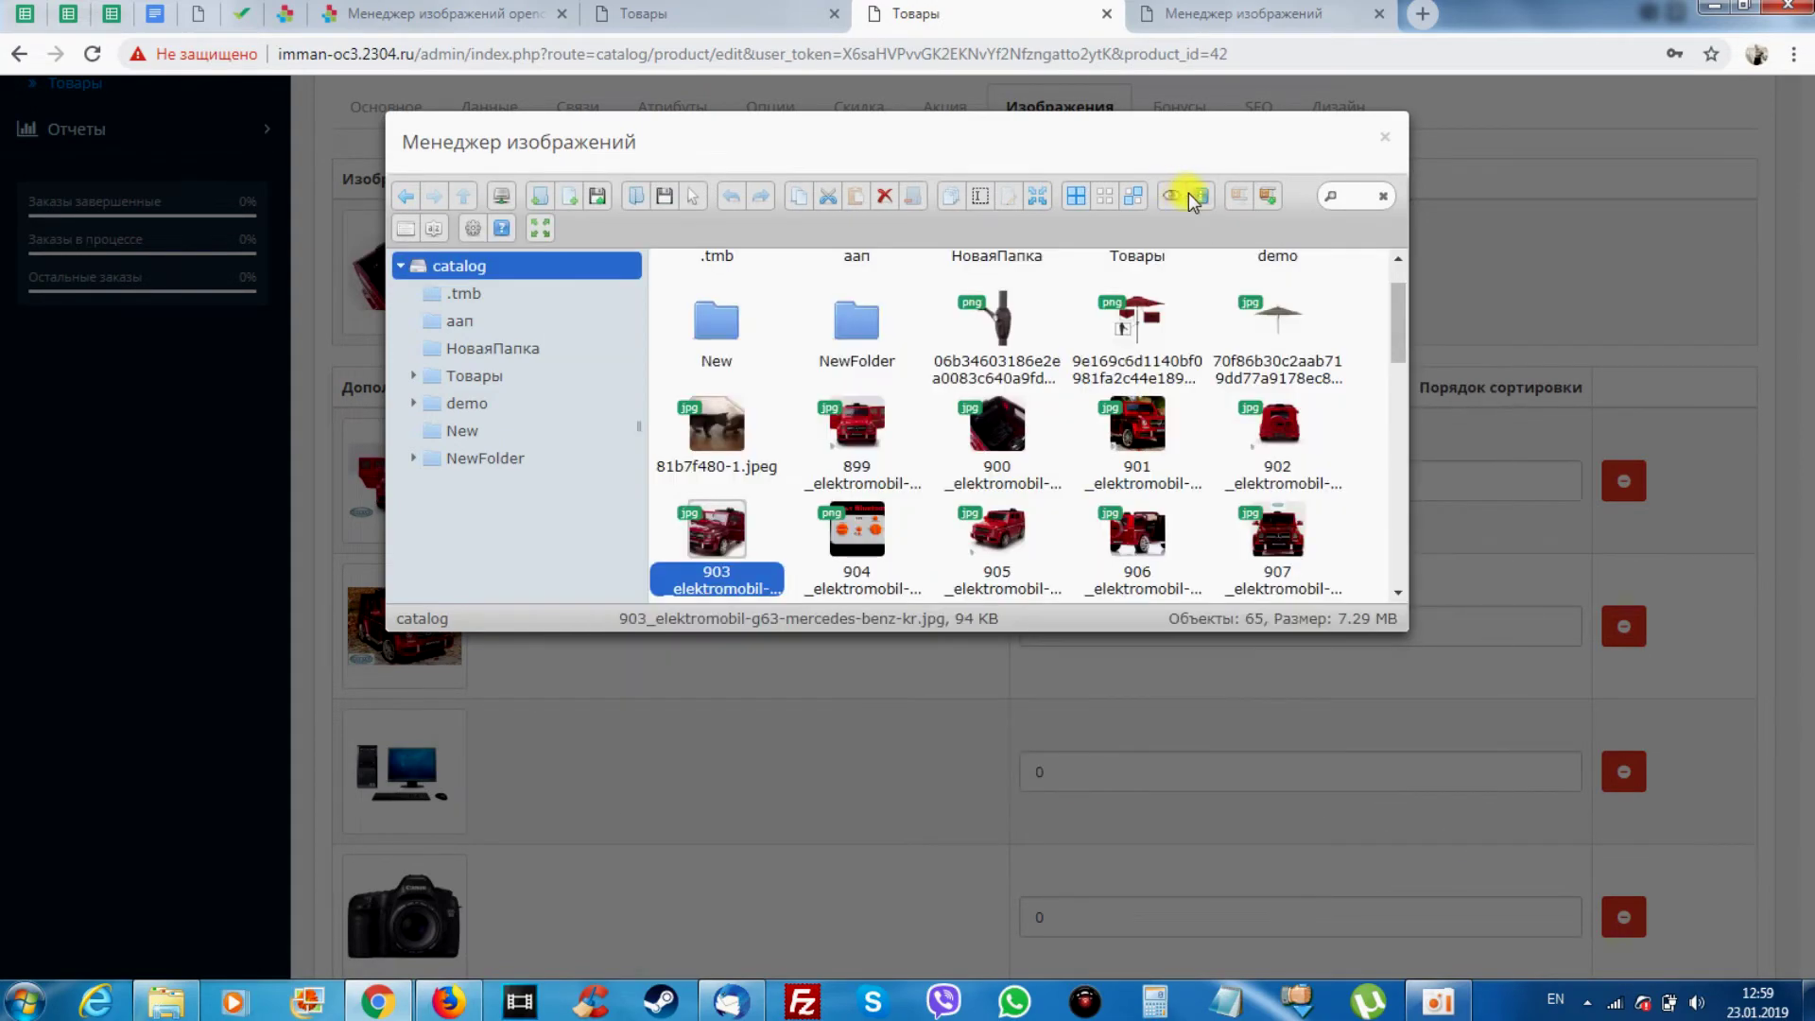
Examine the modification date and access rights in the properties of 903_elektromobil-g63-mercedes-benz-kr.jpg, and close the properties
{"action": "left_click", "coordinate": [1201, 196]}
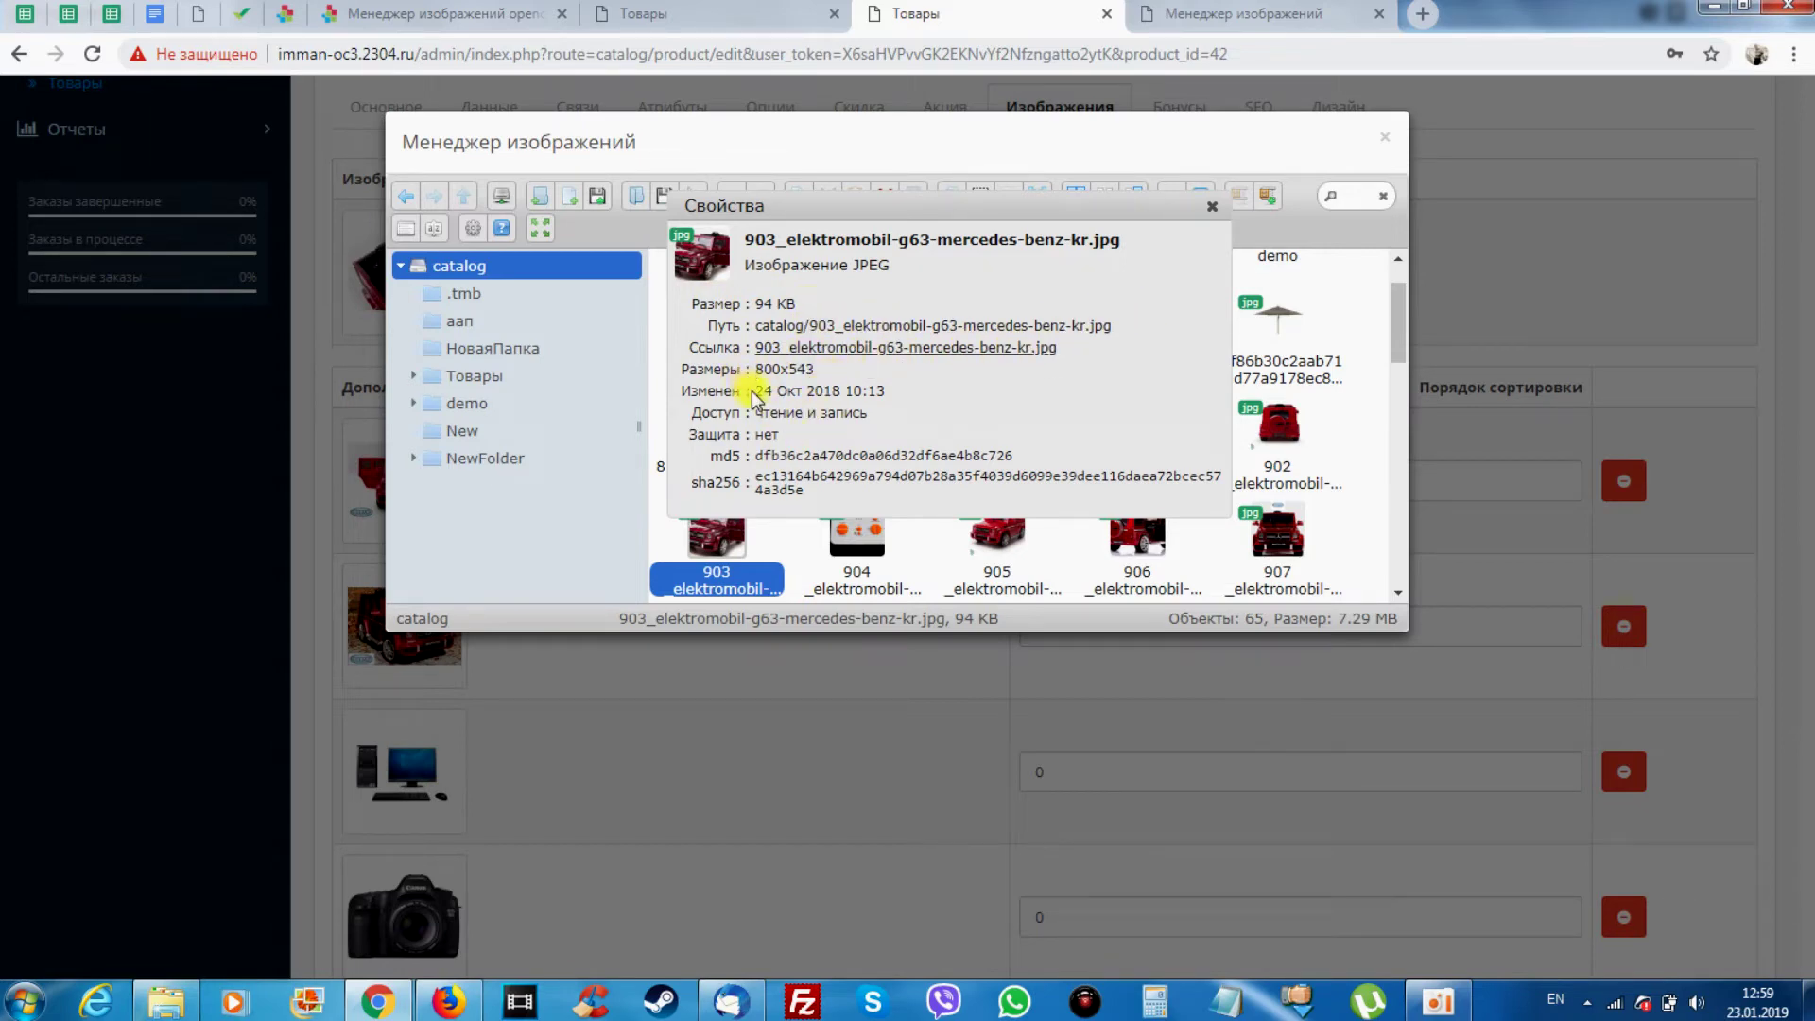
{"action": "left_click_drag", "start_coordinate": [754, 397], "coordinate": [934, 400]}
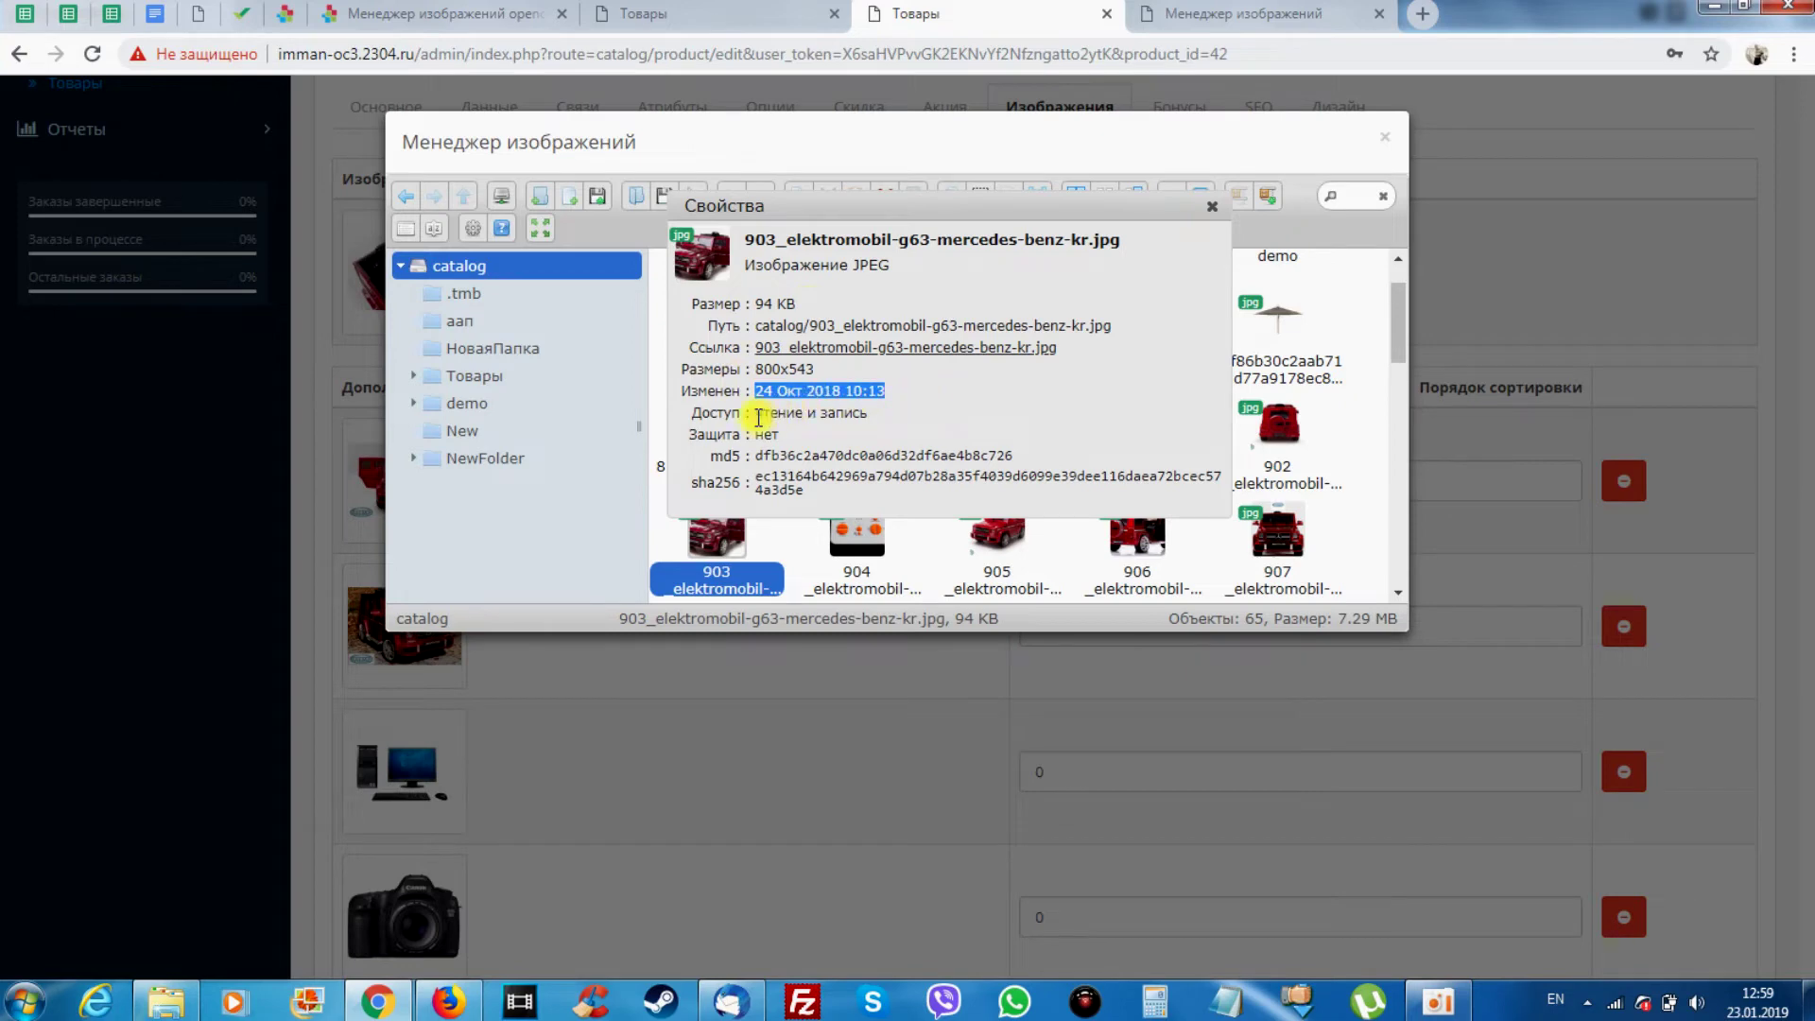
{"action": "left_click_drag", "start_coordinate": [777, 413], "coordinate": [883, 409]}
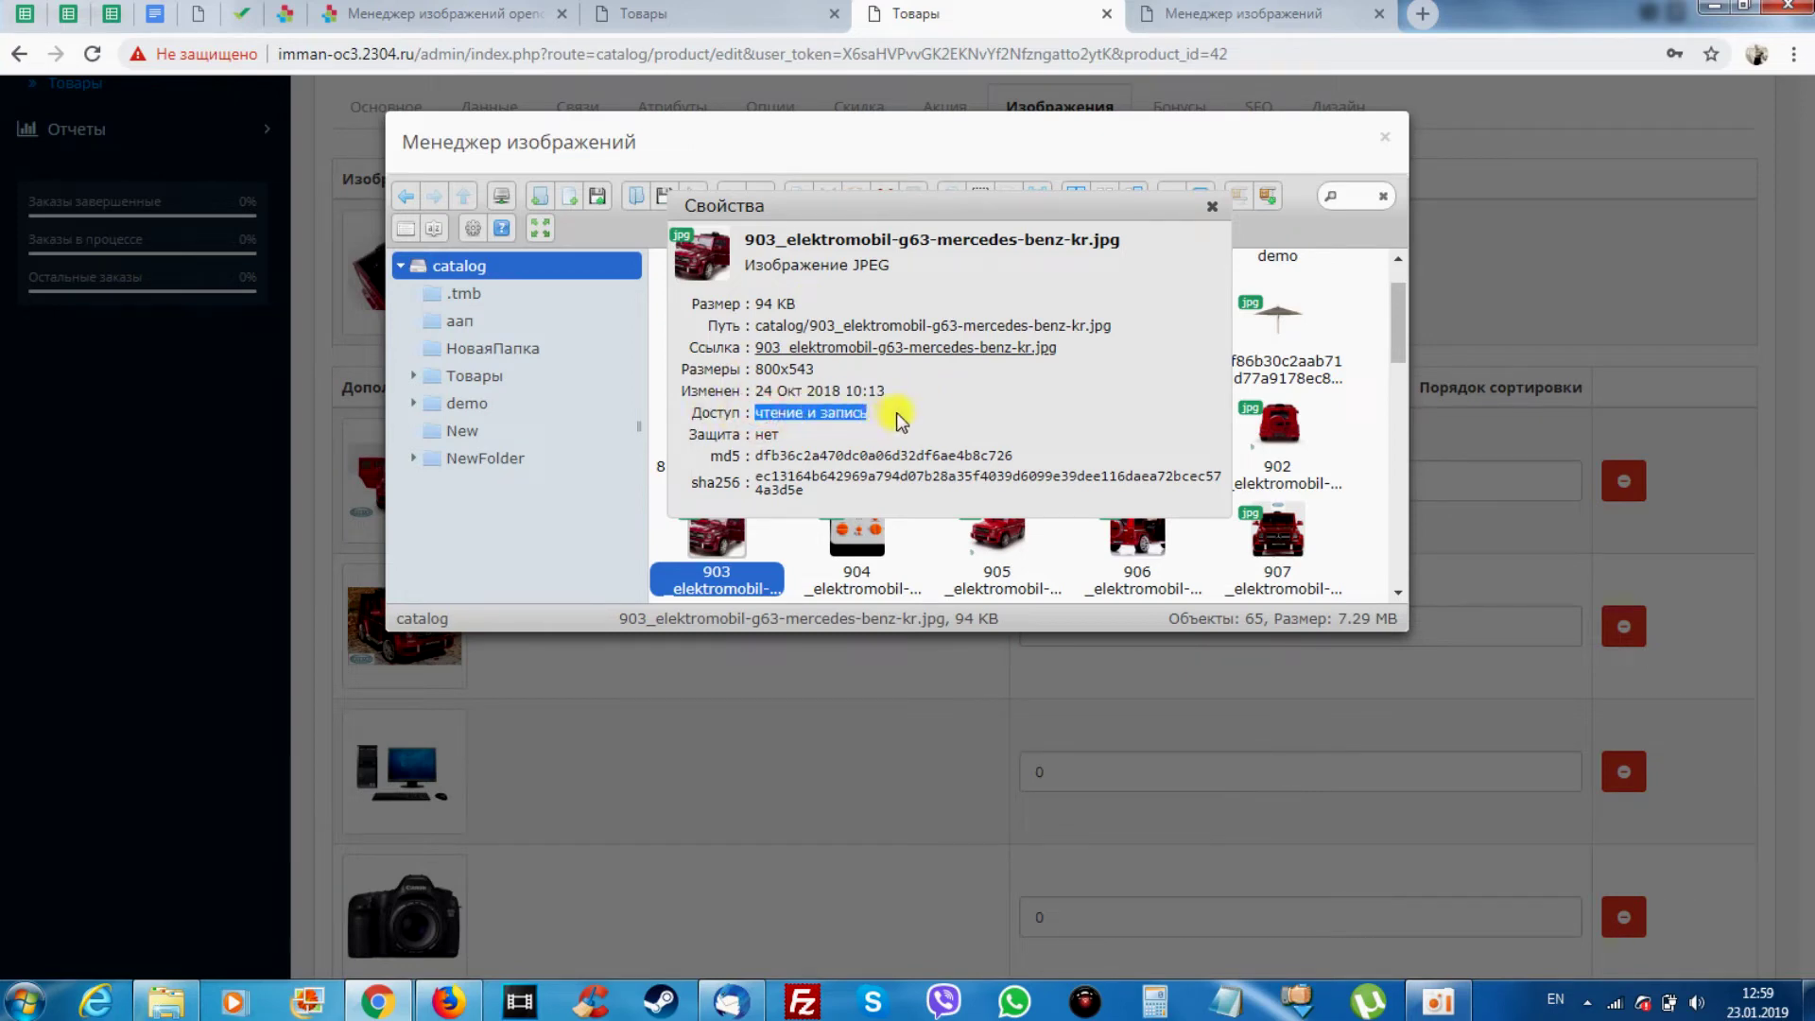
{"action": "left_click", "coordinate": [851, 420]}
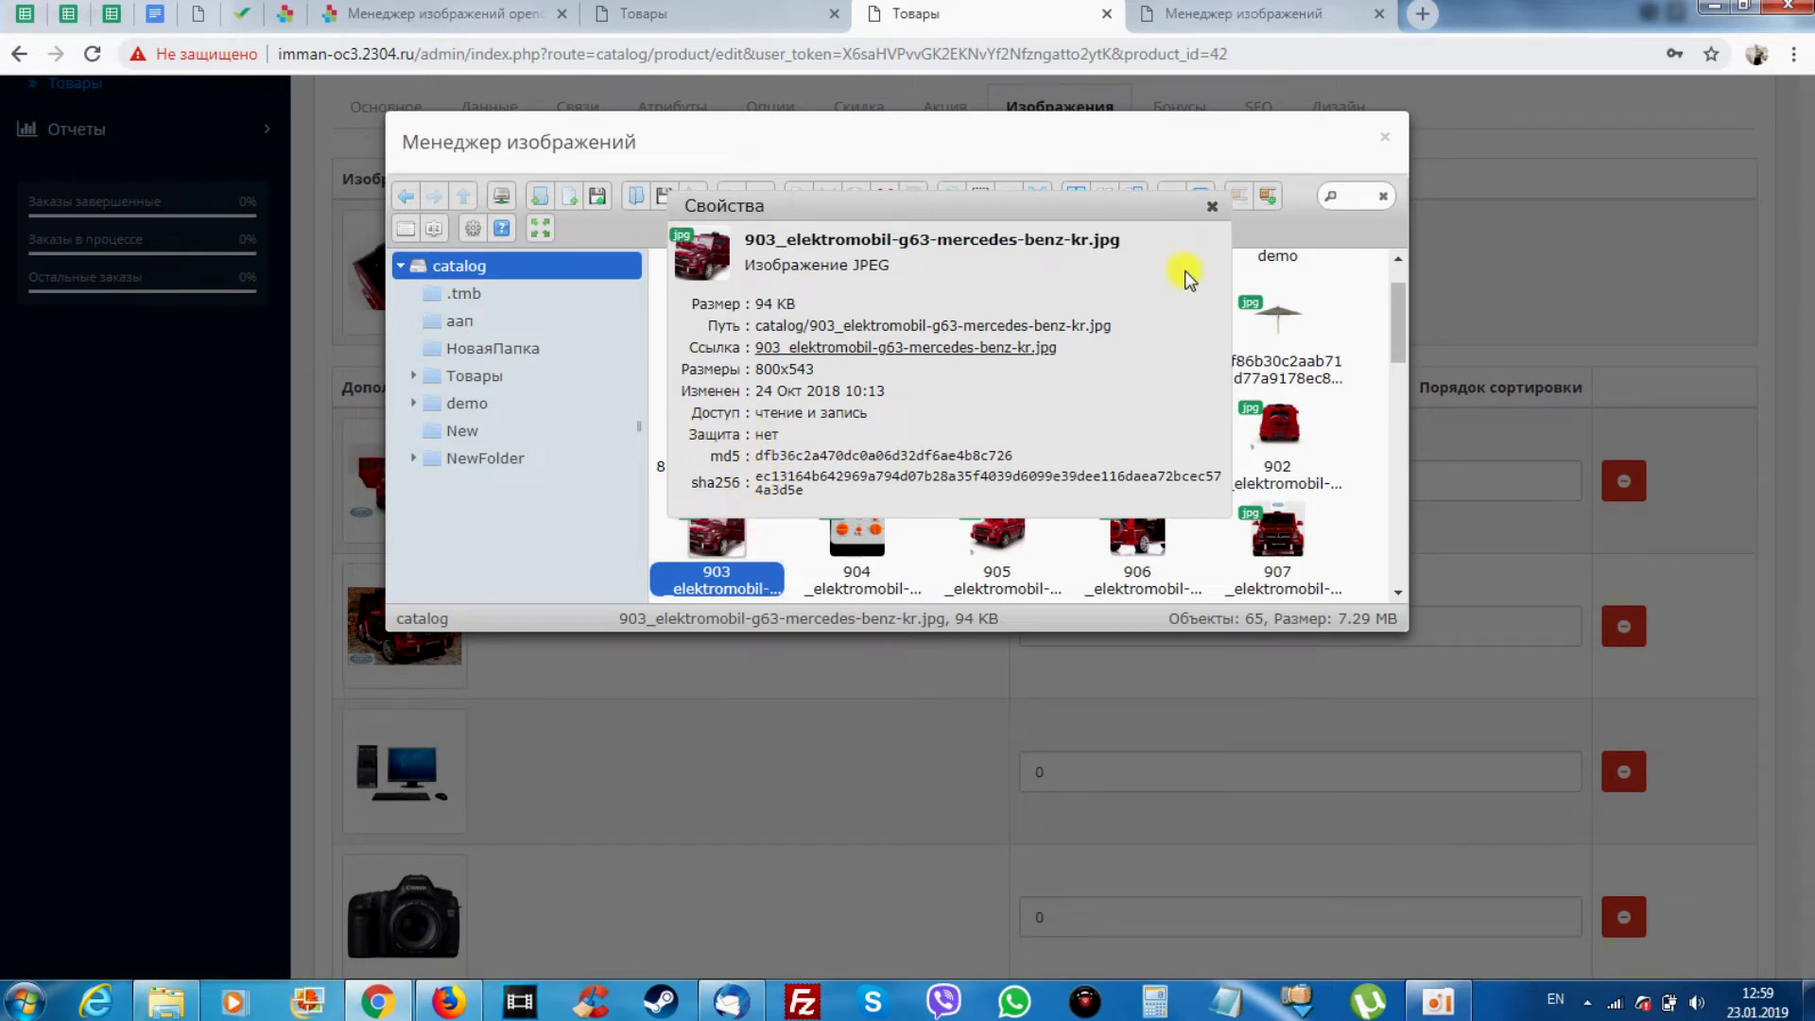
{"action": "left_click", "coordinate": [1210, 209]}
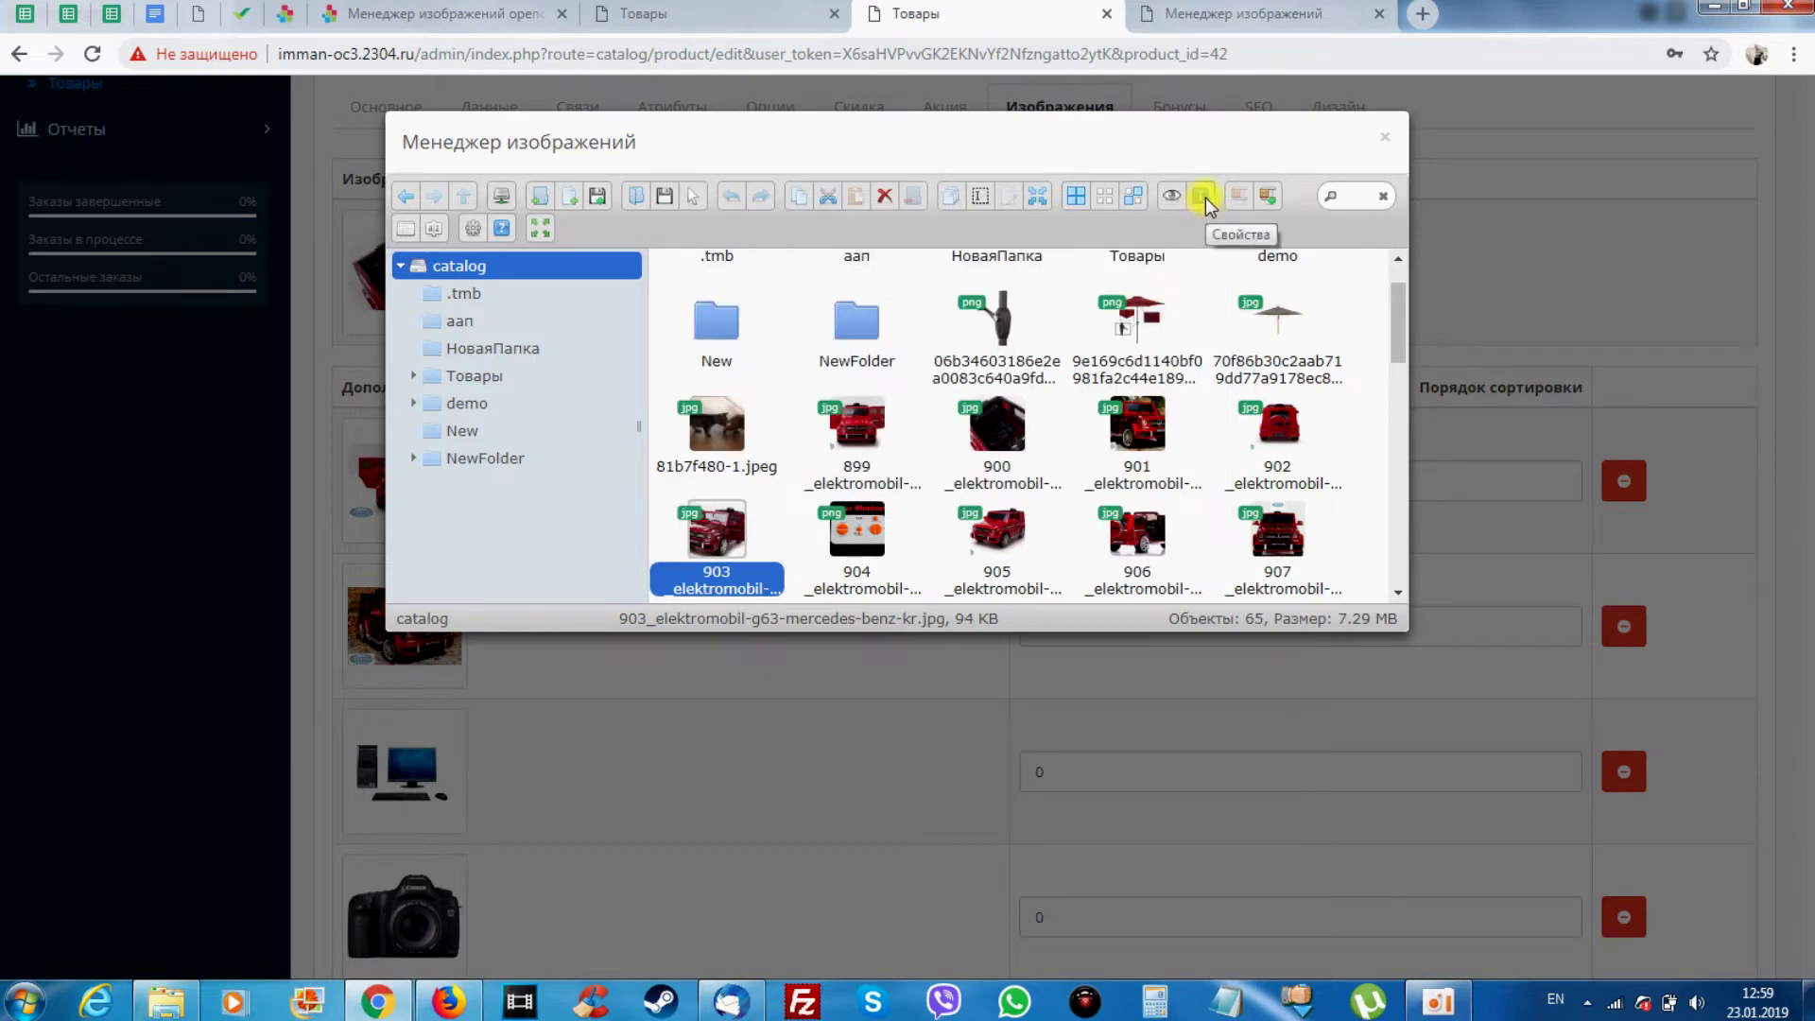
Examine the archive formats offered for the umbrella image 70f86b30c2aab719dd77a9178ec85630.jpg, and dismiss the list by selecting NewFolder
{"action": "key", "text": "Left"}
{"action": "key", "text": "Up"}
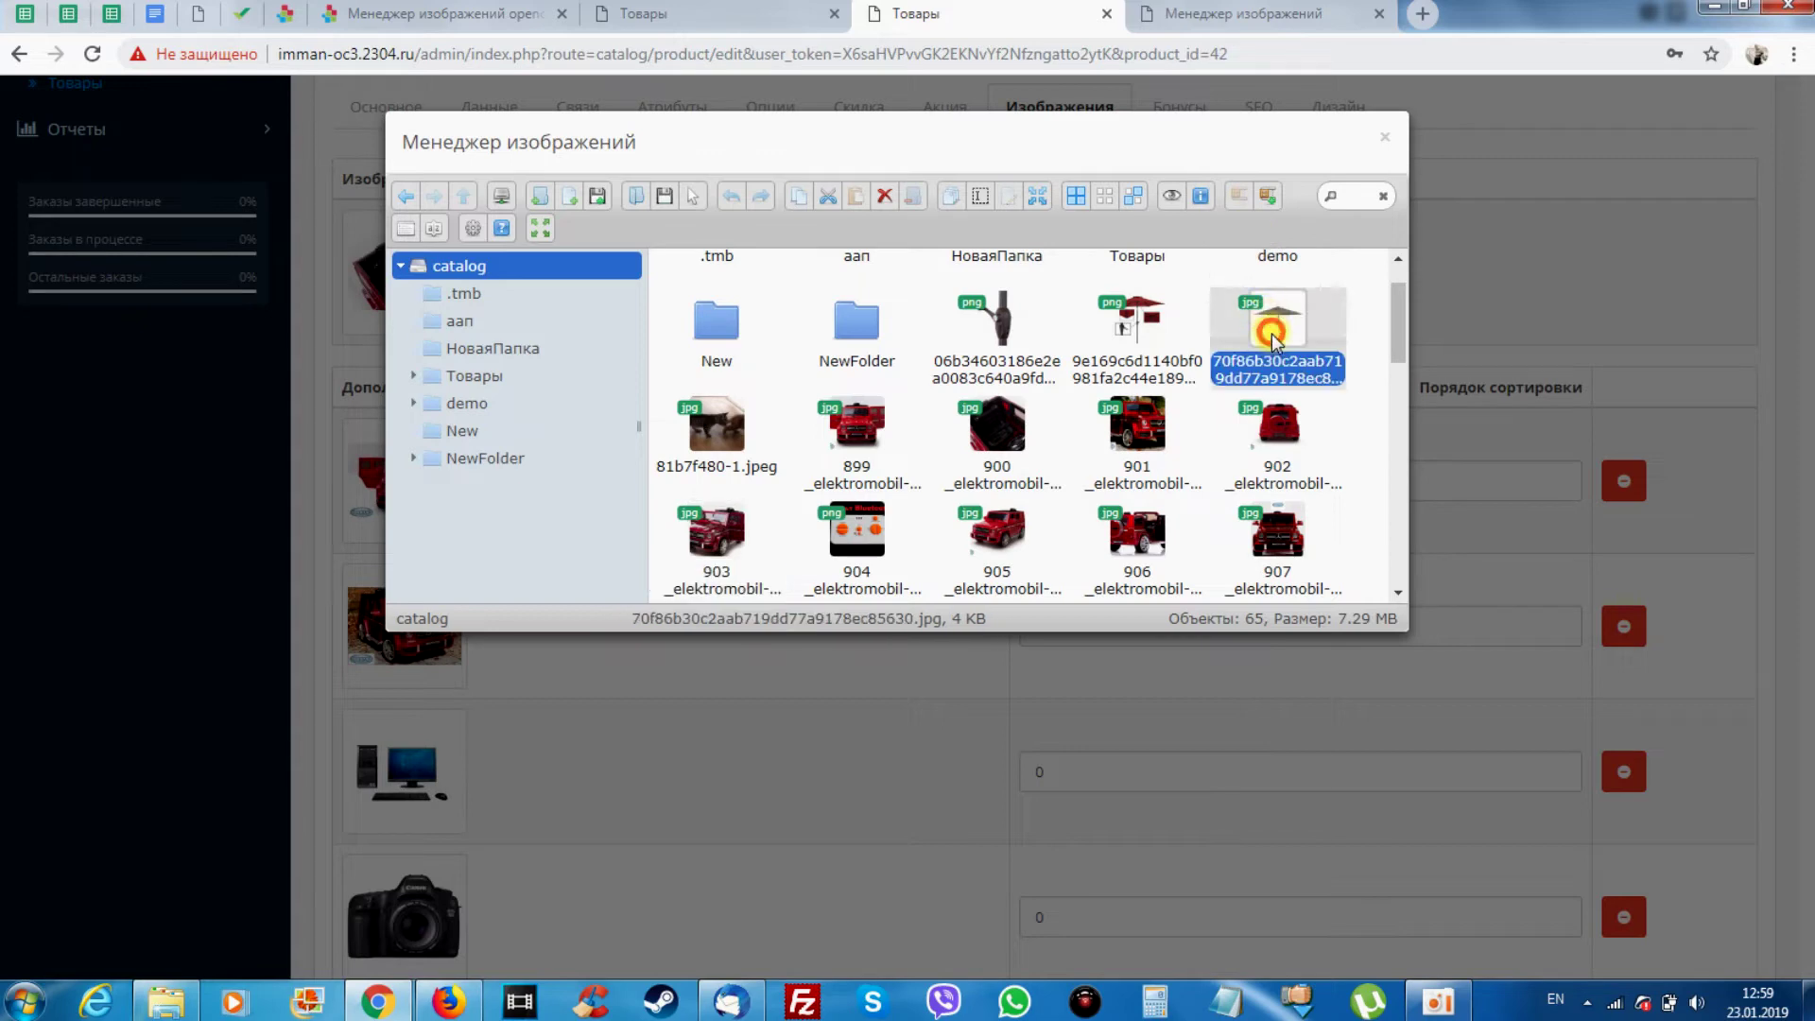
{"action": "left_click", "coordinate": [1269, 199]}
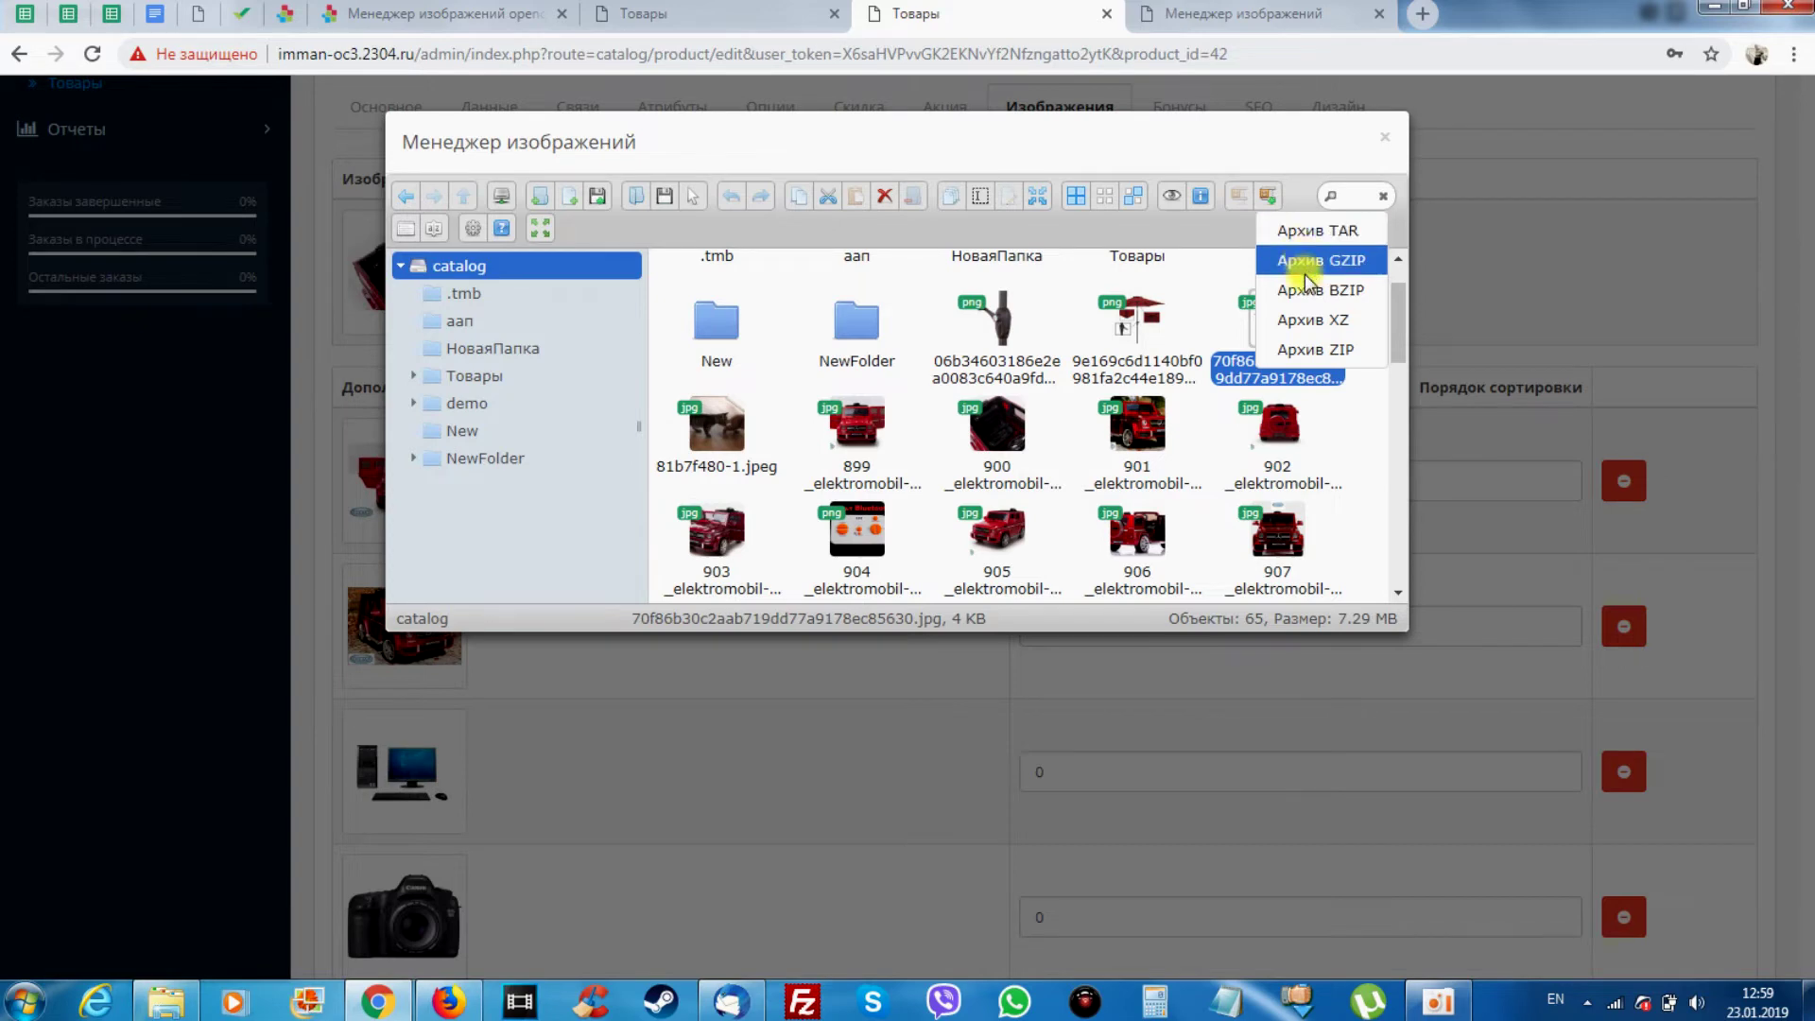
{"action": "left_click", "coordinate": [863, 319]}
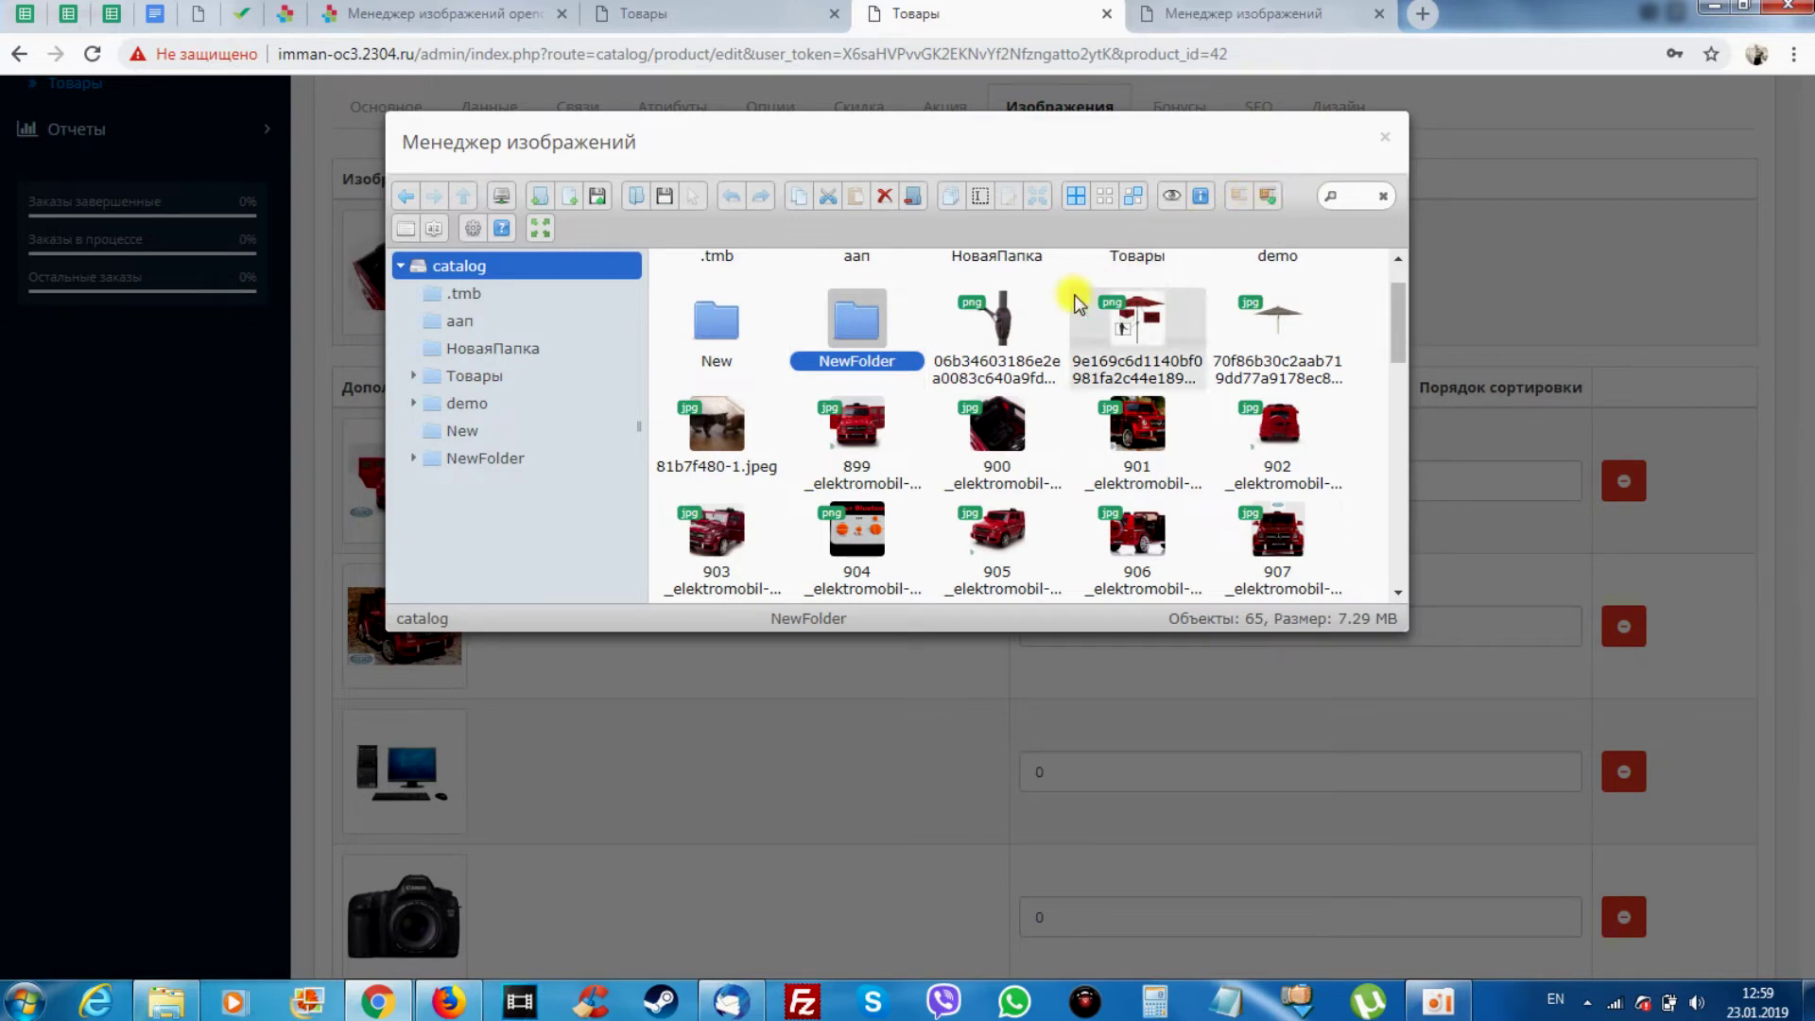
Go through the file search scopes "Раздел" and "Все" and the "MIME тип" criterion, and leave the search without a query
{"action": "left_click", "coordinate": [1169, 193]}
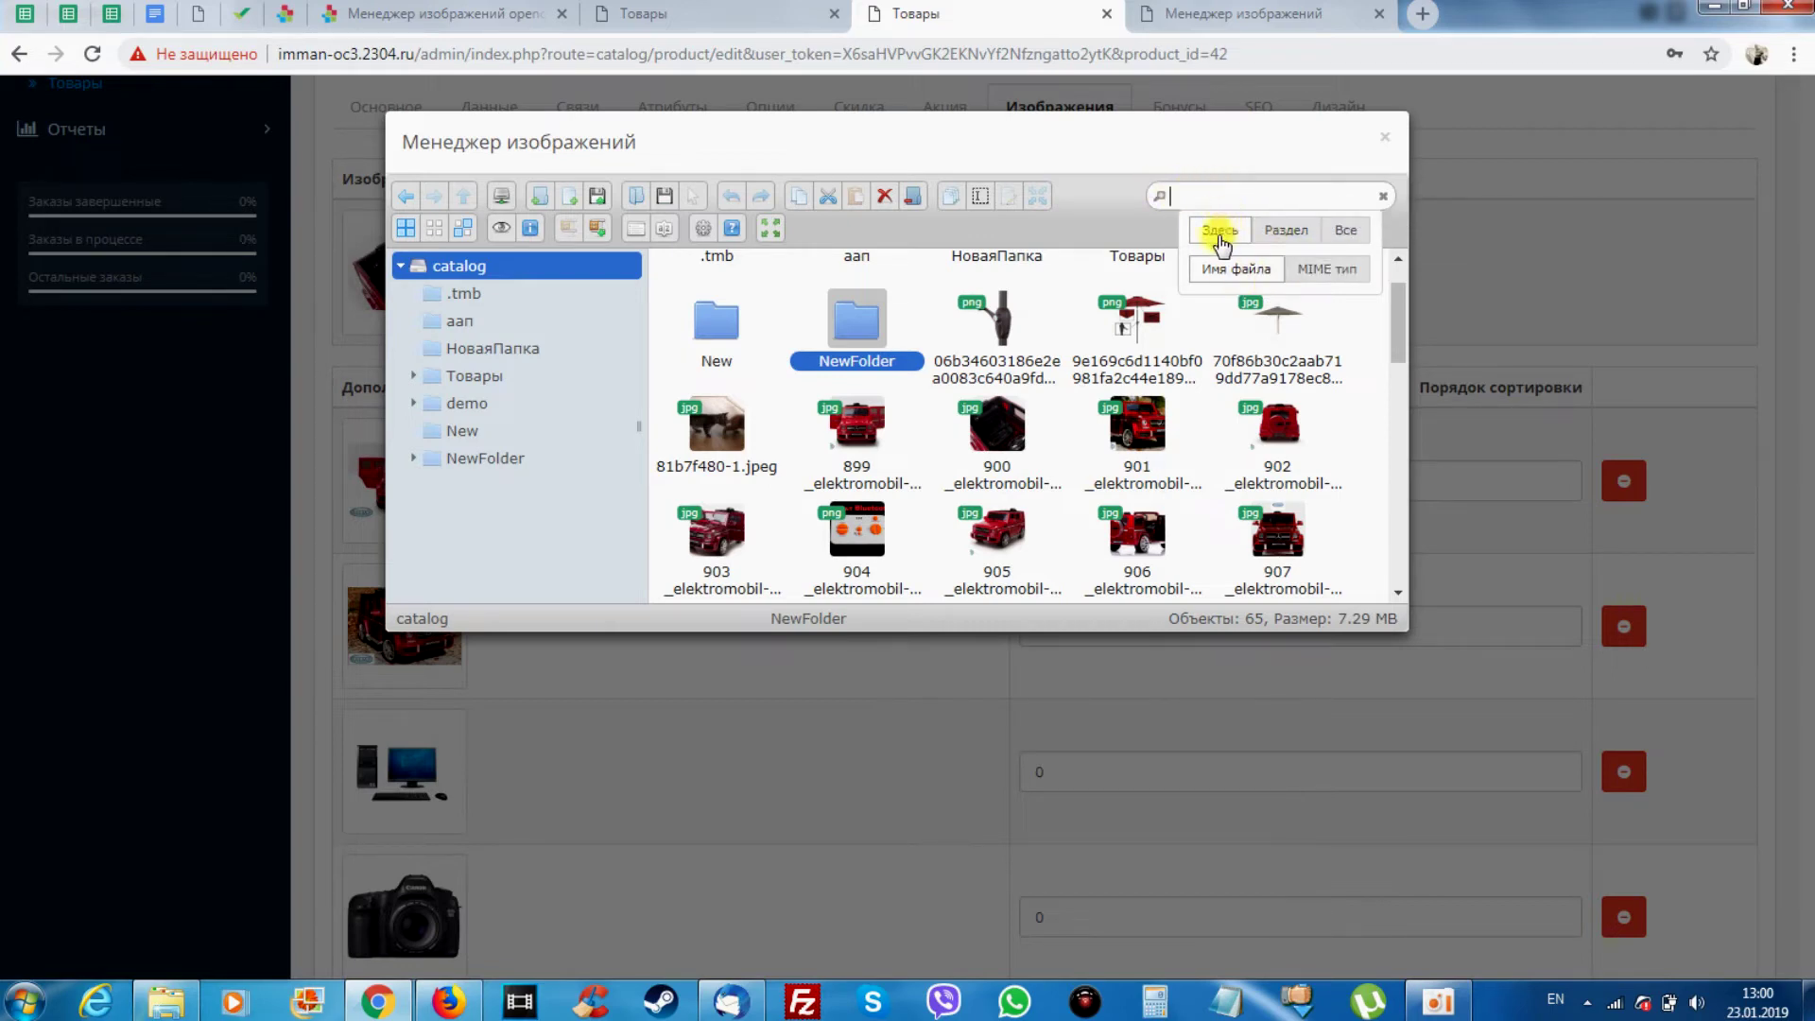
{"action": "left_click", "coordinate": [1291, 233]}
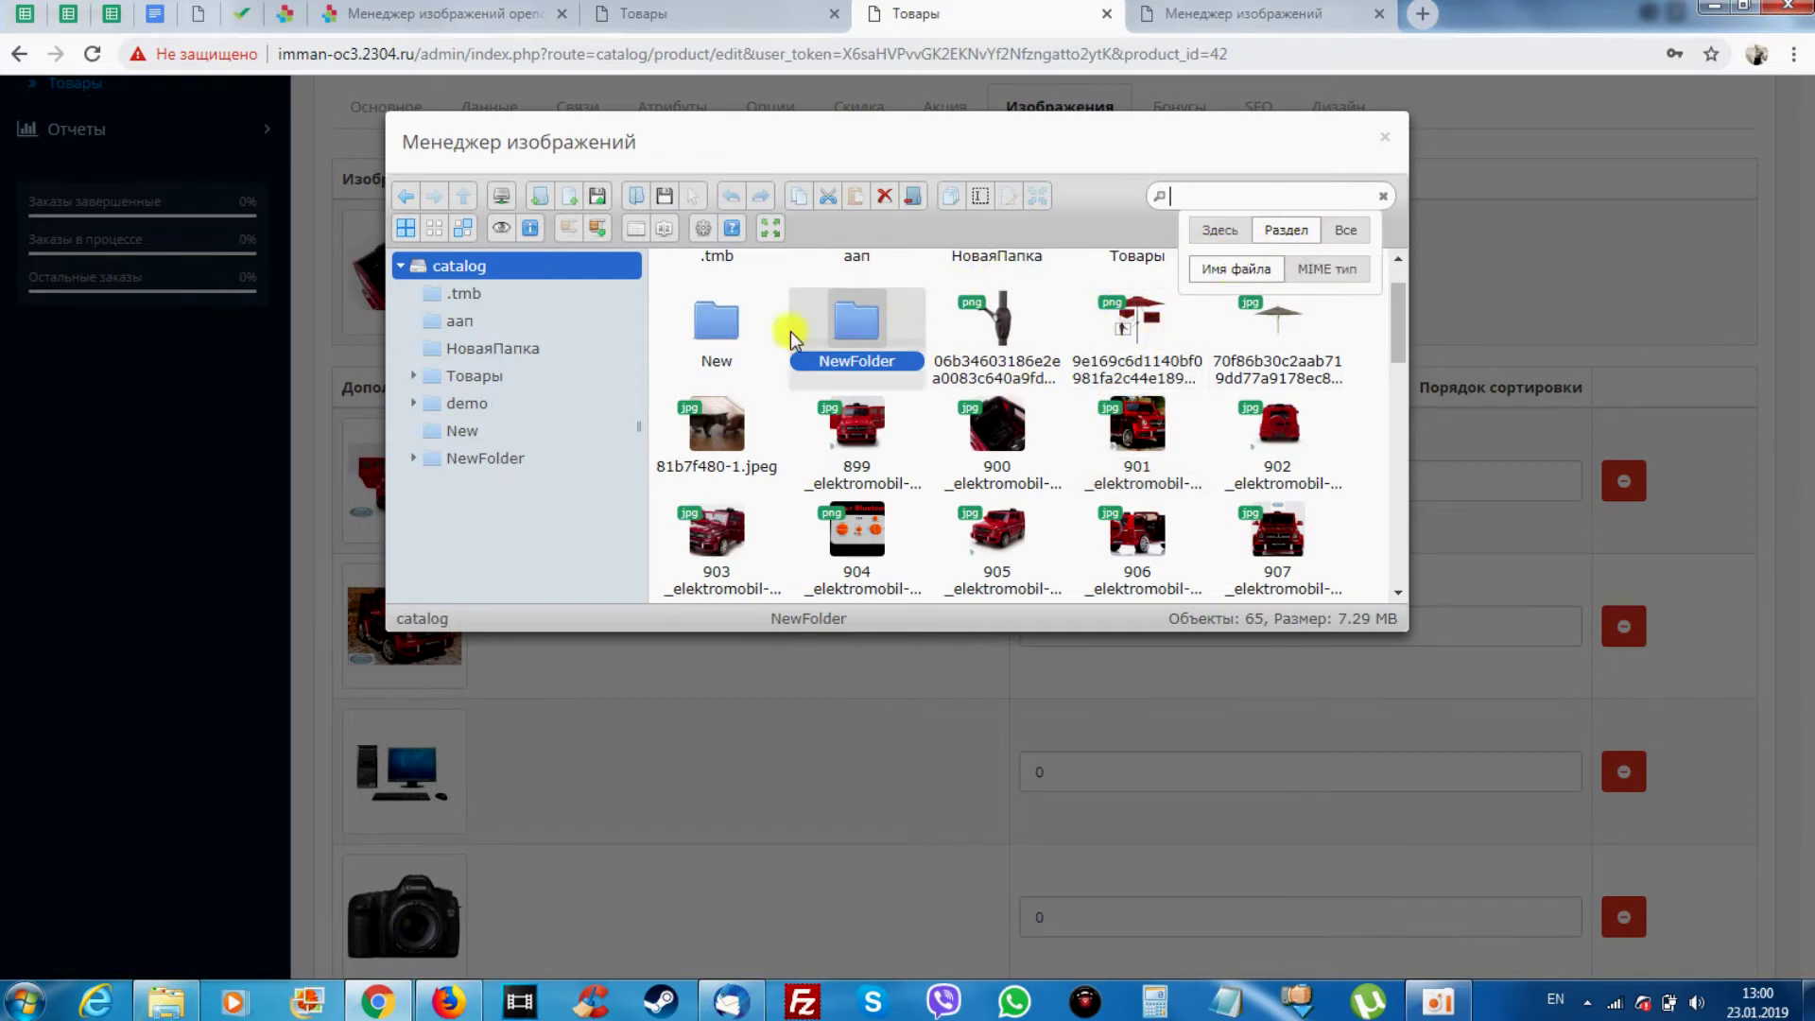
{"action": "left_click", "coordinate": [1347, 231]}
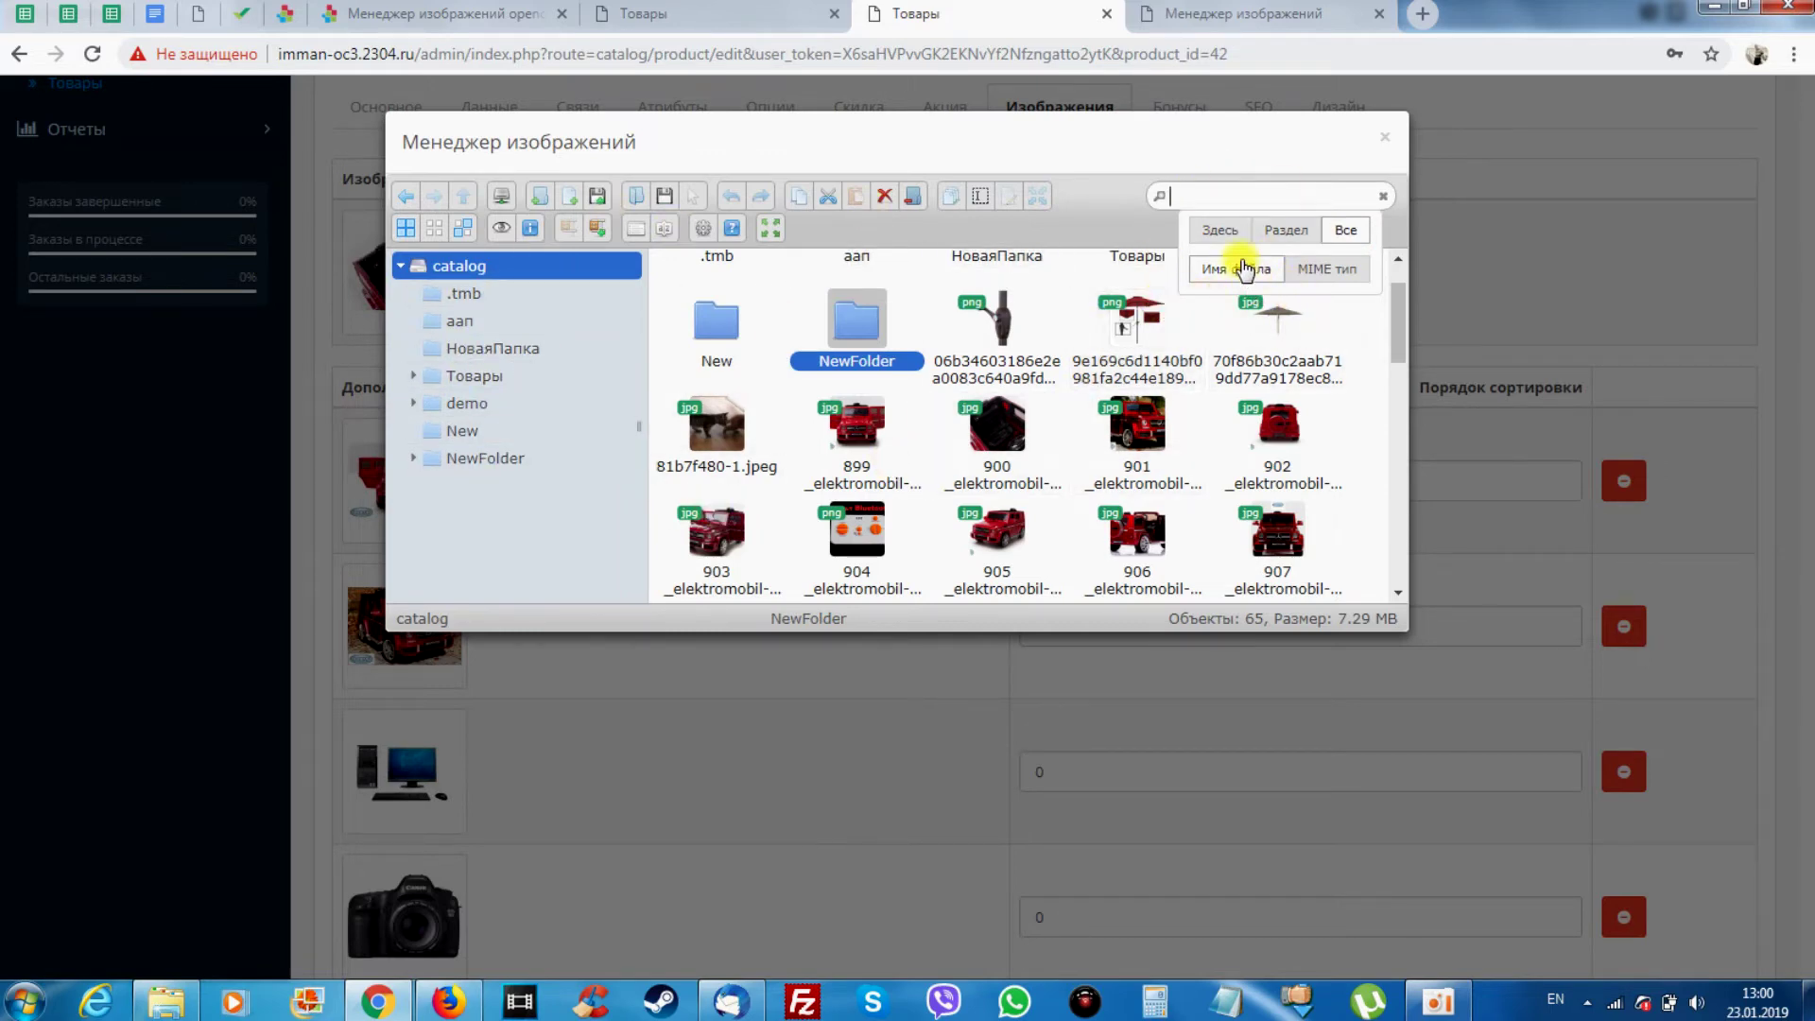
{"action": "left_click", "coordinate": [1326, 272]}
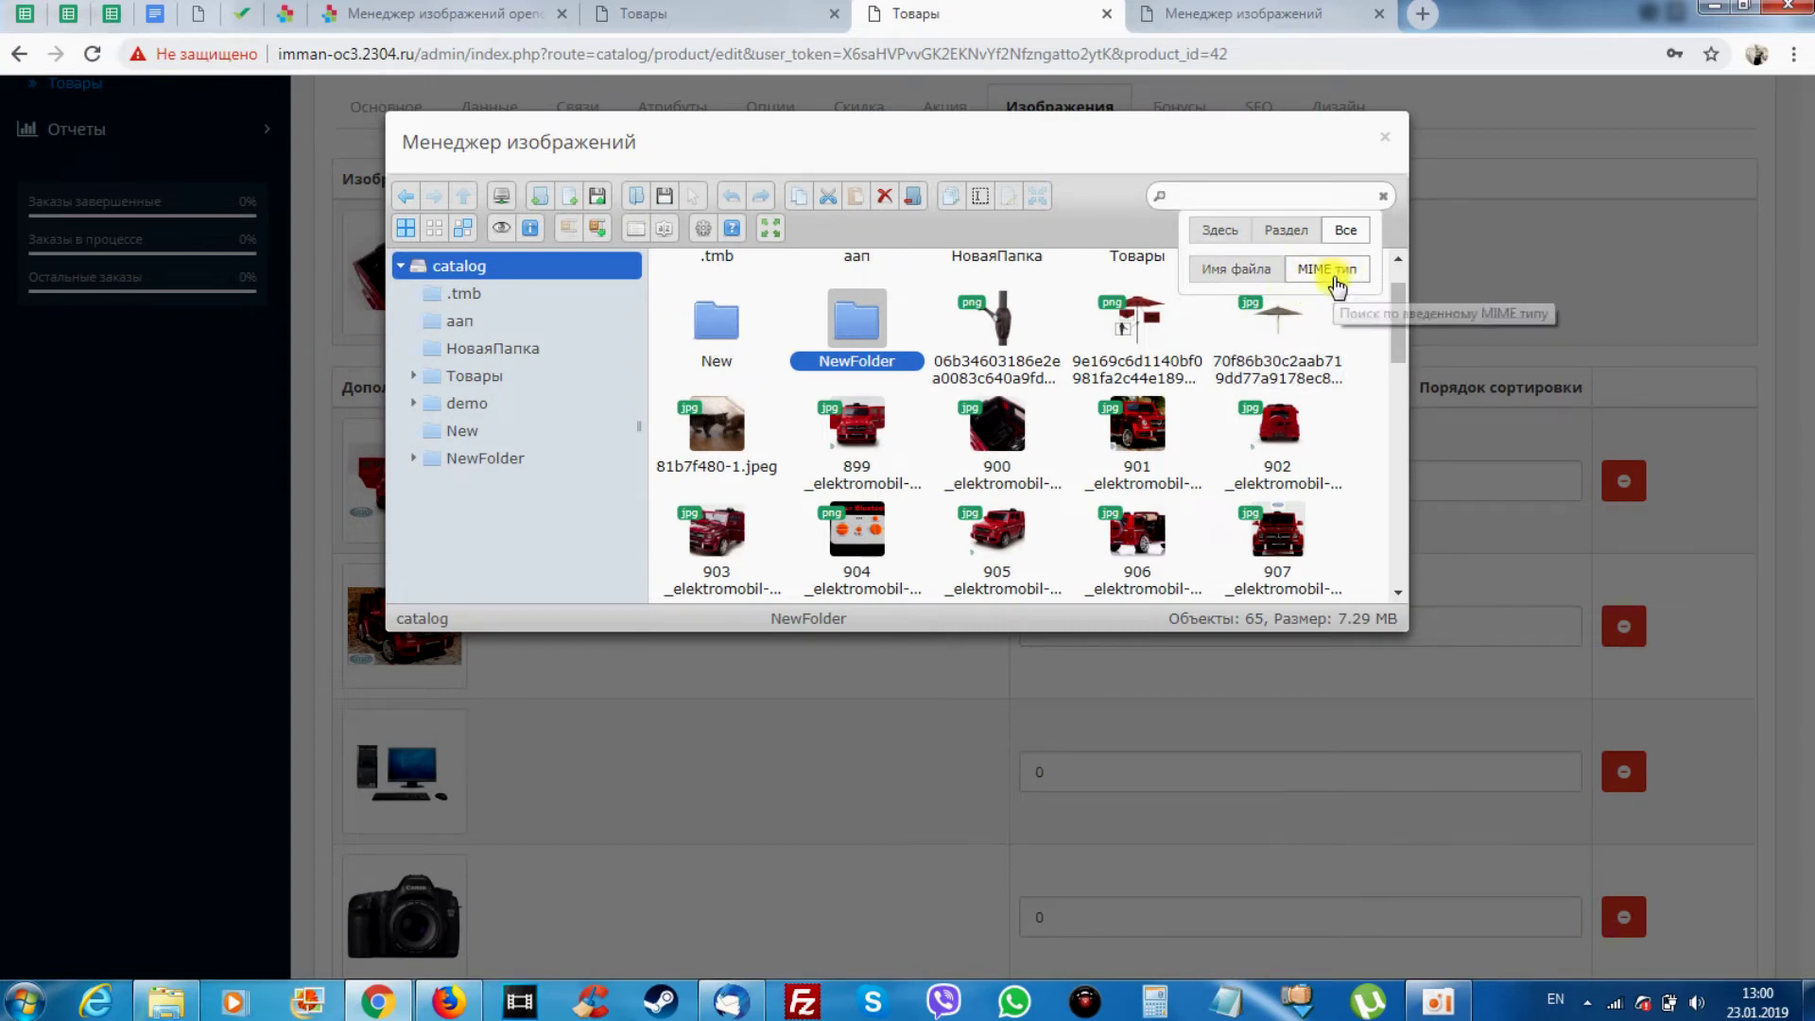
{"action": "left_click", "coordinate": [493, 277]}
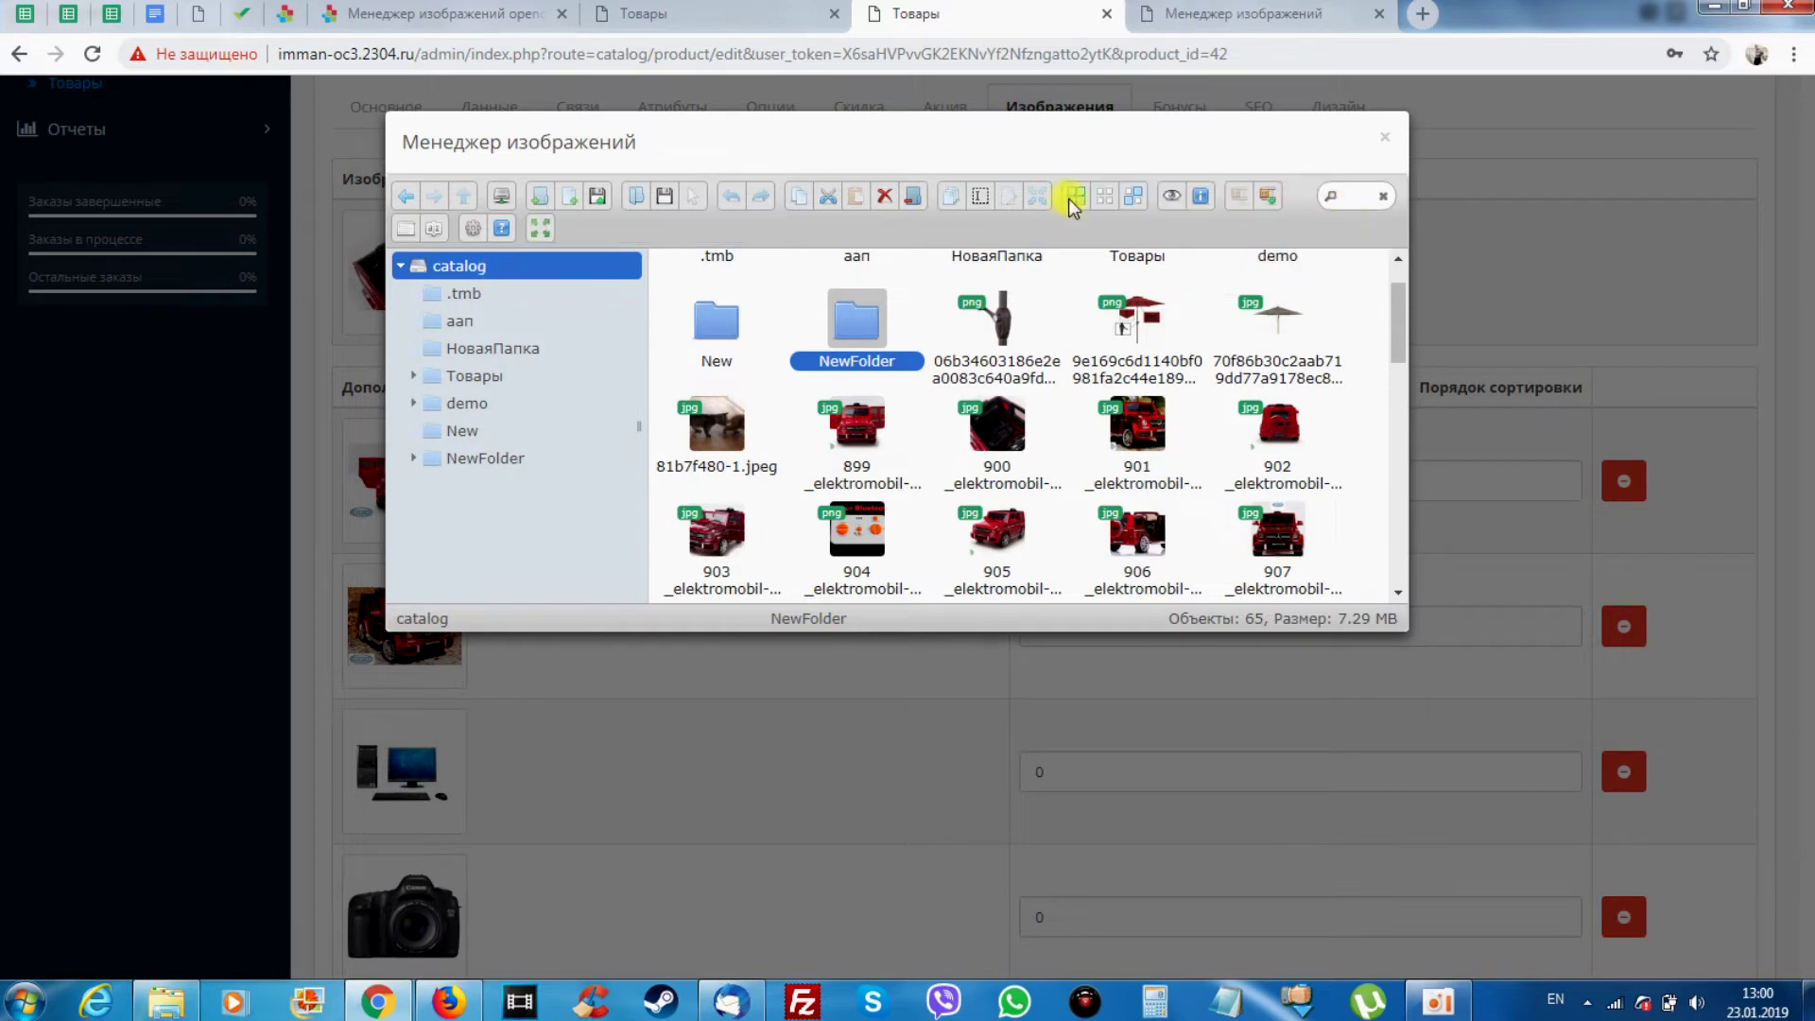
Toggle the catalog contents between the detailed list and icons, finishing in the list view
{"action": "left_click", "coordinate": [403, 230]}
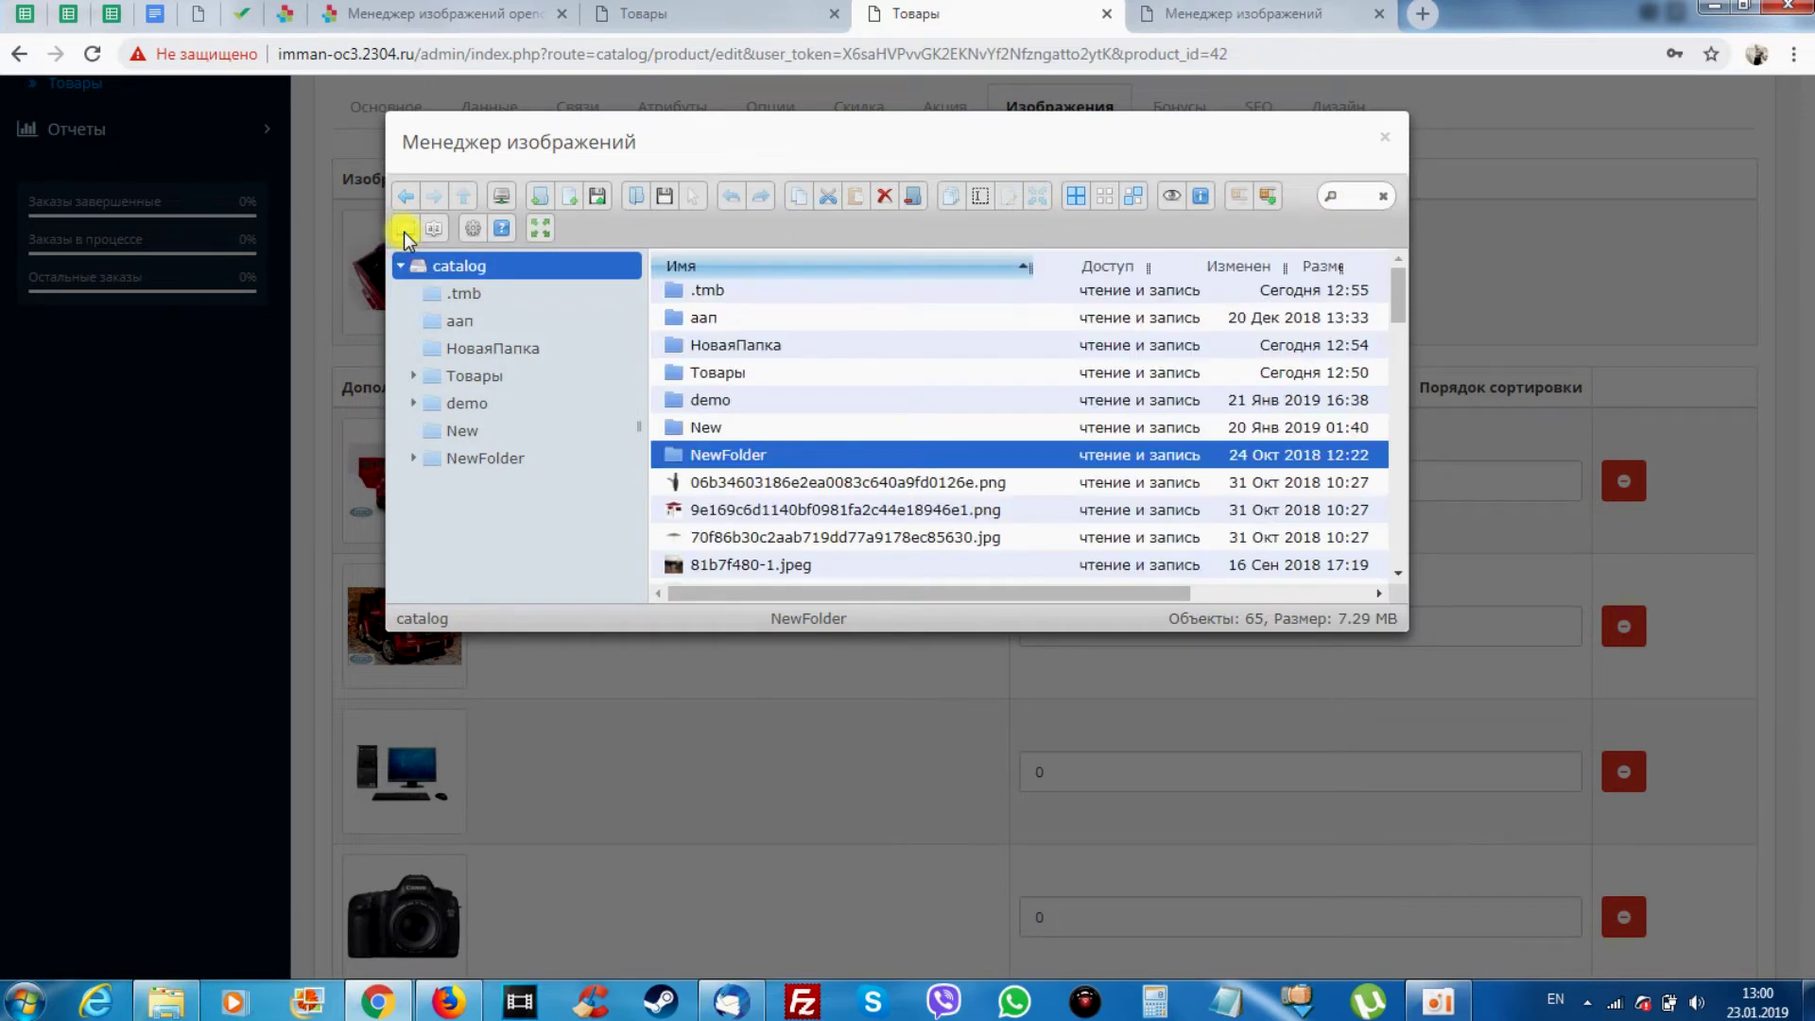
{"action": "left_click", "coordinate": [405, 231]}
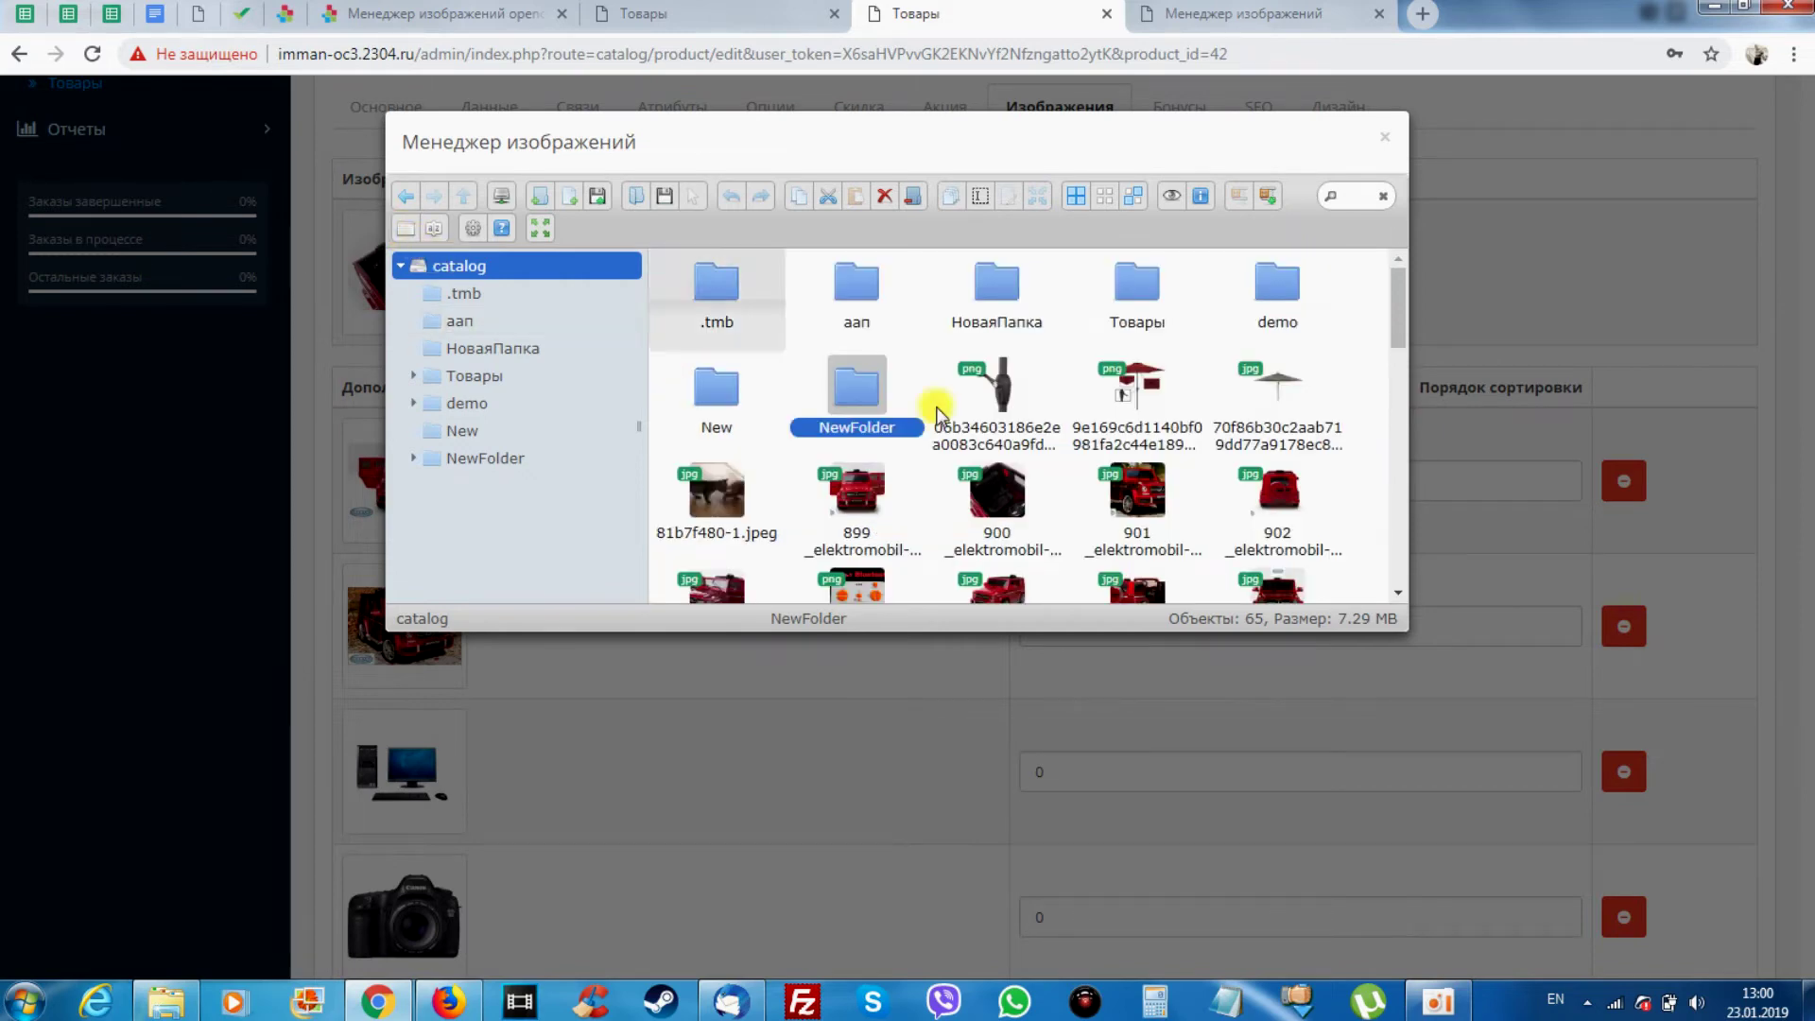
{"action": "left_click", "coordinate": [405, 231]}
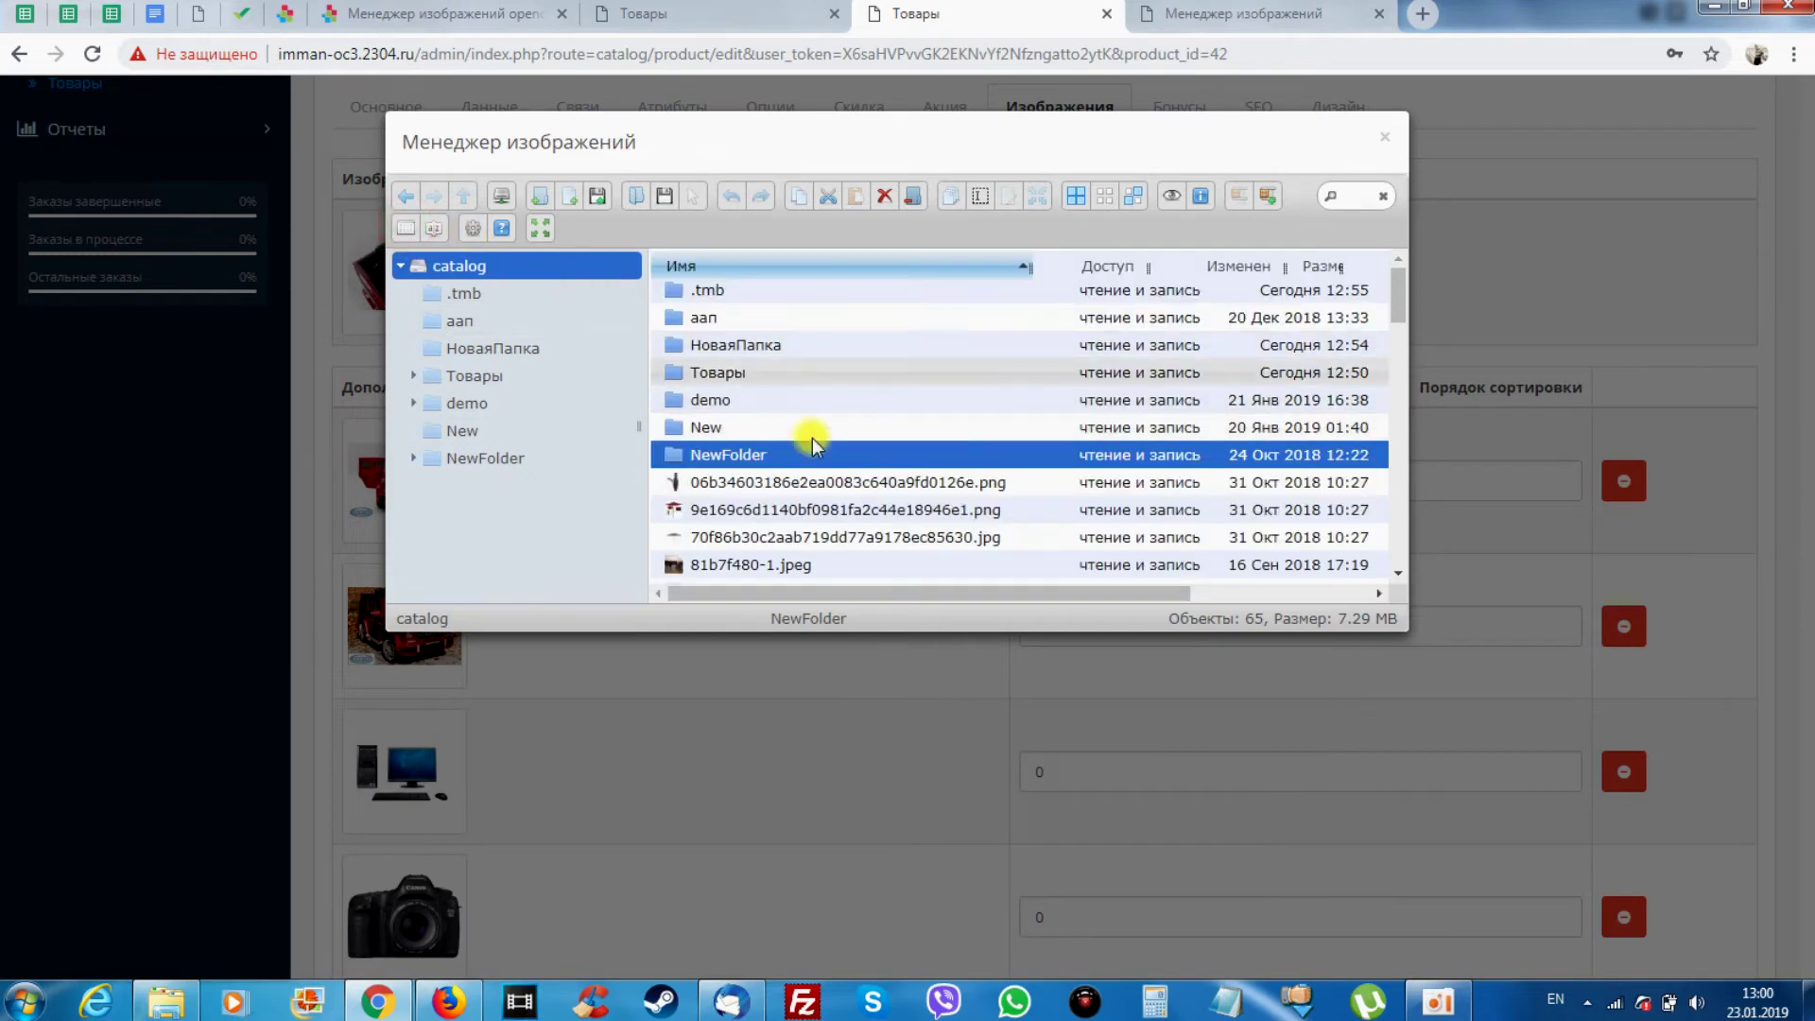
Sort the catalog contents by size ("по размеру") and examine the remaining sorting options
{"action": "left_click", "coordinate": [434, 228]}
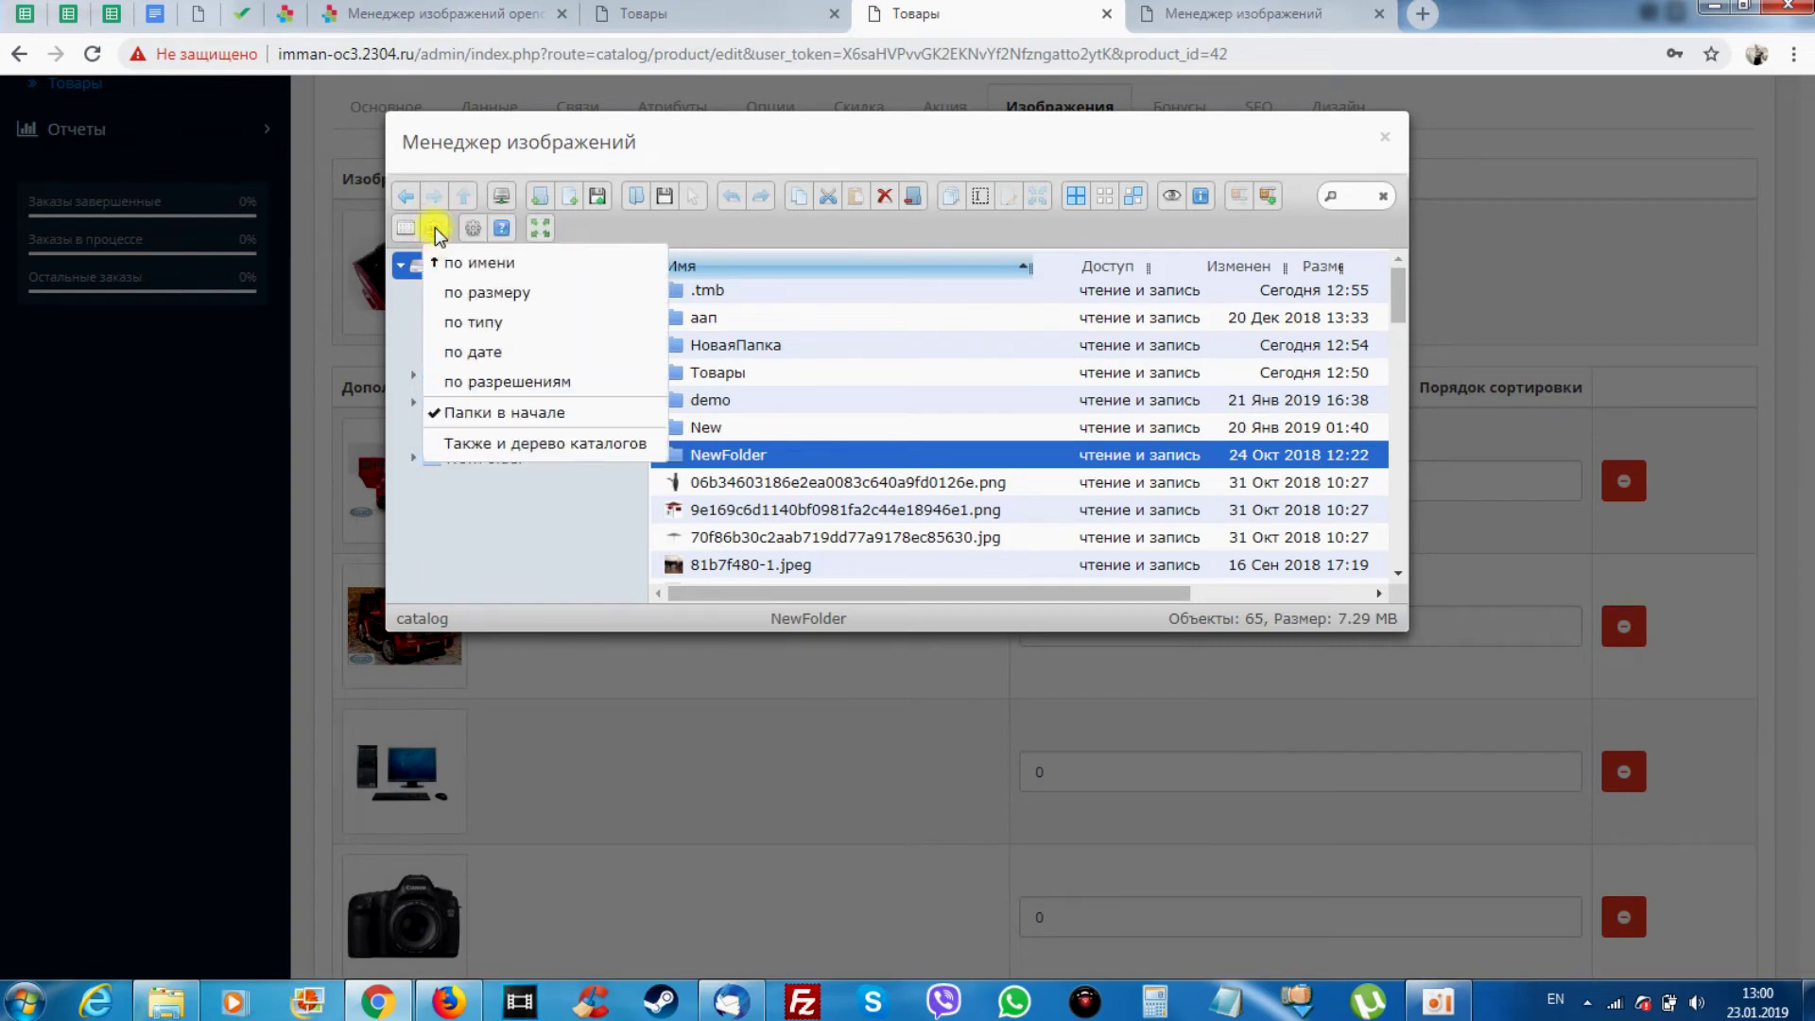
{"action": "left_click", "coordinate": [473, 295]}
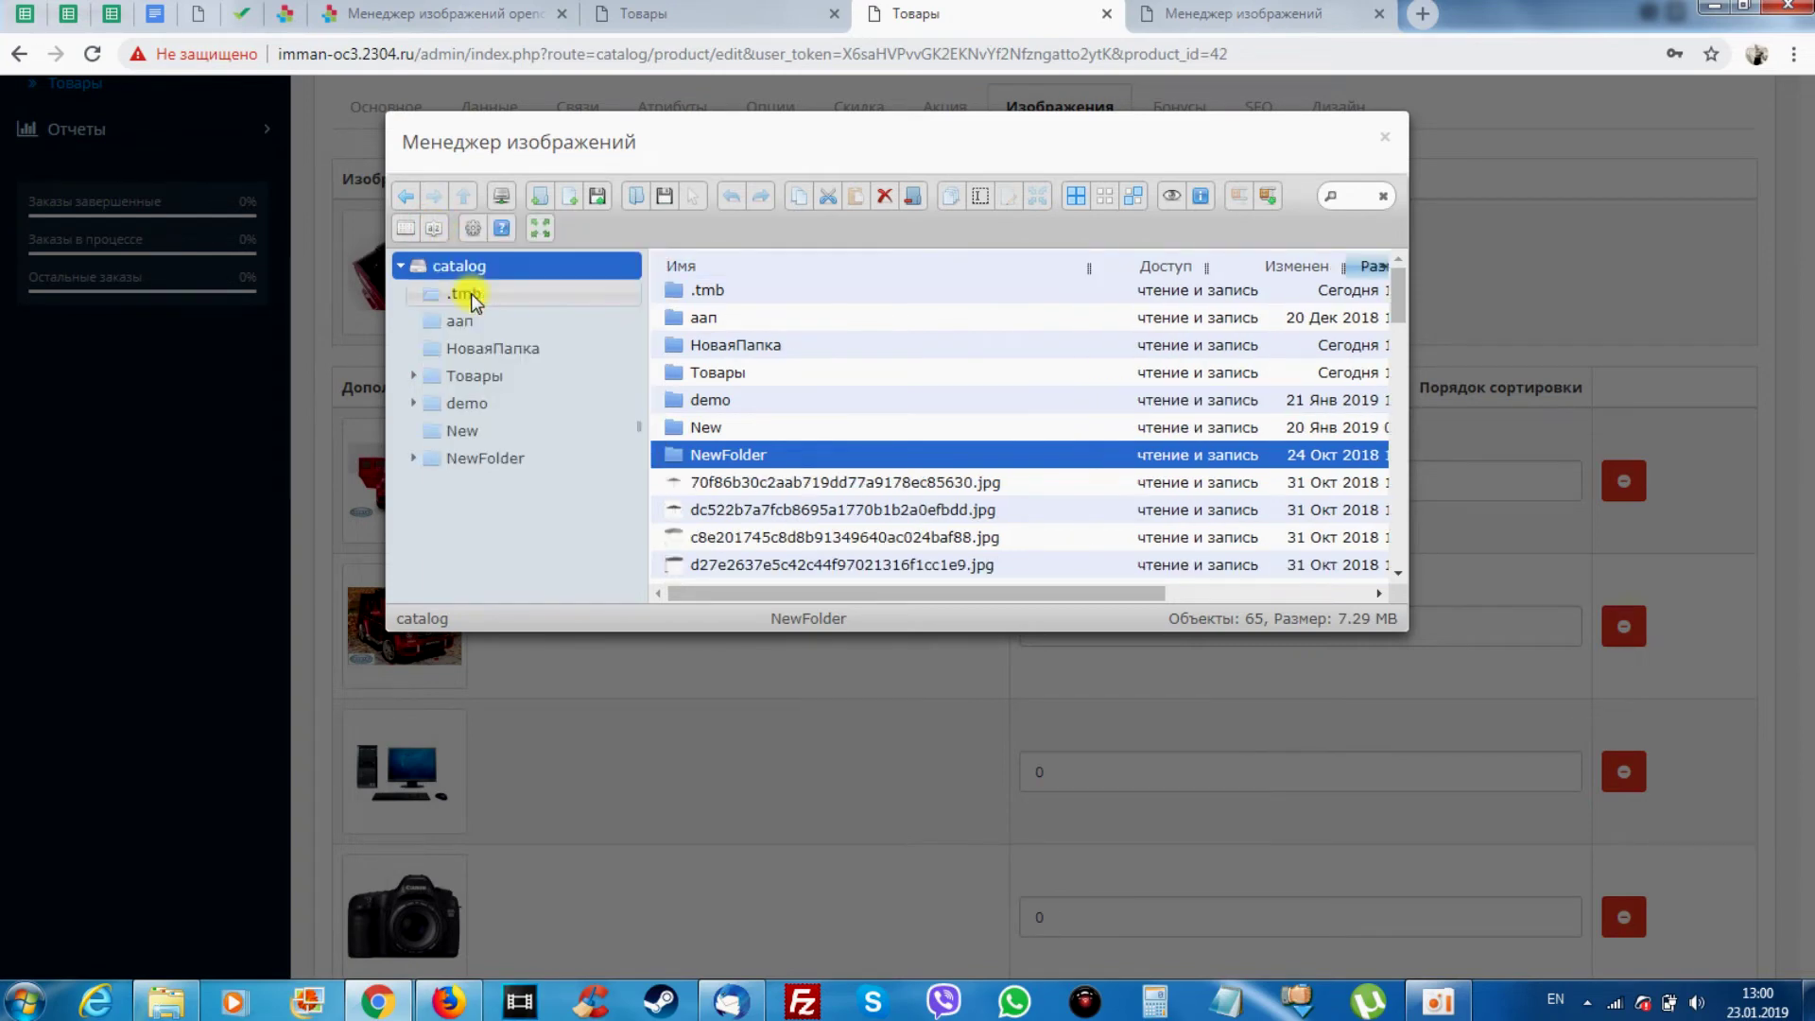
{"action": "left_click", "coordinate": [440, 228]}
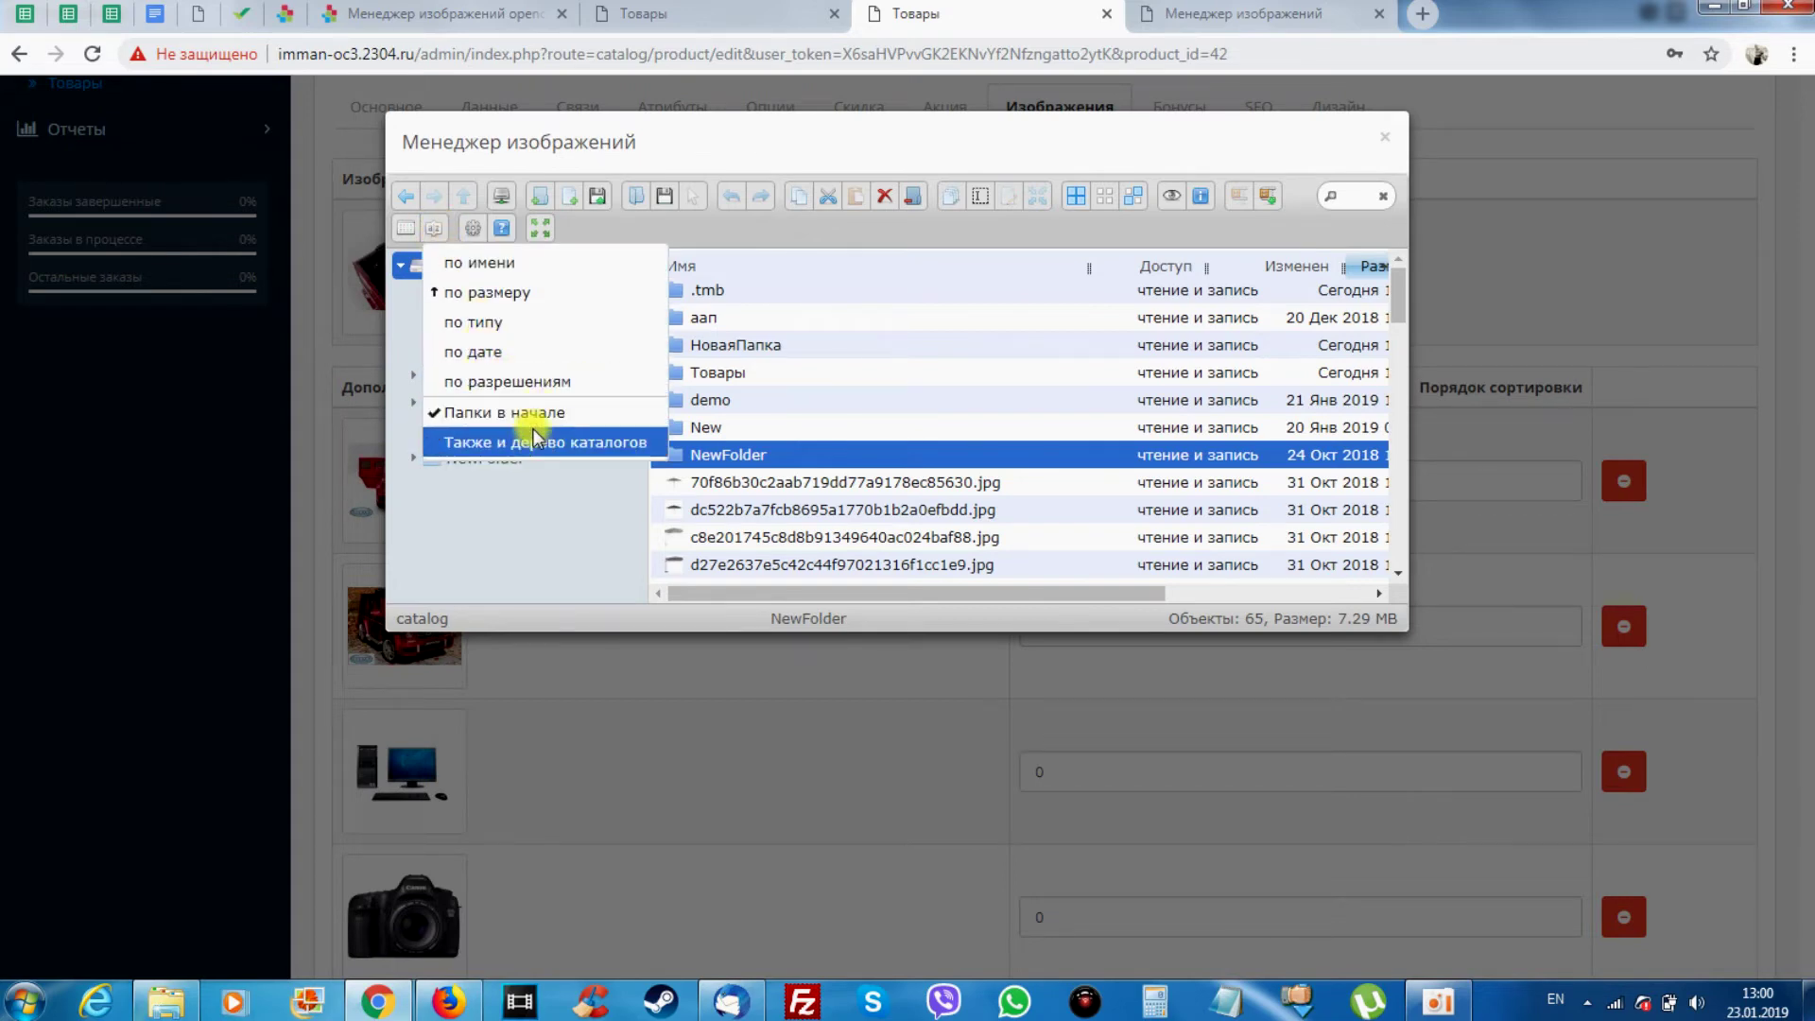
Open the image manager's preferences and examine the language and toolbar panel settings
{"action": "left_click", "coordinate": [473, 228]}
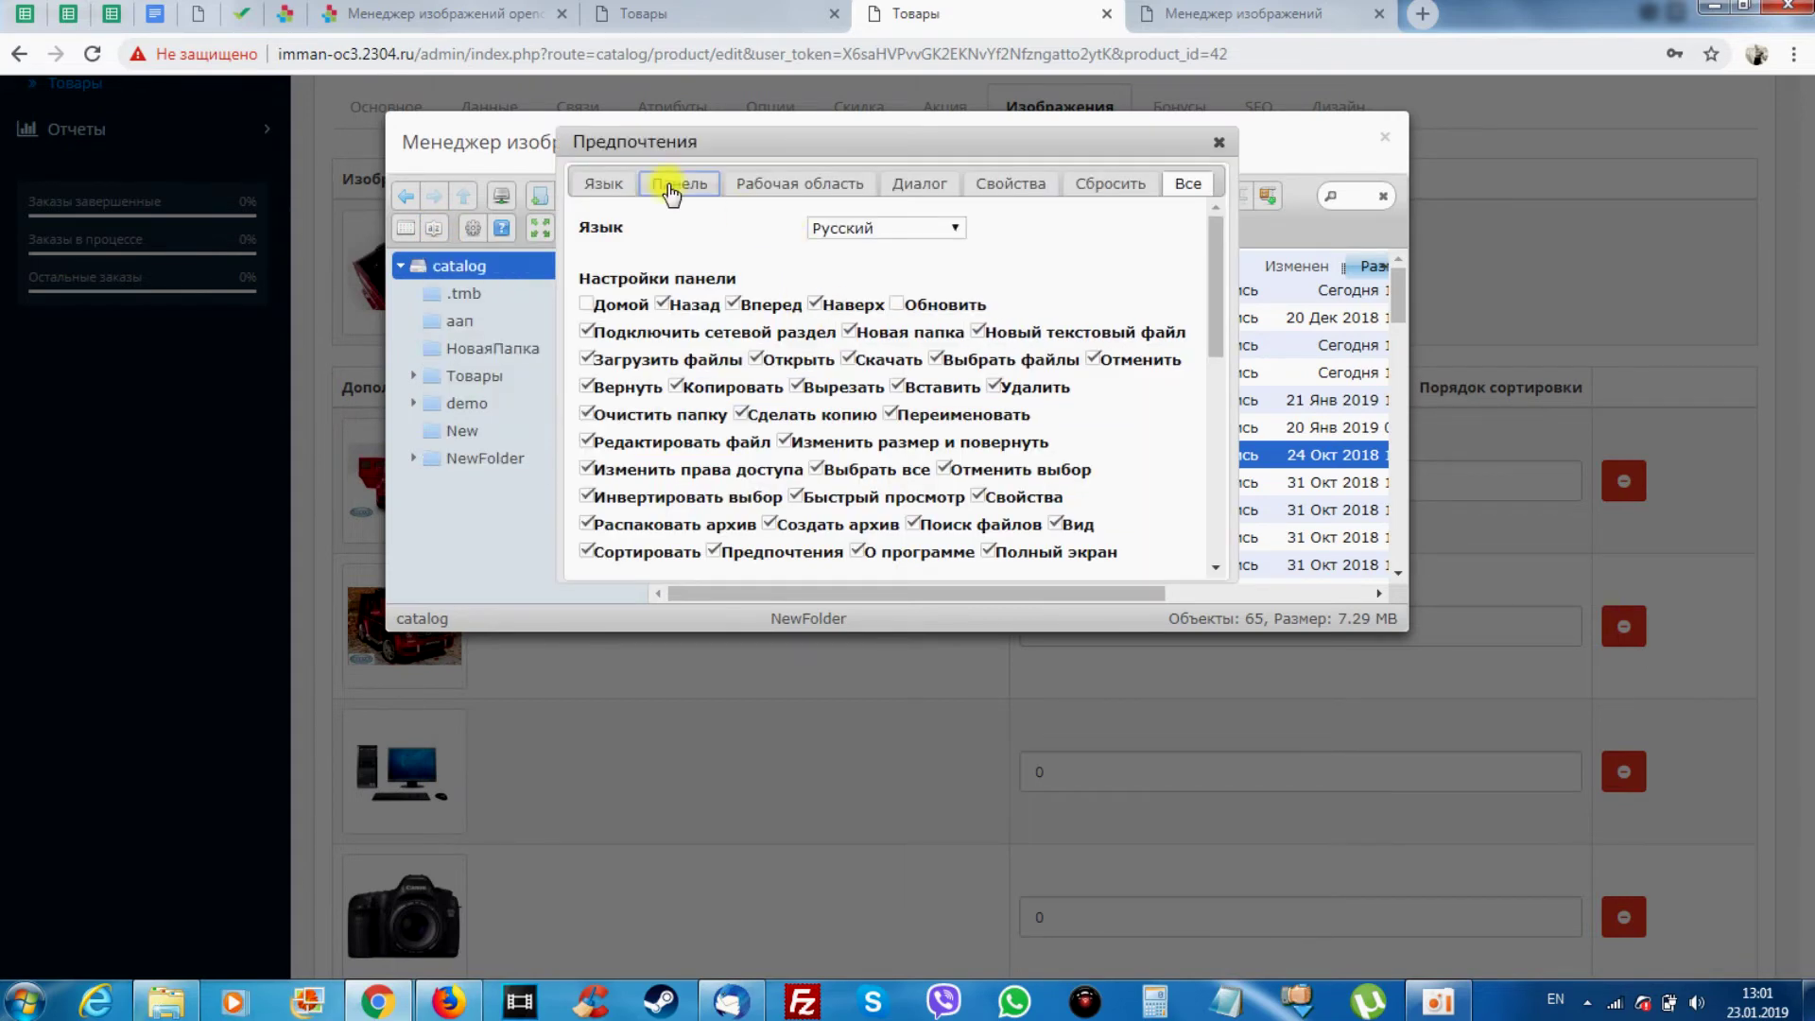
{"action": "left_click", "coordinate": [606, 180]}
{"action": "left_click", "coordinate": [683, 183]}
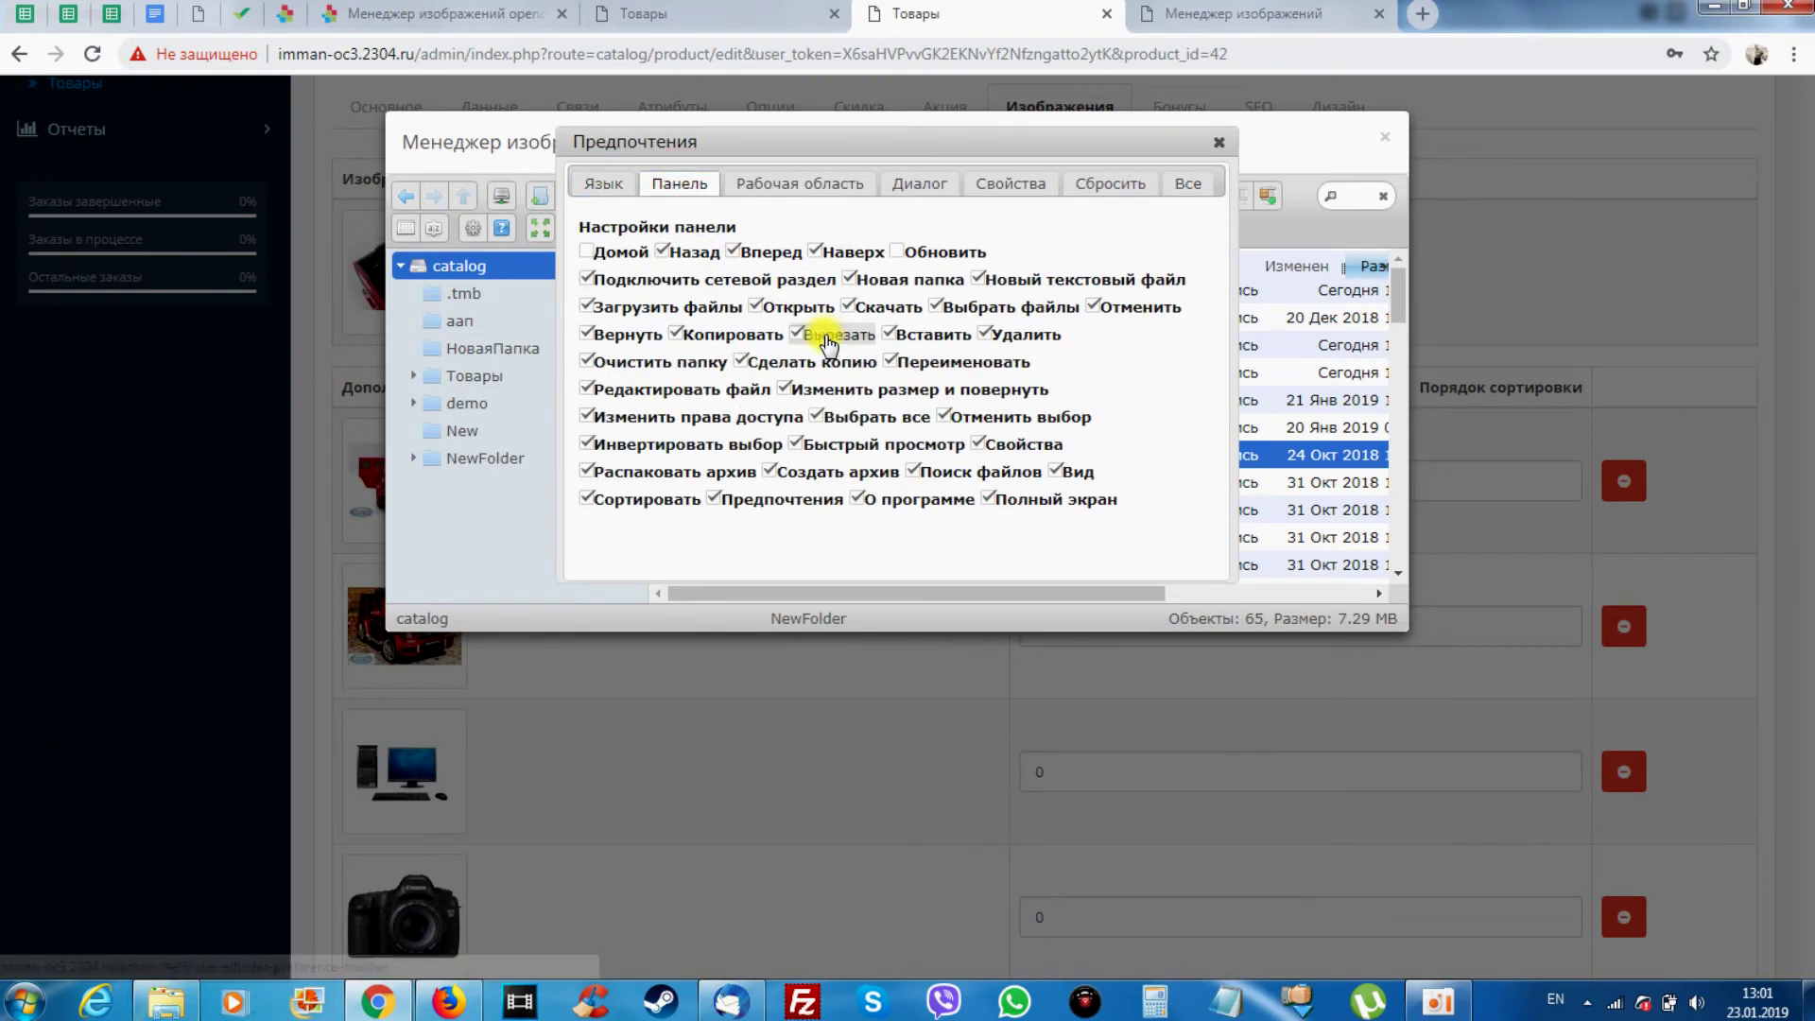
{"action": "left_click", "coordinate": [619, 253]}
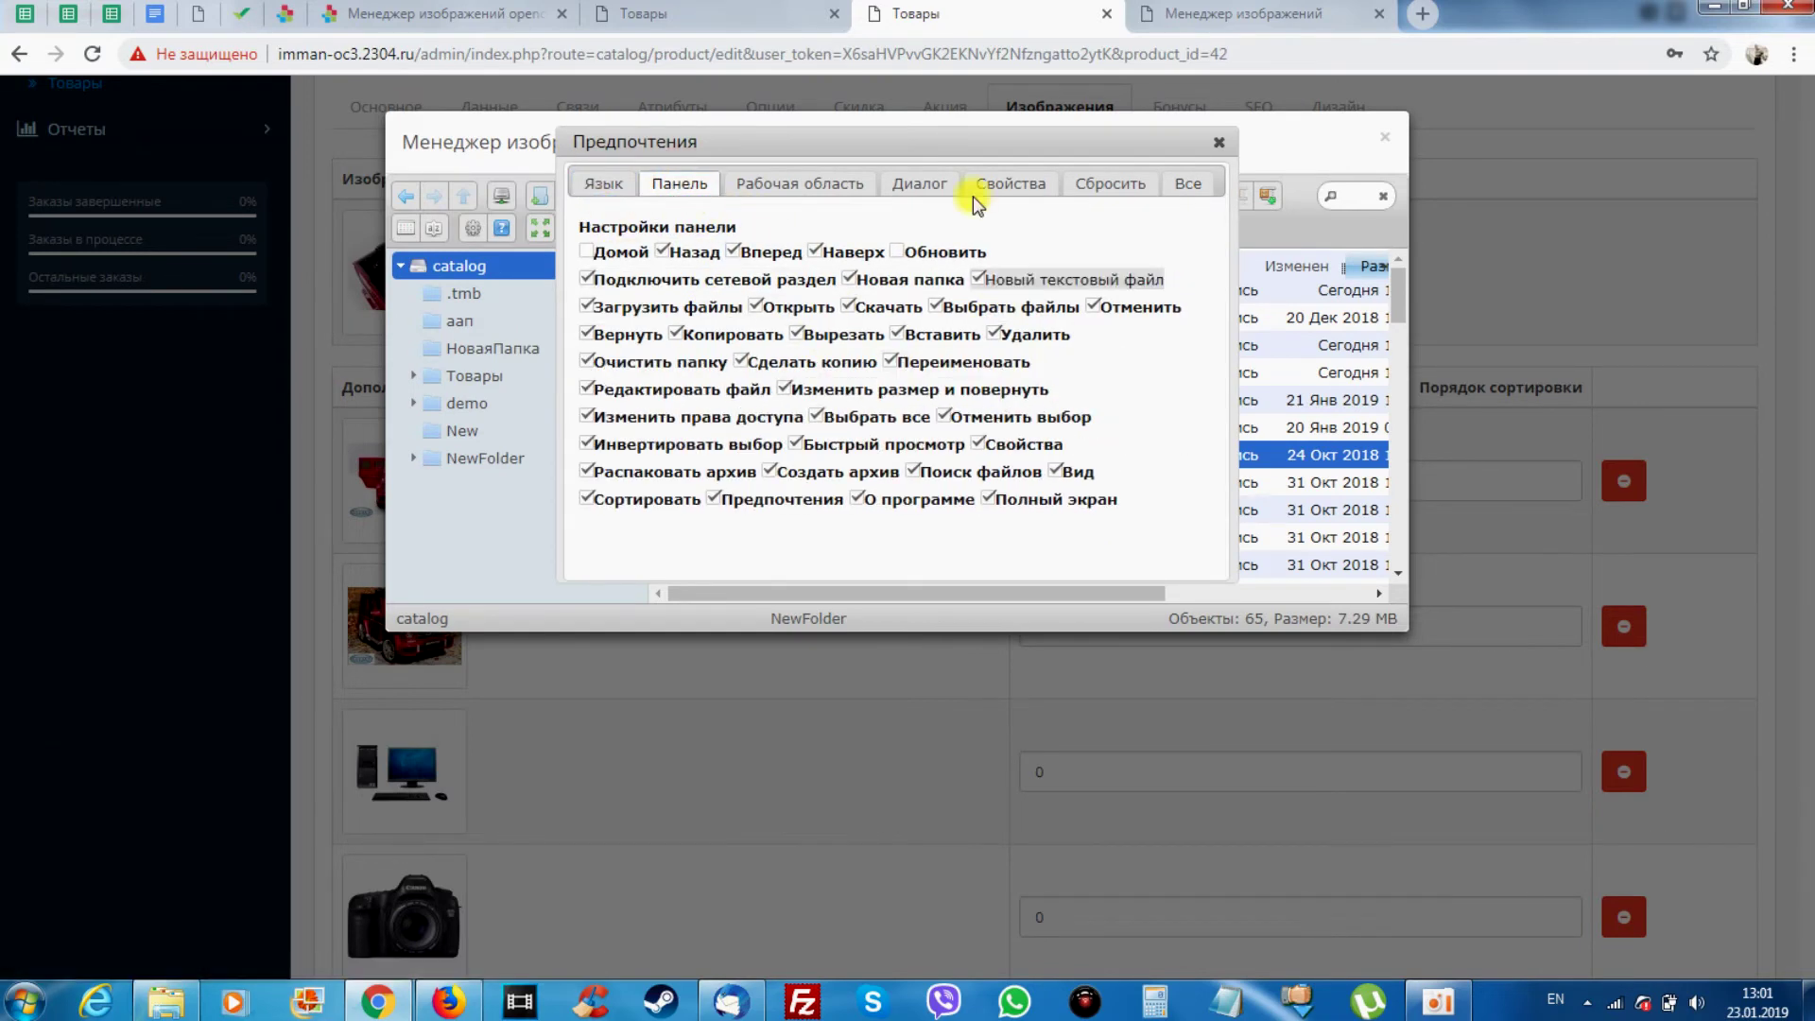
Move the preferences window clear of the file manager and enable the "Домой" button in the toolbar settings
{"action": "left_click_drag", "start_coordinate": [964, 197], "coordinate": [1127, 459]}
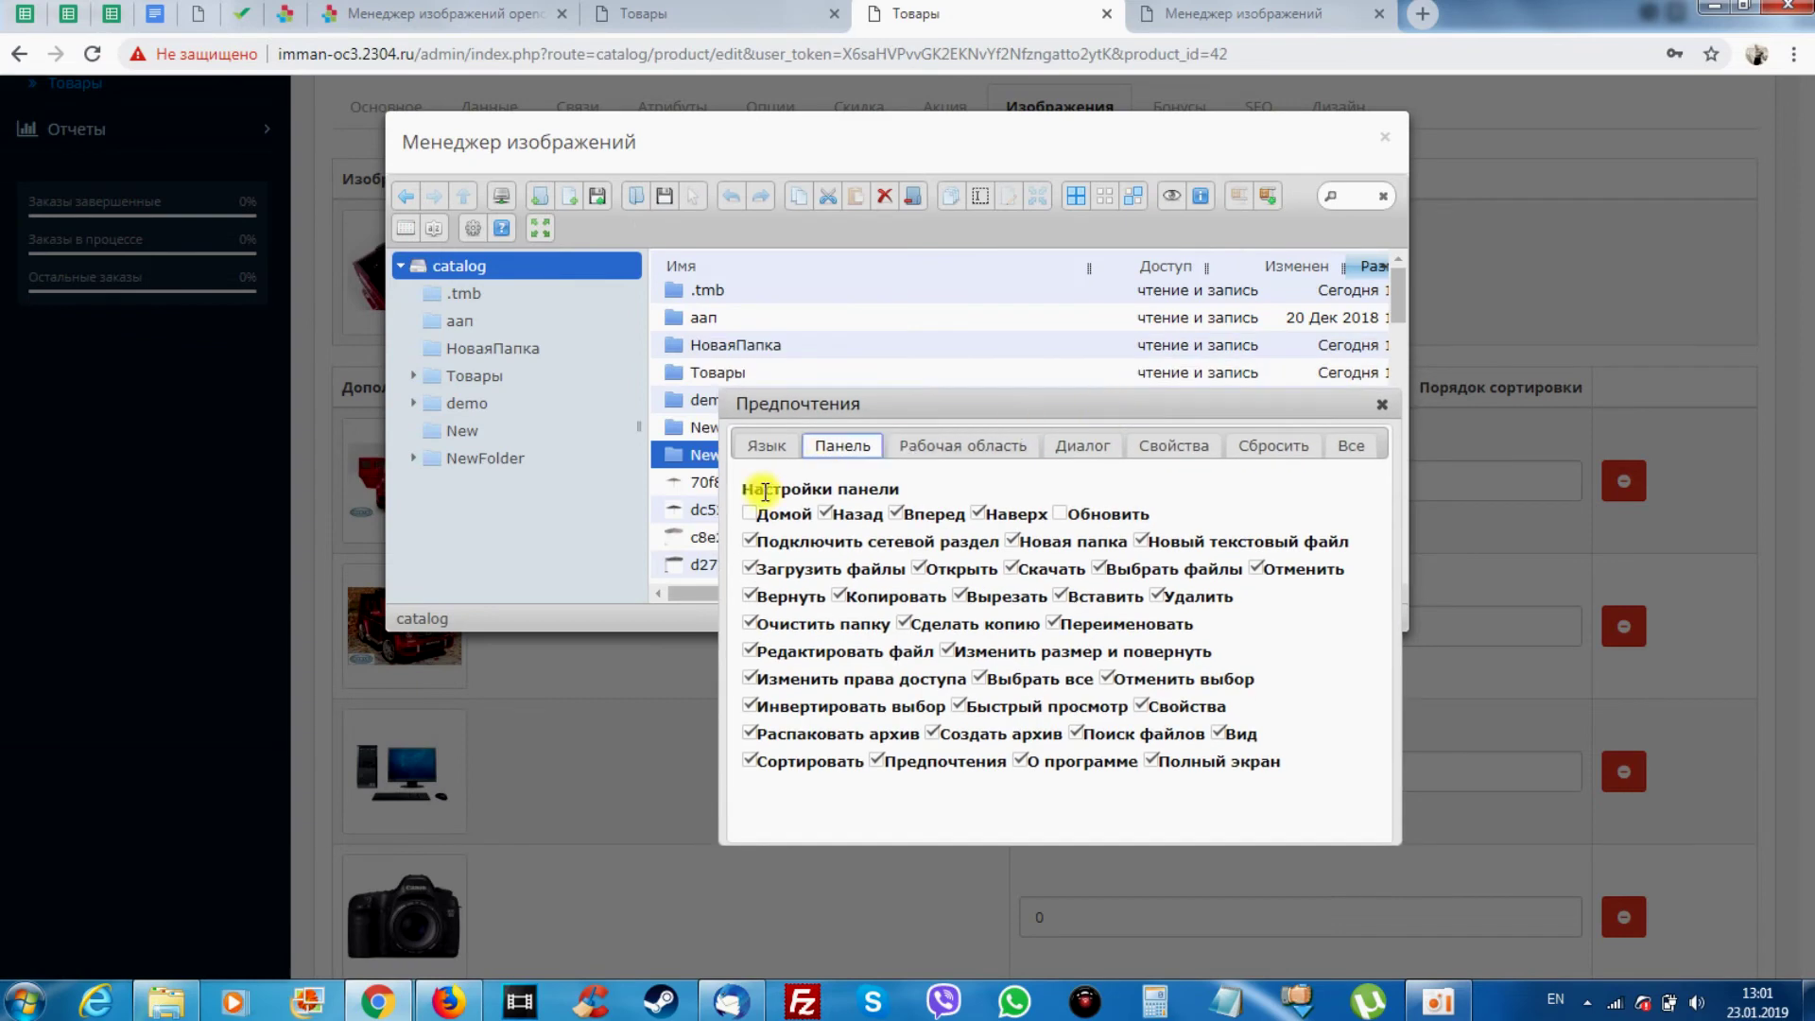
{"action": "left_click", "coordinate": [750, 514]}
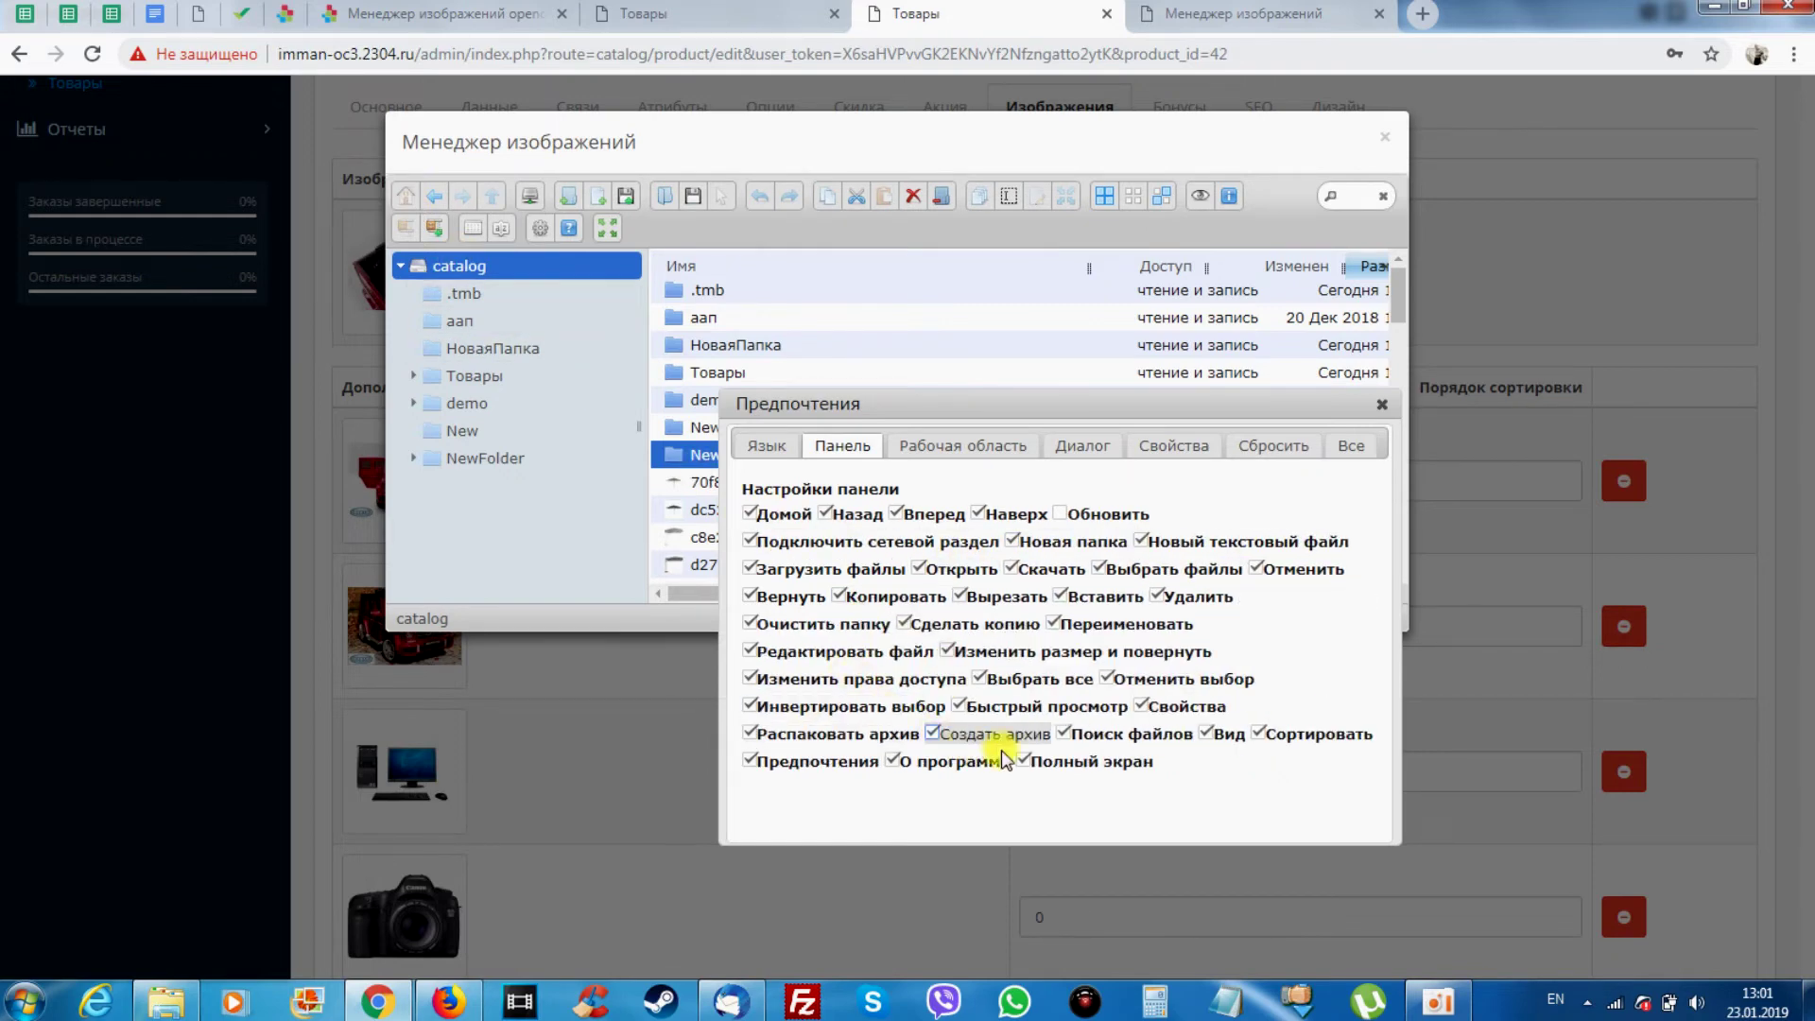
Examine the "Рабочая область", "Сбросить" and "Все" sections of the preferences and close the preferences window
{"action": "left_click", "coordinate": [936, 446]}
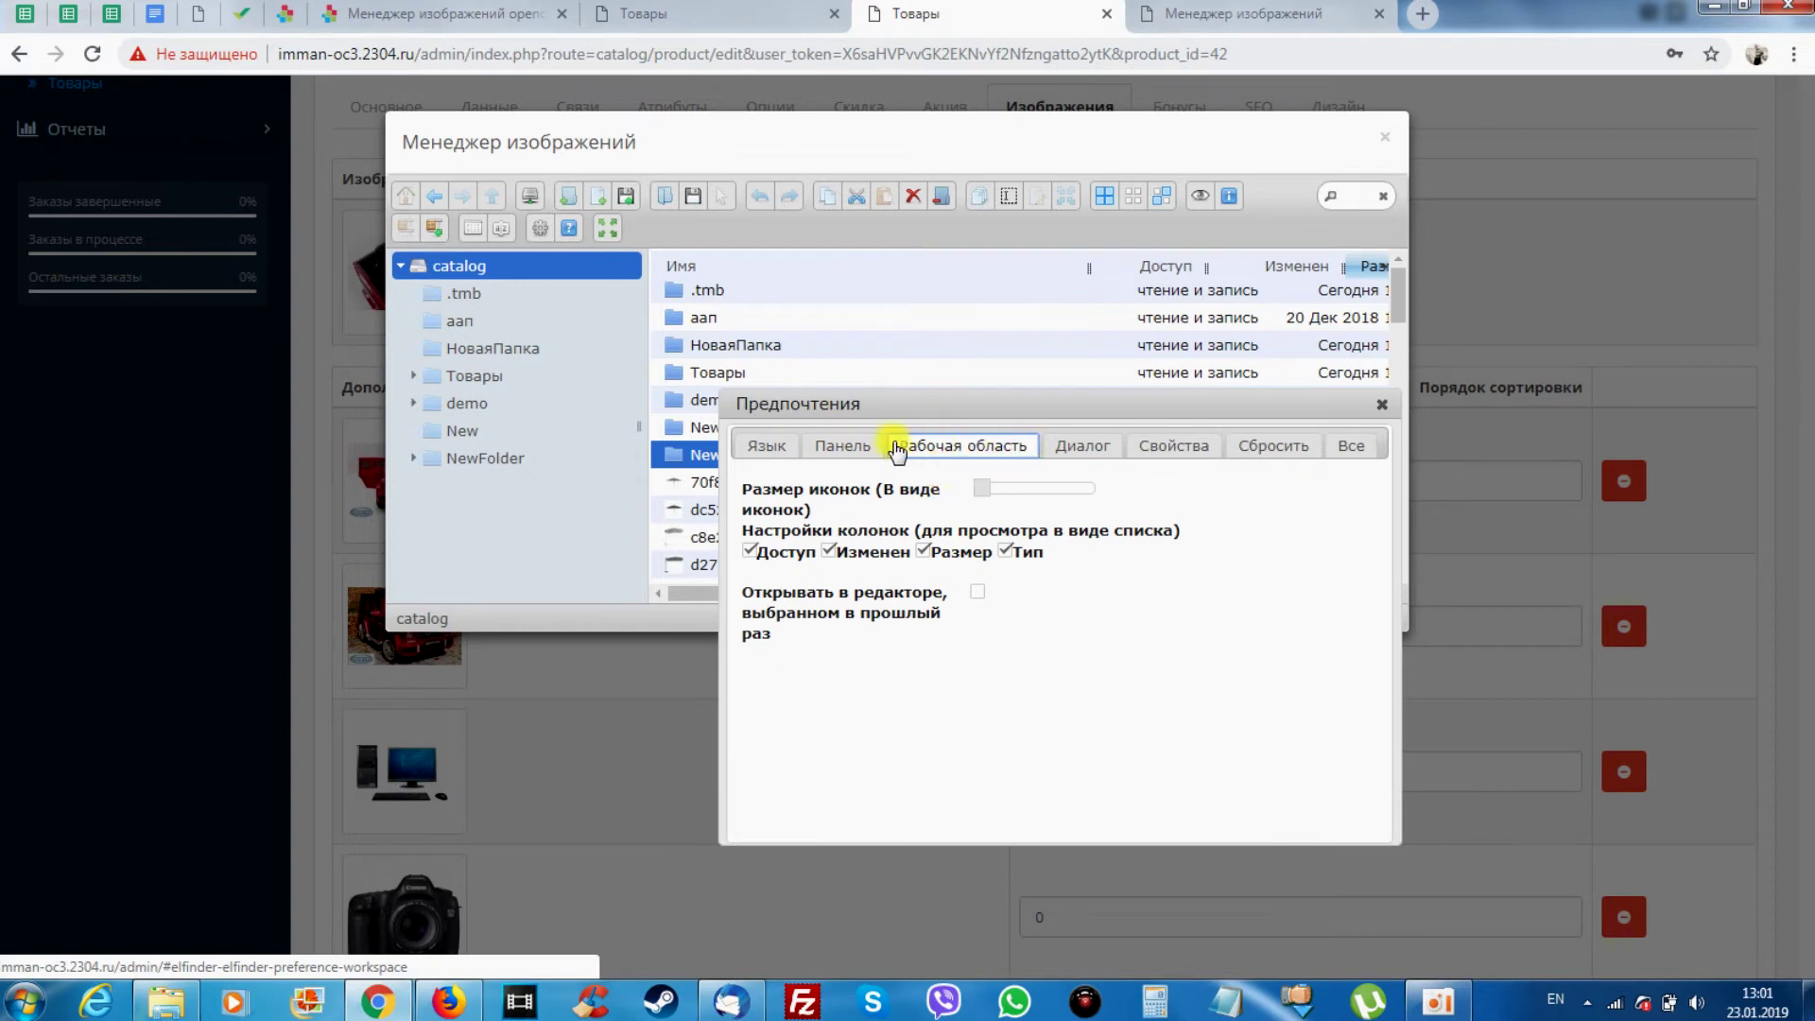
{"action": "left_click", "coordinate": [840, 445]}
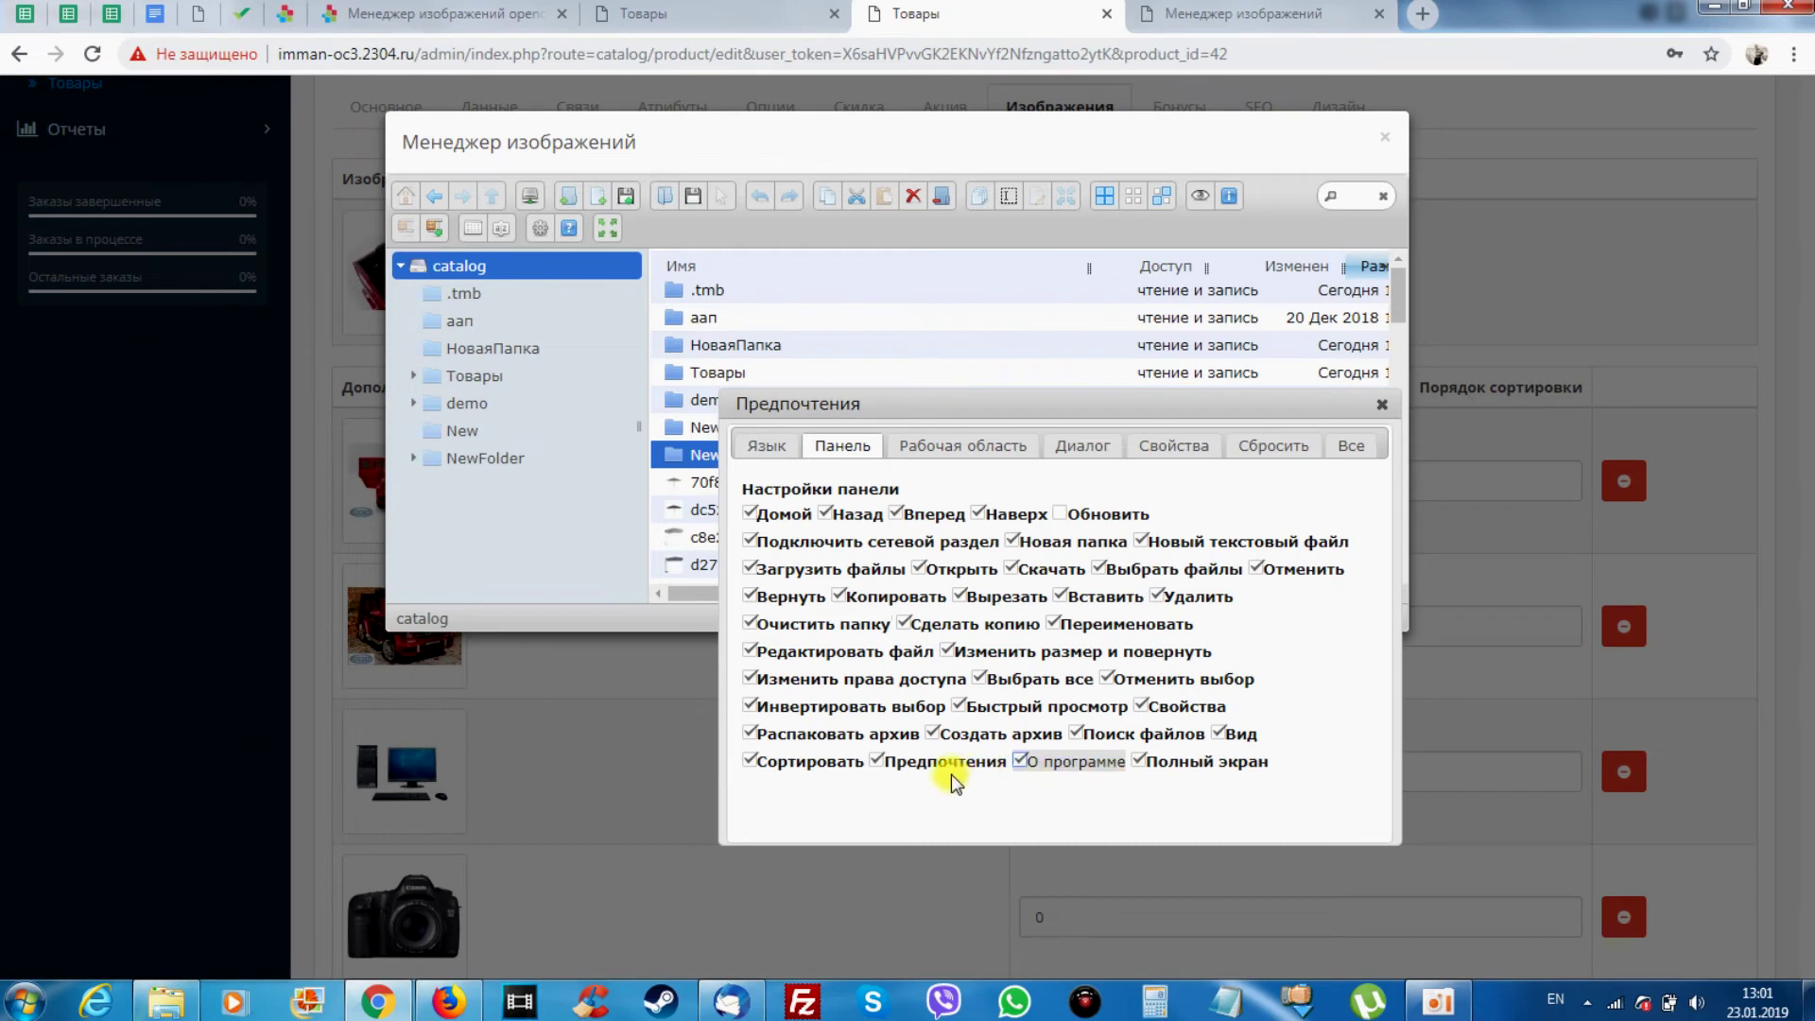
{"action": "left_click", "coordinate": [949, 446]}
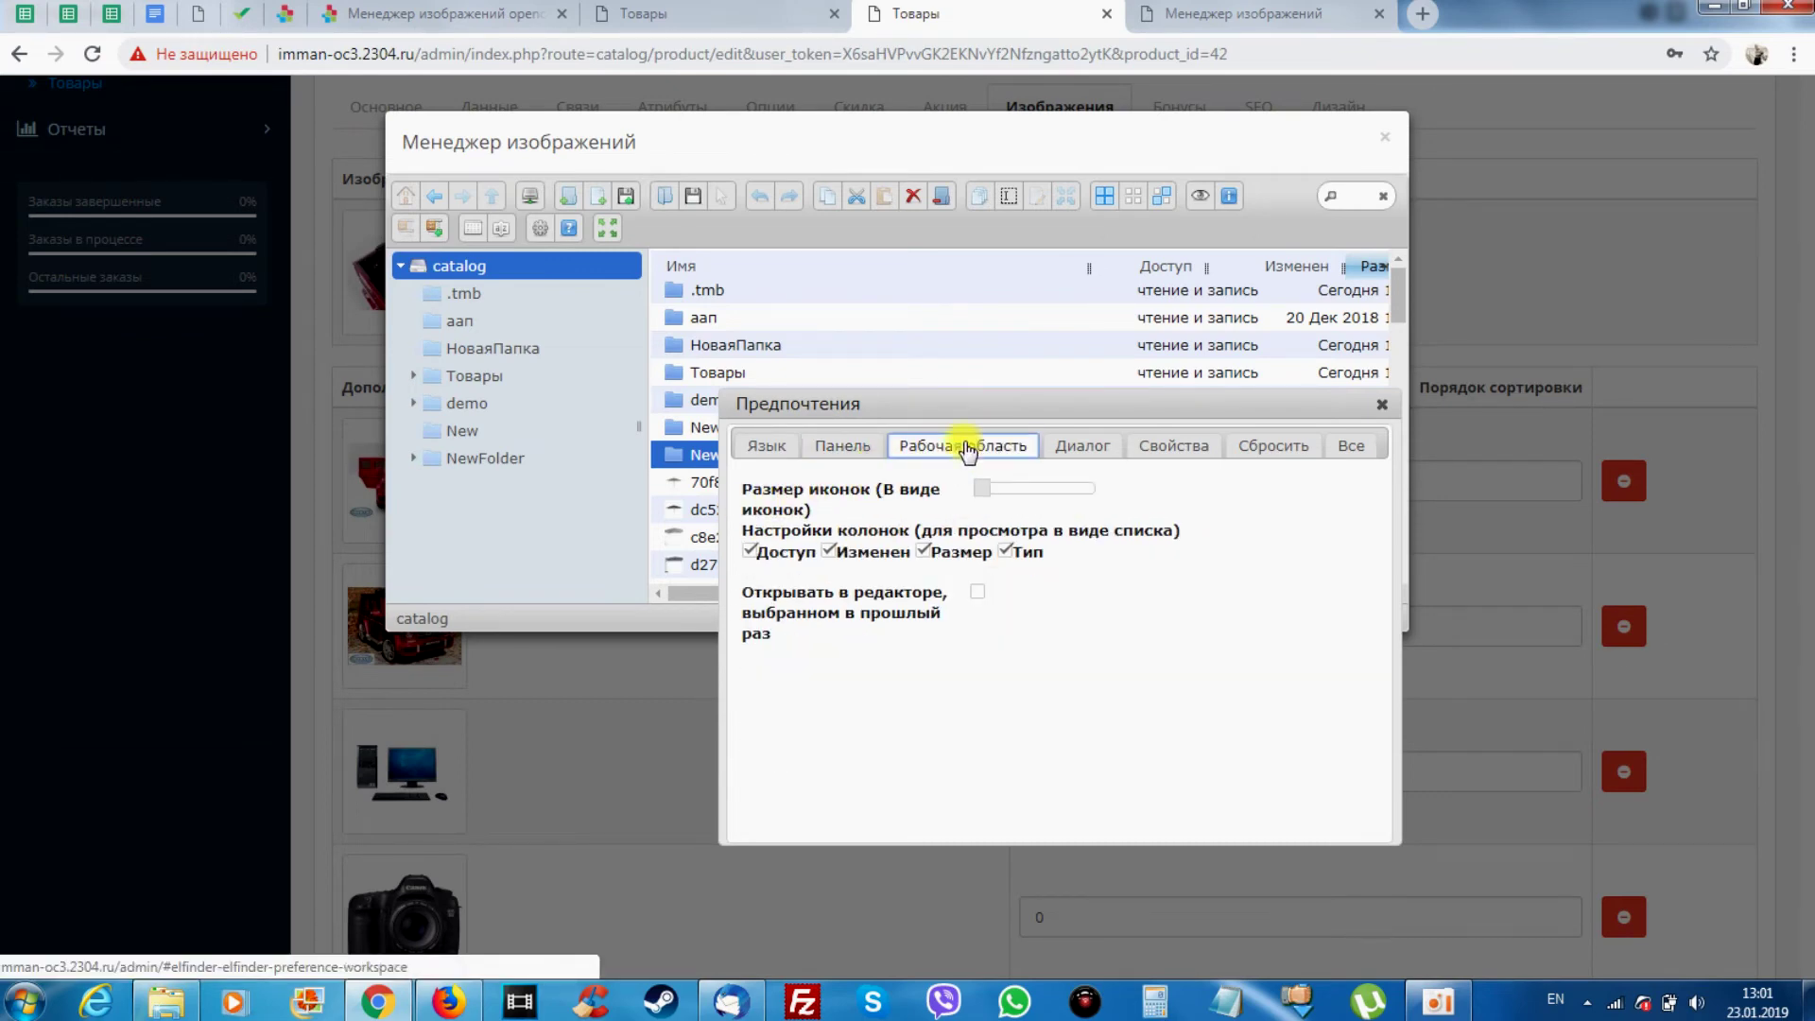
{"action": "mouse_move", "coordinate": [981, 487]}
{"action": "left_mouse_down"}
{"action": "mouse_move", "coordinate": [1061, 480]}
{"action": "mouse_move", "coordinate": [974, 481]}
{"action": "left_mouse_up"}
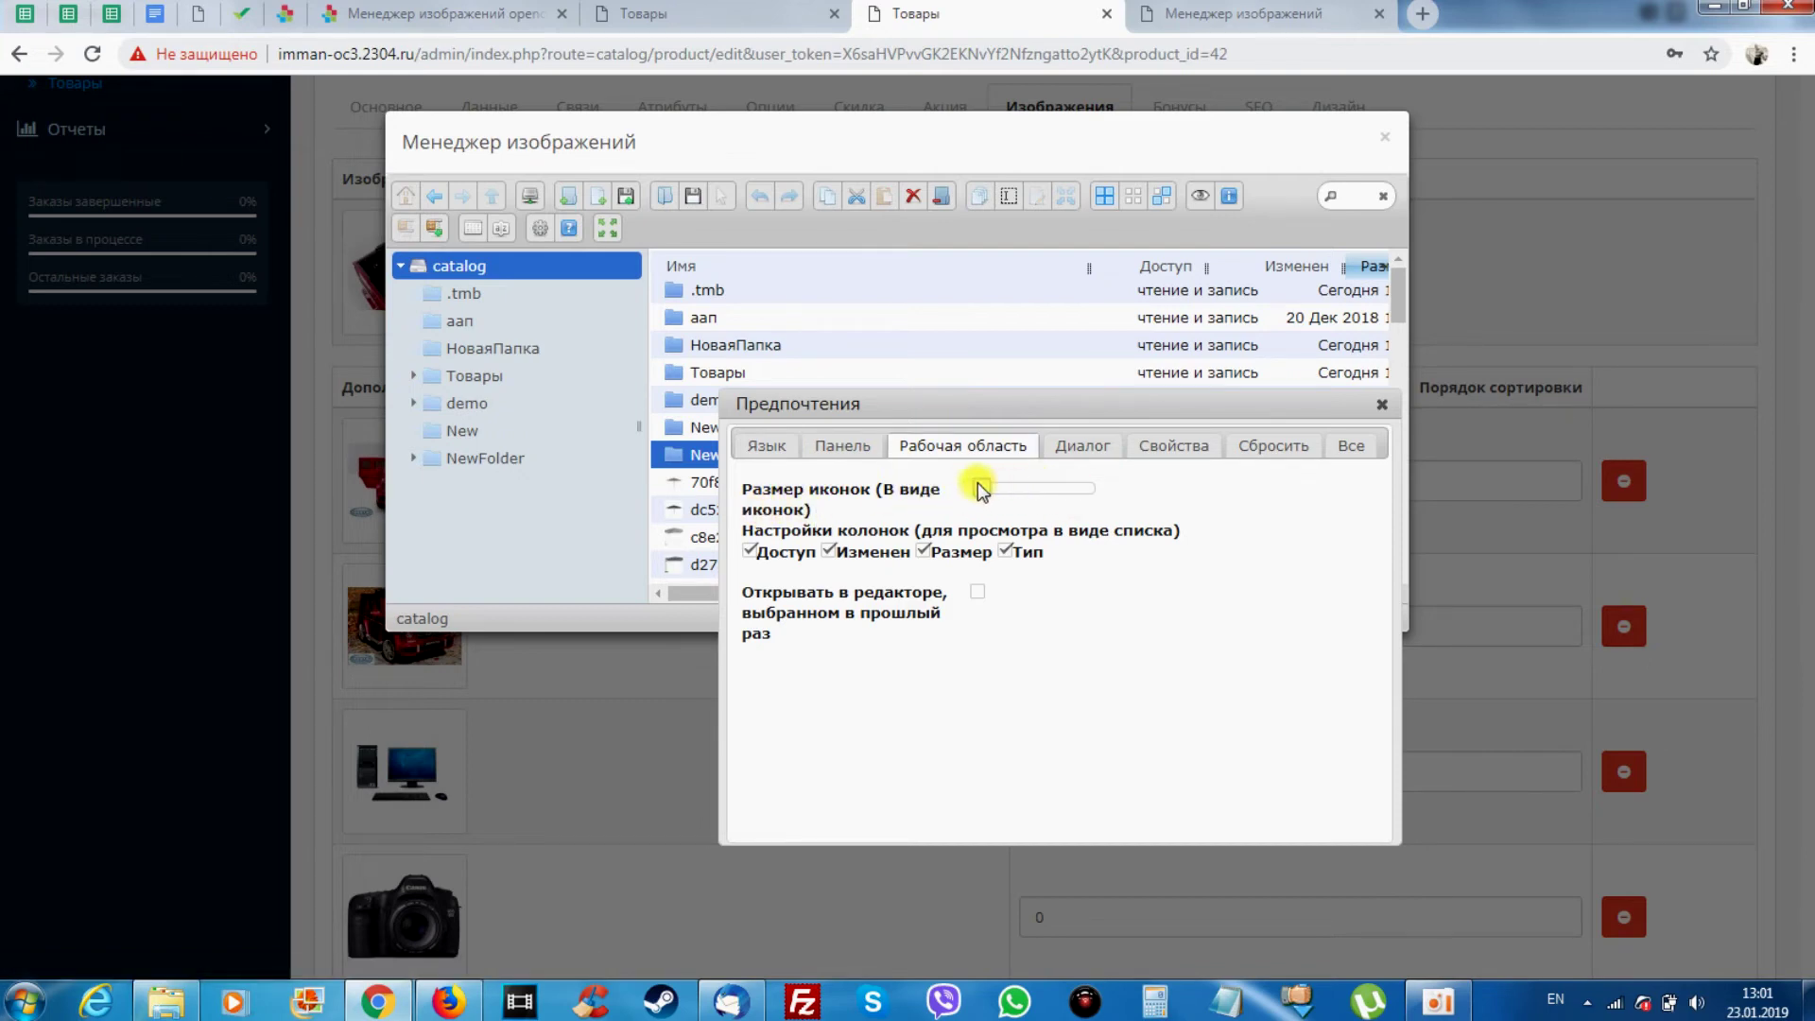
{"action": "left_click", "coordinate": [1244, 450]}
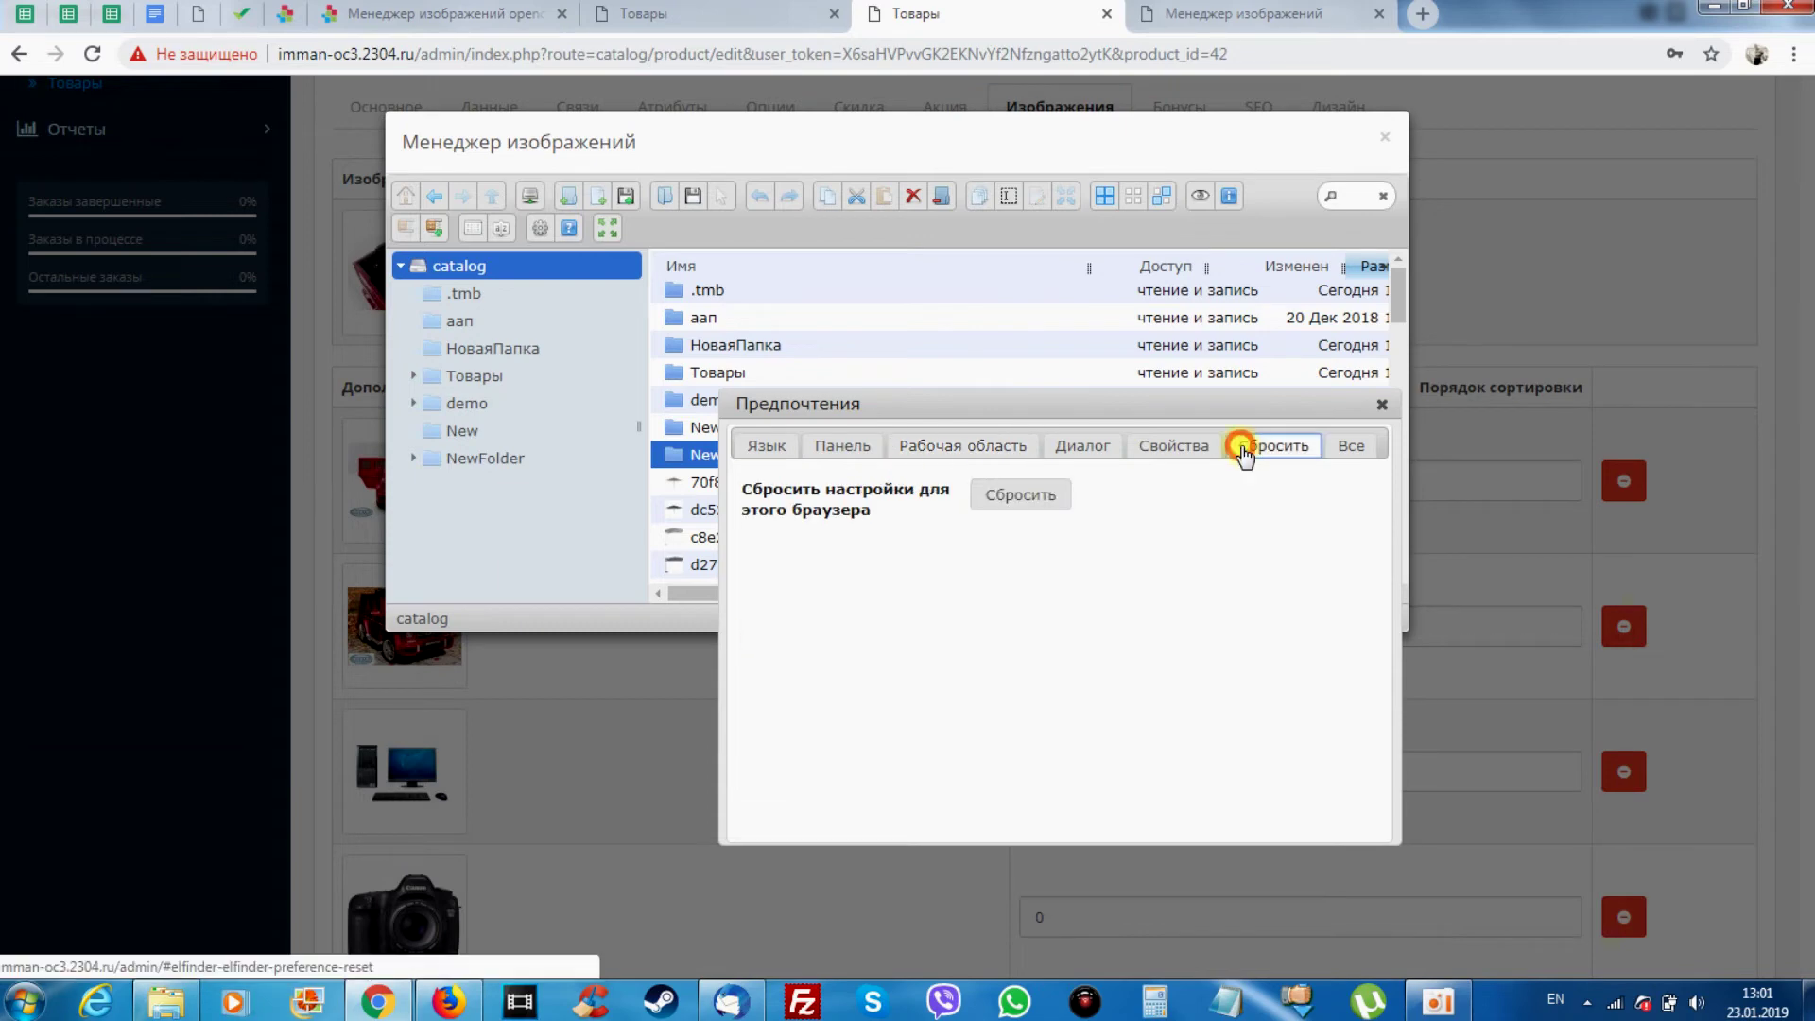
{"action": "left_click", "coordinate": [1343, 446]}
{"action": "left_click", "coordinate": [1381, 411]}
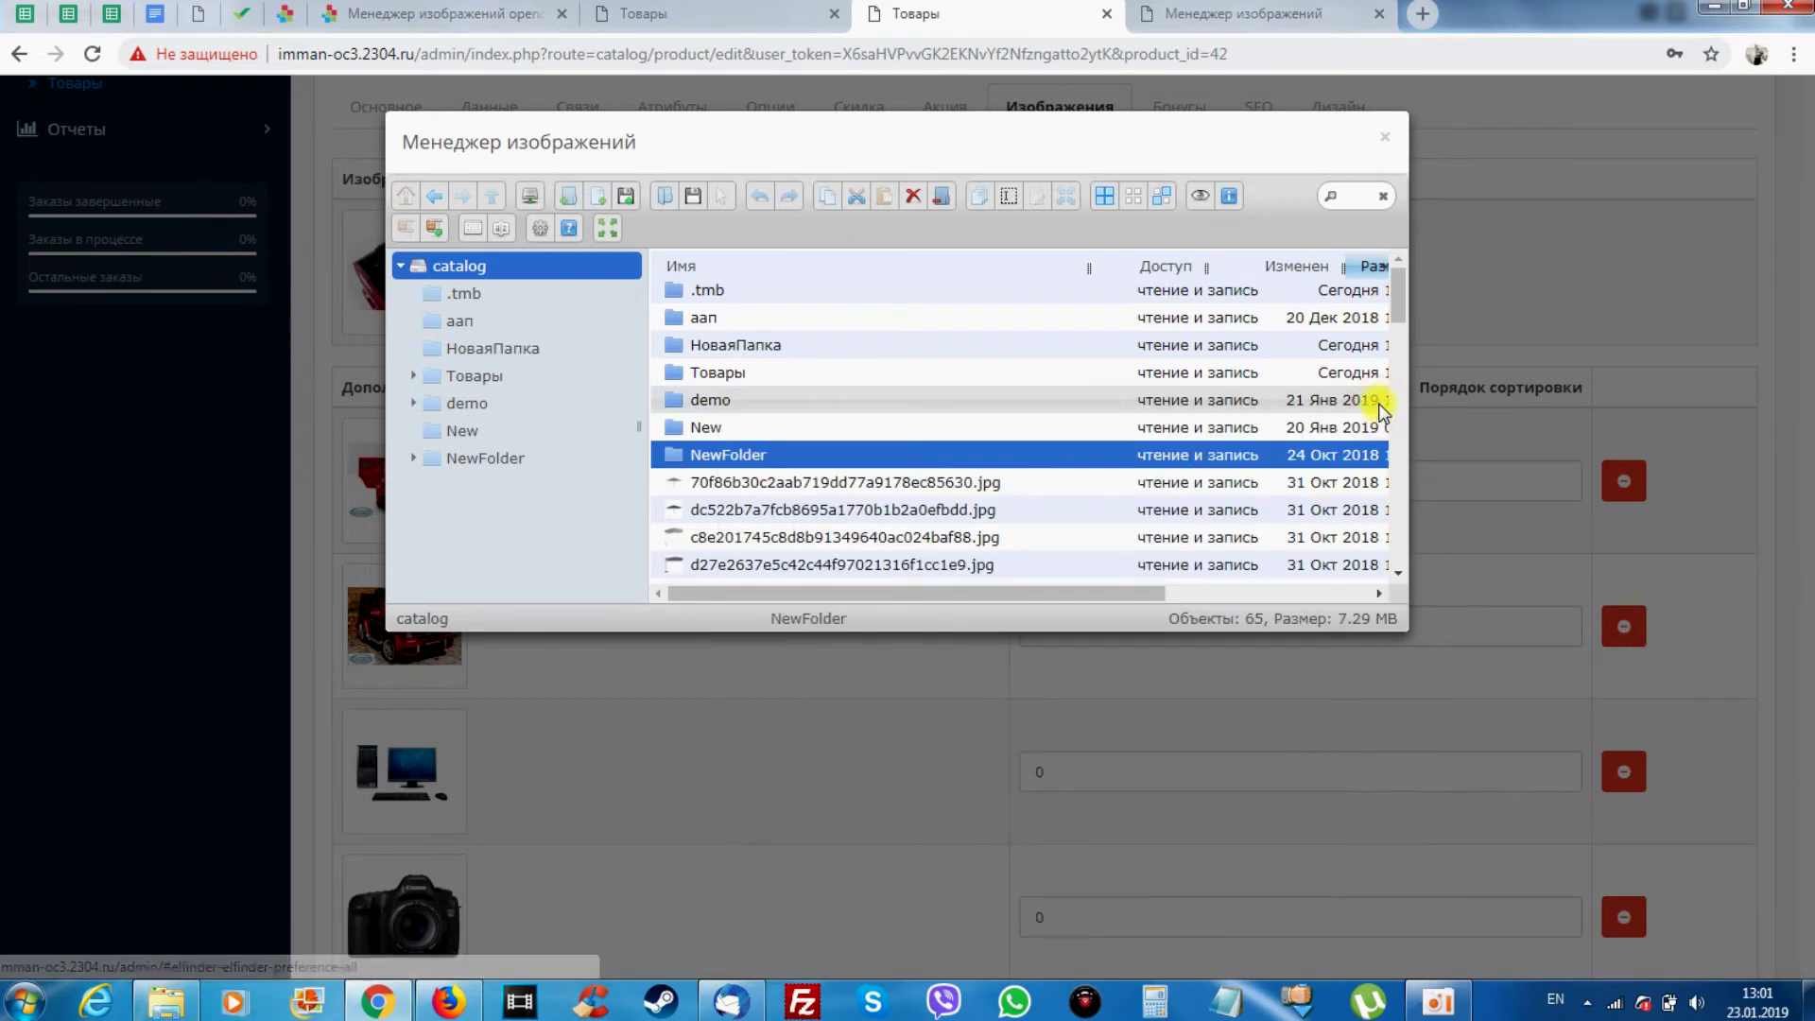
Open the program information and review the "О программе", "Горячие клавиши" and "Помощь" sections before closing it
{"action": "mouse_move", "coordinate": [1397, 283]}
{"action": "left_mouse_down"}
{"action": "mouse_move", "coordinate": [1397, 548]}
{"action": "mouse_move", "coordinate": [1404, 281]}
{"action": "left_mouse_up"}
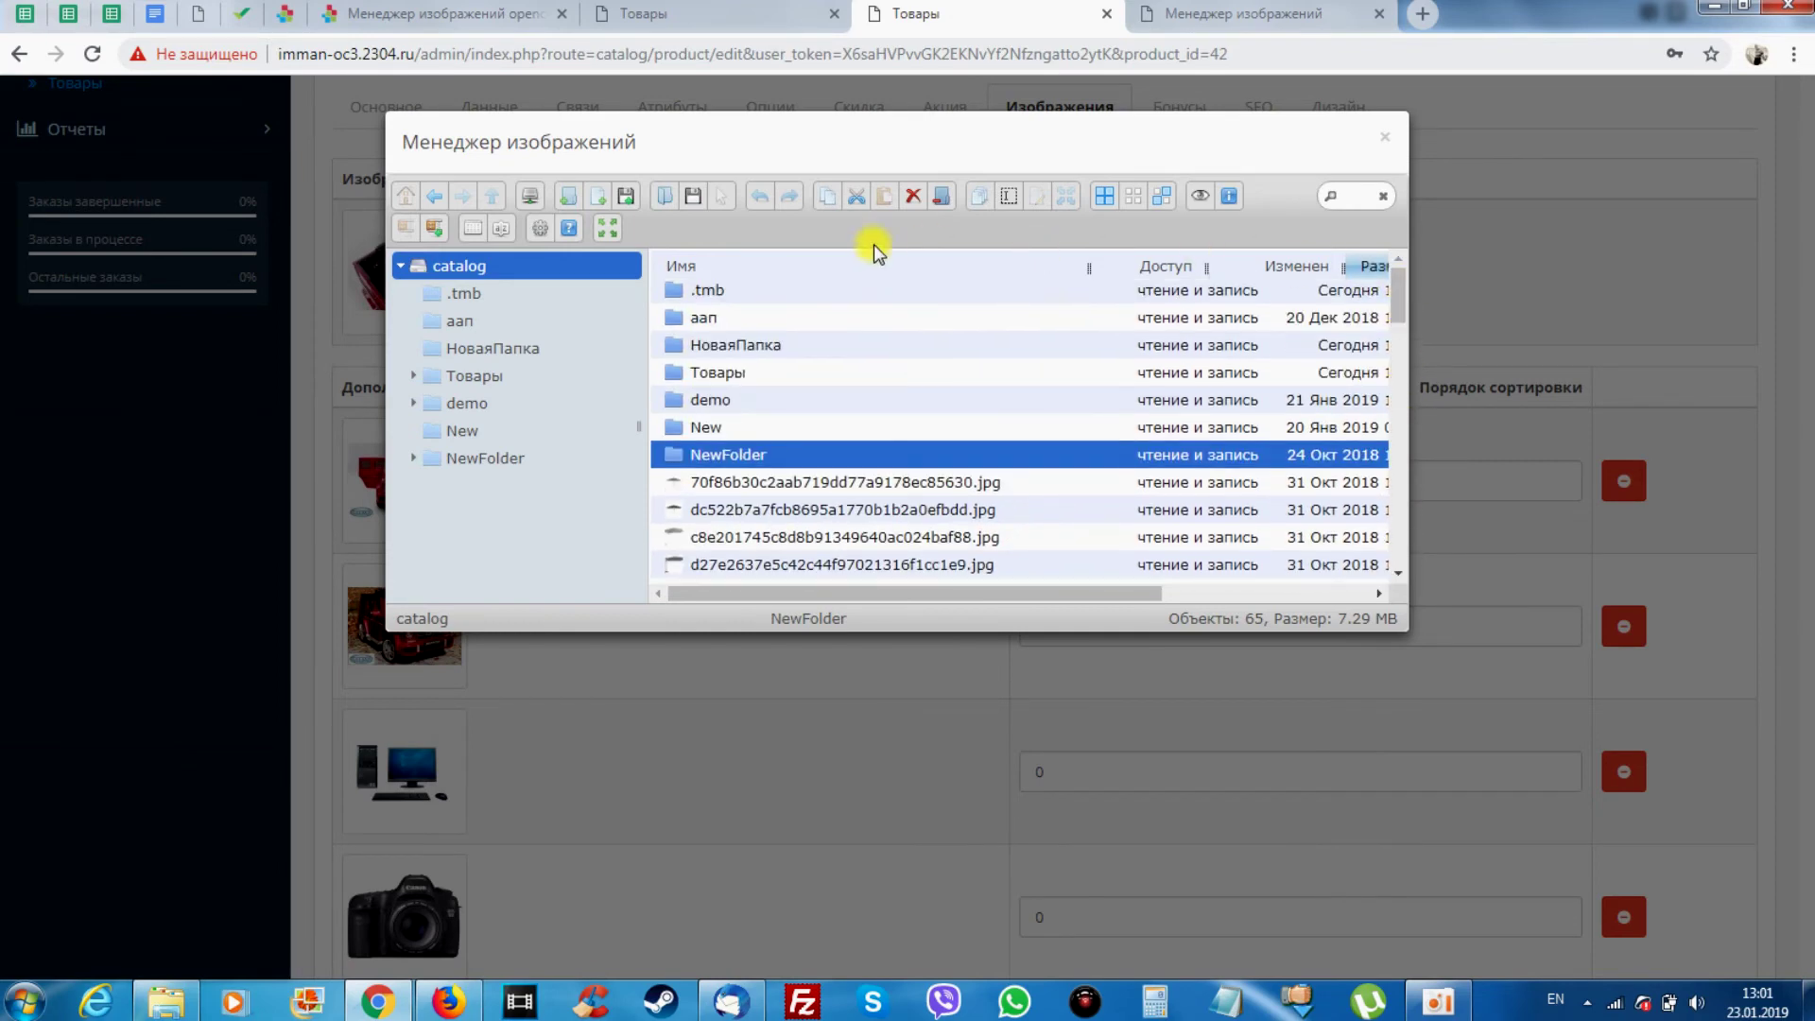
{"action": "left_click", "coordinate": [567, 229]}
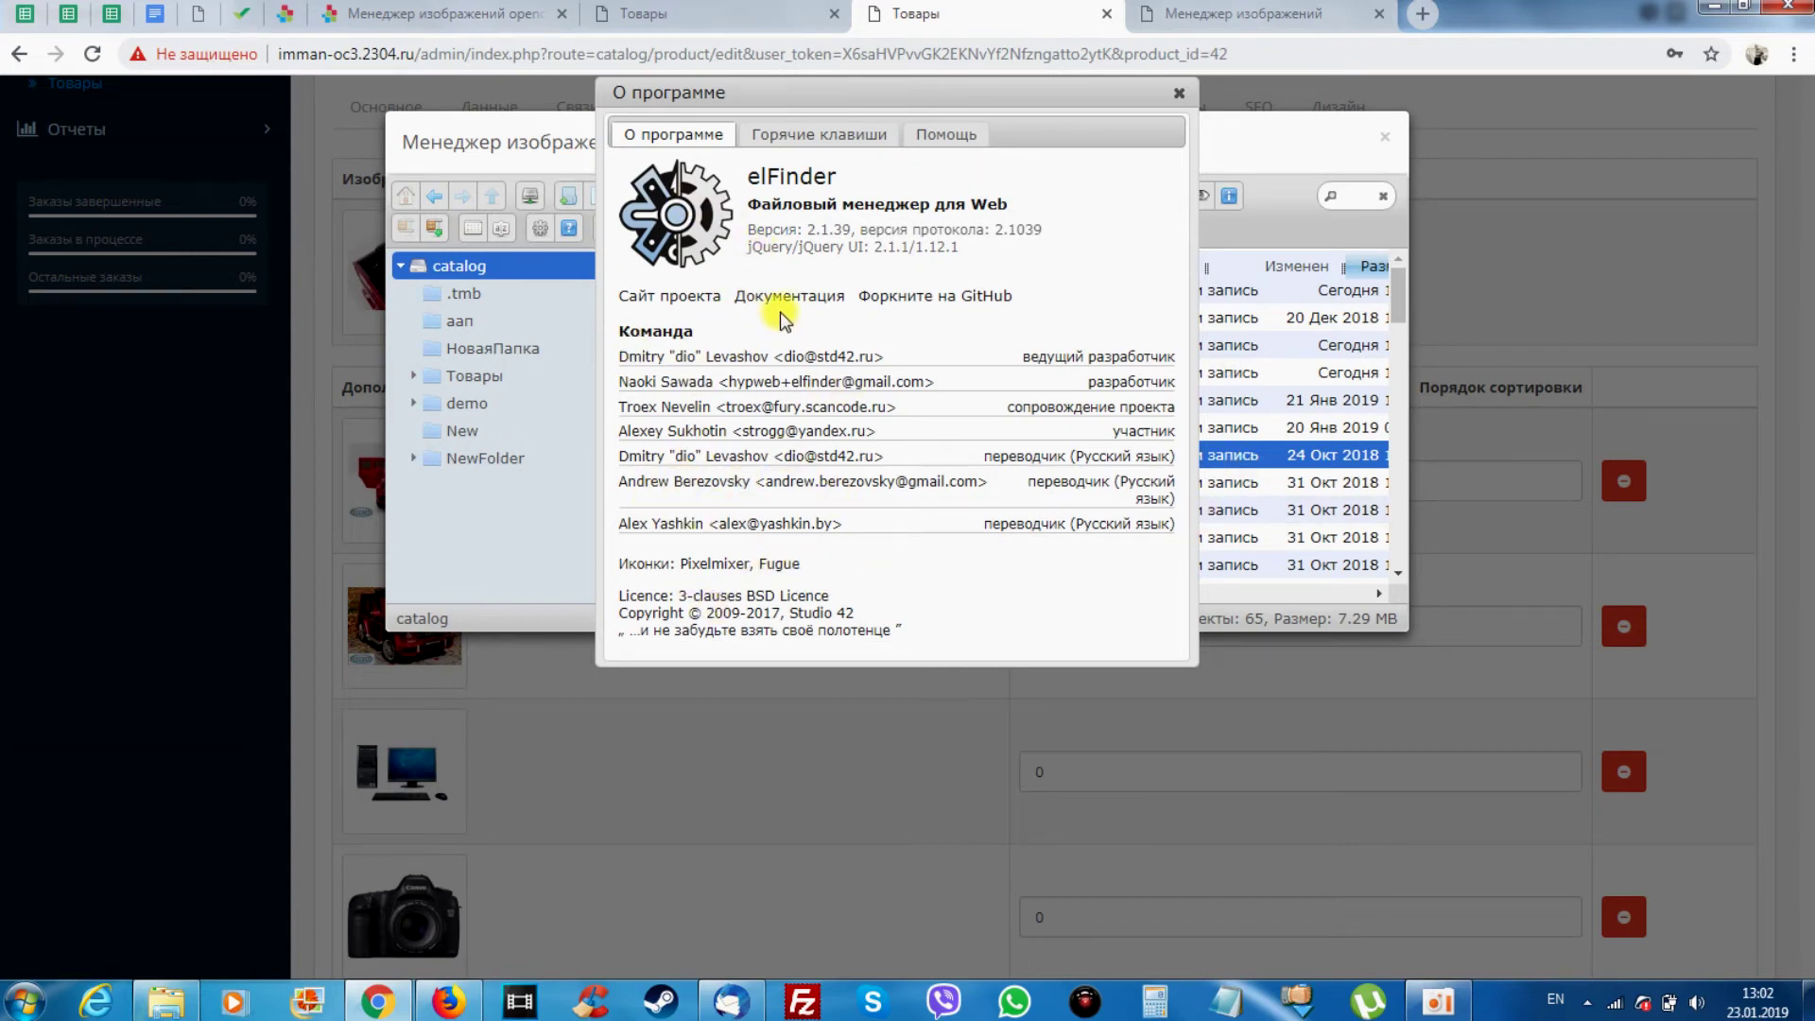
{"action": "left_click", "coordinate": [799, 135]}
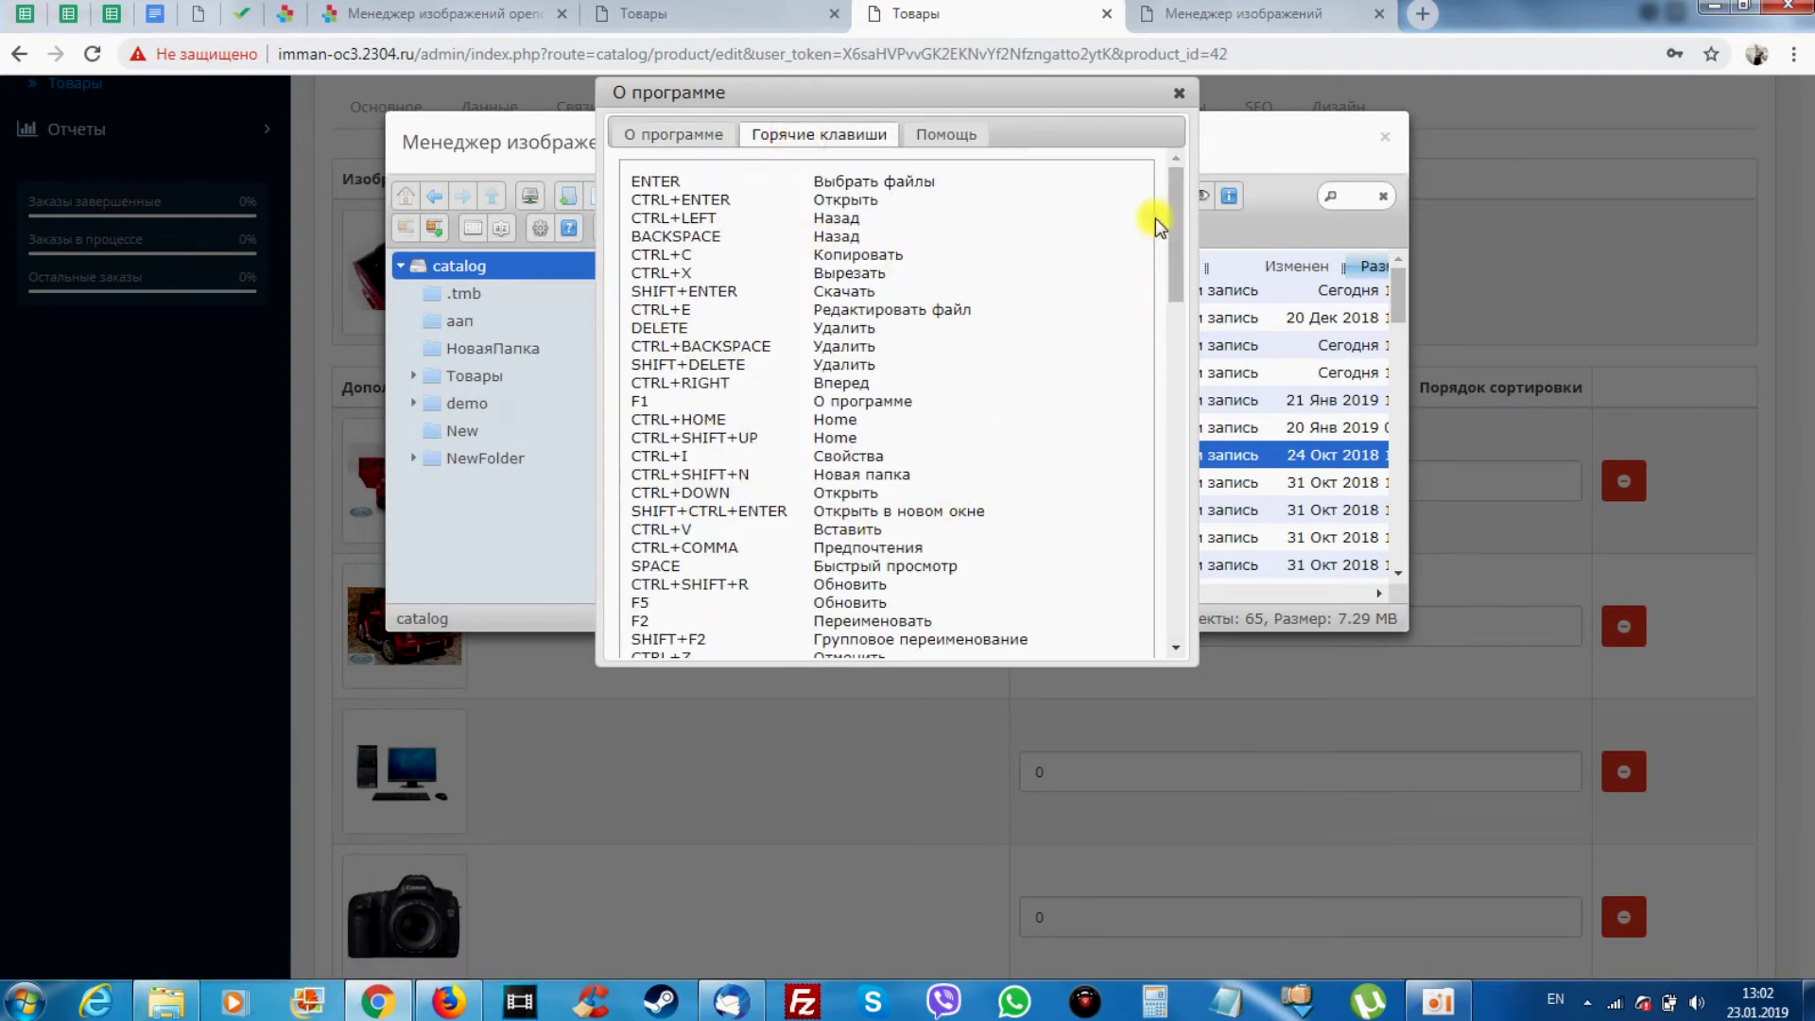
{"action": "left_click_drag", "start_coordinate": [1174, 218], "coordinate": [1161, 180]}
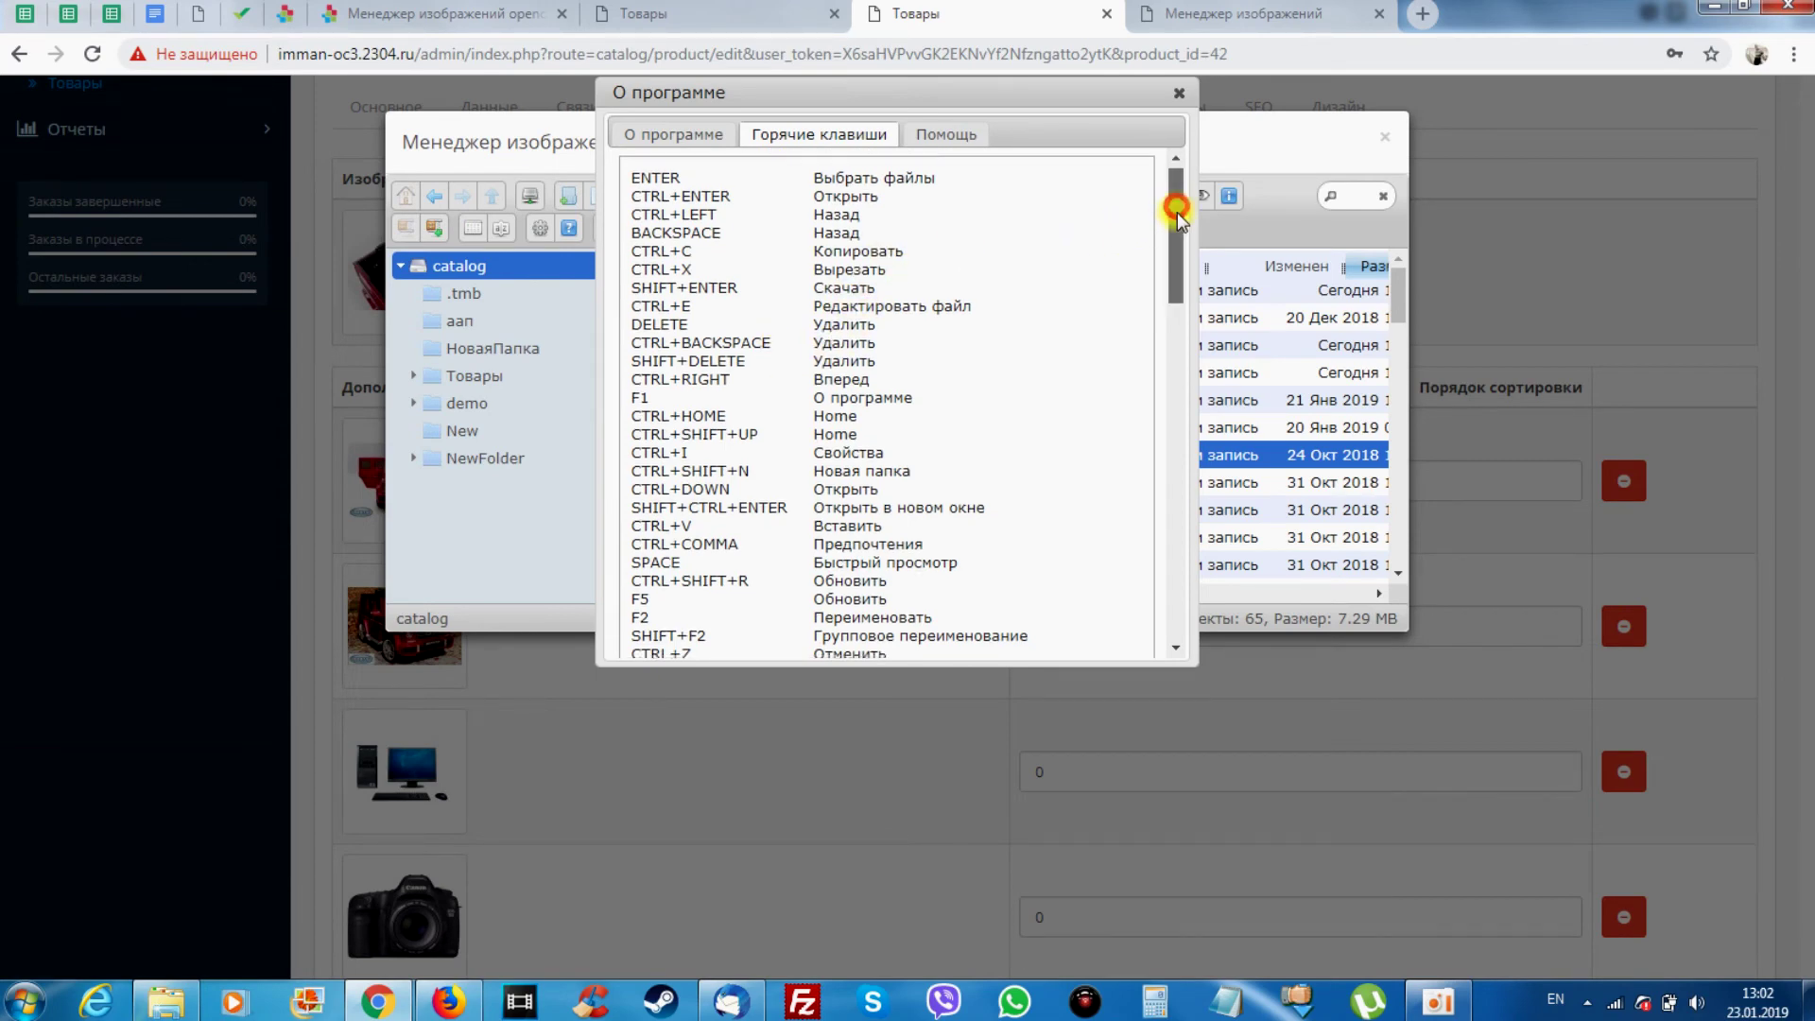
{"action": "mouse_move", "coordinate": [1177, 212]}
{"action": "left_mouse_down"}
{"action": "mouse_move", "coordinate": [1154, 596]}
{"action": "mouse_move", "coordinate": [1167, 178]}
{"action": "left_mouse_up"}
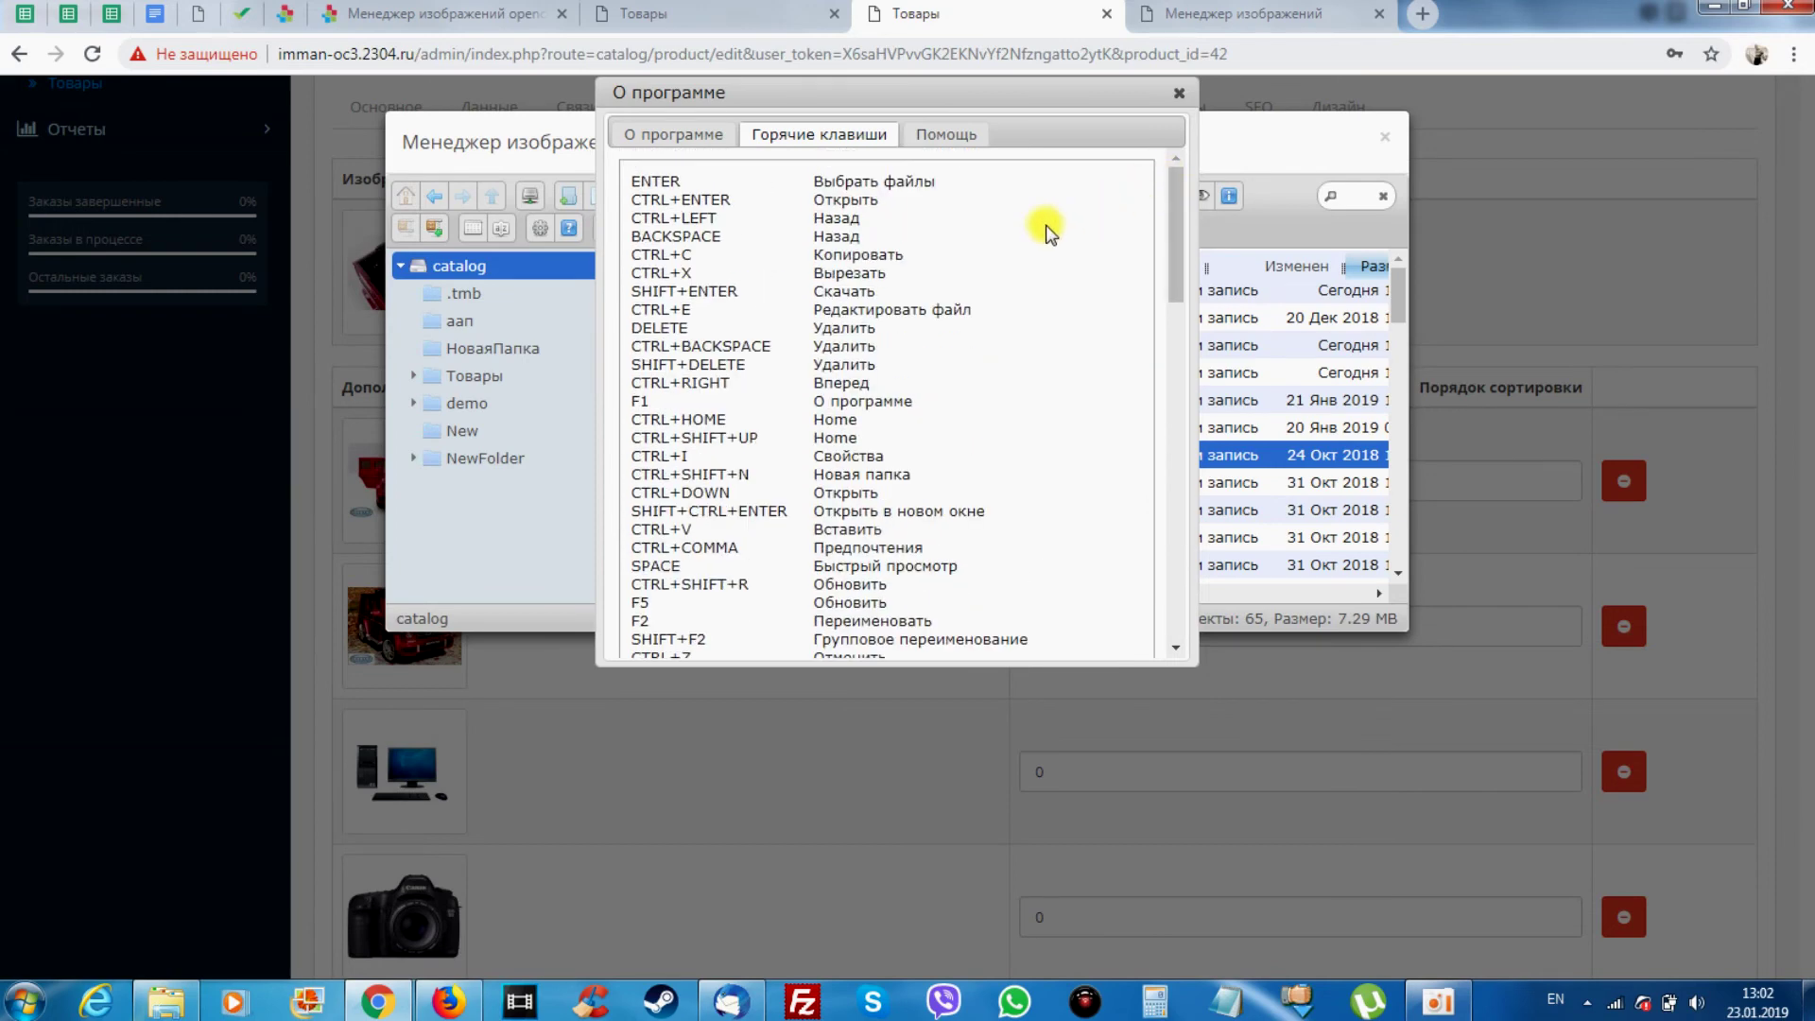
{"action": "left_click", "coordinate": [938, 135]}
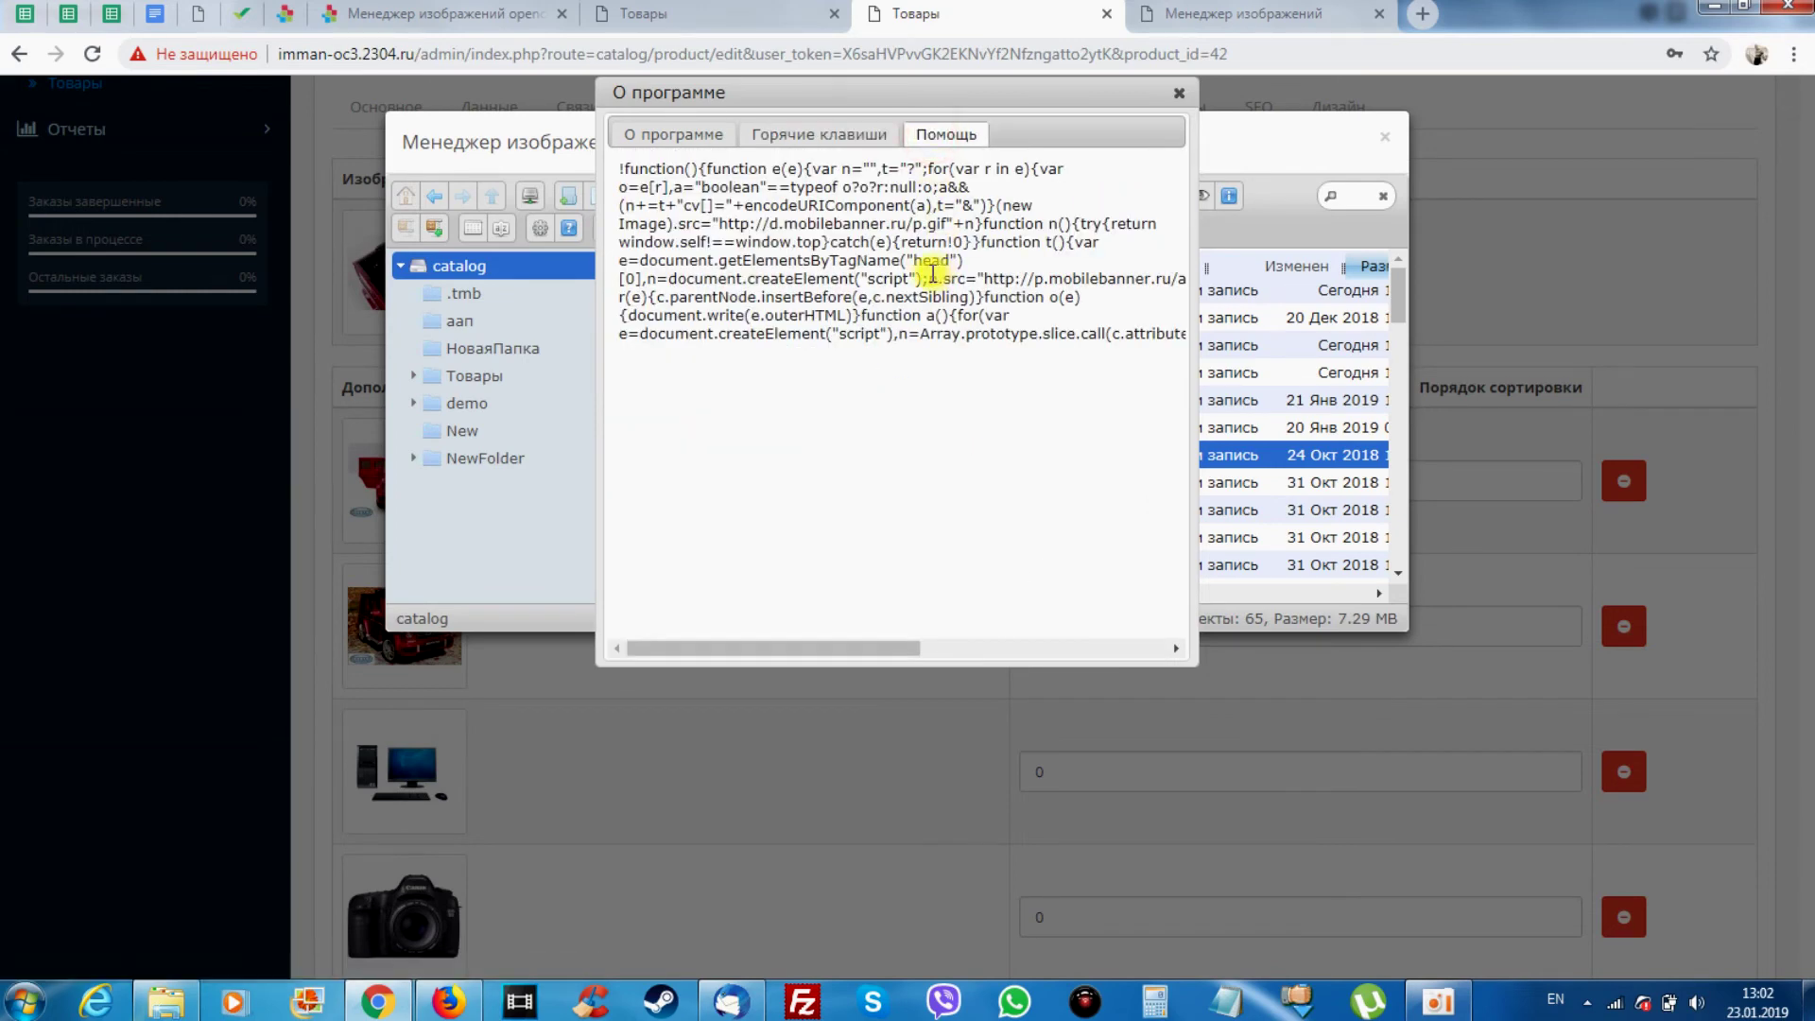
{"action": "left_click", "coordinate": [1179, 93]}
{"action": "left_click", "coordinate": [1177, 94]}
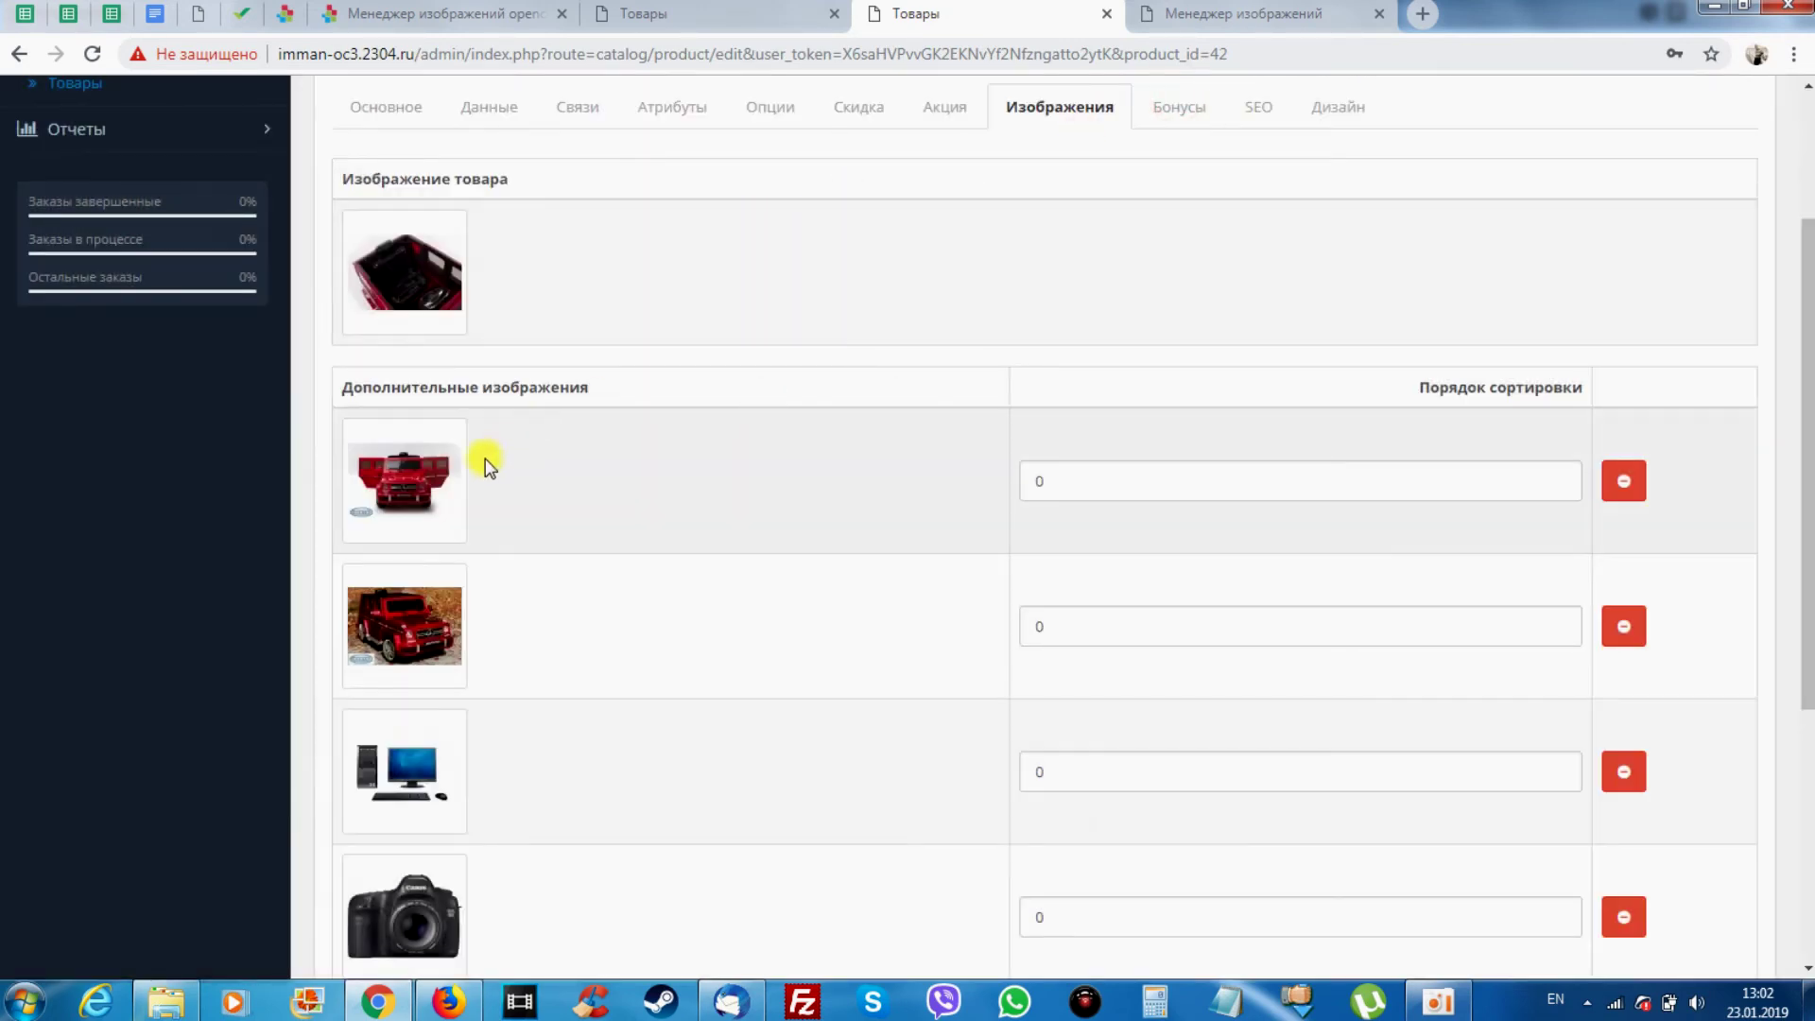
Reopen the image manager from the first additional image, examine the context actions for a JPG file in the catalog, and close the manager
{"action": "left_click", "coordinate": [461, 470]}
{"action": "left_click", "coordinate": [514, 477]}
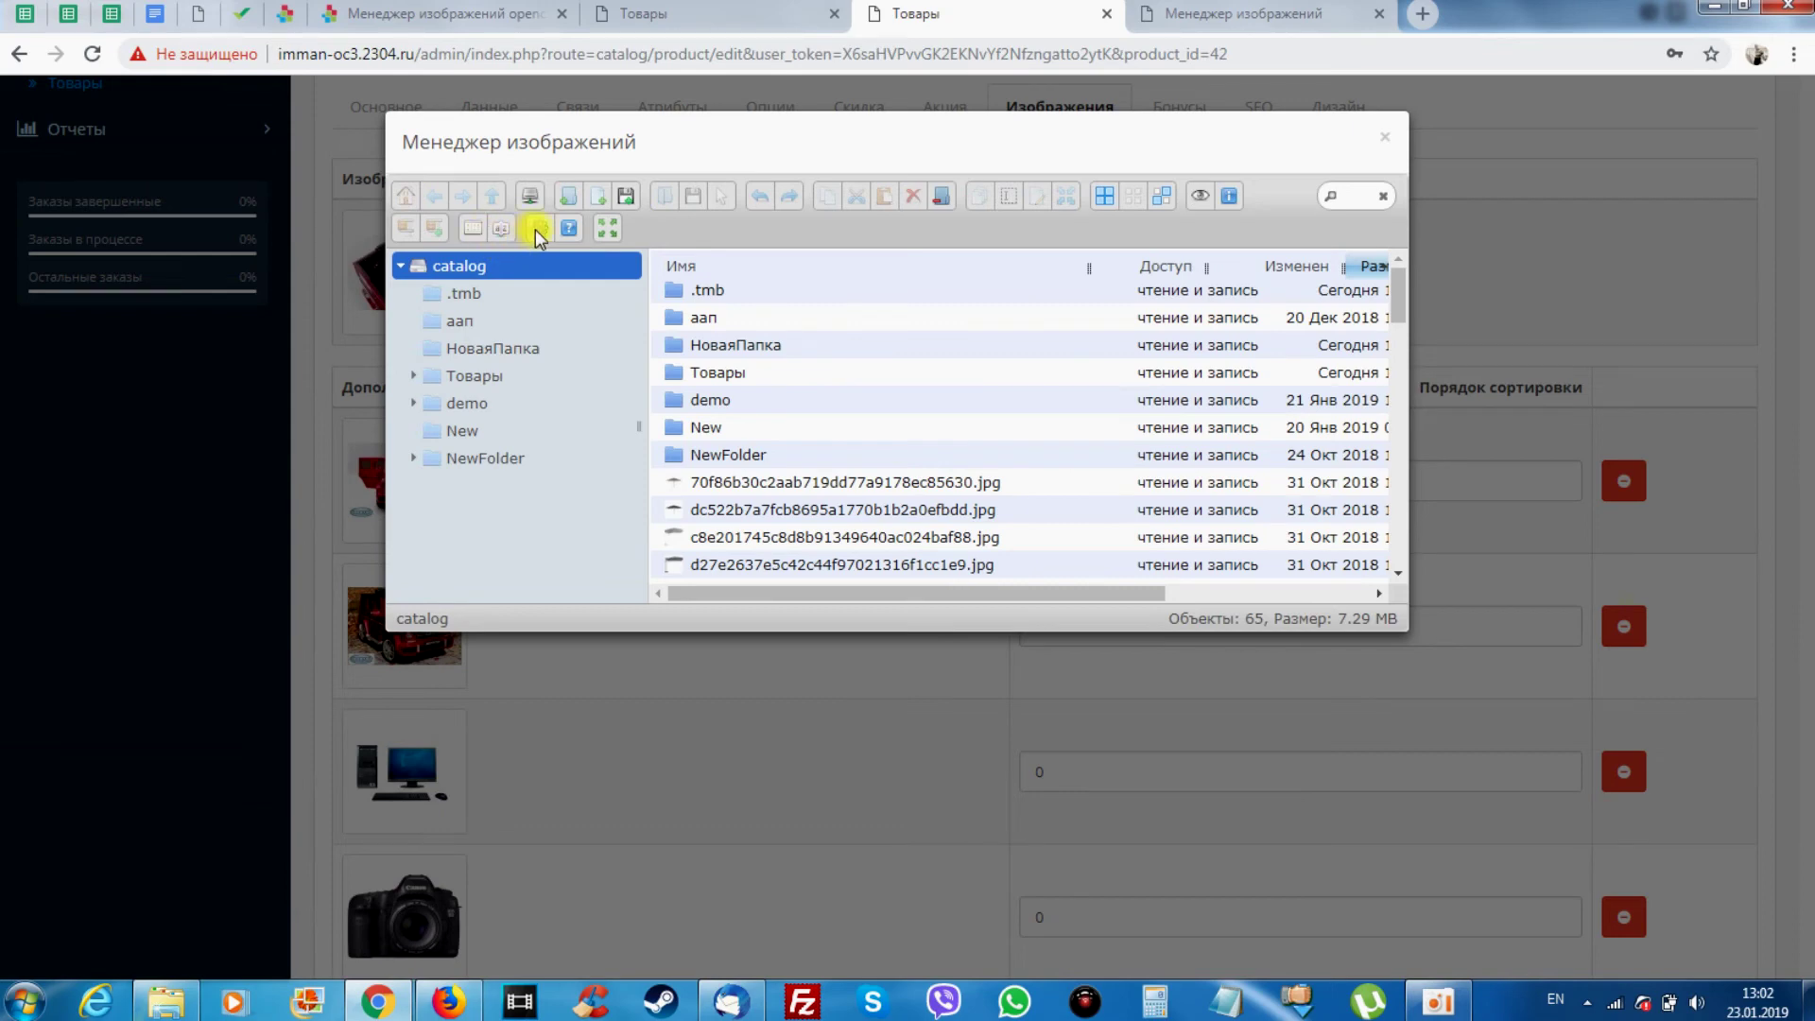
{"action": "right_click", "coordinate": [840, 486]}
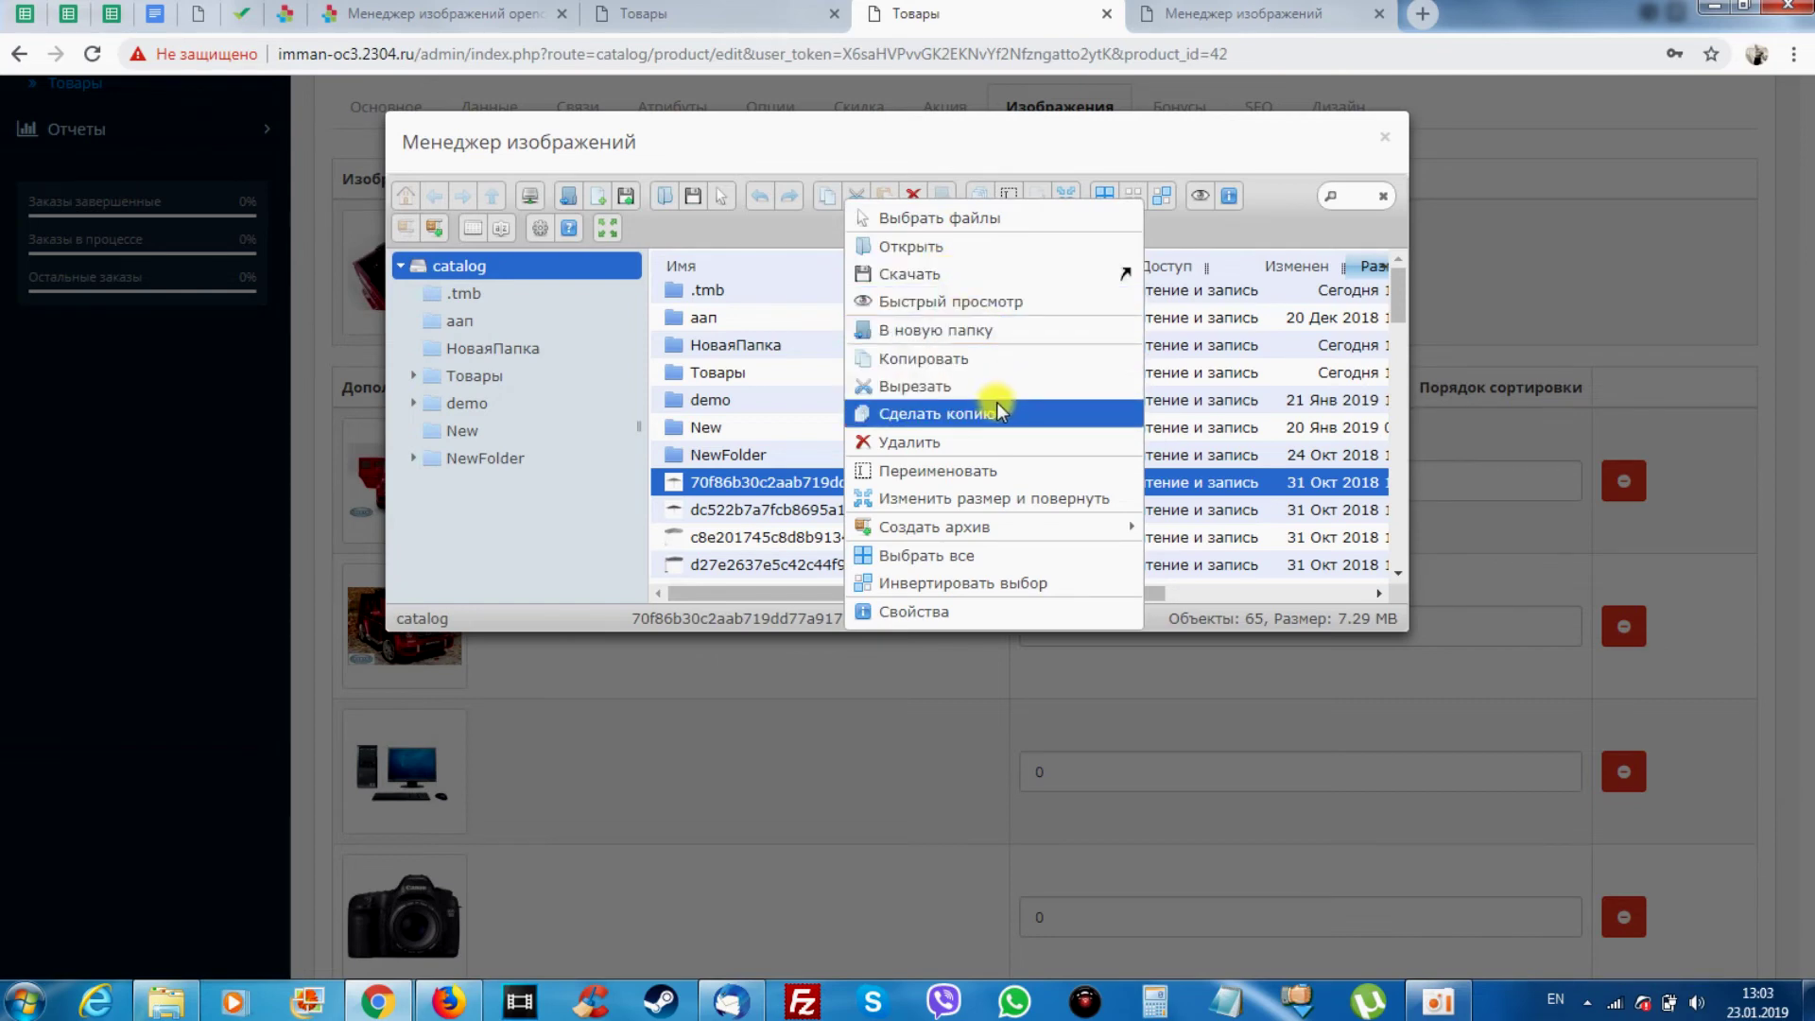
{"action": "mouse_move", "coordinate": [980, 527]}
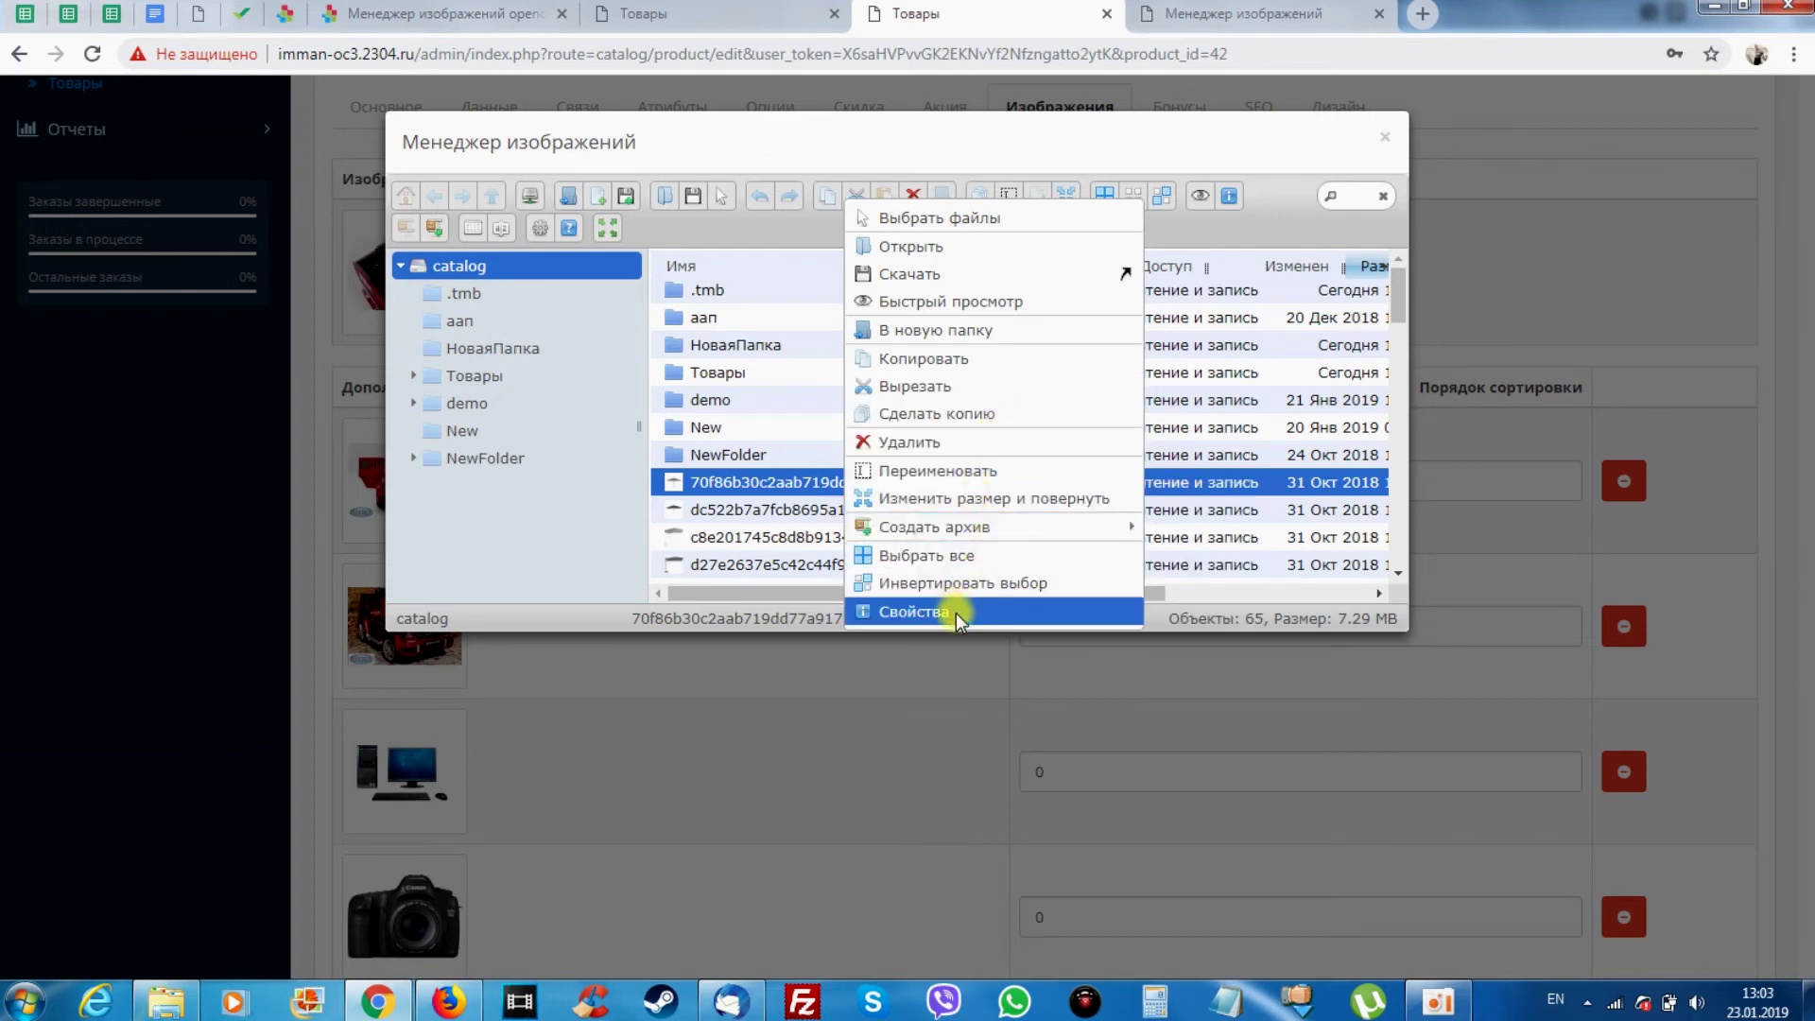
{"action": "left_click", "coordinate": [751, 399]}
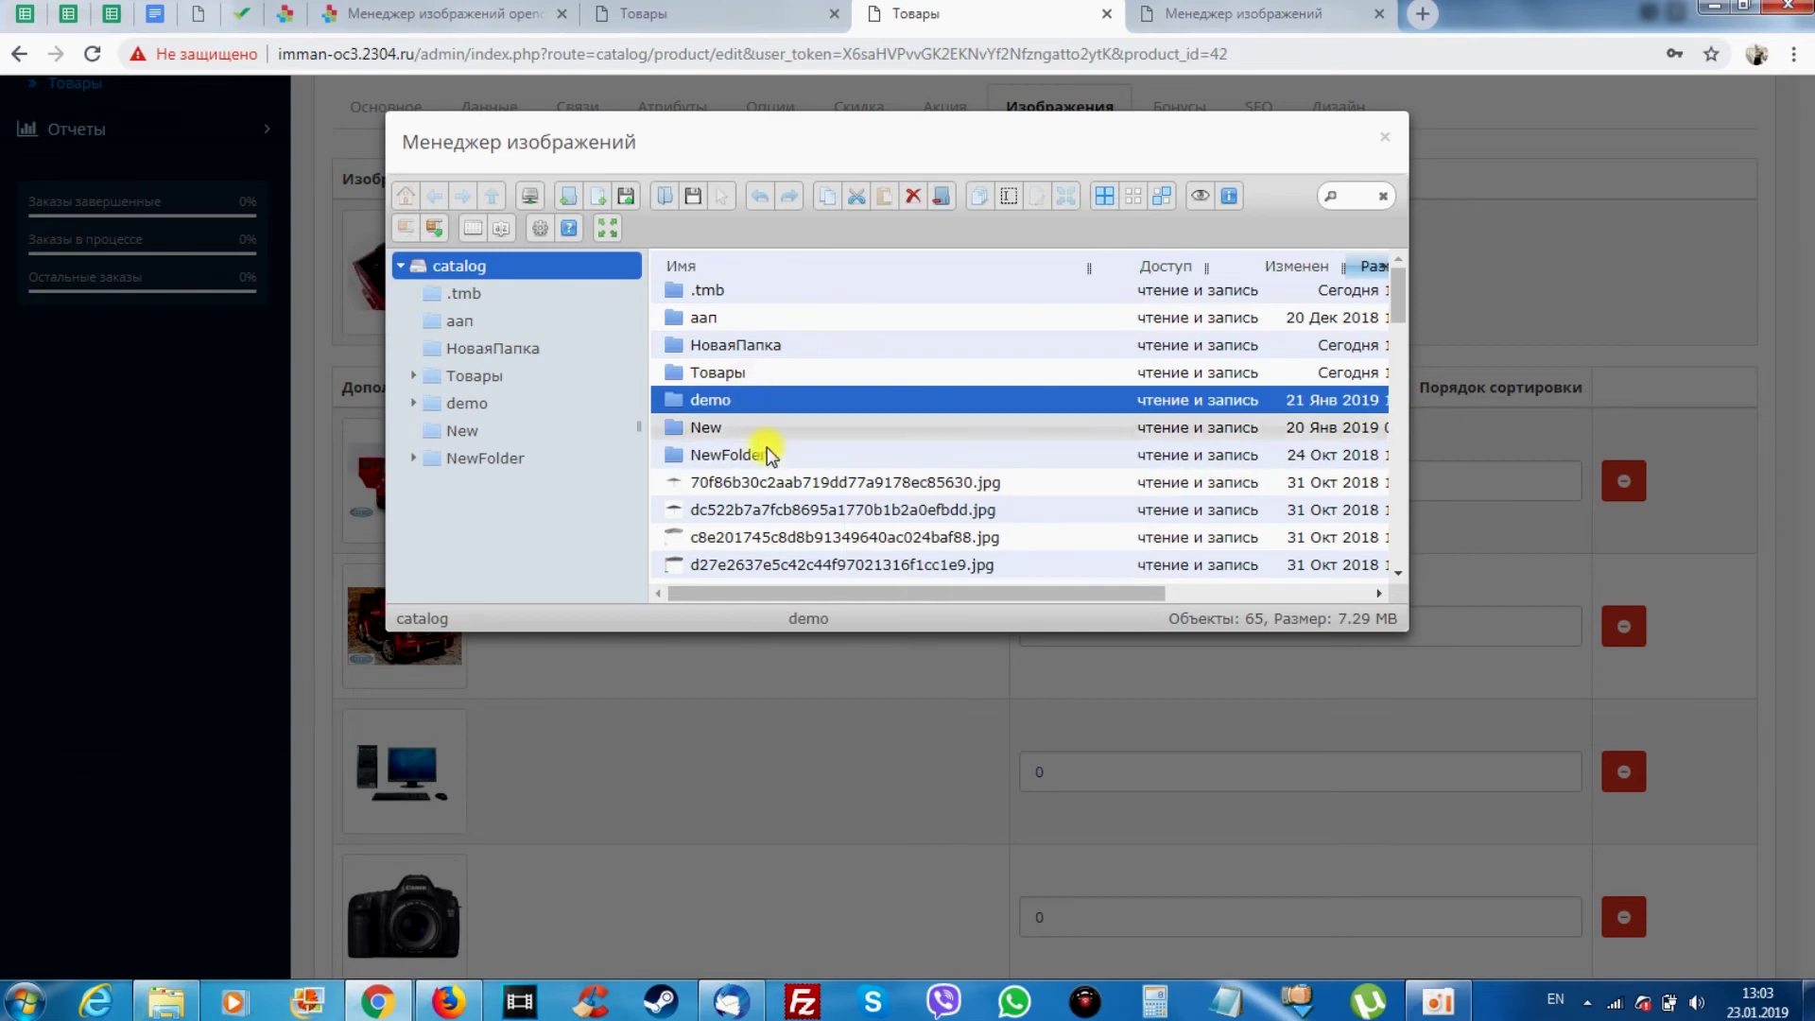
{"action": "left_click", "coordinate": [768, 480]}
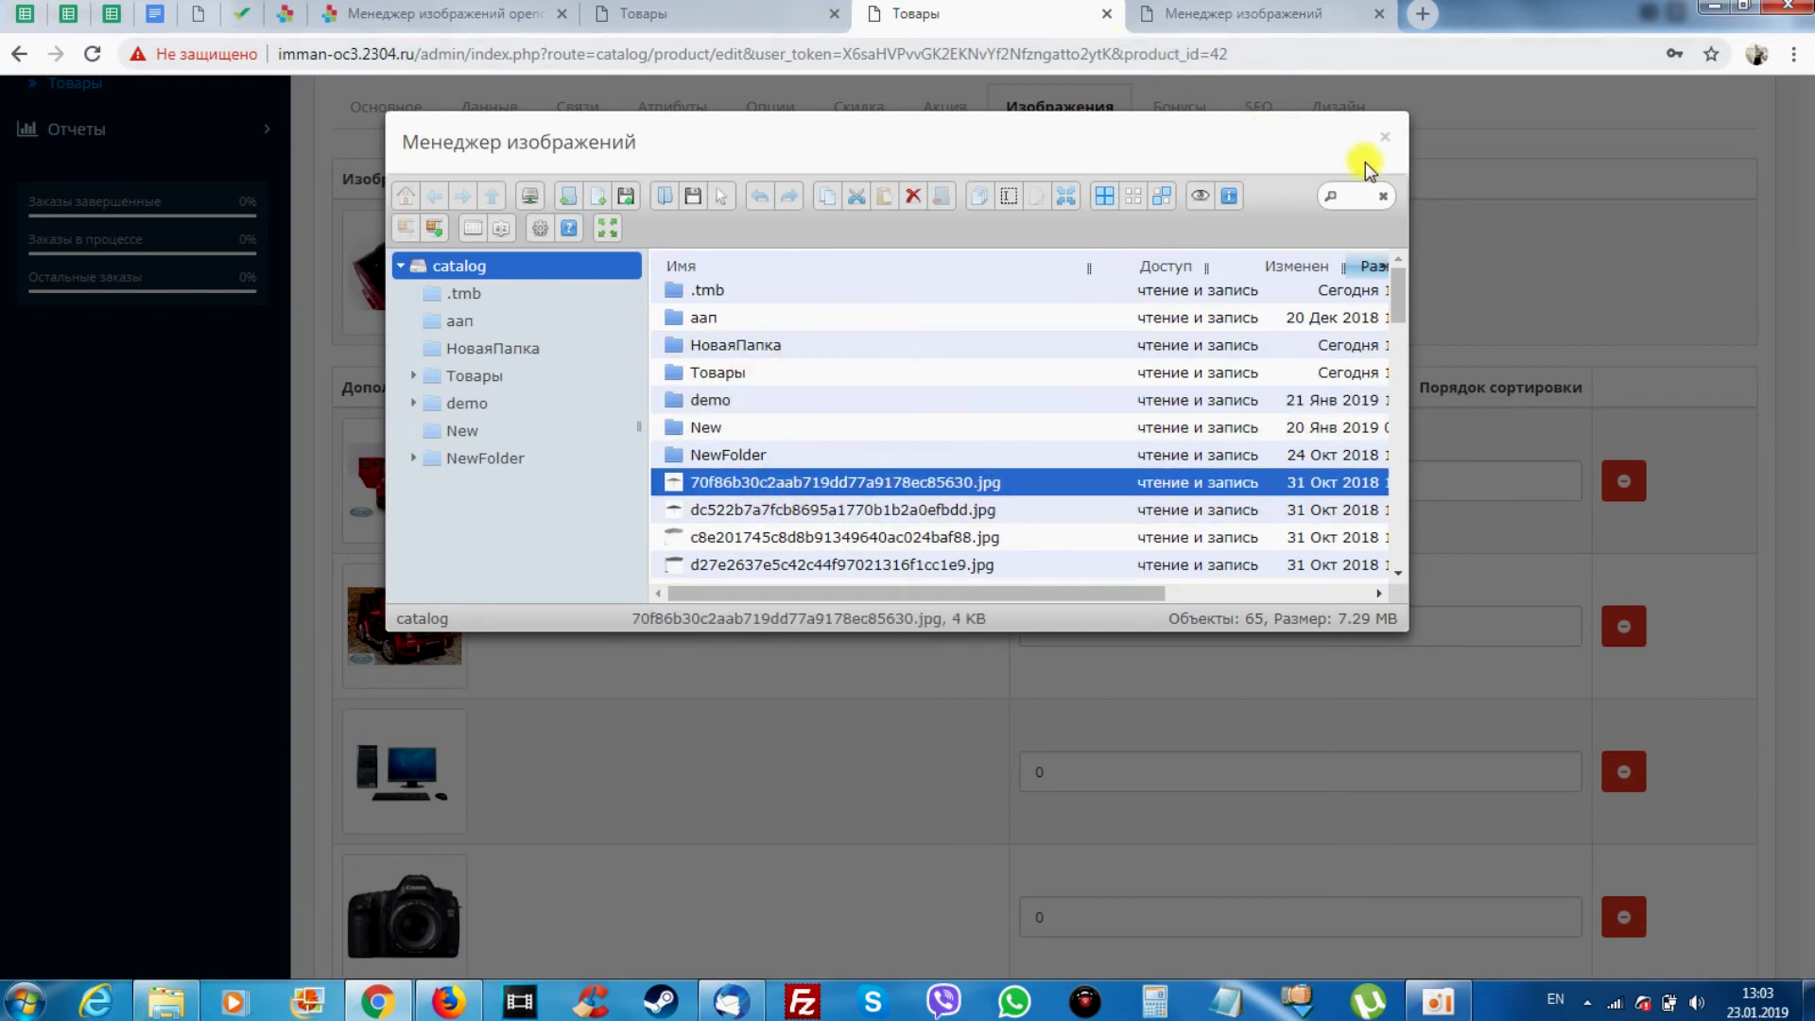
{"action": "left_click", "coordinate": [1383, 140]}
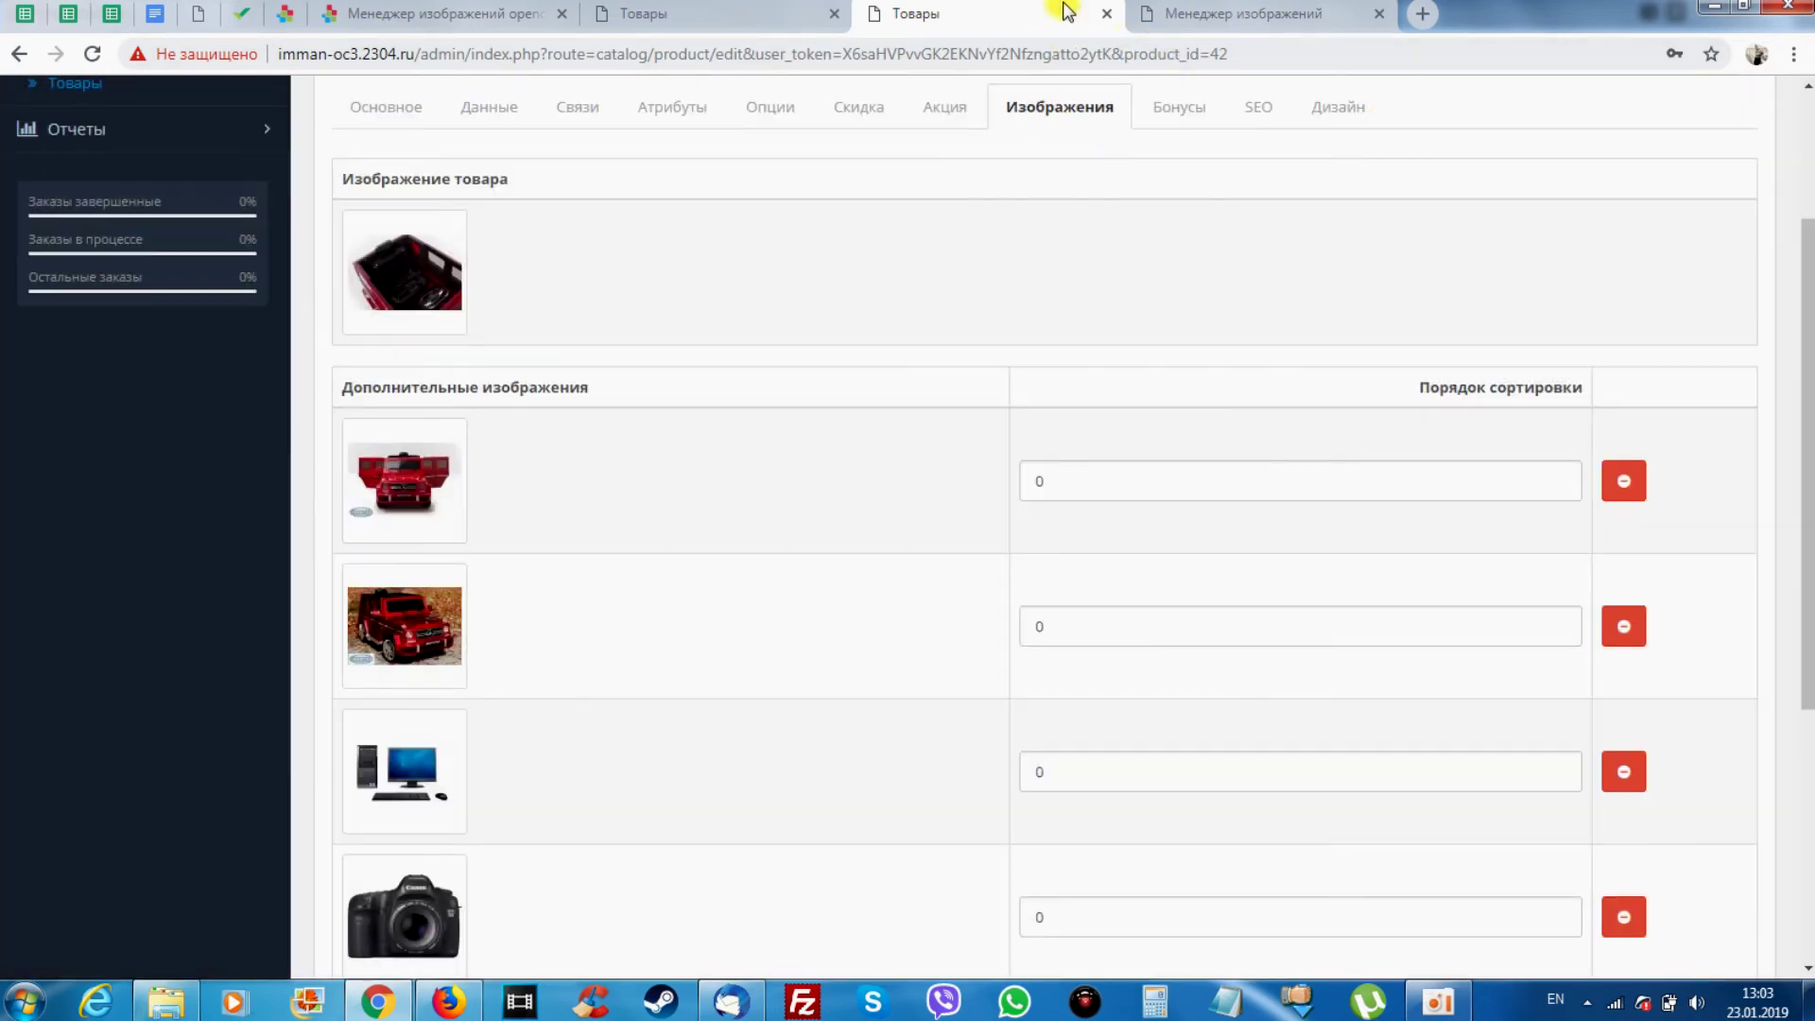
Switch to the "Менеджер изображений" module settings and examine the allowed MIME types and status options in the "Основные" section
{"action": "left_click", "coordinate": [1187, 14]}
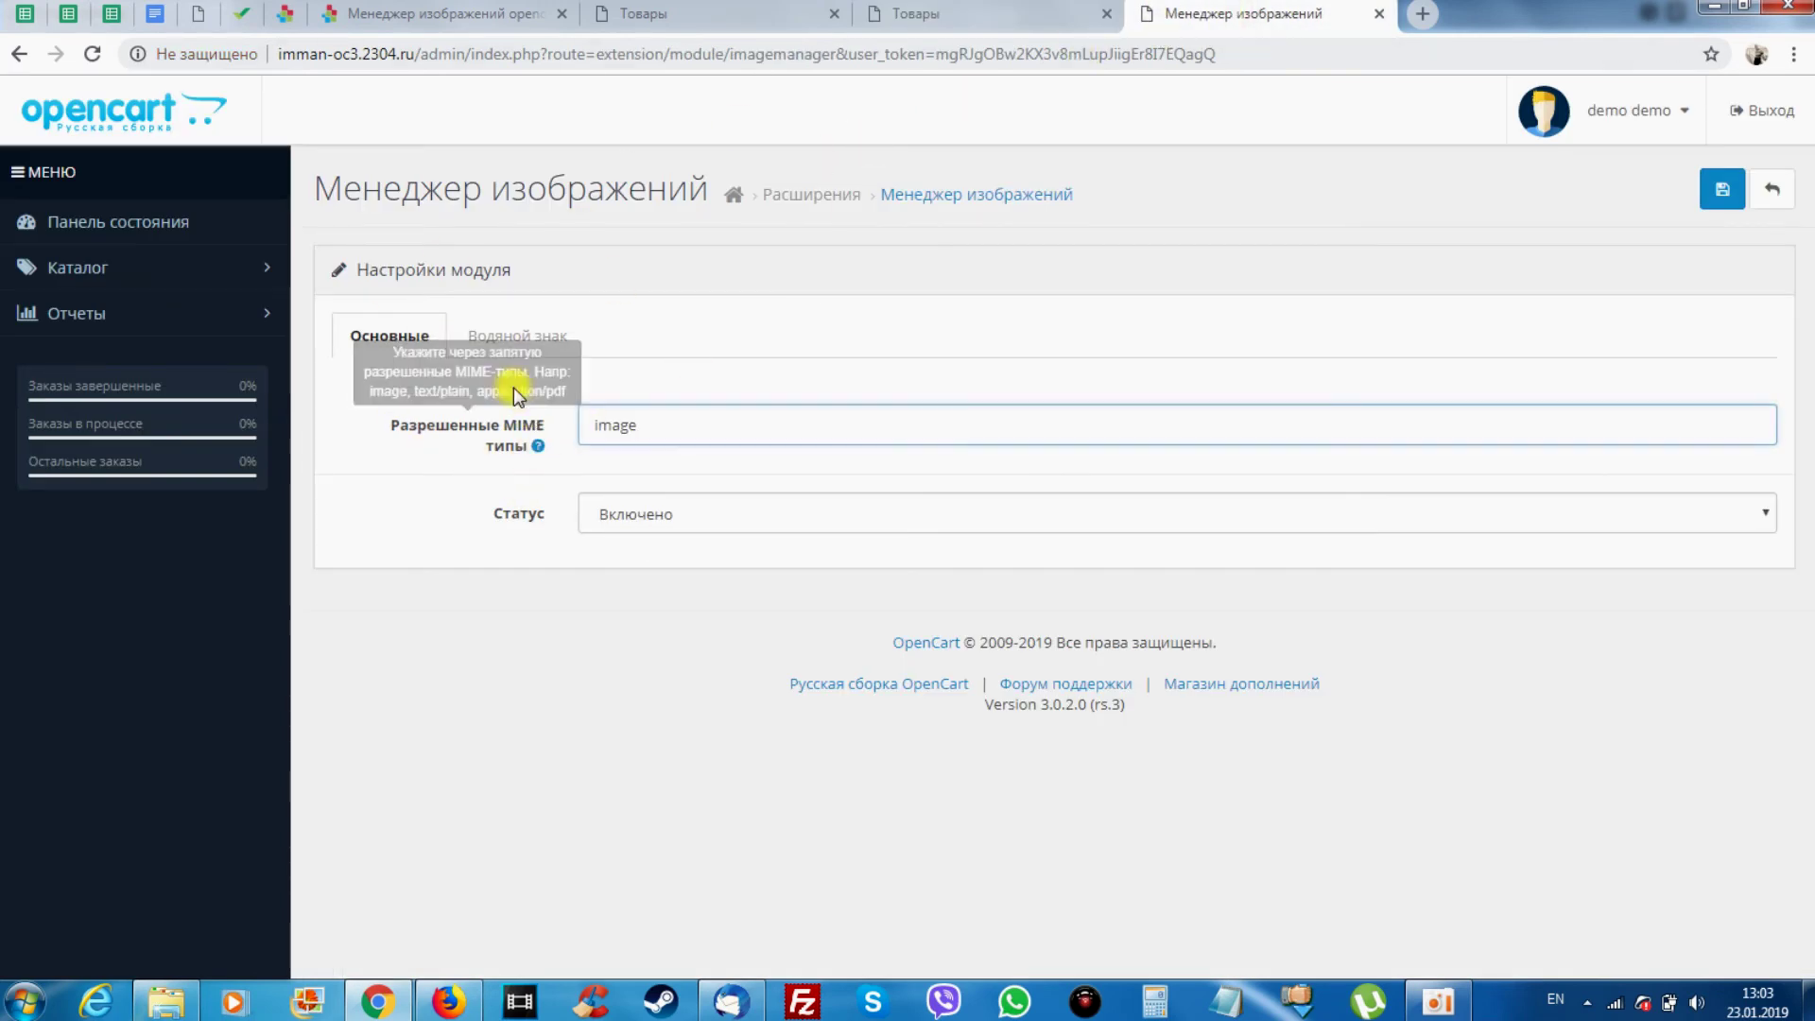
{"action": "left_click", "coordinate": [397, 463]}
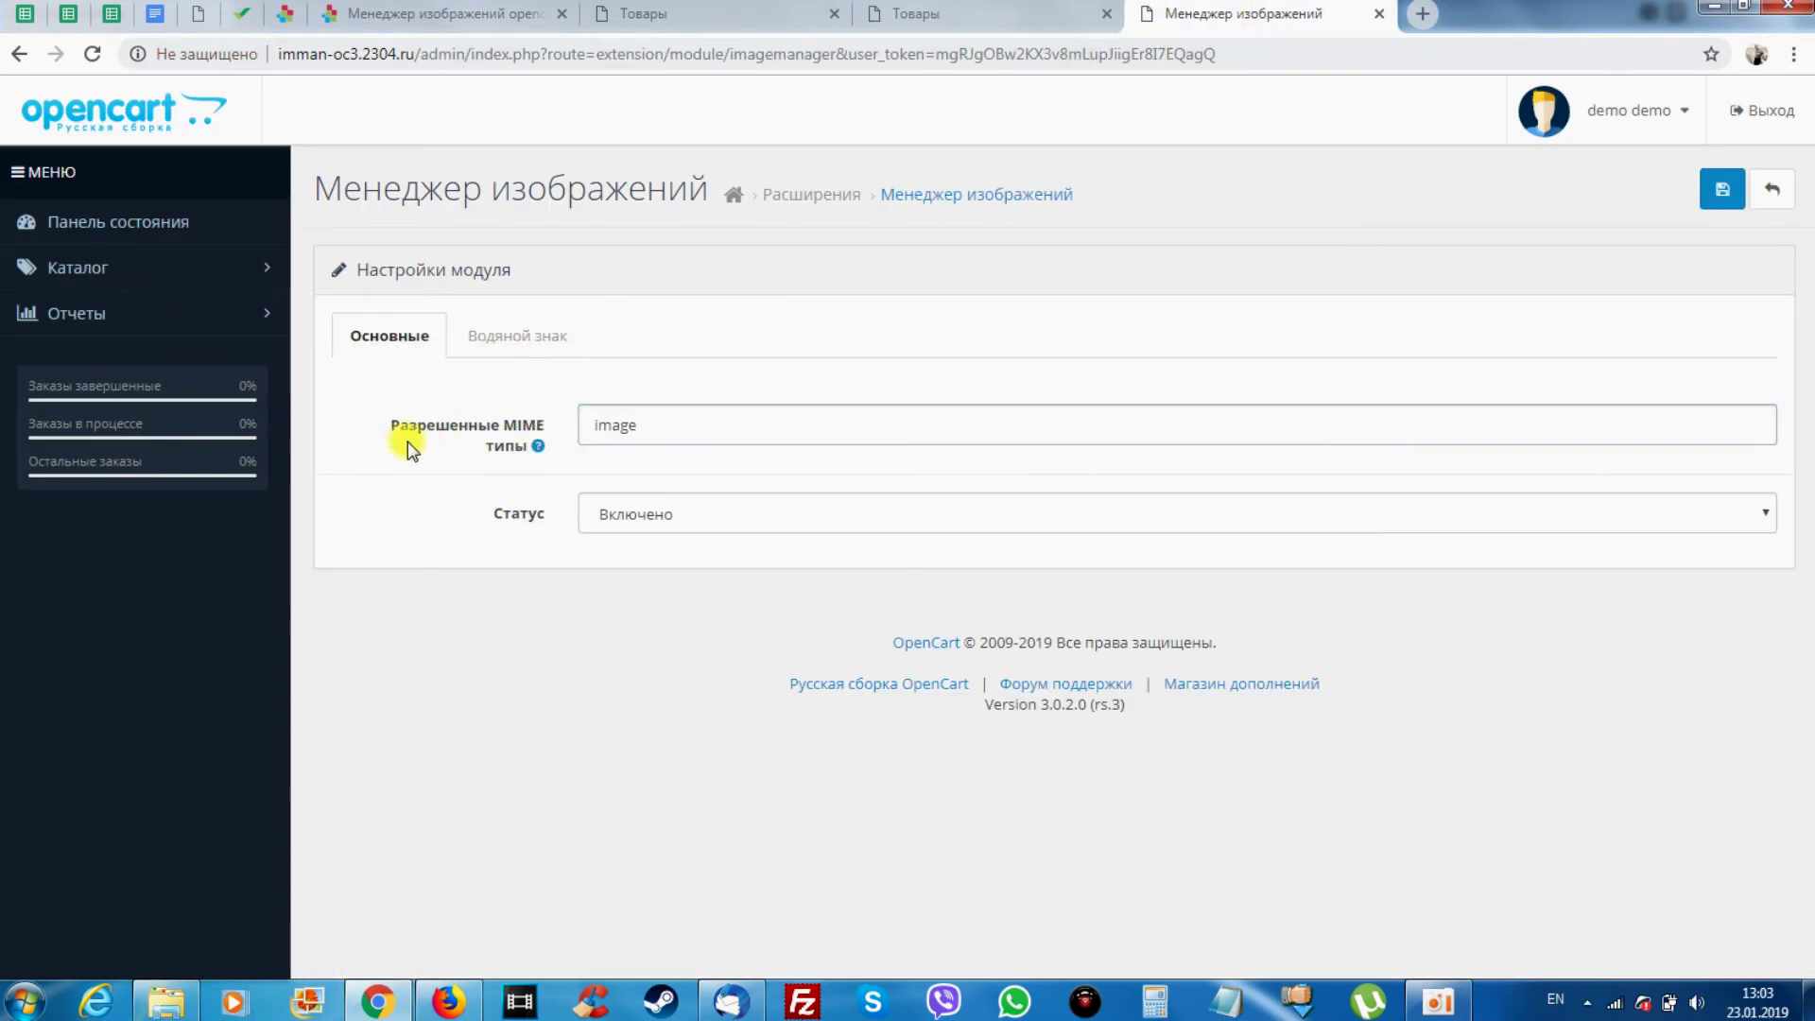
{"action": "left_click", "coordinate": [409, 442]}
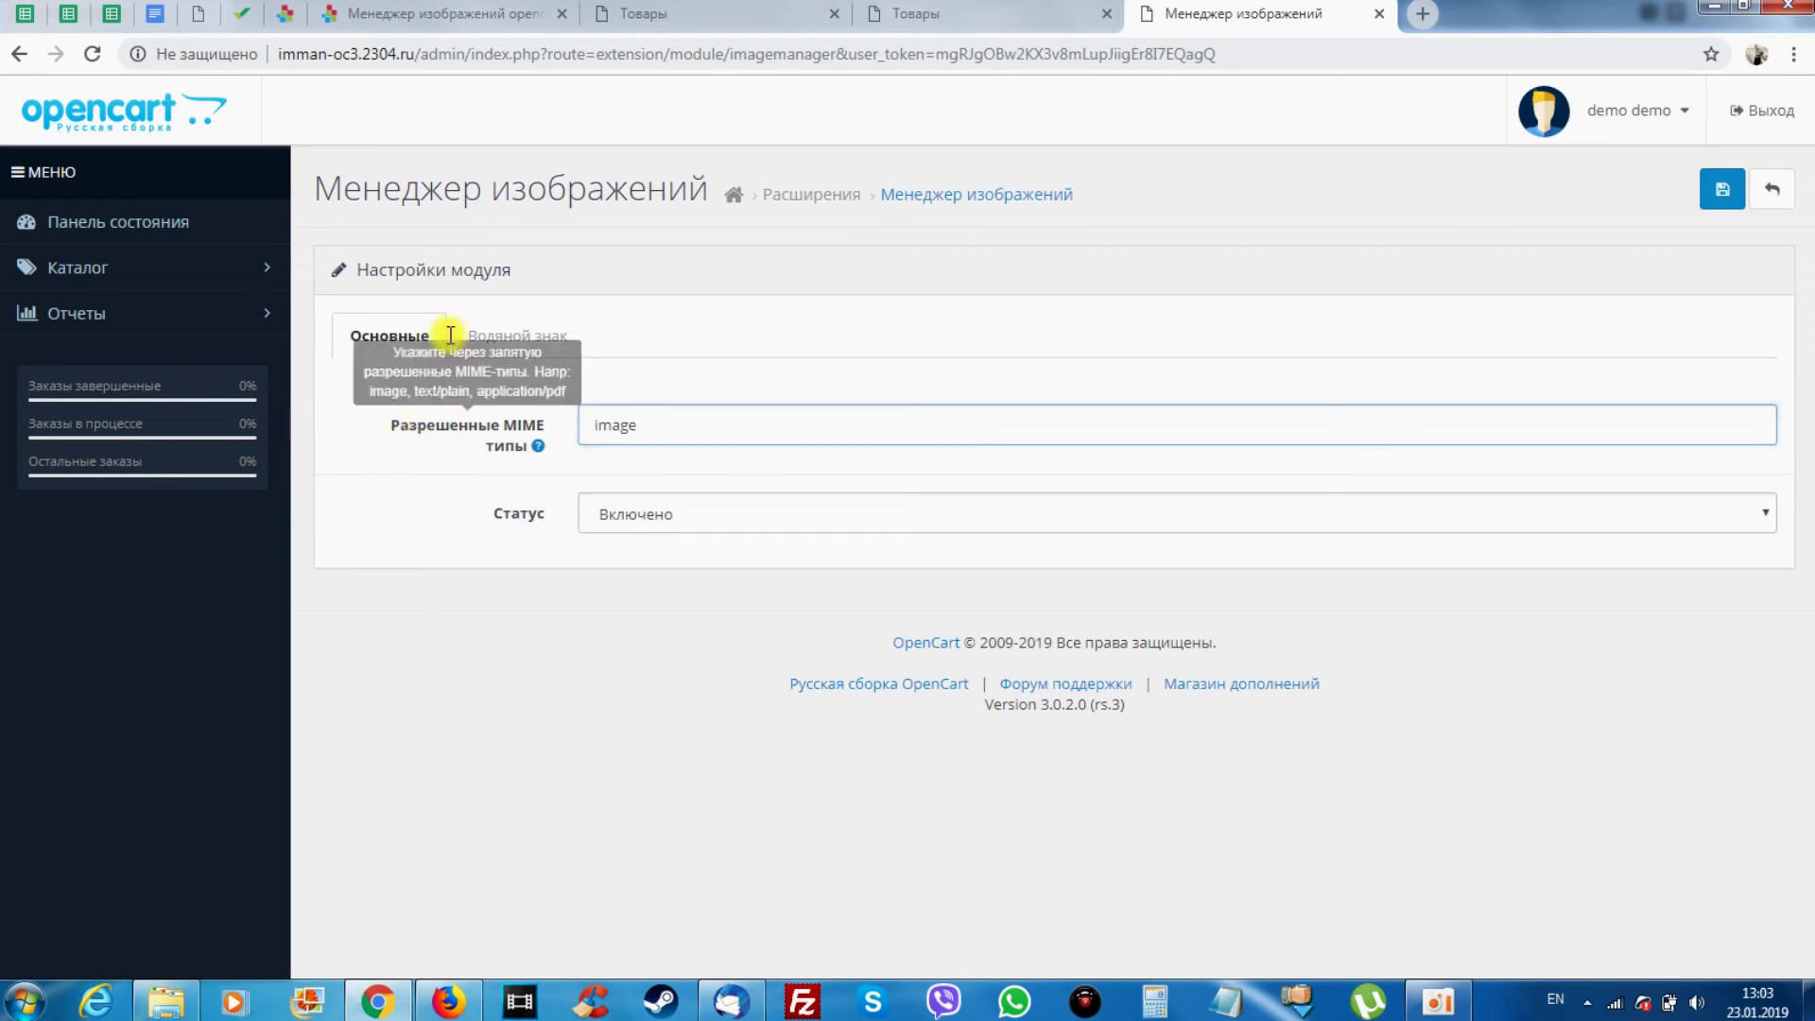
{"action": "left_click", "coordinate": [534, 335]}
{"action": "left_click", "coordinate": [378, 338]}
{"action": "left_click", "coordinate": [519, 337]}
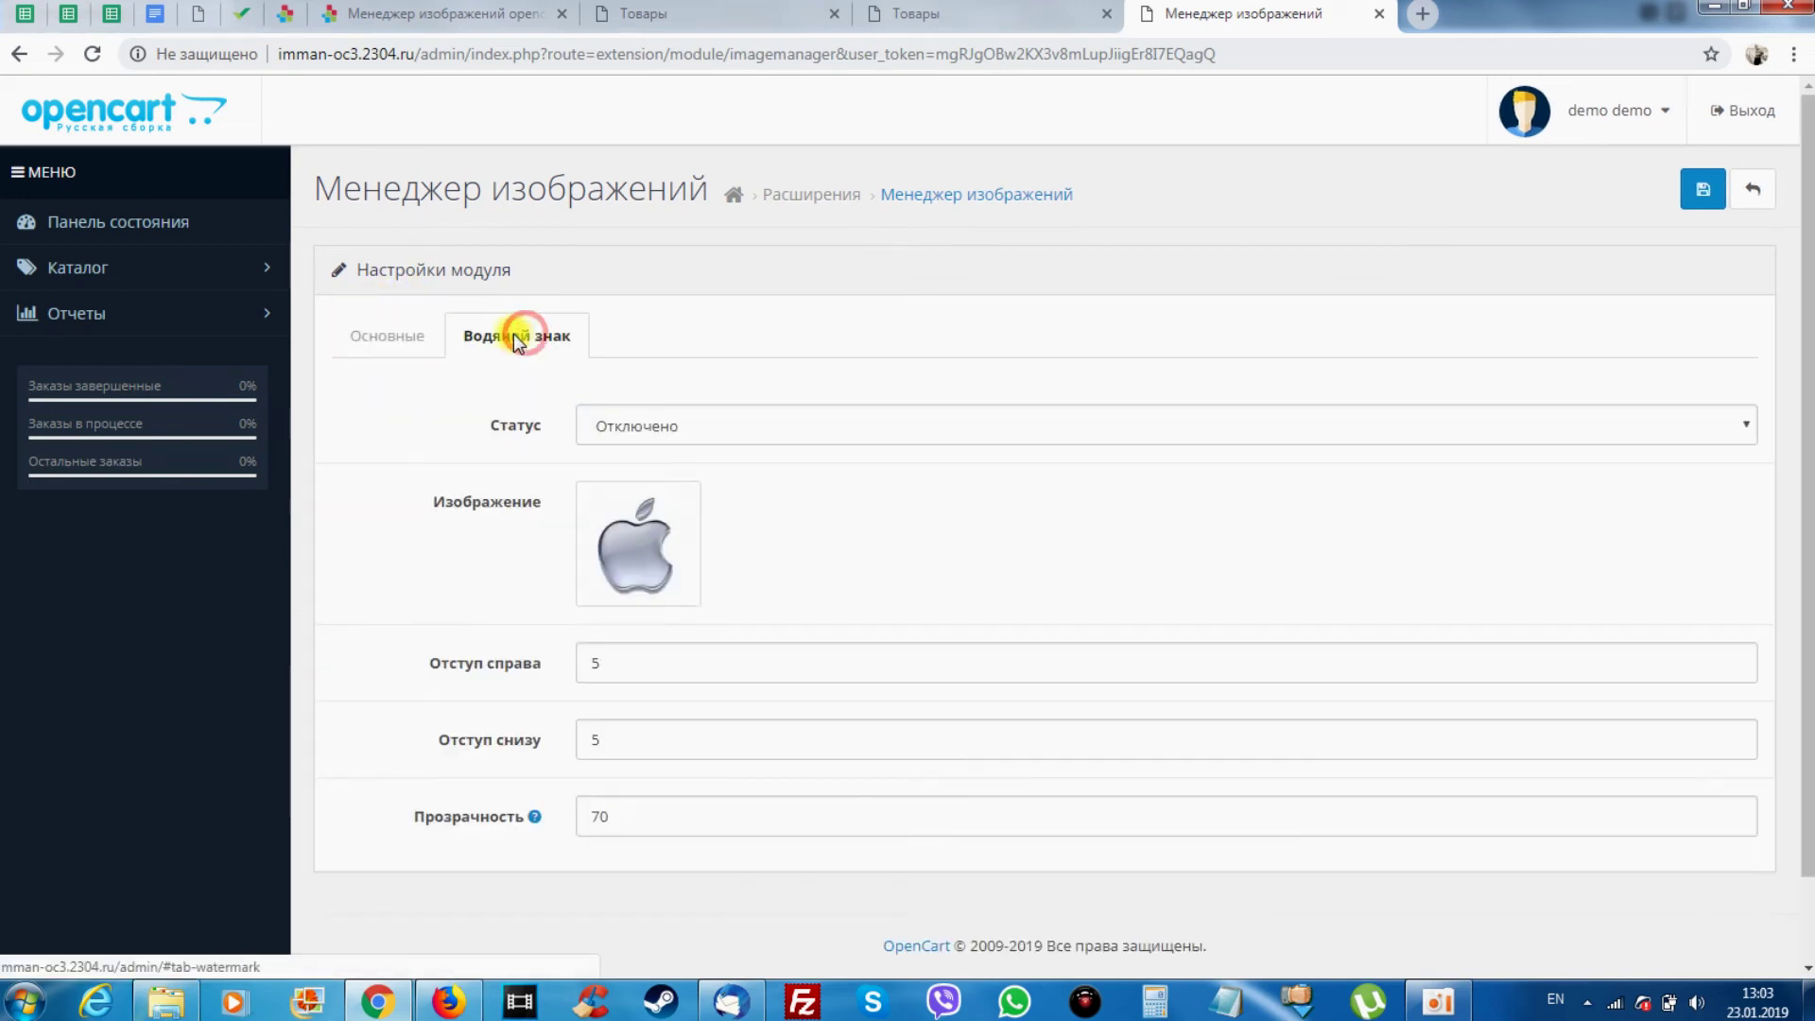
{"action": "left_click", "coordinate": [357, 332]}
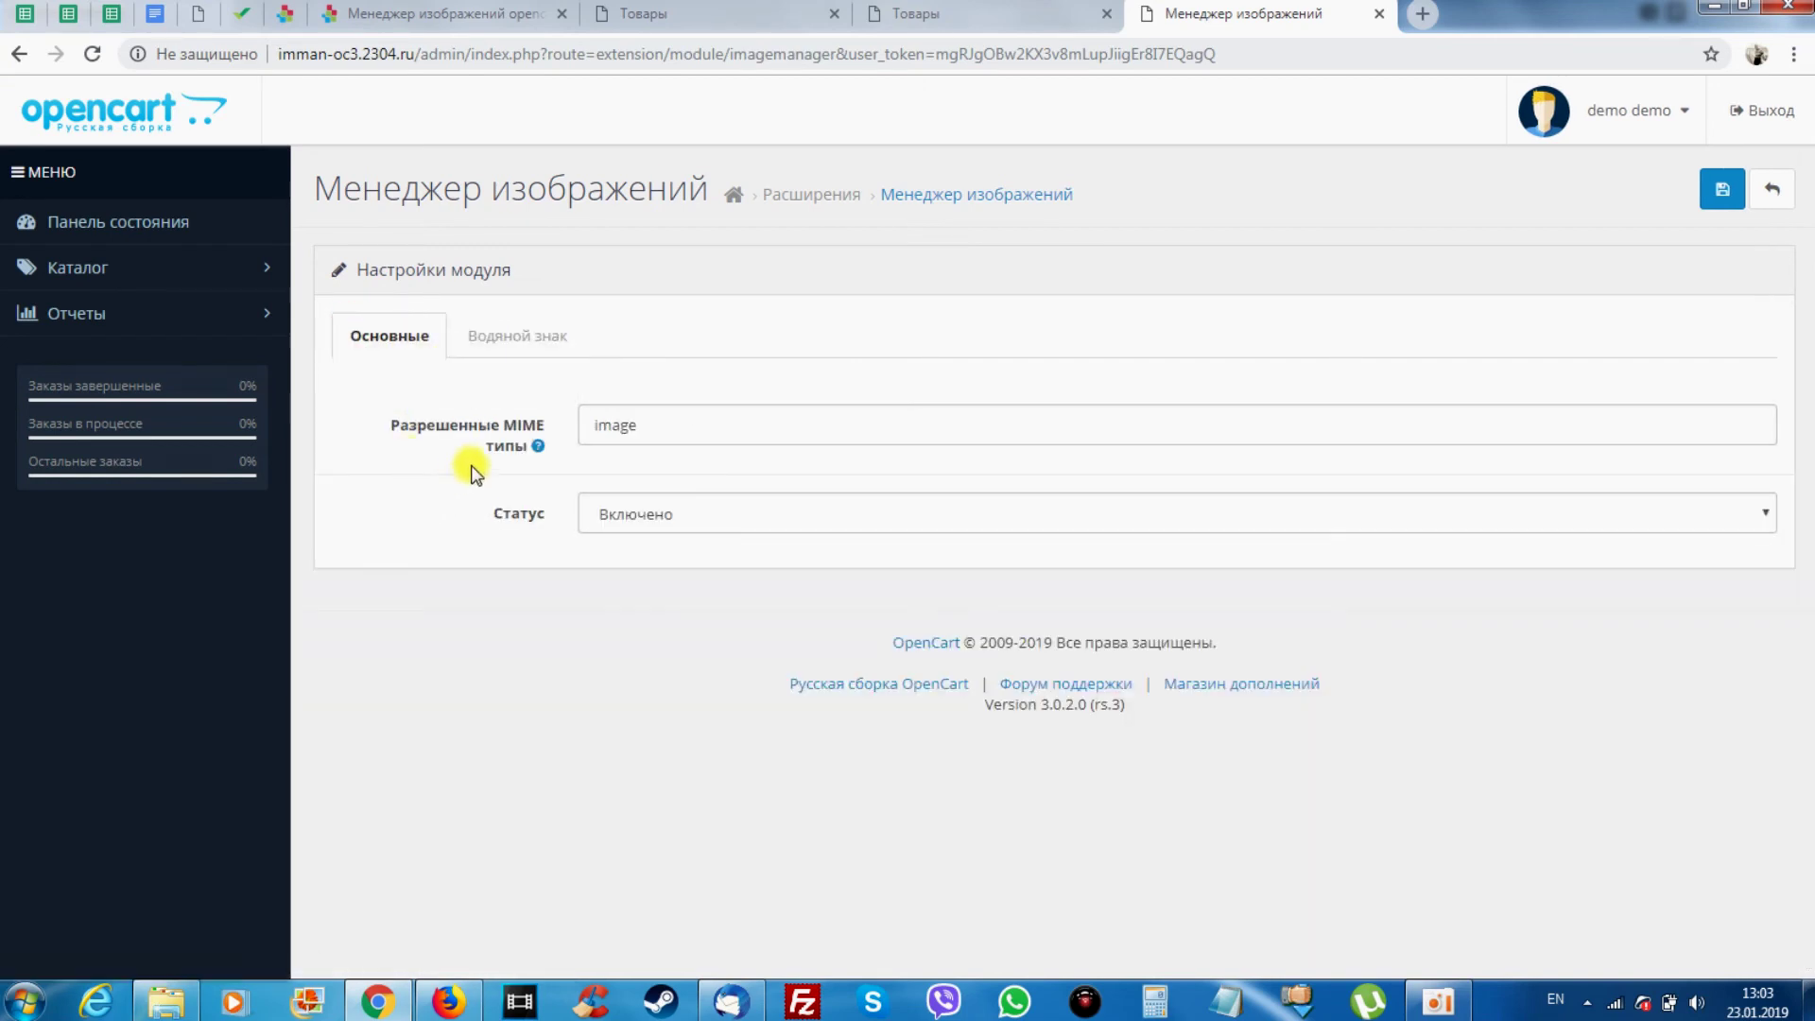
{"action": "mouse_move", "coordinate": [427, 437]}
{"action": "left_click", "coordinate": [647, 515]}
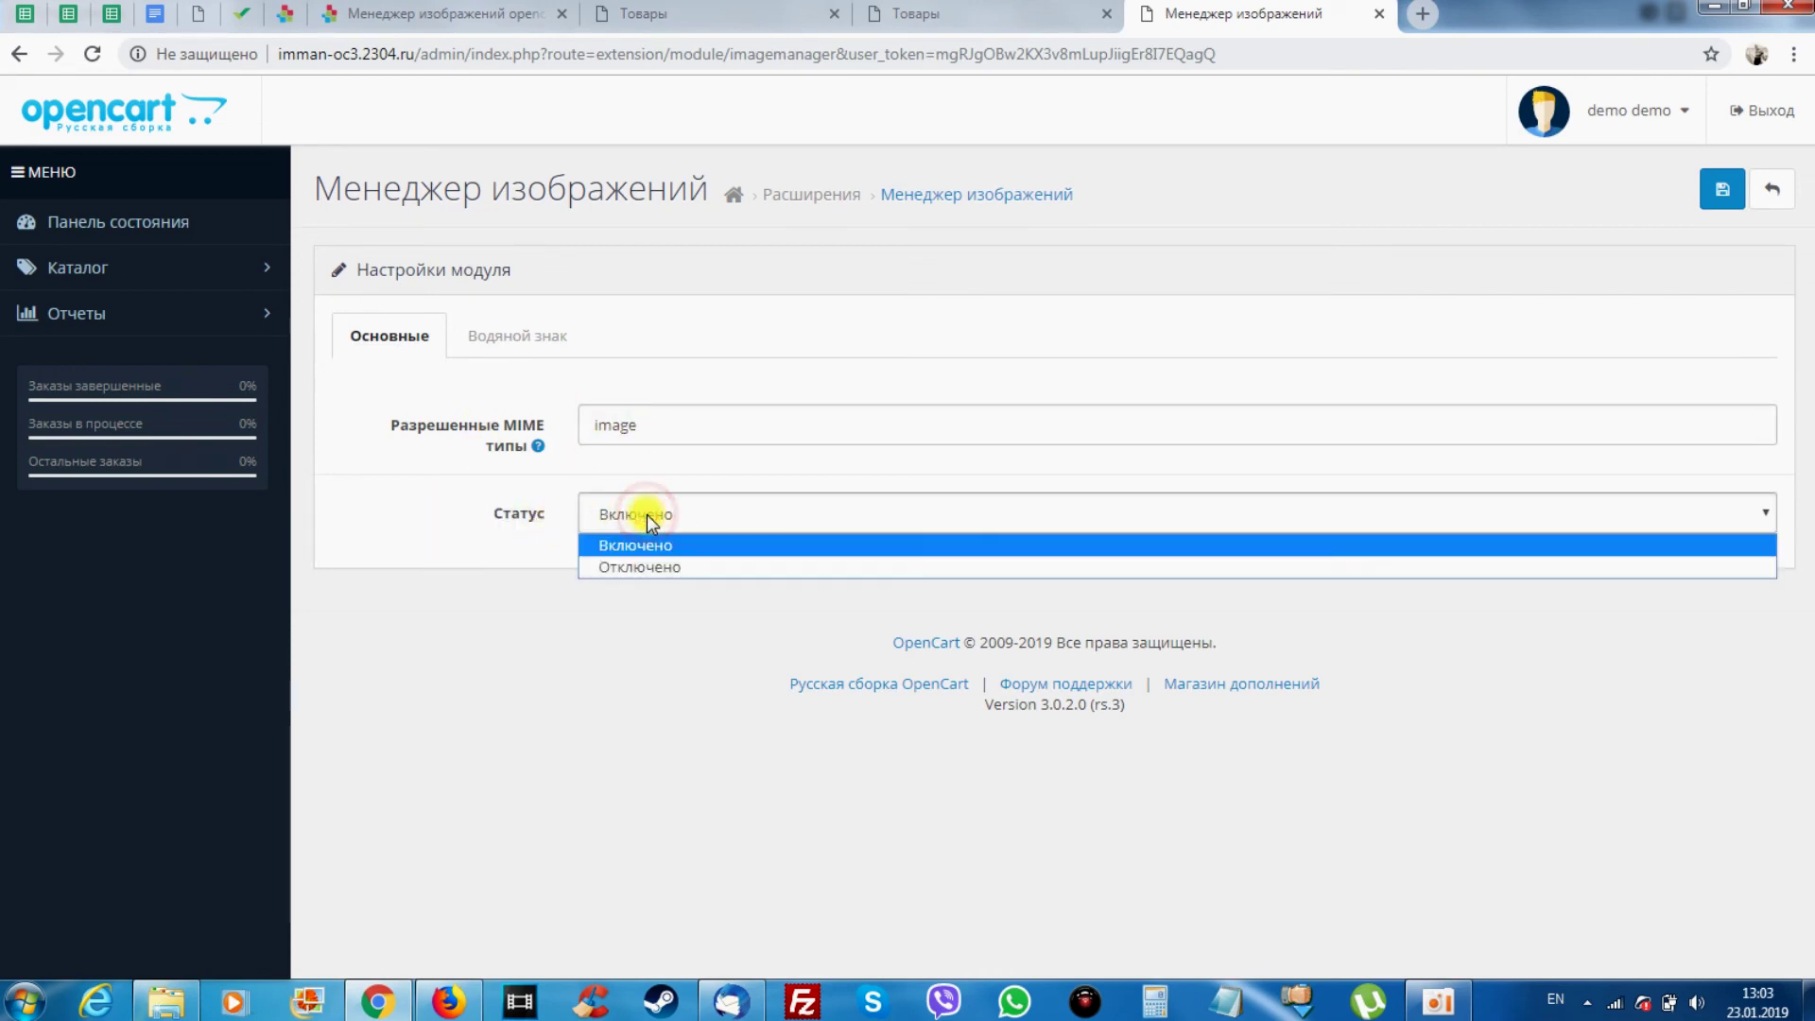
{"action": "left_click", "coordinate": [647, 514]}
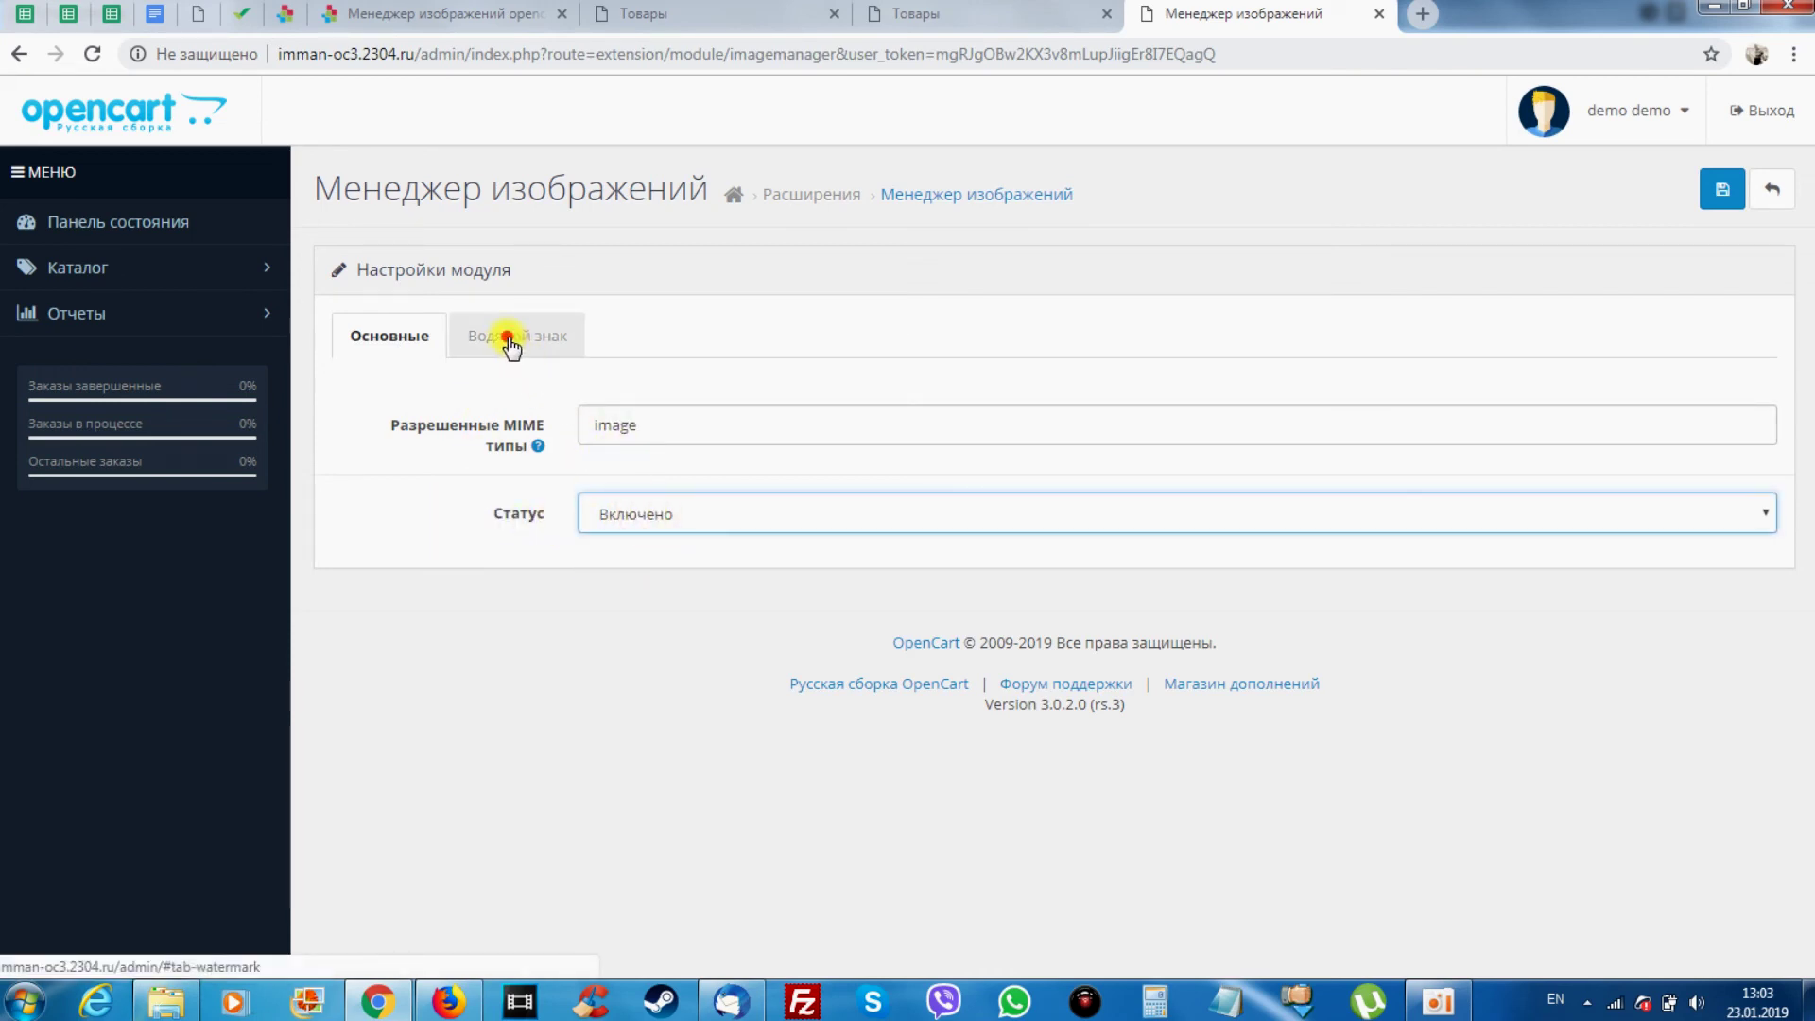
Set the watermark status to "Включено" in the module's "Водяной знак" settings
{"action": "left_click", "coordinate": [507, 336]}
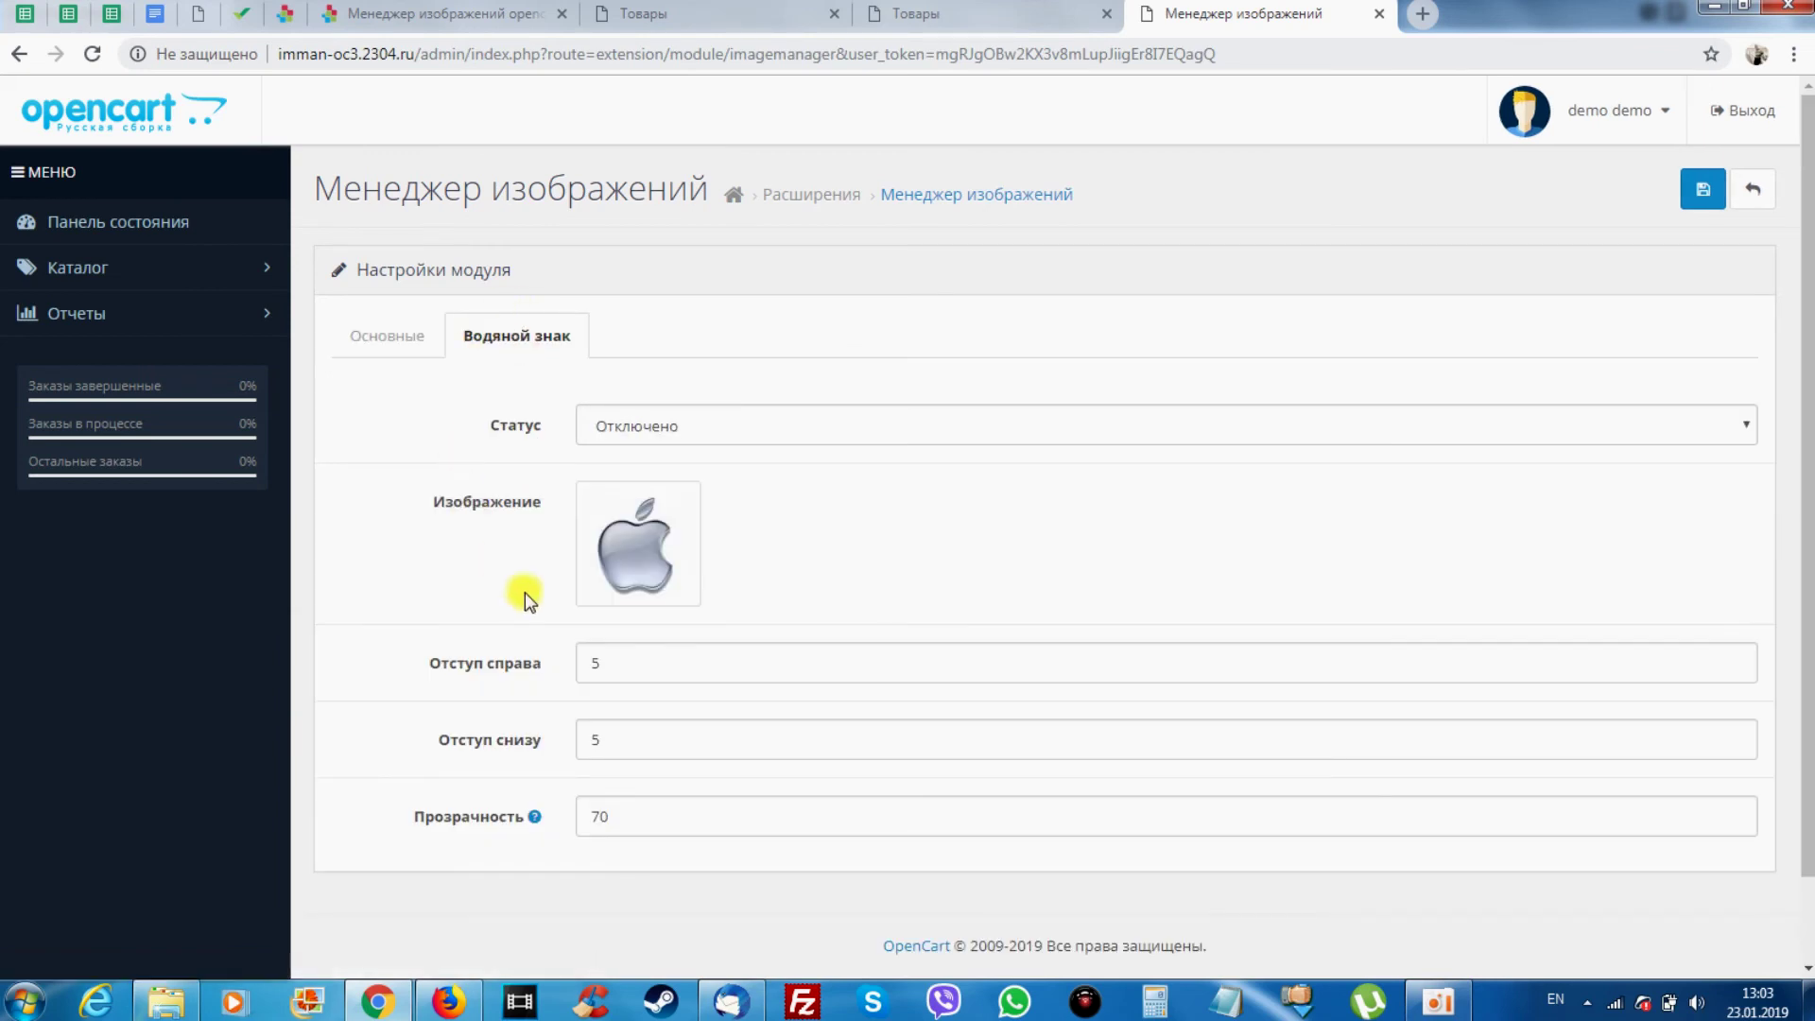
{"action": "left_click", "coordinate": [742, 435]}
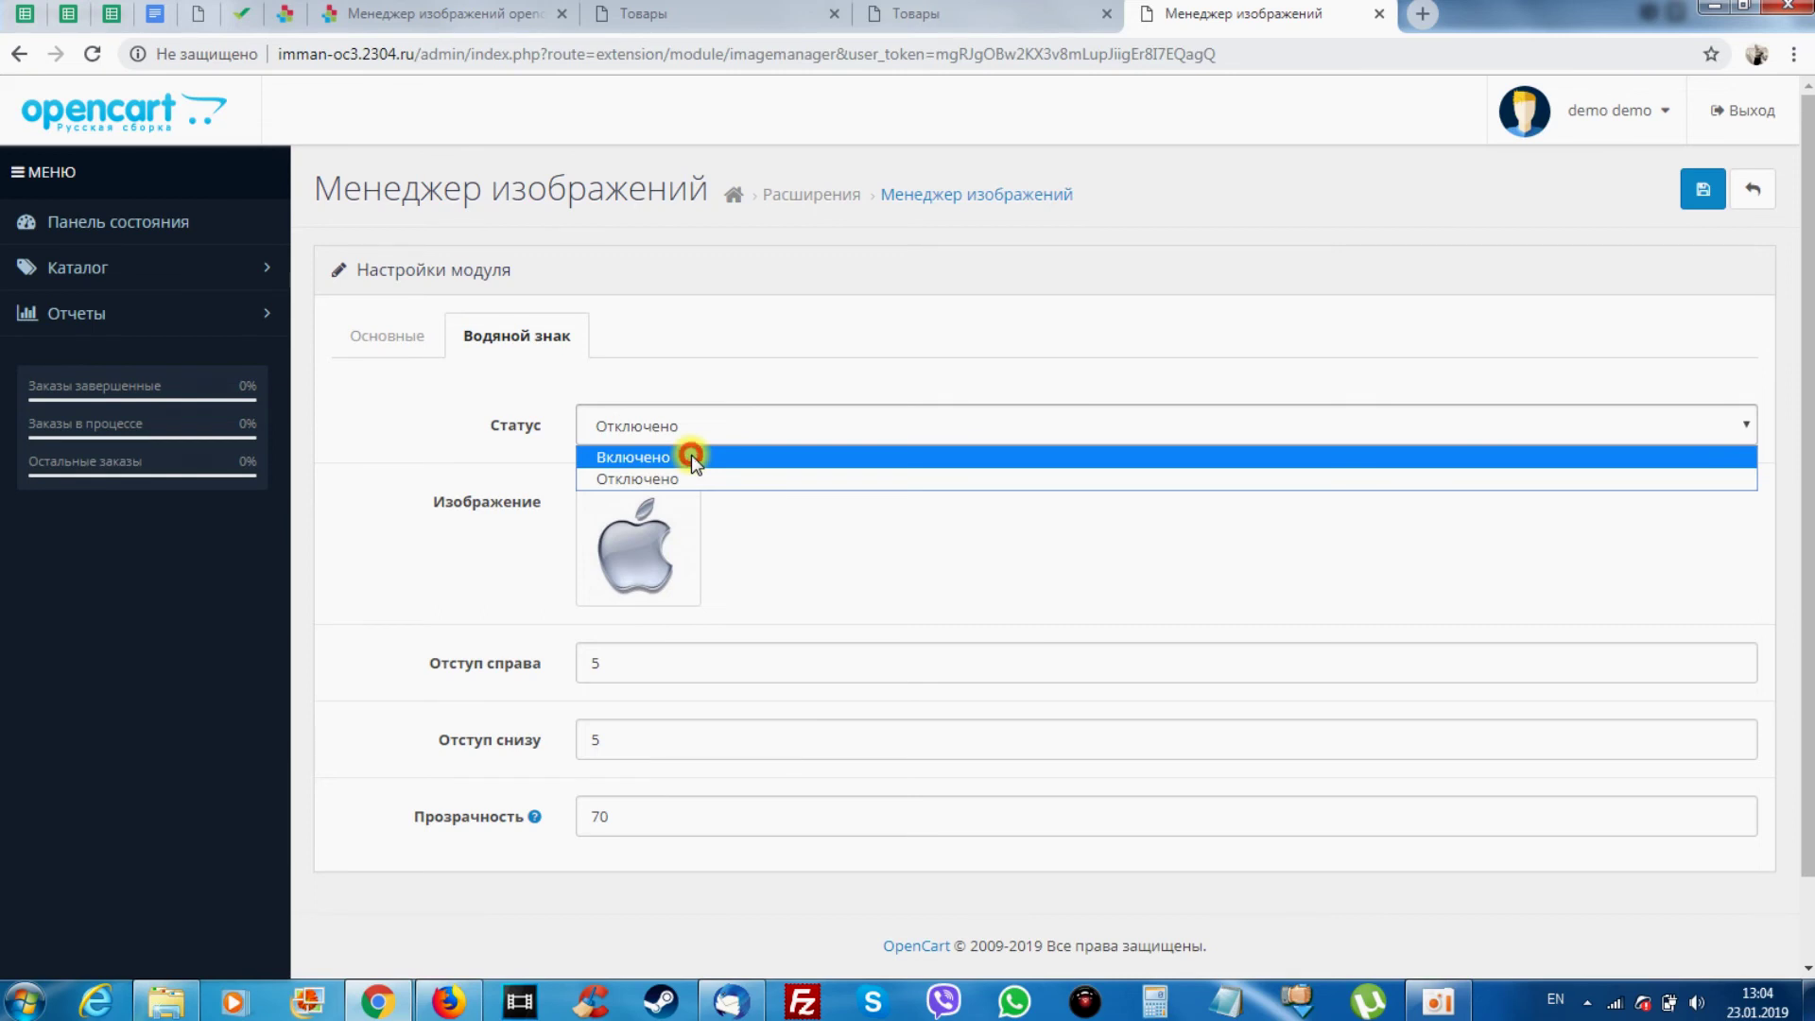
{"action": "left_click", "coordinate": [690, 456]}
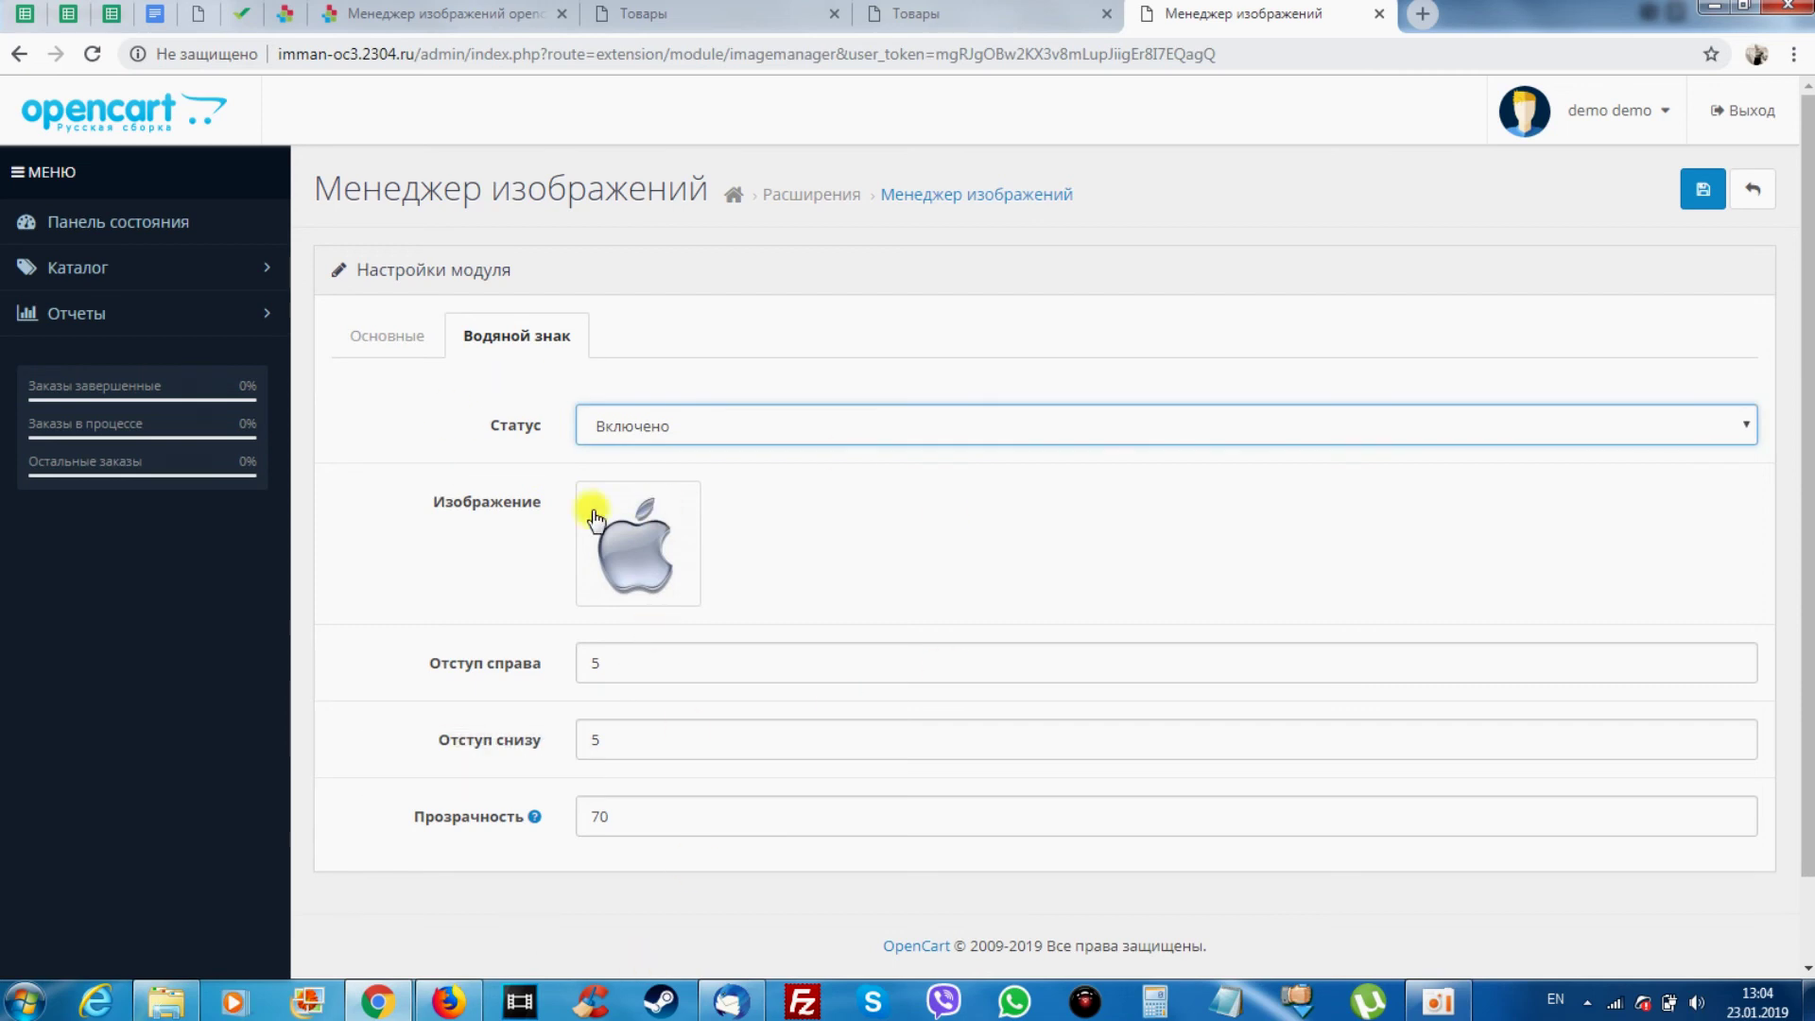
{"action": "left_click", "coordinate": [667, 427]}
{"action": "left_click", "coordinate": [461, 437]}
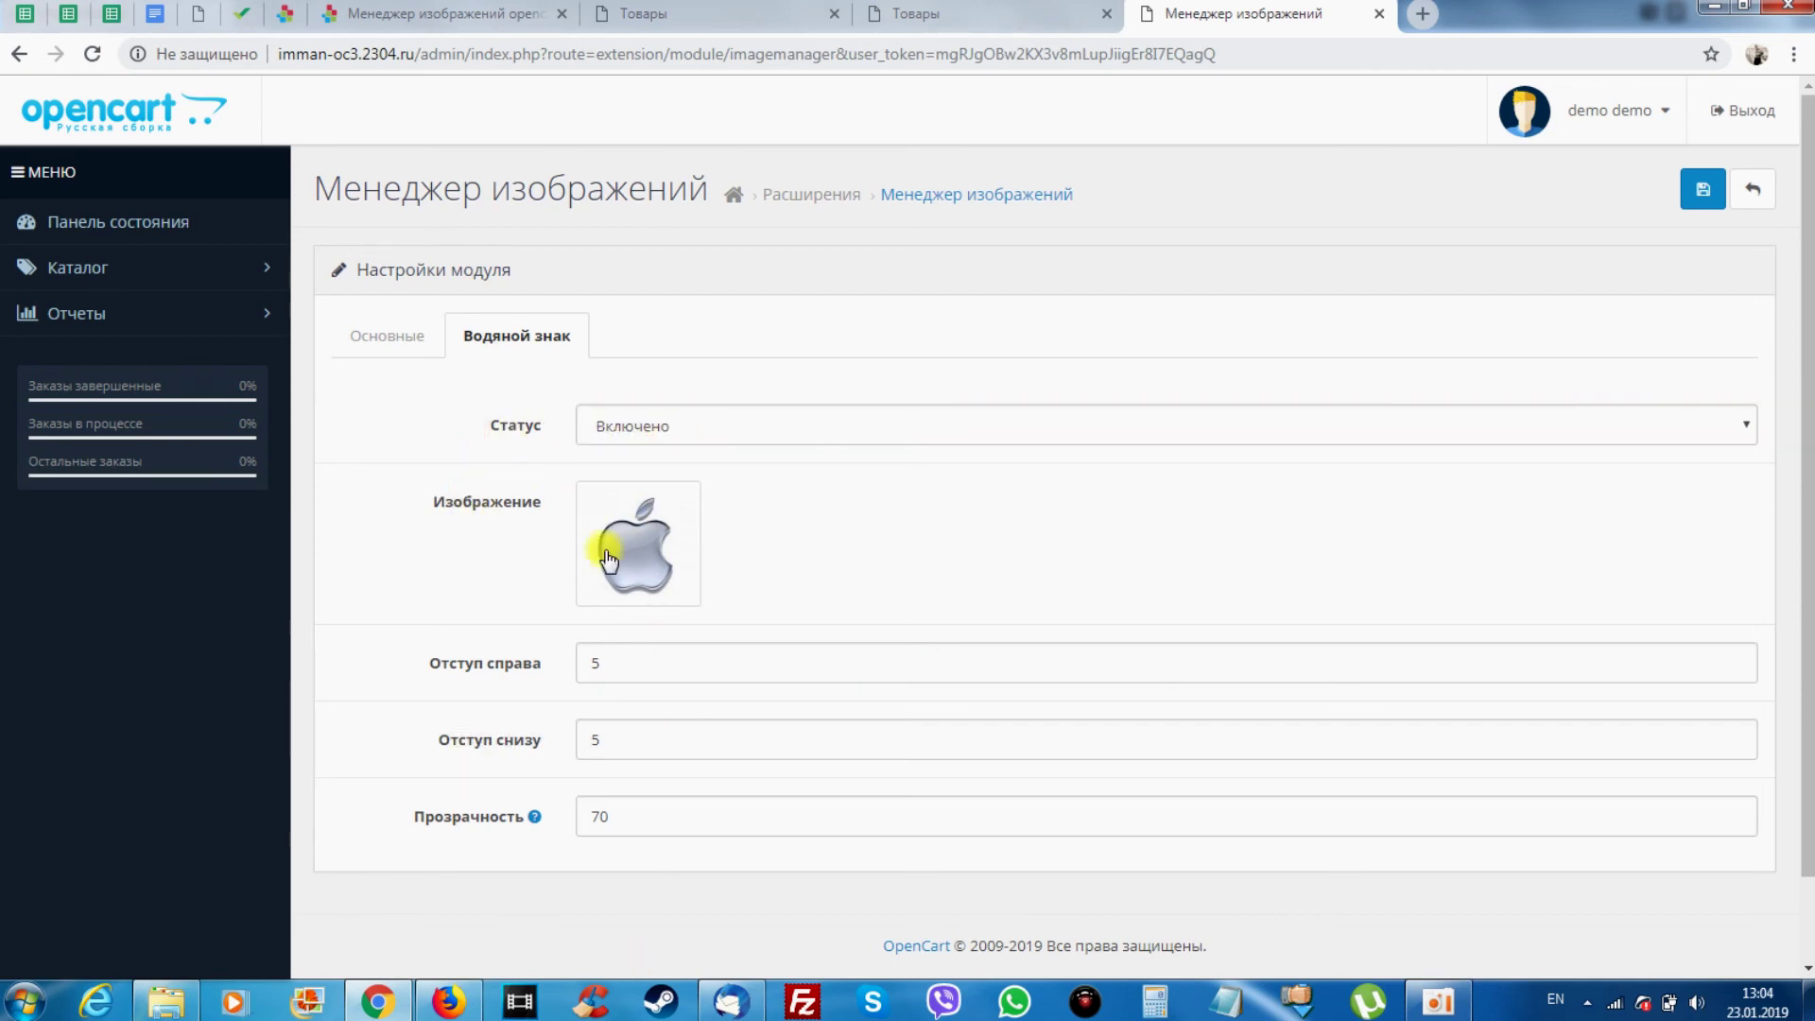
Examine the watermark's image editing options and the "Отступ справа" offset setting
{"action": "left_click", "coordinate": [651, 573]}
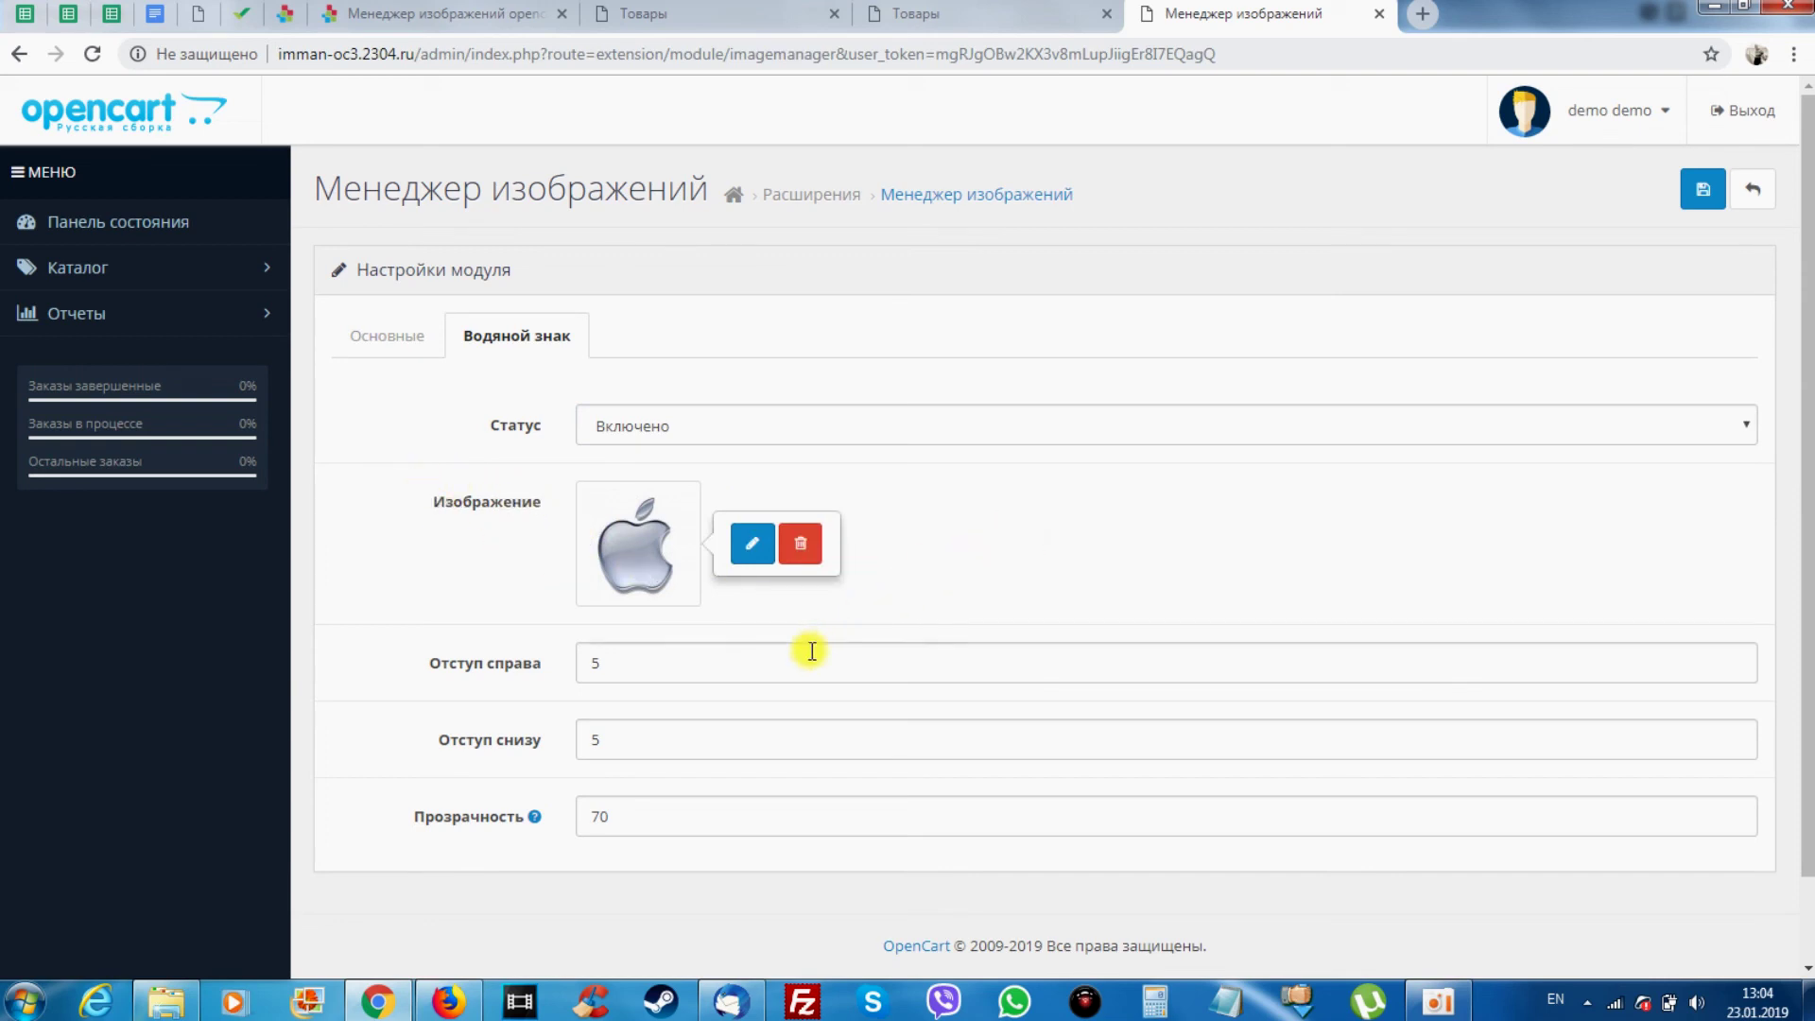
{"action": "scroll", "coordinate": [610, 624], "scroll_direction": "down", "scroll_amount": 1}
{"action": "double_click", "coordinate": [620, 570]}
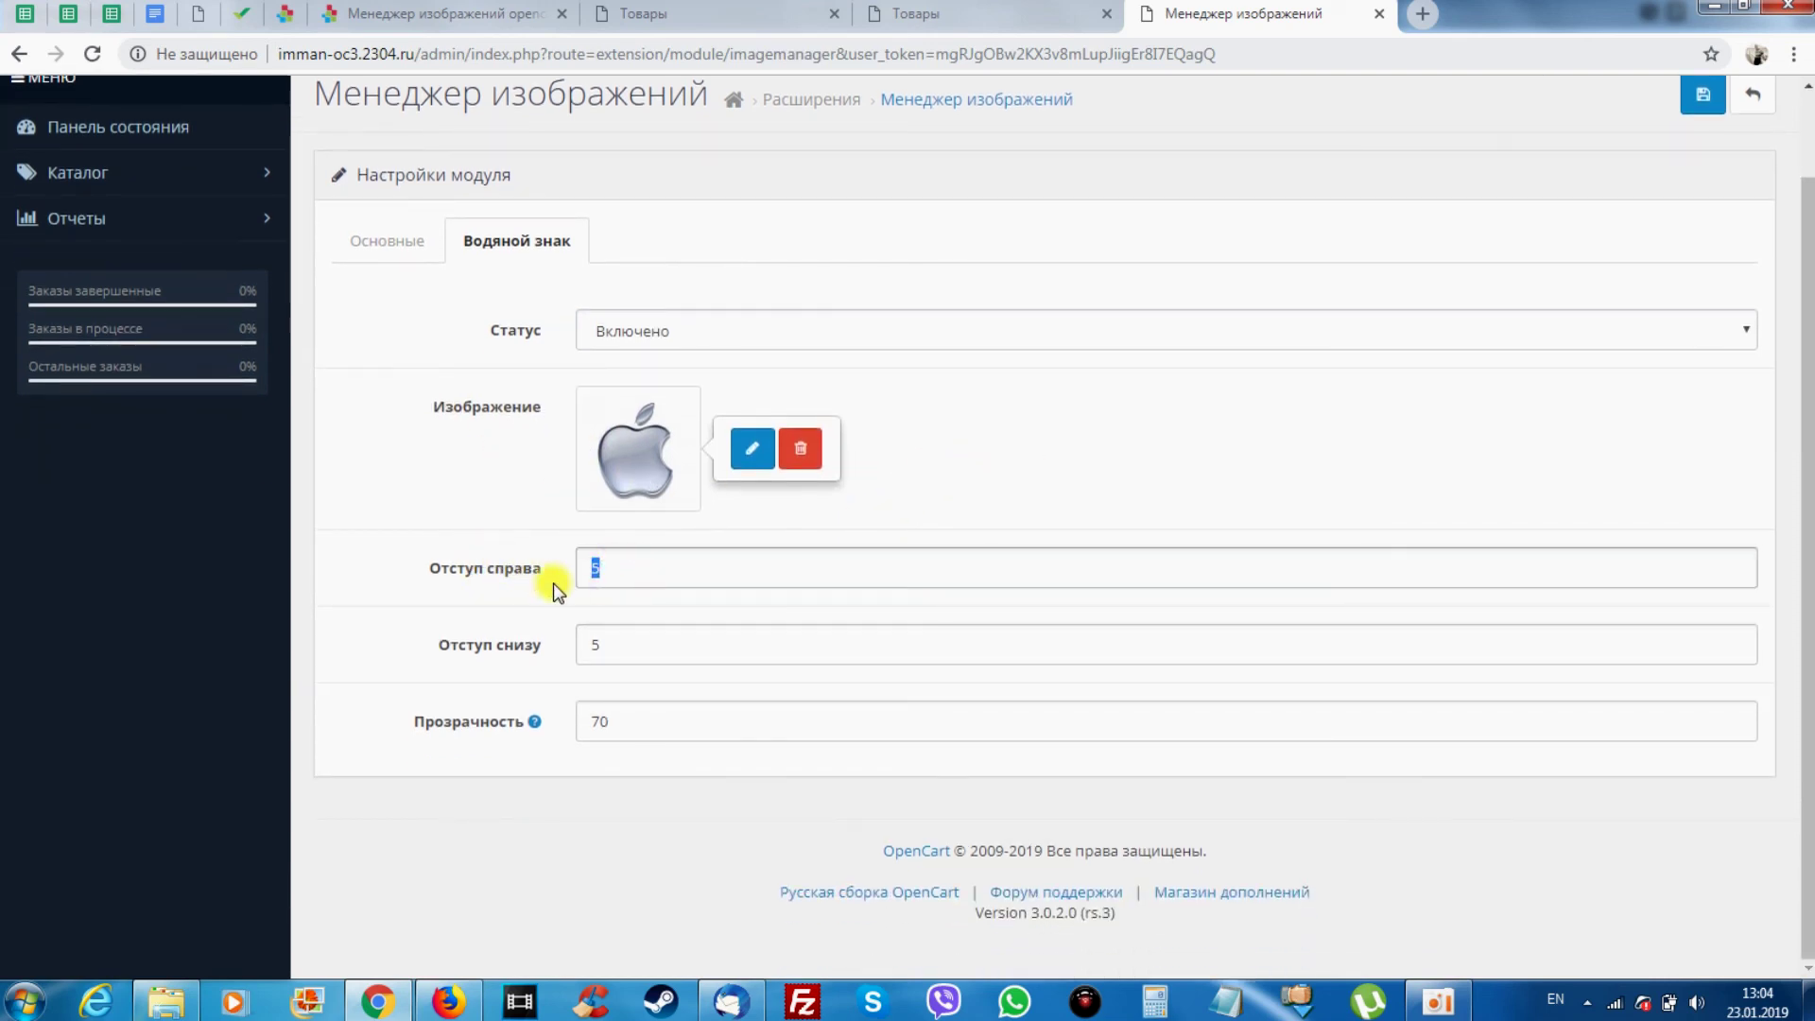
{"action": "left_click", "coordinate": [629, 569]}
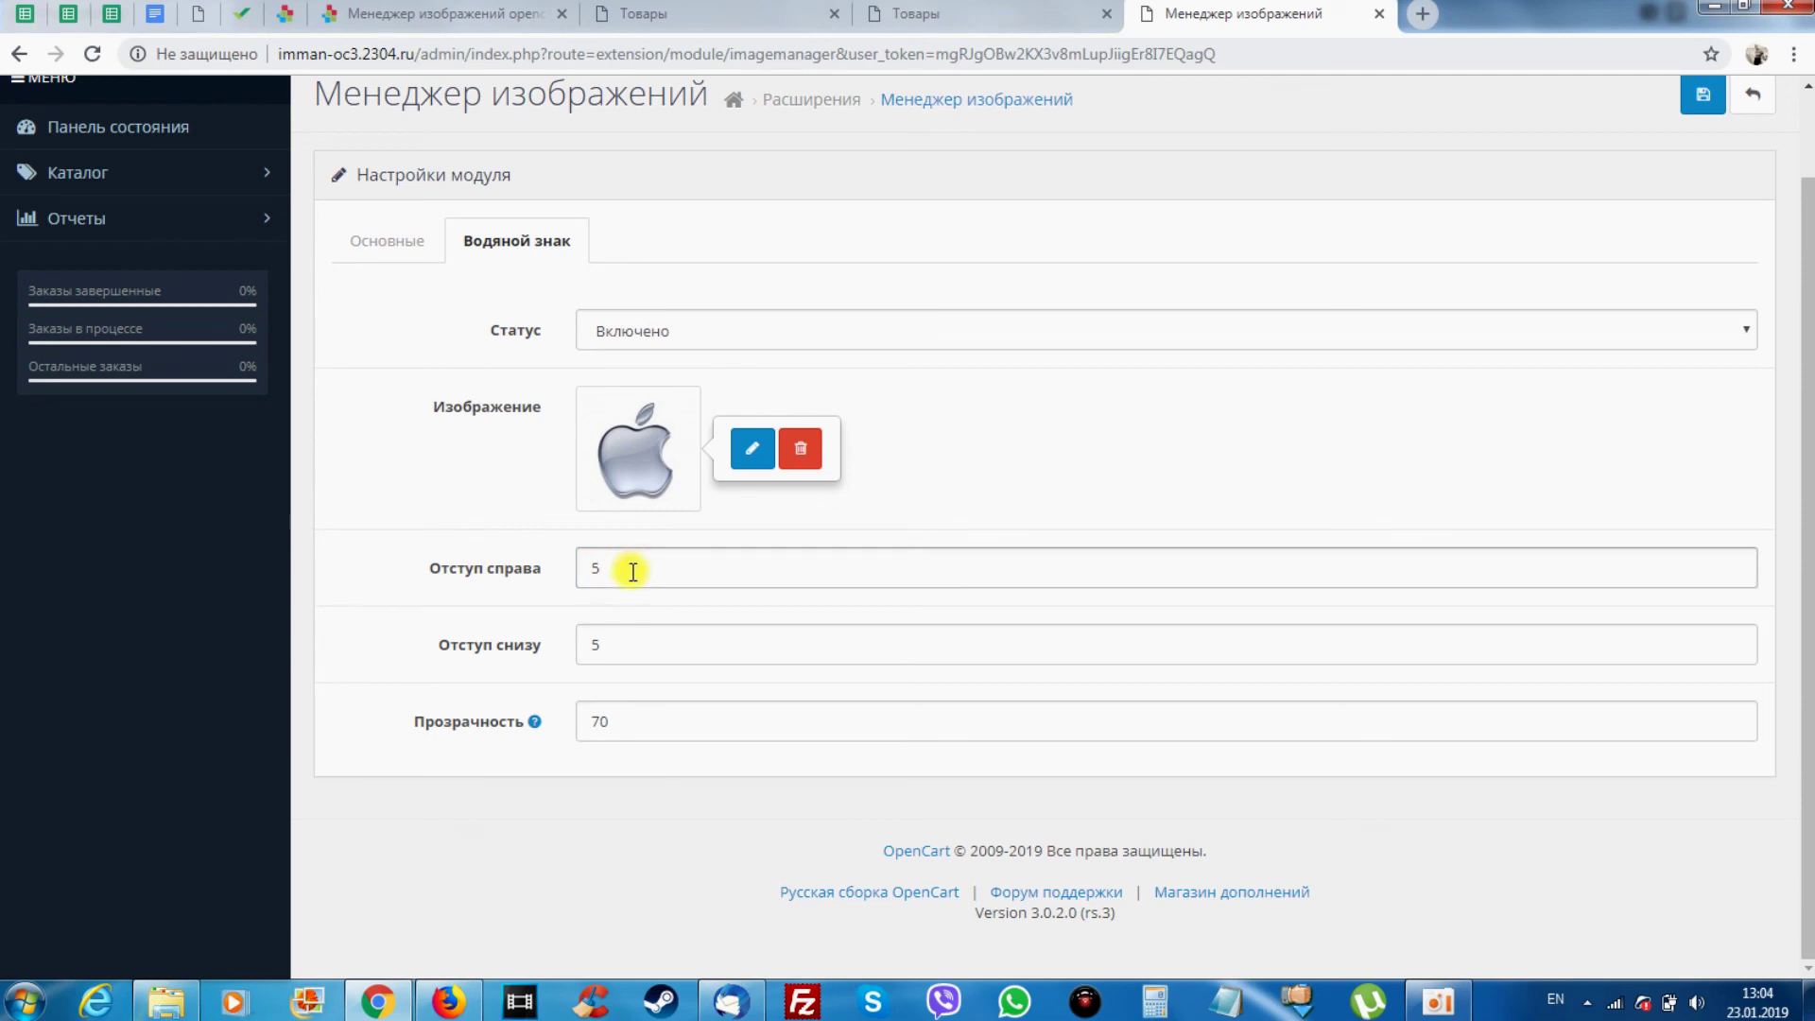
Examine the watermark's "Отступ справа" and "Отступ снизу" offset settings
{"action": "left_click_drag", "start_coordinate": [616, 567], "coordinate": [531, 567]}
{"action": "left_click_drag", "start_coordinate": [623, 649], "coordinate": [546, 647]}
{"action": "left_click_drag", "start_coordinate": [610, 567], "coordinate": [526, 568]}
{"action": "left_click", "coordinate": [631, 568]}
{"action": "left_click_drag", "start_coordinate": [648, 648], "coordinate": [519, 640]}
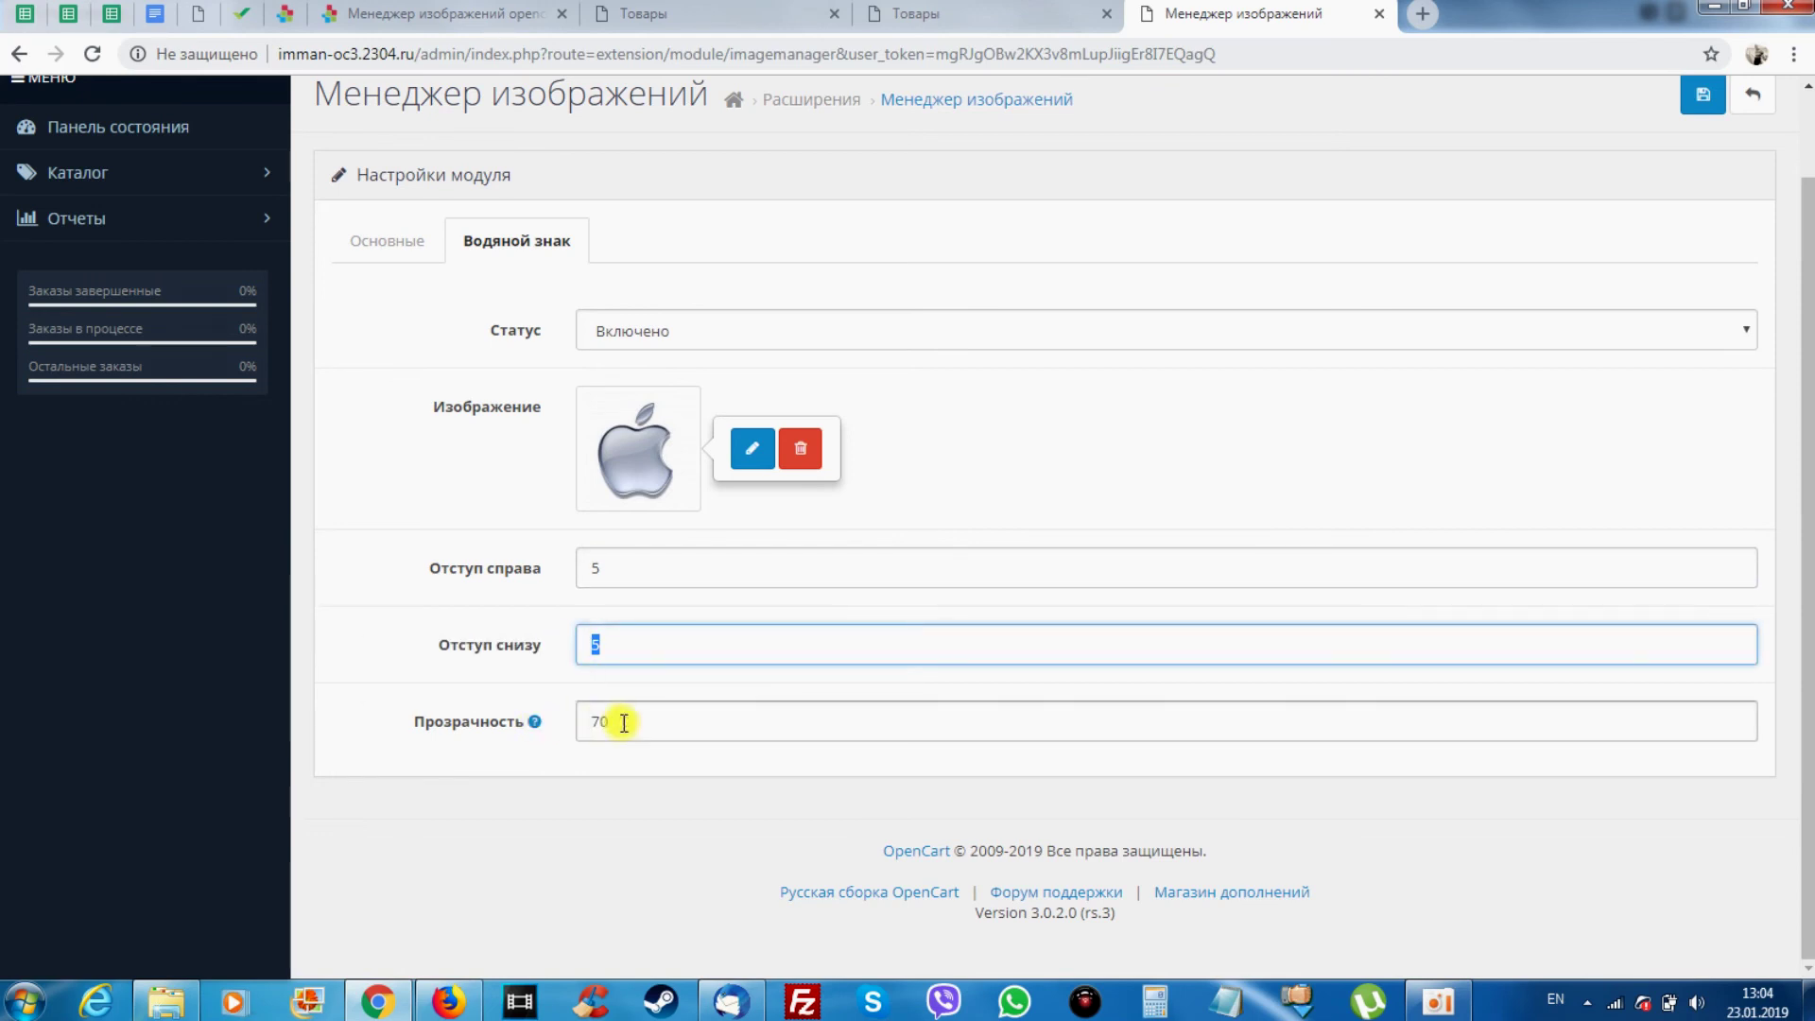
Examine the watermark's "Прозрачность" setting and the option for saving the module settings
{"action": "left_click_drag", "start_coordinate": [624, 723], "coordinate": [534, 718]}
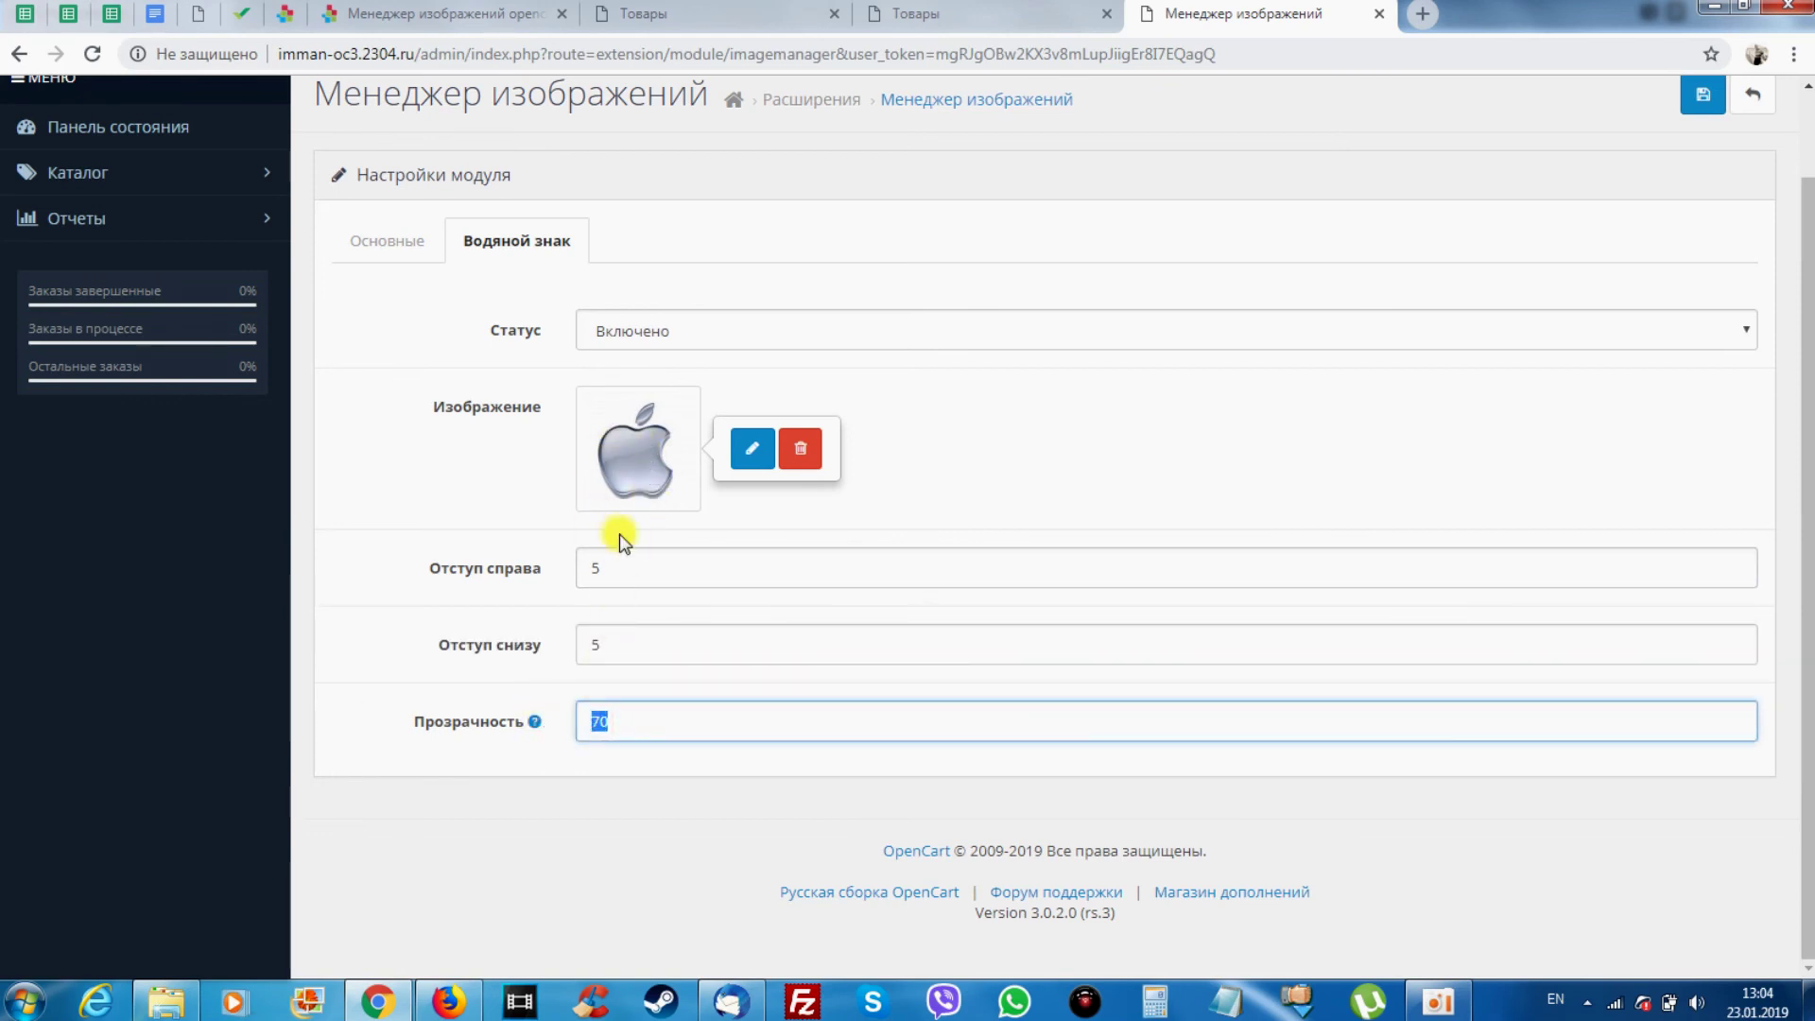
{"action": "left_click", "coordinate": [634, 725]}
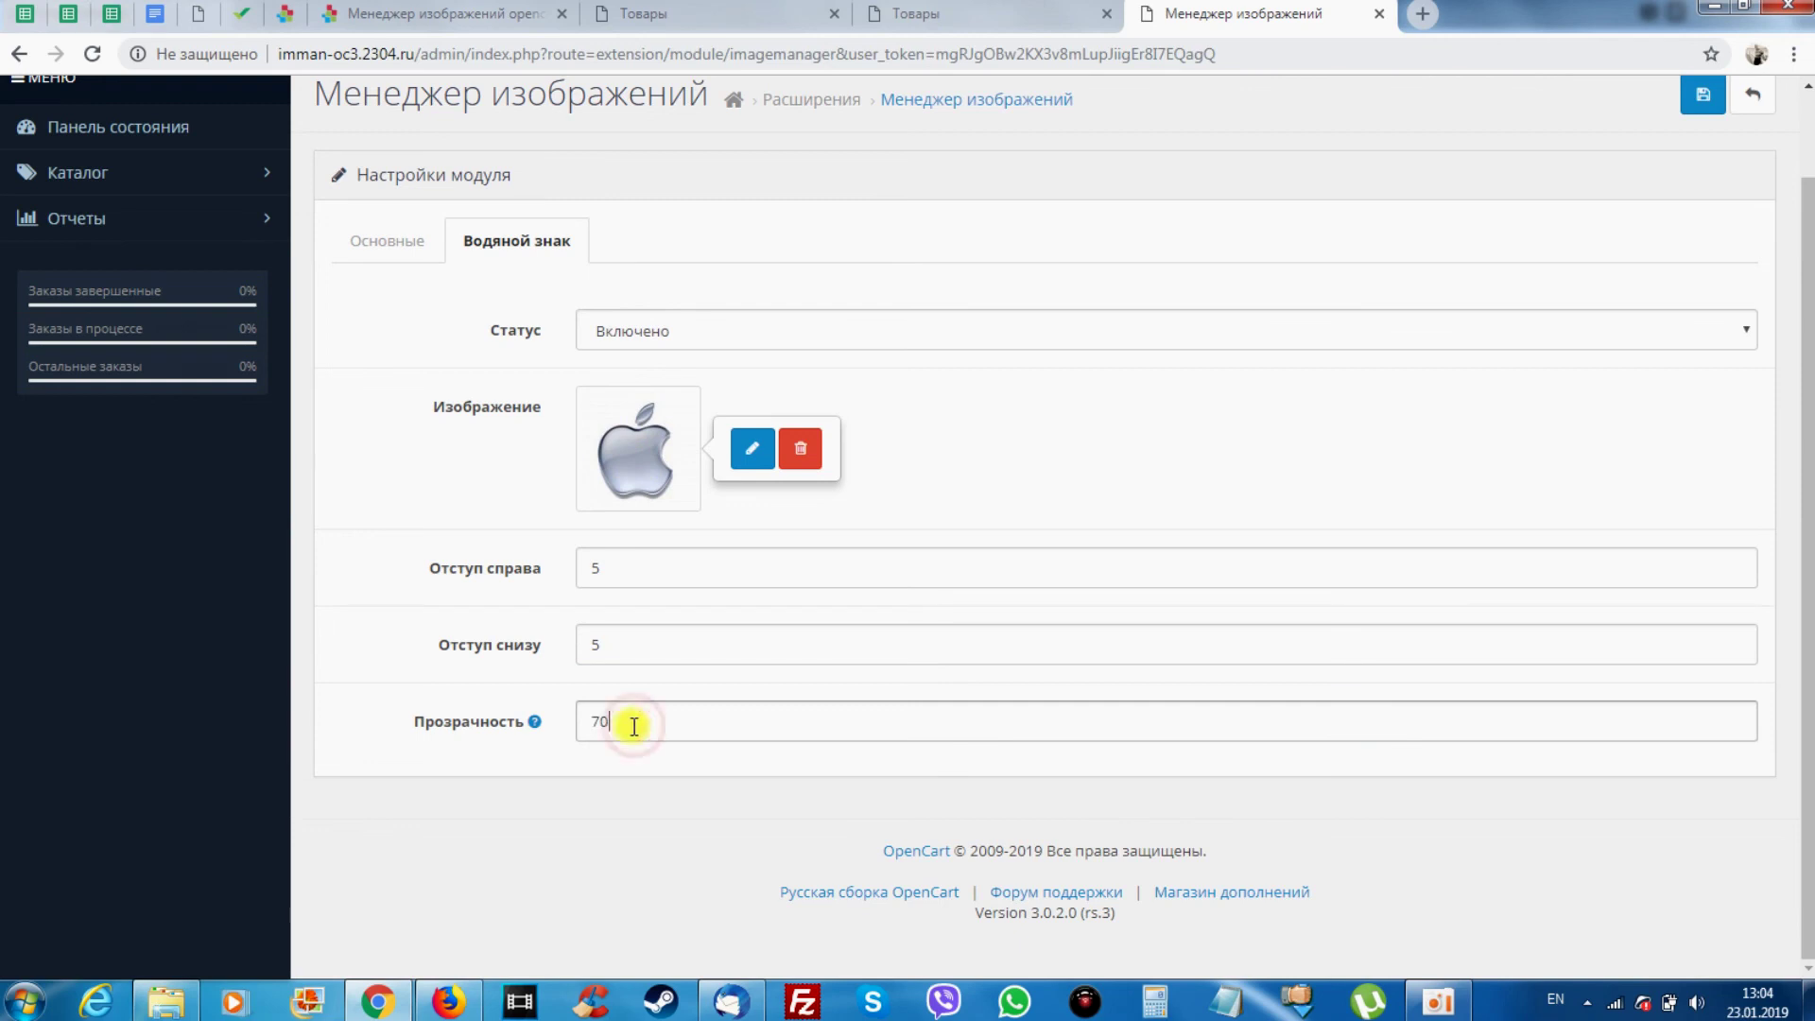
{"action": "left_click_drag", "start_coordinate": [662, 722], "coordinate": [567, 722]}
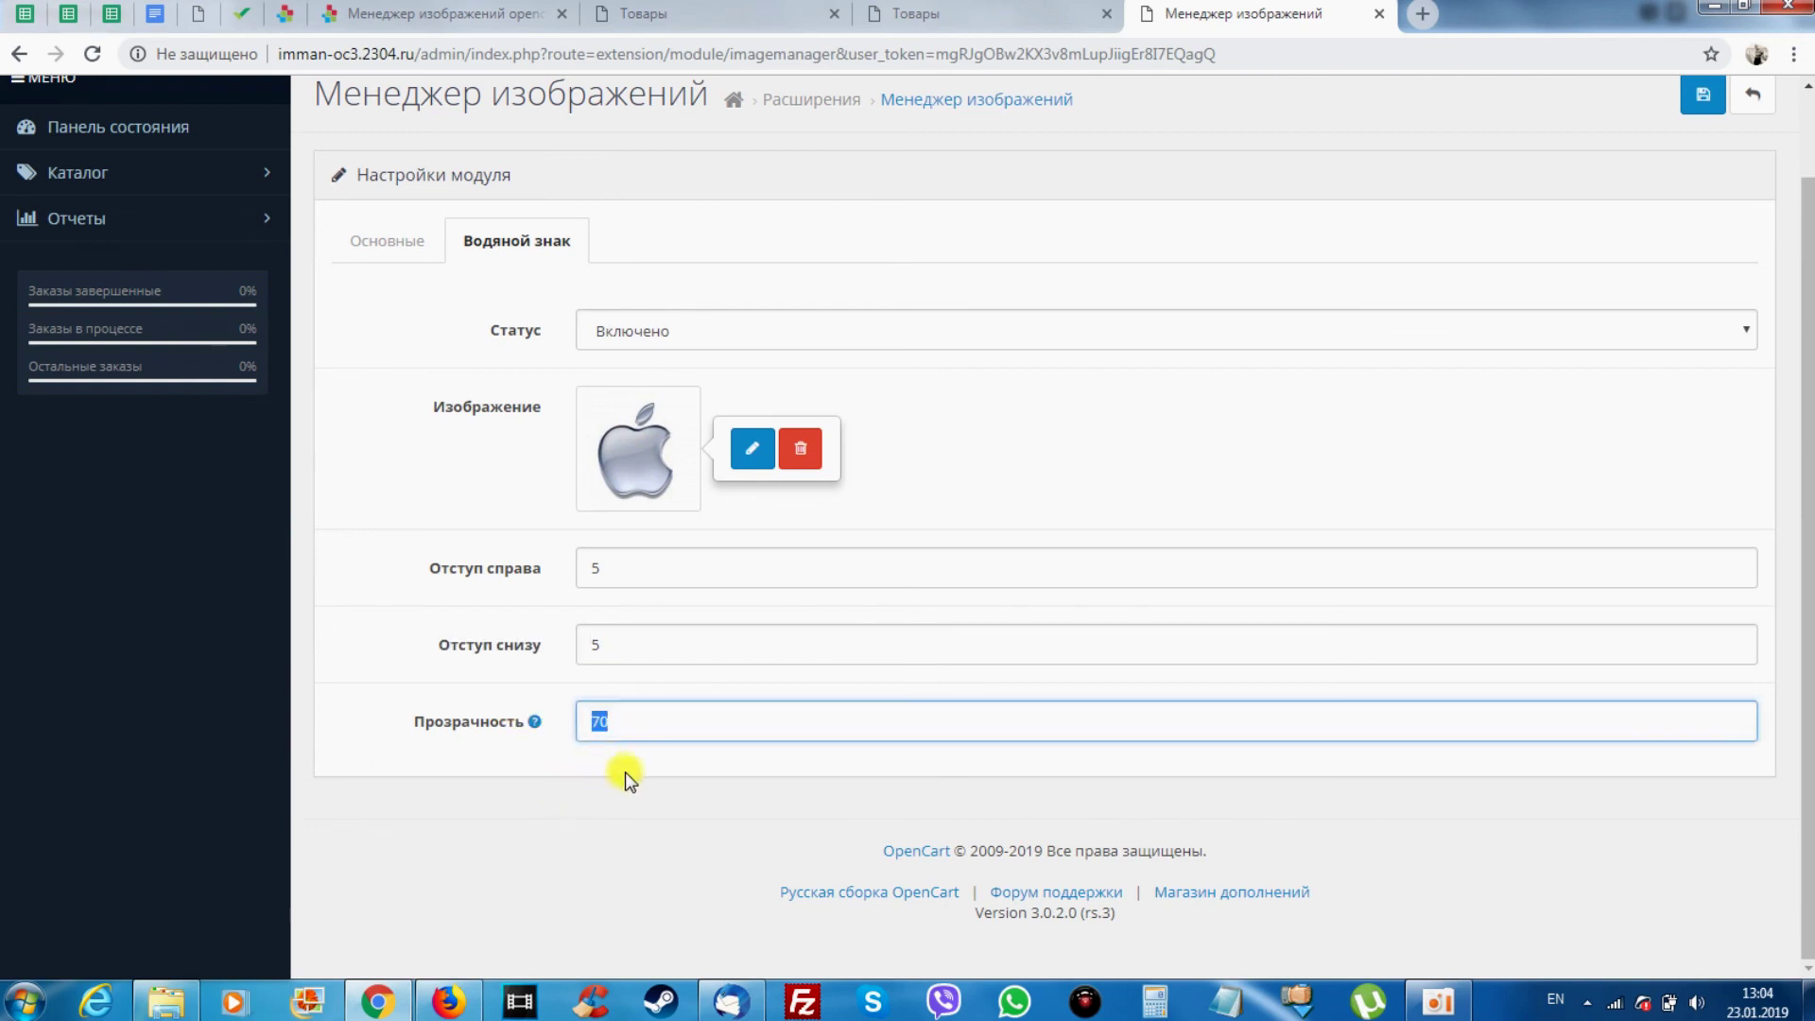
{"action": "left_click", "coordinate": [619, 720]}
{"action": "left_click_drag", "start_coordinate": [641, 718], "coordinate": [675, 734]}
{"action": "scroll", "coordinate": [742, 717], "scroll_direction": "up", "scroll_amount": 1}
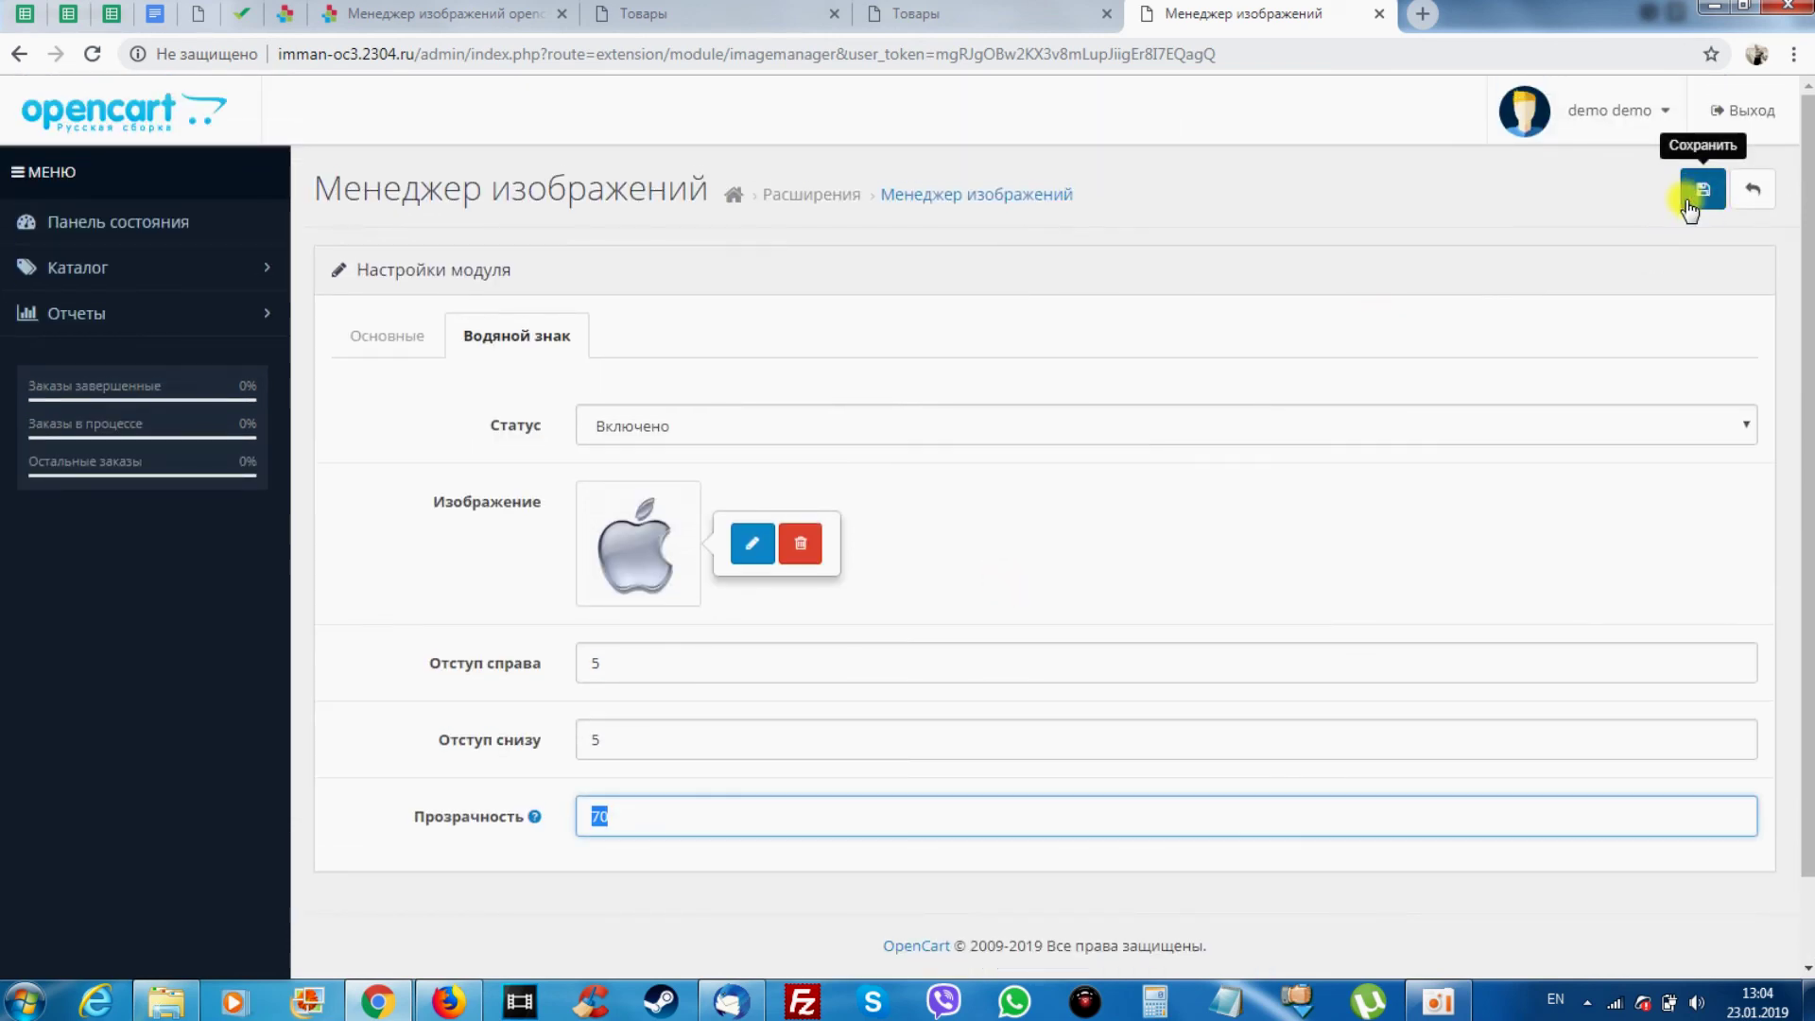
Switch to the product's "Изображения" page and open the image manager from the first additional image
{"action": "left_click", "coordinate": [974, 15]}
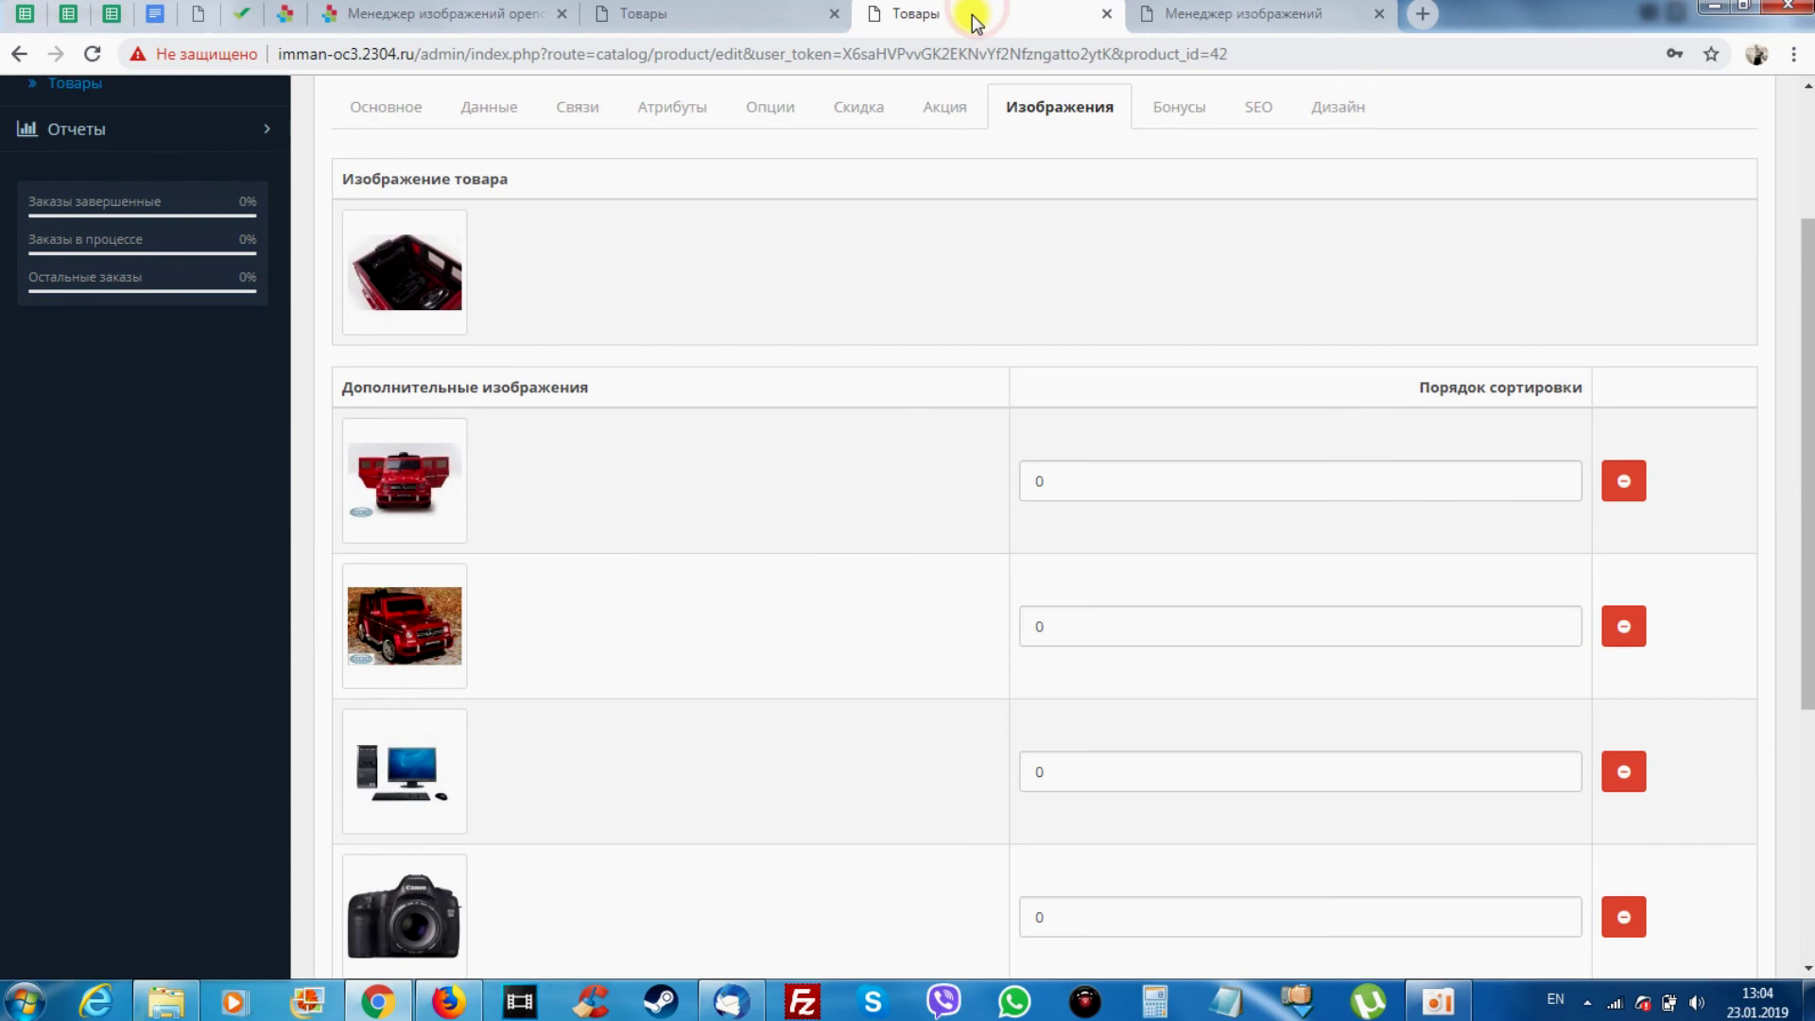
{"action": "left_click", "coordinate": [406, 501]}
{"action": "left_click", "coordinate": [519, 478]}
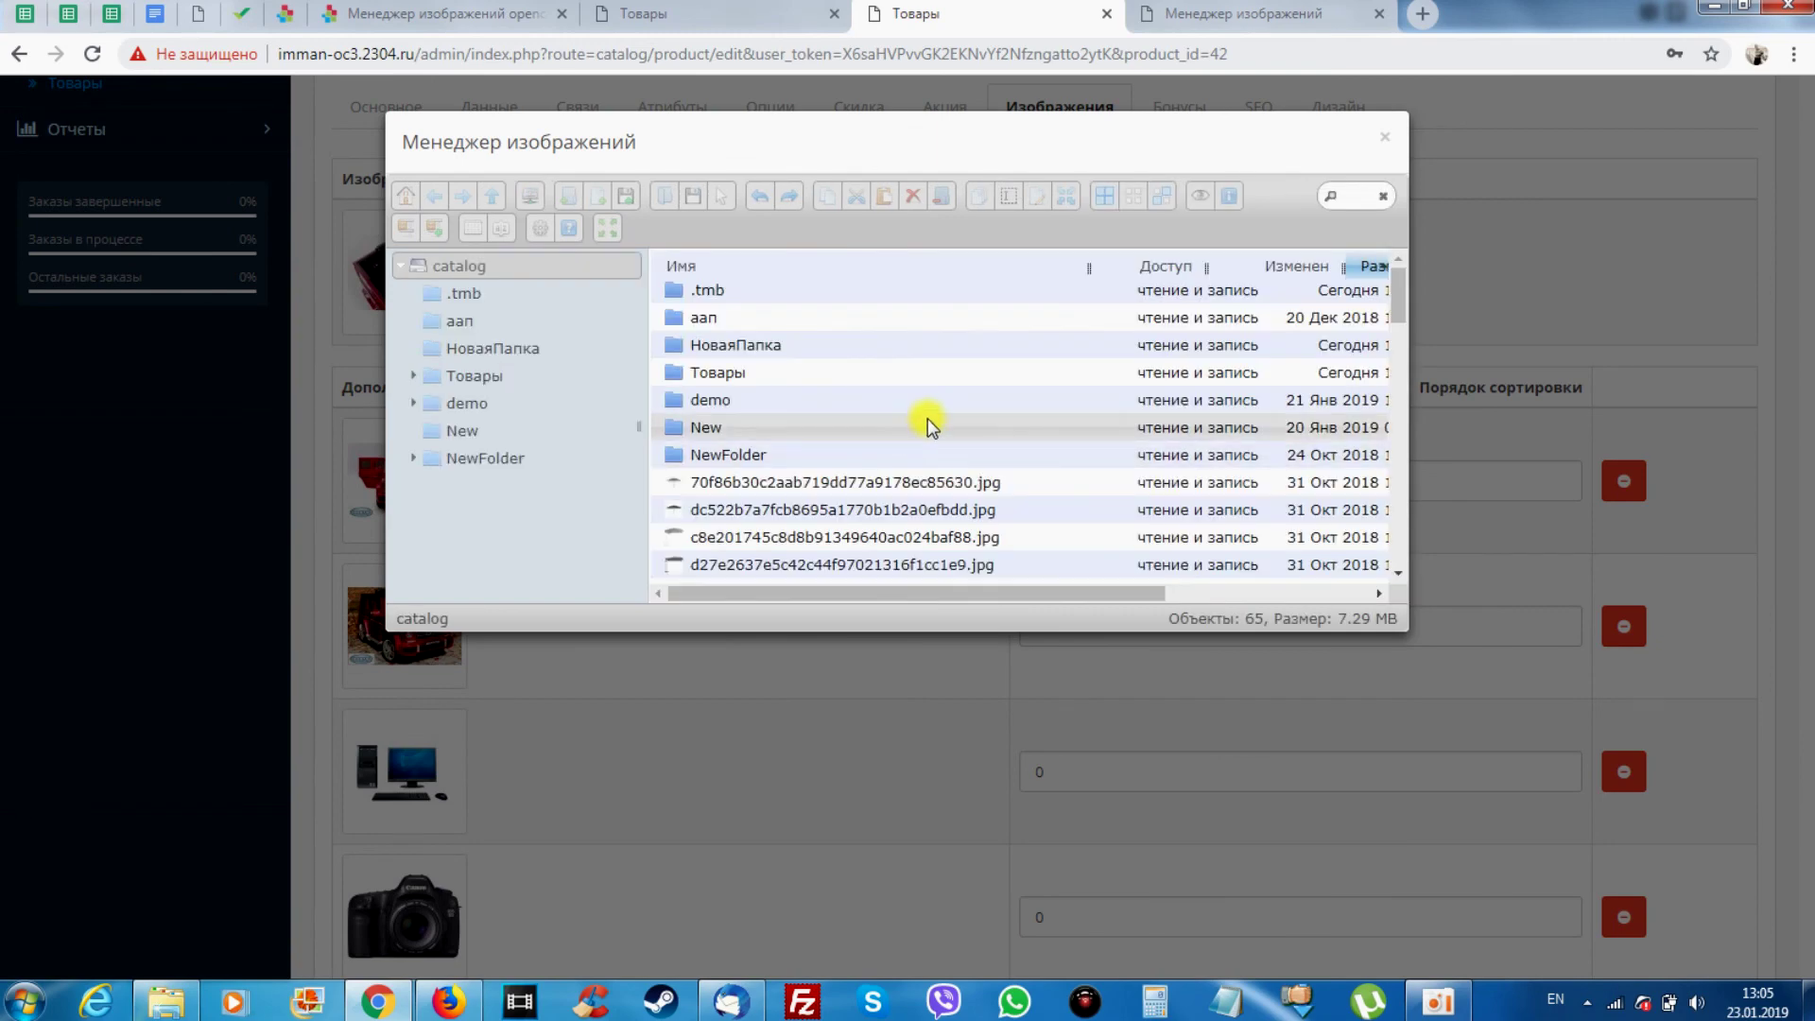
Display the catalog files as icons in the image manager and select 81b7f480-1.jpeg
{"action": "left_click", "coordinate": [819, 484]}
{"action": "scroll", "coordinate": [837, 490], "scroll_direction": "down", "scroll_amount": 5}
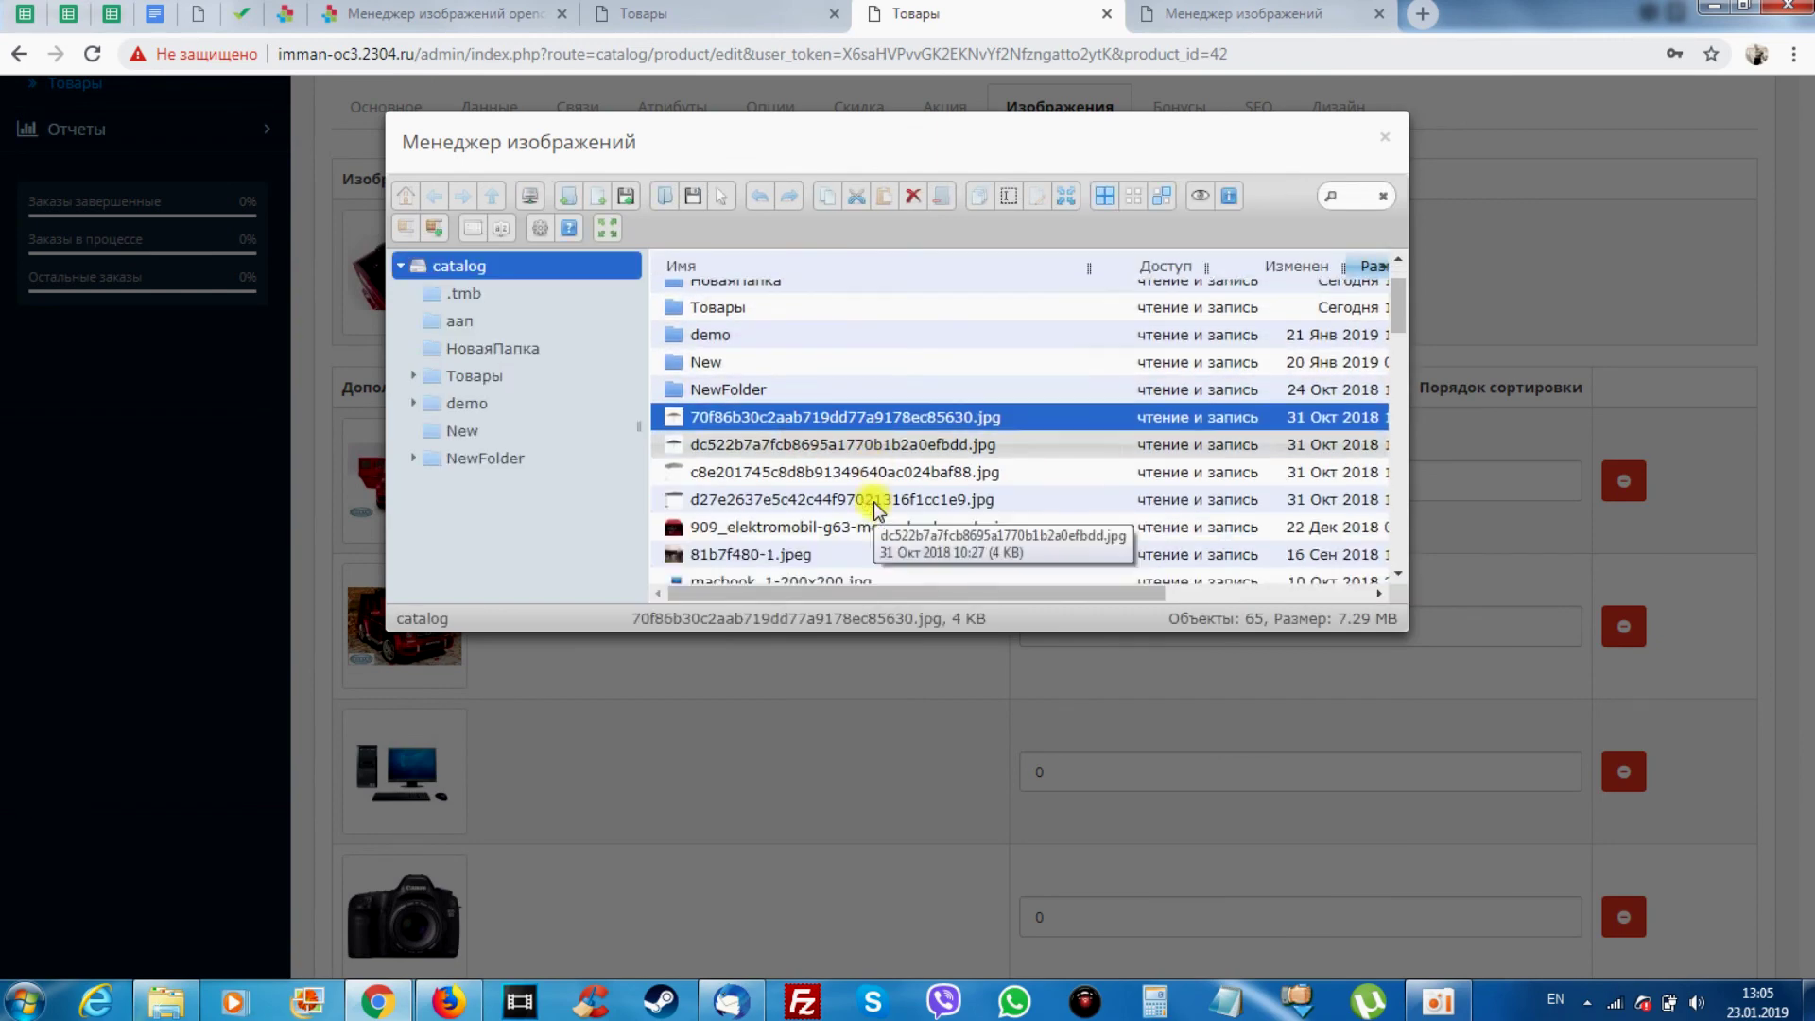
{"action": "left_click", "coordinate": [469, 232]}
{"action": "left_click", "coordinate": [1050, 492]}
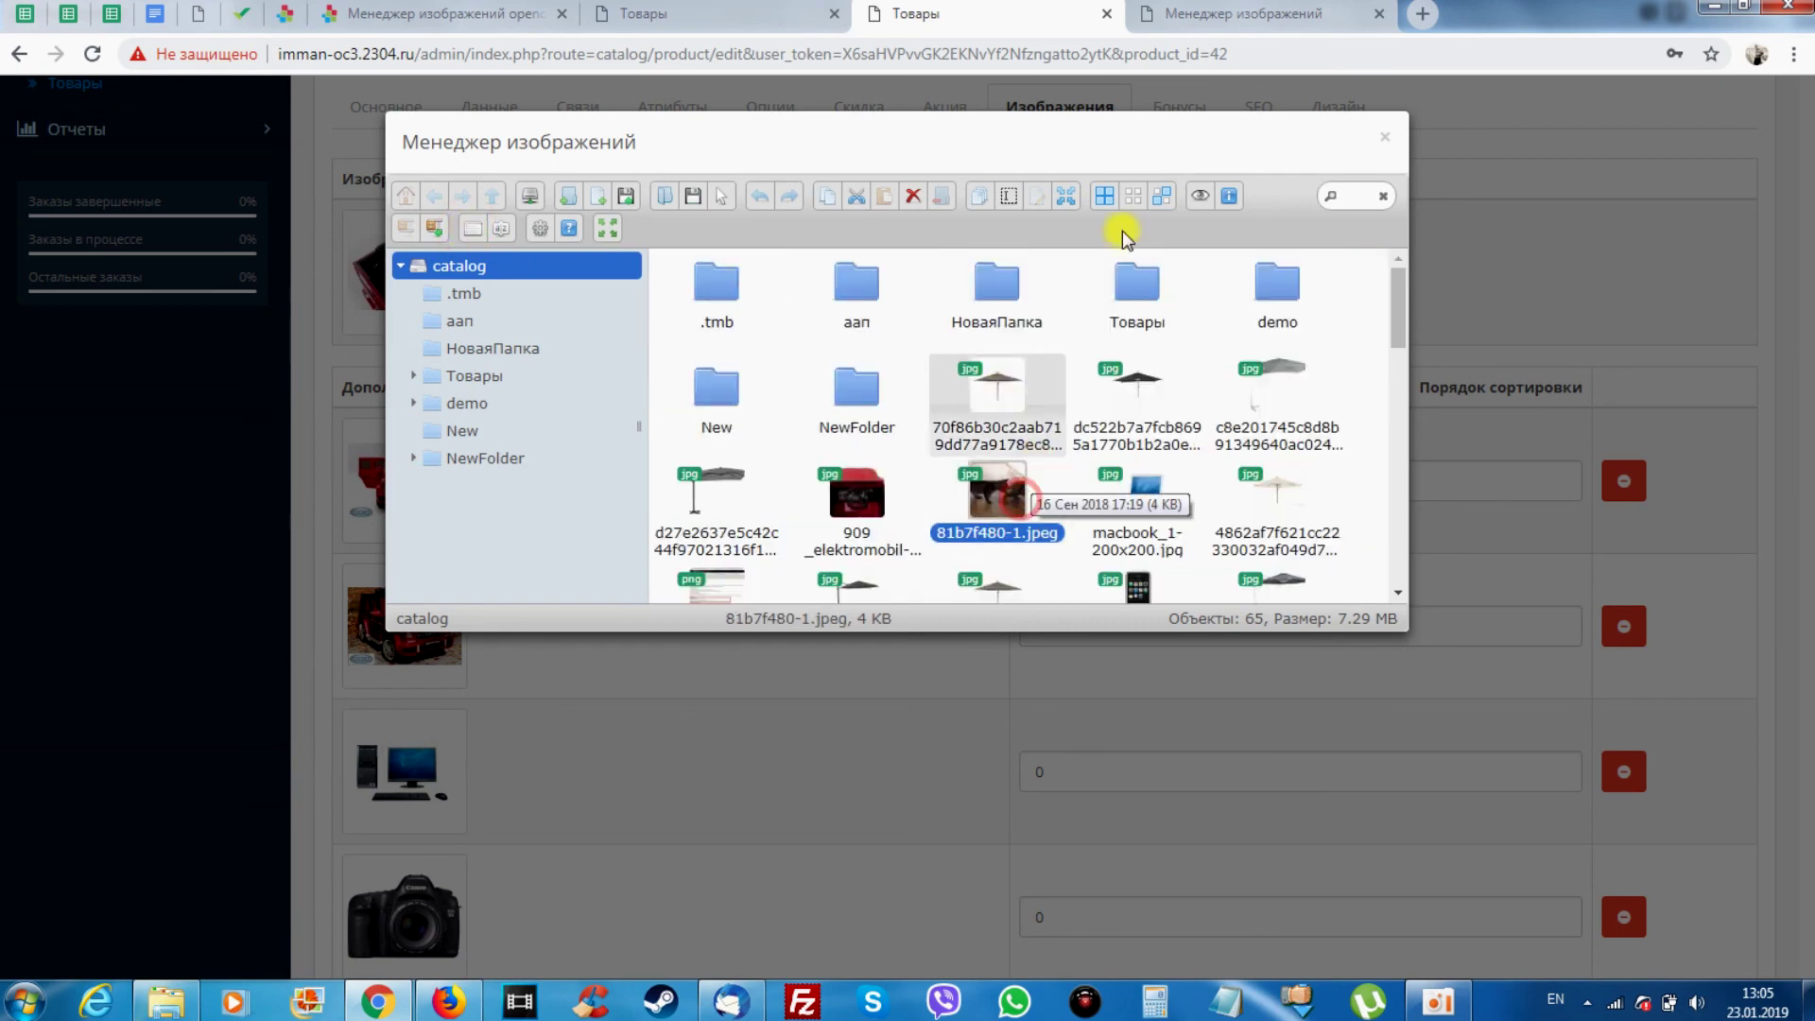
Return to the product's "Изображения" page and review its main image and the full list of additional images
{"action": "left_click", "coordinate": [1229, 14]}
{"action": "key", "text": "ctrl+shift+Tab"}
{"action": "scroll", "coordinate": [1386, 274], "scroll_direction": "up", "scroll_amount": 1}
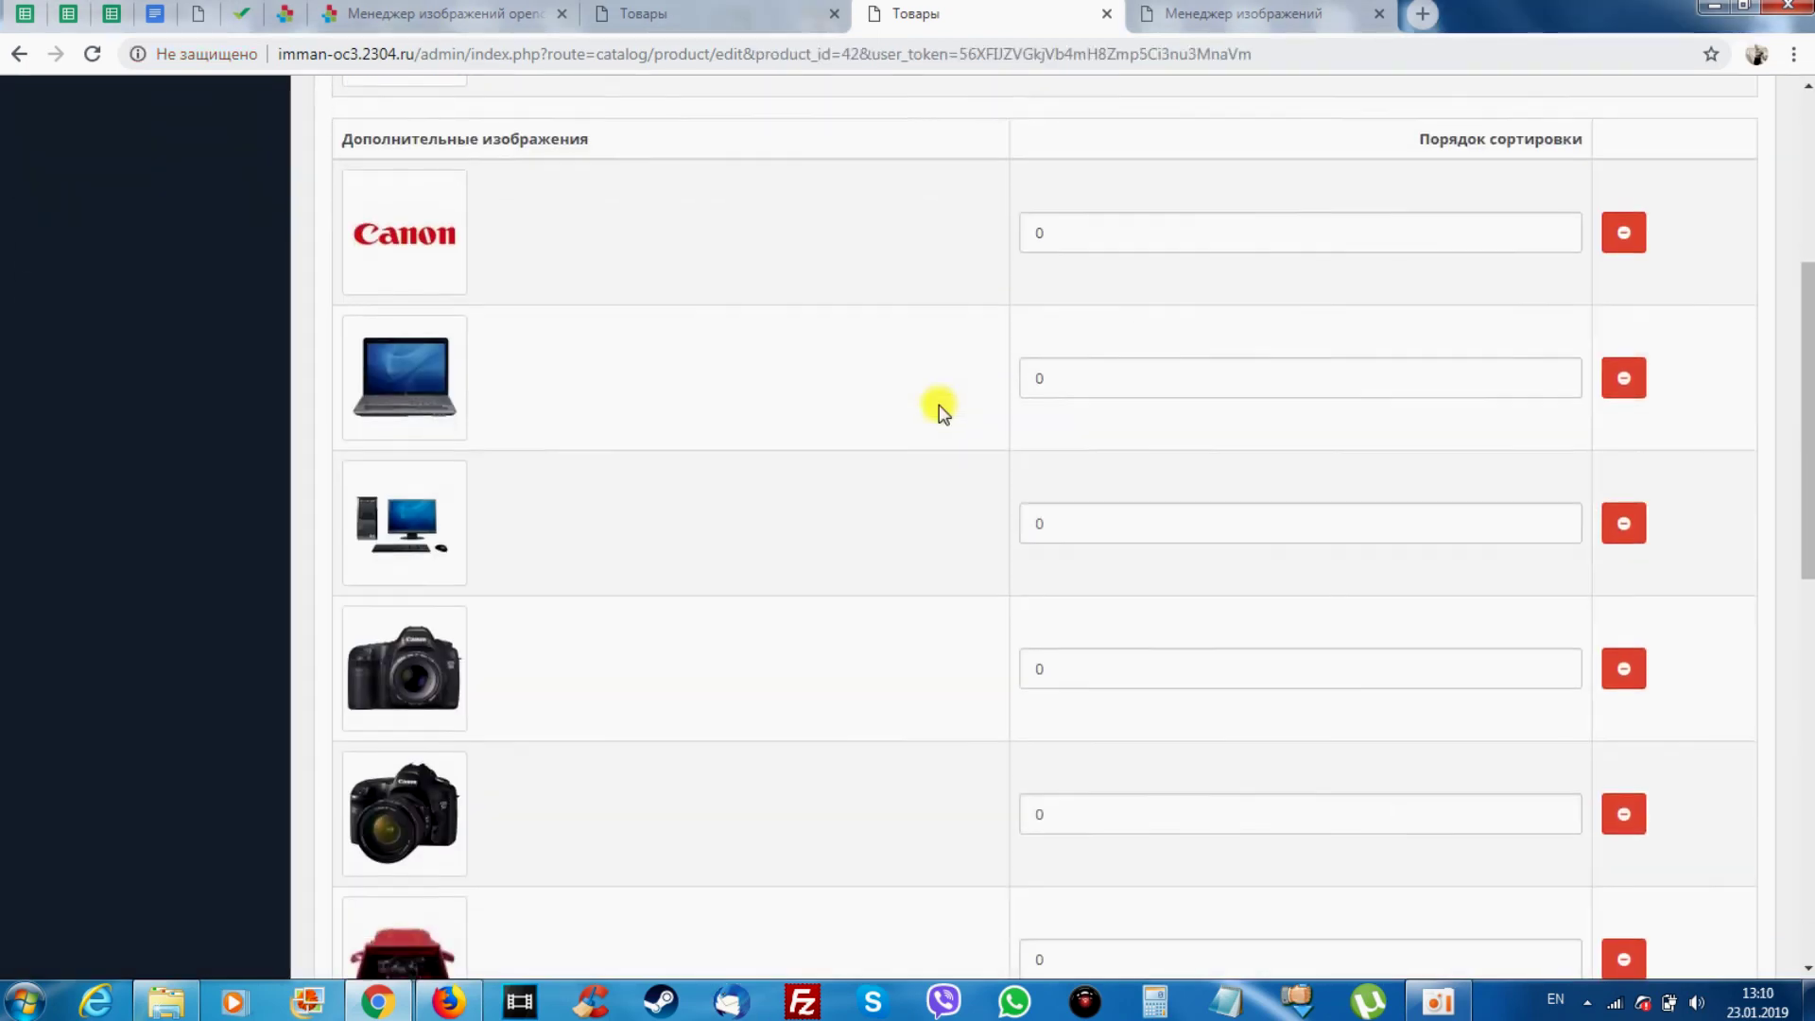
{"action": "scroll", "coordinate": [943, 413], "scroll_direction": "down", "scroll_amount": 11}
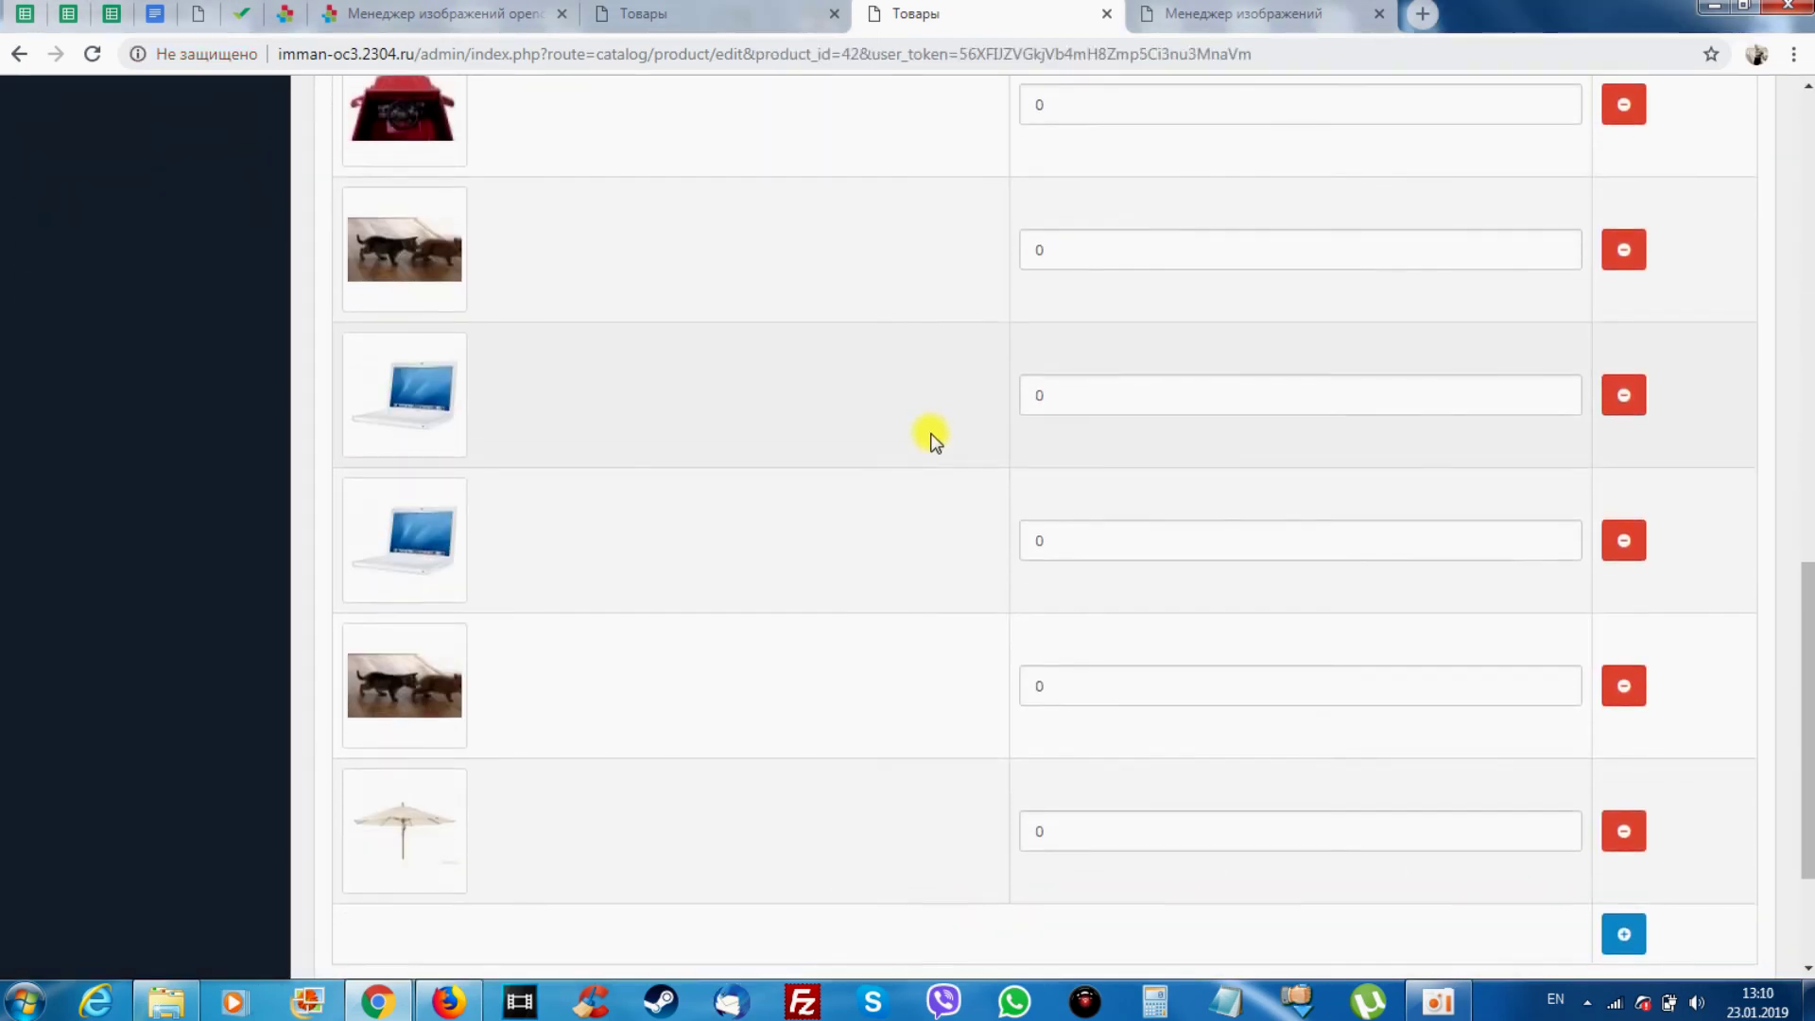
{"action": "scroll", "coordinate": [934, 441], "scroll_direction": "up", "scroll_amount": 15}
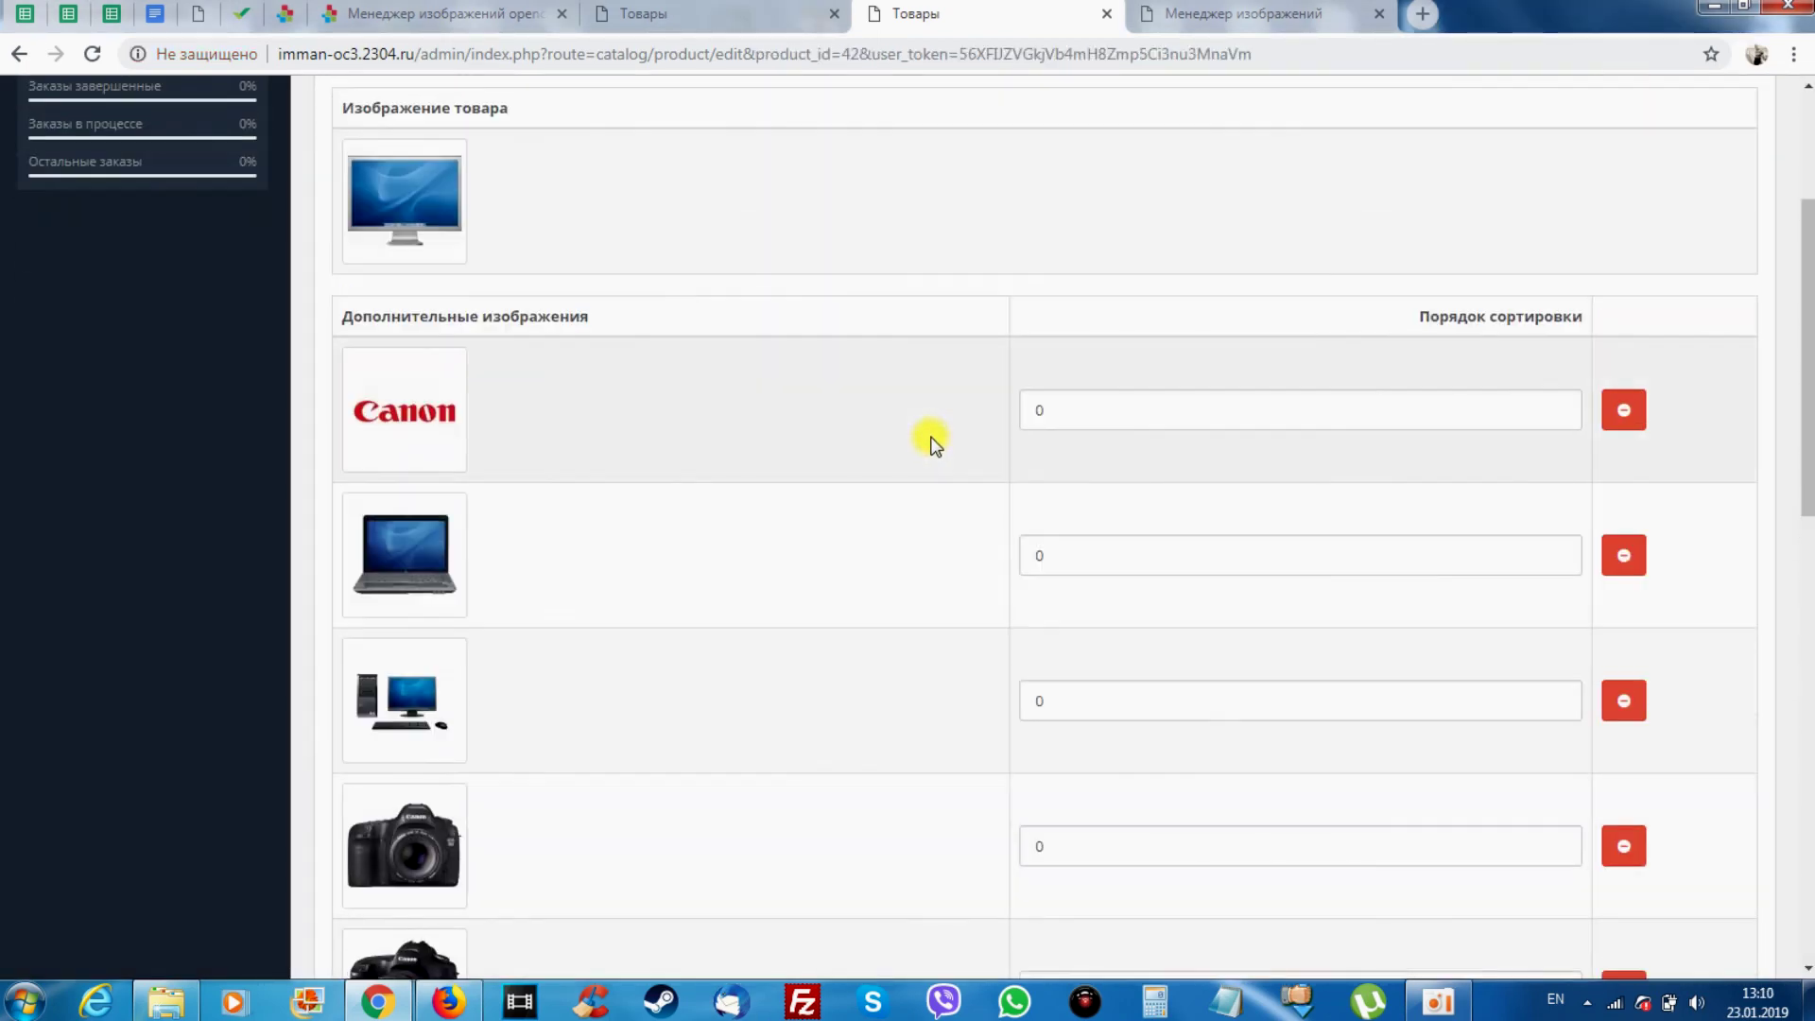
{"action": "scroll", "coordinate": [933, 441], "scroll_direction": "up", "scroll_amount": 1}
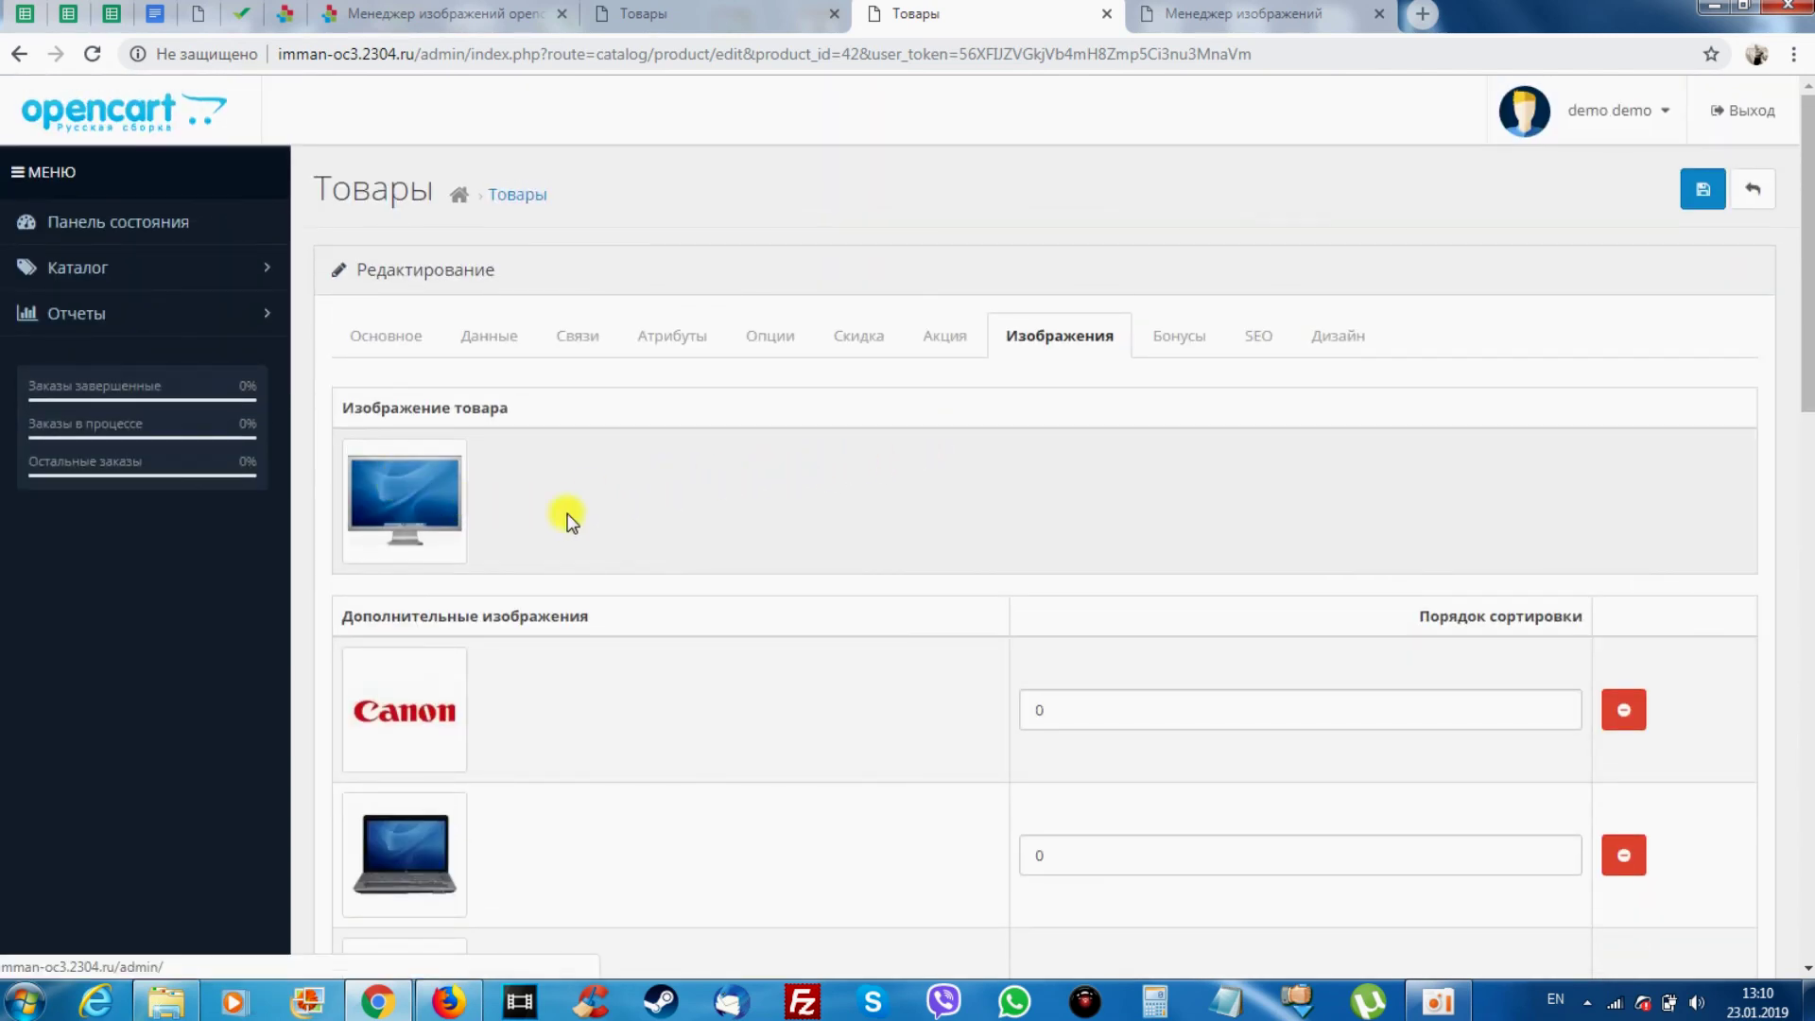